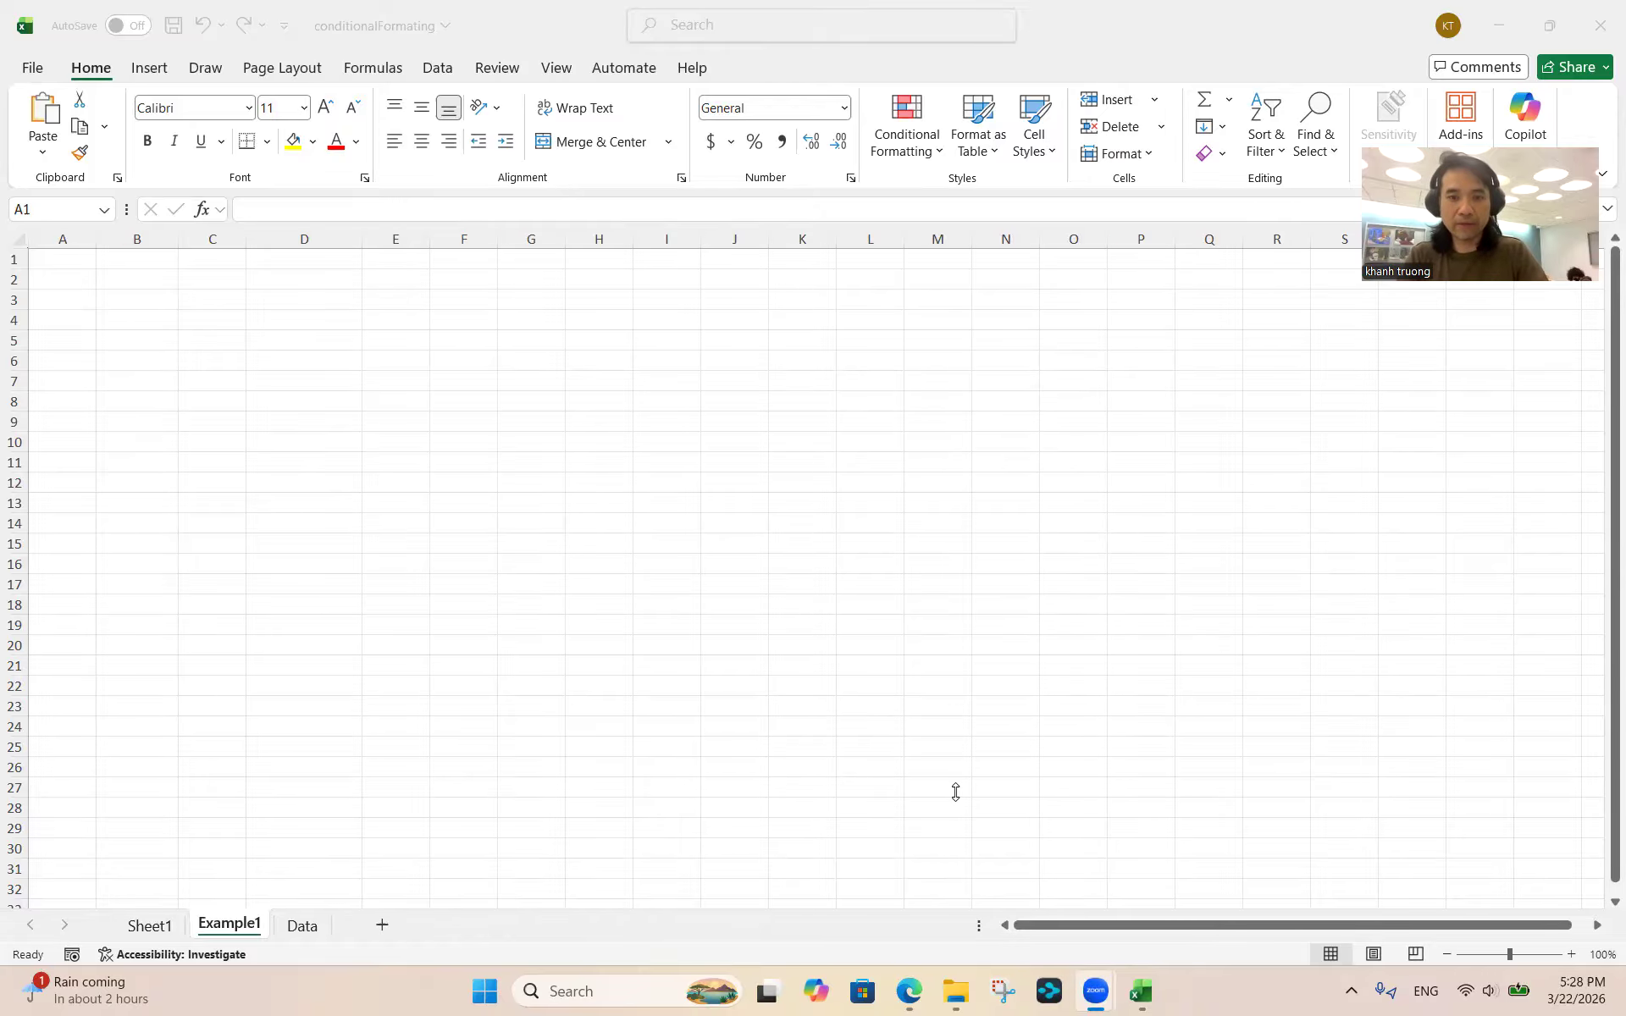
Switch to the Week 1 Exercise 1 spreadsheet in Google Sheets and examine its project table's tasks, owners, statuses and priorities
mouse_move(903, 979)
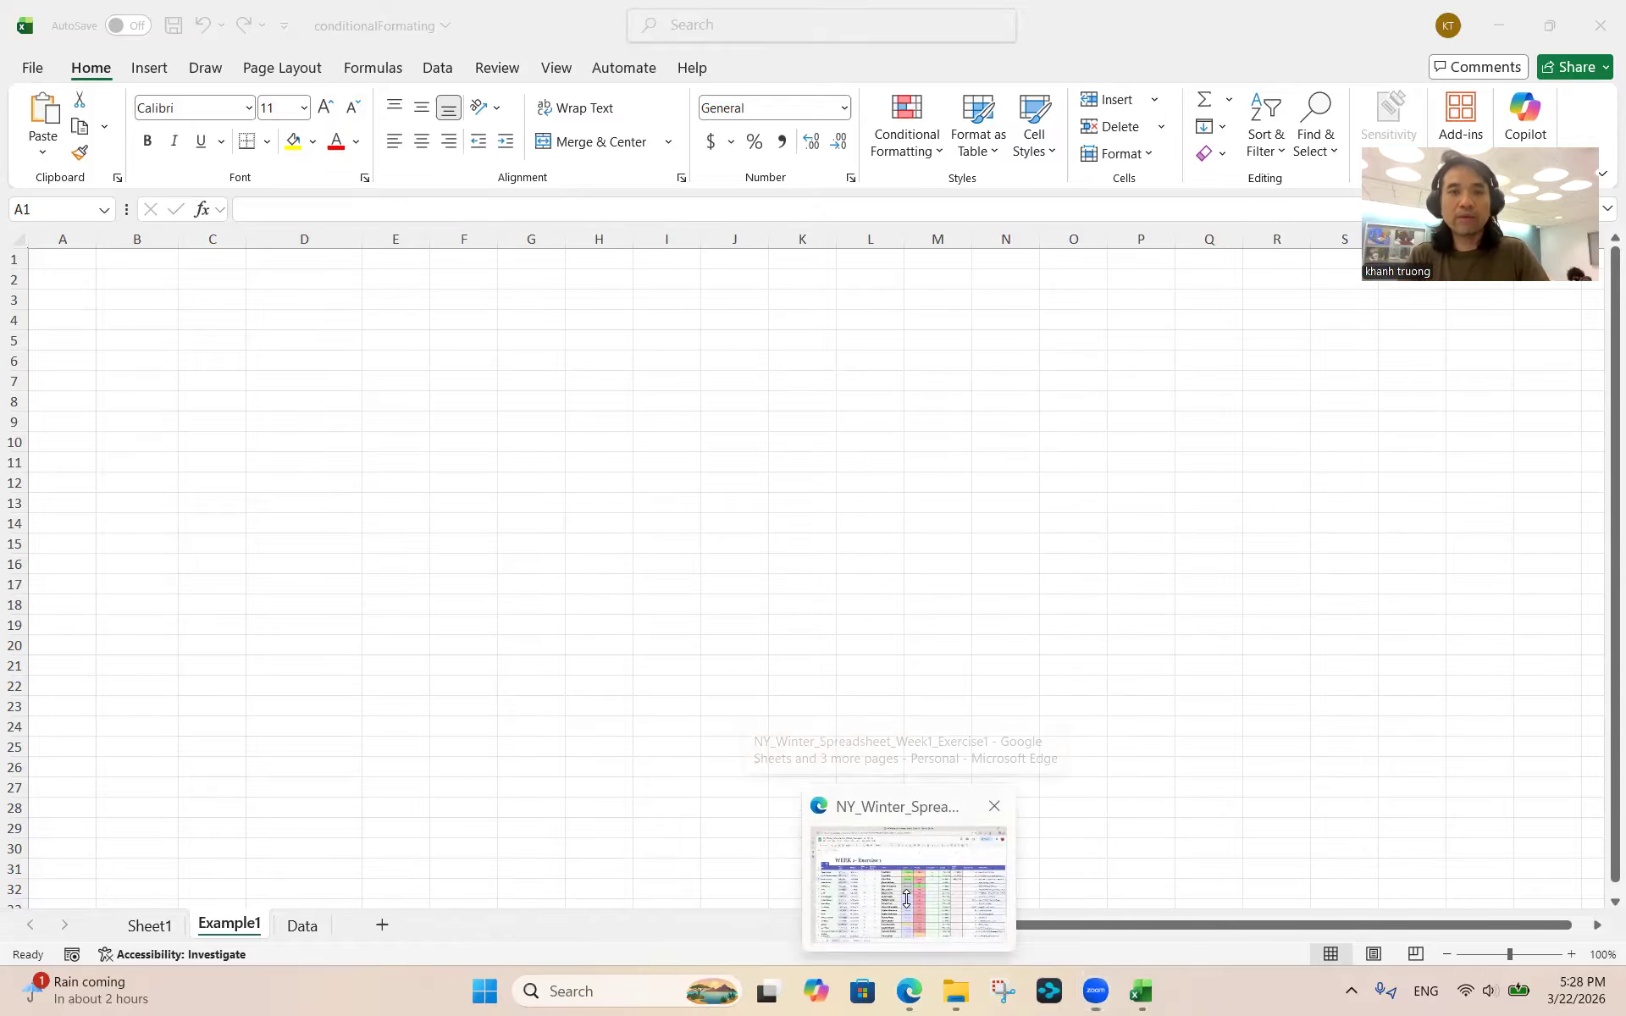
left_click(906, 900)
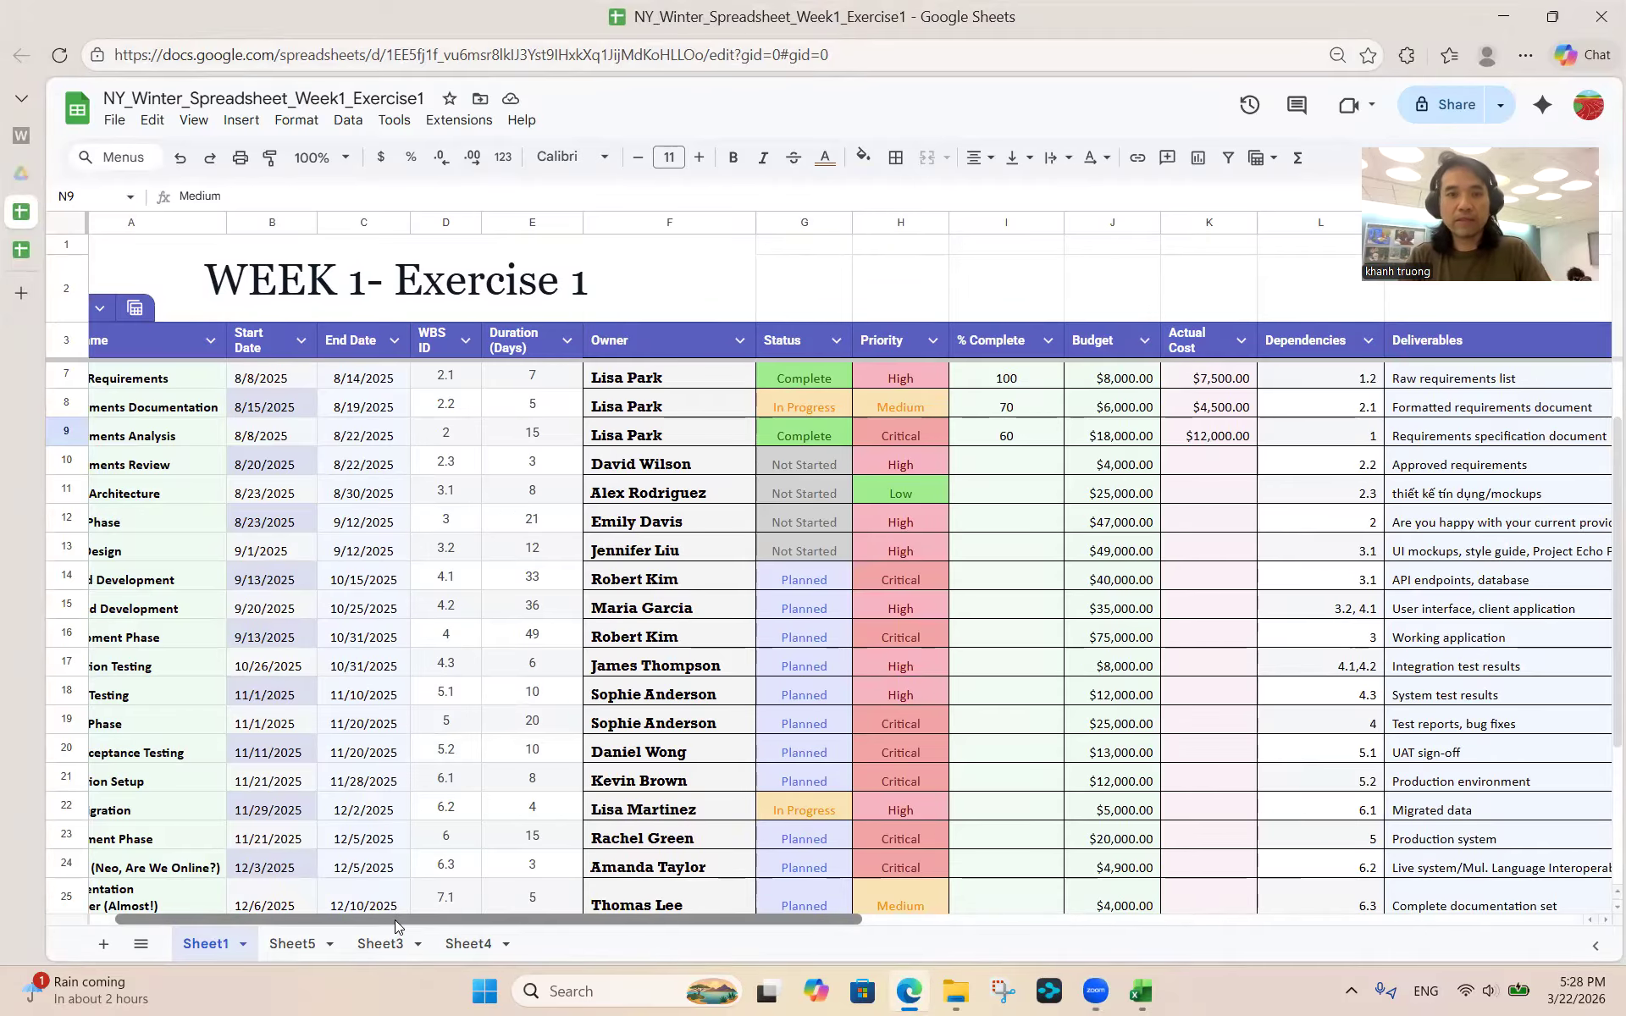
left_click_drag(395, 920, 183, 906)
scroll(257, 784, "down", 3)
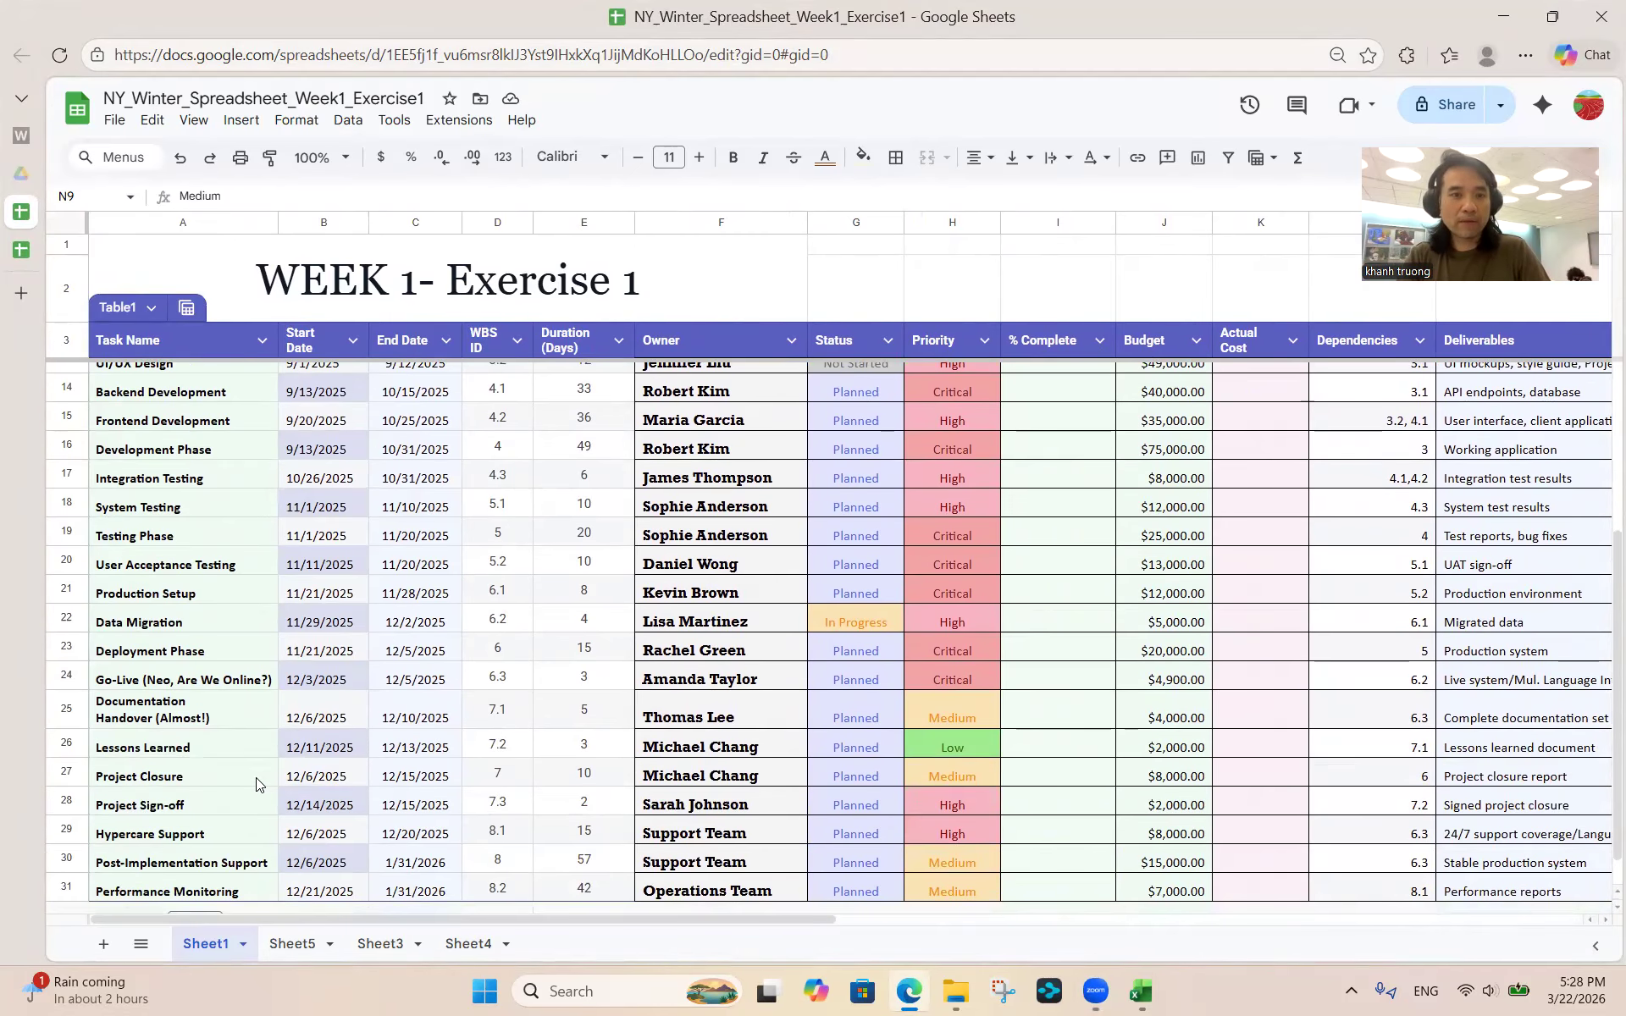
scroll(257, 784, "up", 1)
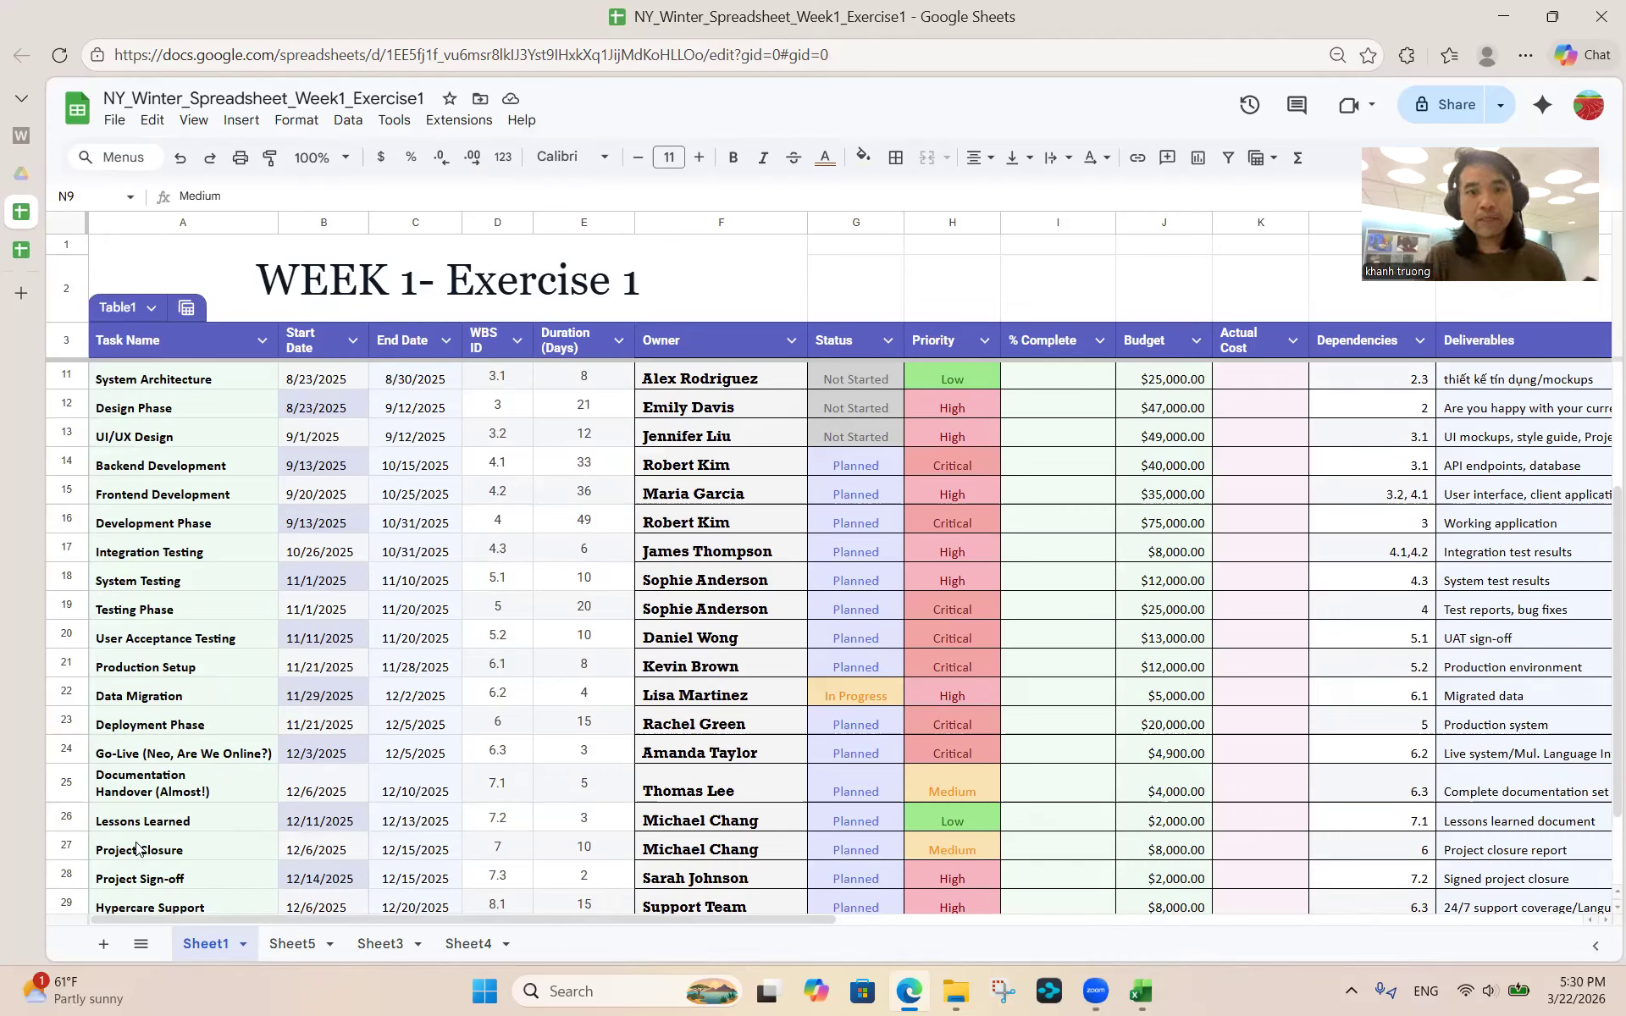
left_click(234, 381)
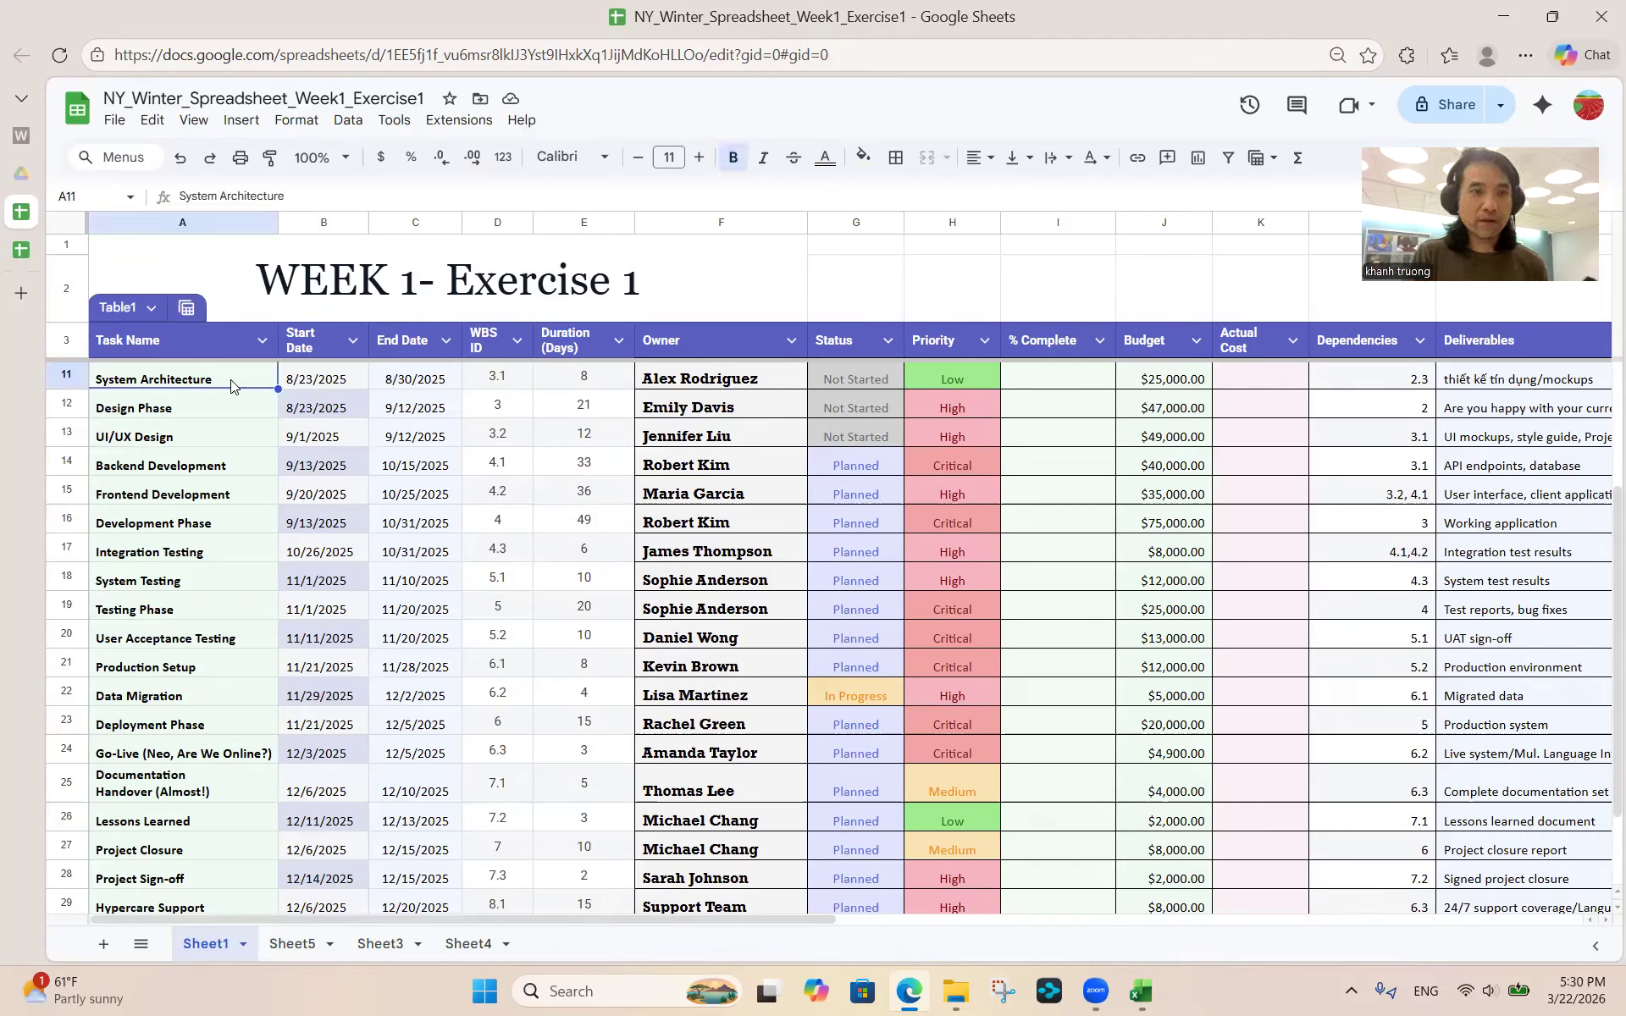
left_click(211, 438)
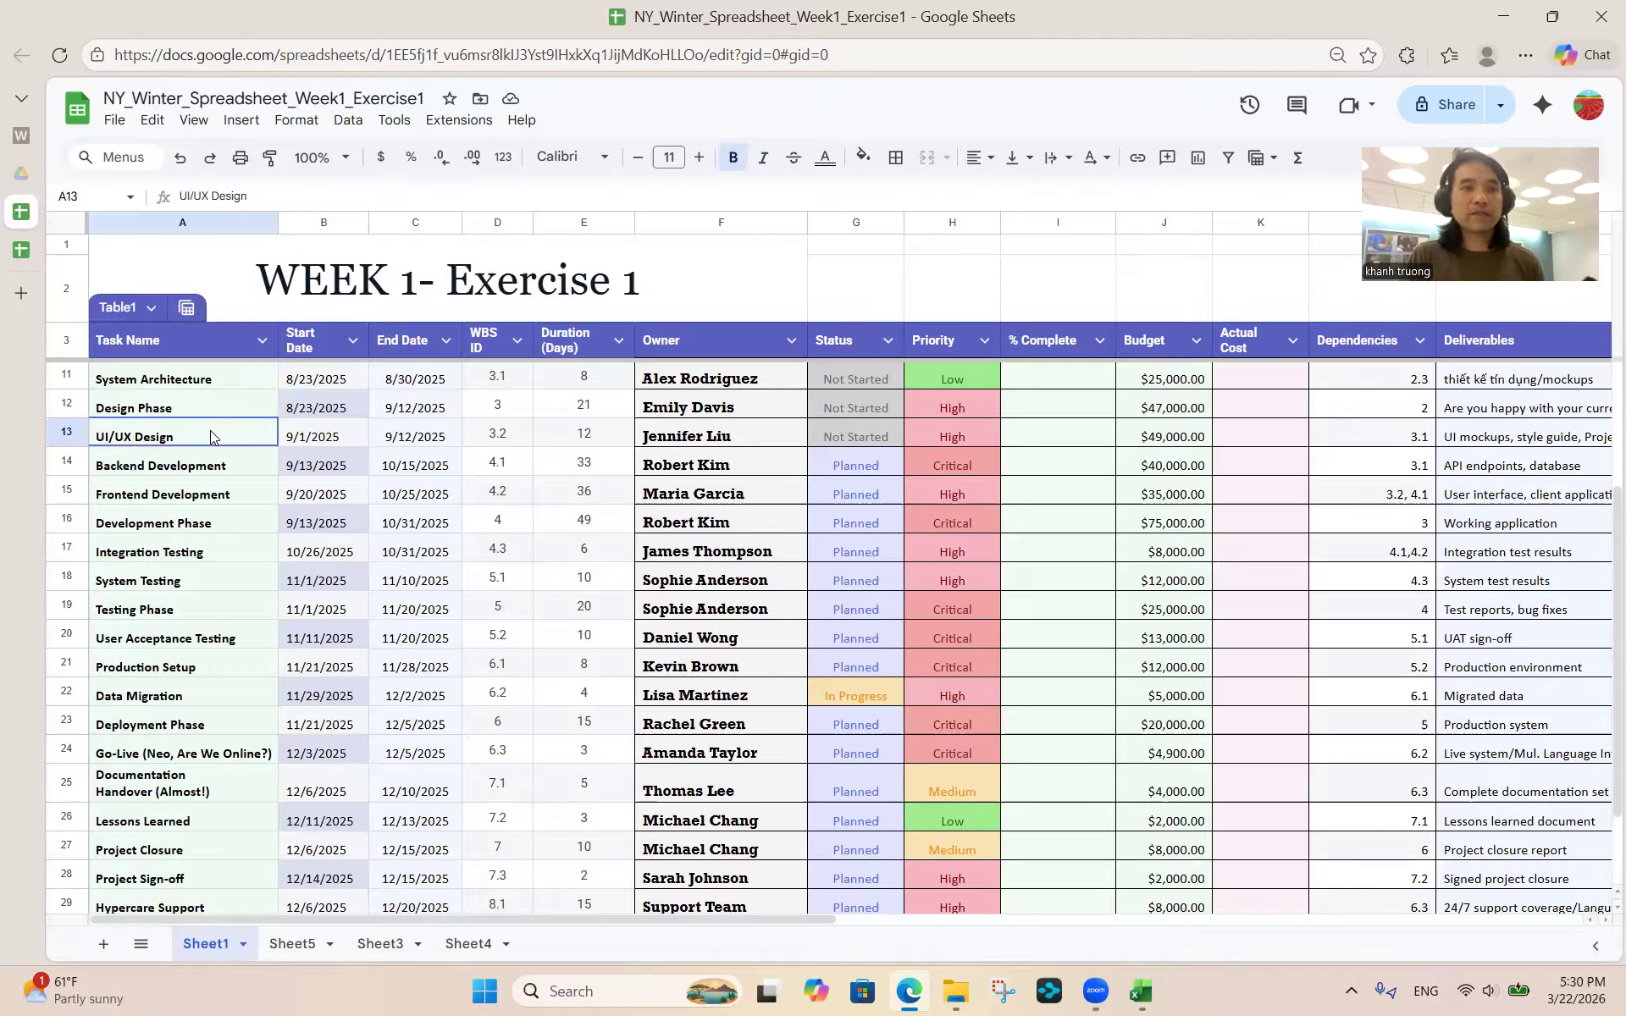
left_click(196, 484)
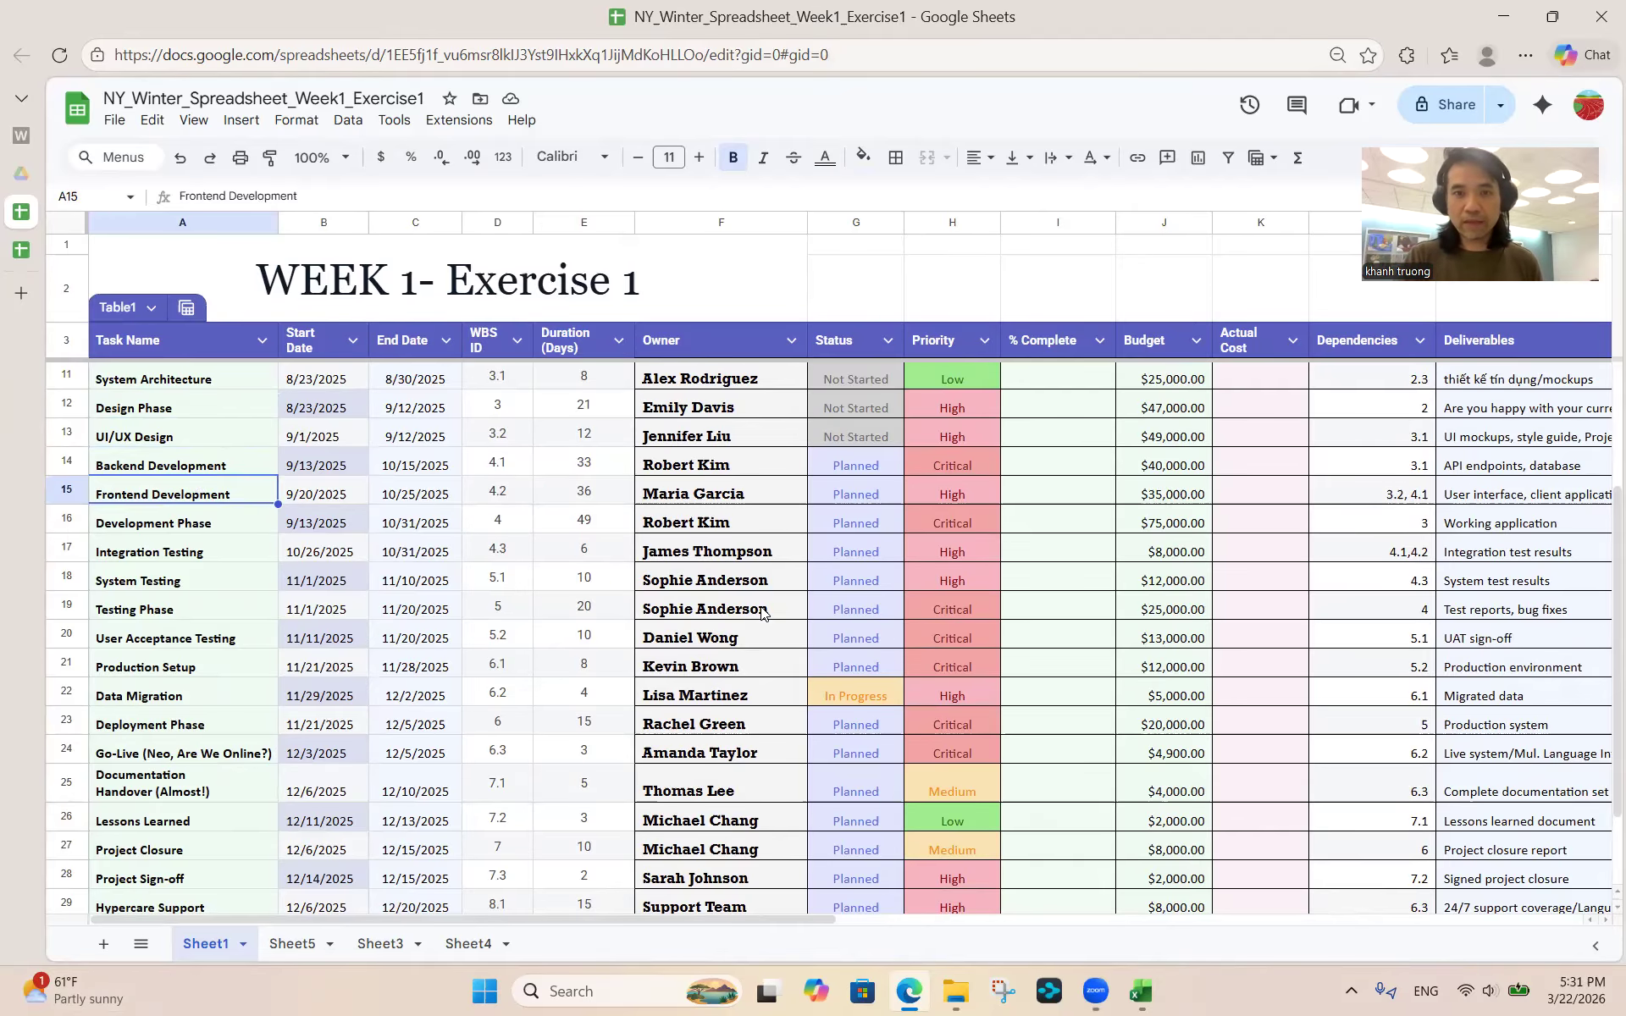
scroll(761, 611, "right", 5)
scroll(761, 610, "left", 5)
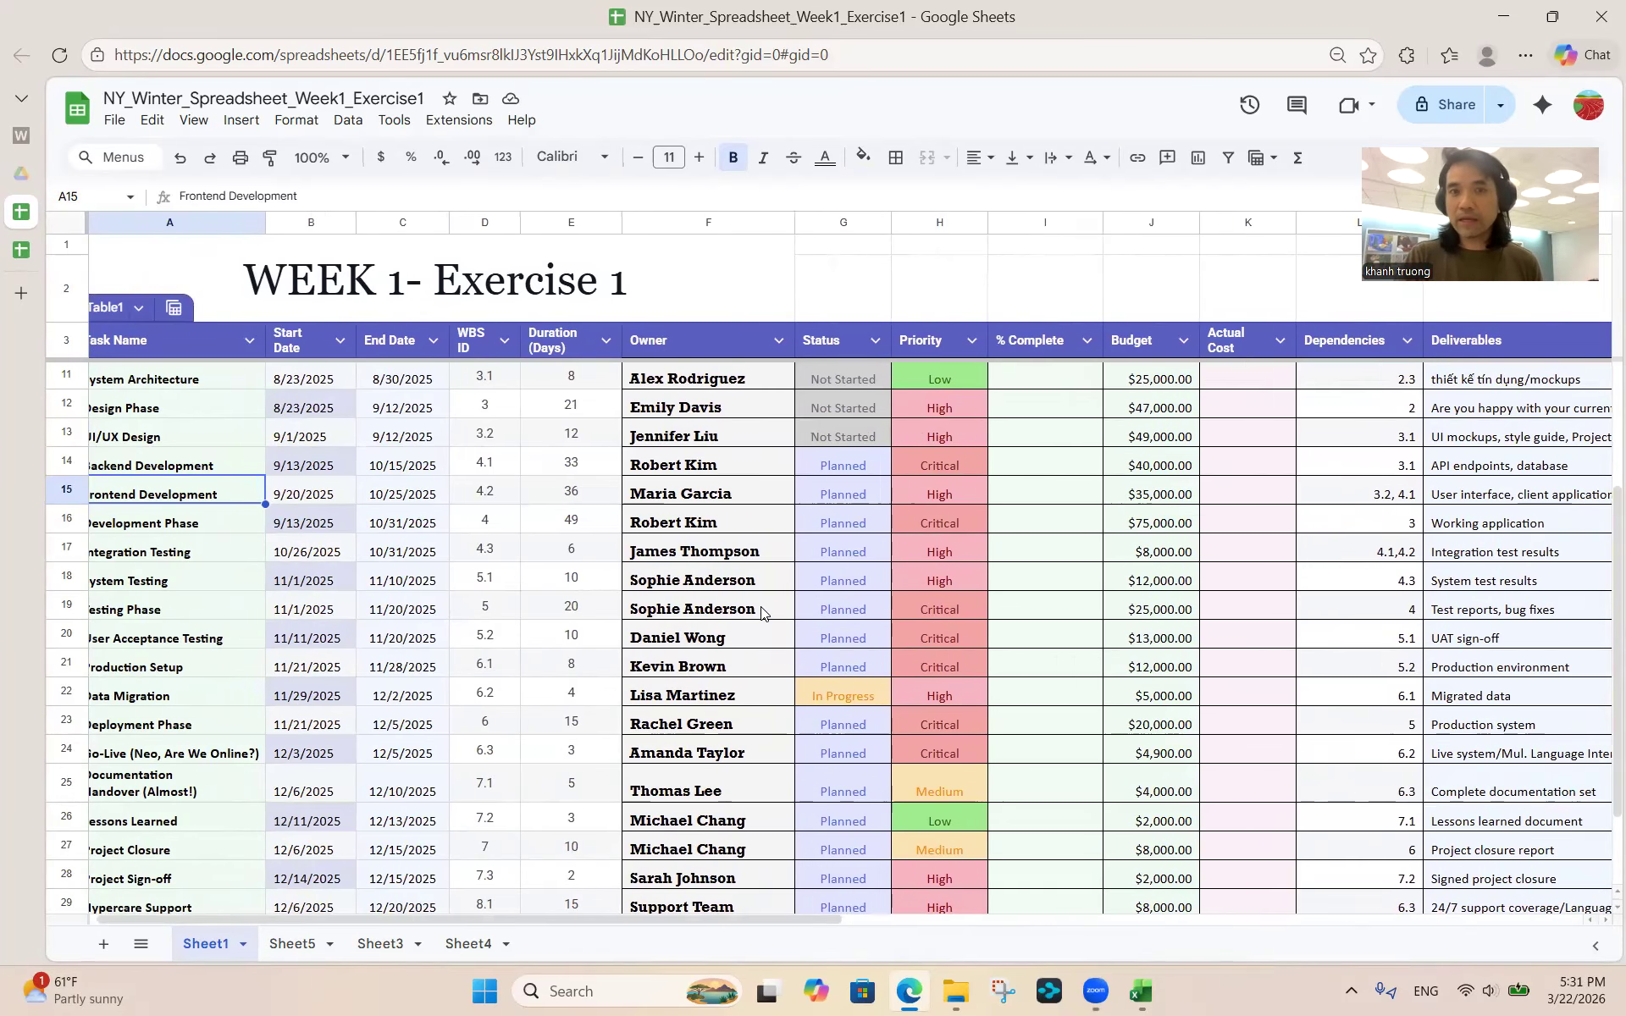
left_click(726, 437)
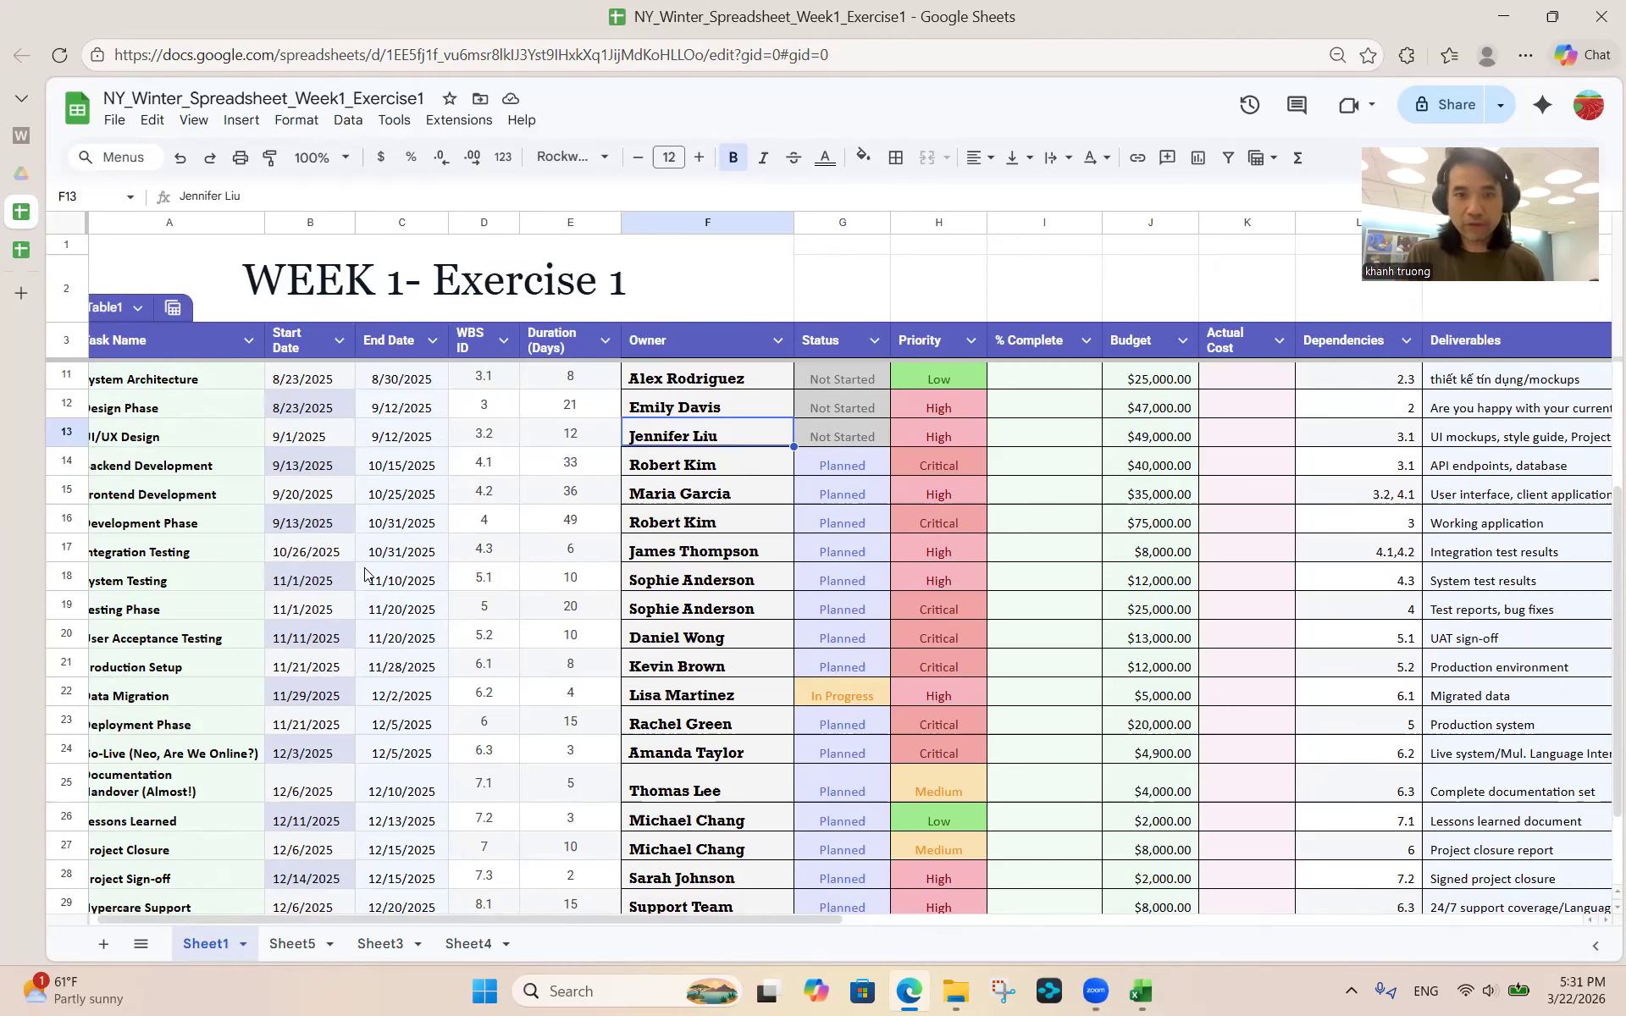
scroll(365, 574, "down", 1)
scroll(365, 573, "up", 1)
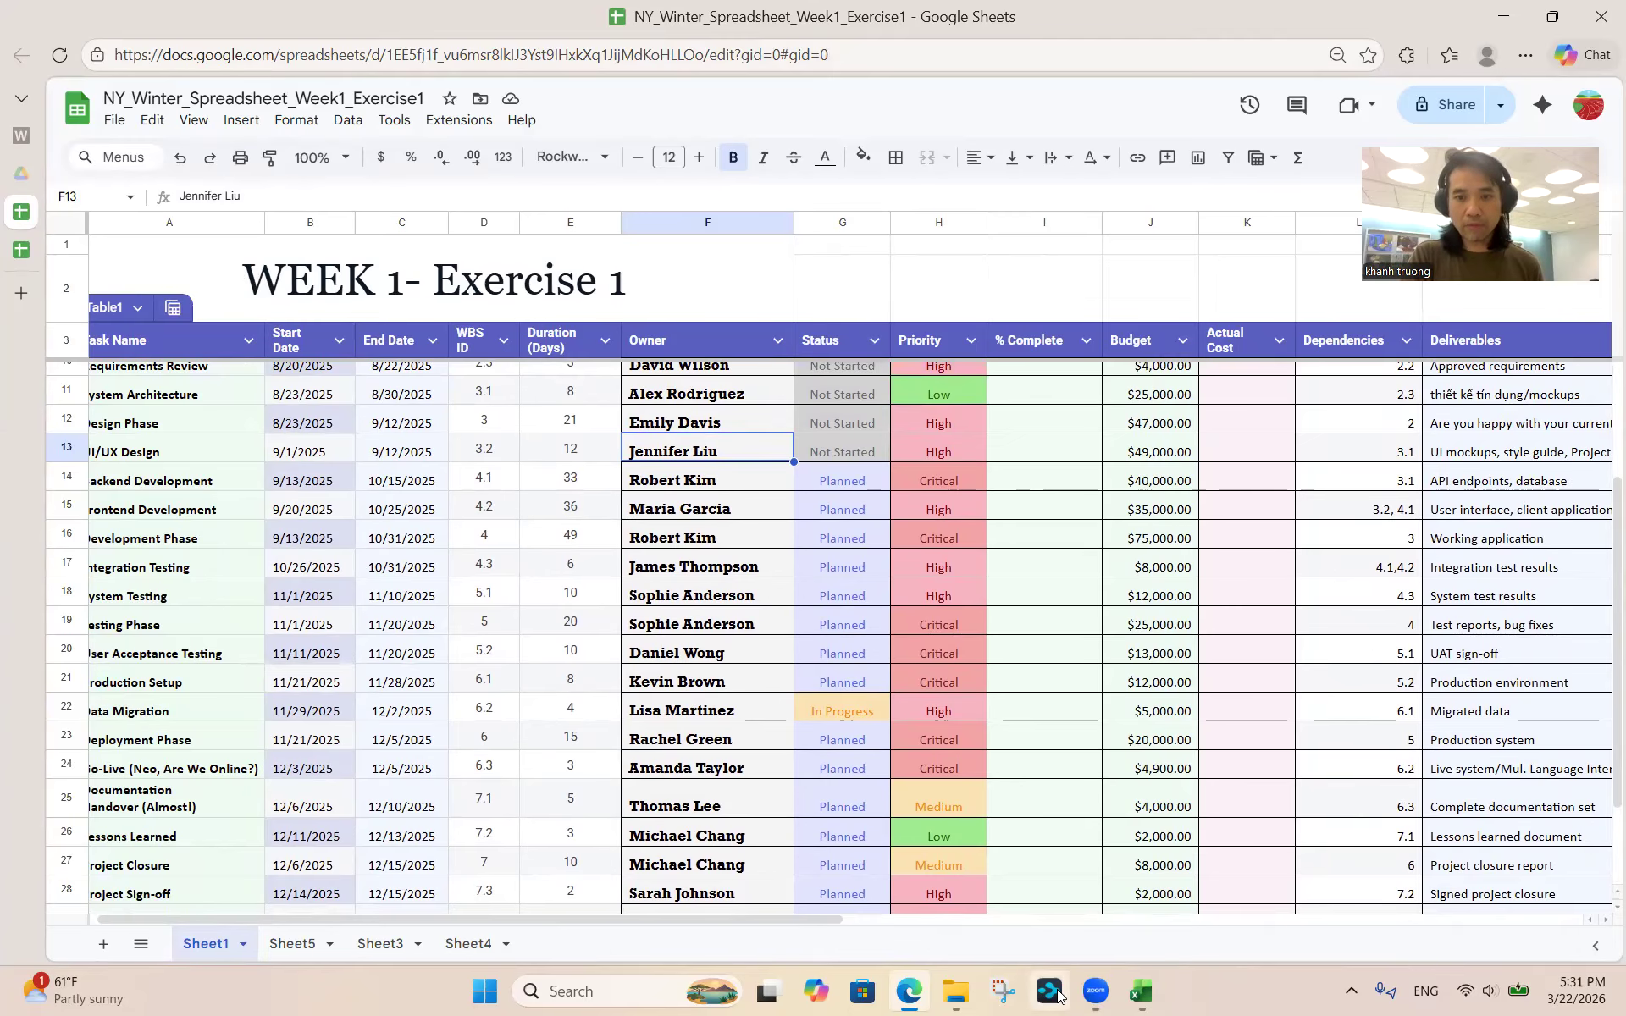
Switch to the conditionalFormating workbook in Excel and examine the columns, rows, single cells and range D3:H23 of the empty Example1 sheet
left_click(1143, 993)
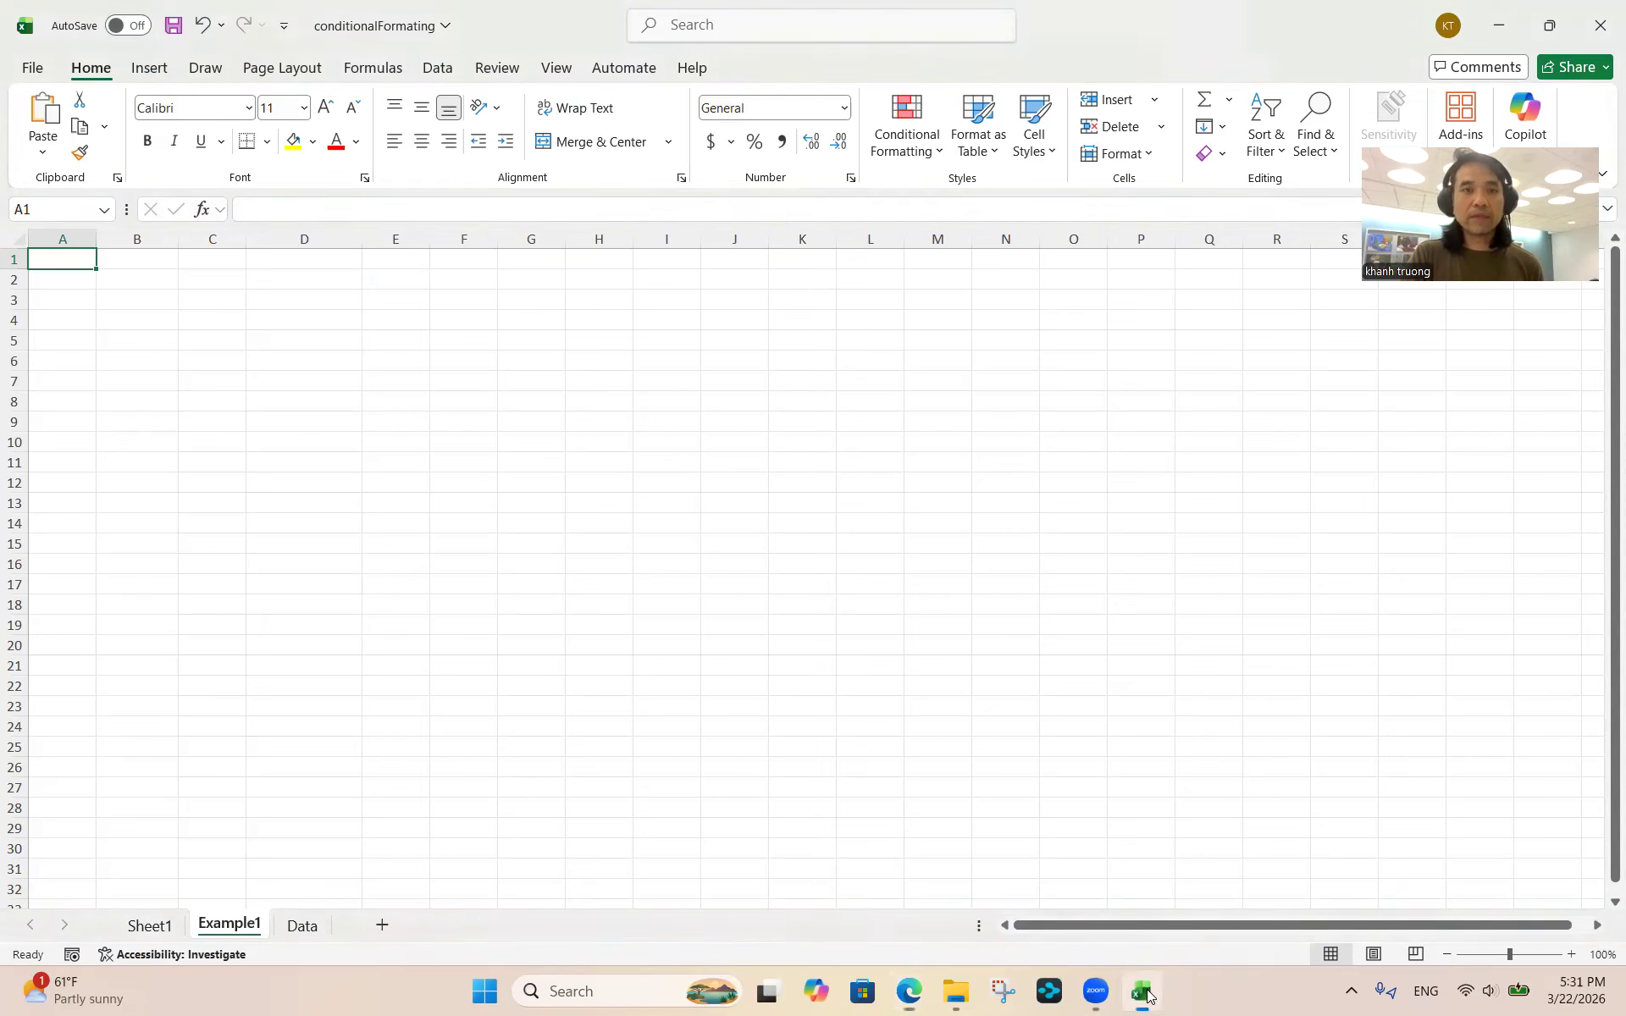
key("Right")
key("Right")
key("Right")
key("Right")
key("Right")
key("Right")
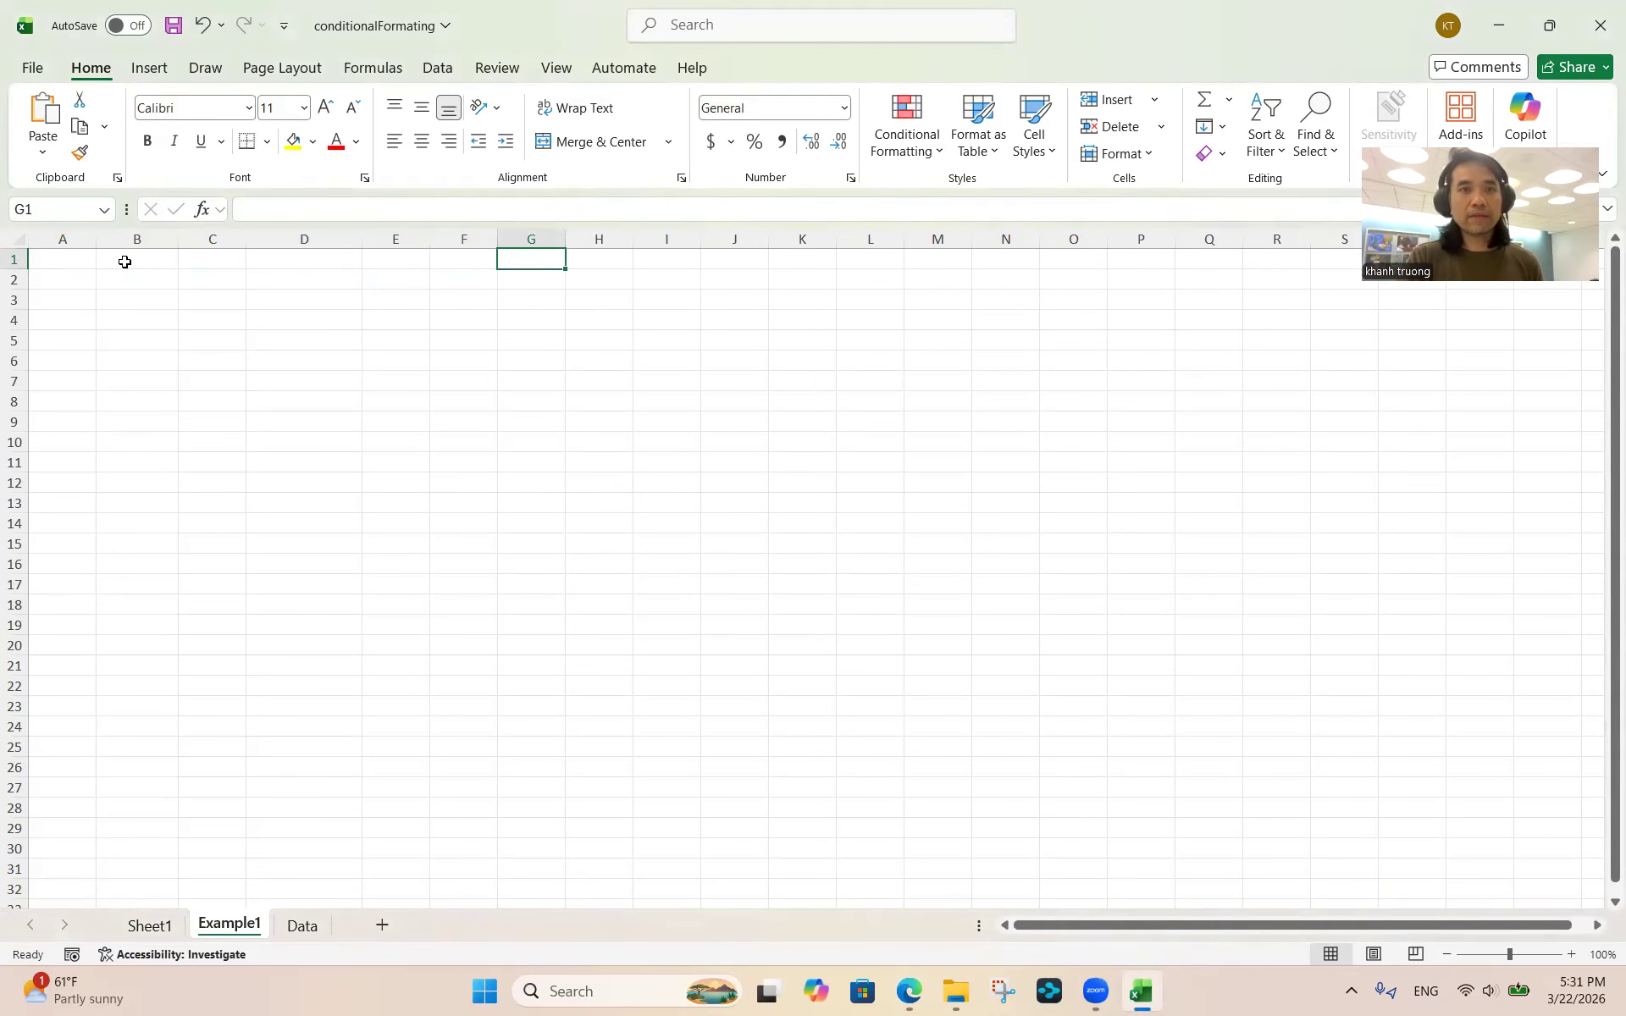
left_click(65, 234)
left_click_drag(65, 233, 22, 307)
left_click(144, 242)
left_click(203, 245)
left_click(15, 301)
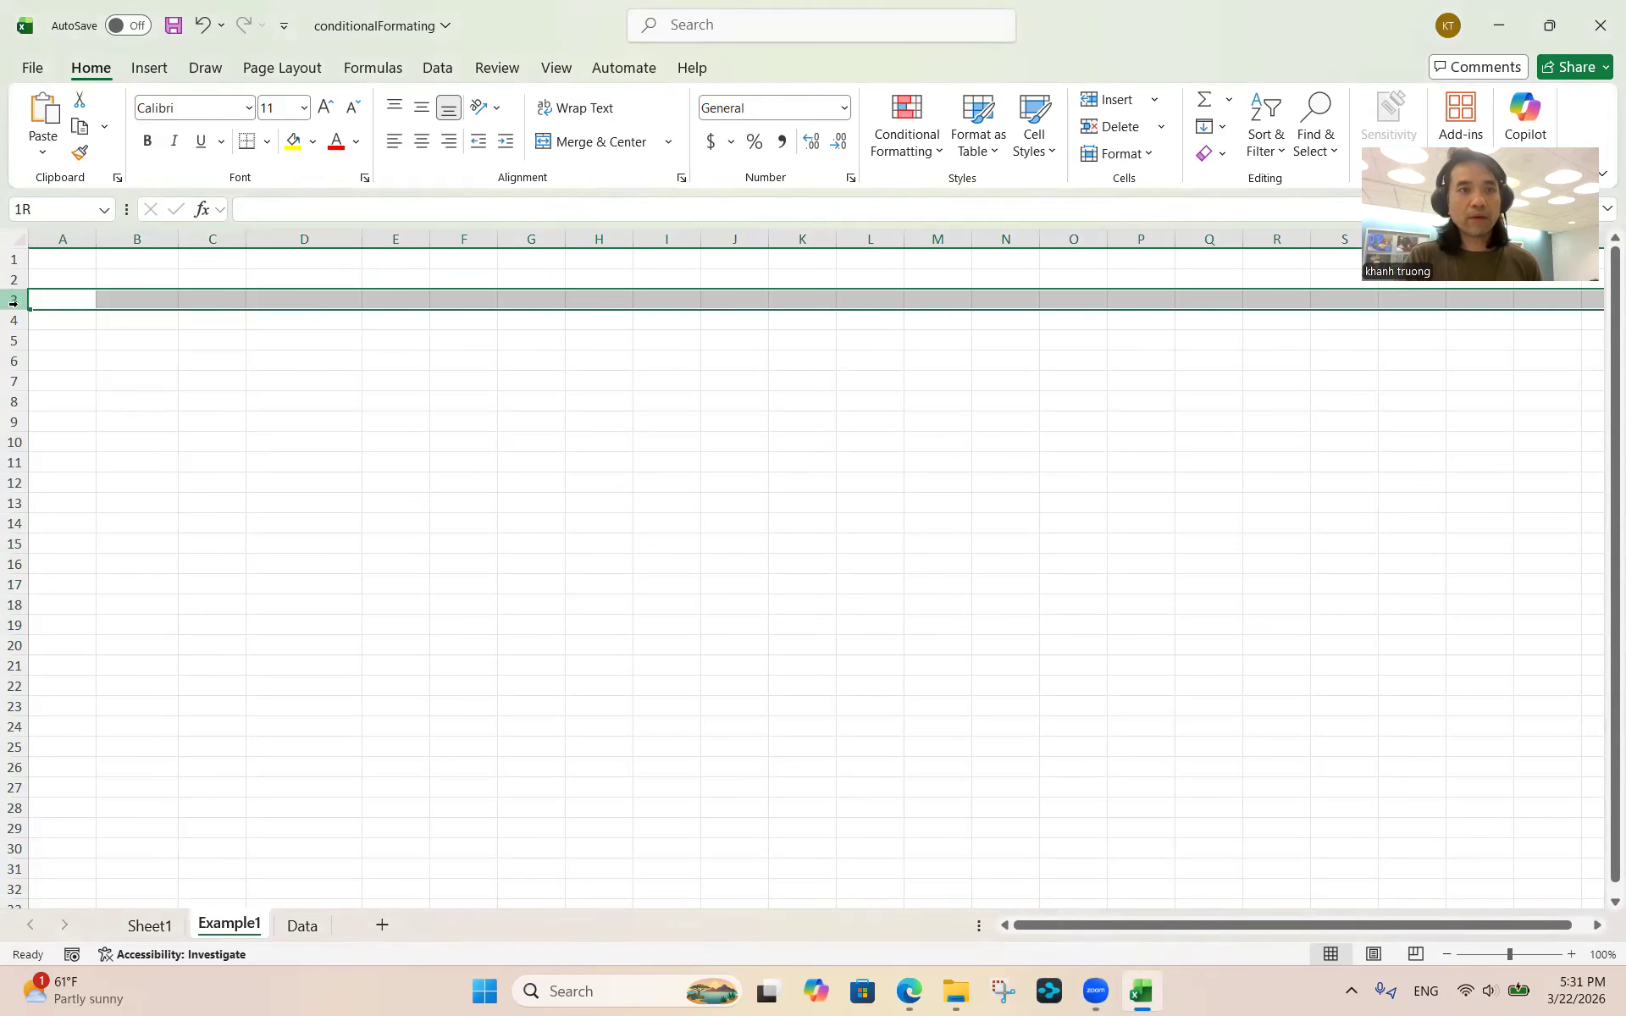
left_click(307, 303)
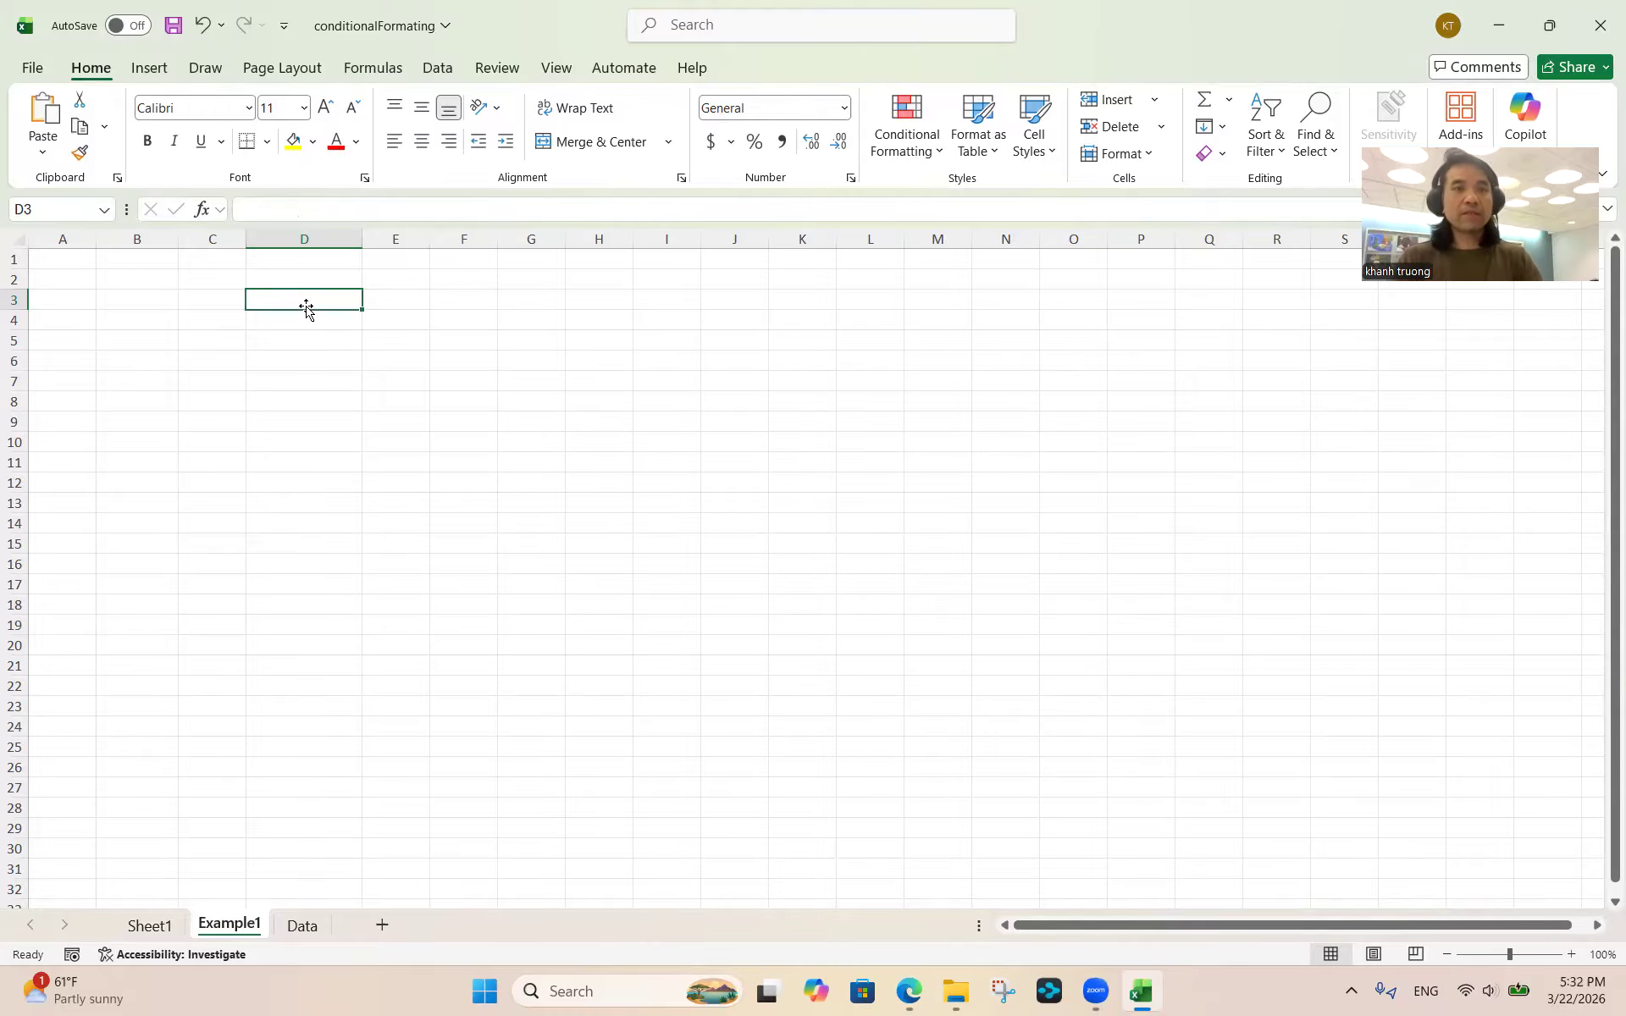
left_click_drag(305, 303, 571, 709)
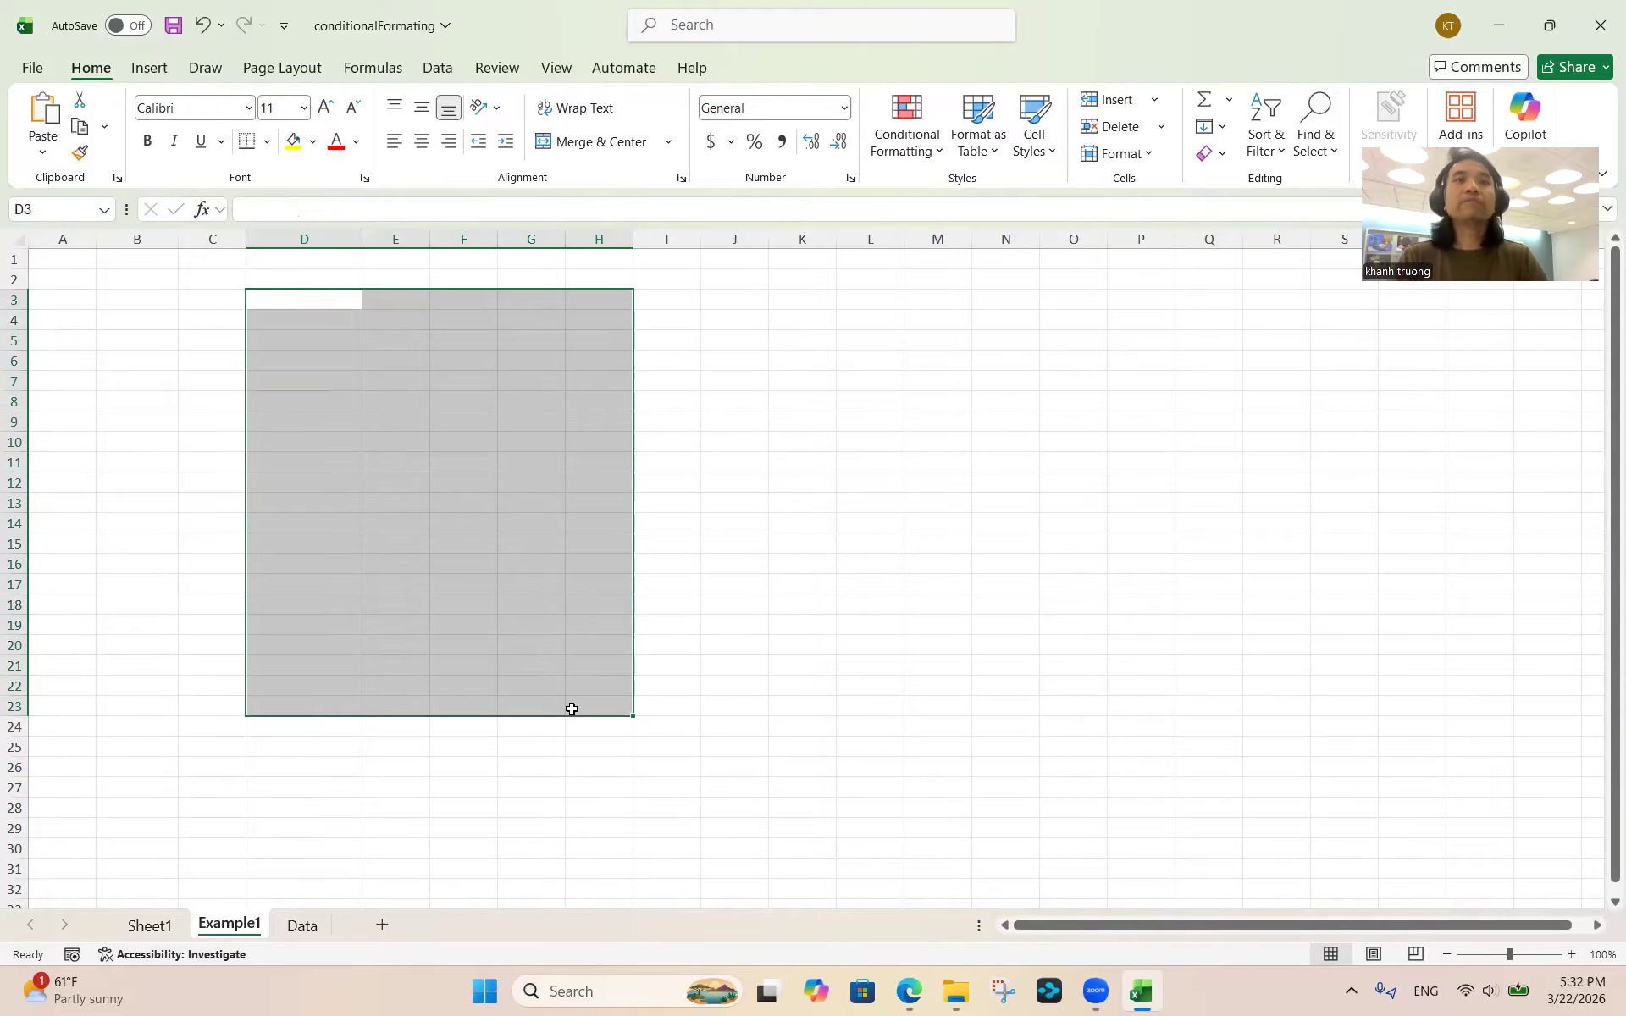
left_click(146, 557)
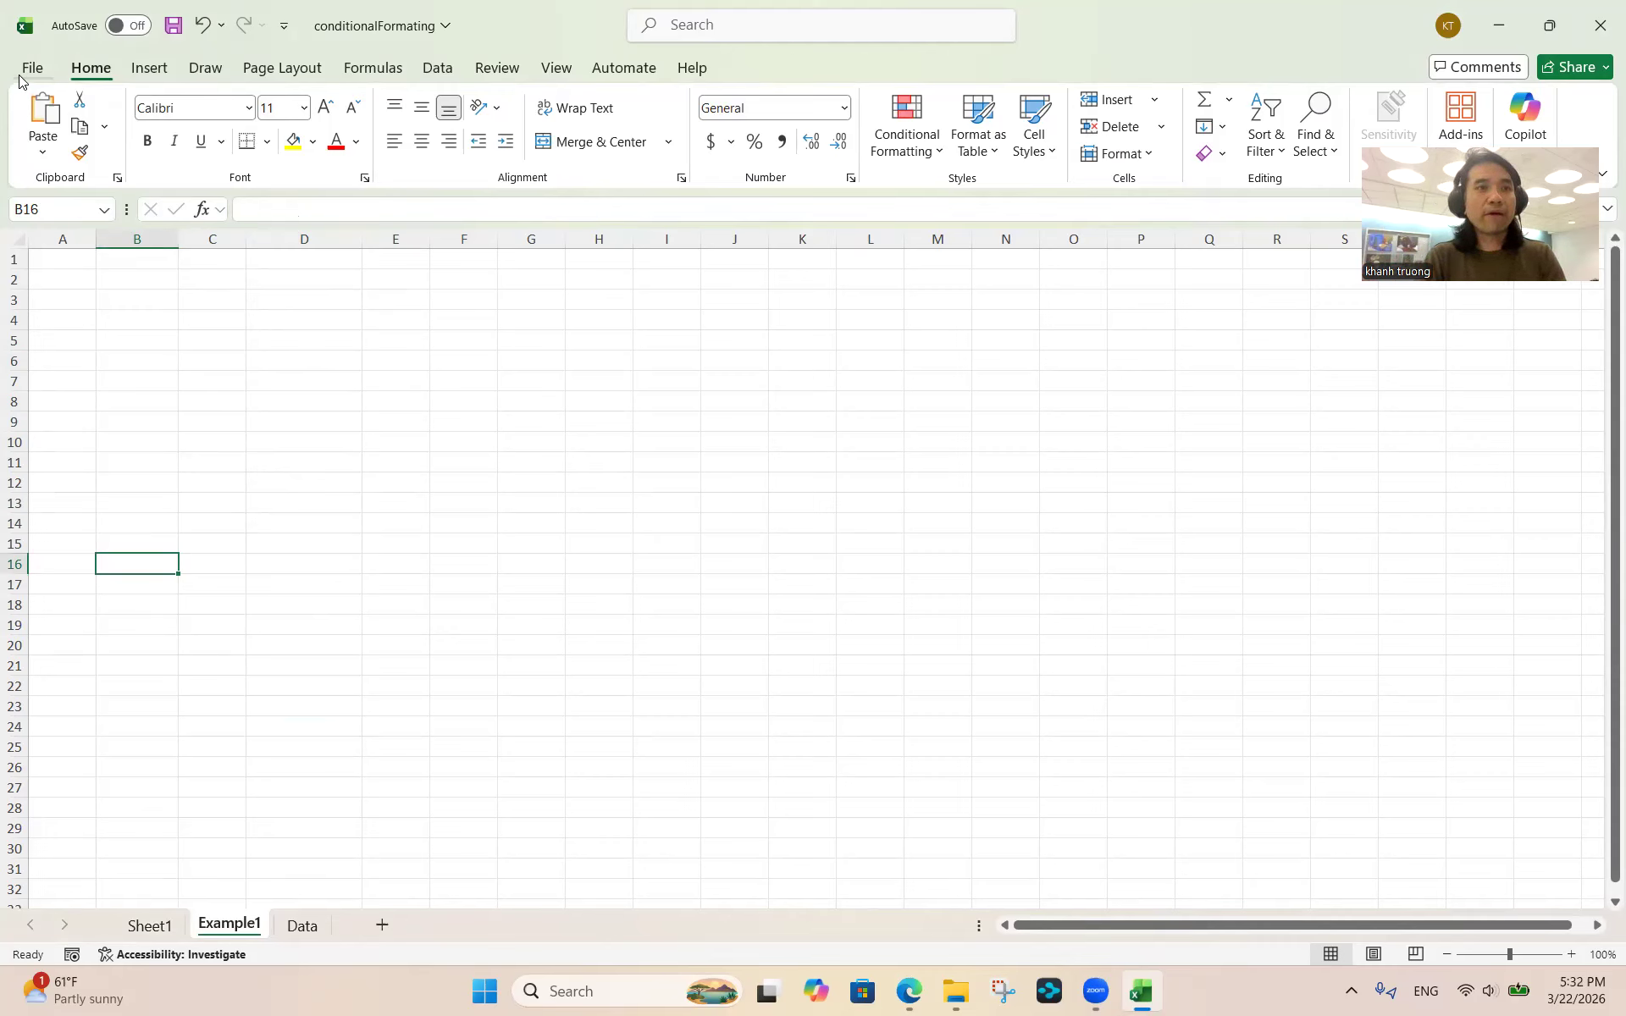
left_click(156, 75)
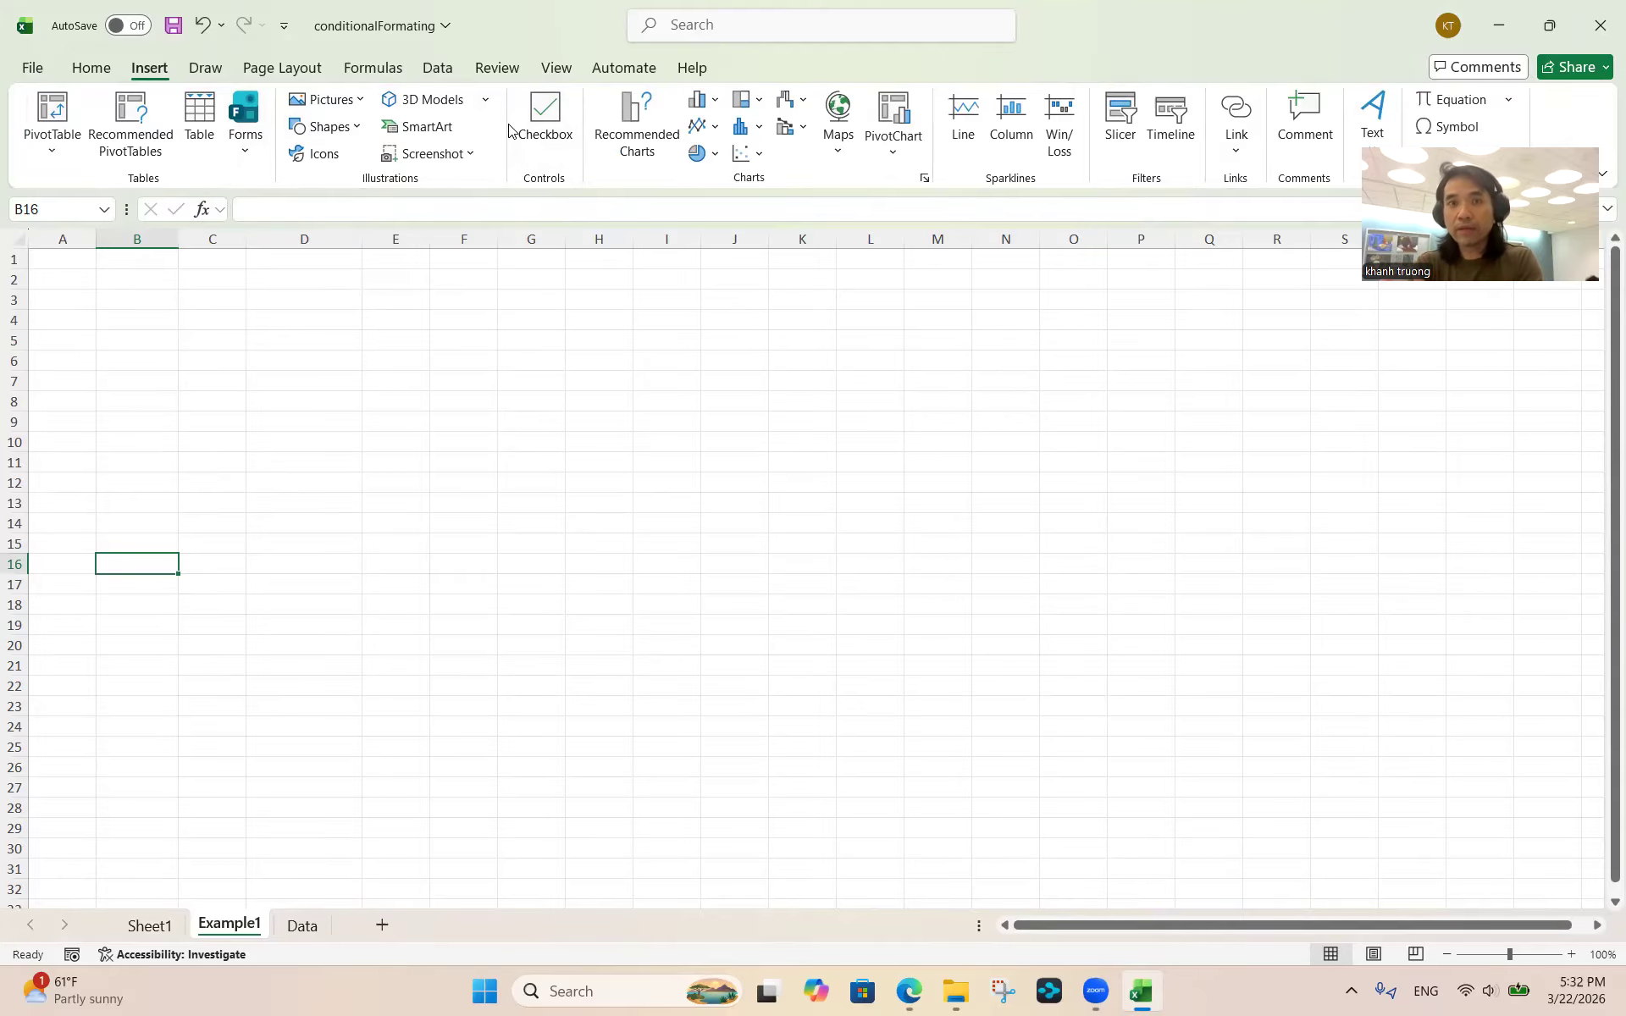
left_click(206, 68)
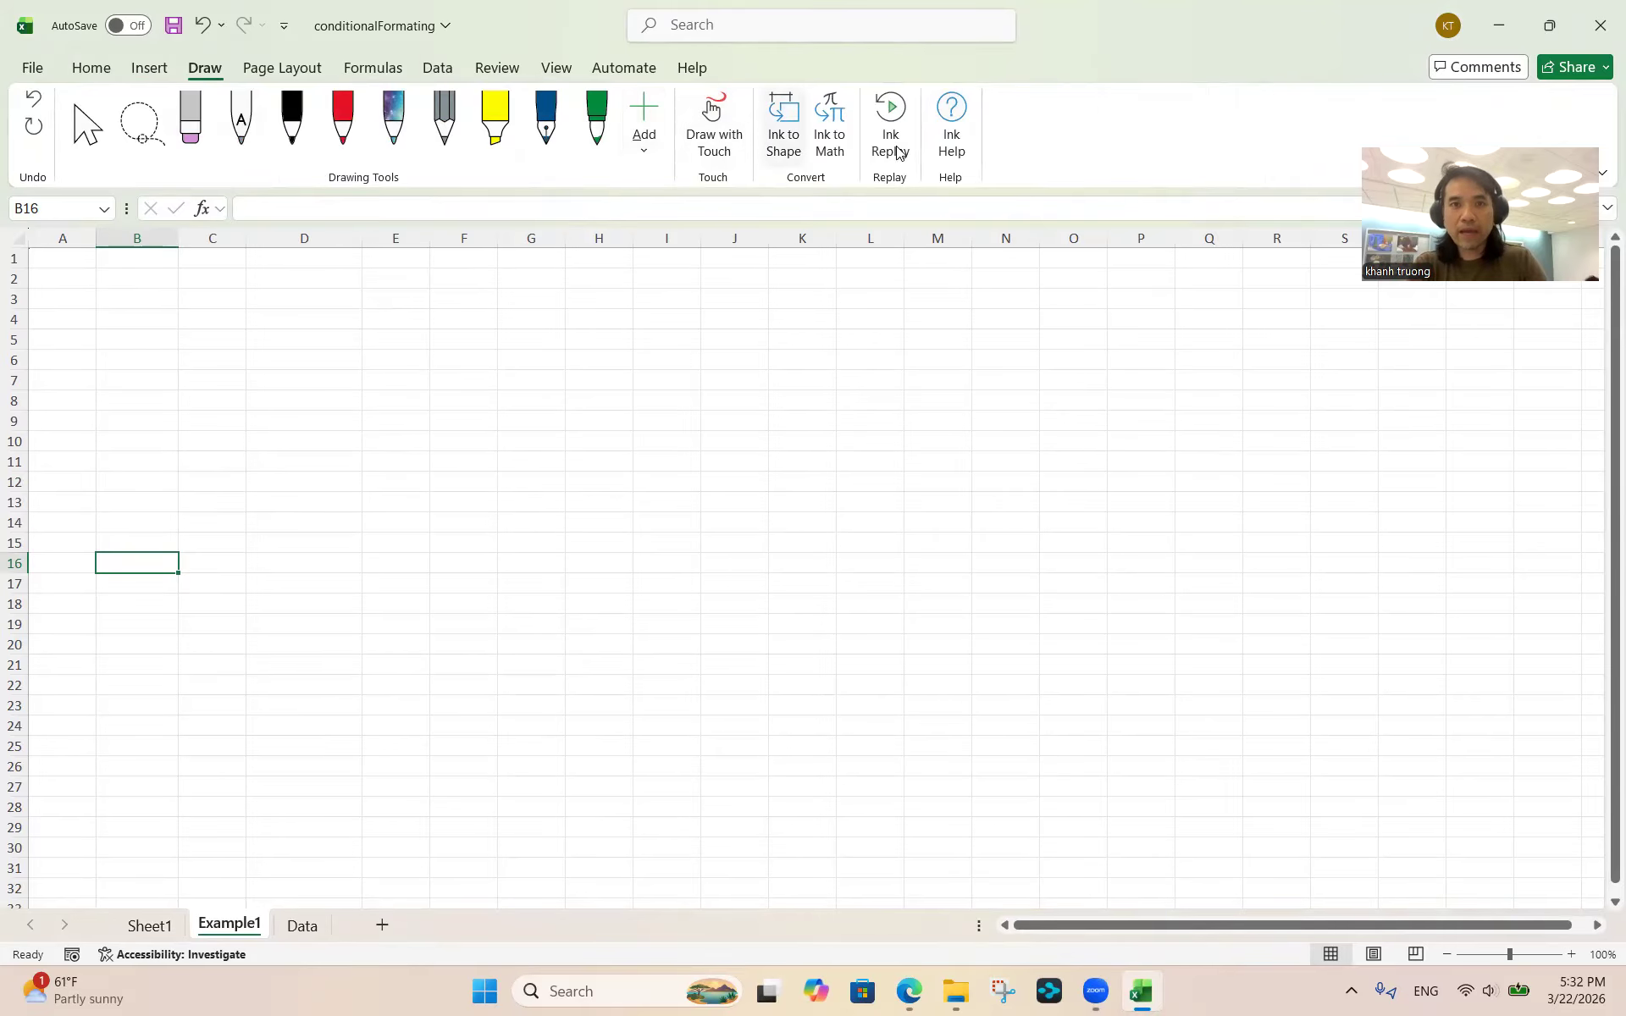
left_click(438, 69)
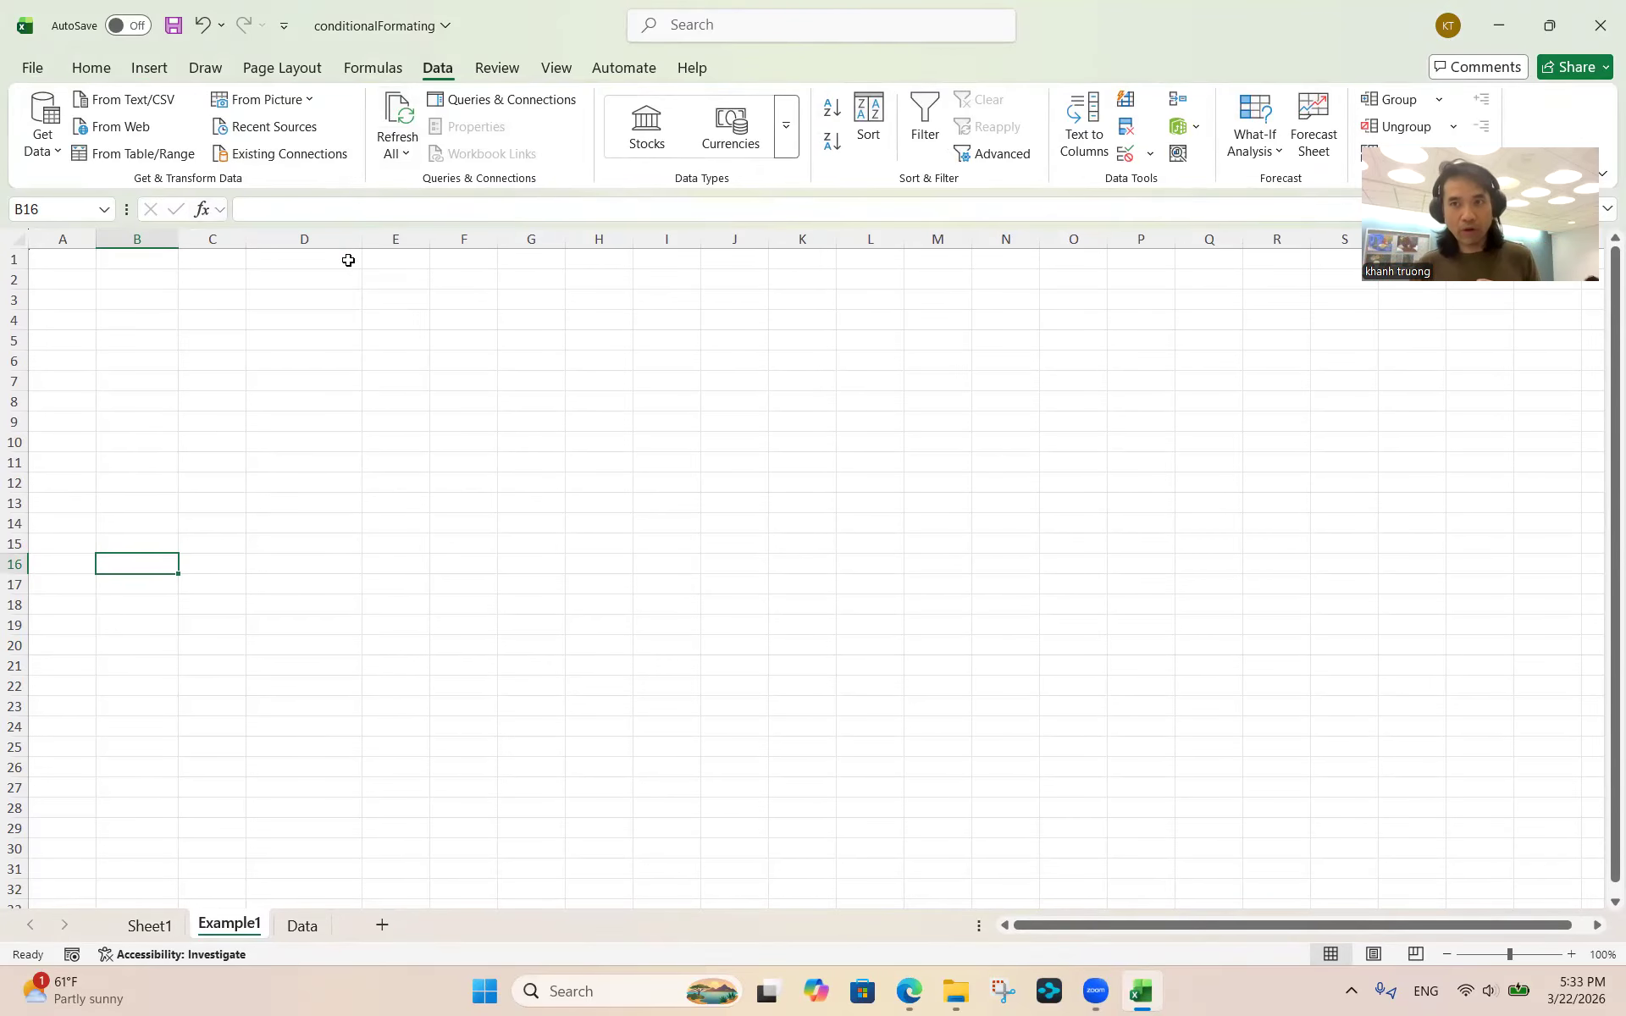
left_click(492, 68)
left_click(558, 76)
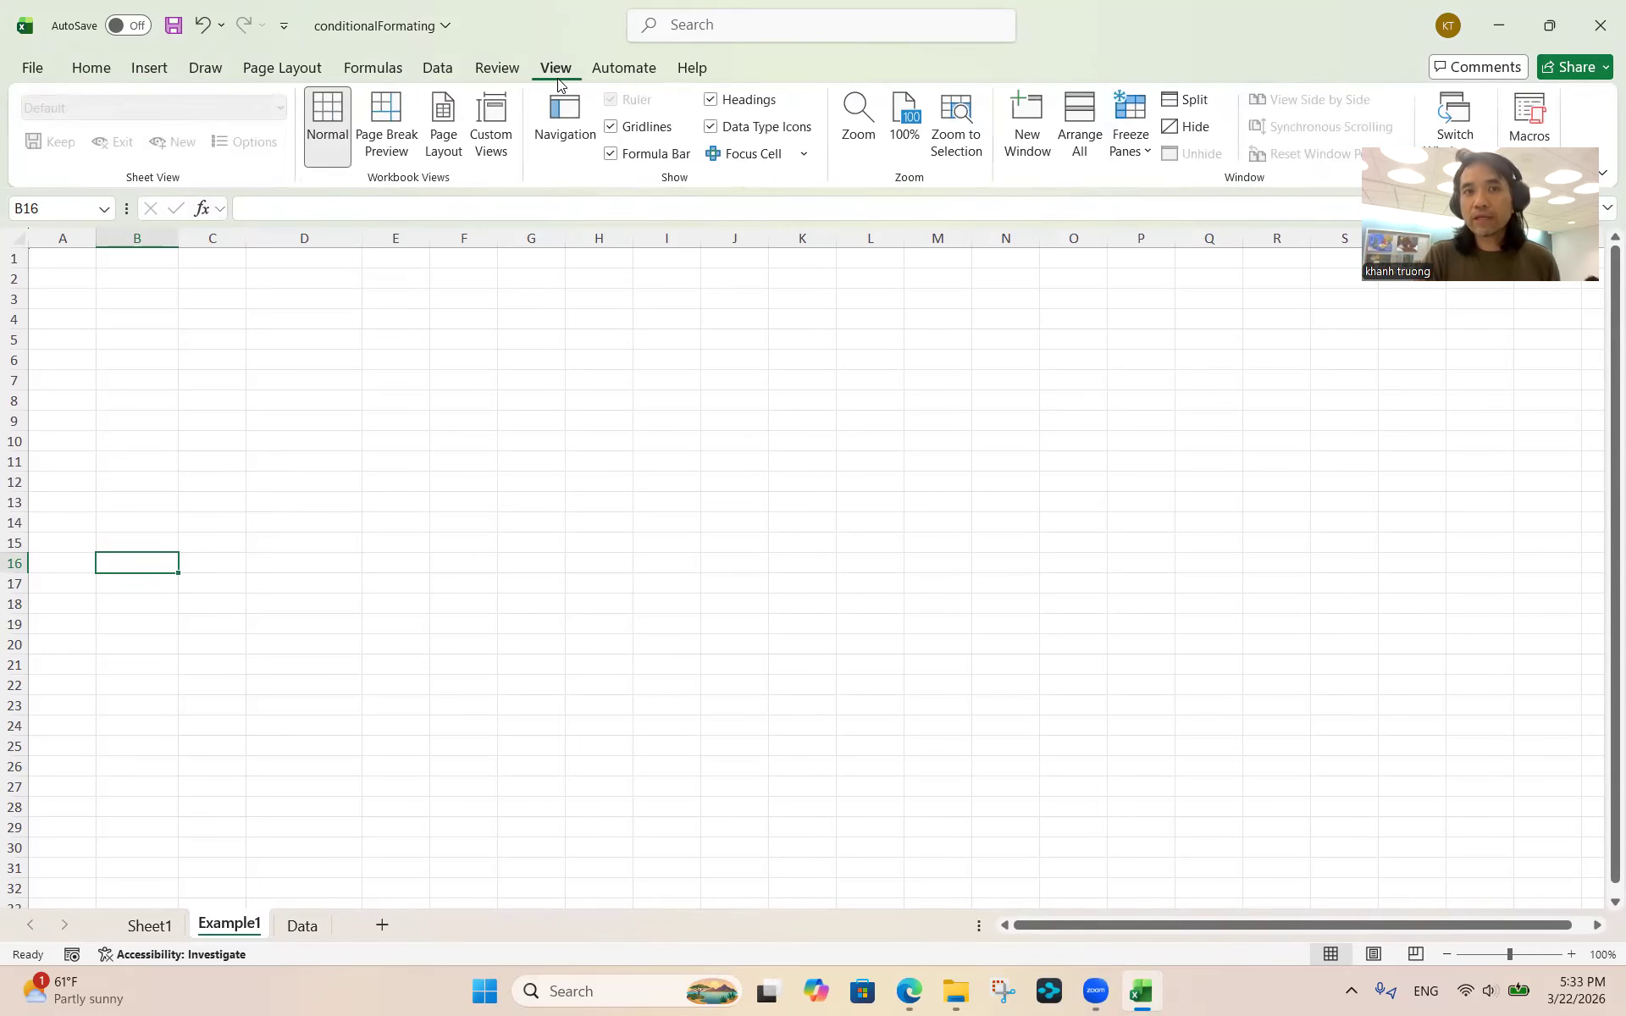
left_click(89, 72)
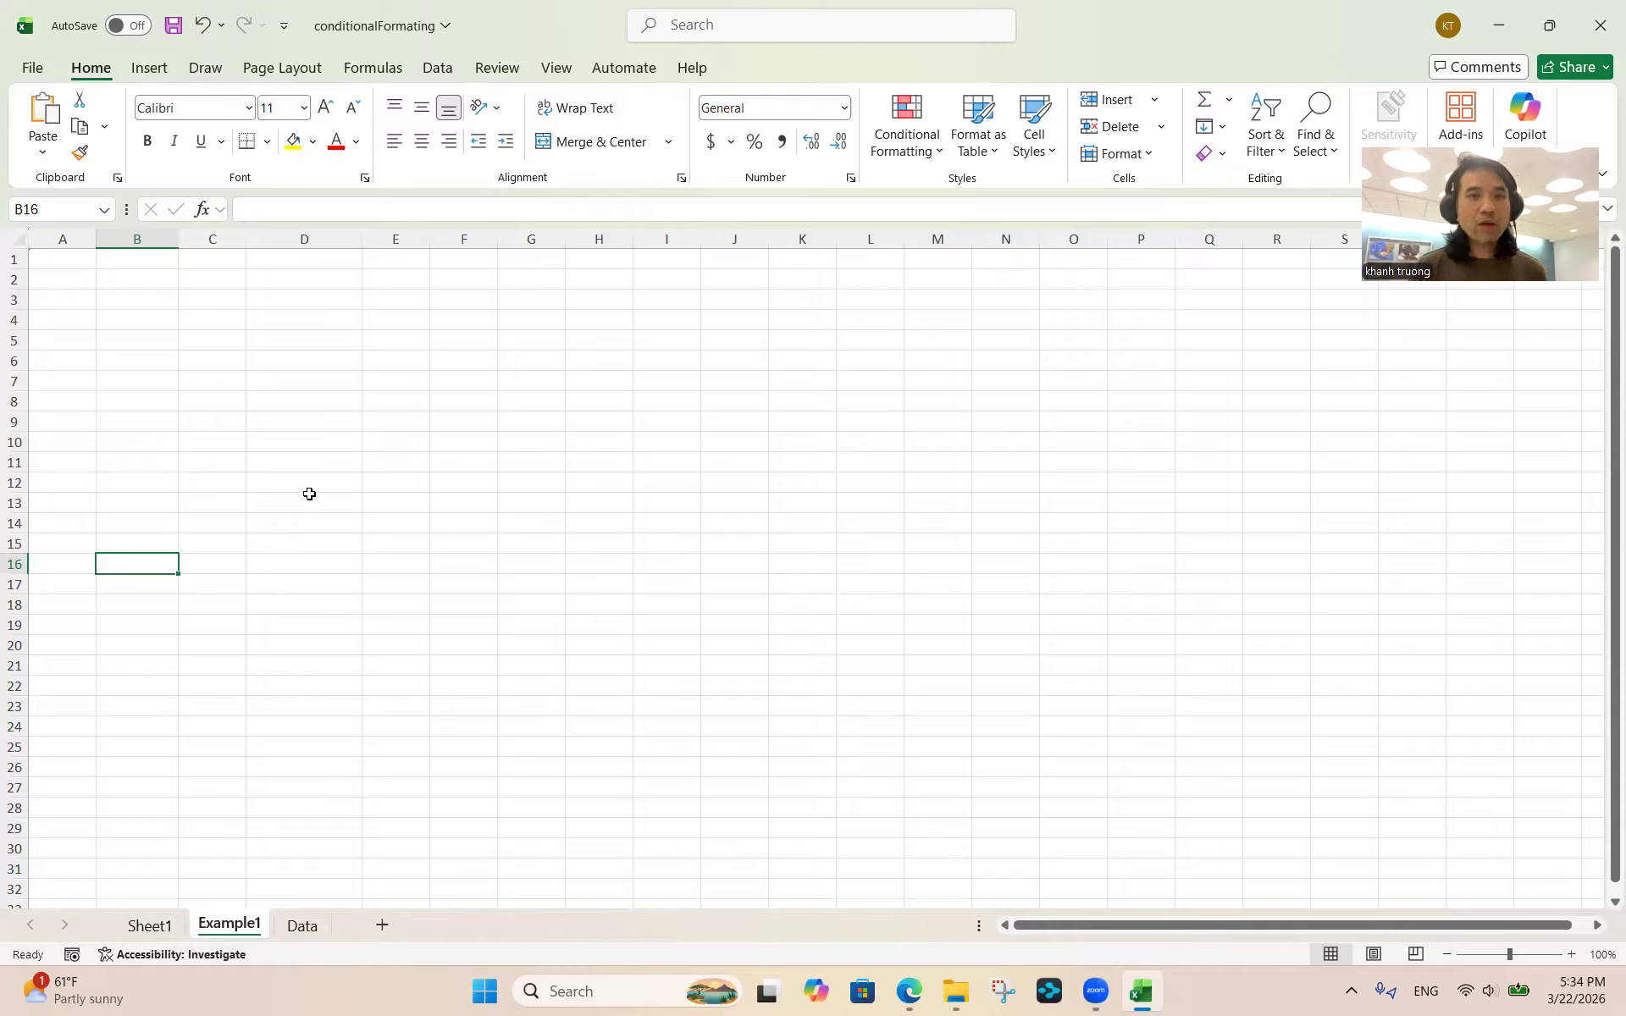
Copy the employee table in A1:E9 of Sheet1, from the Employee column through Bonus (%), leaving out the Status columns
left_click(161, 929)
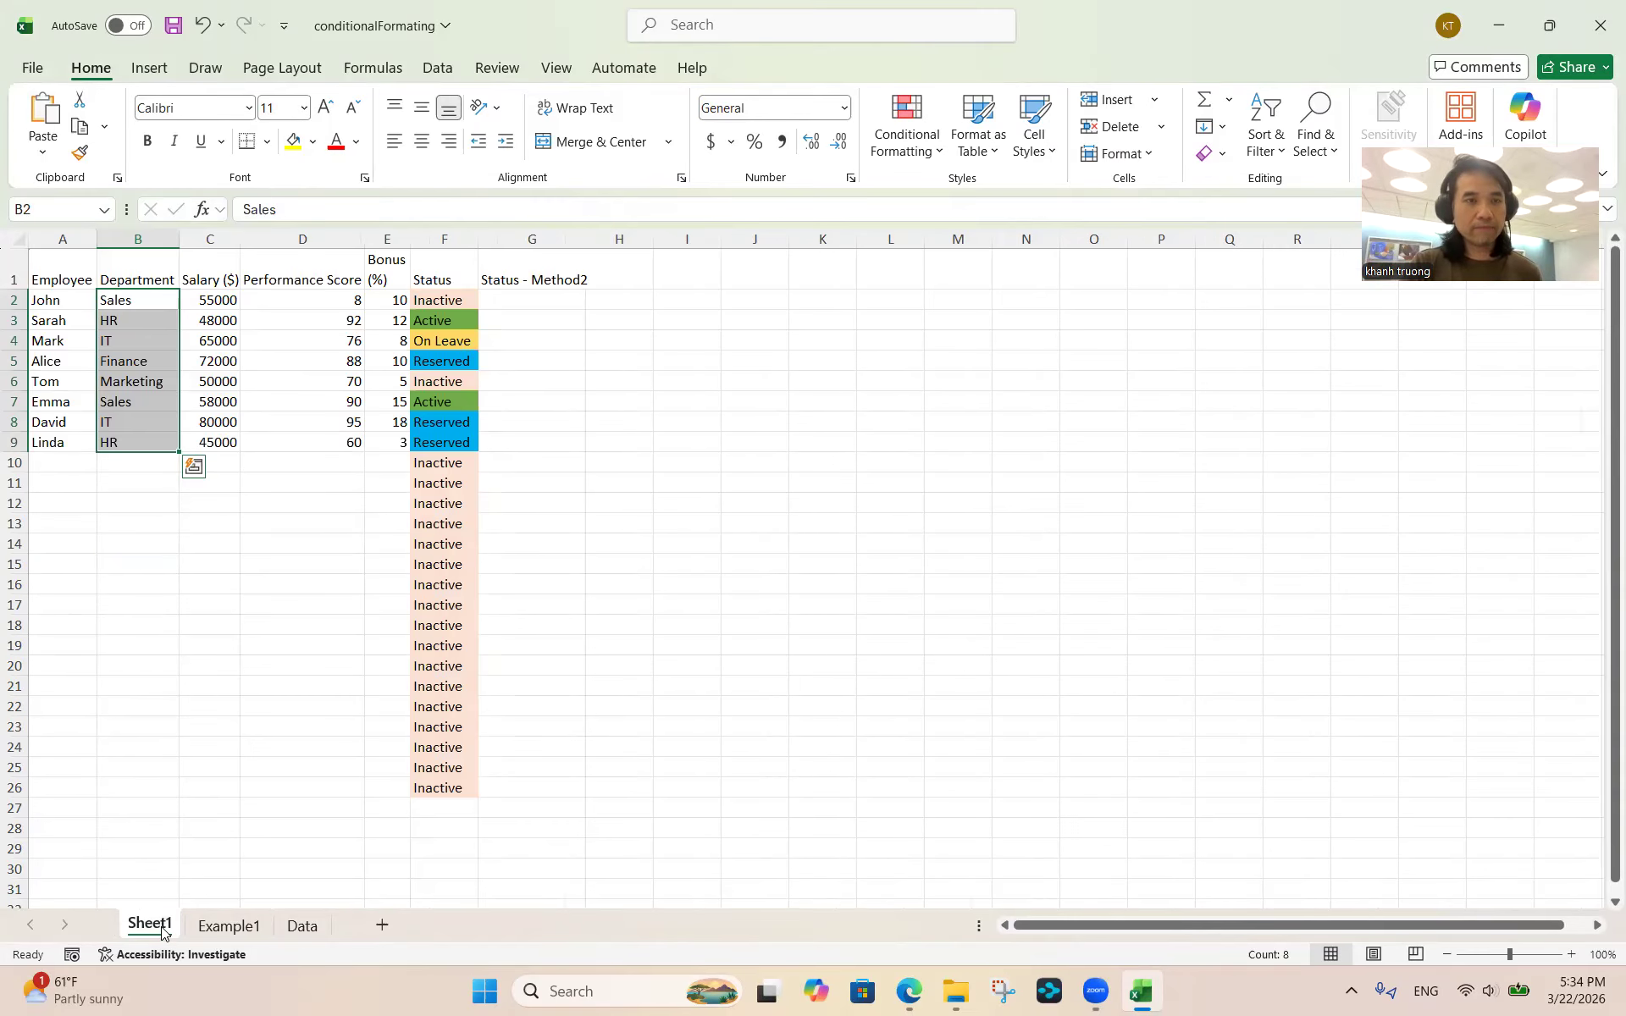
left_click(224, 464)
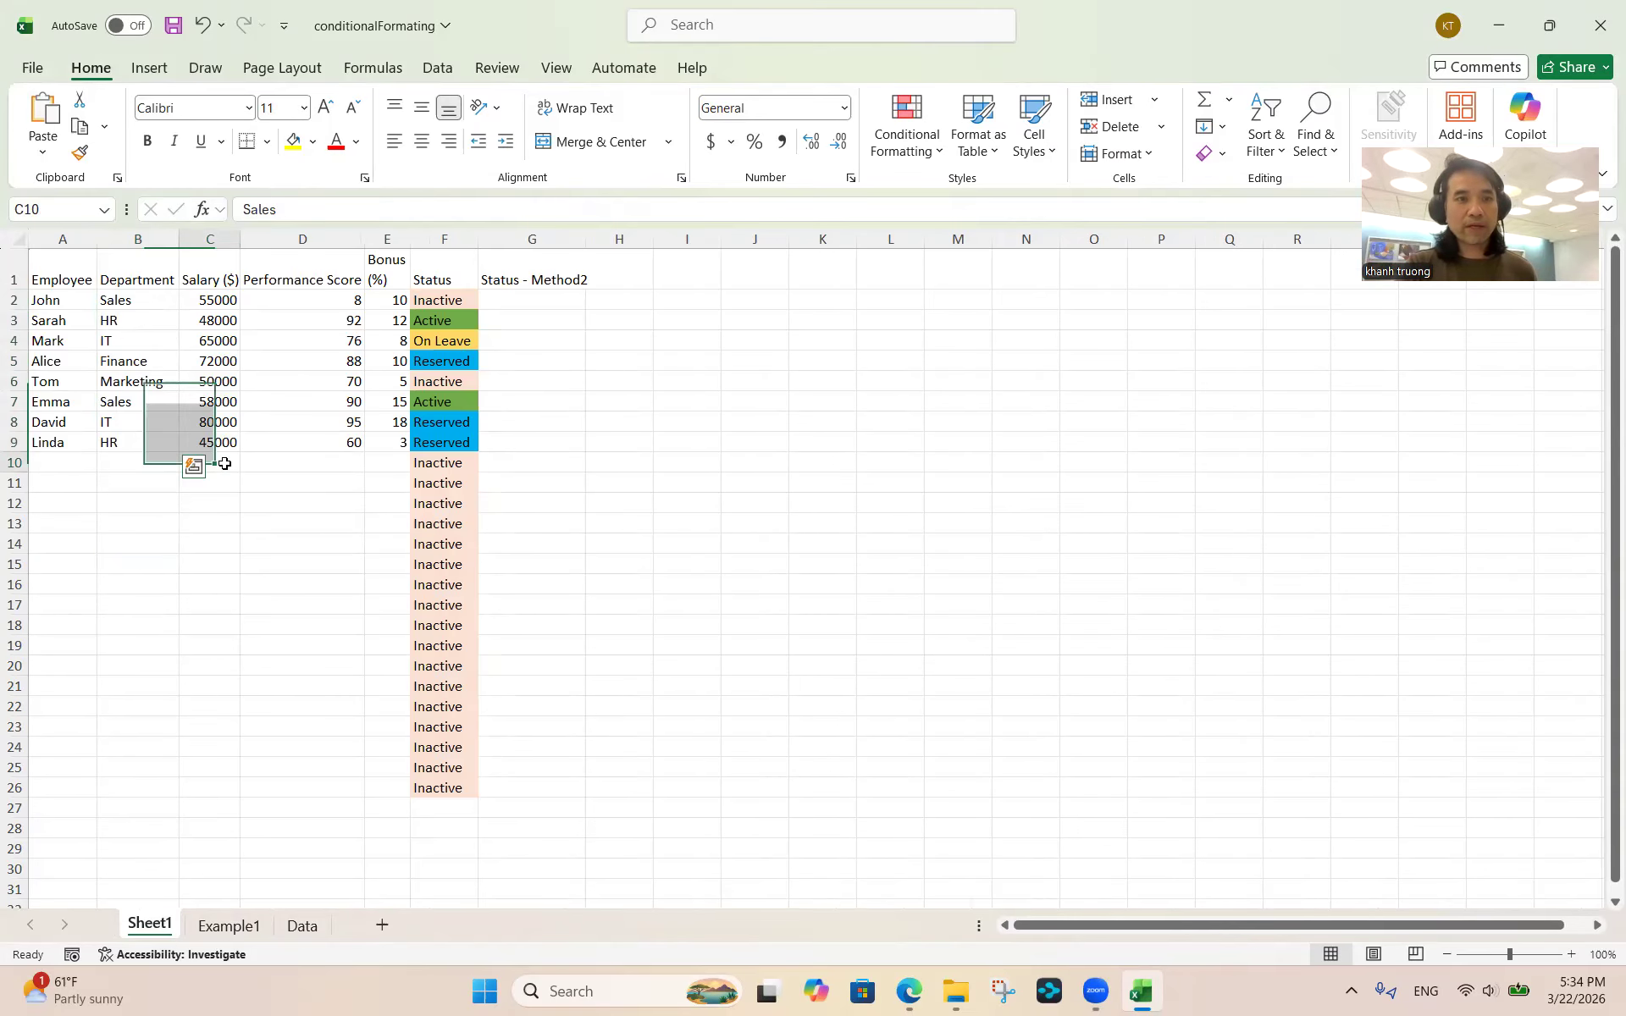
left_click(48, 278)
key("shift+Right")
key("shift+Right")
key("shift+Right")
key("shift+Right")
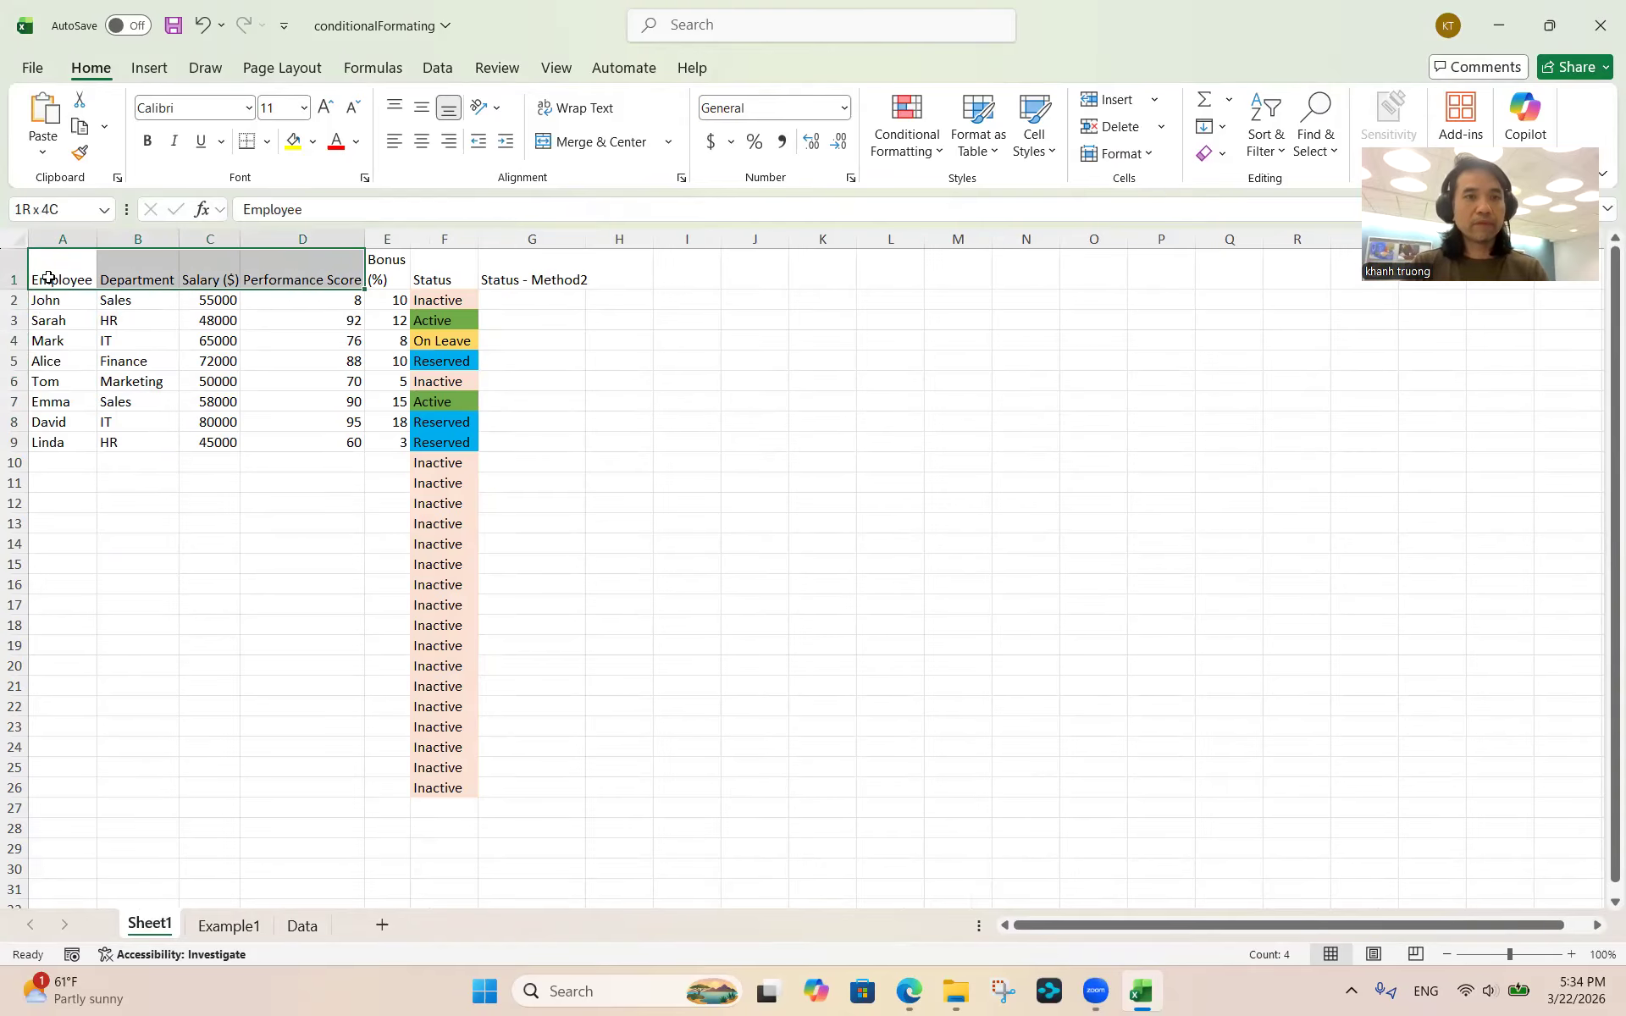
key("shift+Down")
key("shift+Down")
key("shift+Down")
key("shift+Down")
key("shift+Down")
key("shift+Down")
key("shift+Down")
key("shift+Down")
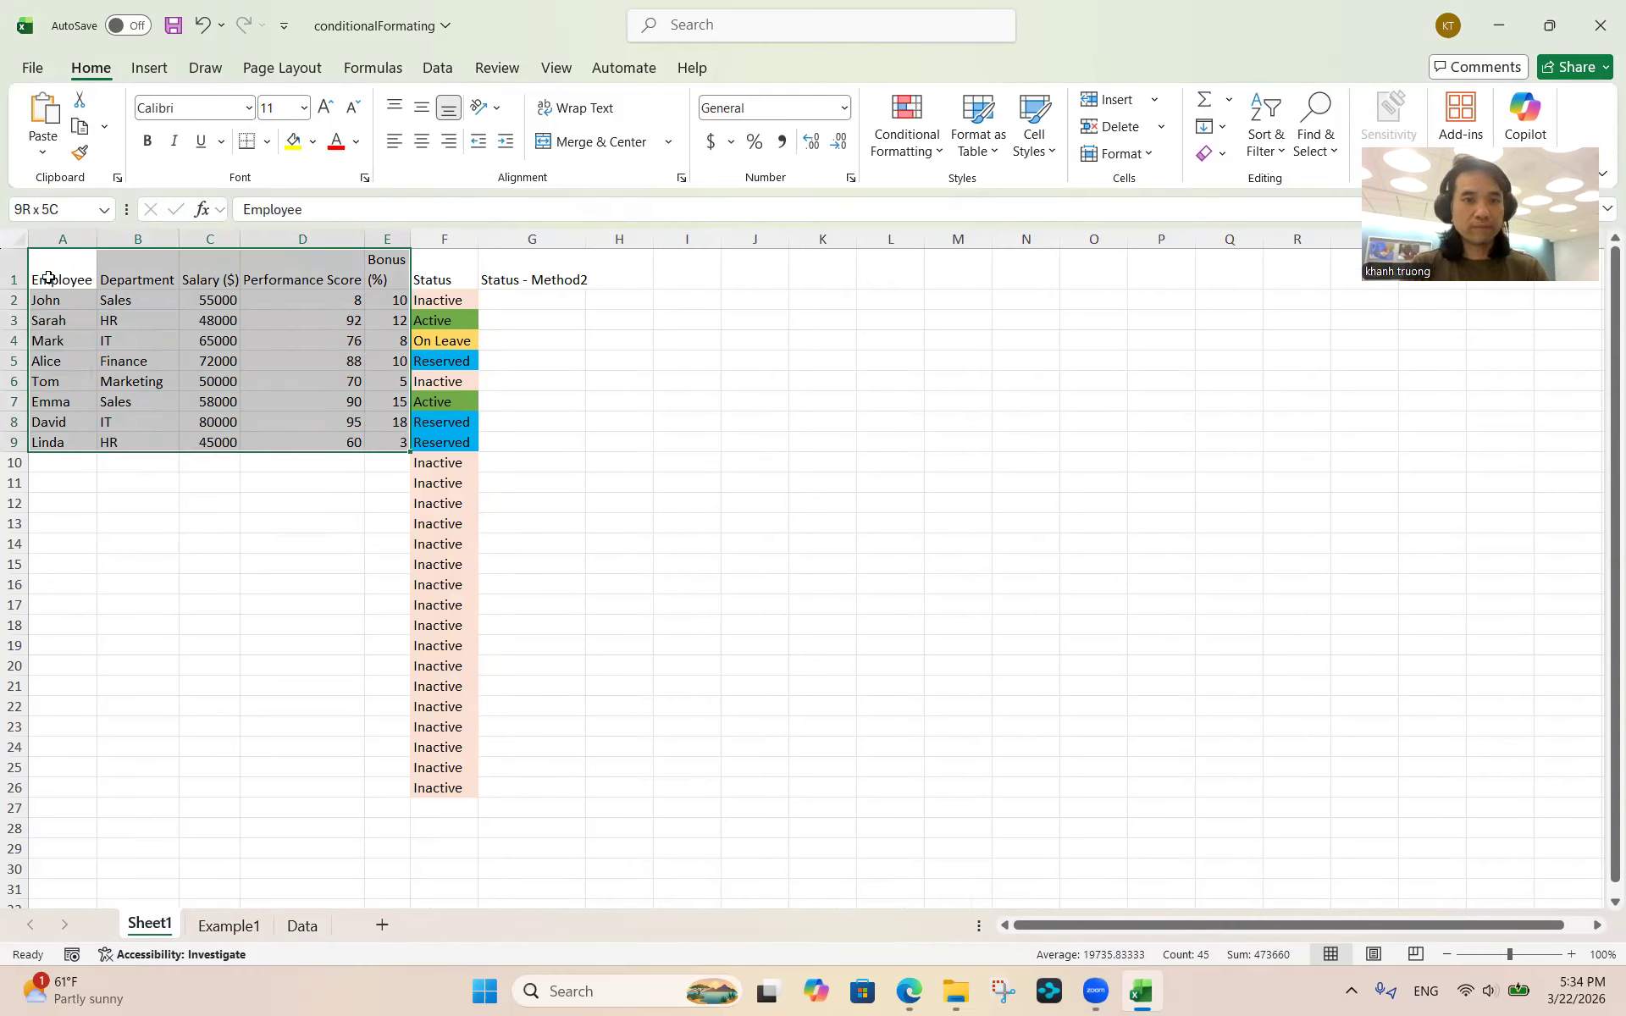
key("ctrl+c")
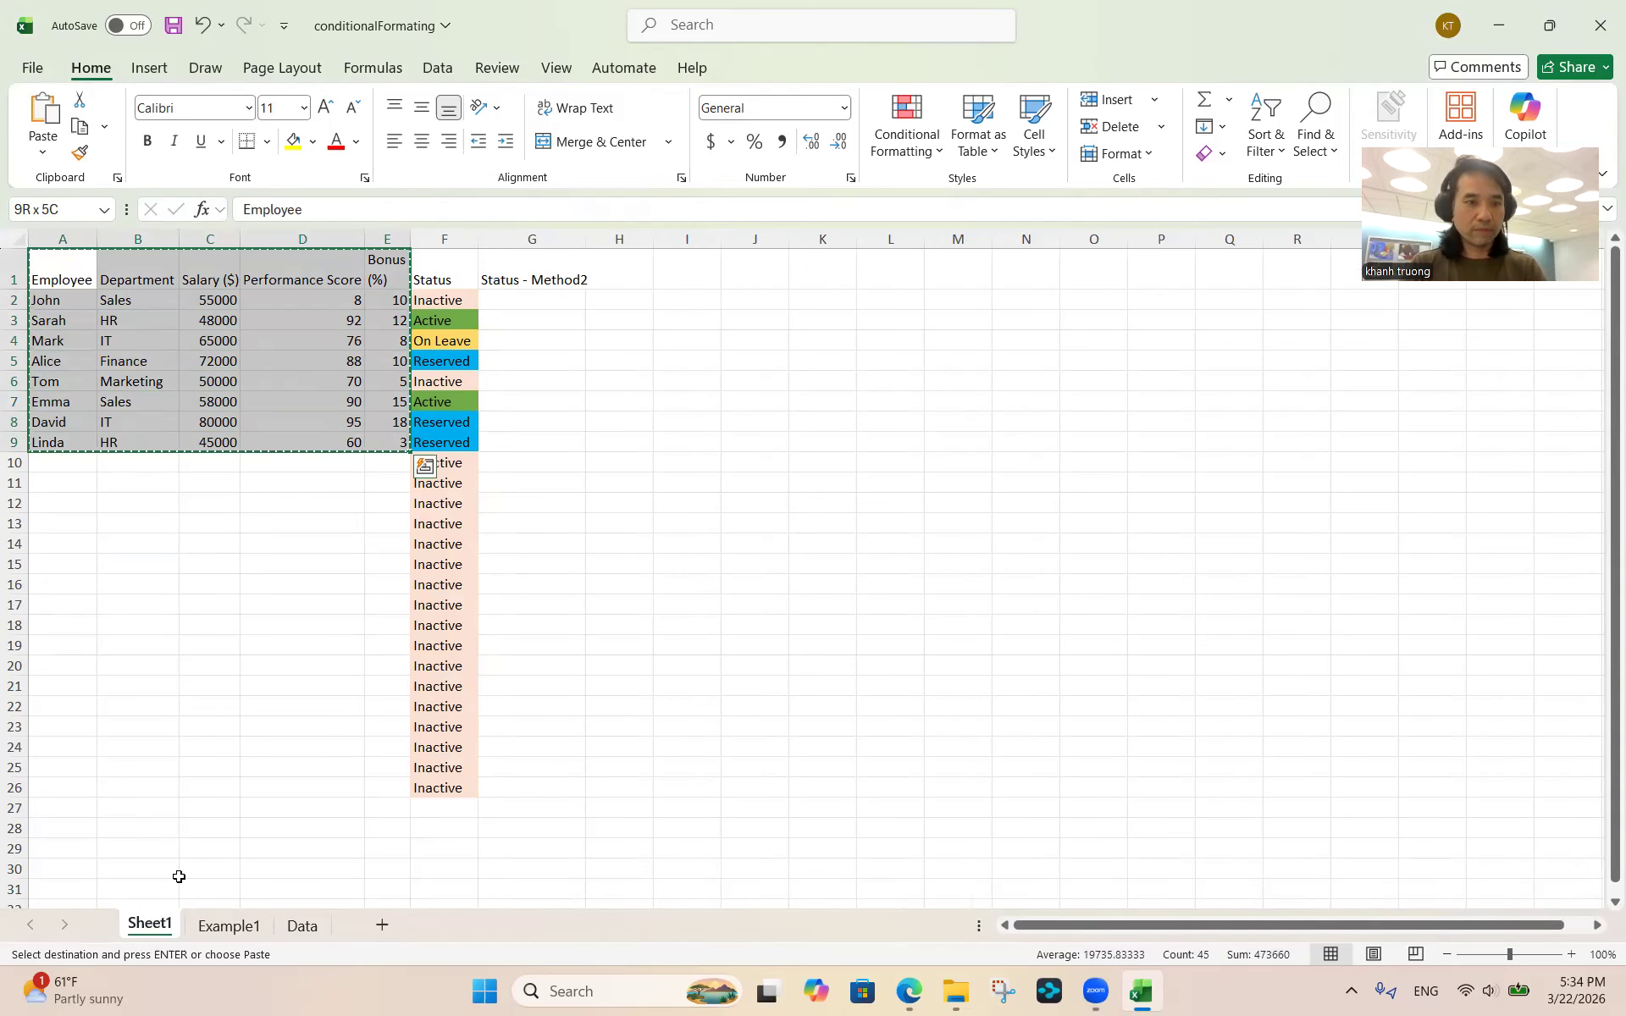
Paste the copied employee table into the Example1 sheet starting at cell A1
left_click(227, 925)
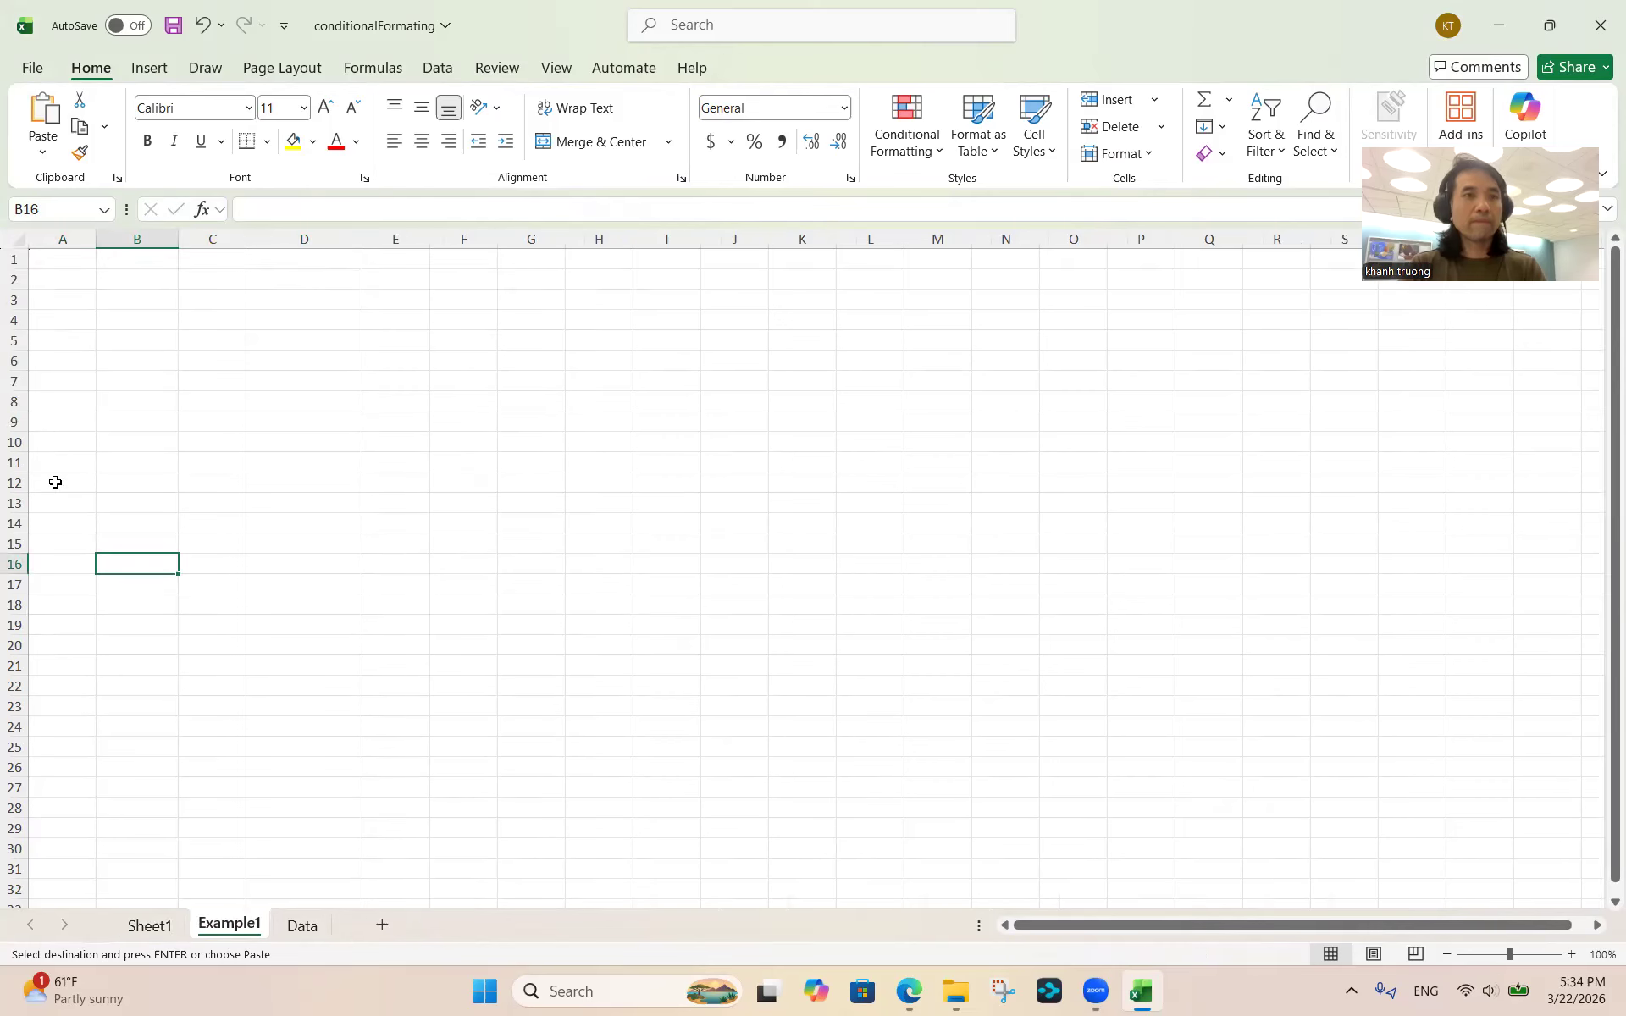
left_click(53, 258)
key("ctrl+v")
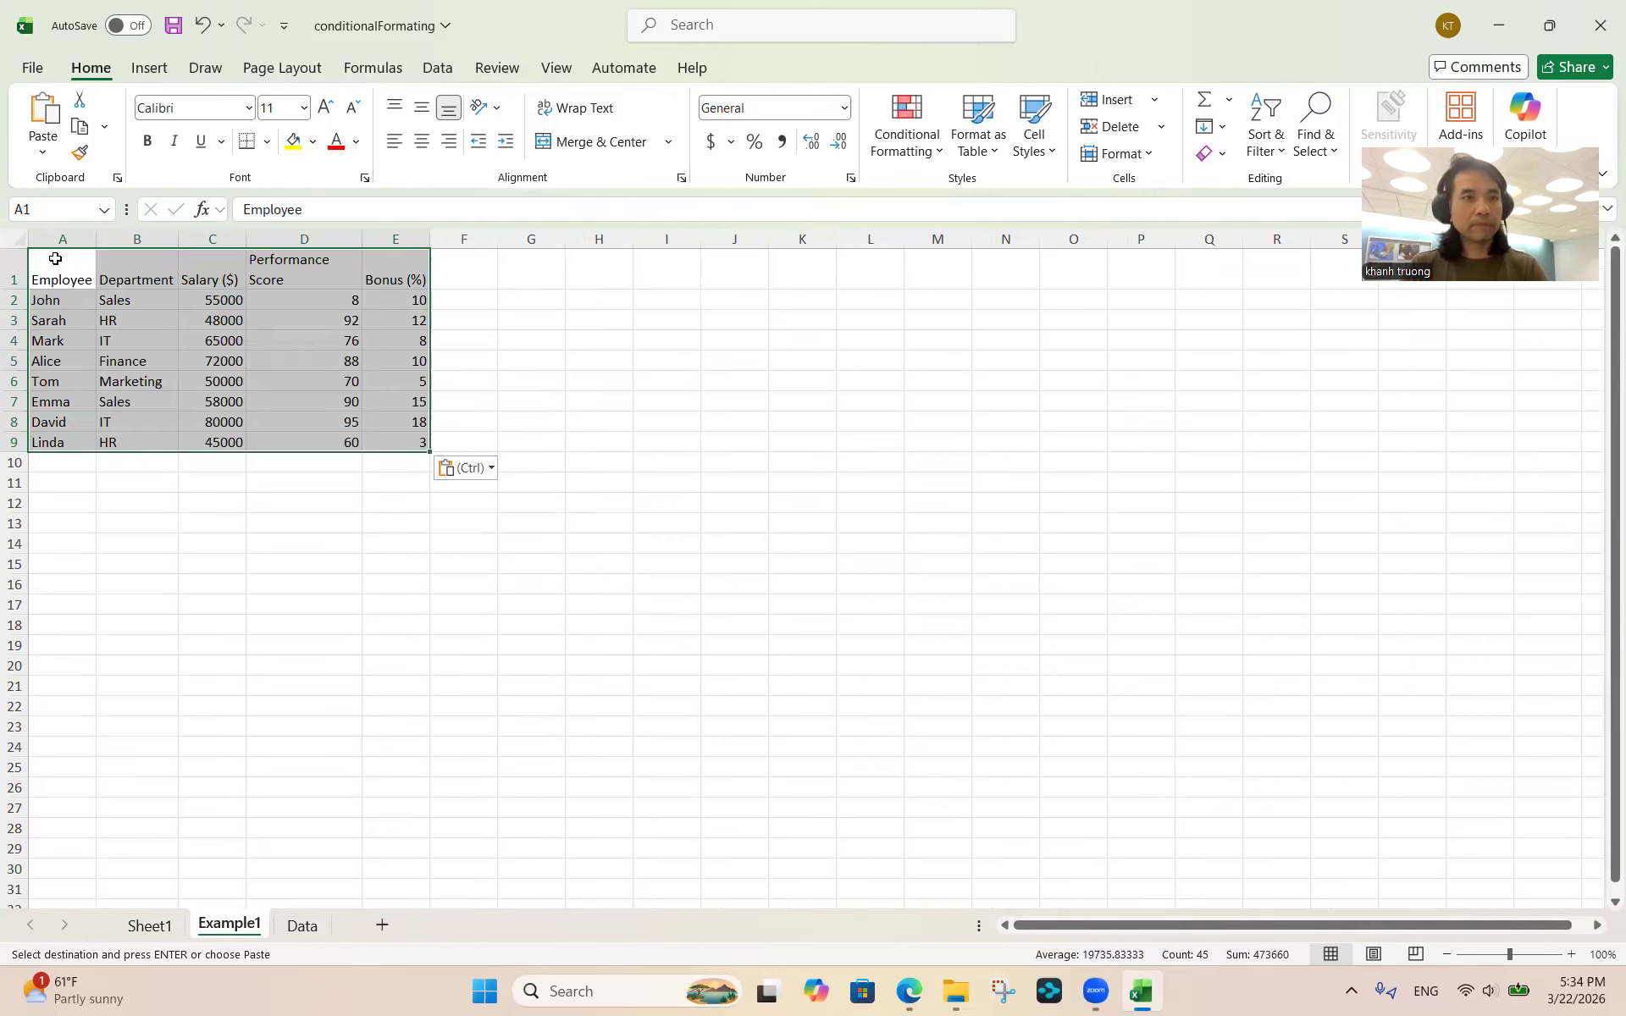
Examine the header row A1:E1 and the first employee record of the pasted table
left_click(72, 301)
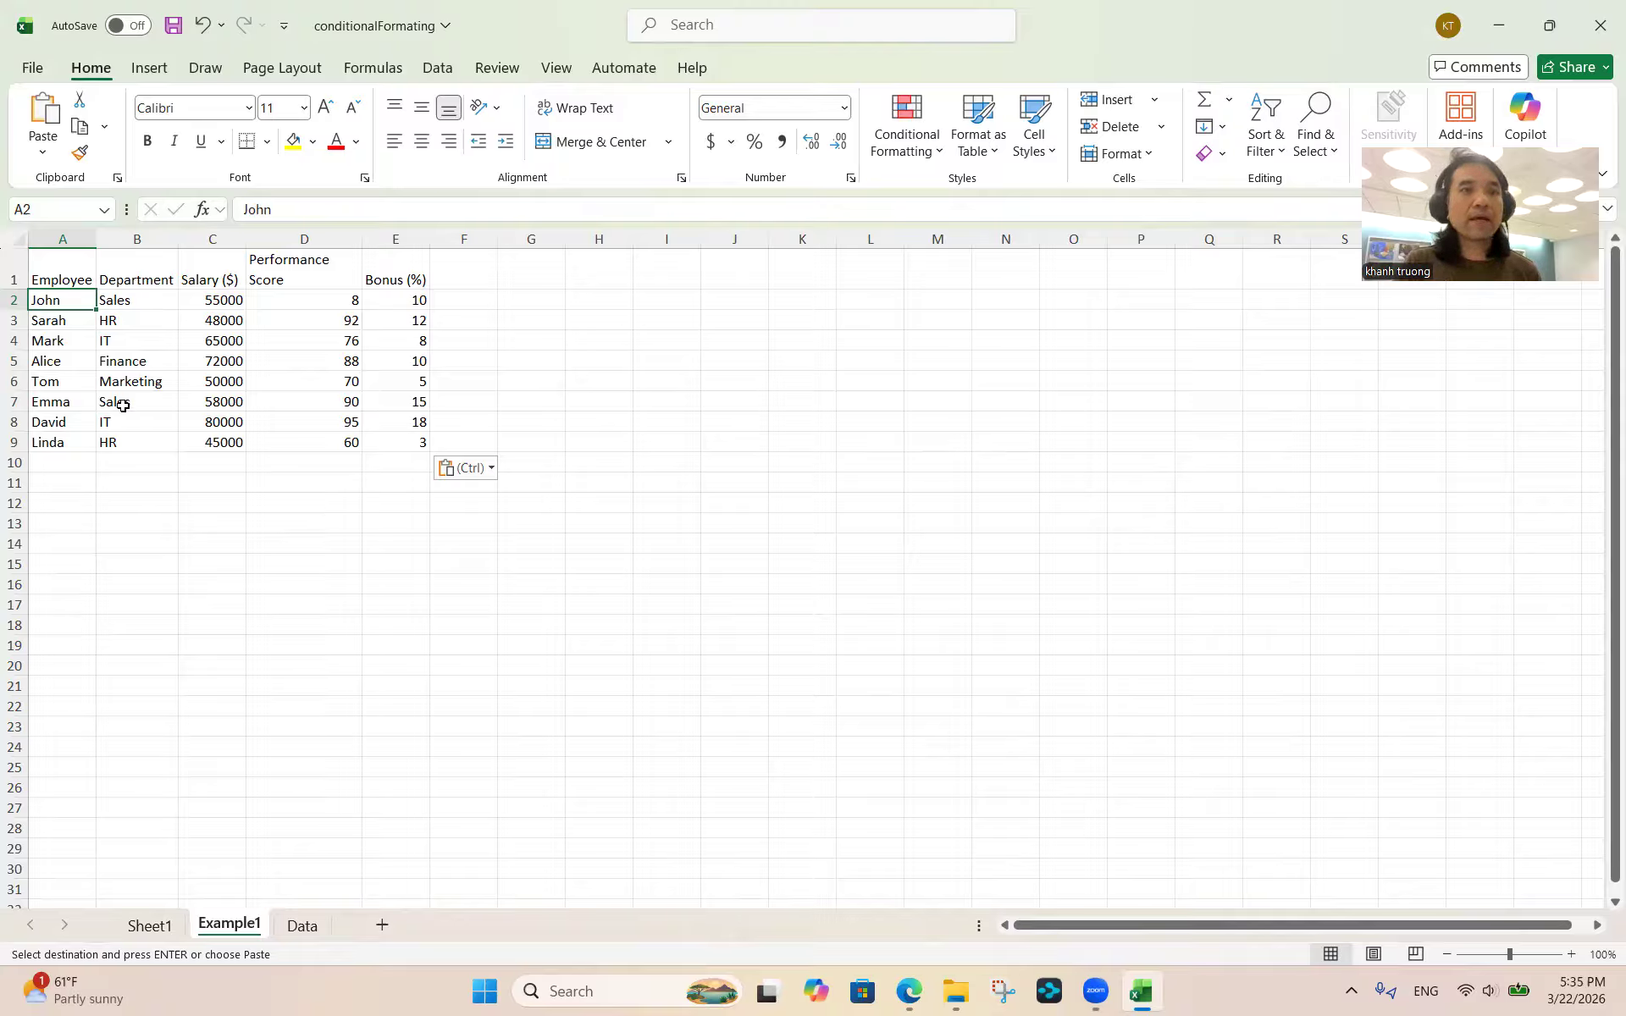
left_click(125, 302)
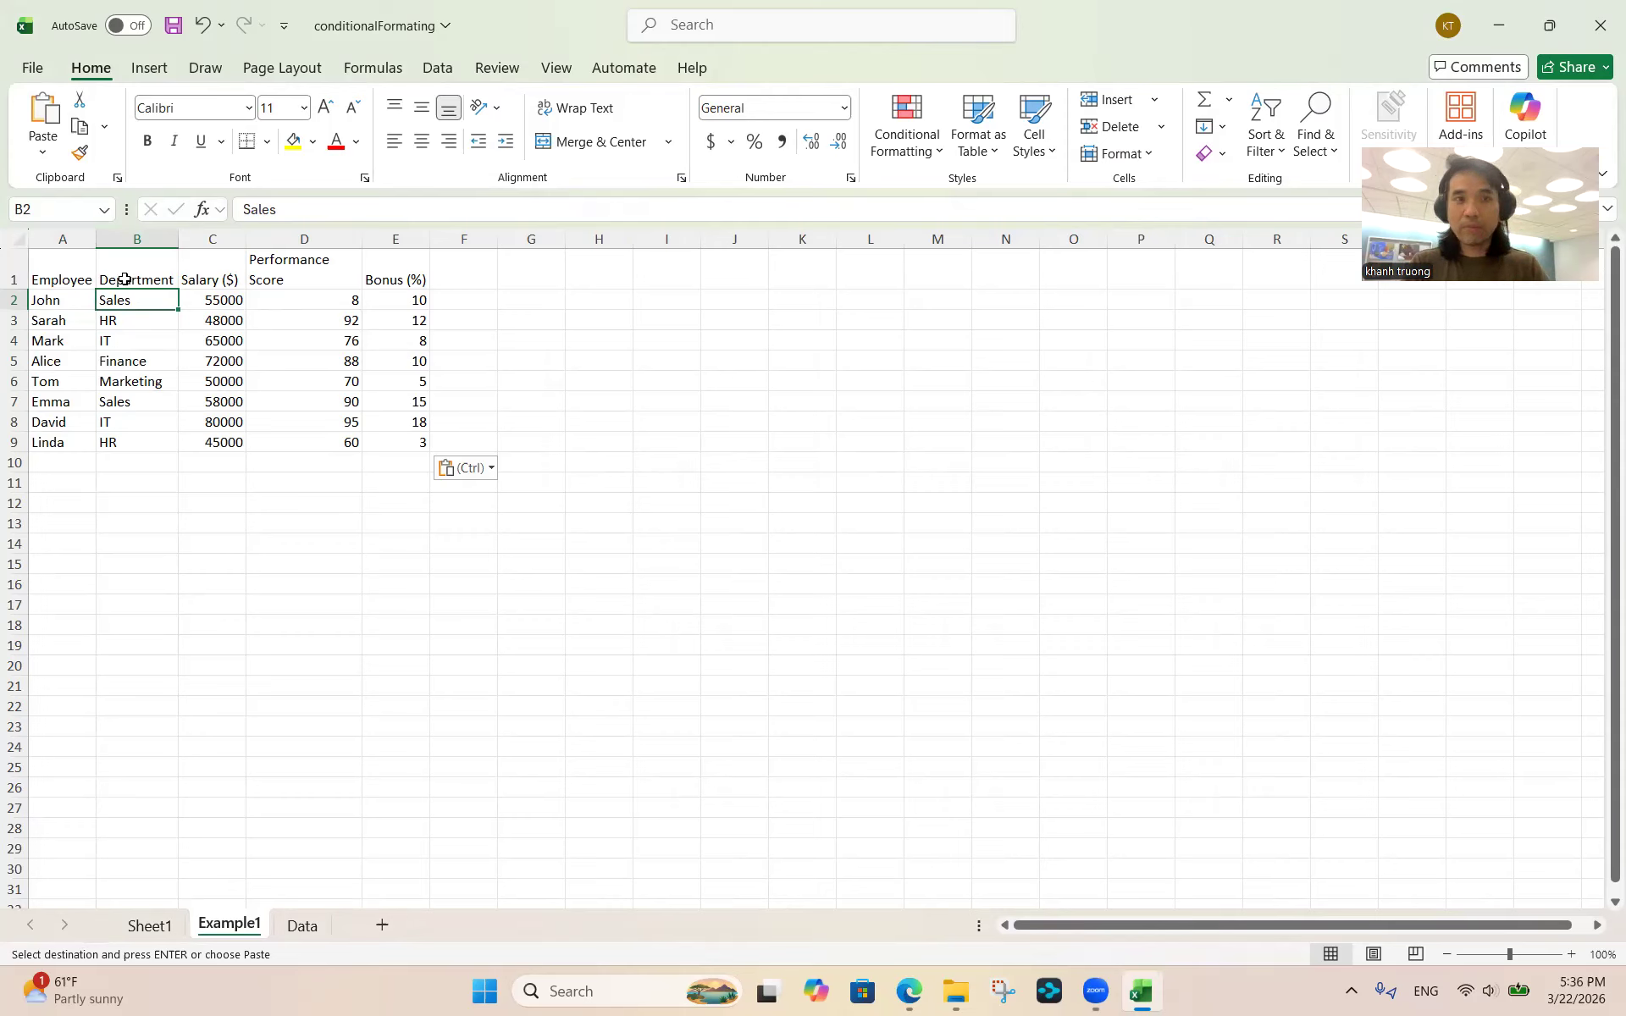
left_click(125, 280)
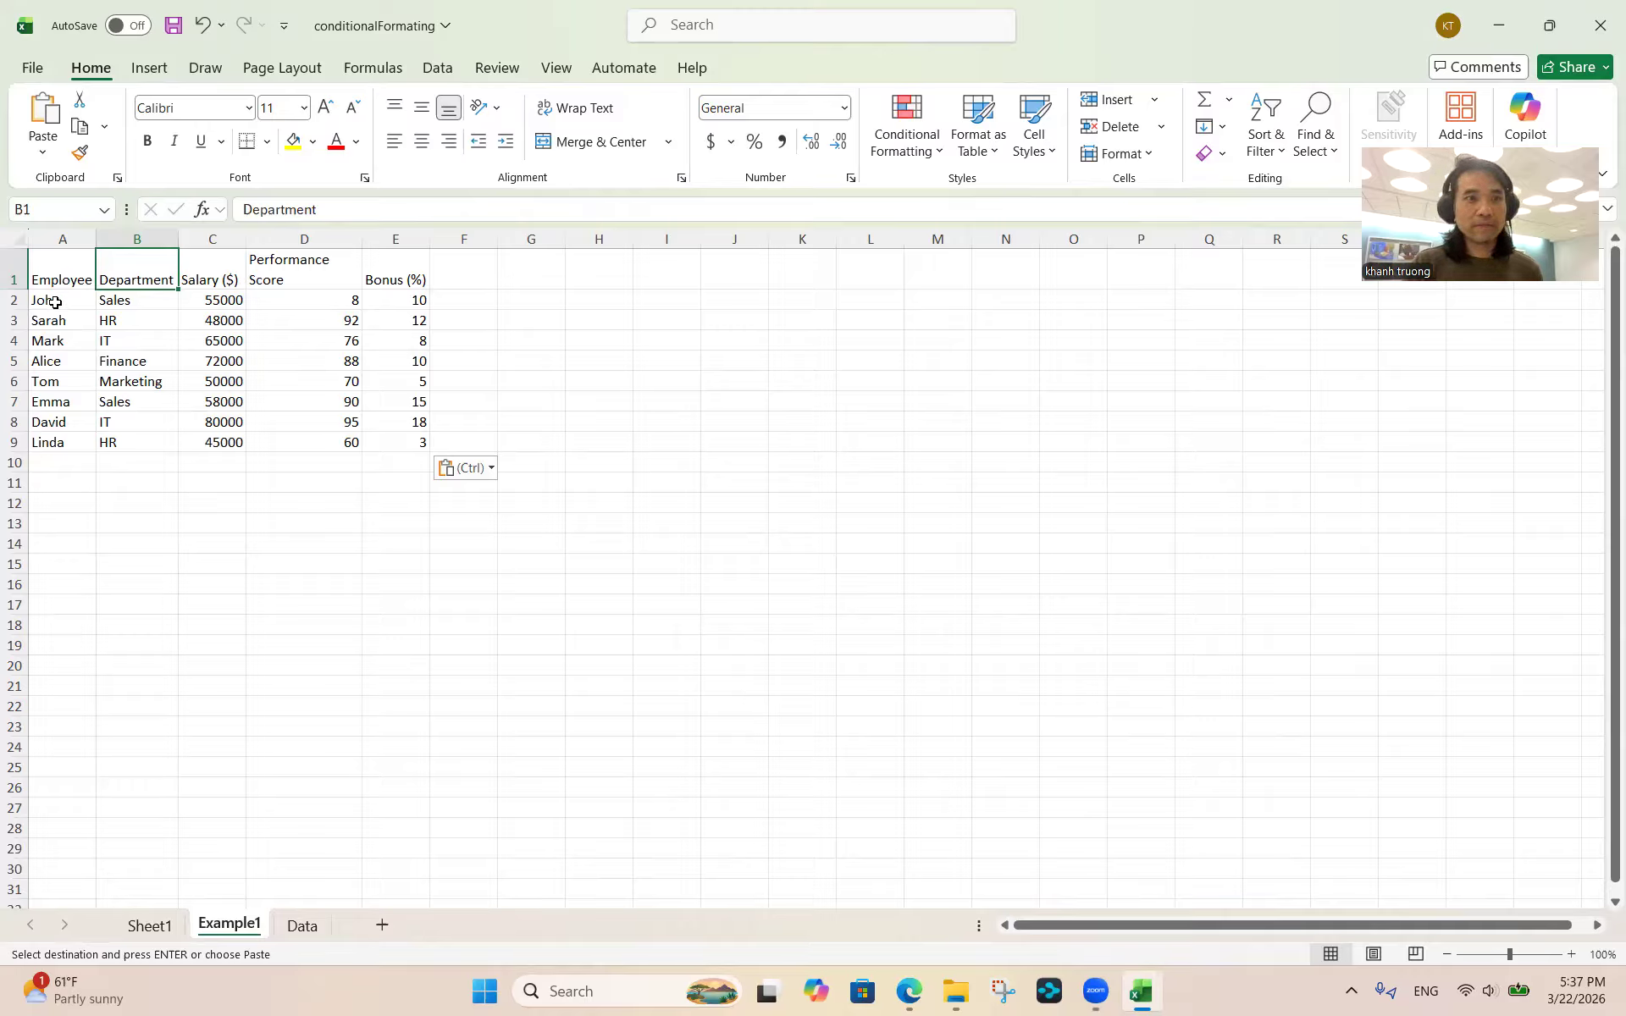
left_click(53, 279)
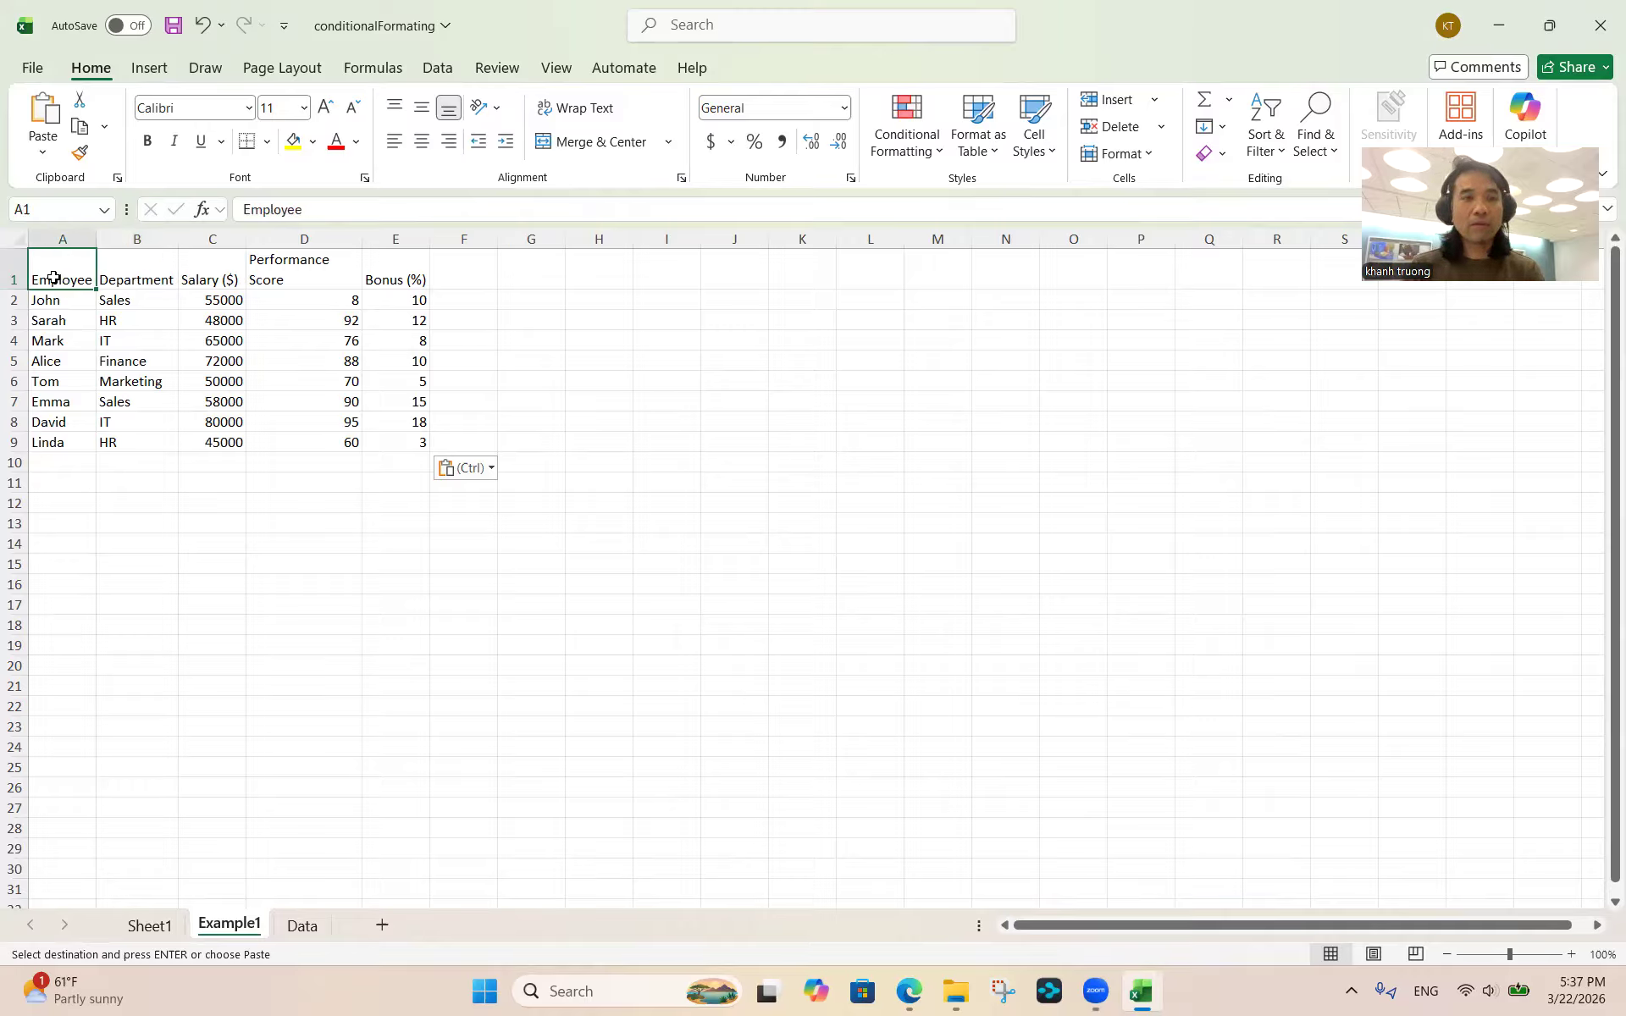
key("shift+Right")
key("shift+Right")
key("shift+Right")
key("shift+Right")
key("shift+Right")
key("shift+Left")
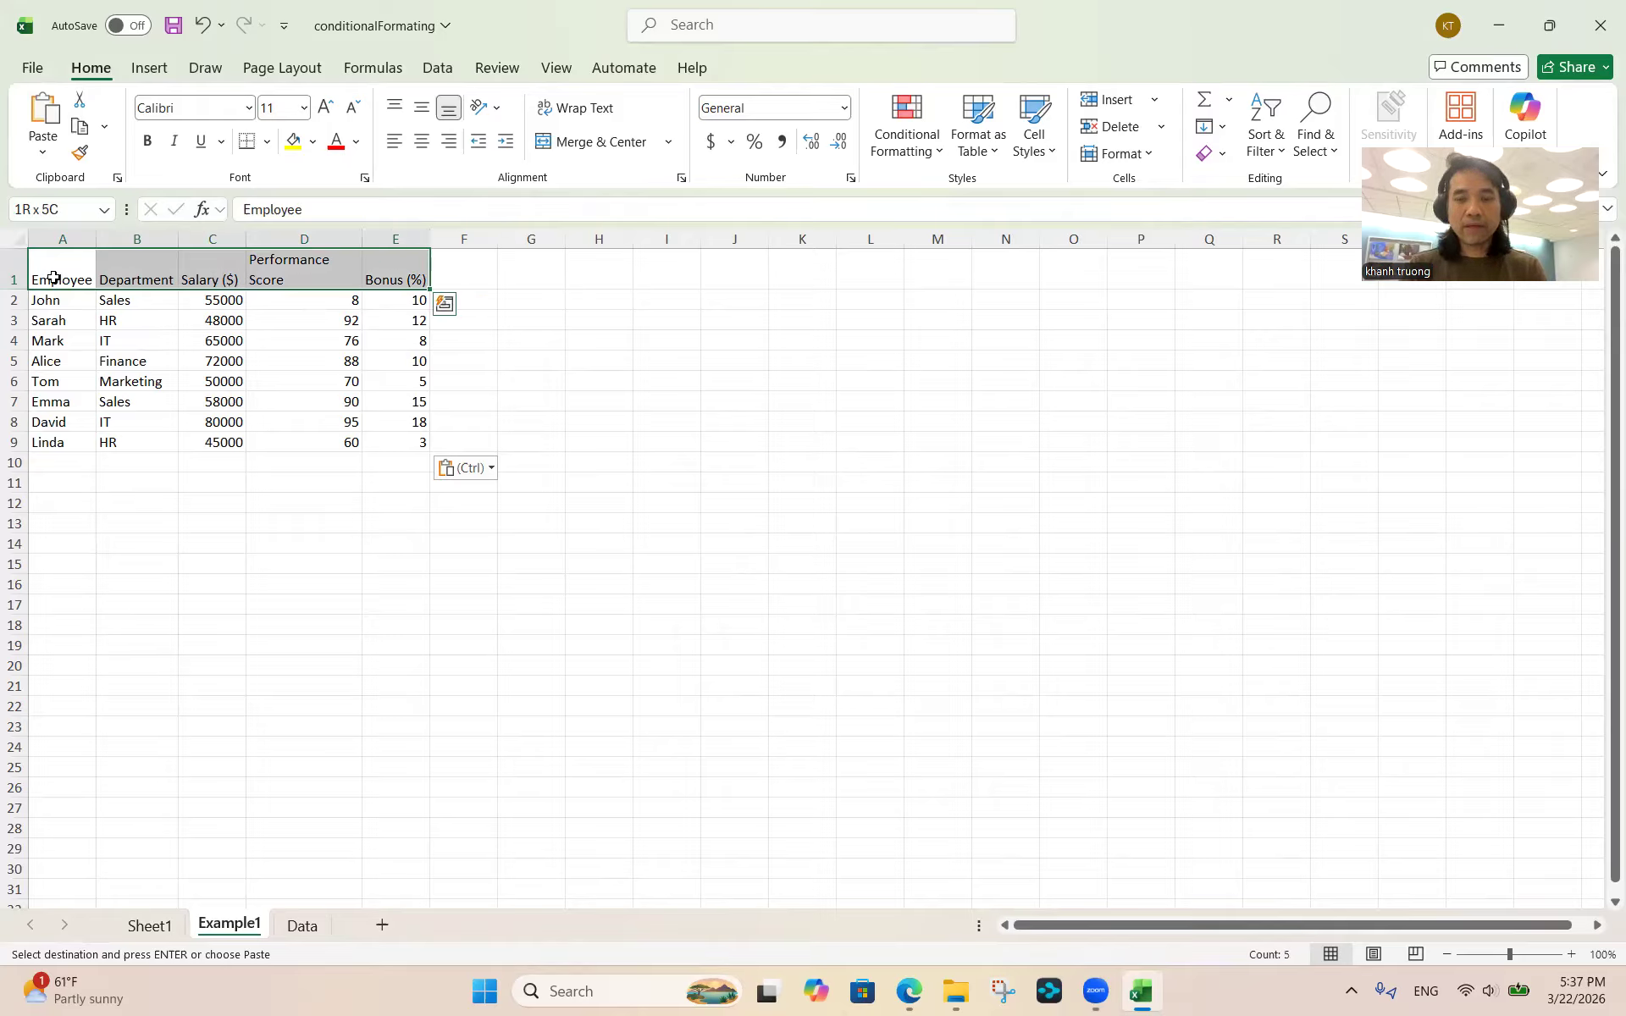
key("Down")
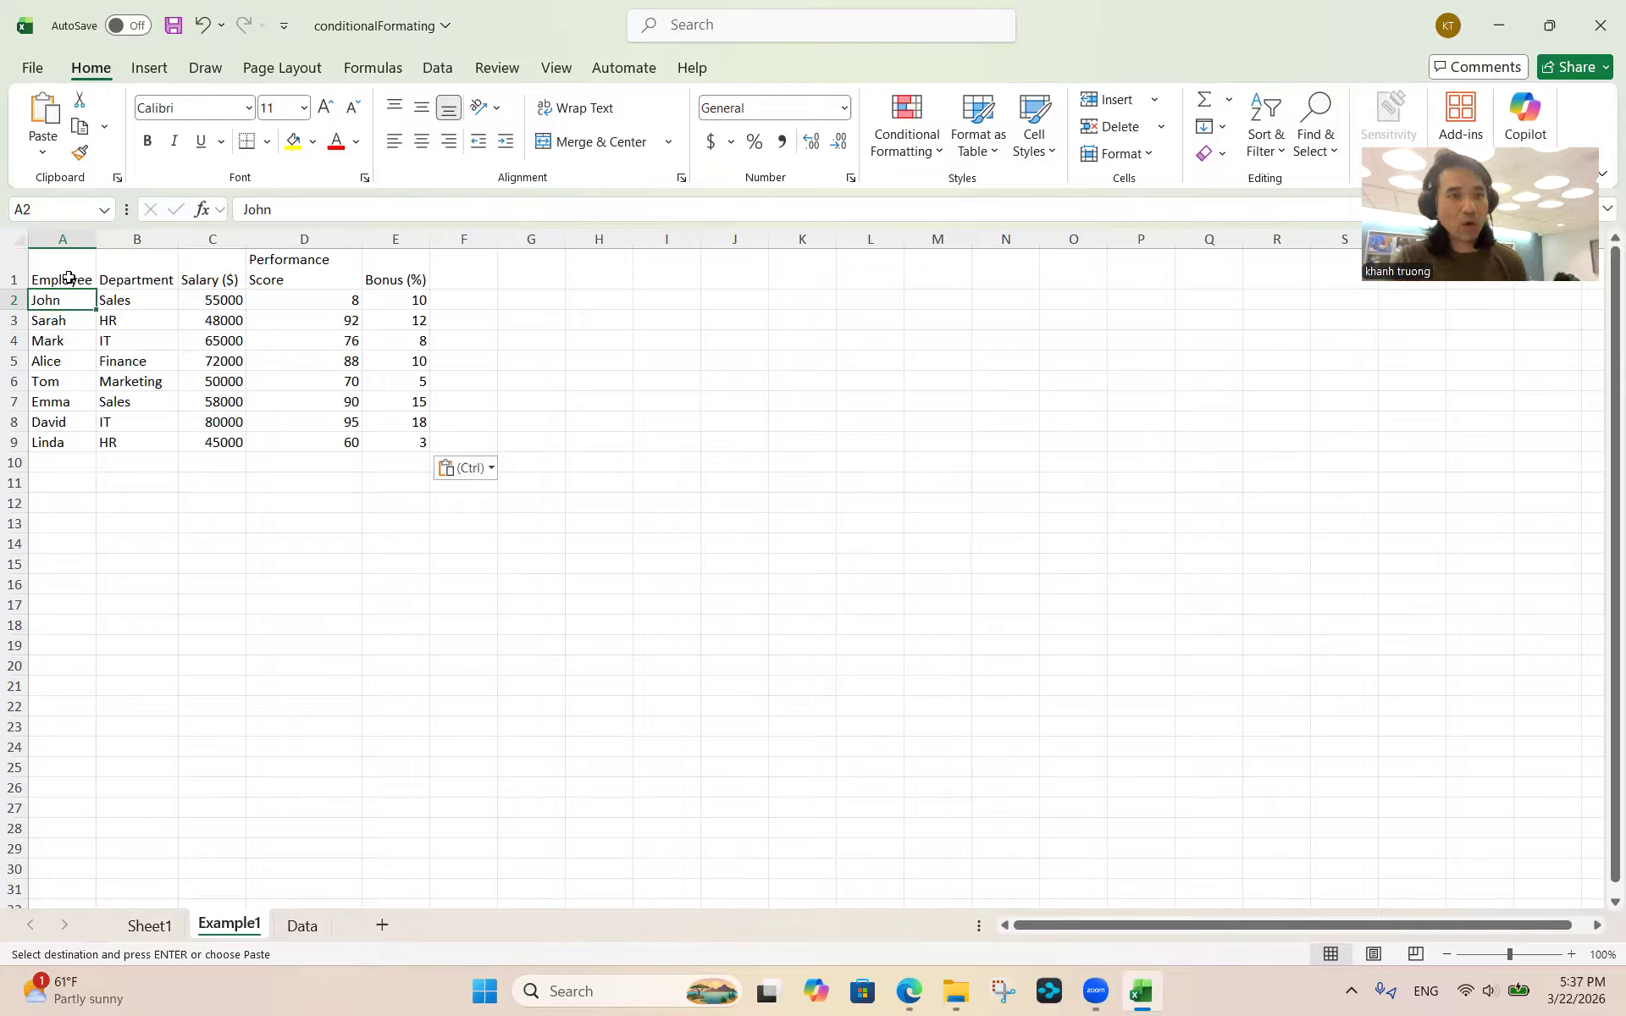
left_click(118, 303)
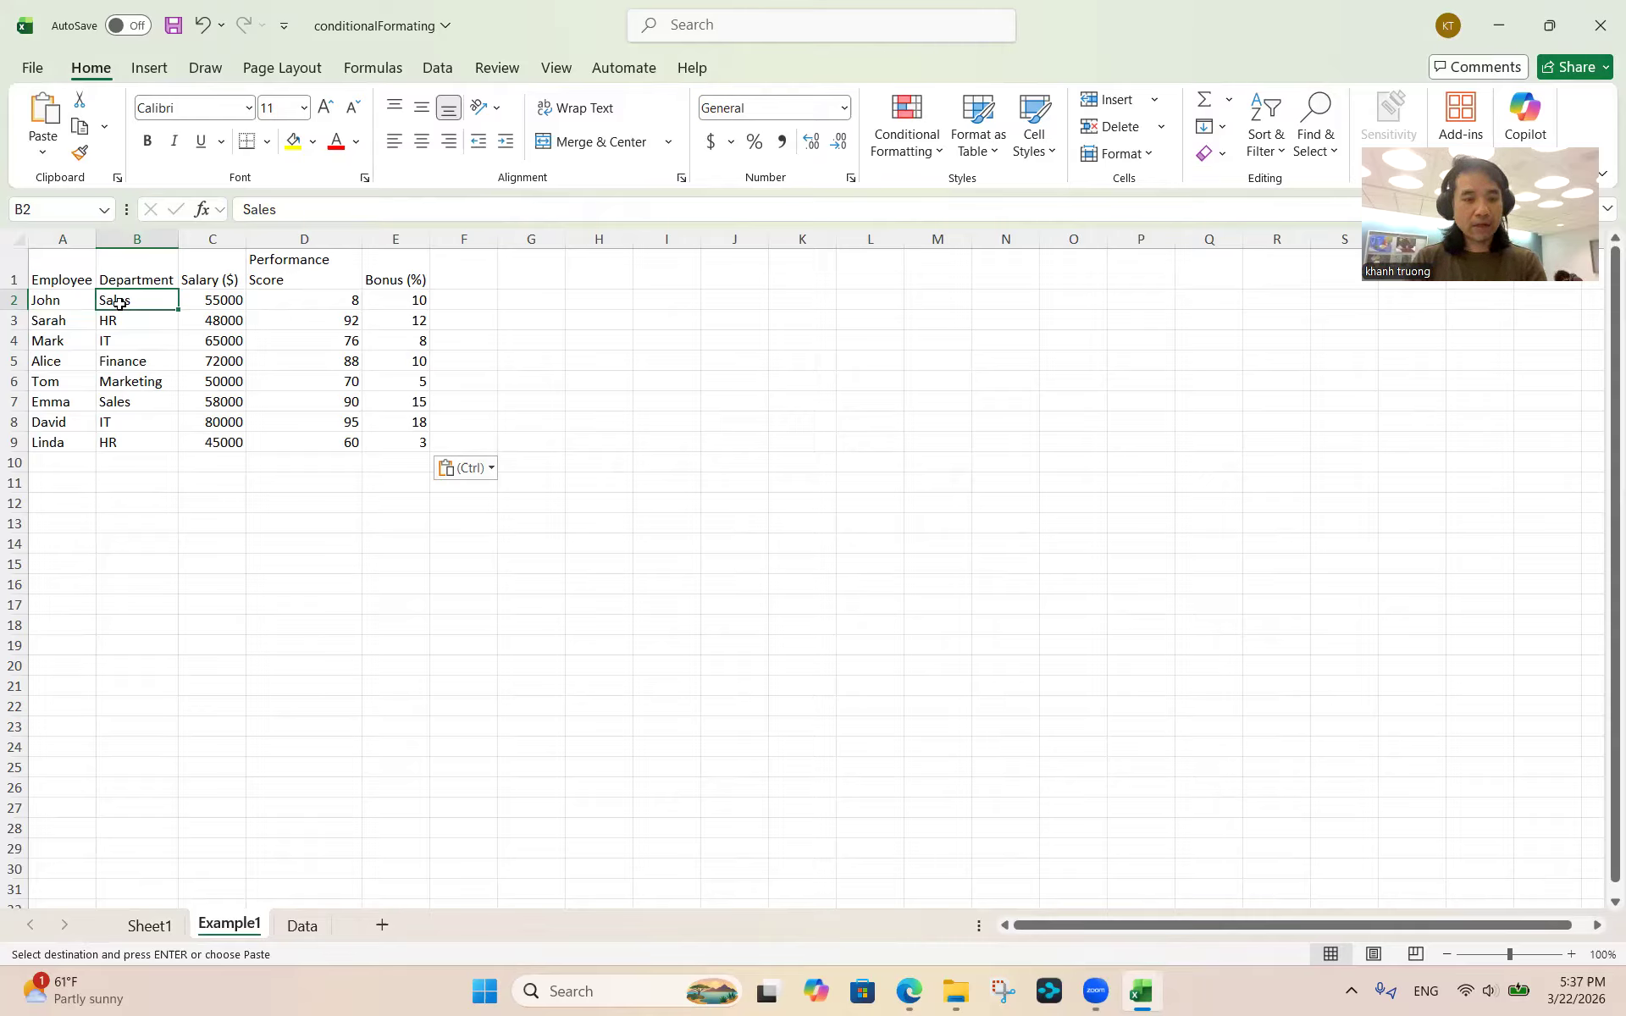
Start a new conditional formatting rule for the Department cells B2:B9 that uses a formula to determine which cells to format
key("shift+Down")
key("shift+Down")
key("shift+Down")
key("shift+Down")
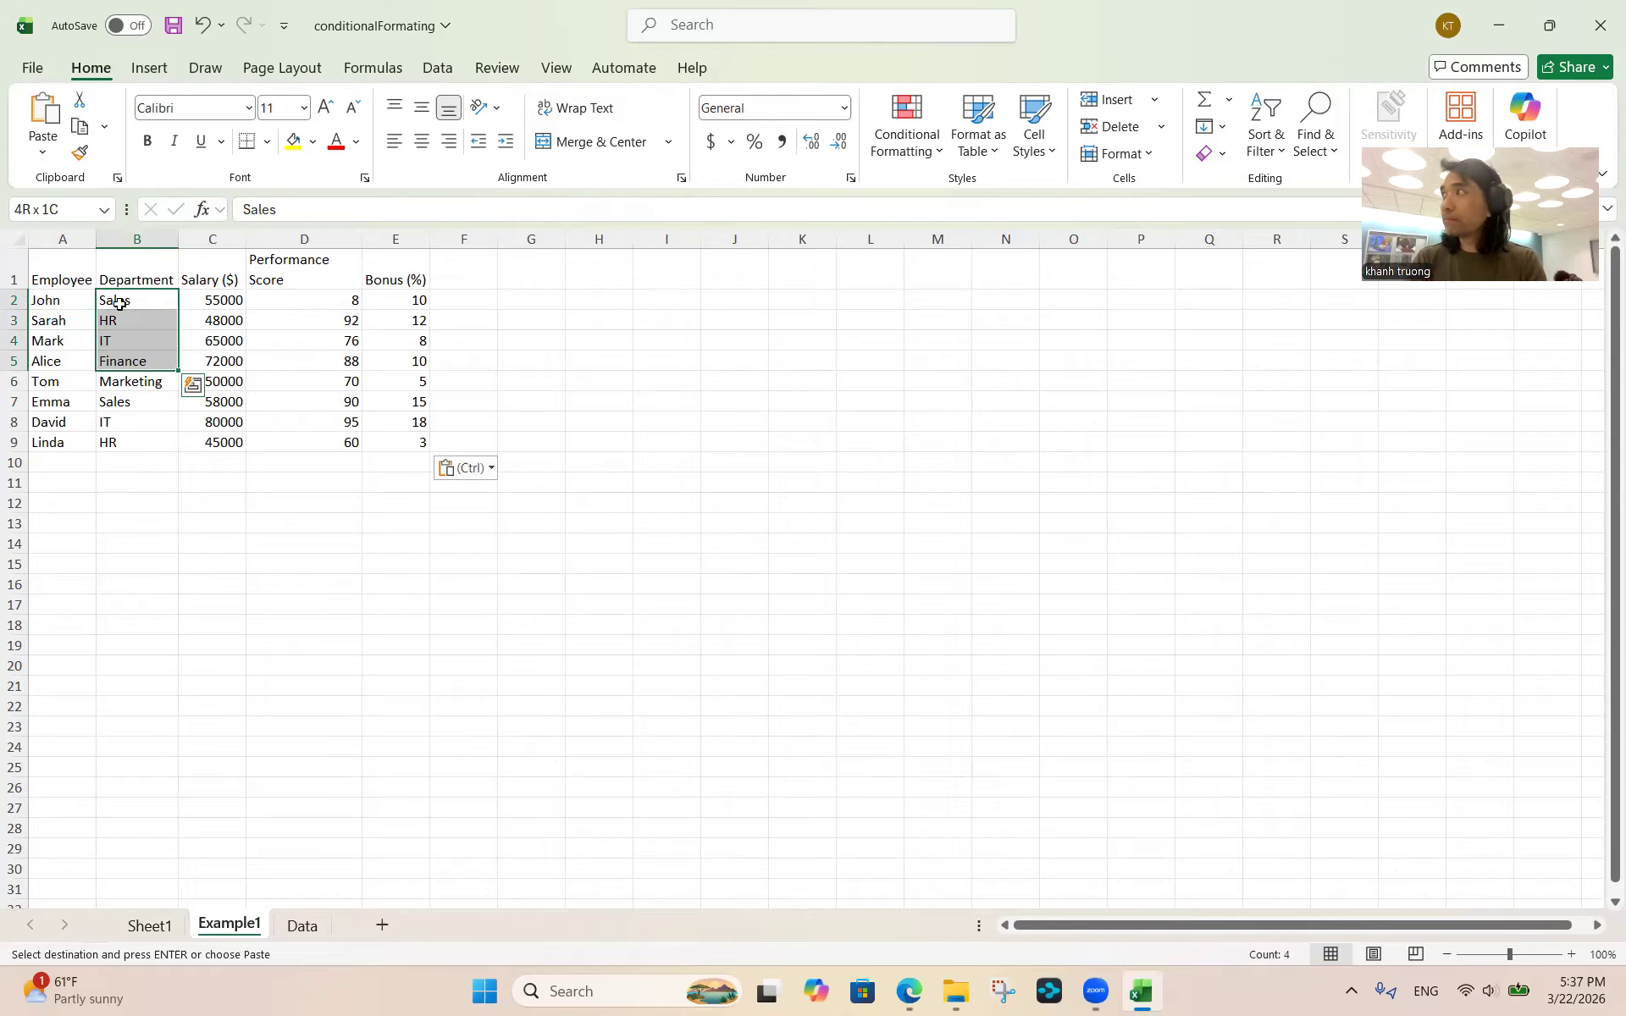
key("shift+Down")
key("shift+Down")
key("shift+Down")
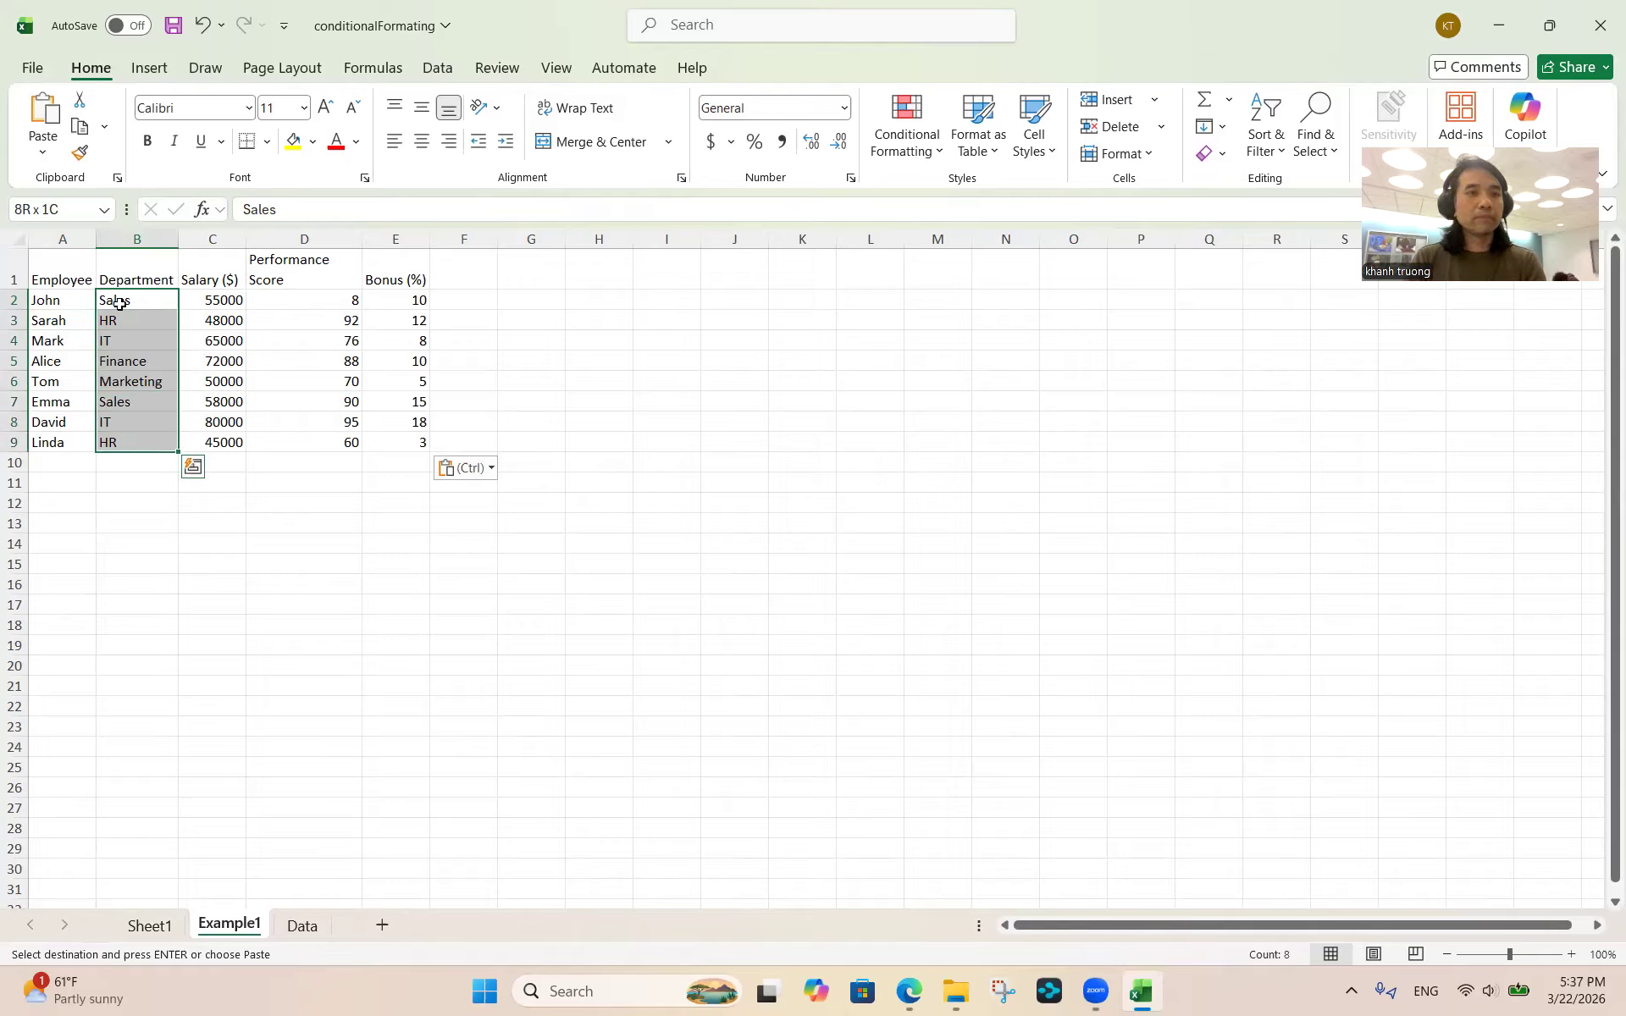
left_click(928, 156)
mouse_move(944, 446)
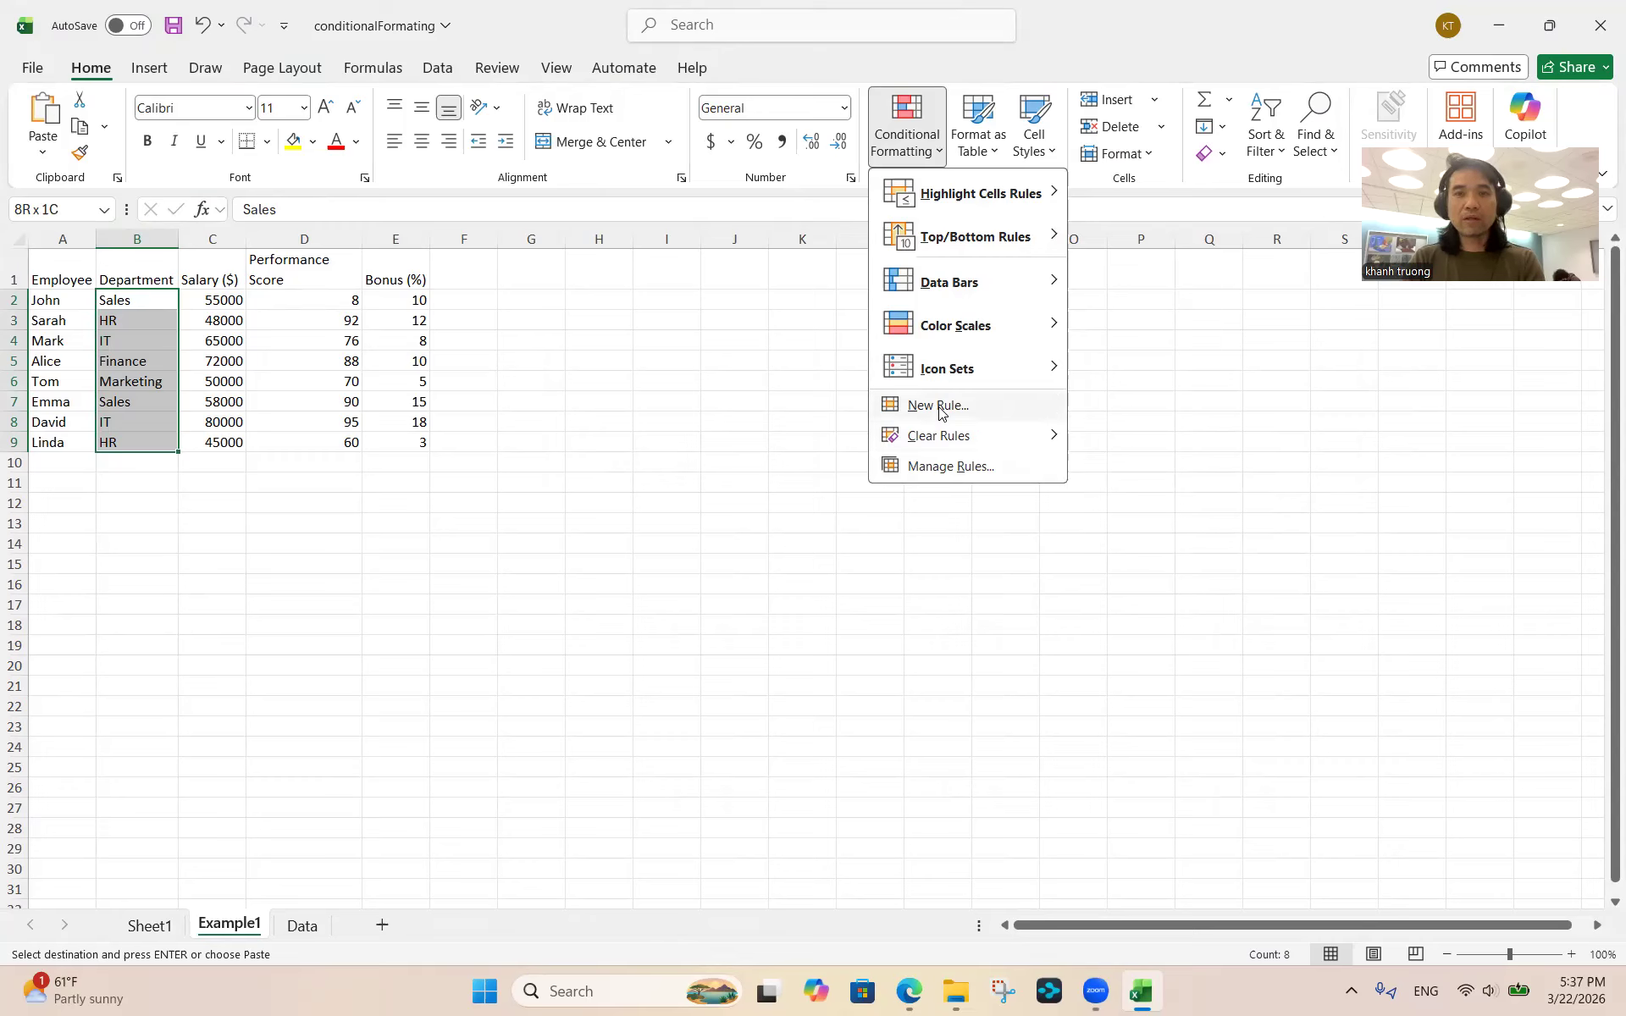
left_click(940, 467)
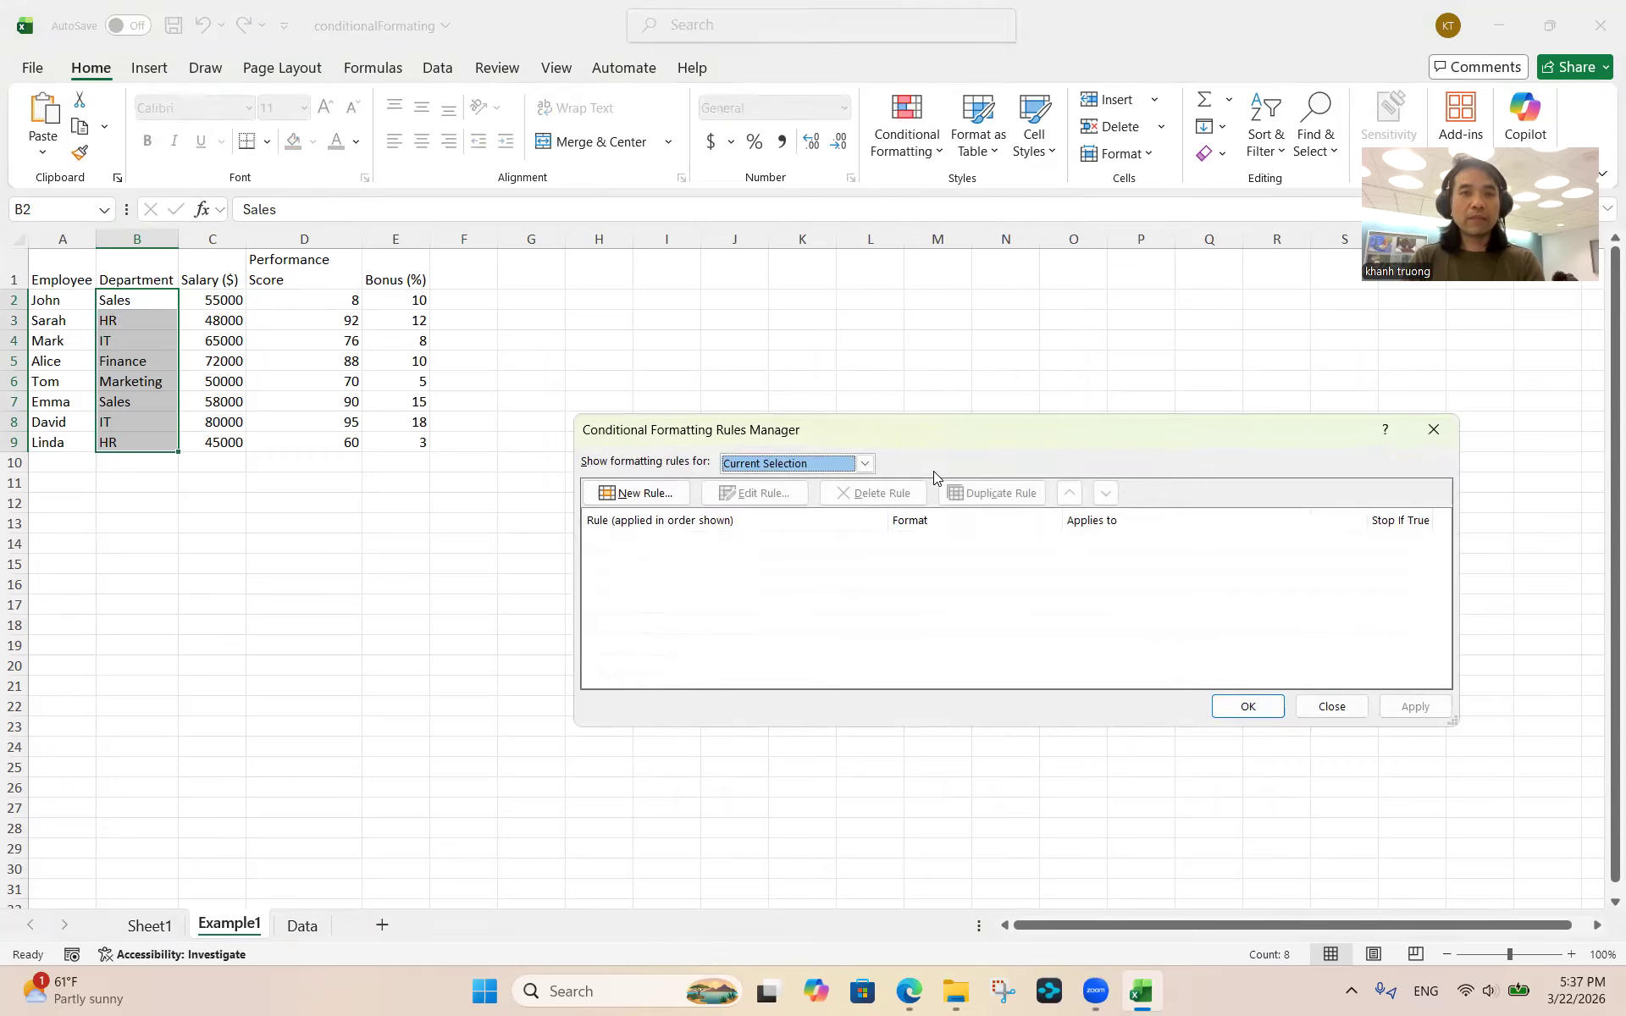
left_click(645, 495)
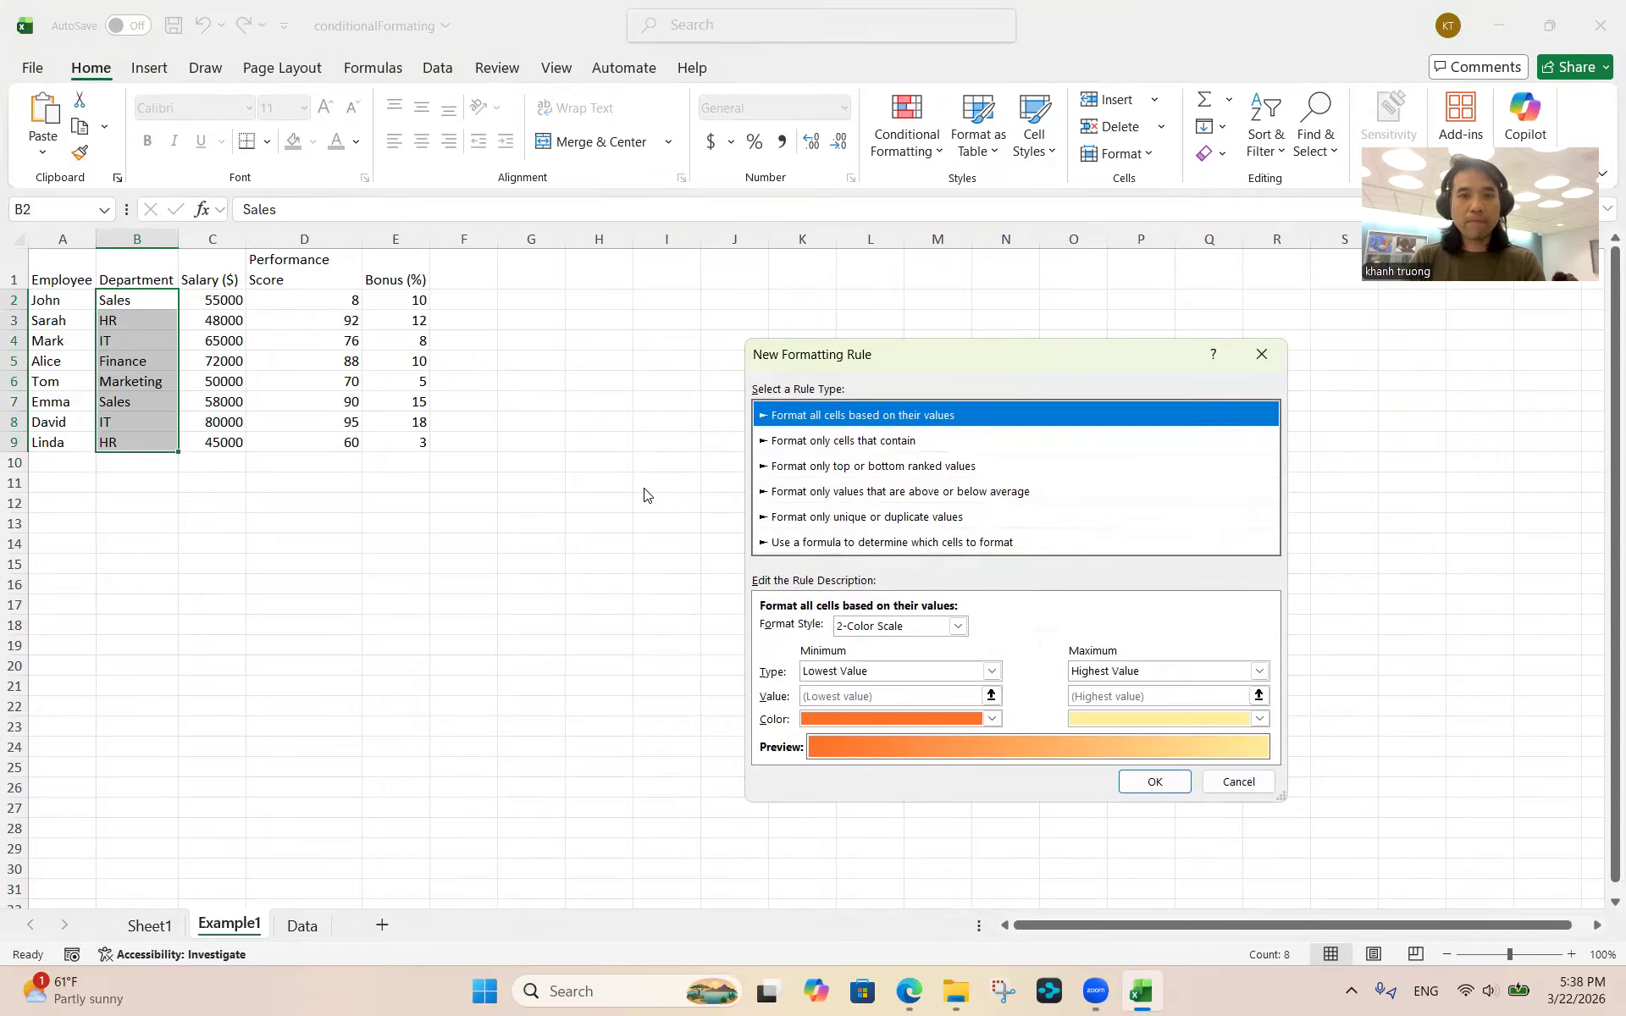
left_click(886, 544)
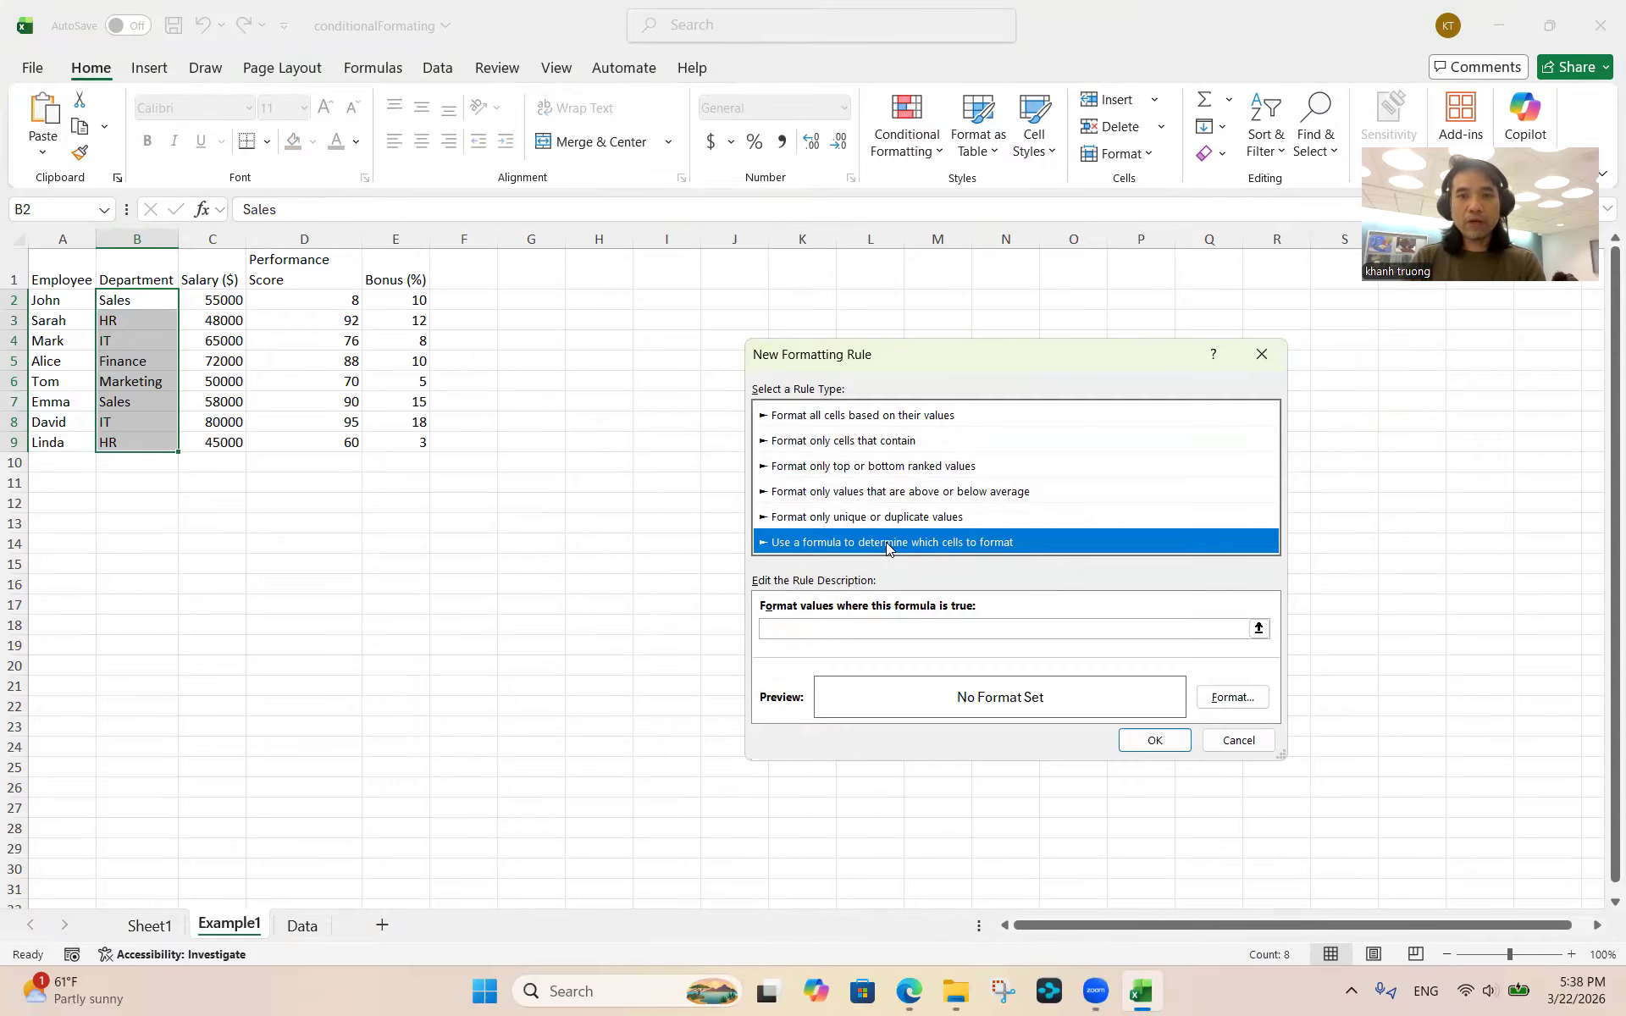
Begin the rule formula with = $B2 and set the rule's format to a red fill
left_click(854, 635)
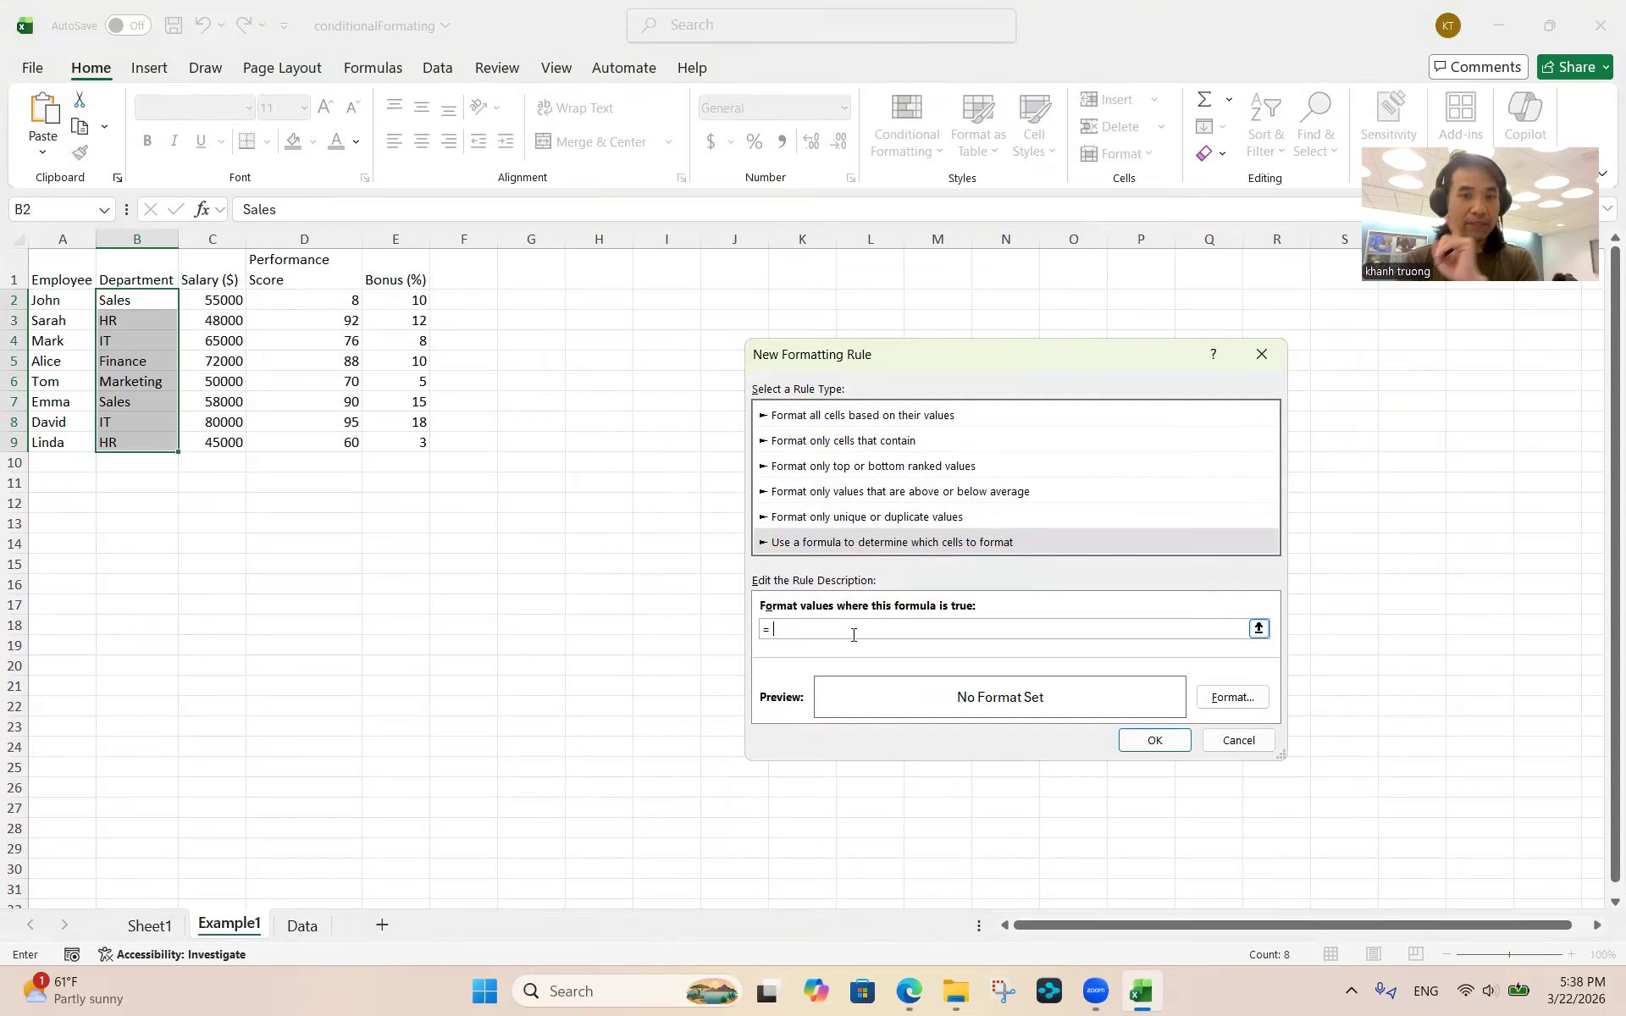
type("$B2")
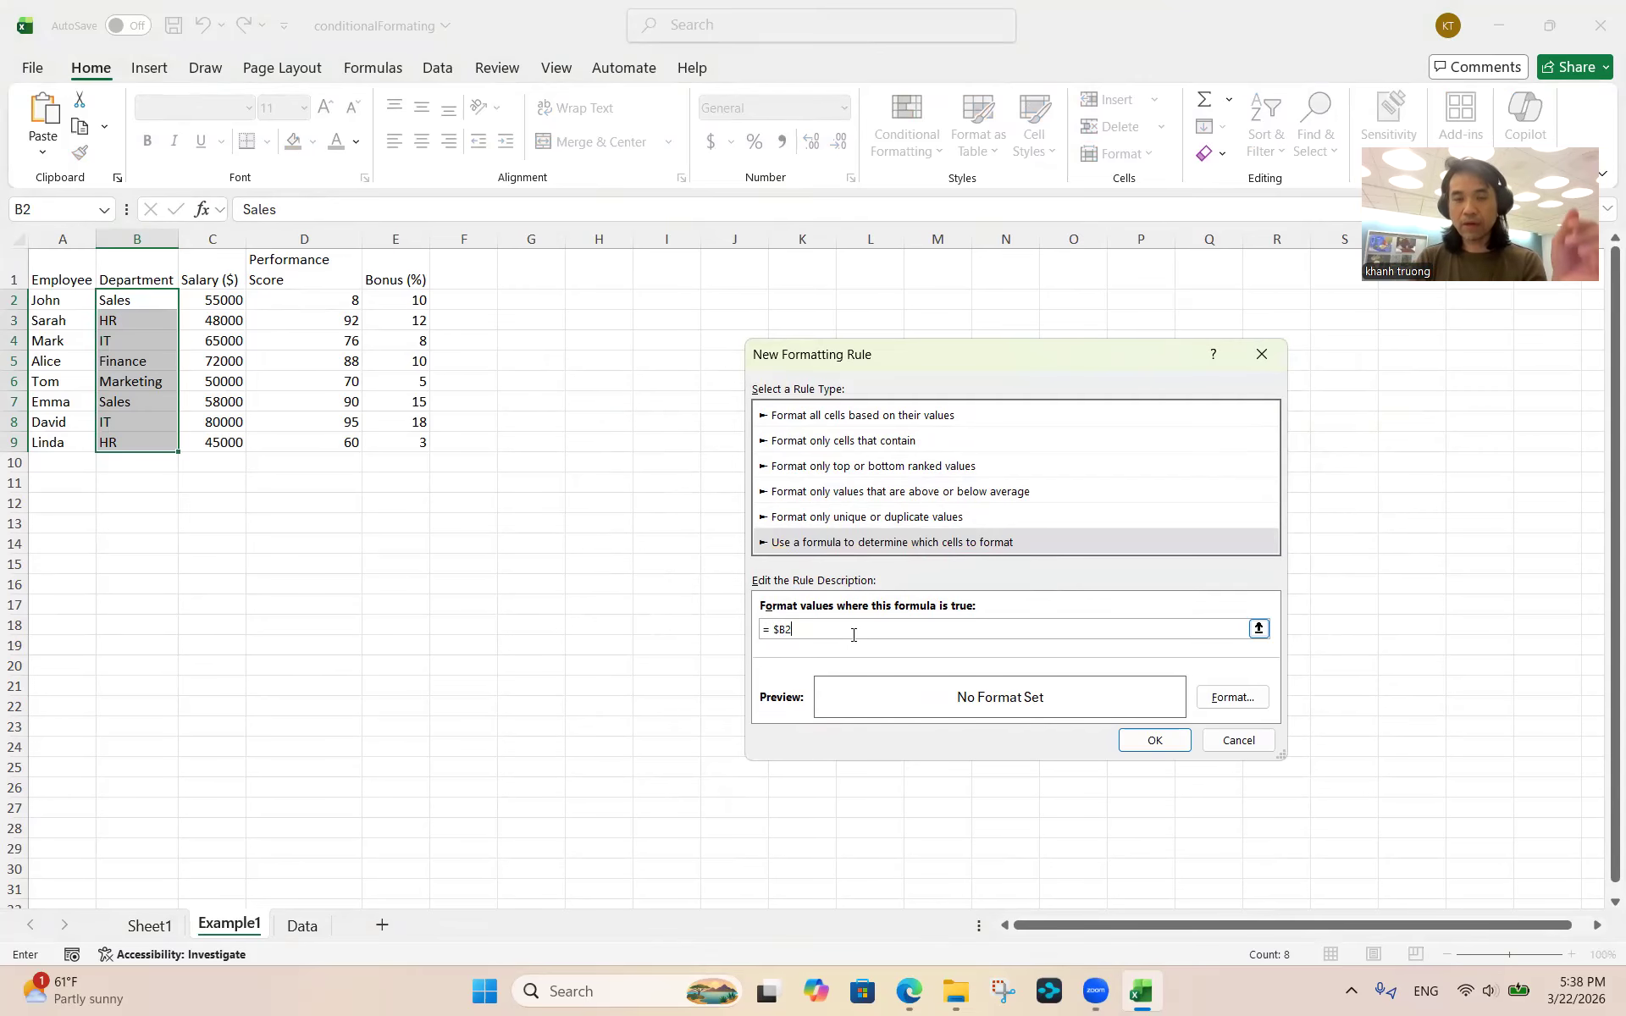
left_click(1225, 699)
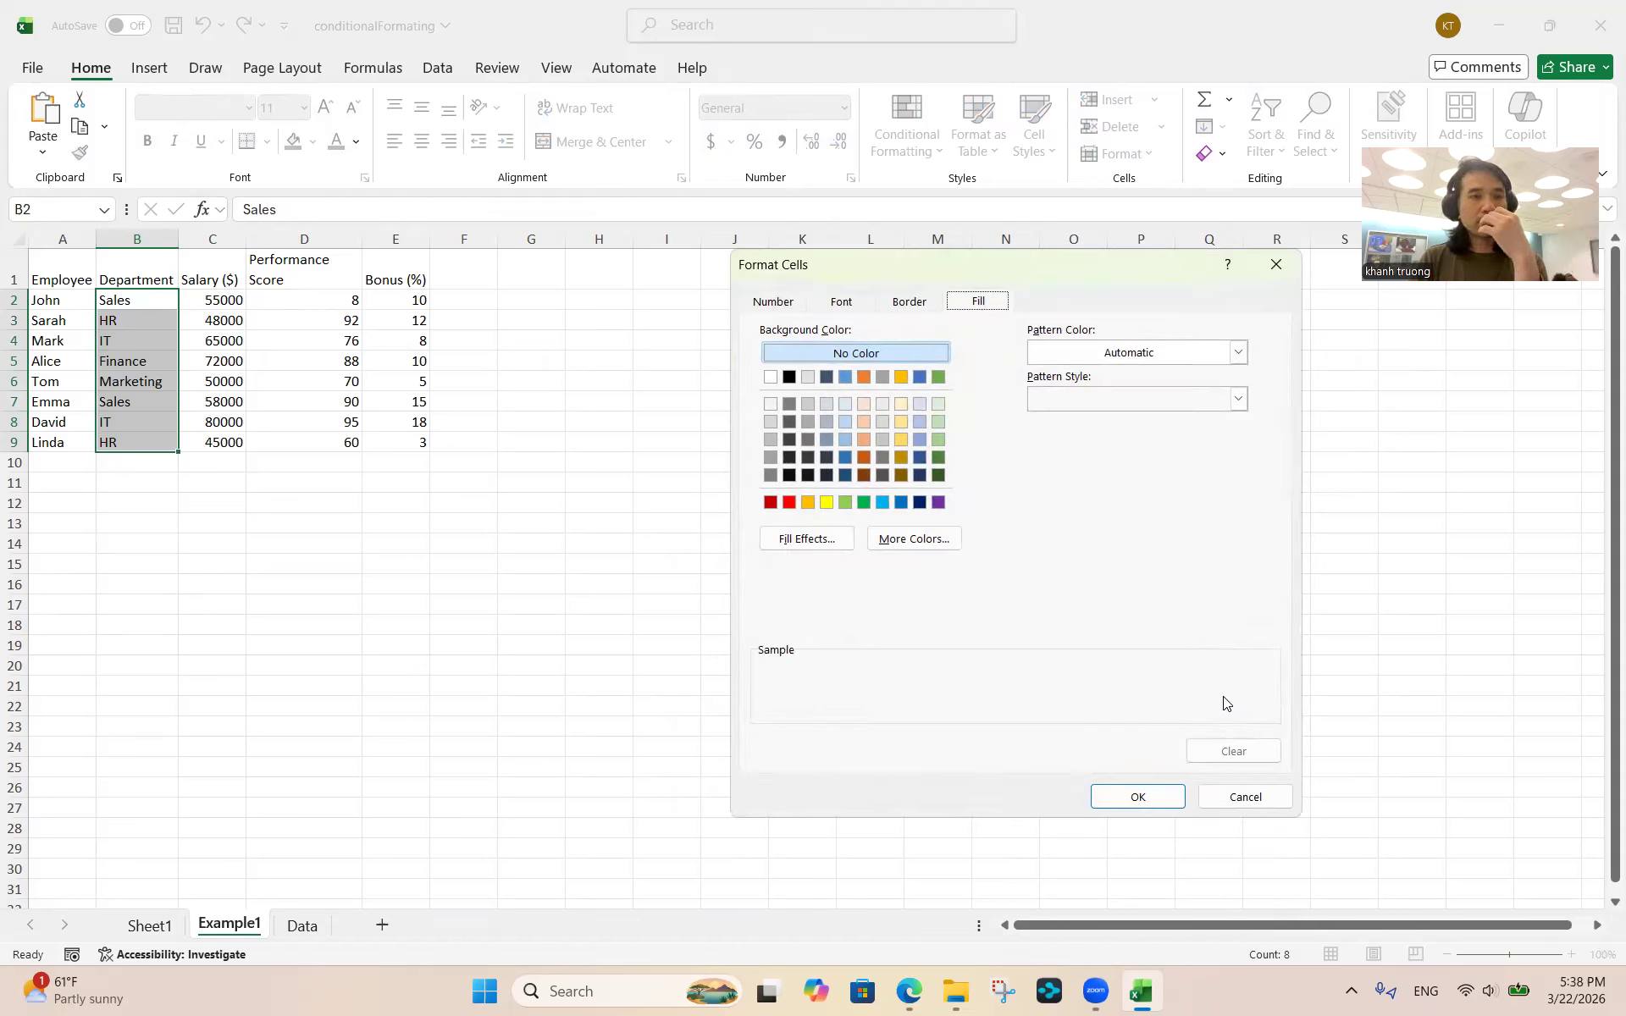
left_click(789, 502)
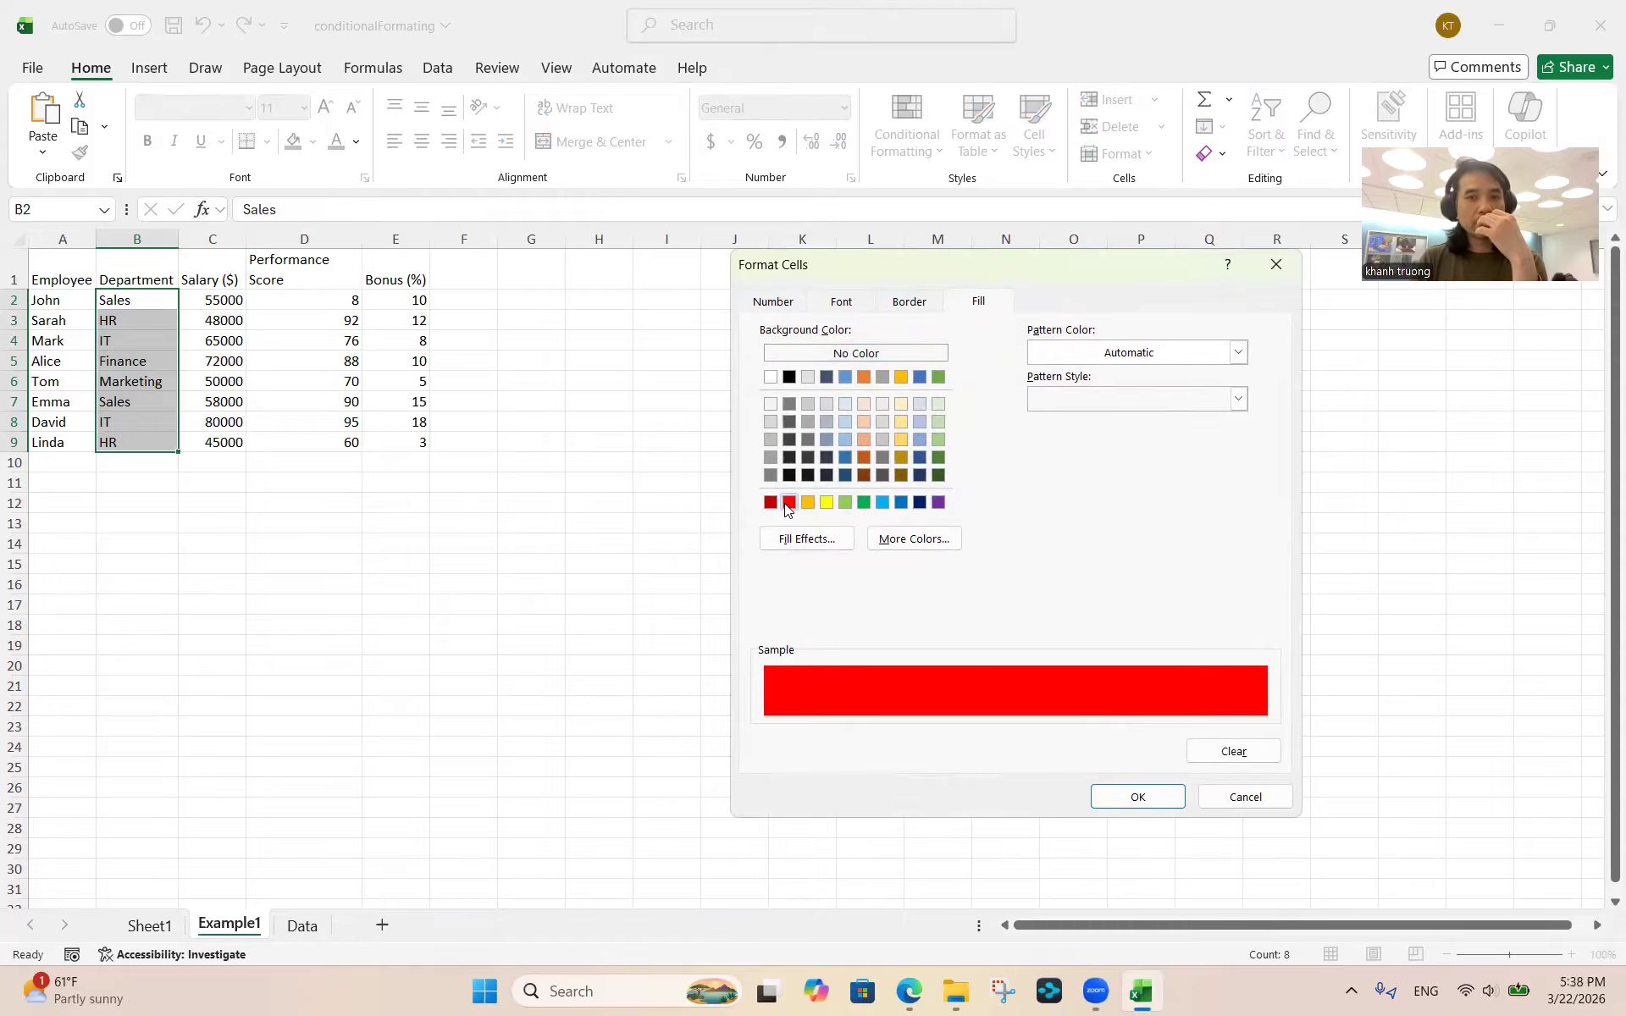
left_click(1114, 802)
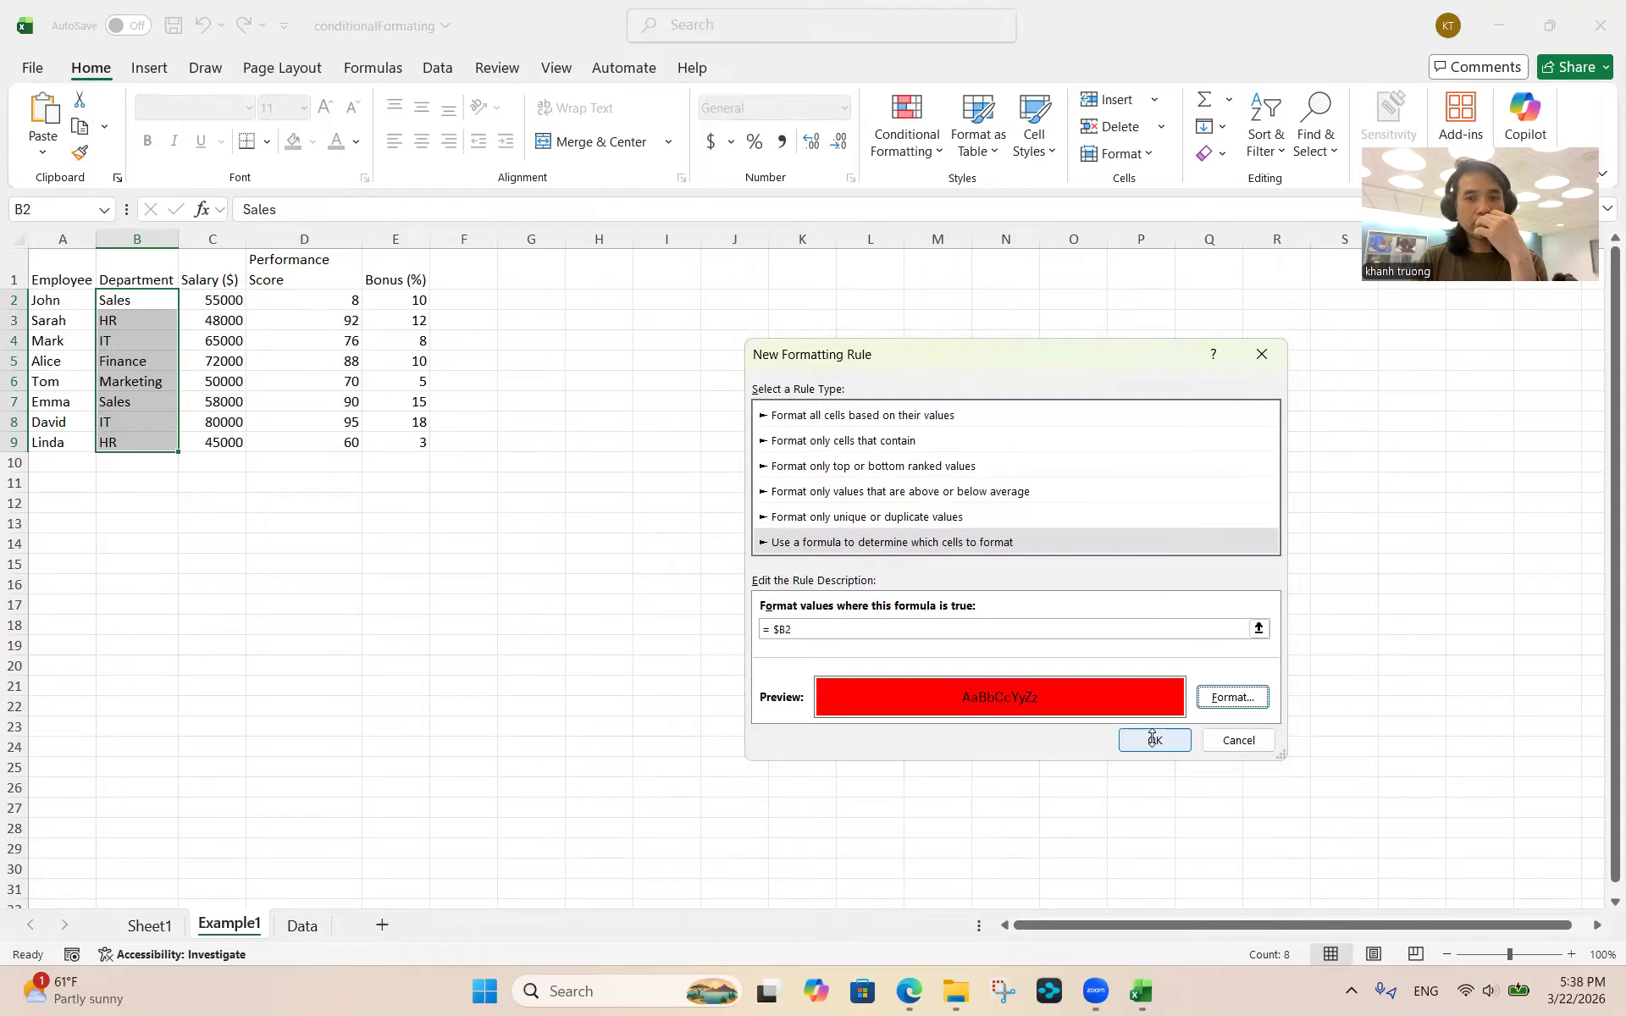
Complete the rule formula as = $B2 = "Sales" and apply the rule to B2:B9
left_click(841, 628)
type("= \"Sales\"")
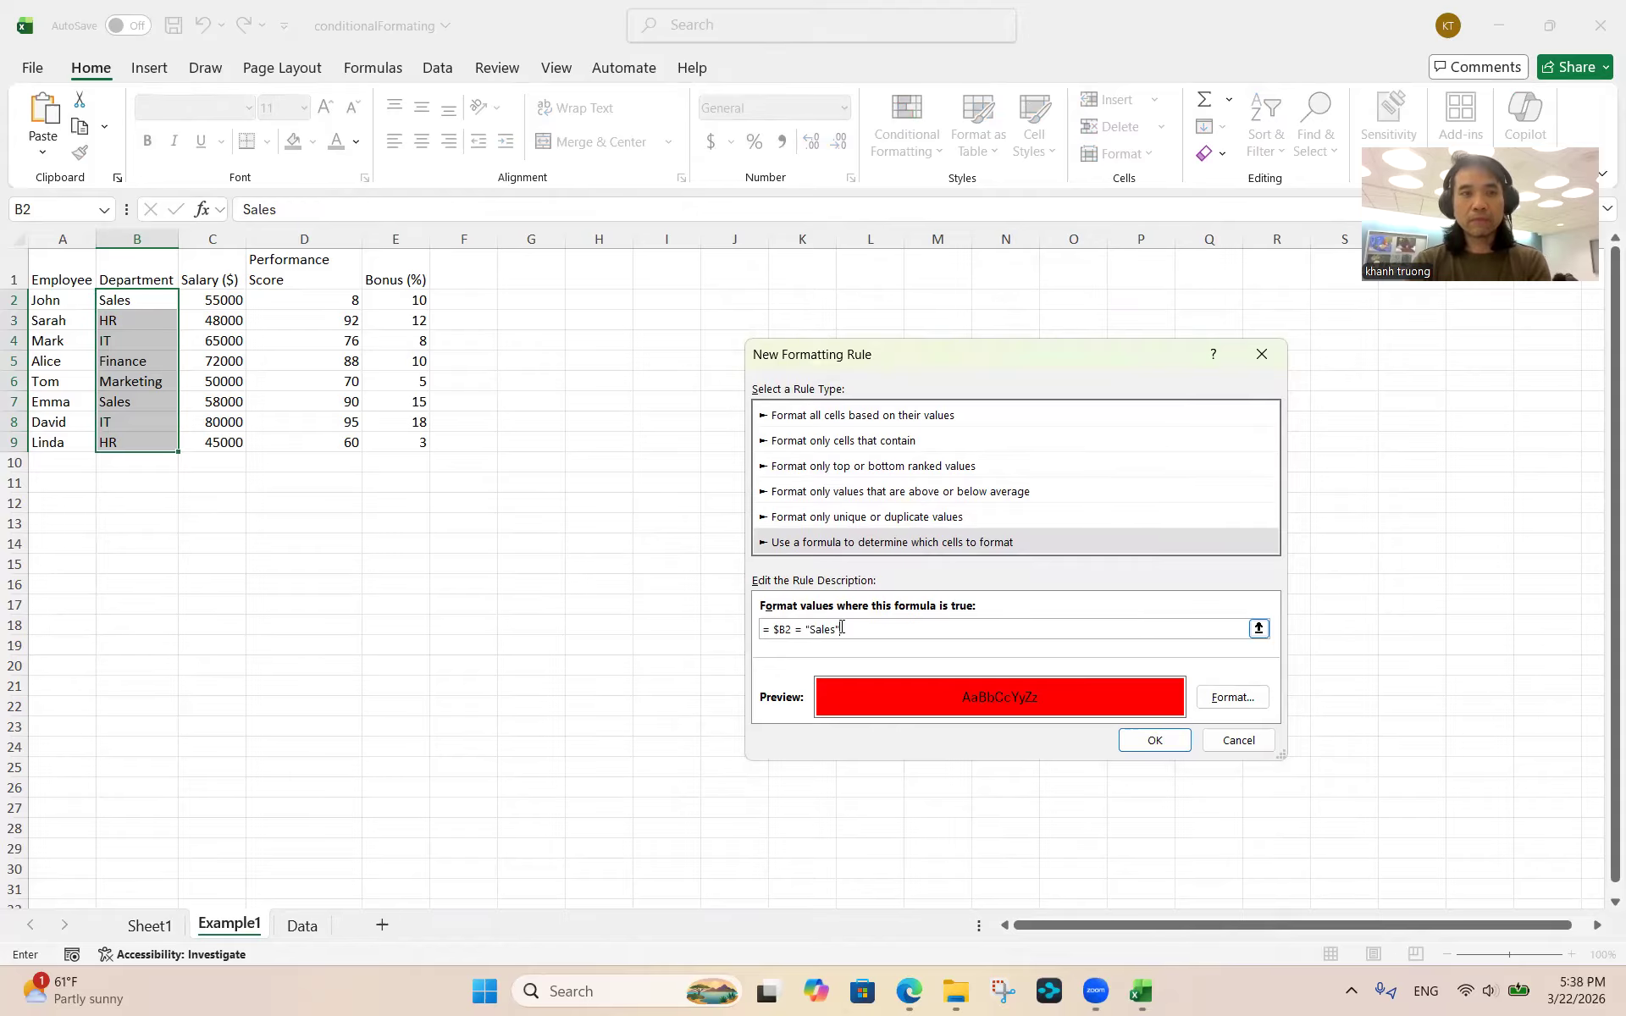
left_click(1153, 742)
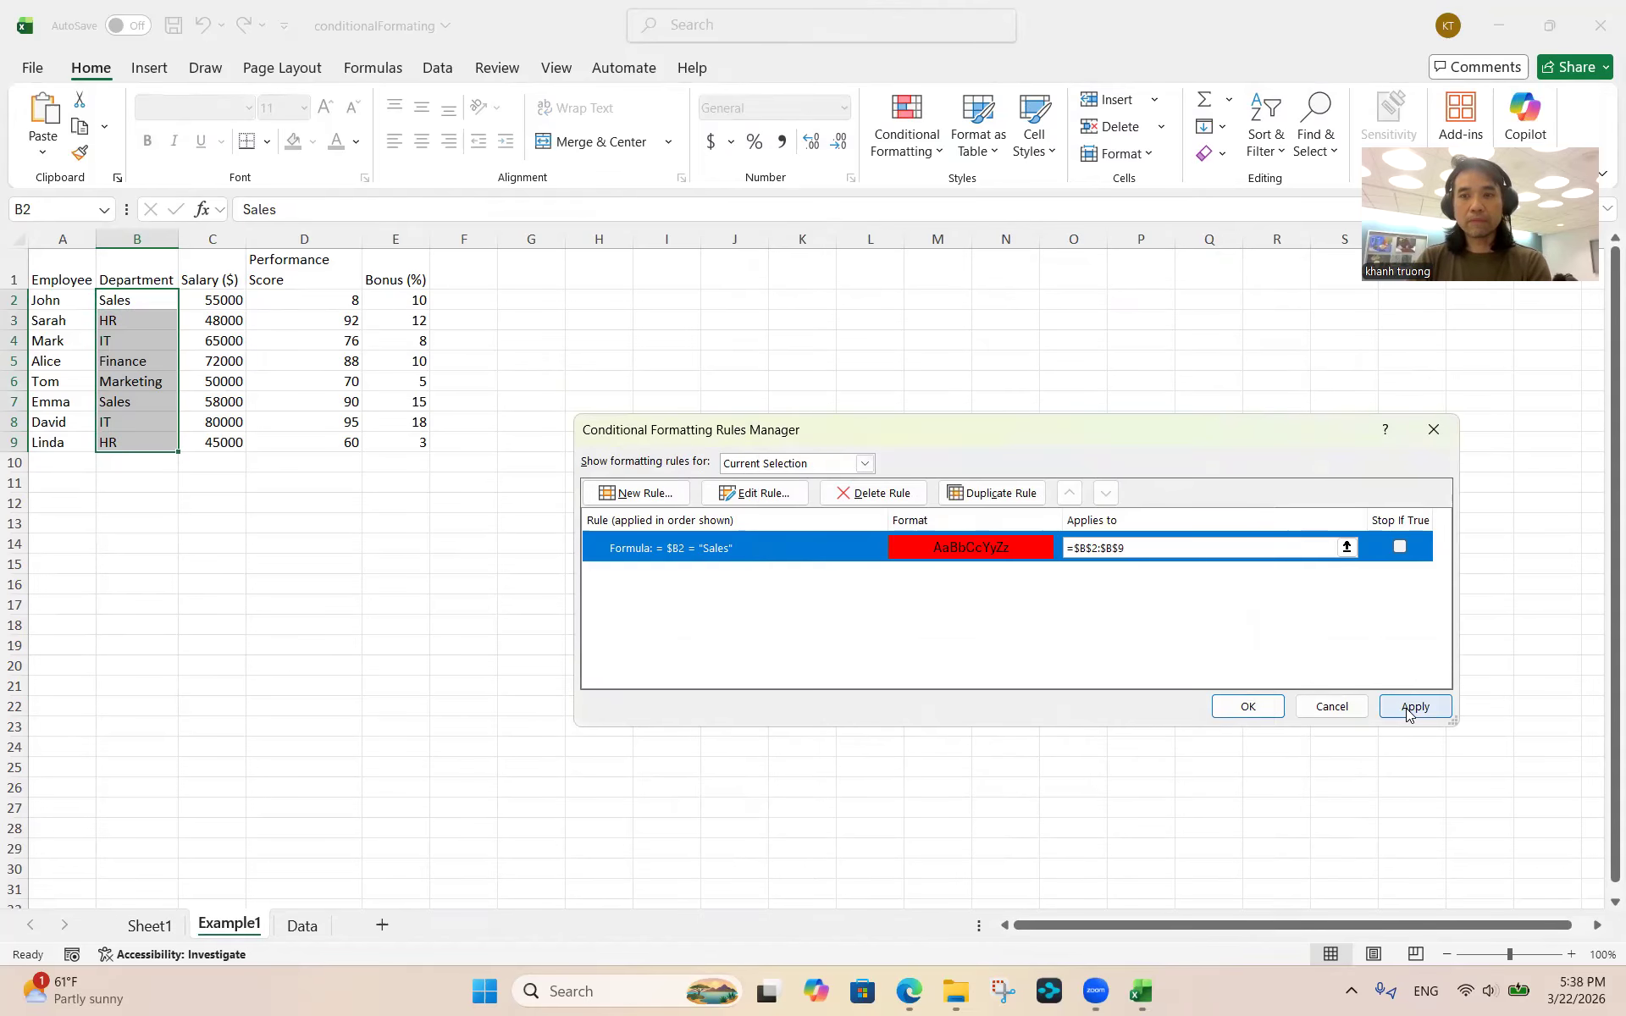
left_click(1407, 710)
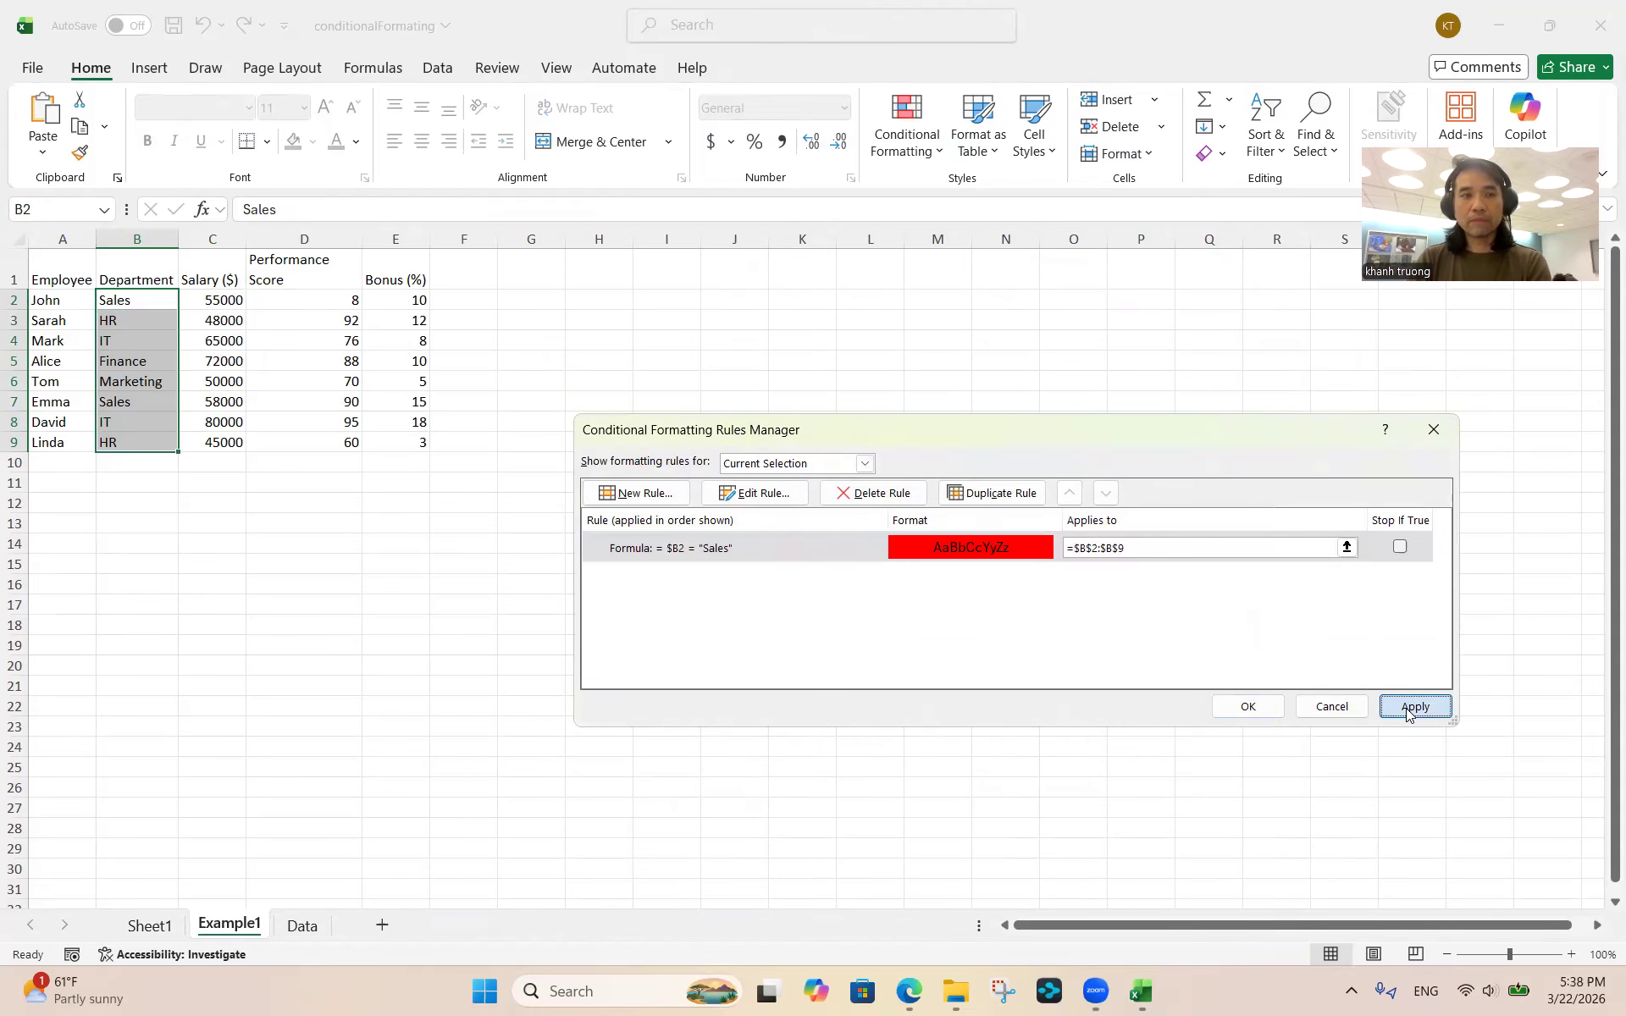
left_click(1249, 709)
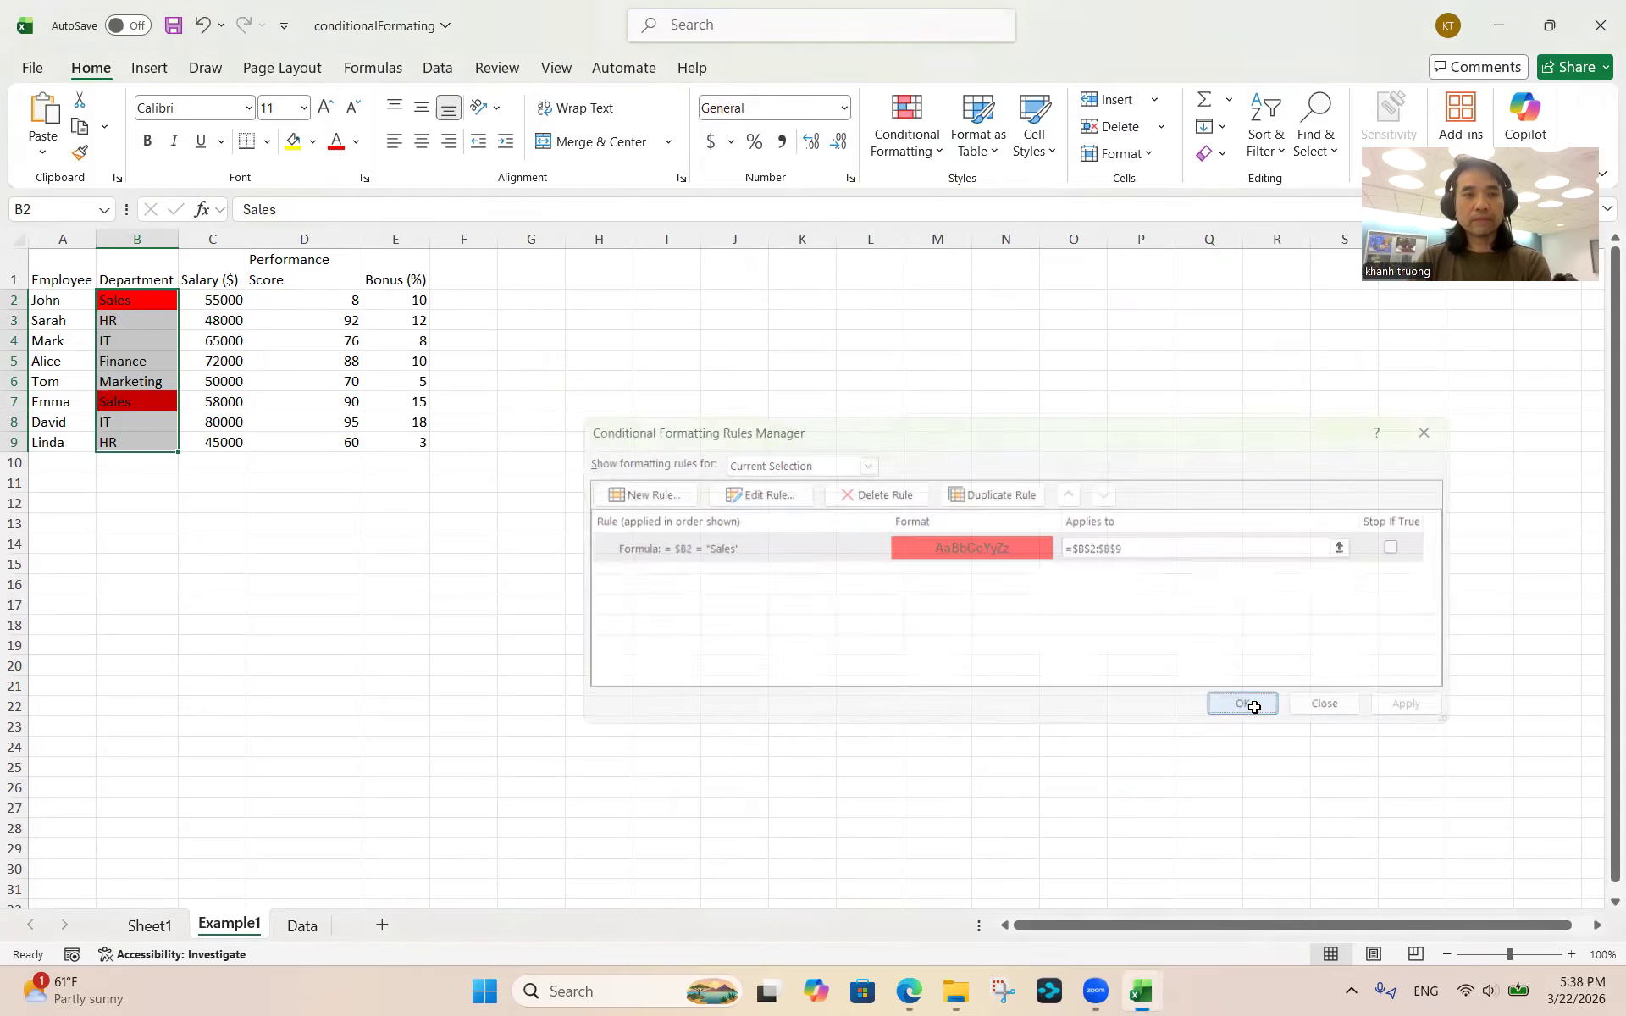
left_click(160, 460)
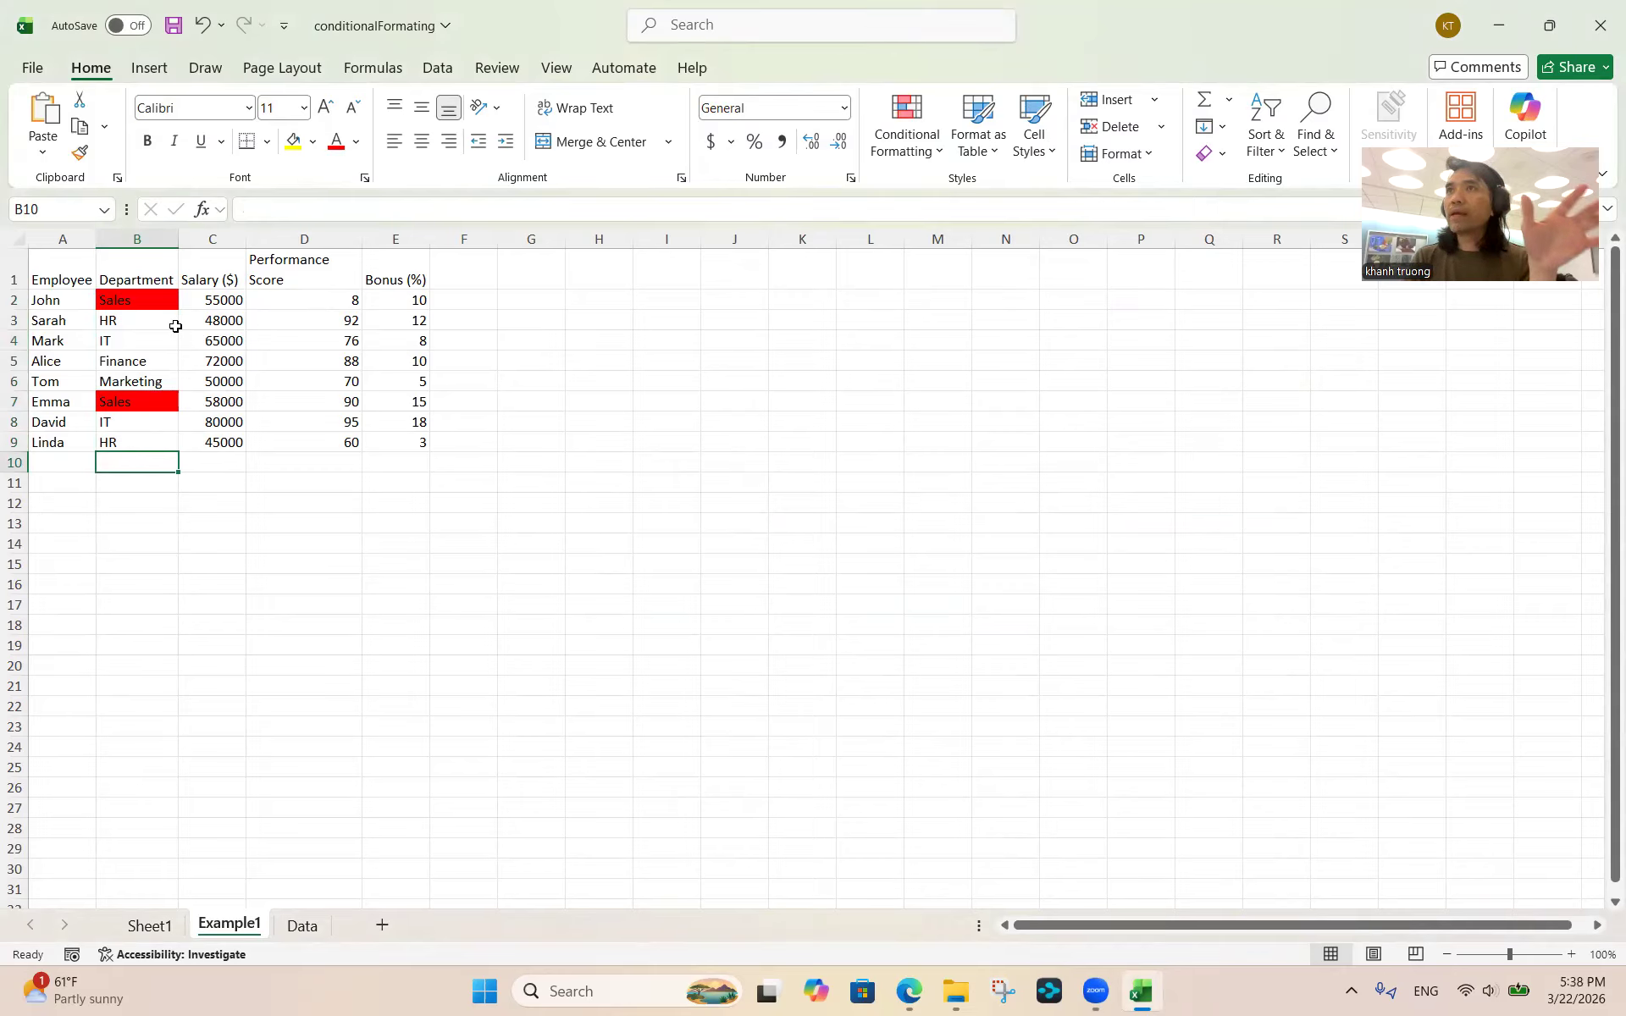
Change the department in B9 to Sales to test the formatting rule
left_click(121, 444)
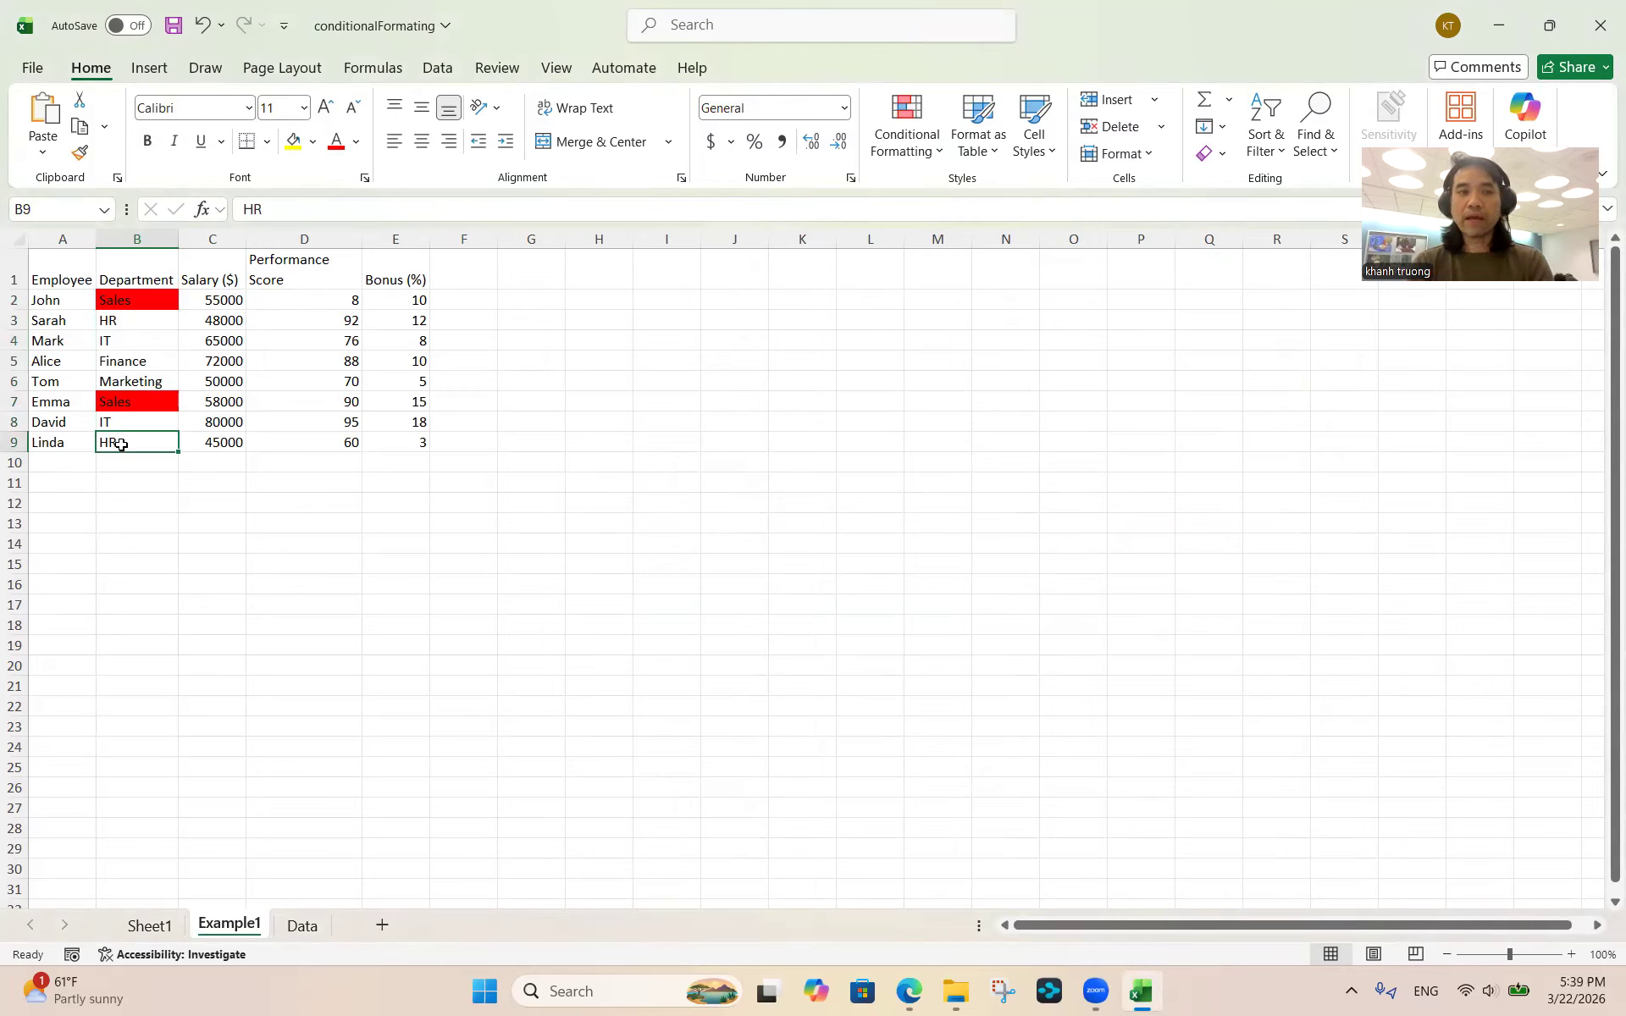
type("Sales")
key("Return")
type("\\")
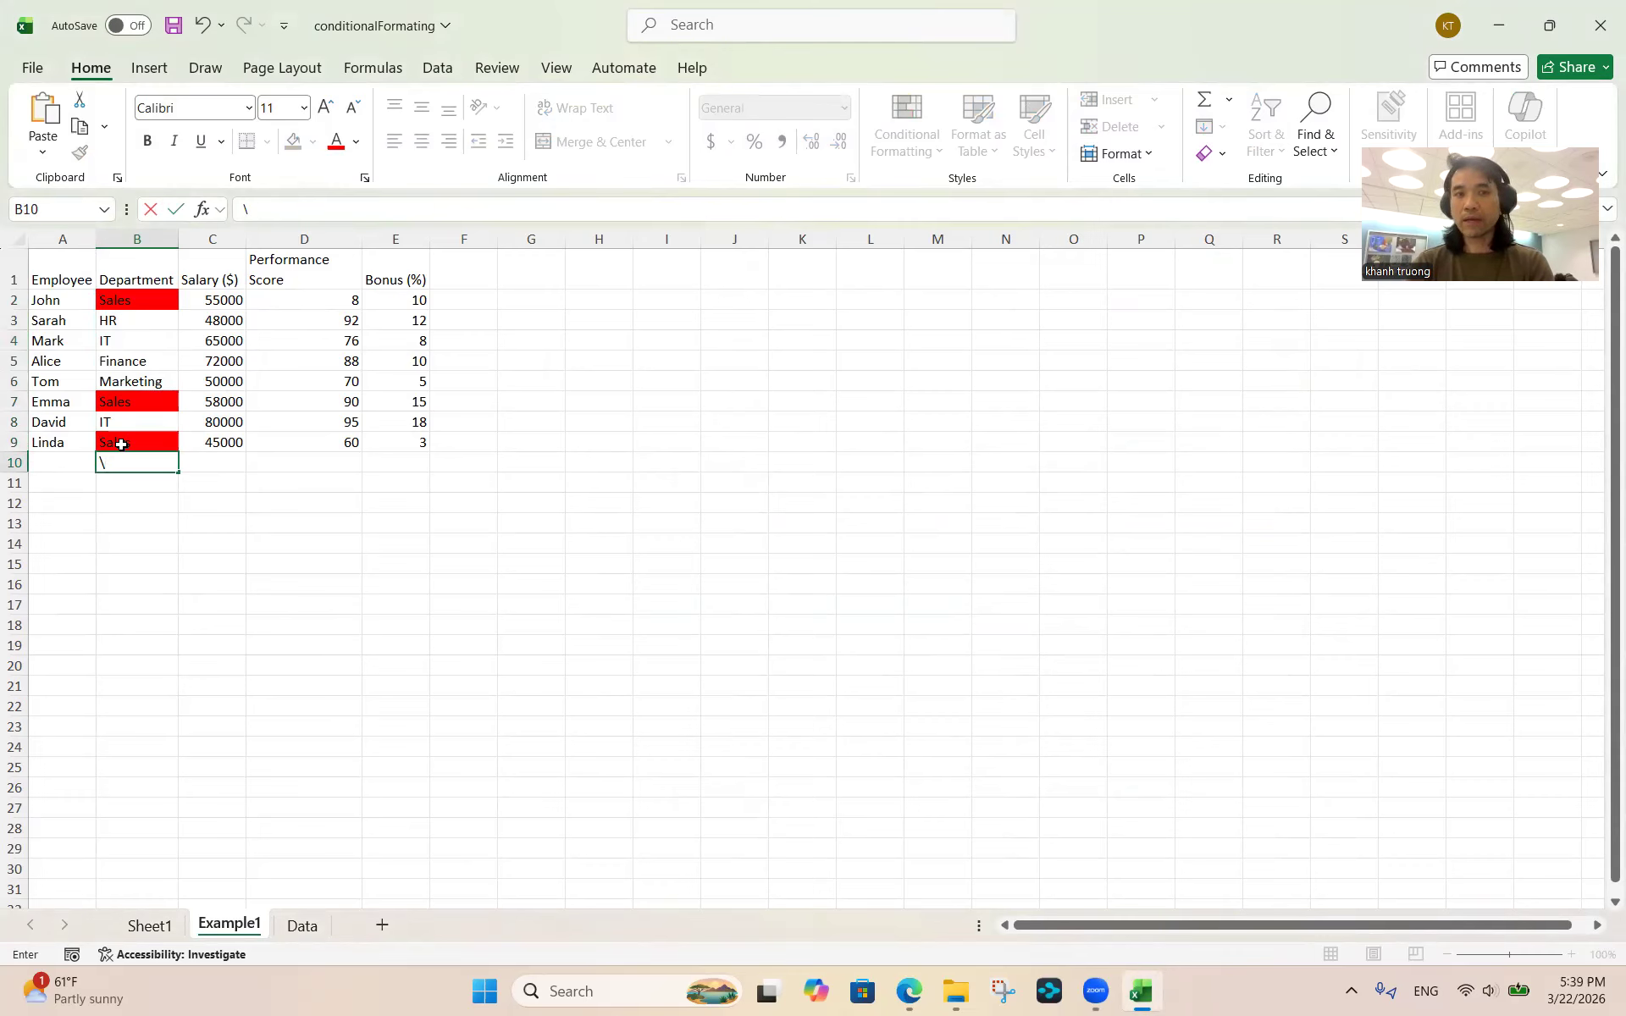
key("BackSpace")
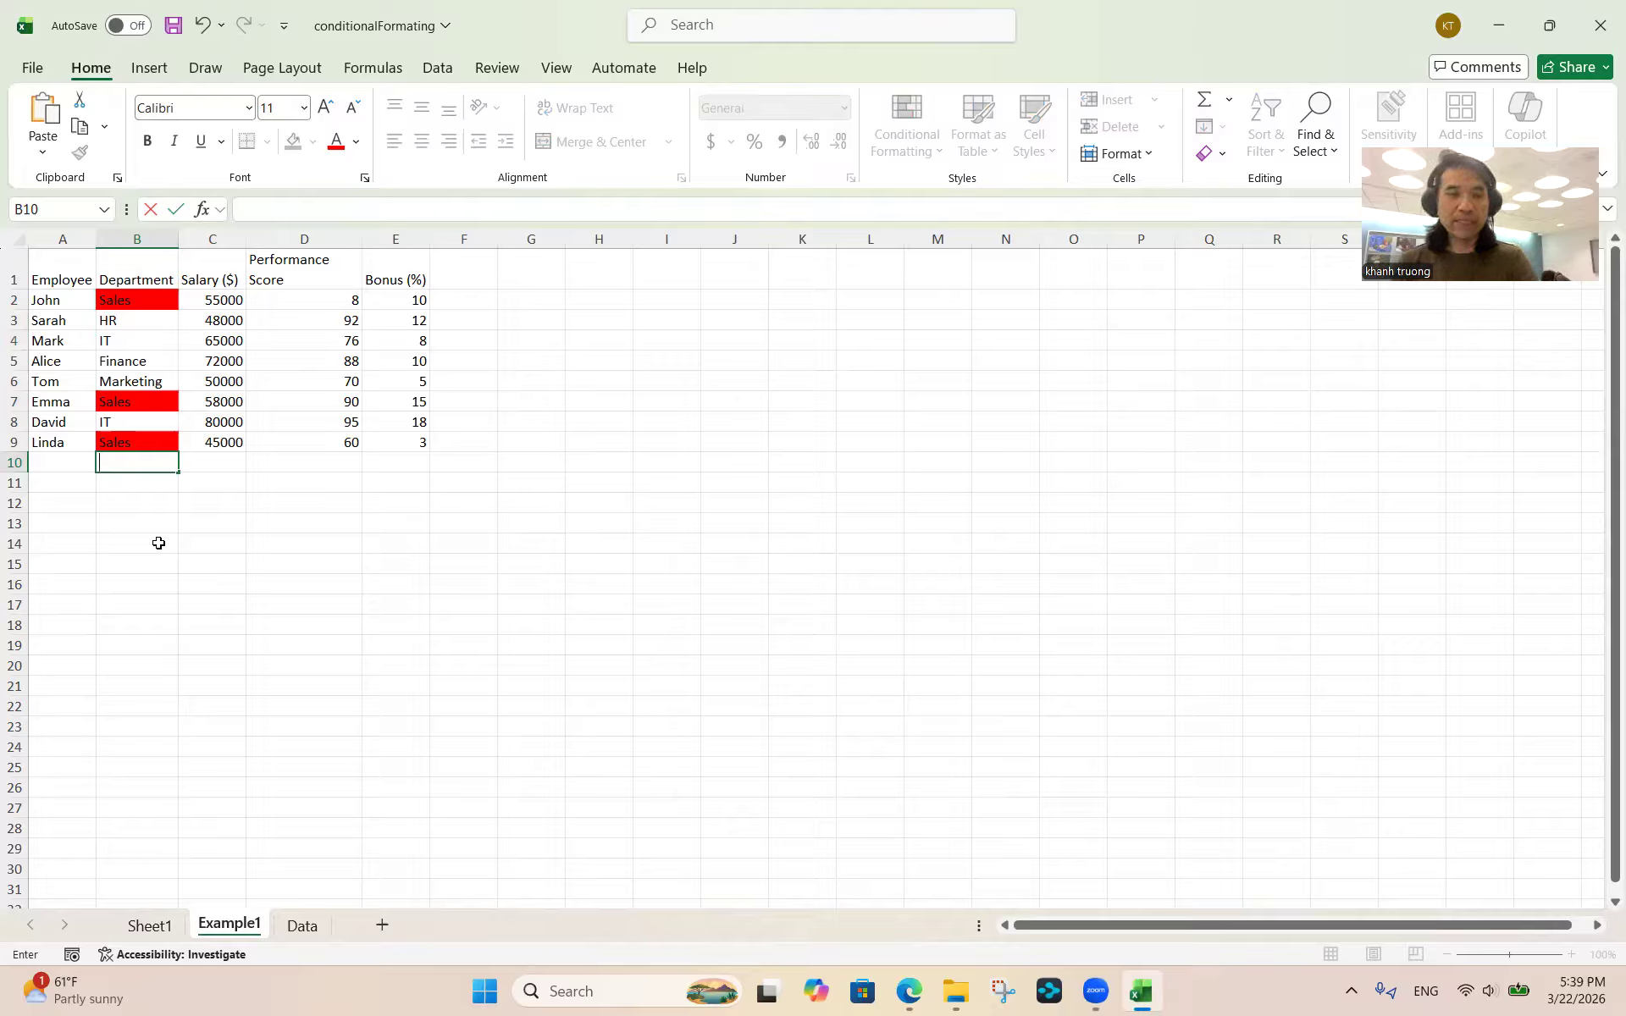
Undo the department change in cell B9
left_click(236, 455)
key("Left")
key("ctrl+z")
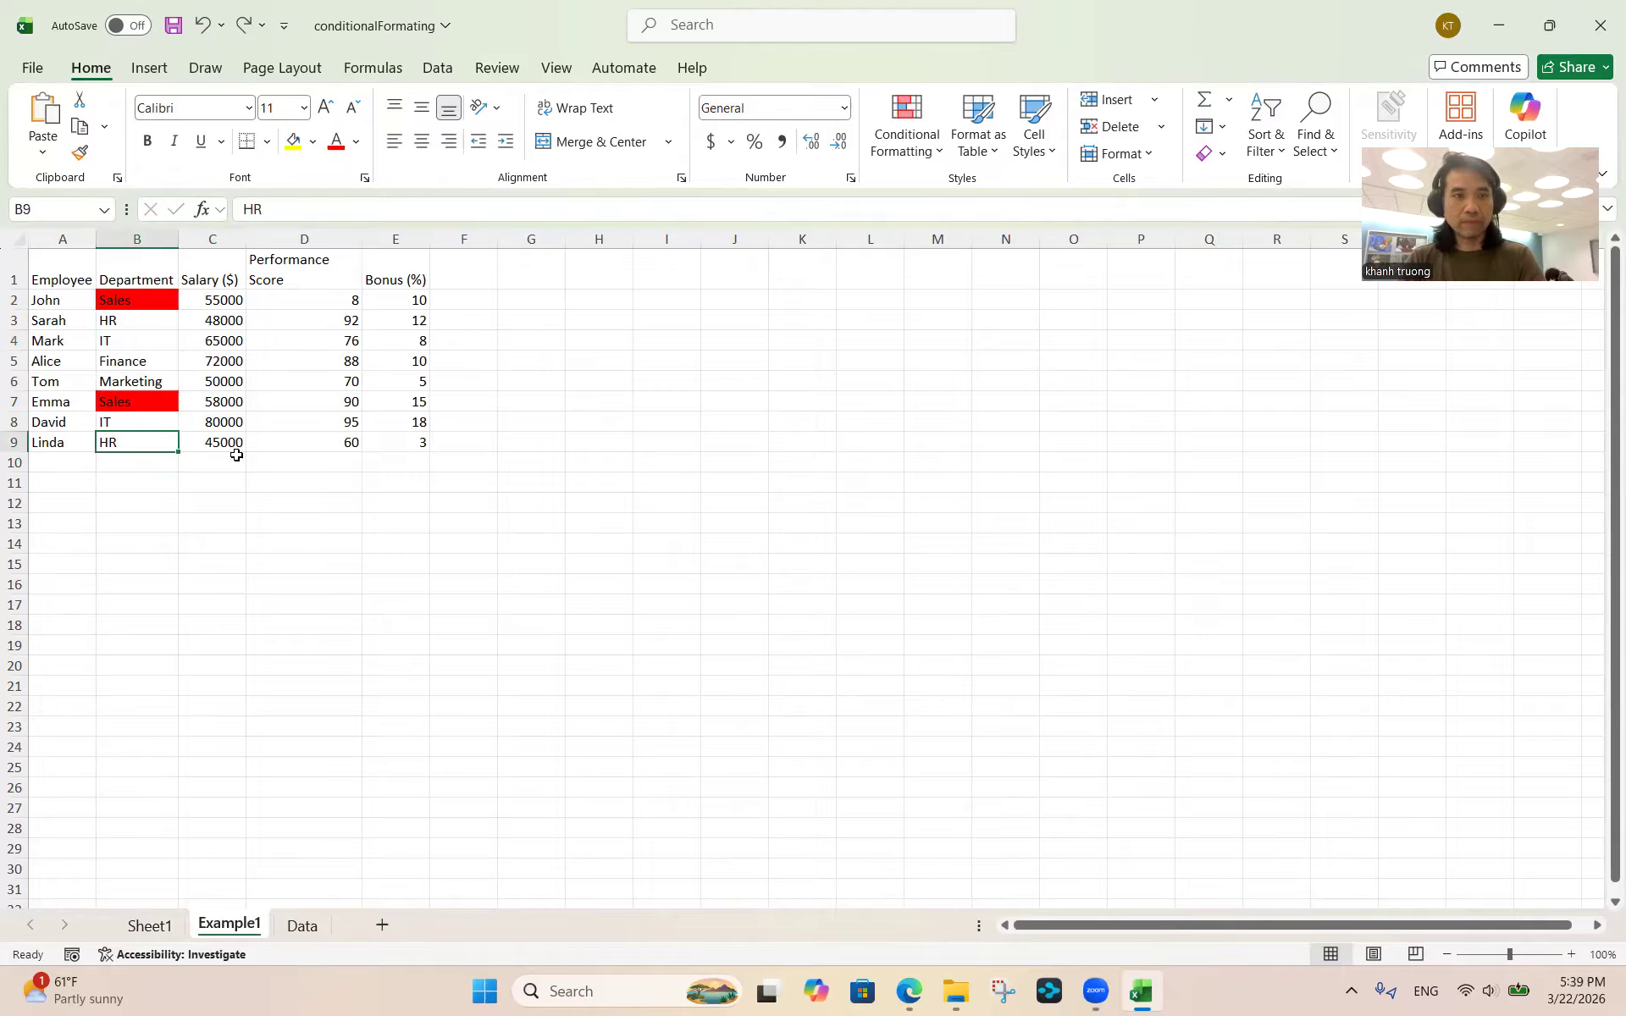
left_click(204, 442)
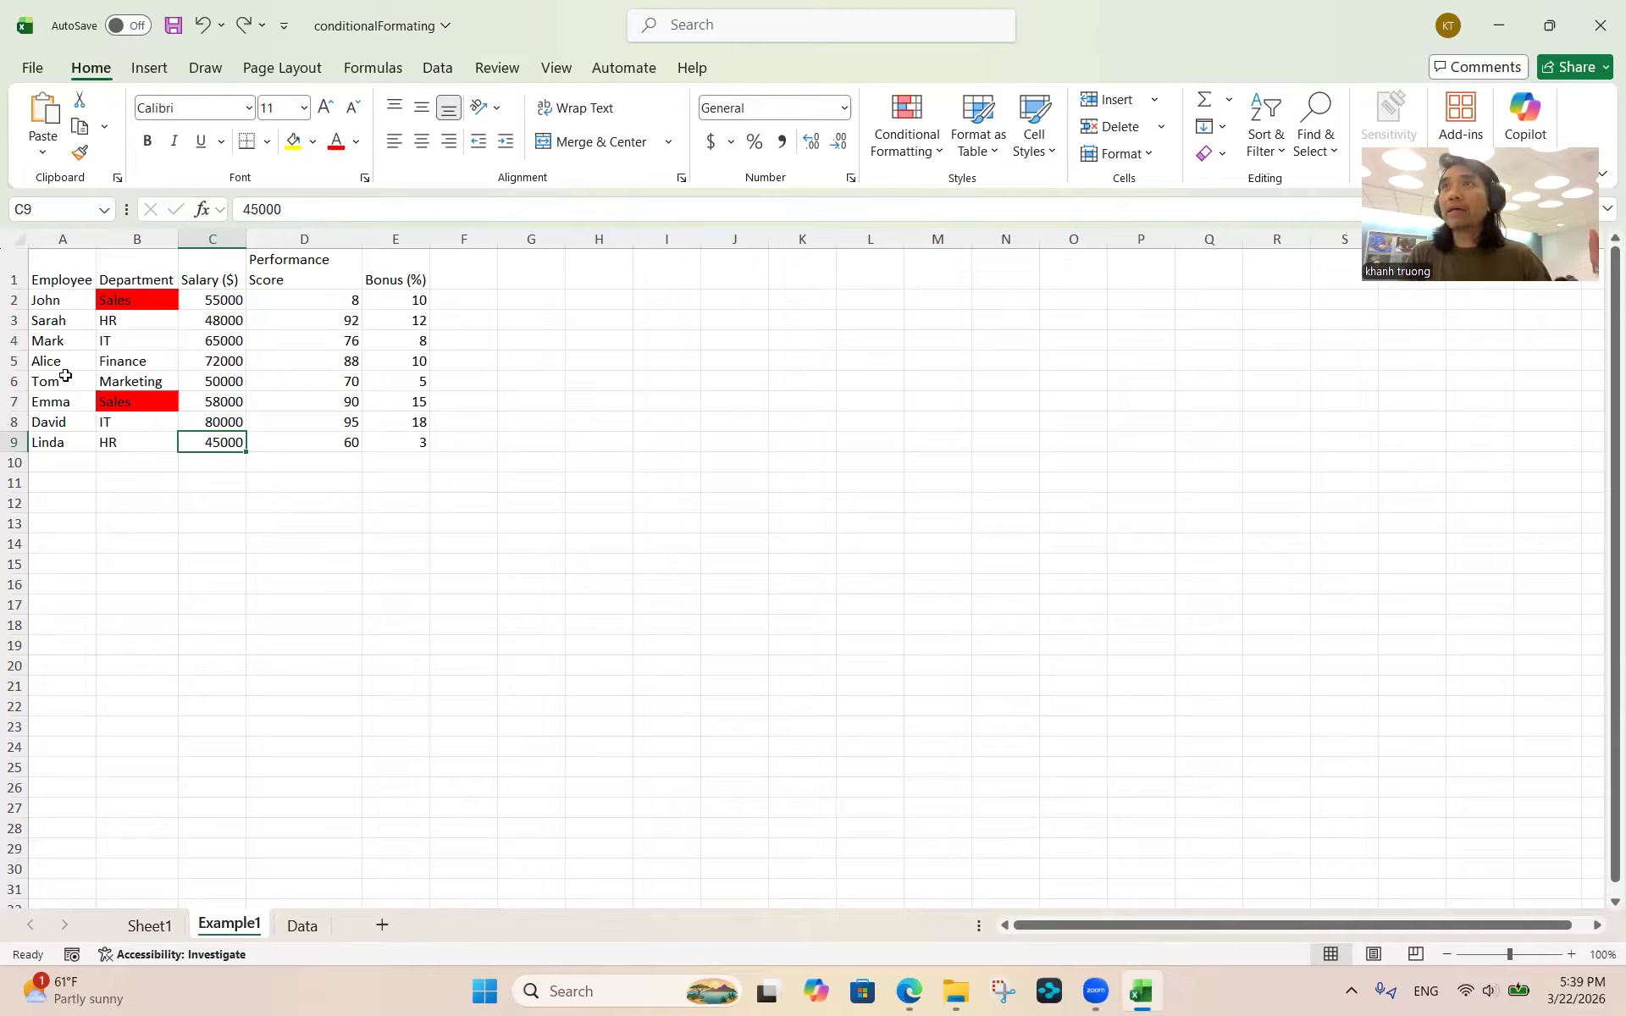
Start a new conditional formatting rule for the data range A2:E9 that uses a formula to determine which cells to format
left_click(44, 305)
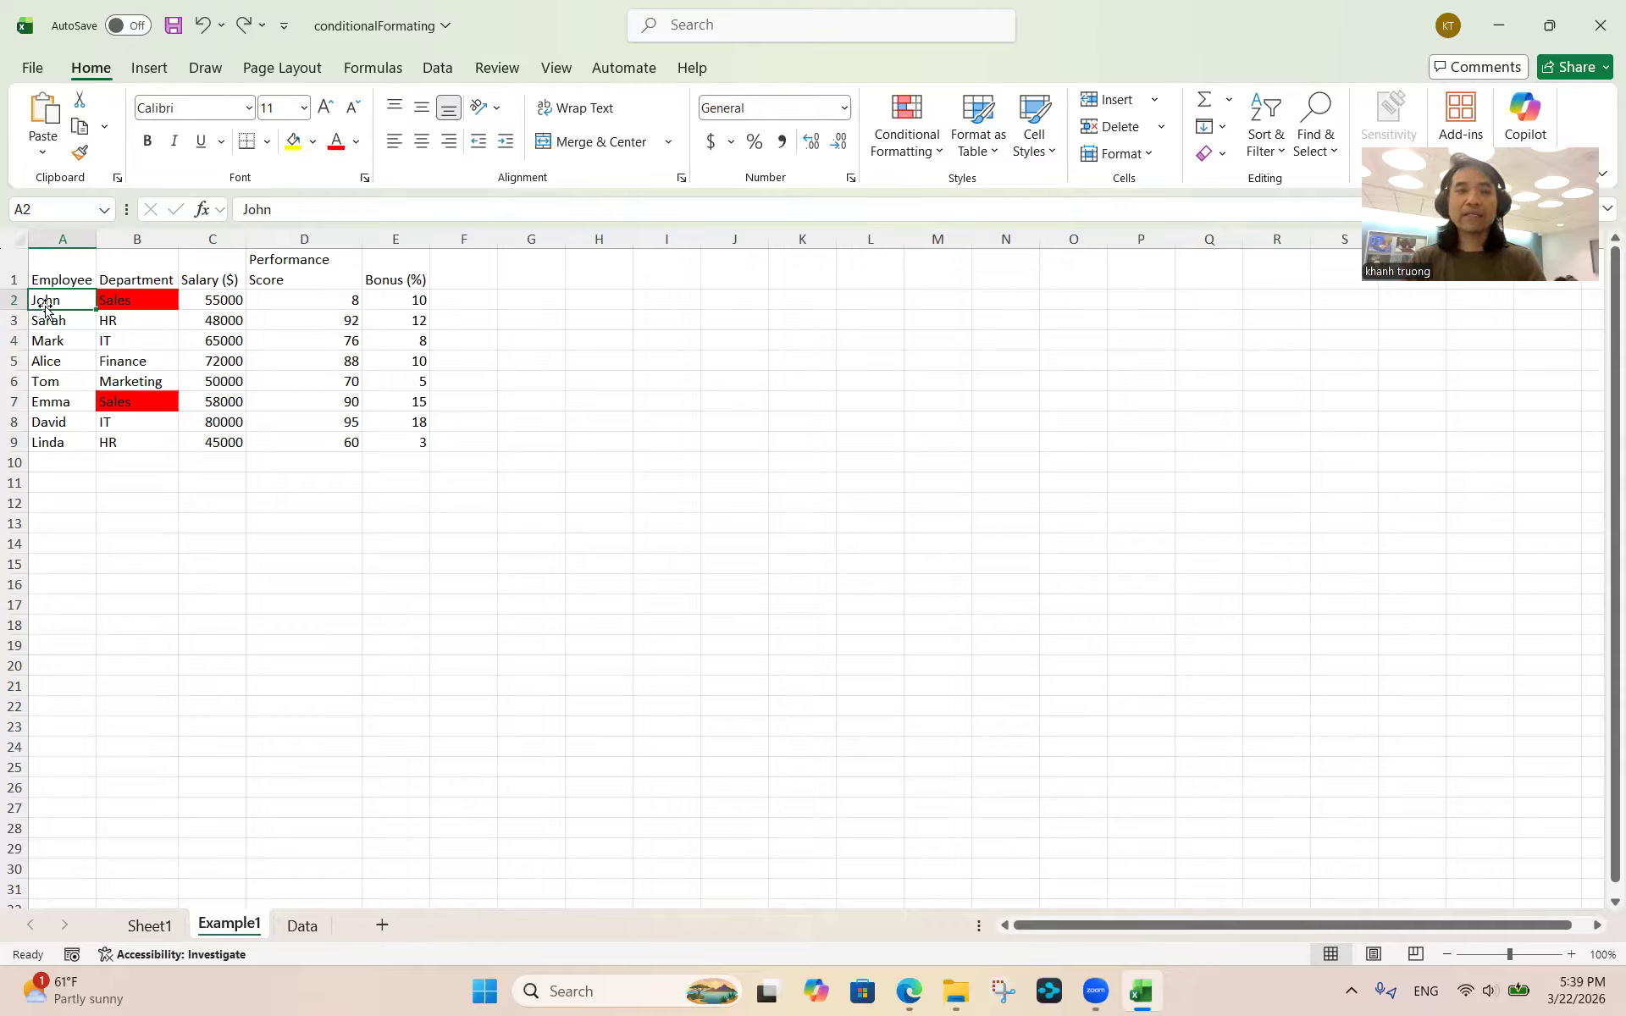
key("shift+Right")
key("shift+Right")
key("shift+Right")
key("shift+Right")
key("shift+Down")
key("shift+Down")
key("shift+Down")
key("shift+Down")
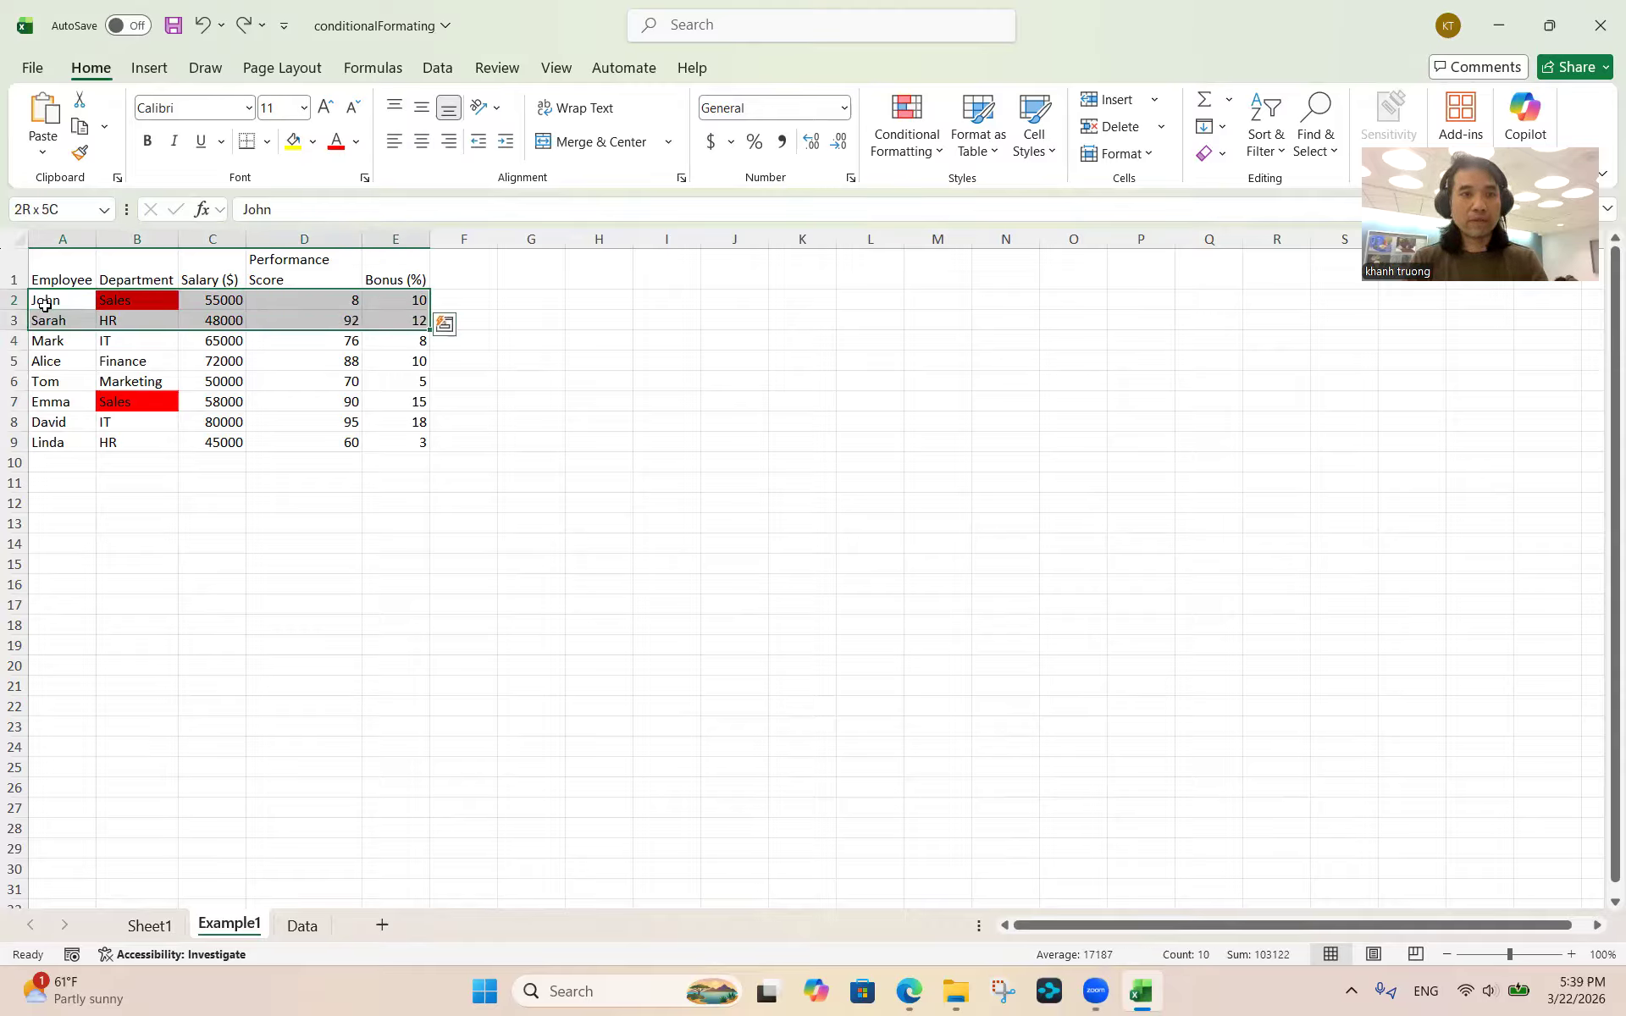
key("shift+Down")
key("shift+Down")
key("shift+Down")
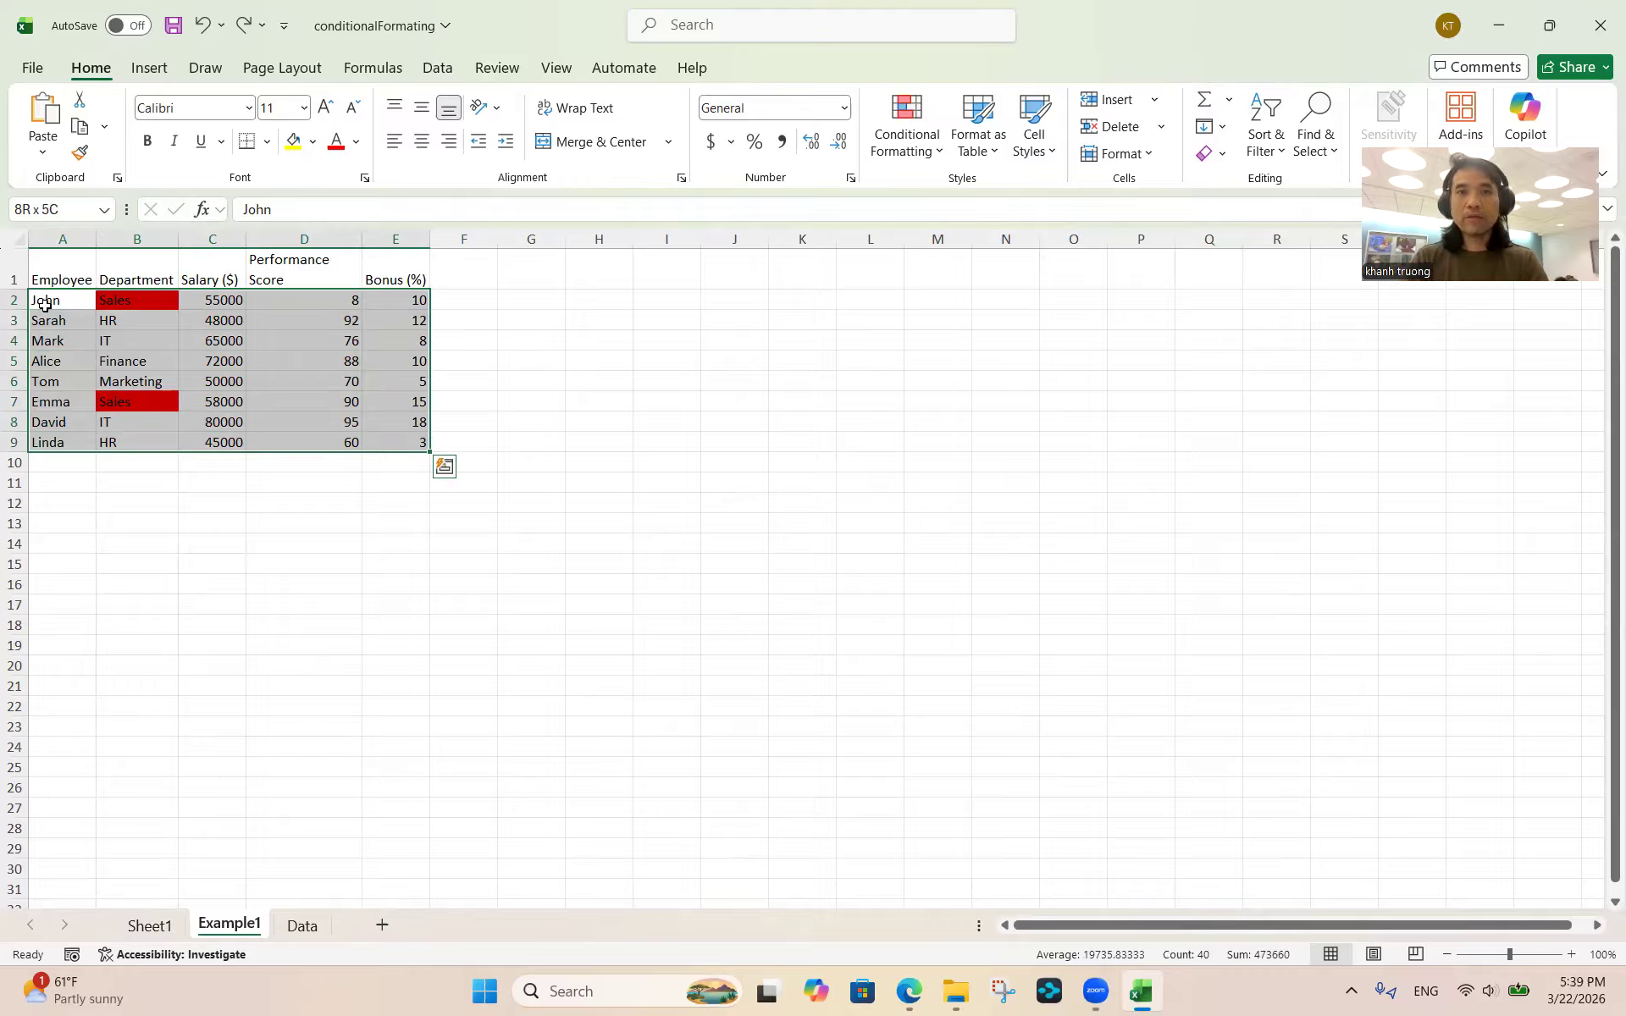
left_click(935, 154)
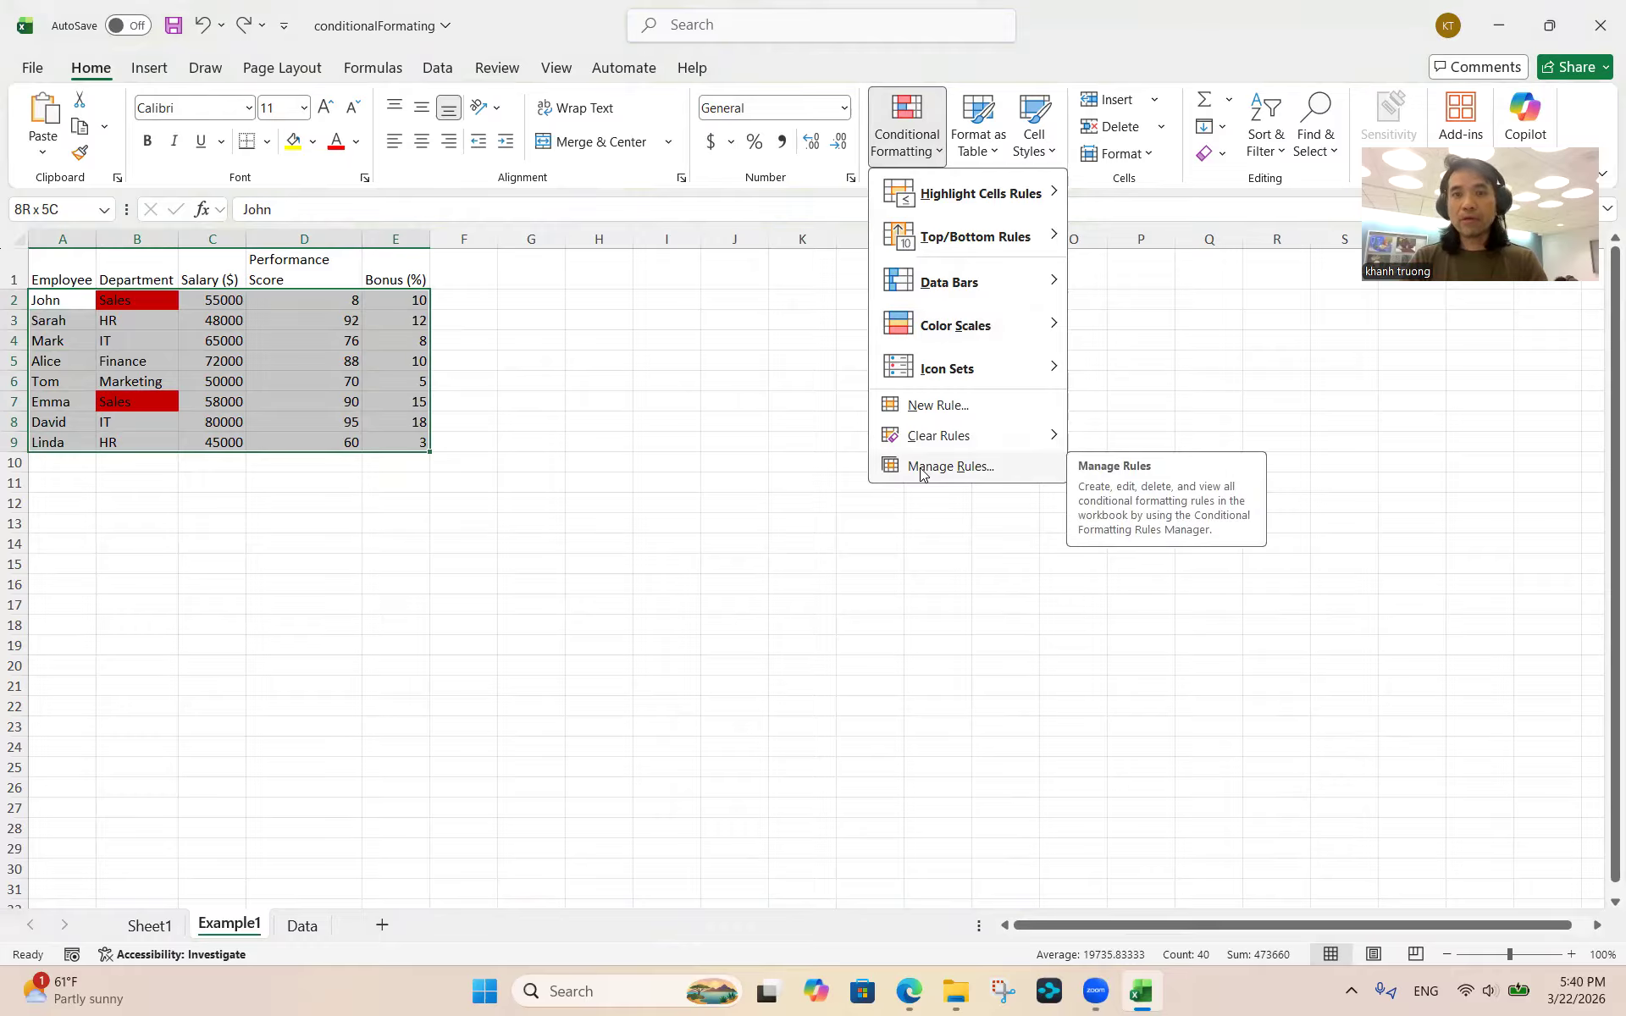
left_click(932, 407)
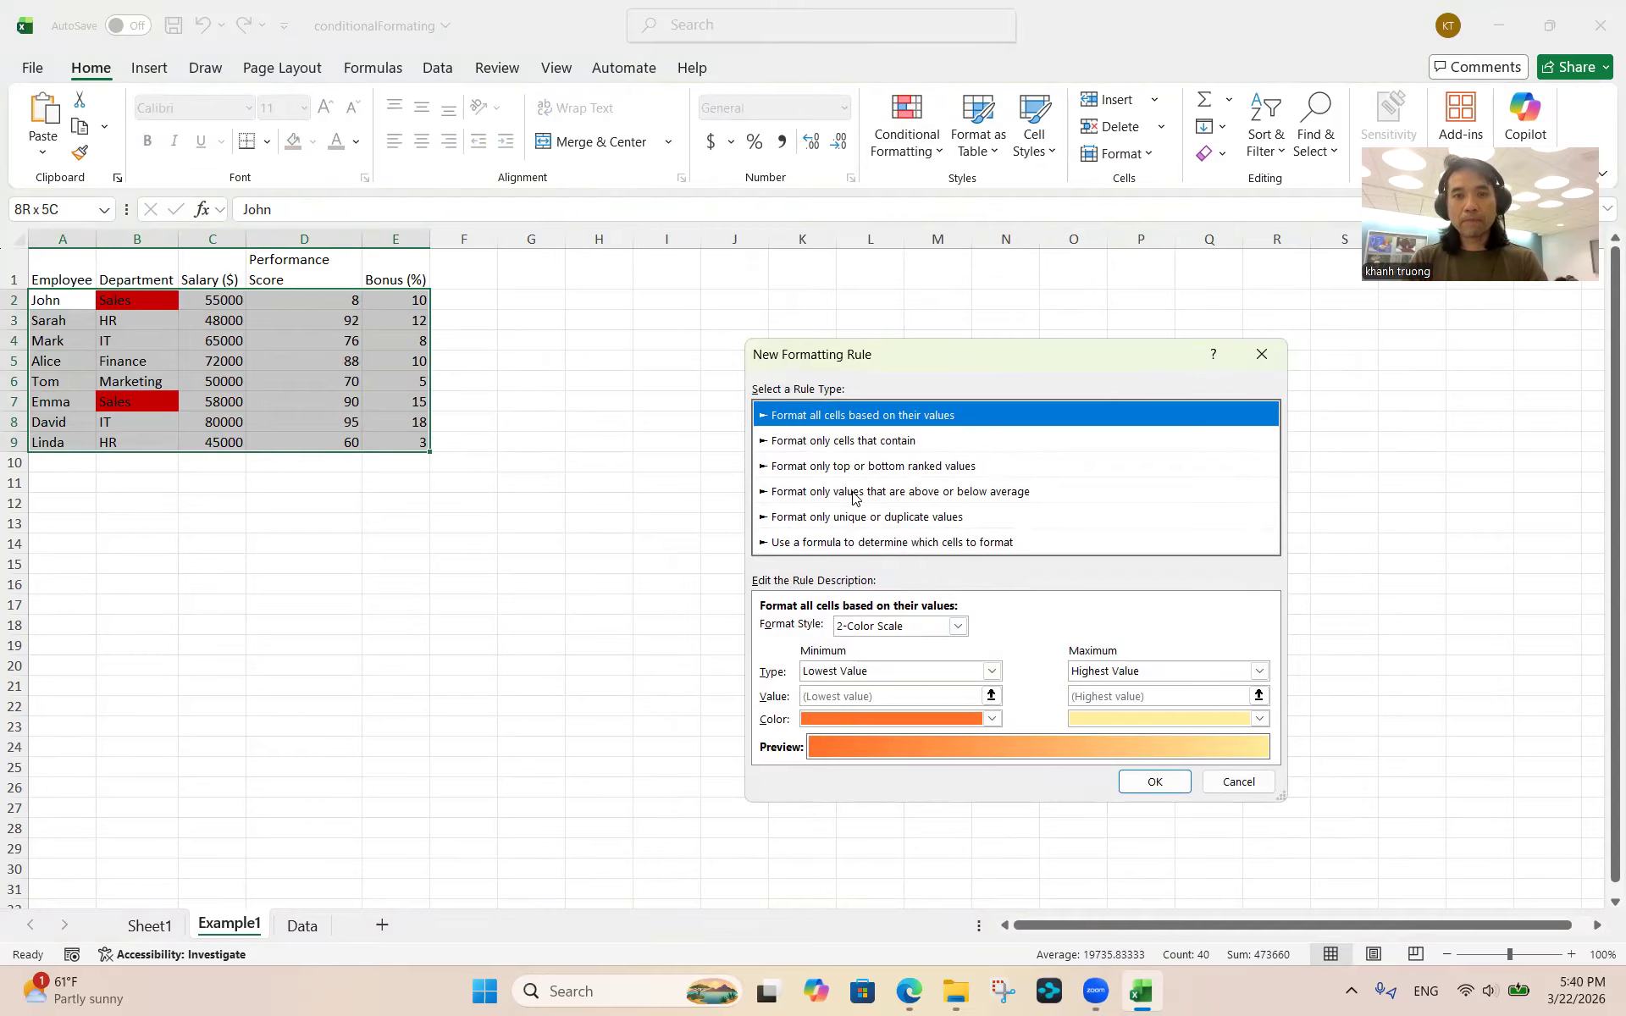
left_click(864, 543)
Enter = $B2 = "IT" as the formula of the new formatting rule
left_click(819, 627)
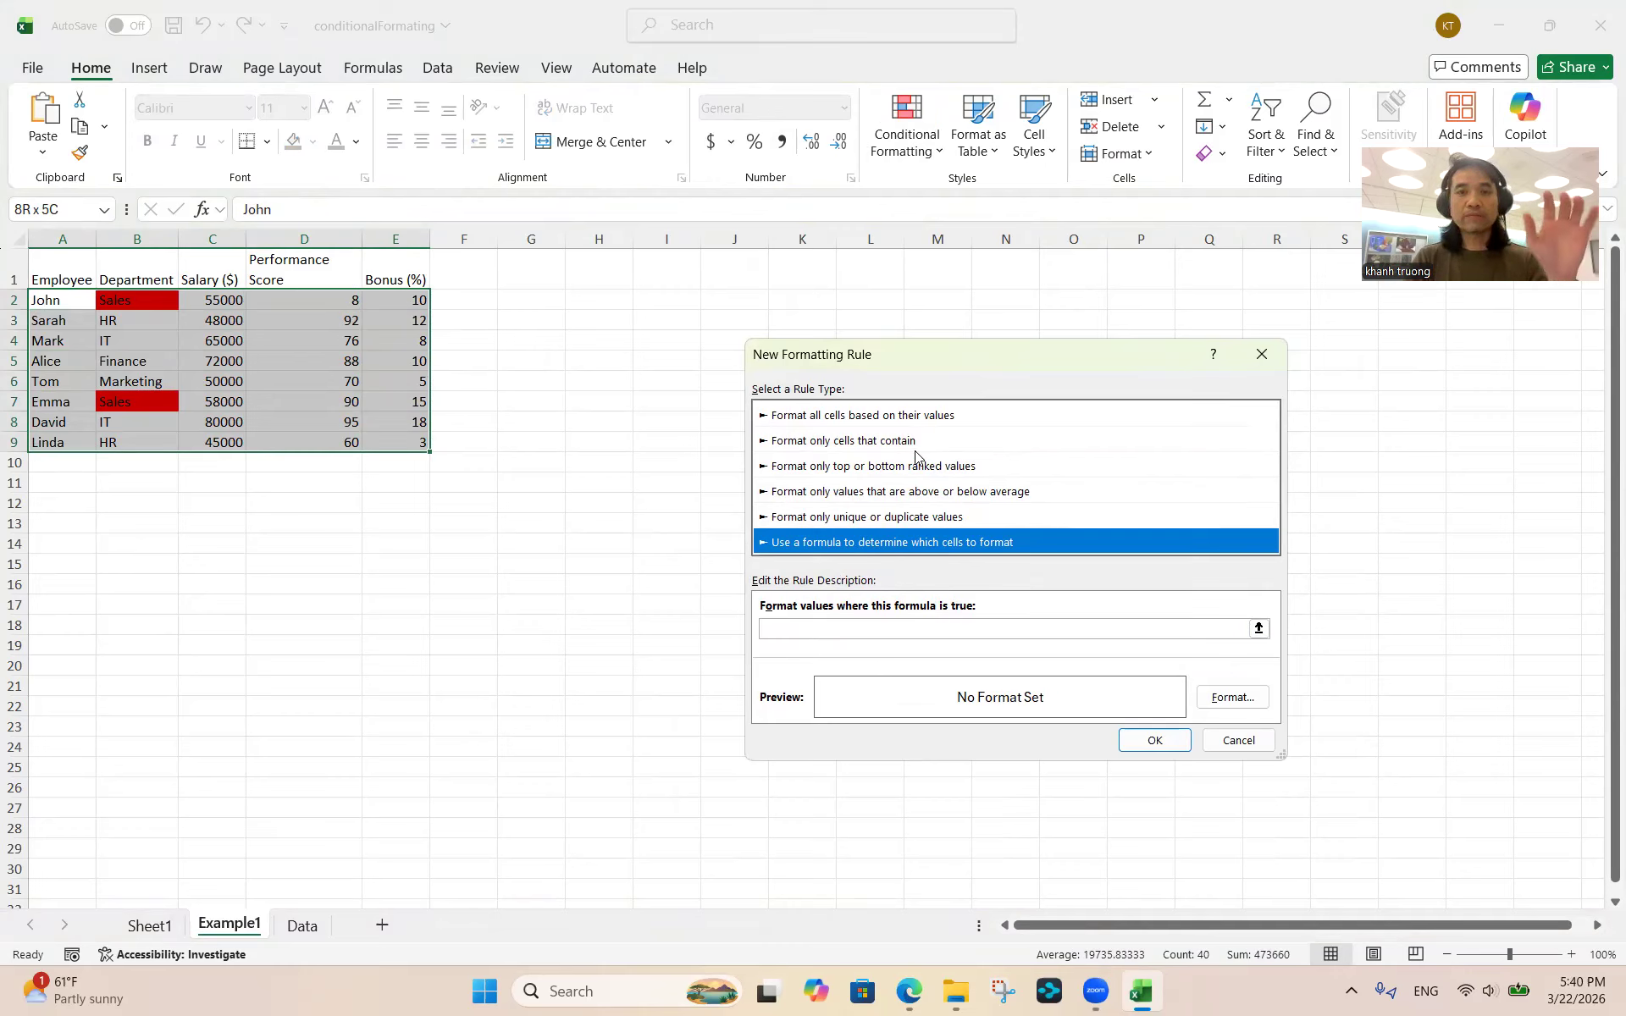
left_click(817, 627)
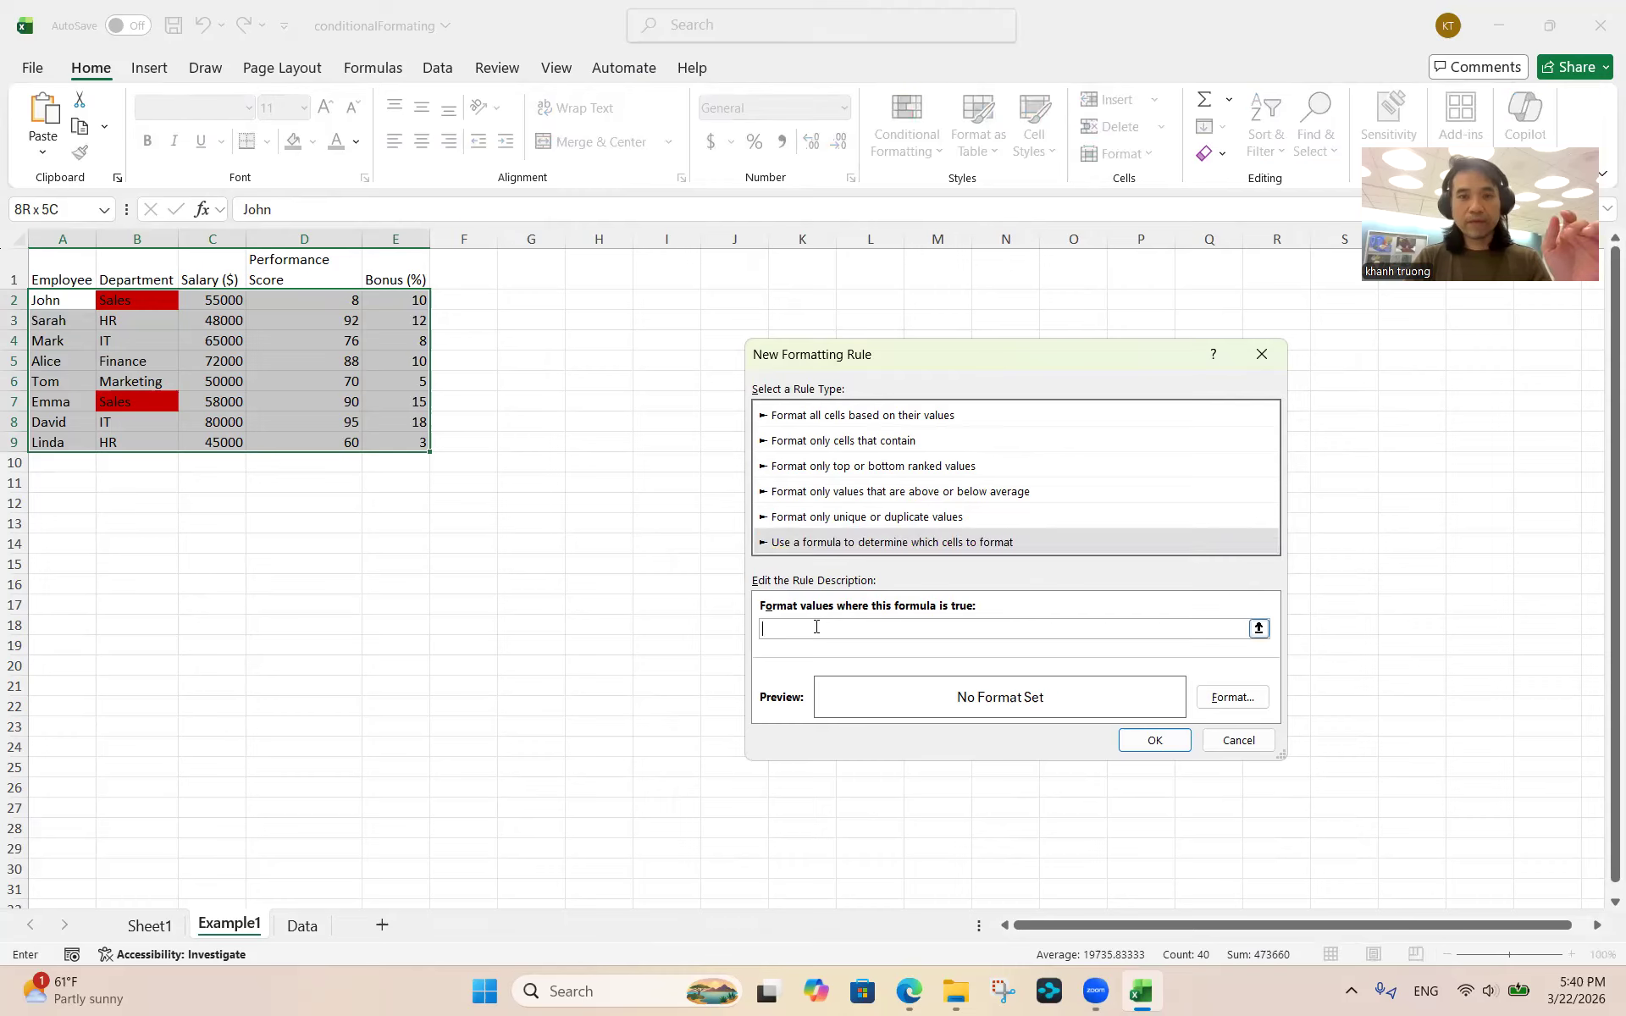
type("= ")
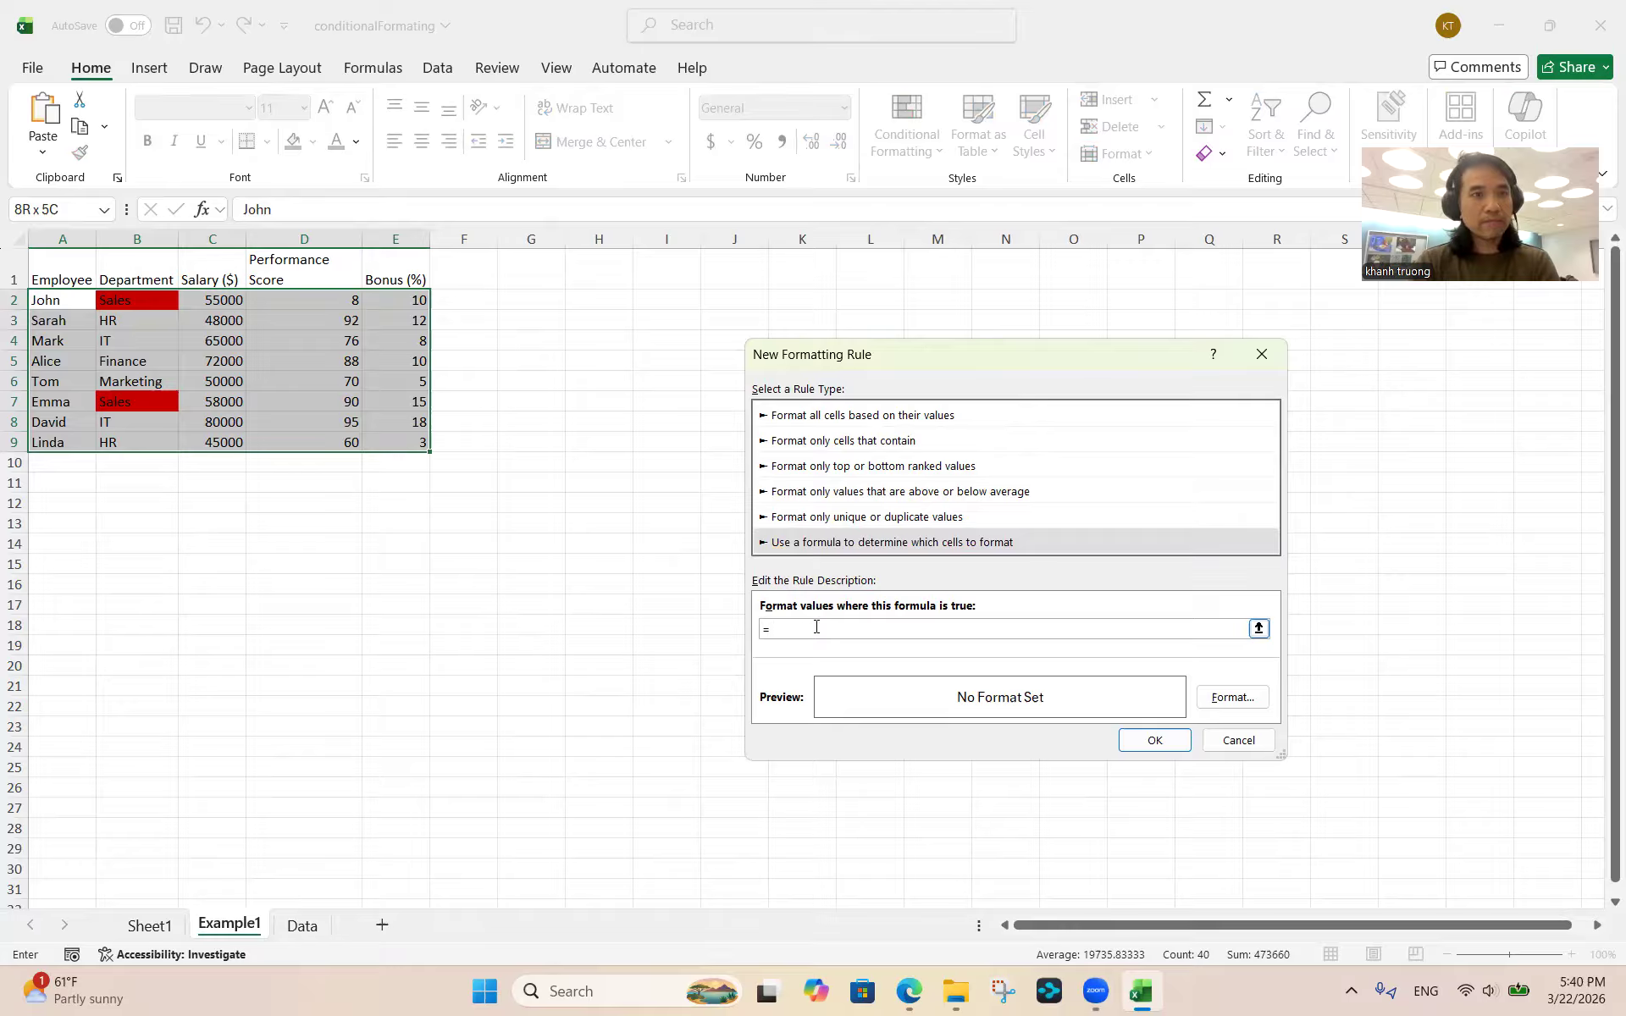
type("$")
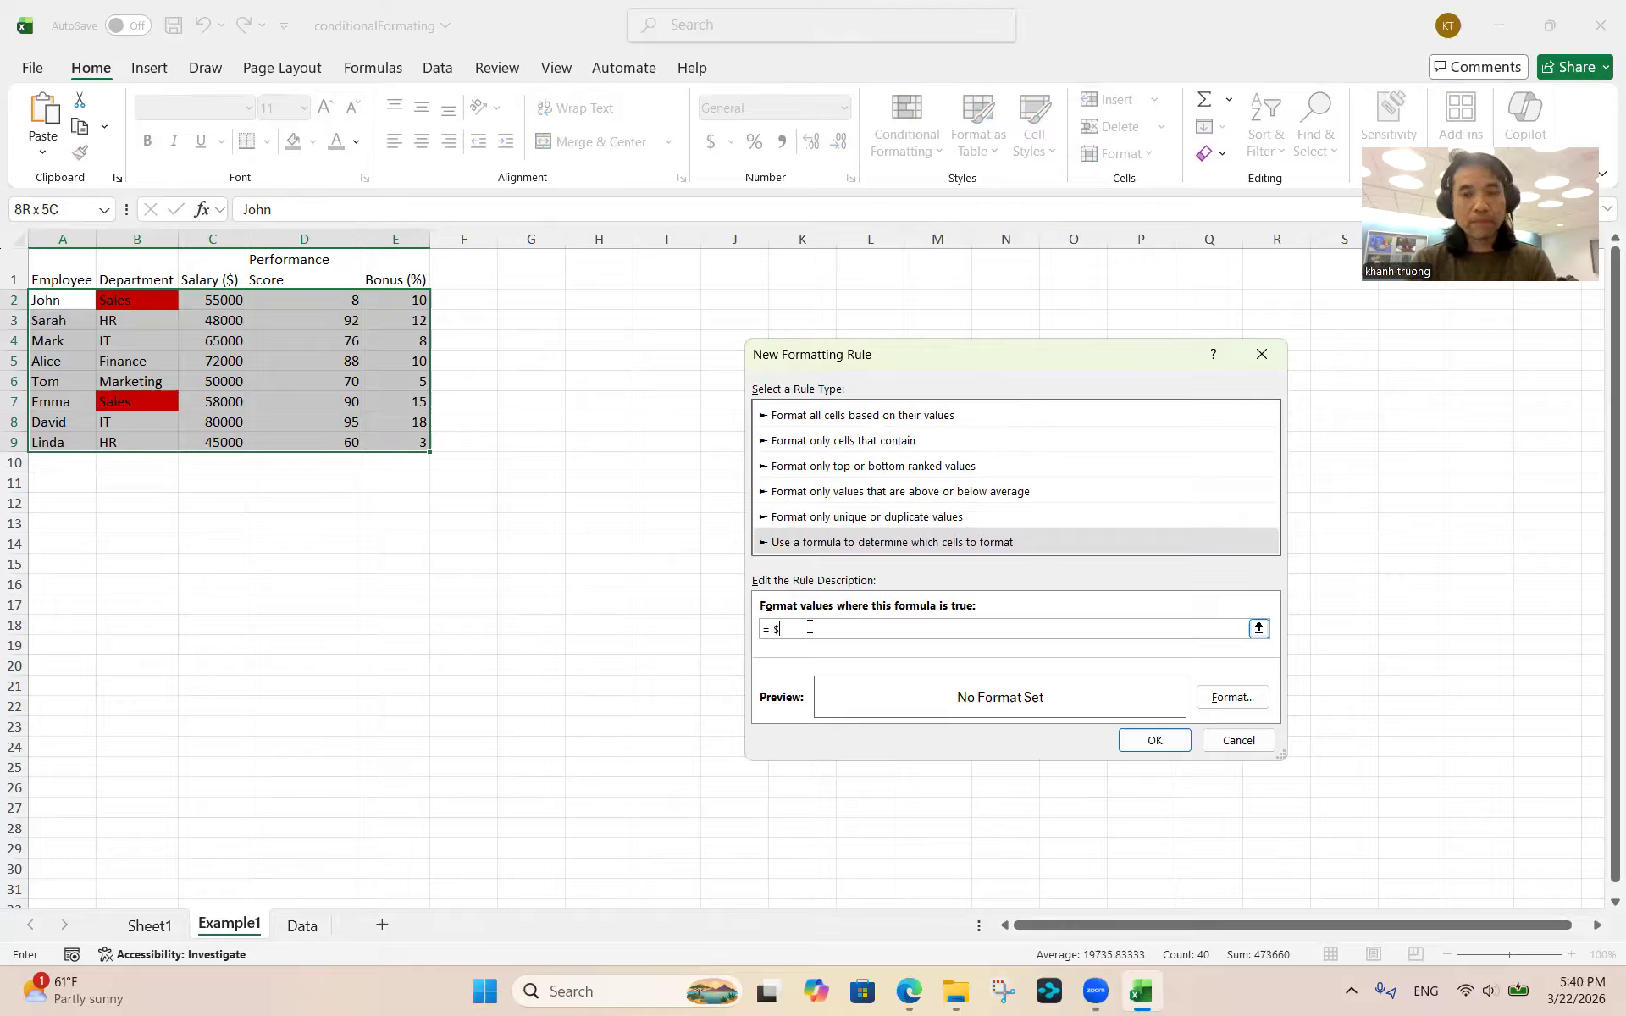
type("B2 =")
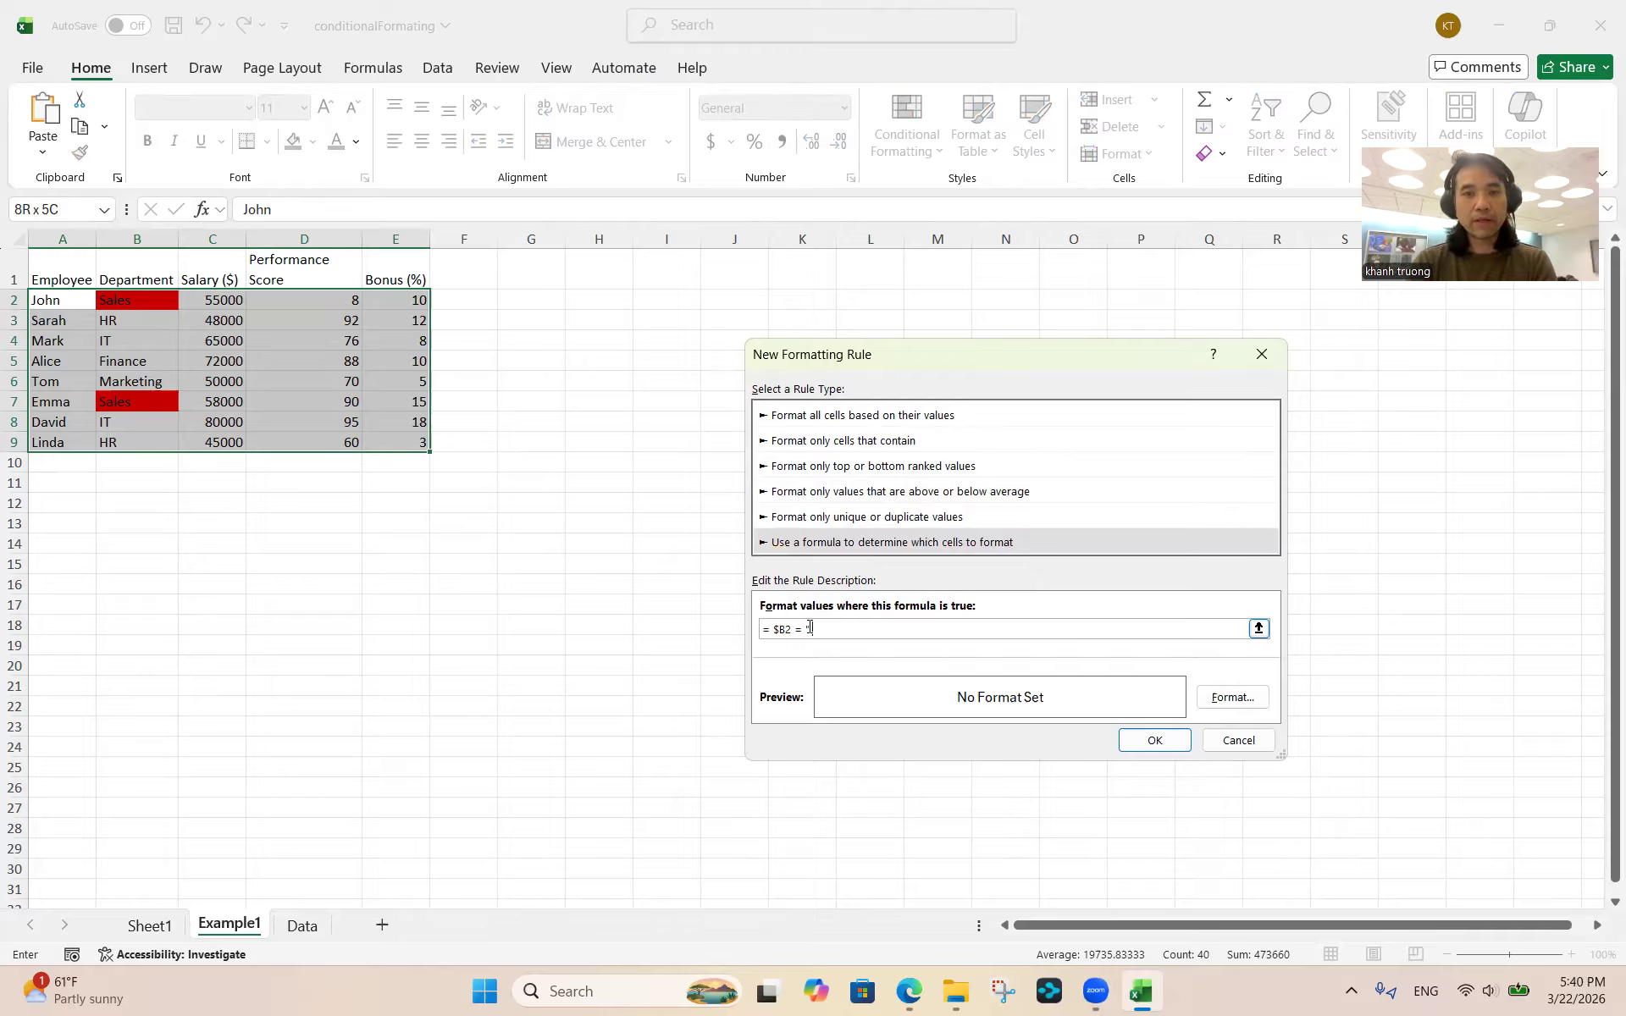
type("\"")
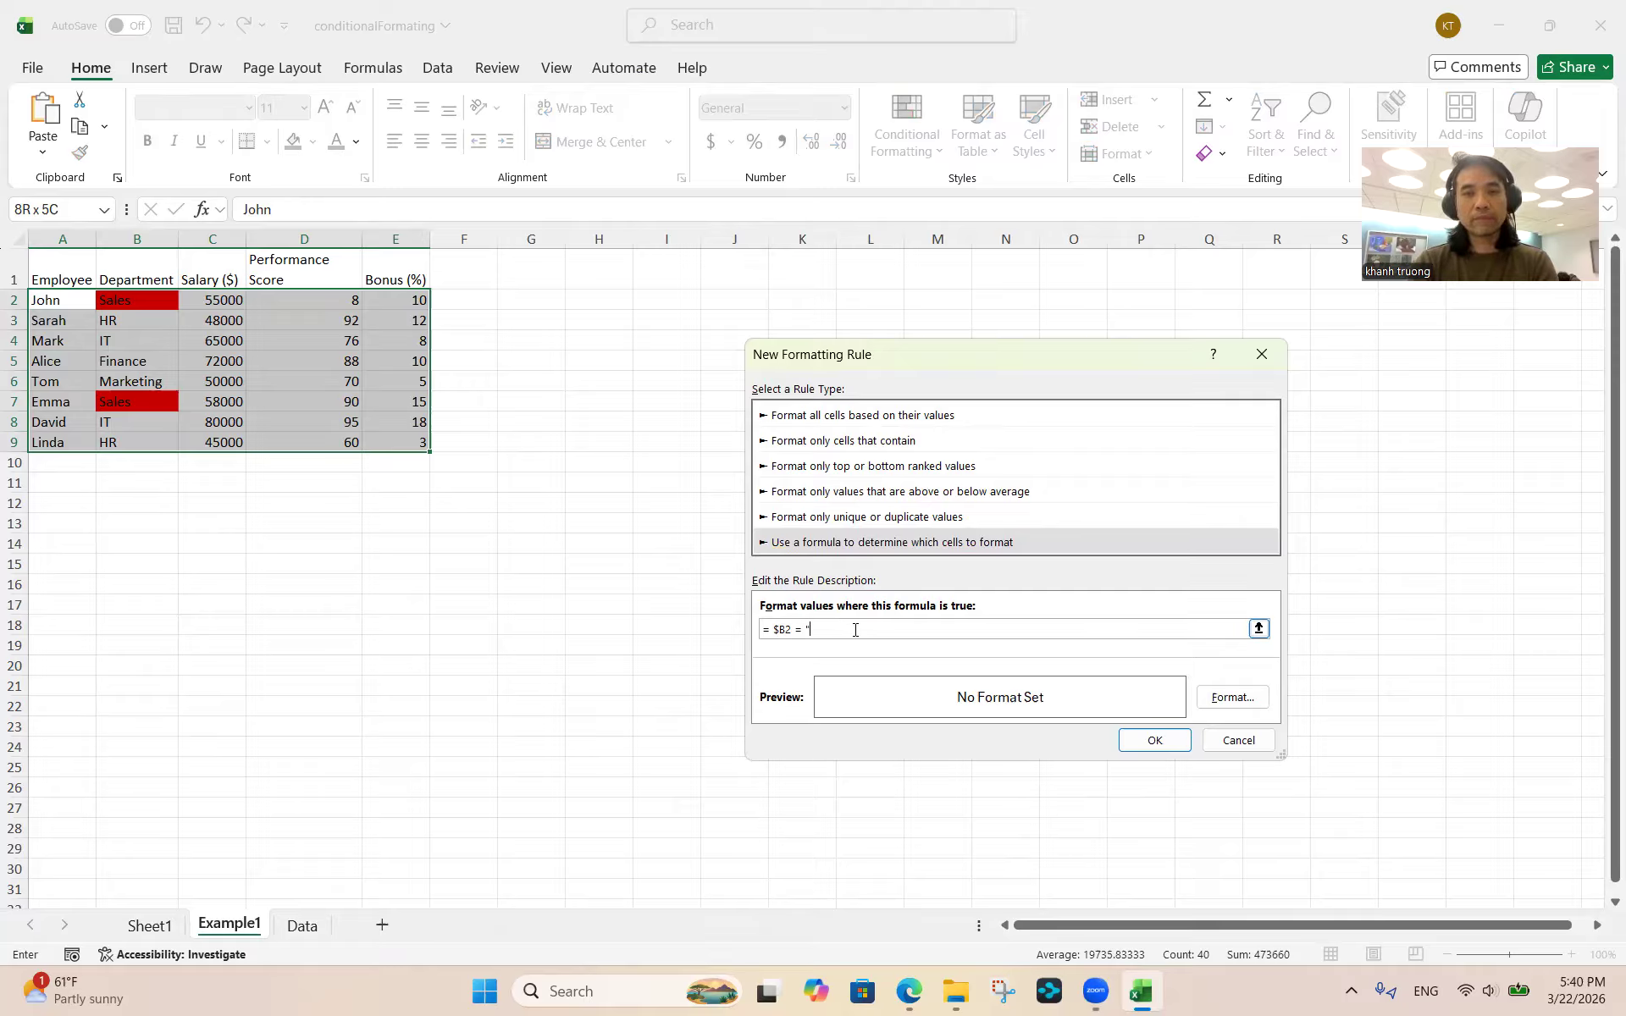
type("IT\"")
Set the format of the IT rule to a light green background fill
left_click(1218, 703)
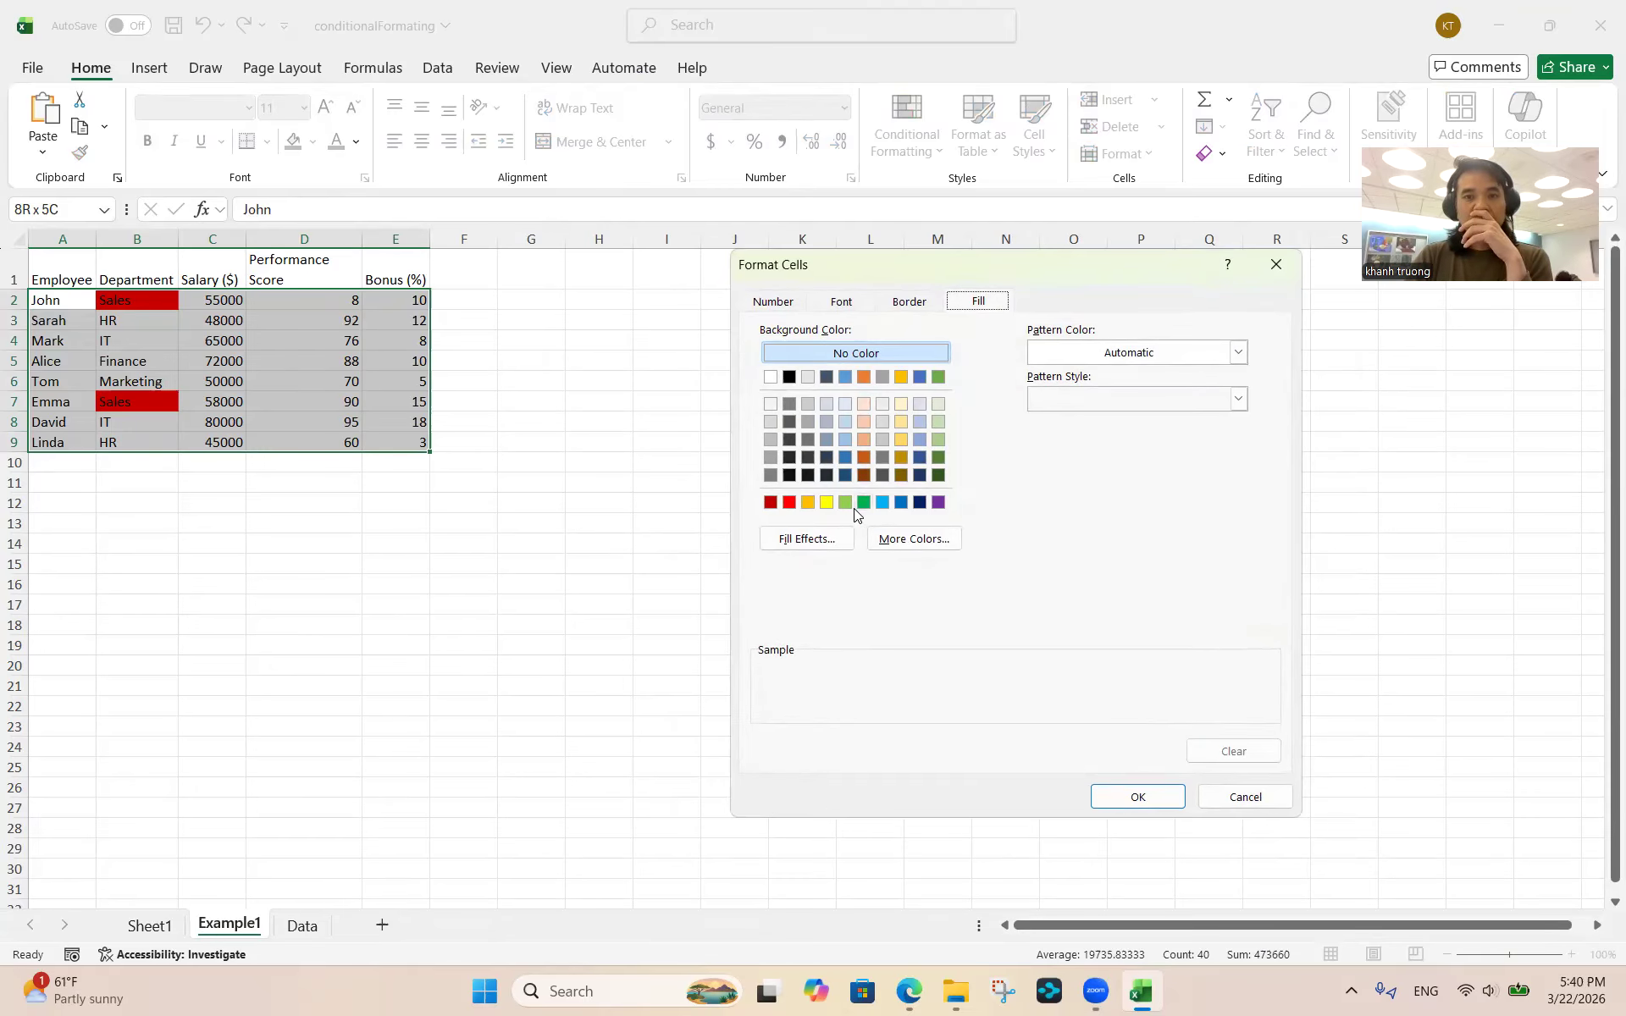
left_click(937, 423)
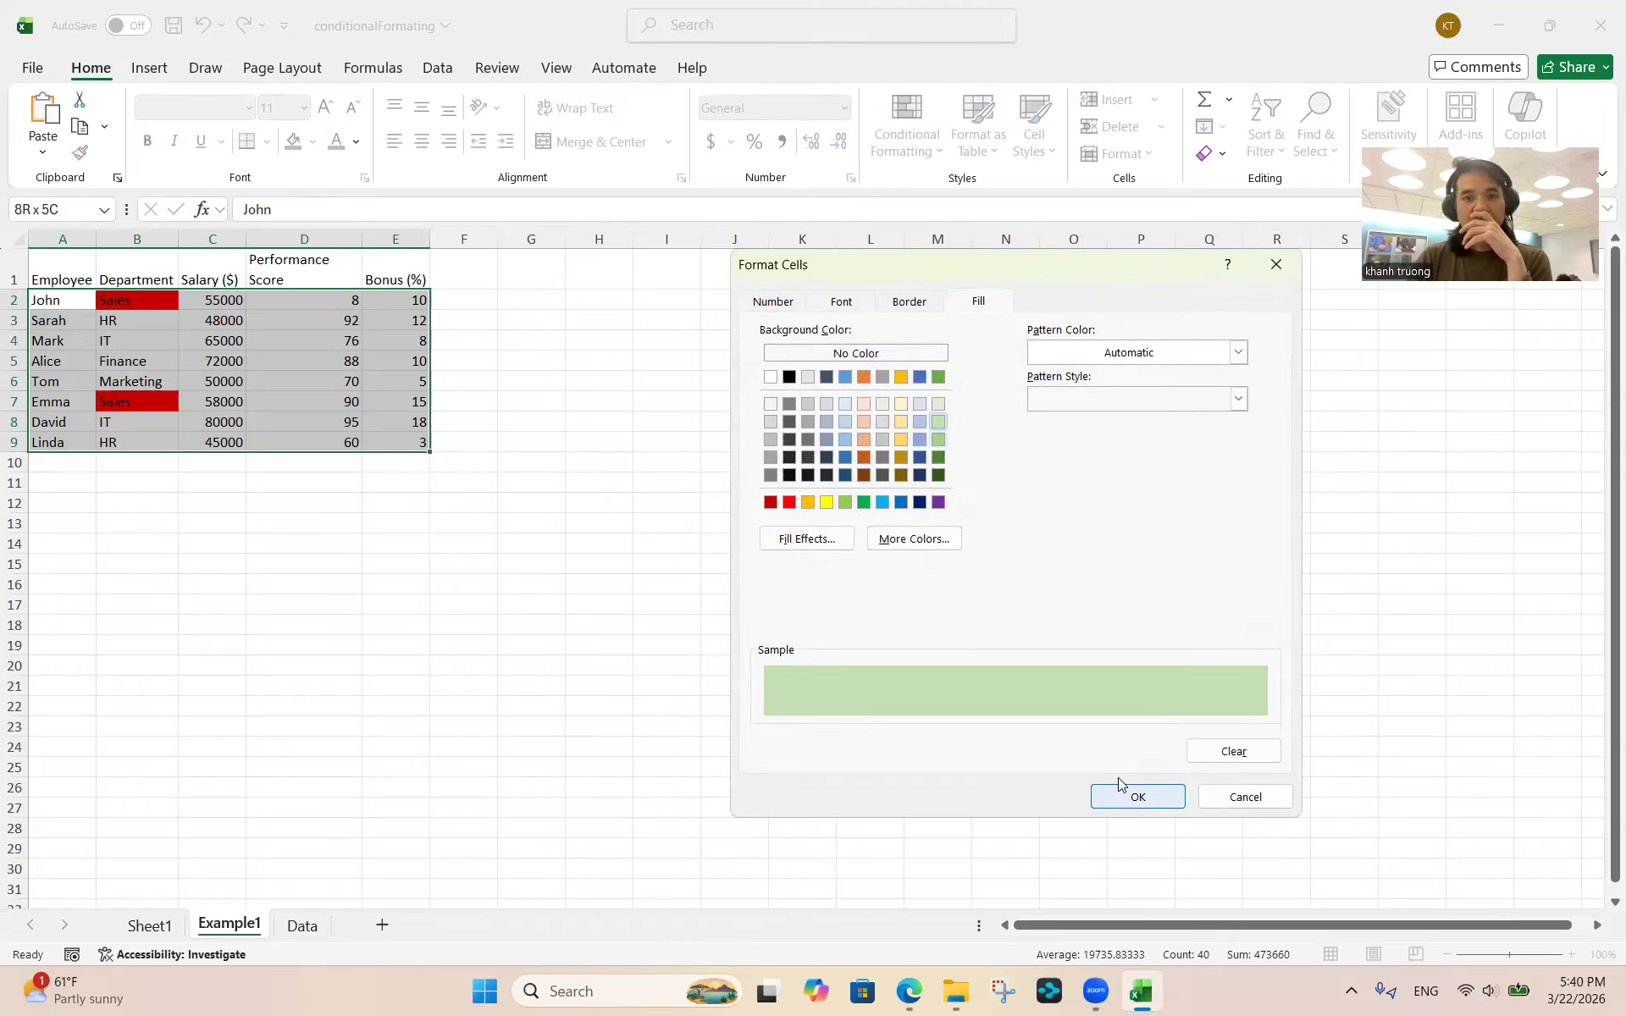
left_click(1128, 796)
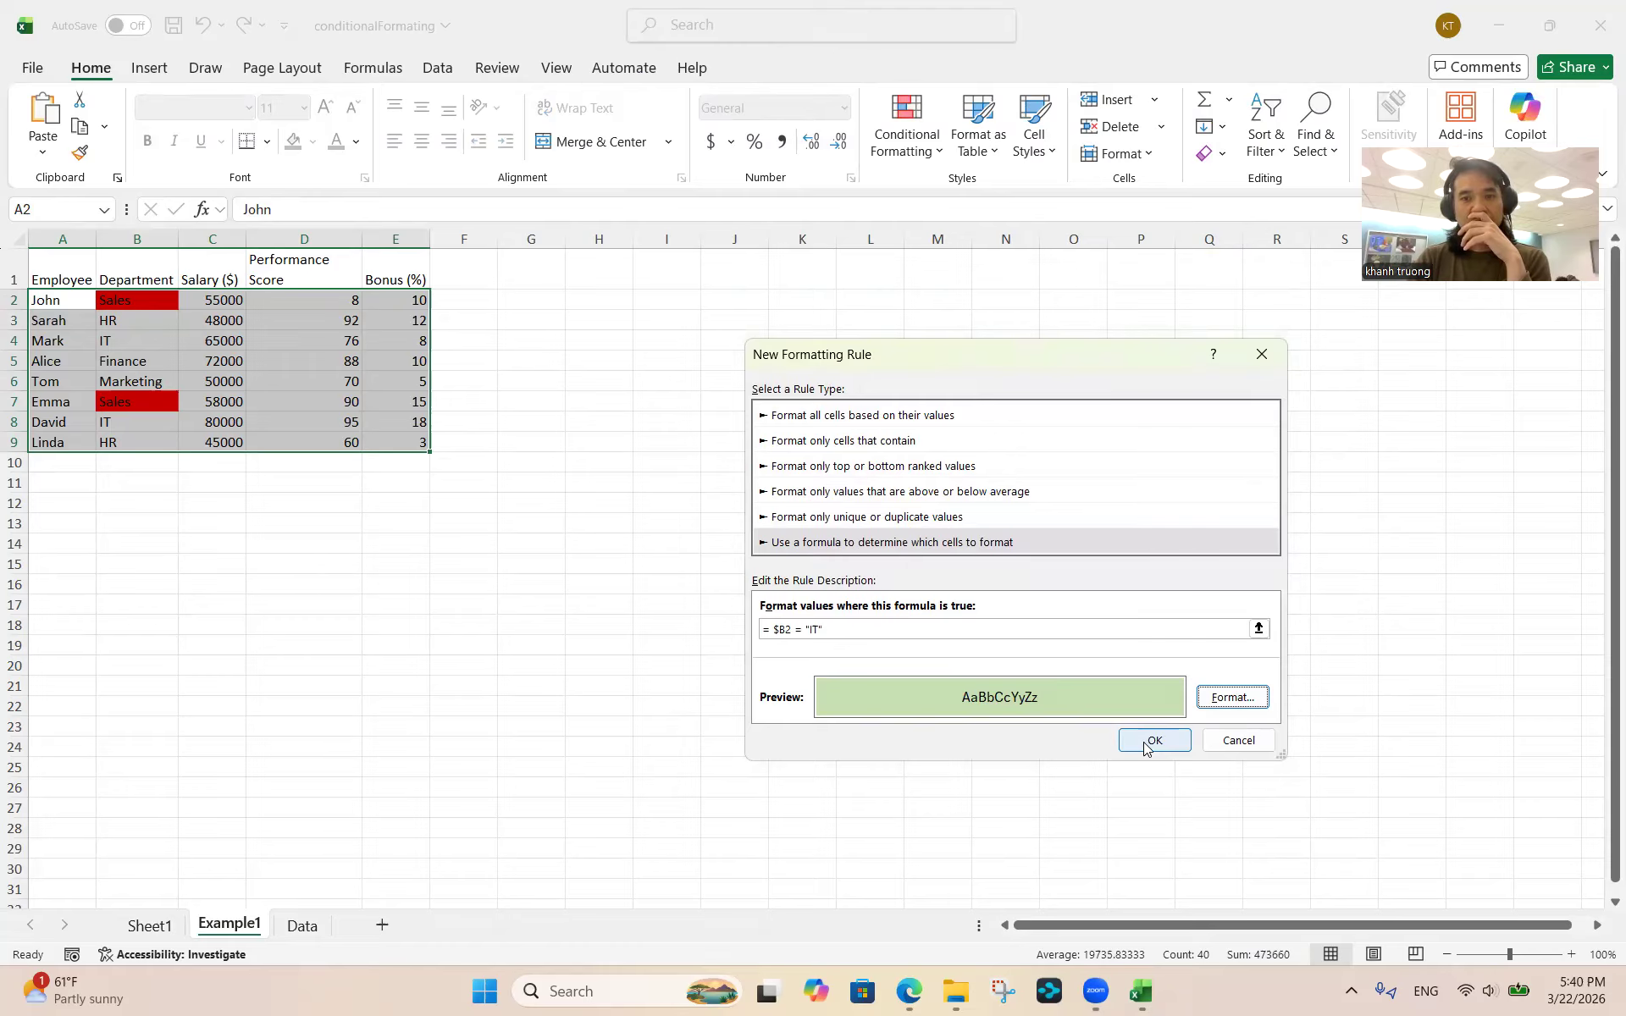
Confirm the new IT formatting rule for the employee data and deselect the range
left_click(1151, 741)
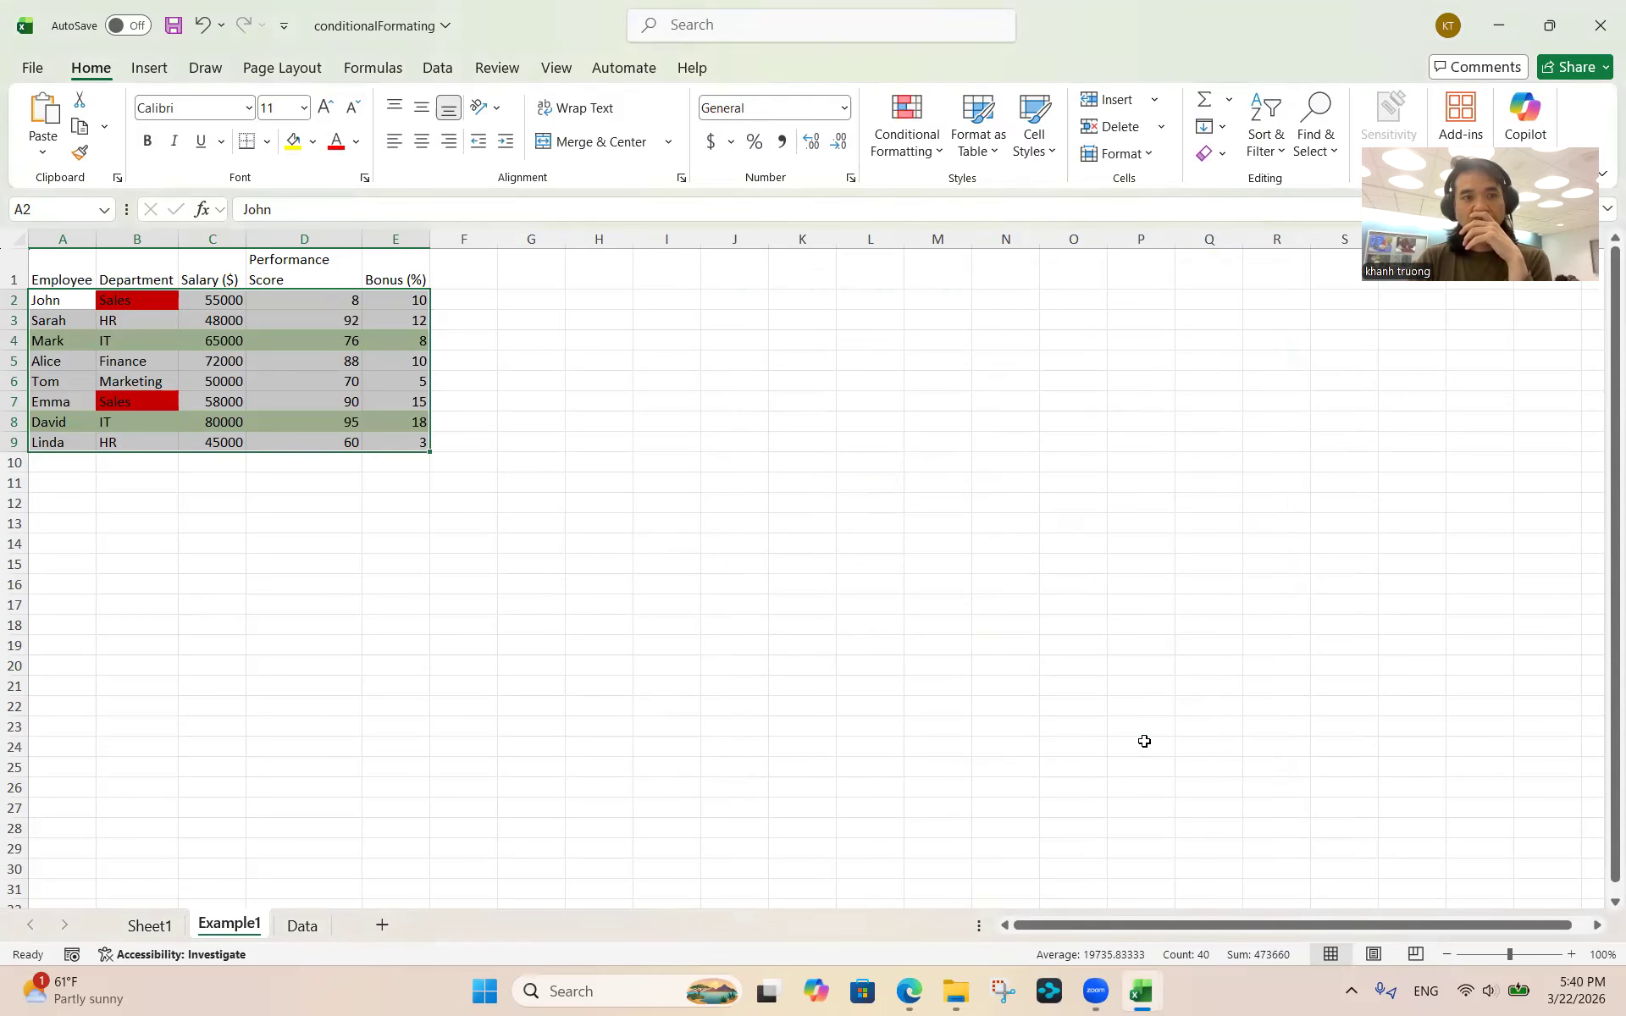
left_click(351, 481)
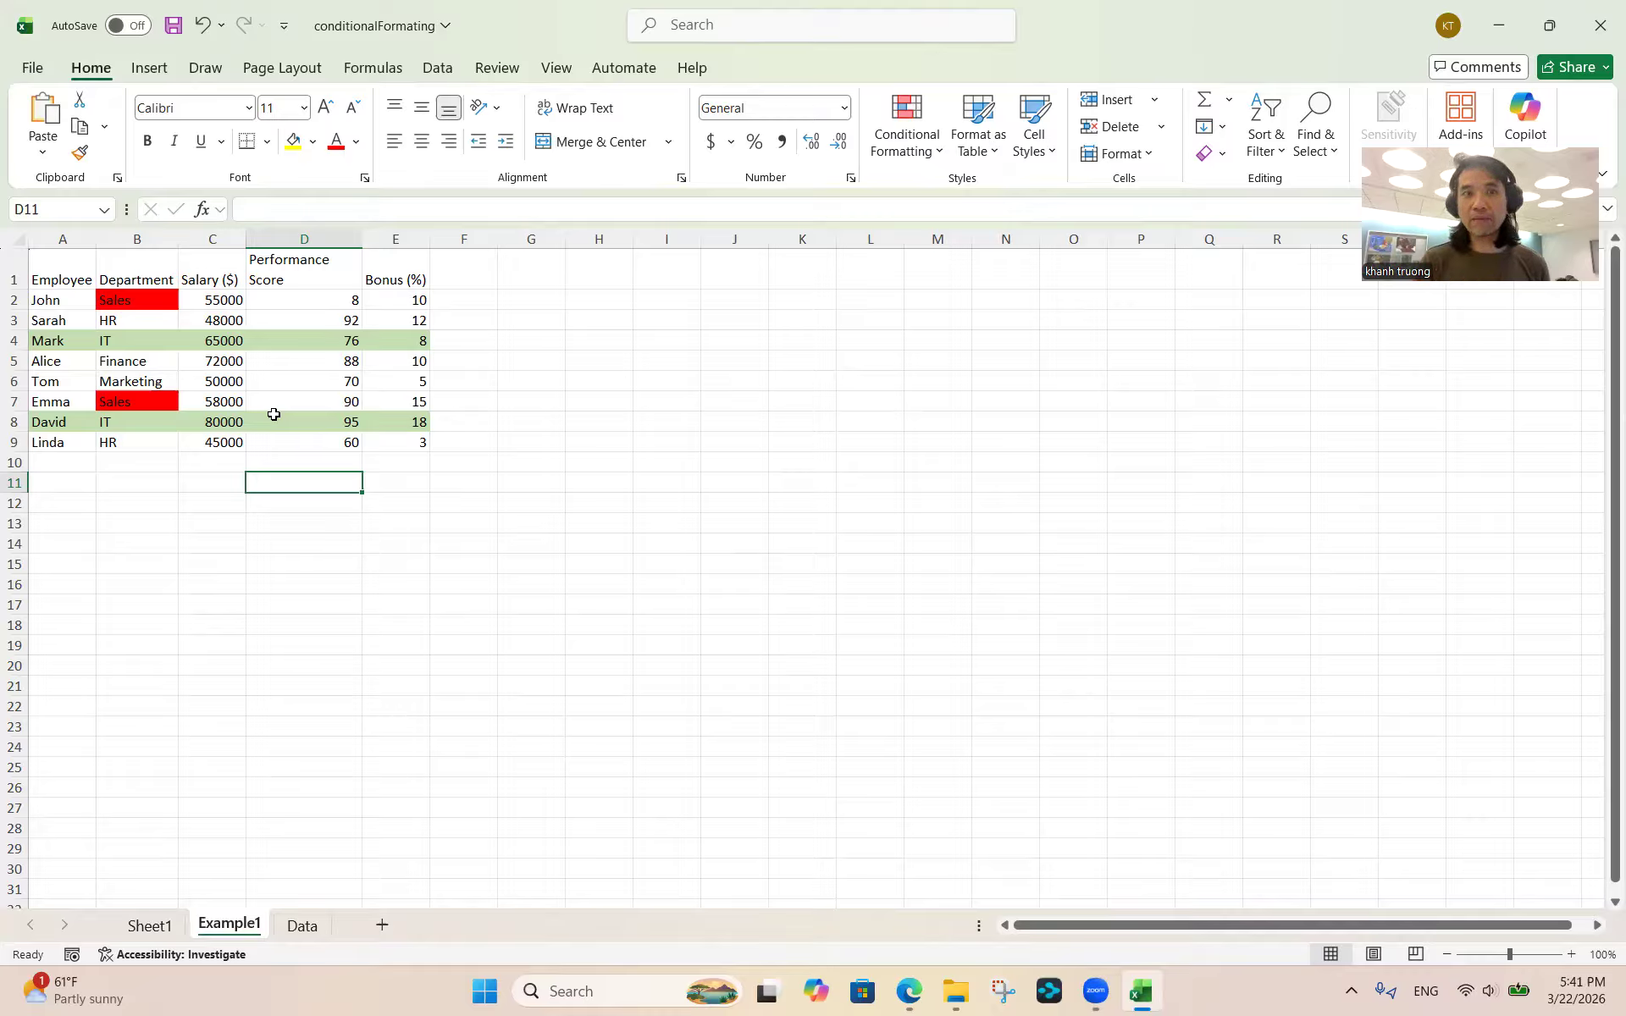
Test the IT rule by changing the department in cell B4 to HR, and undo the change
left_click(113, 344)
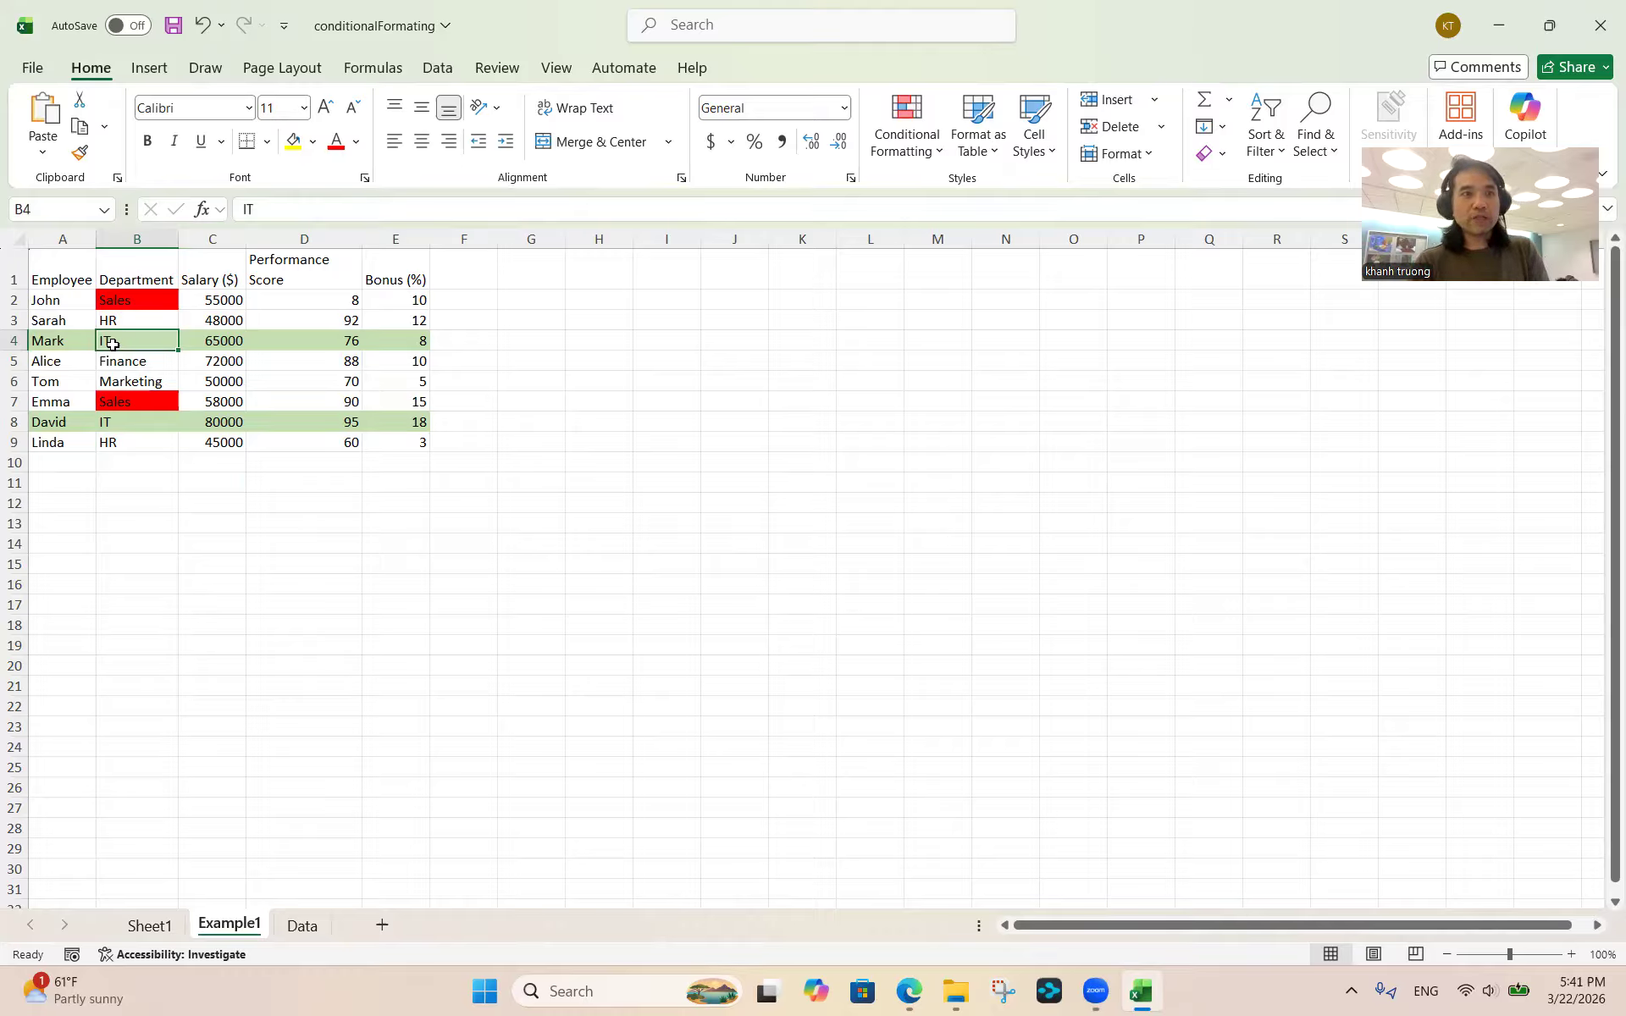
type("HR")
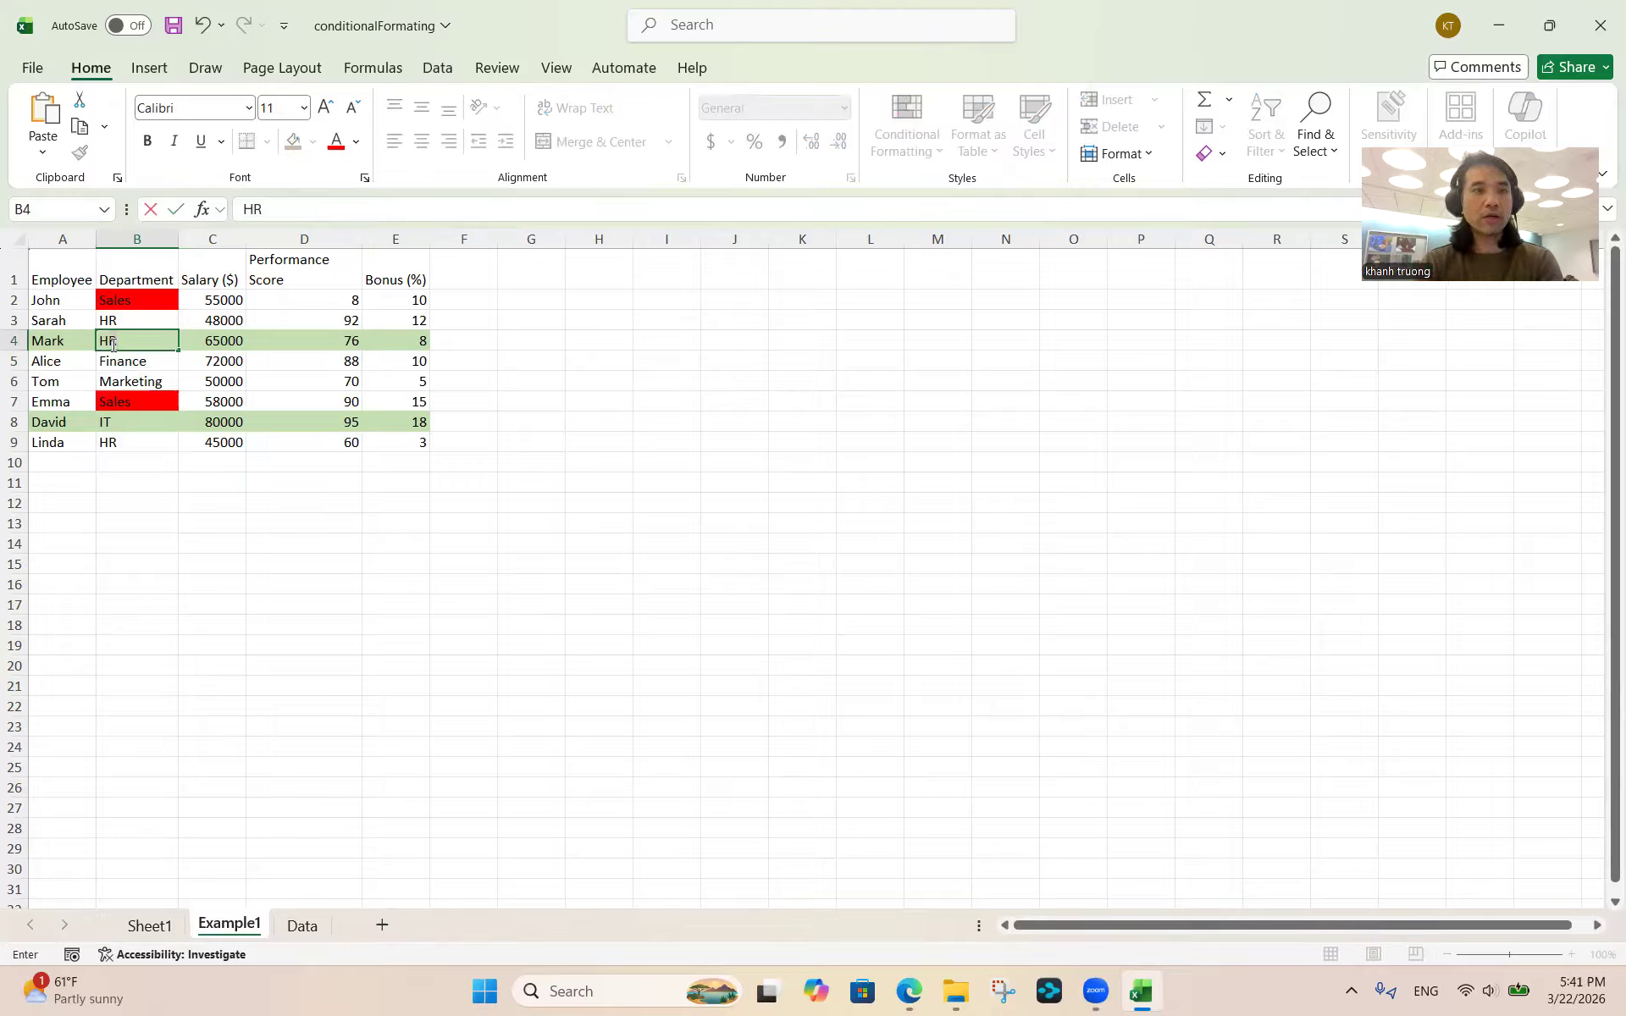
key("Return")
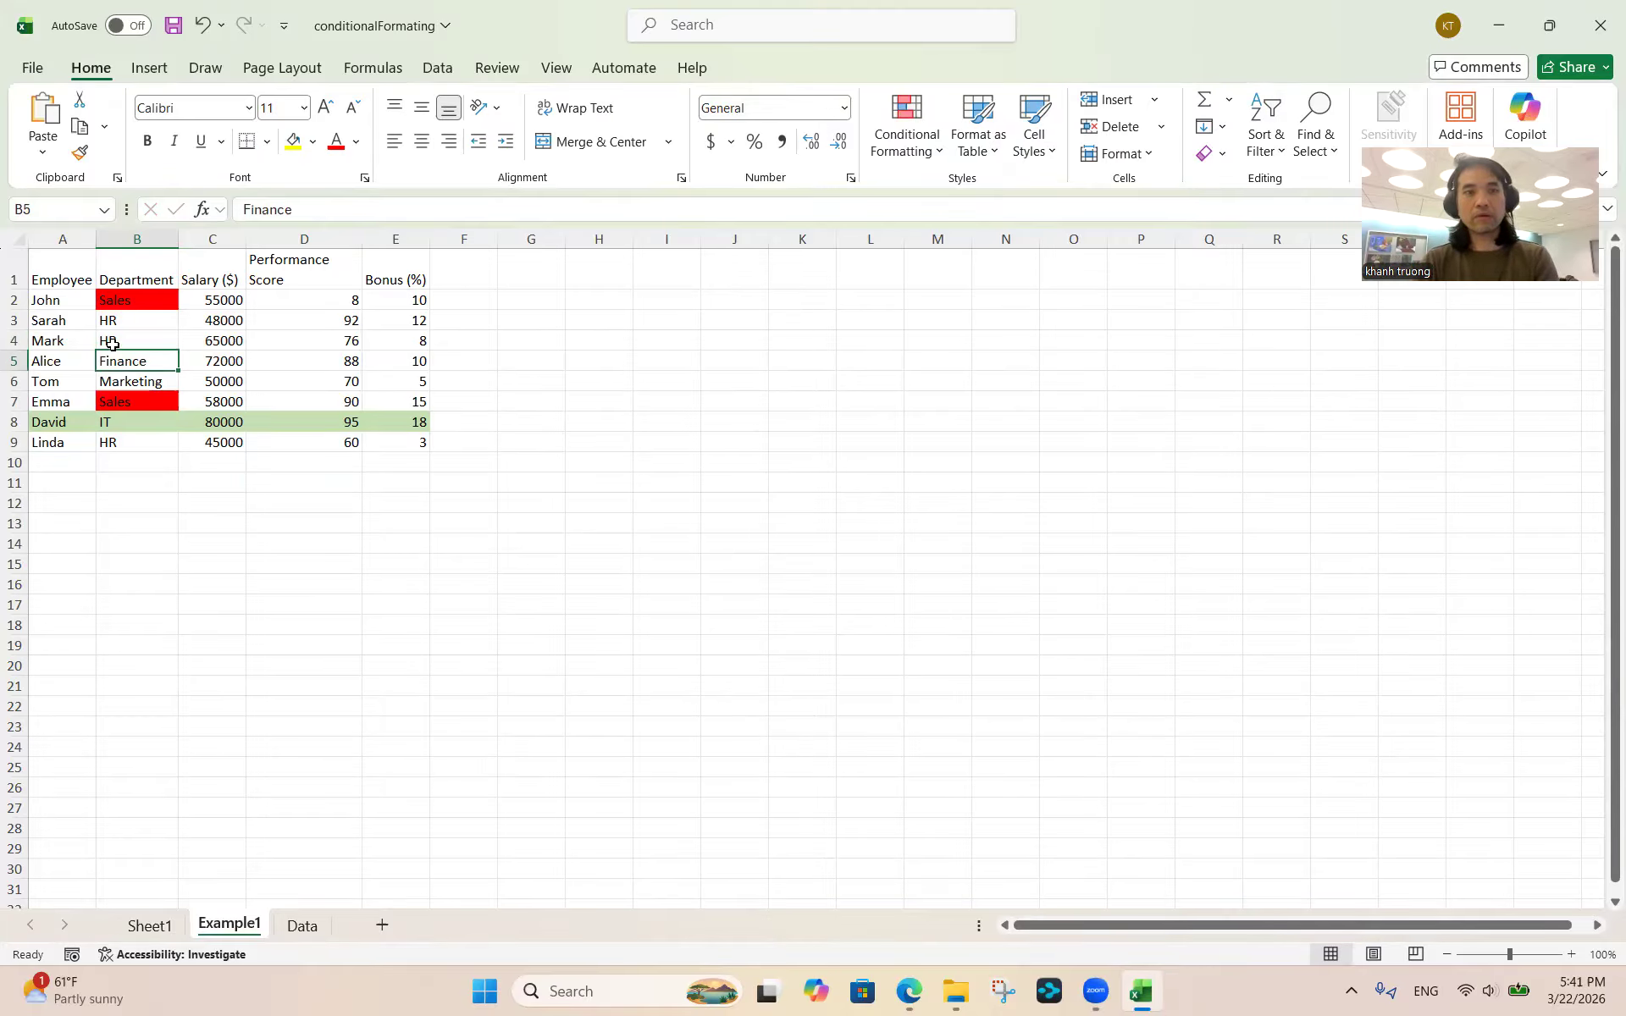
key("ctrl+z")
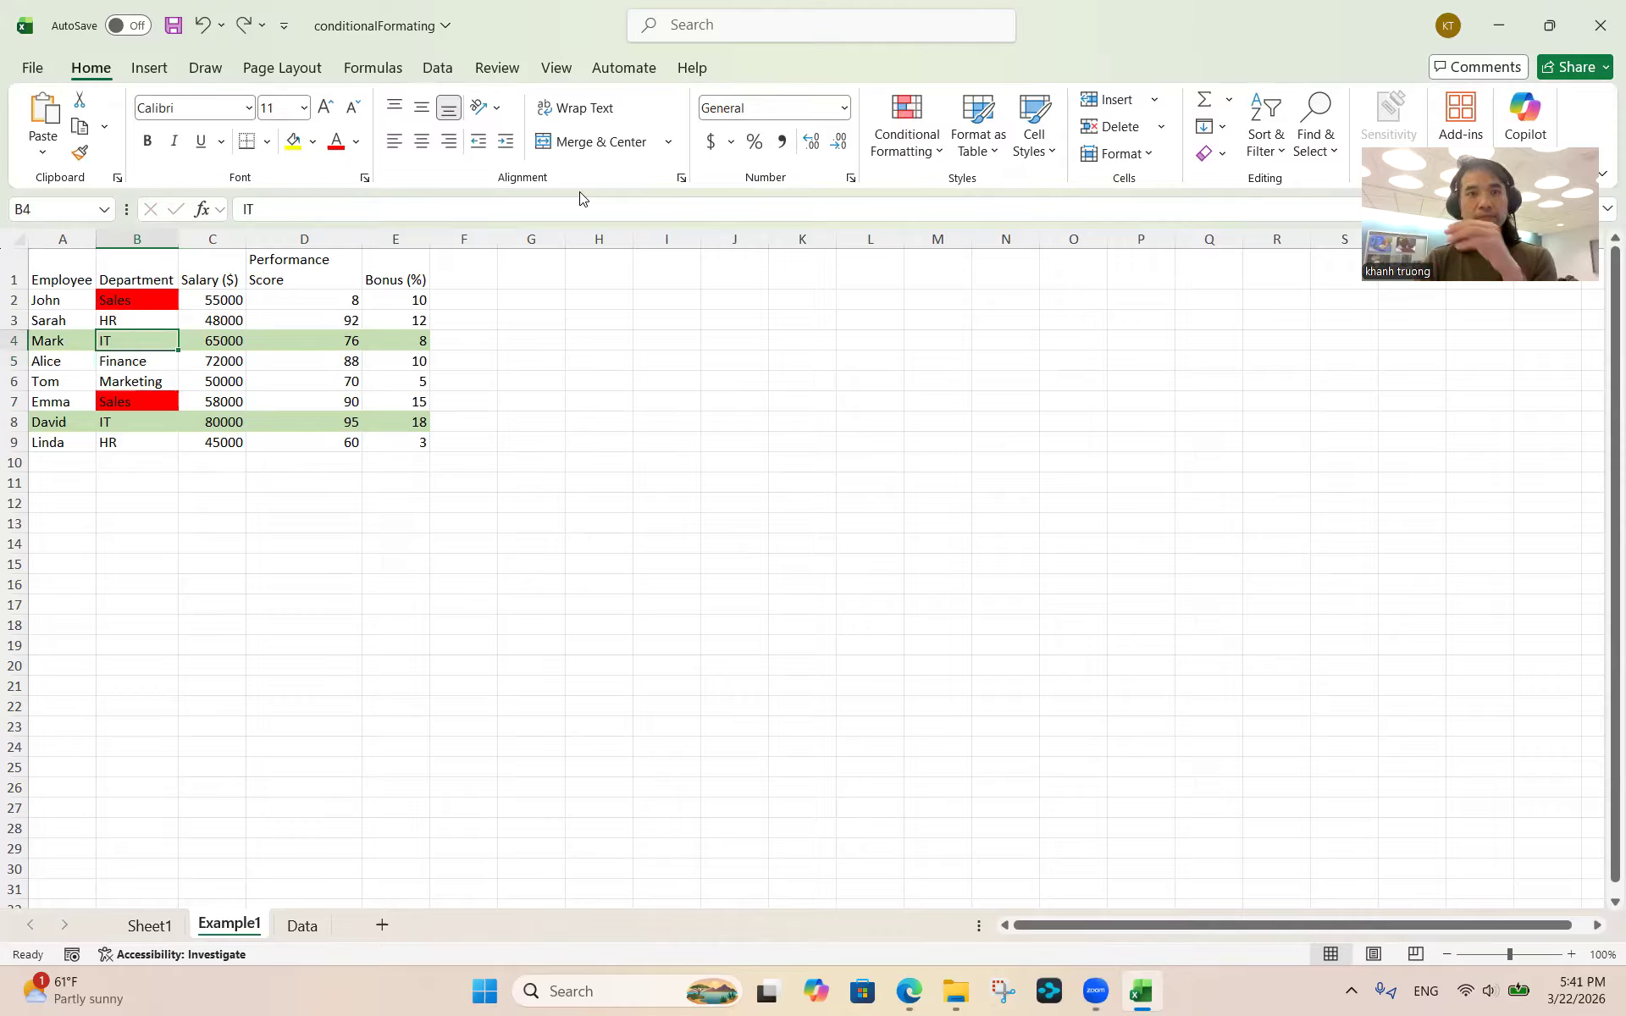
Edit the existing IT formatting rule to use the standard green background fill and apply the change
left_click(935, 149)
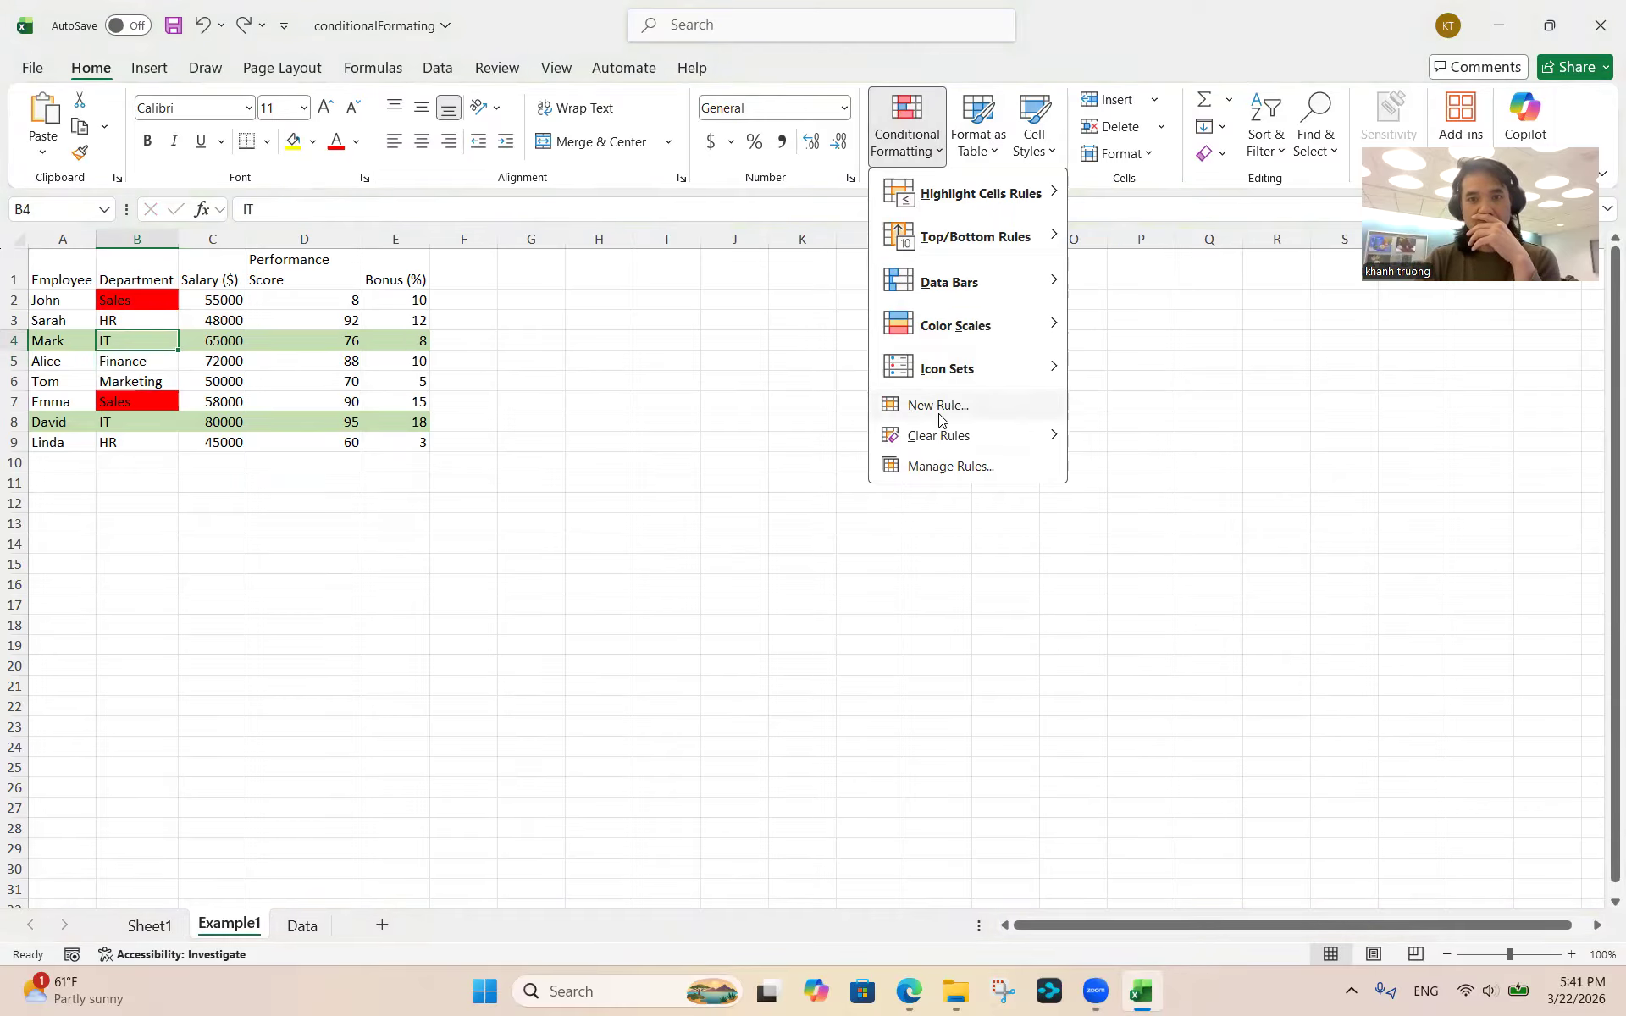
left_click(932, 464)
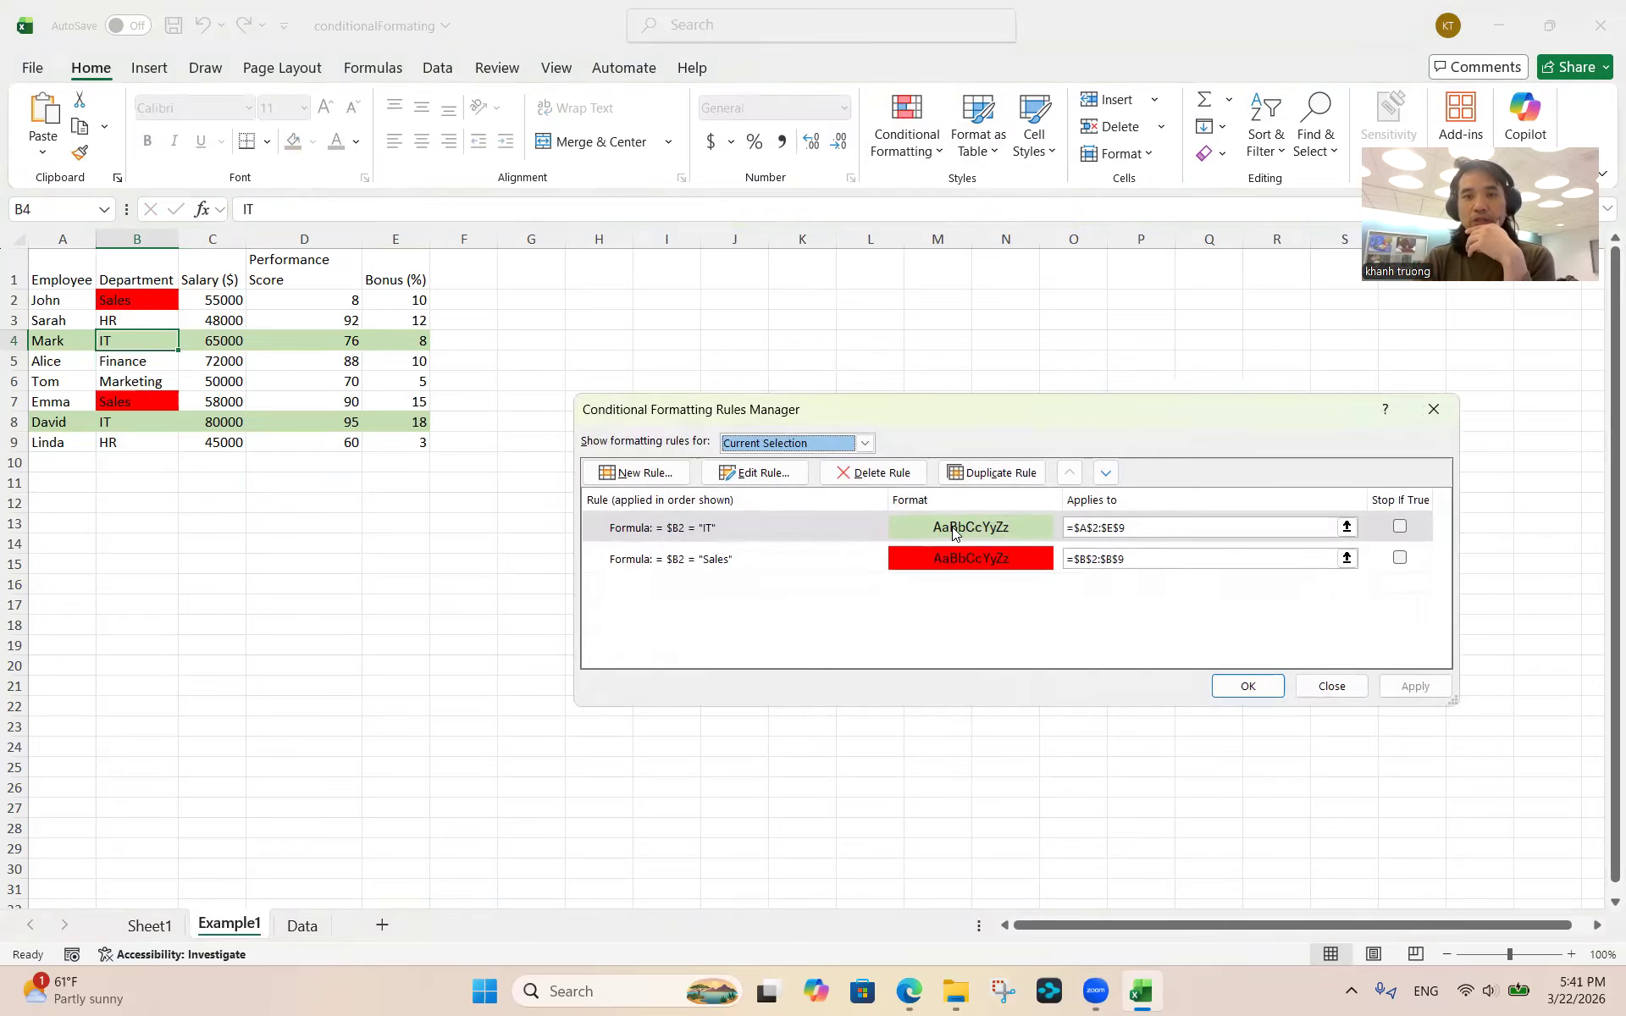
double_click(953, 530)
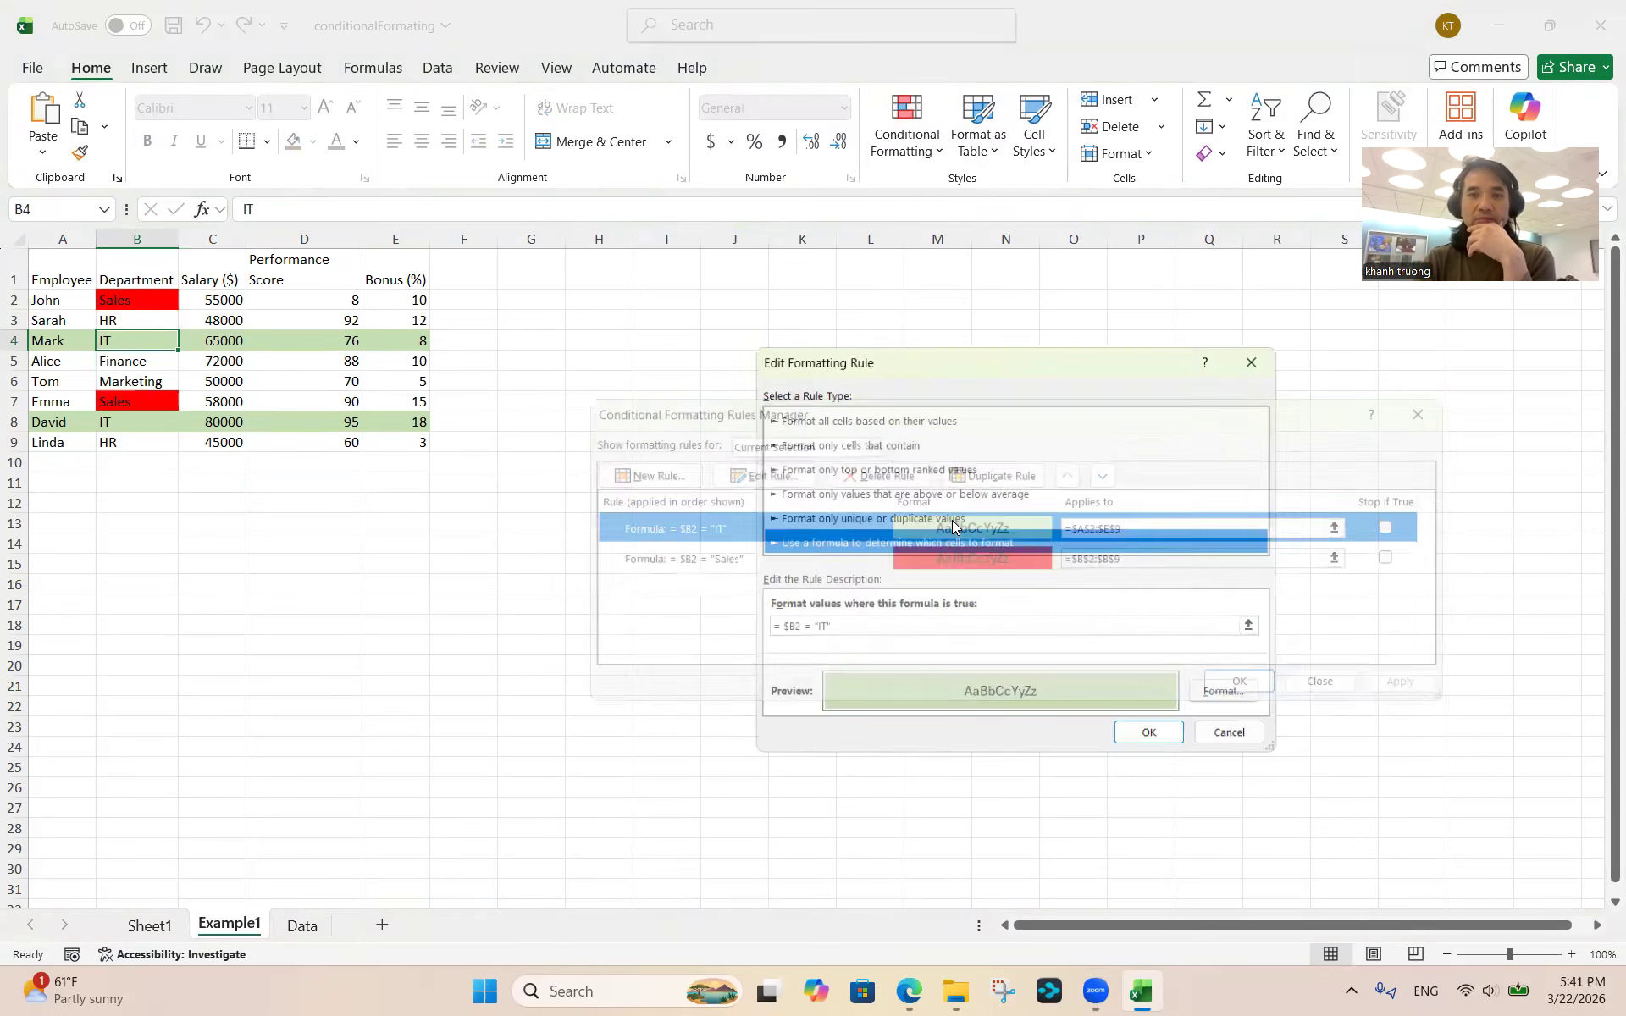
left_click(1225, 698)
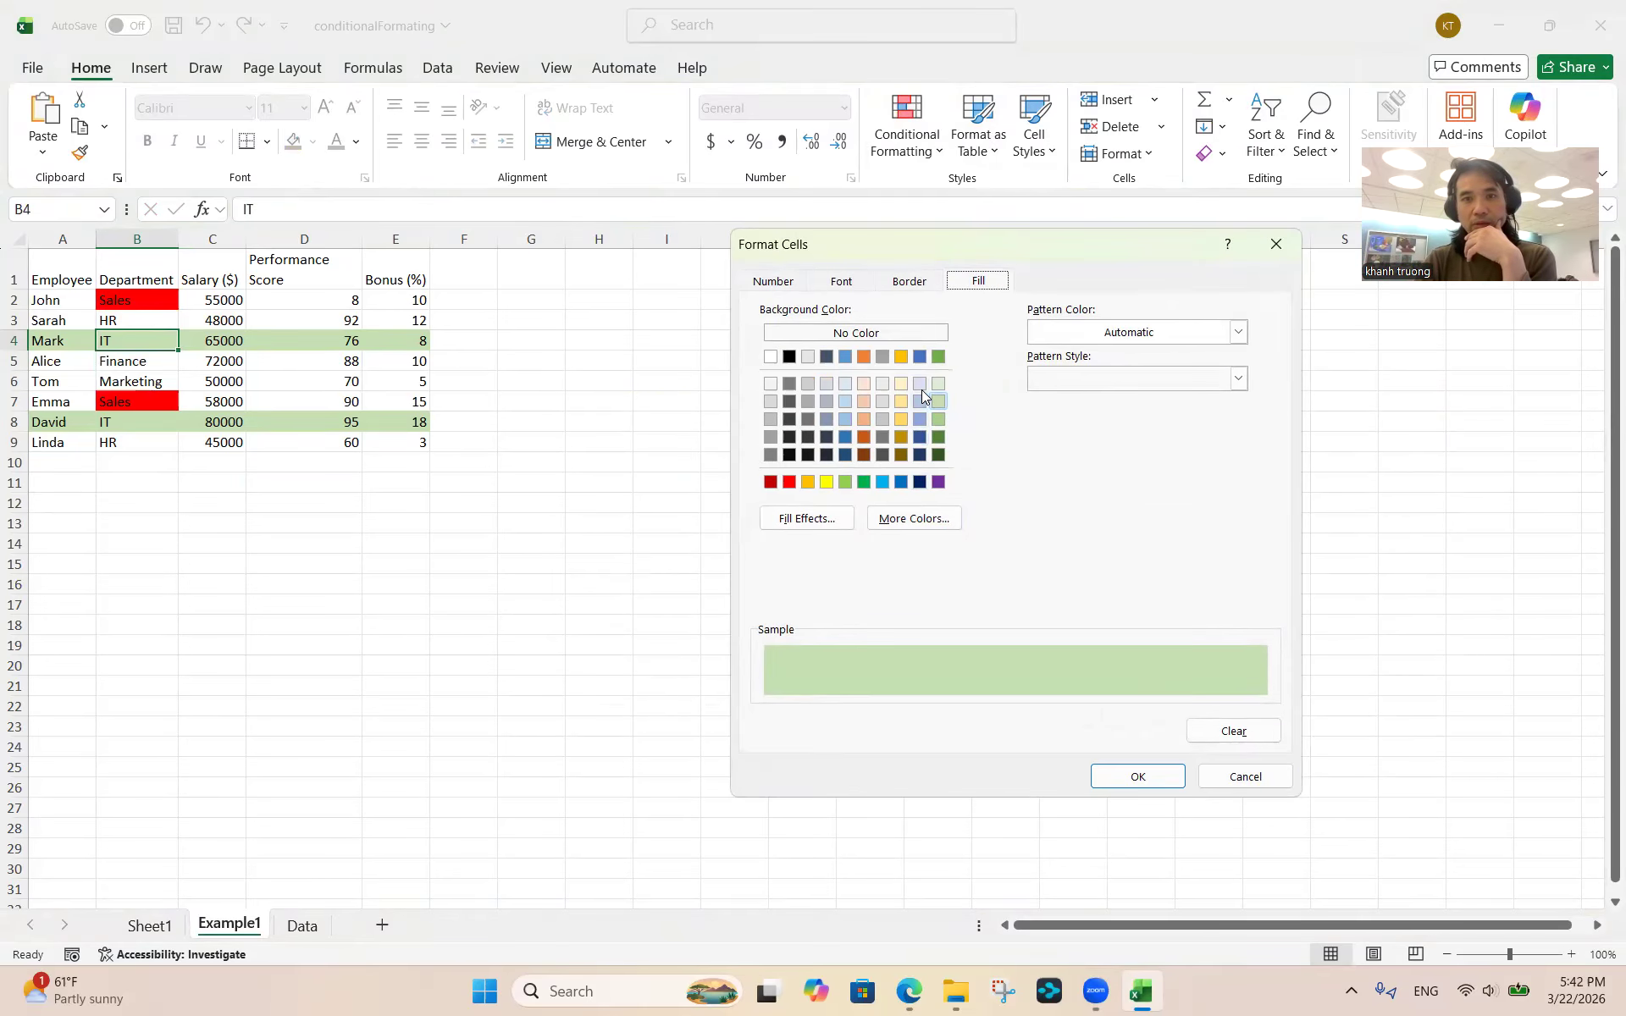
left_click(938, 355)
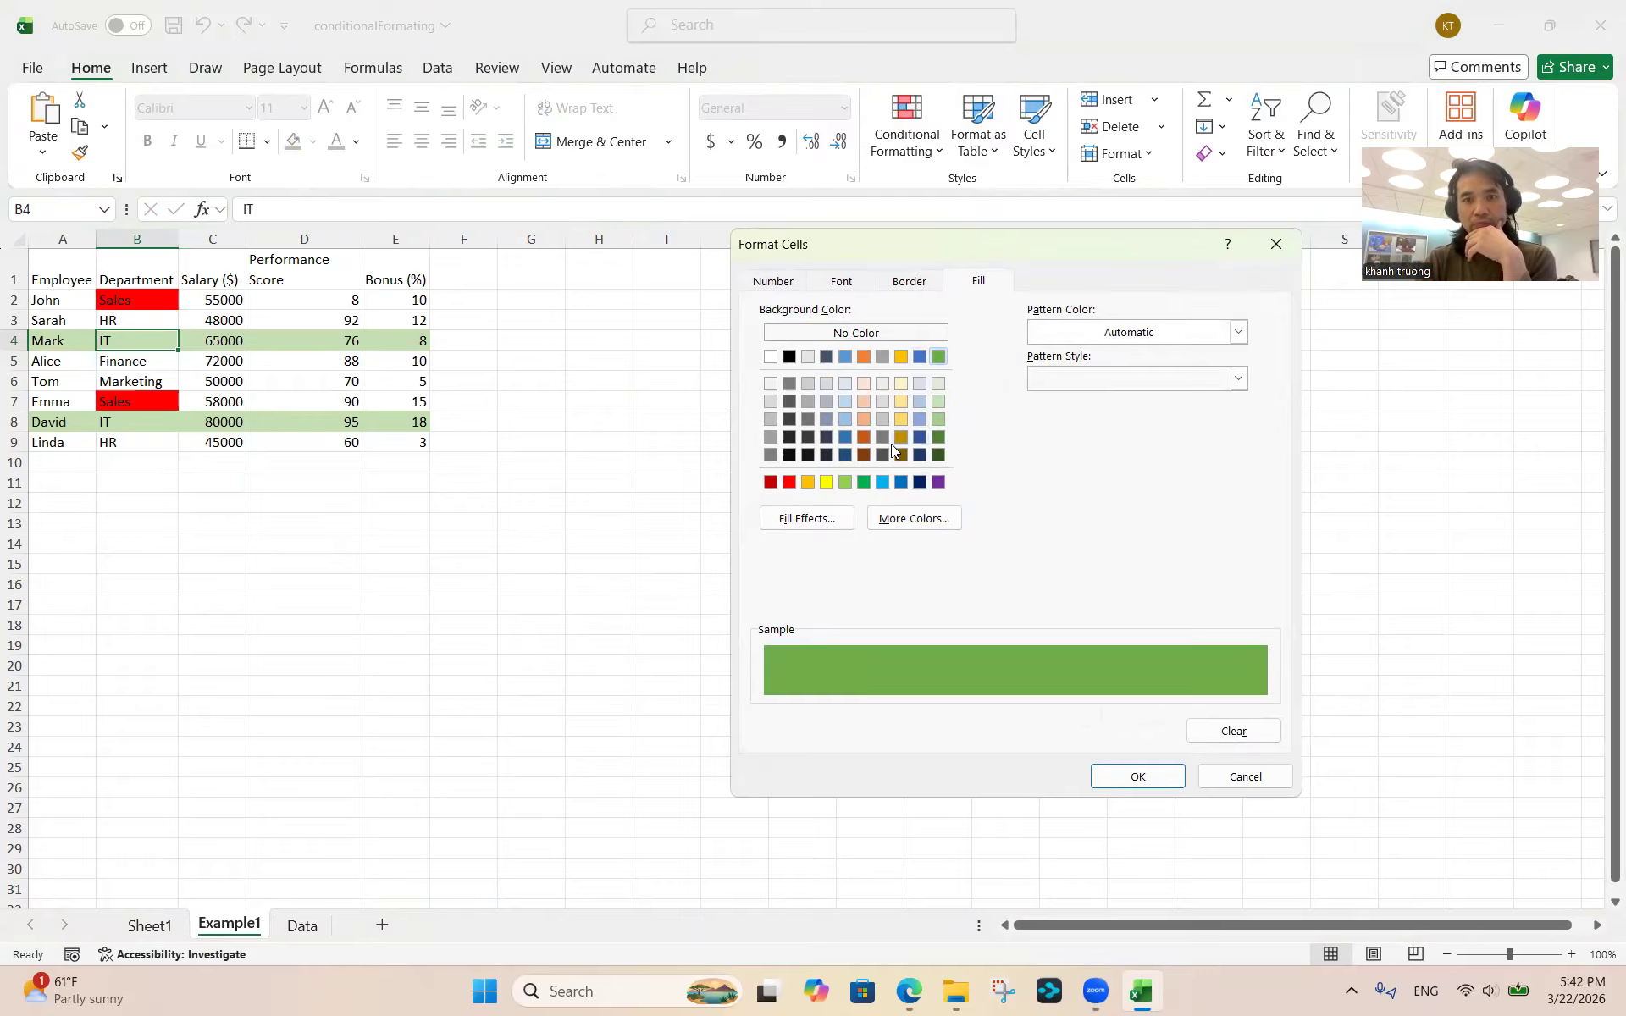
left_click(863, 482)
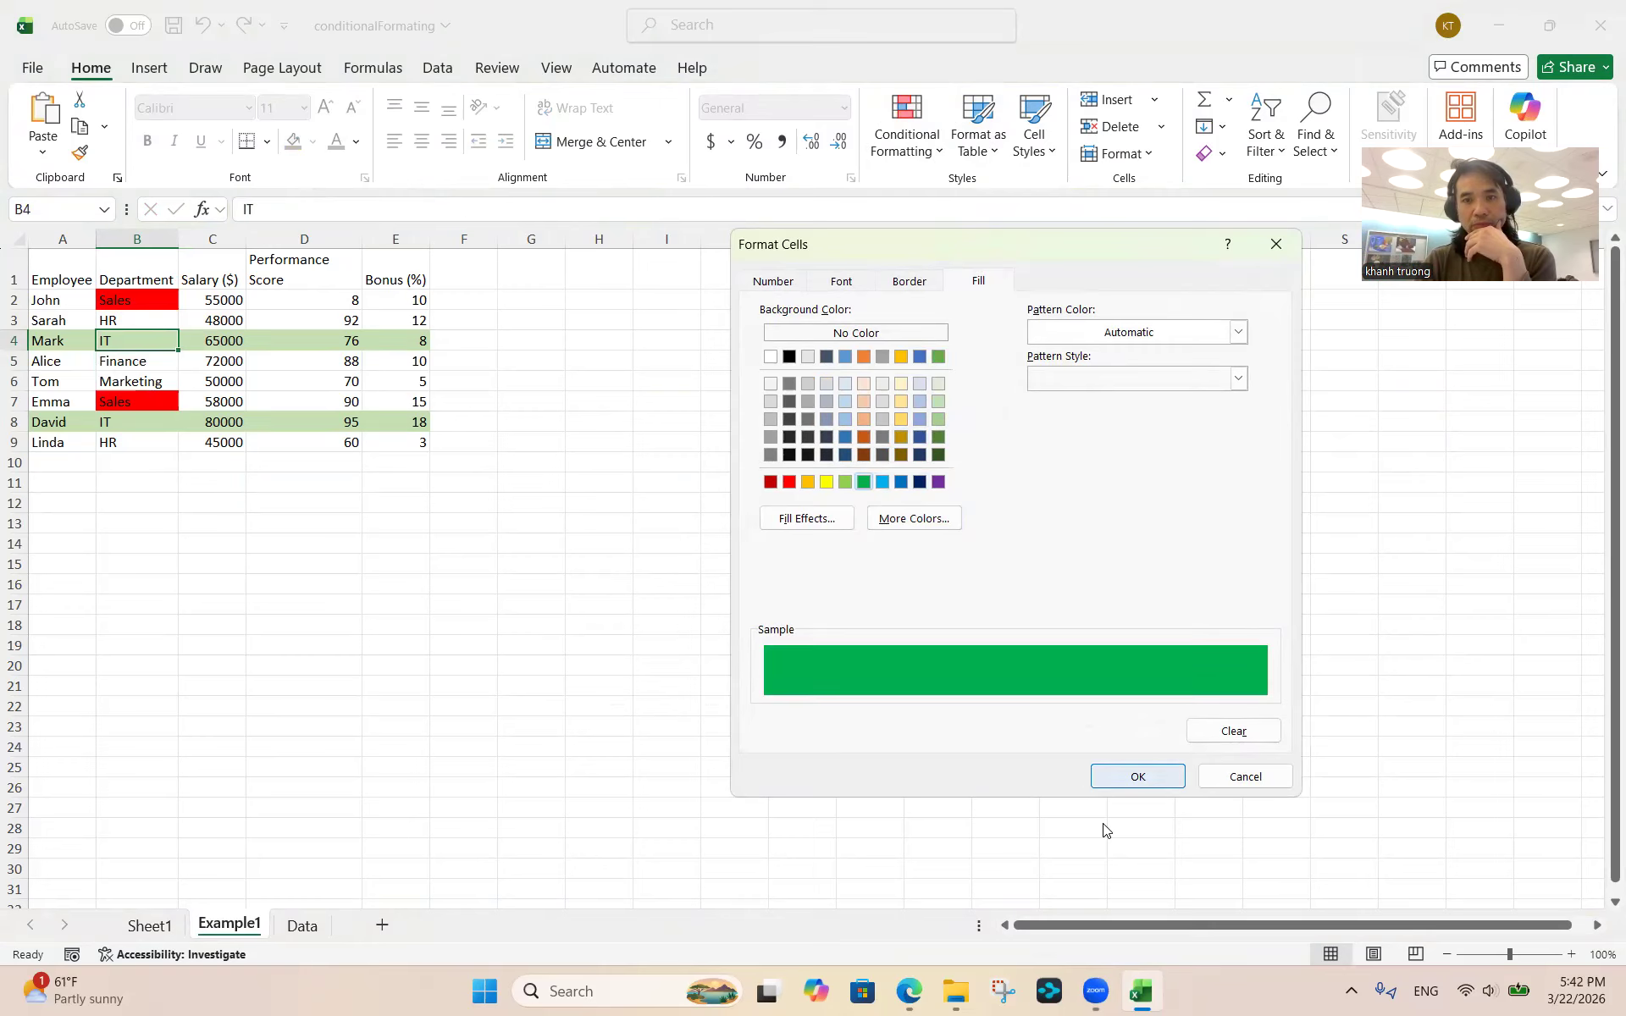
left_click(1118, 778)
left_click(1154, 740)
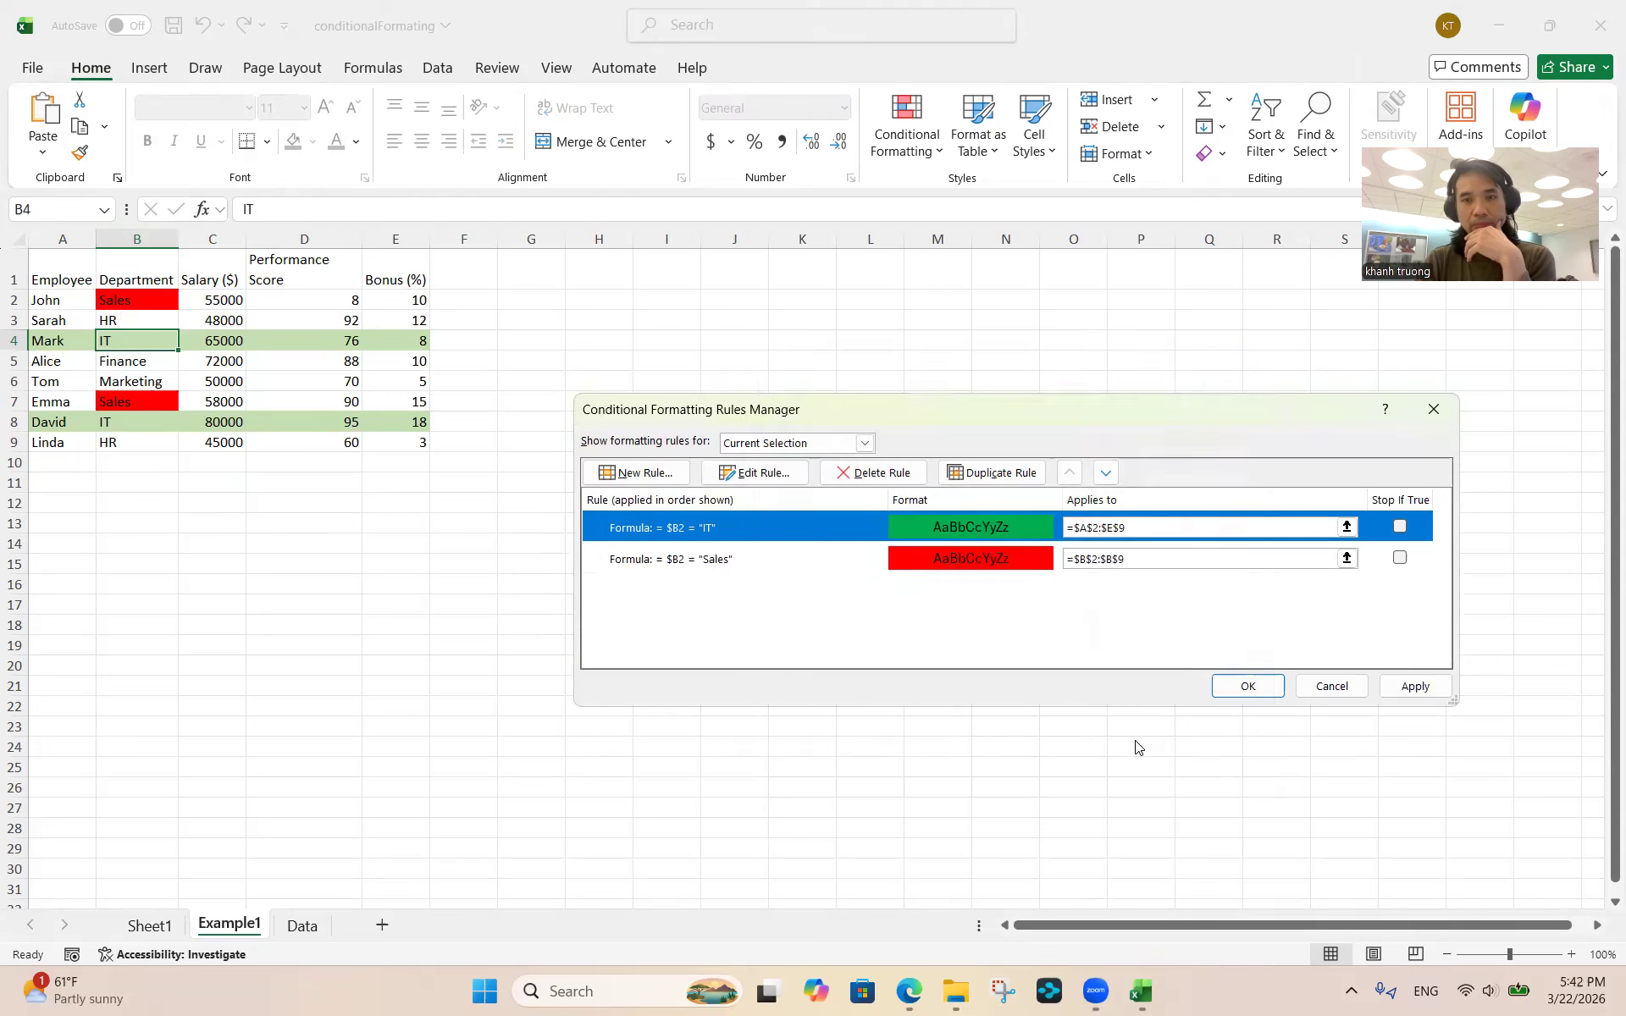
left_click(1409, 688)
left_click(1250, 686)
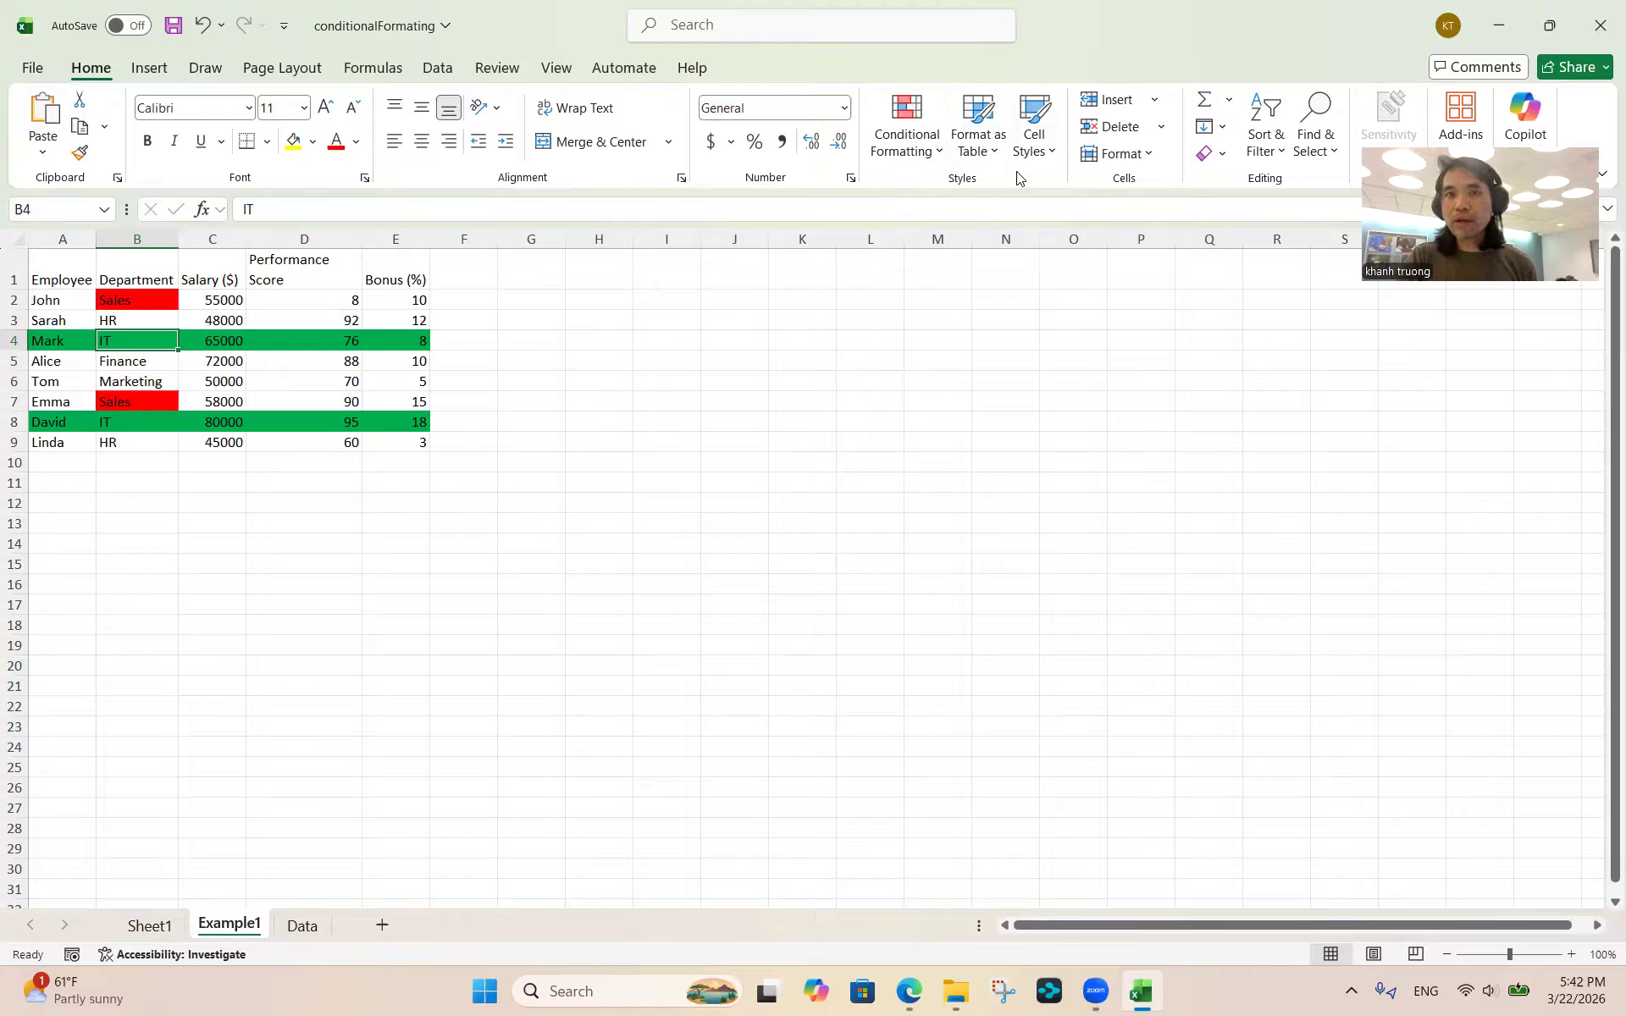
left_click(928, 156)
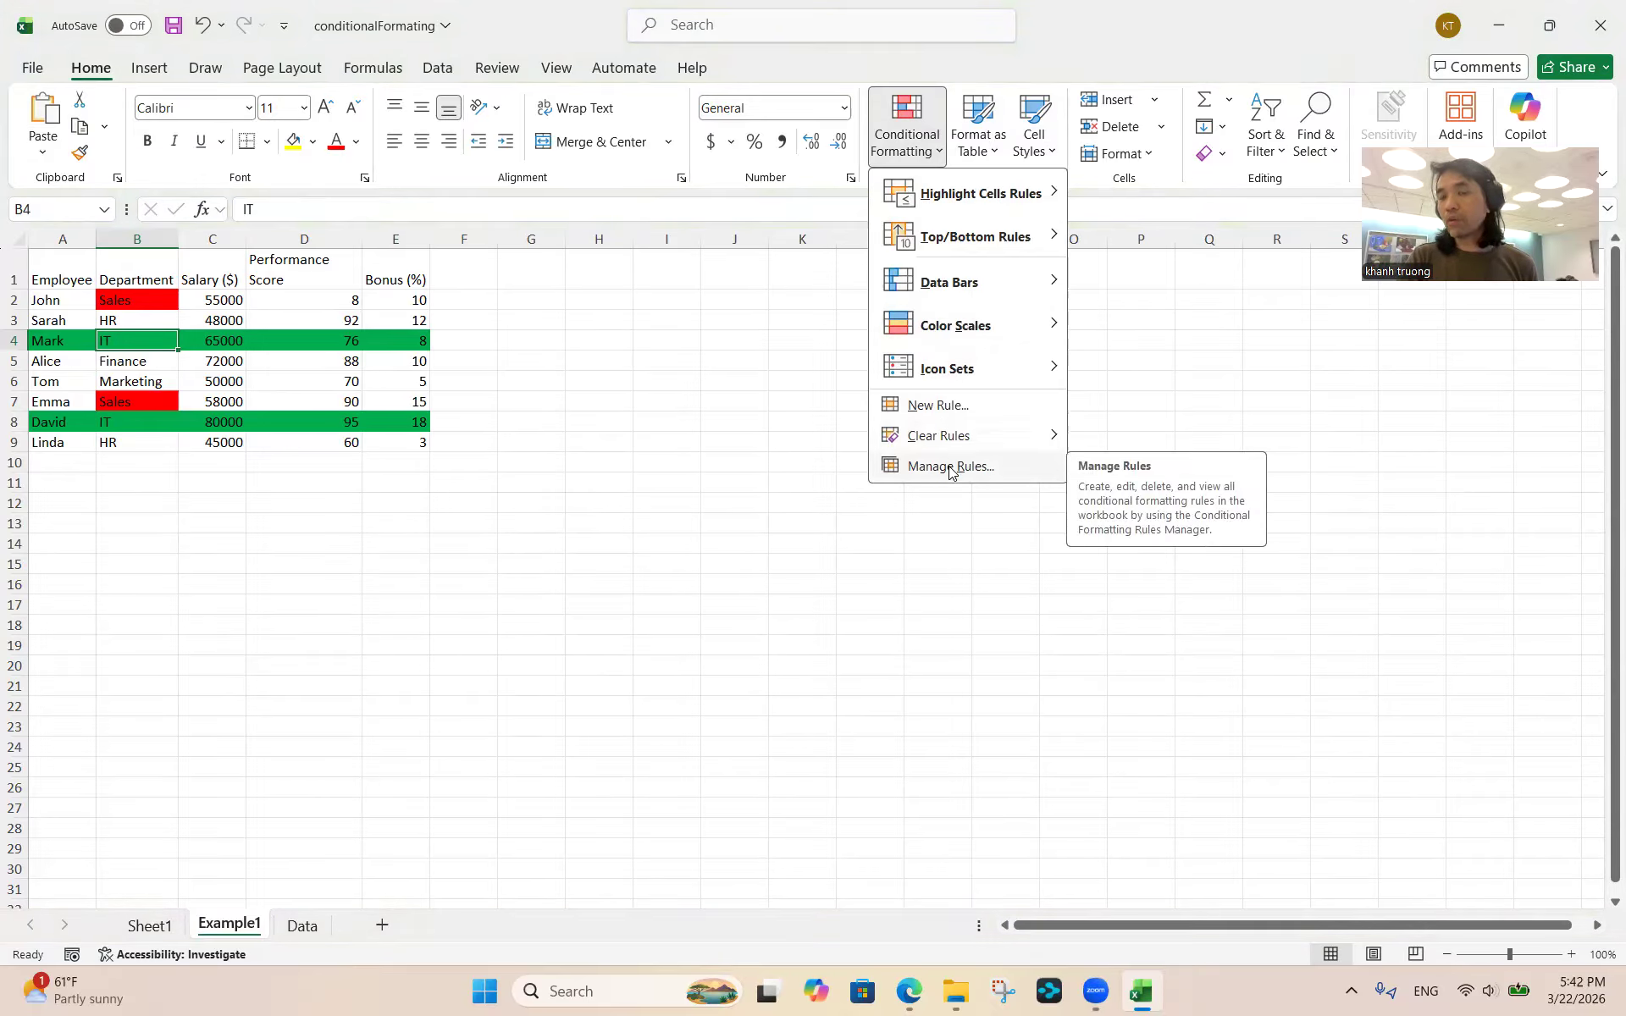
mouse_move(973, 446)
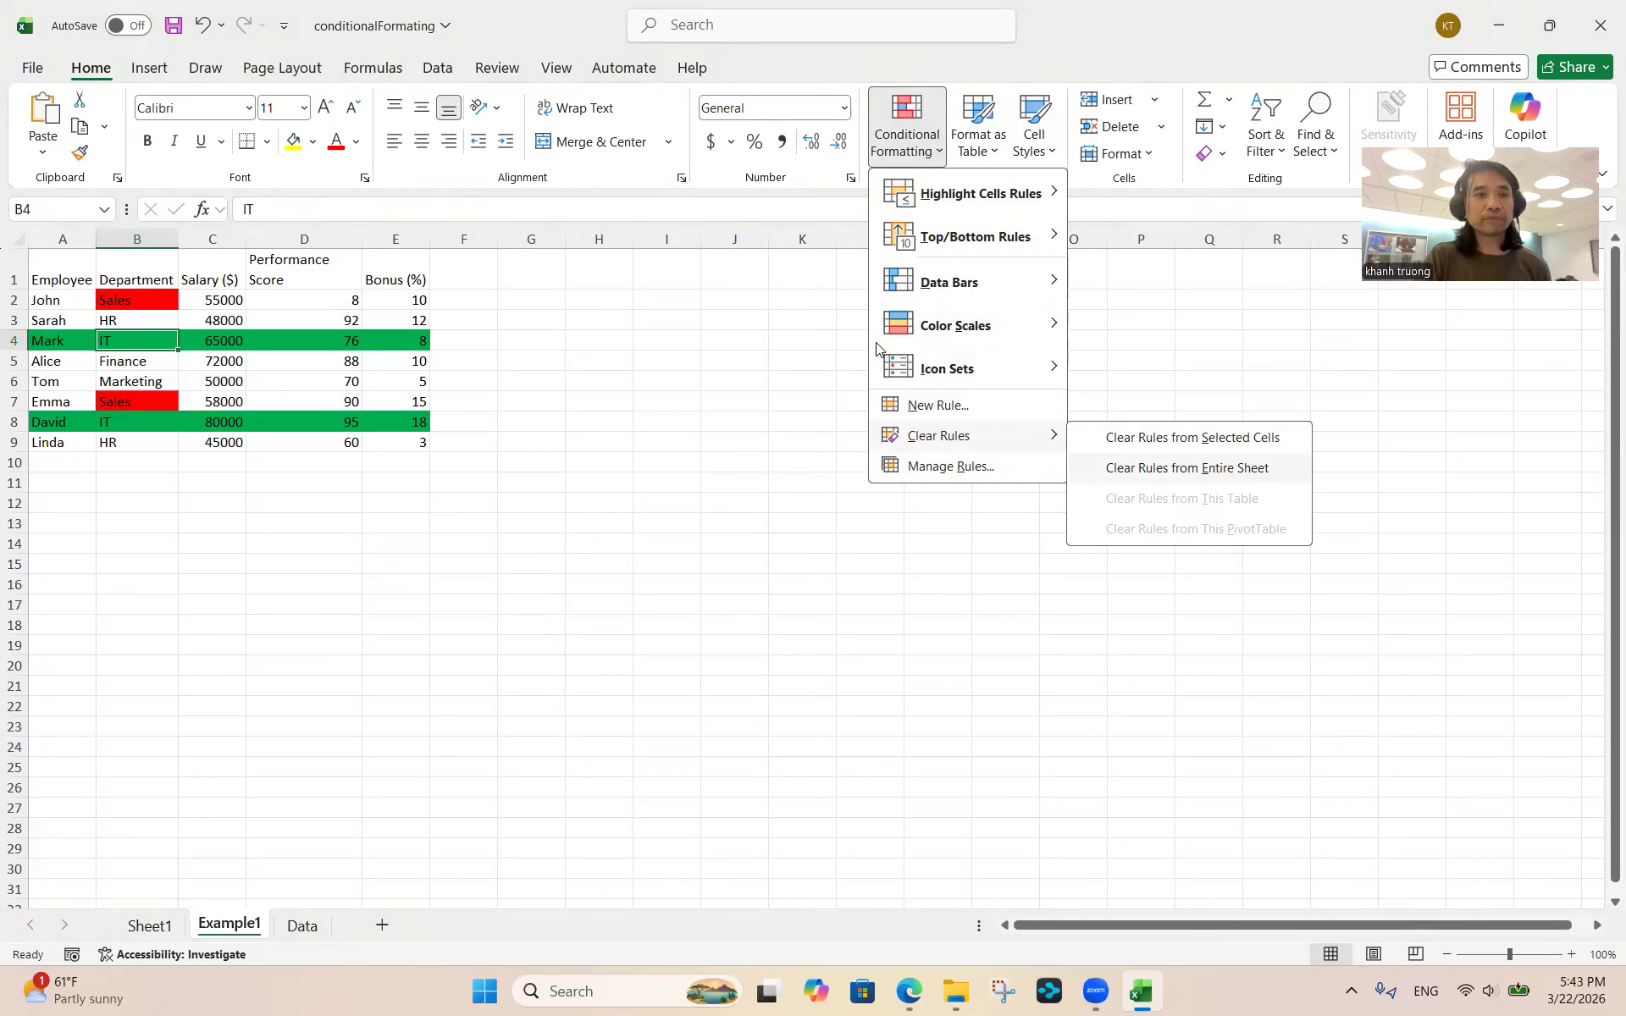
left_click(551, 372)
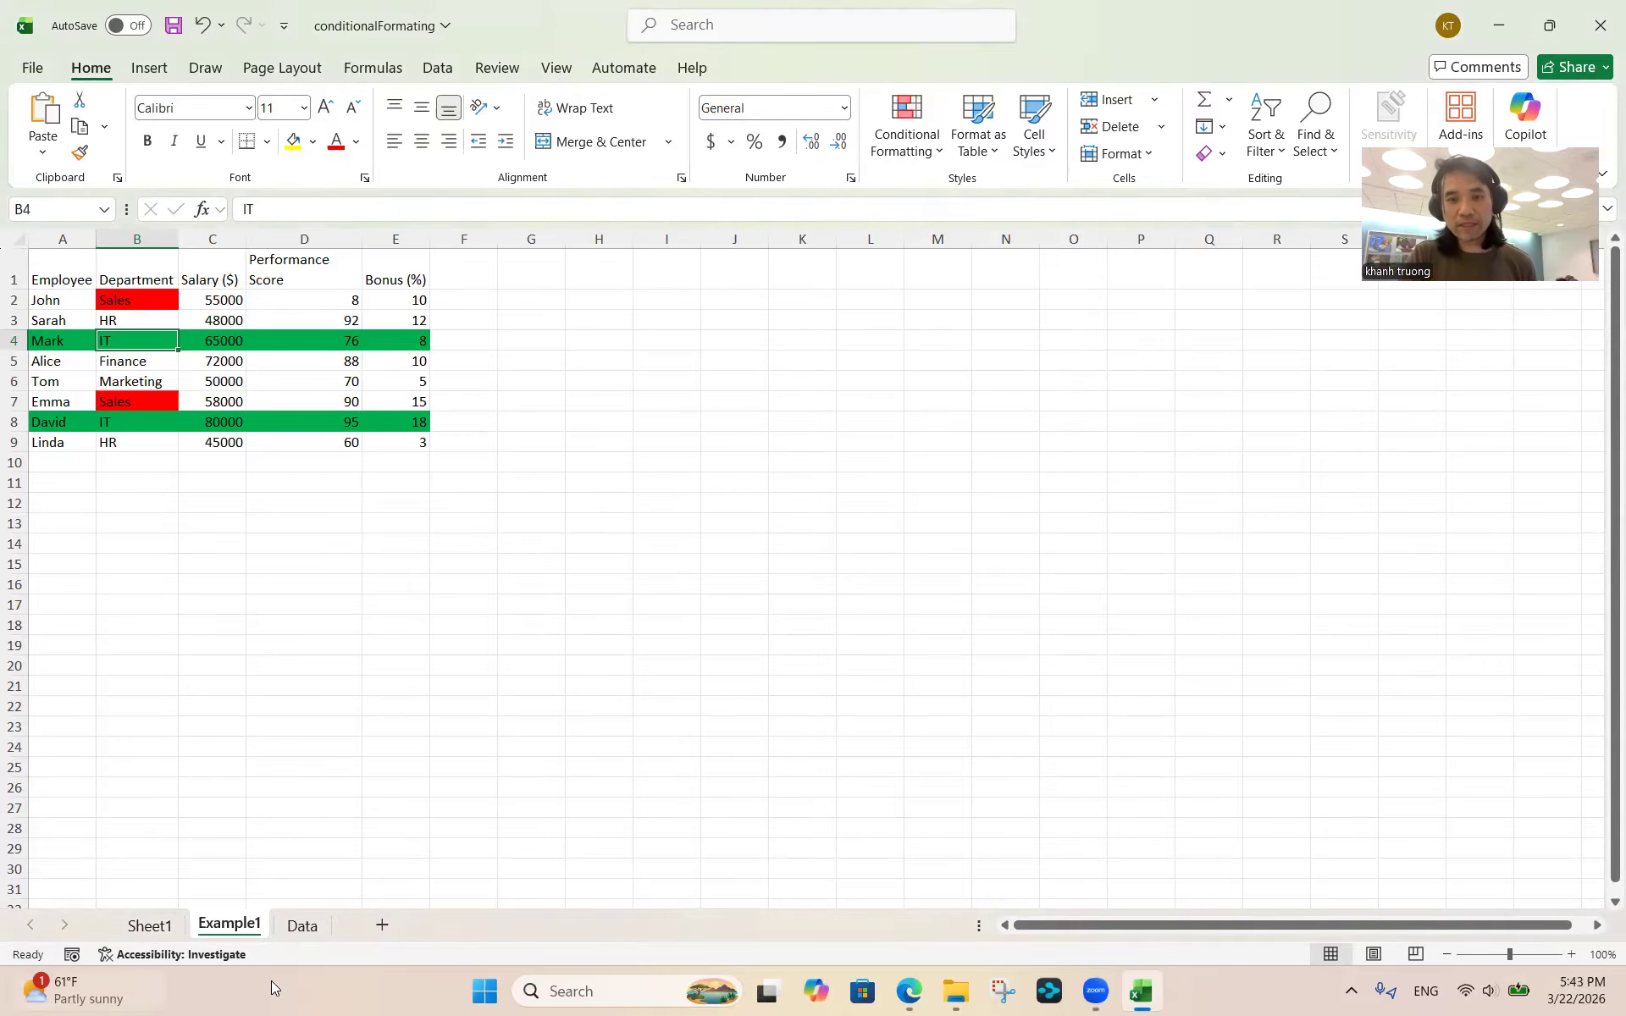
Switch to File Explorer, open the Book47Bed_testing workbook from the WEEK2 folder and dismiss the add-in notice
mouse_move(908, 989)
left_click(881, 898)
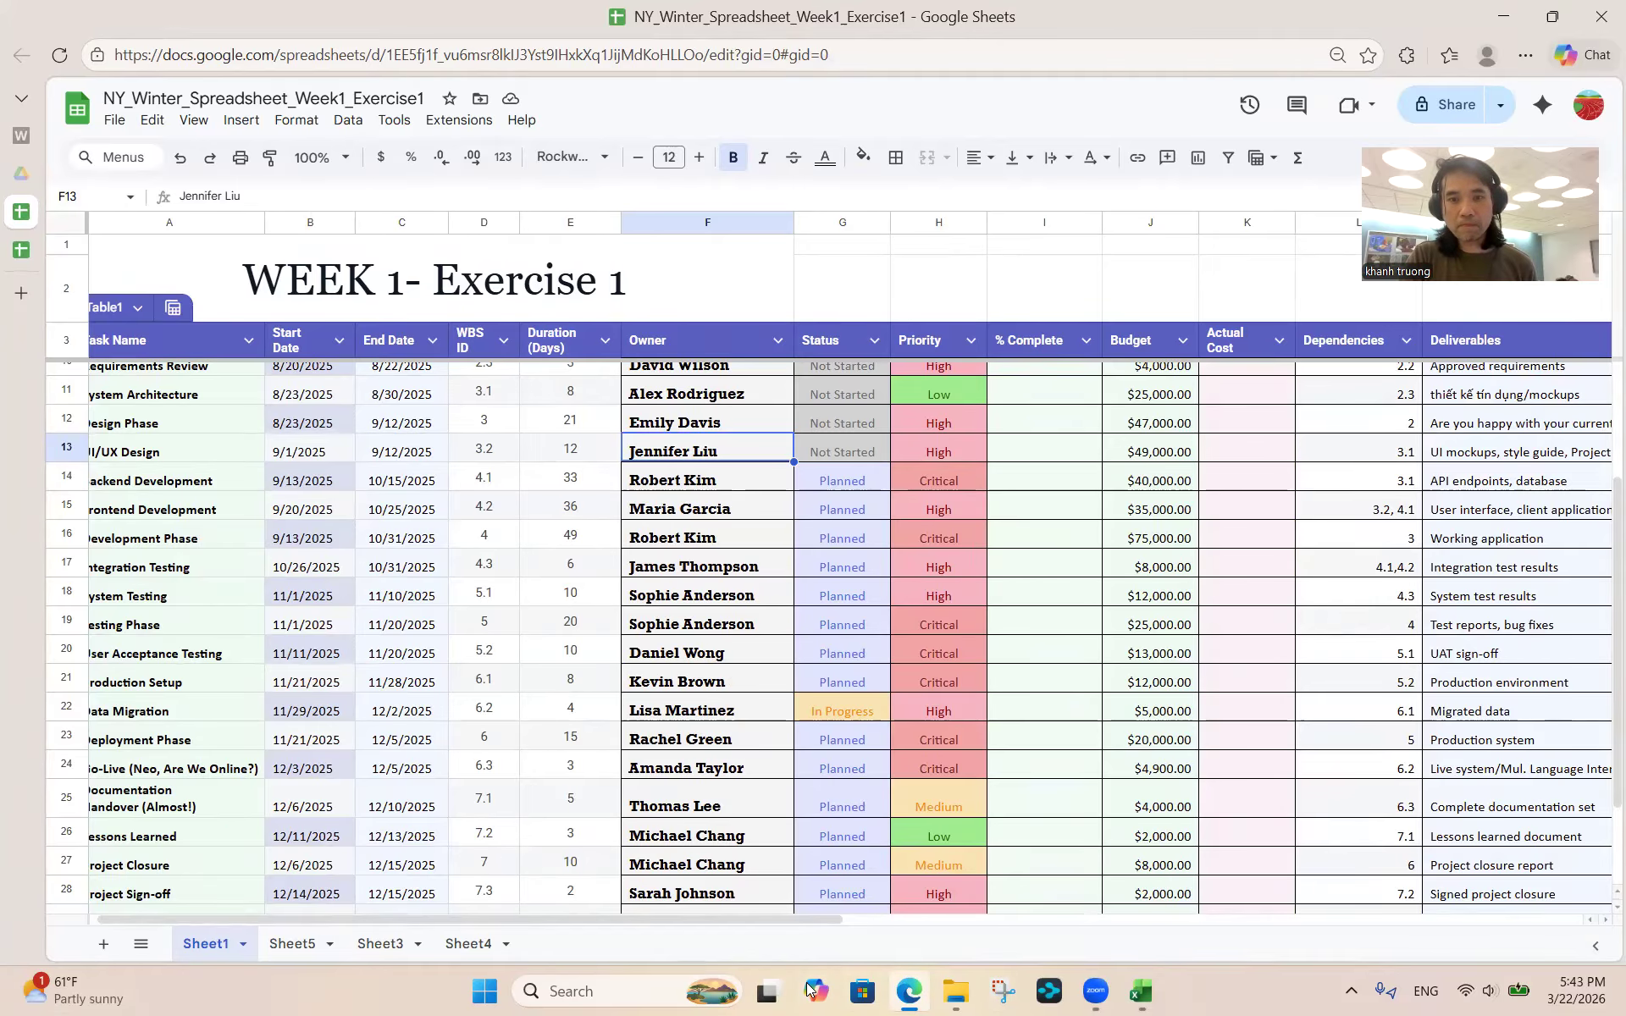
mouse_move(949, 995)
left_click(959, 869)
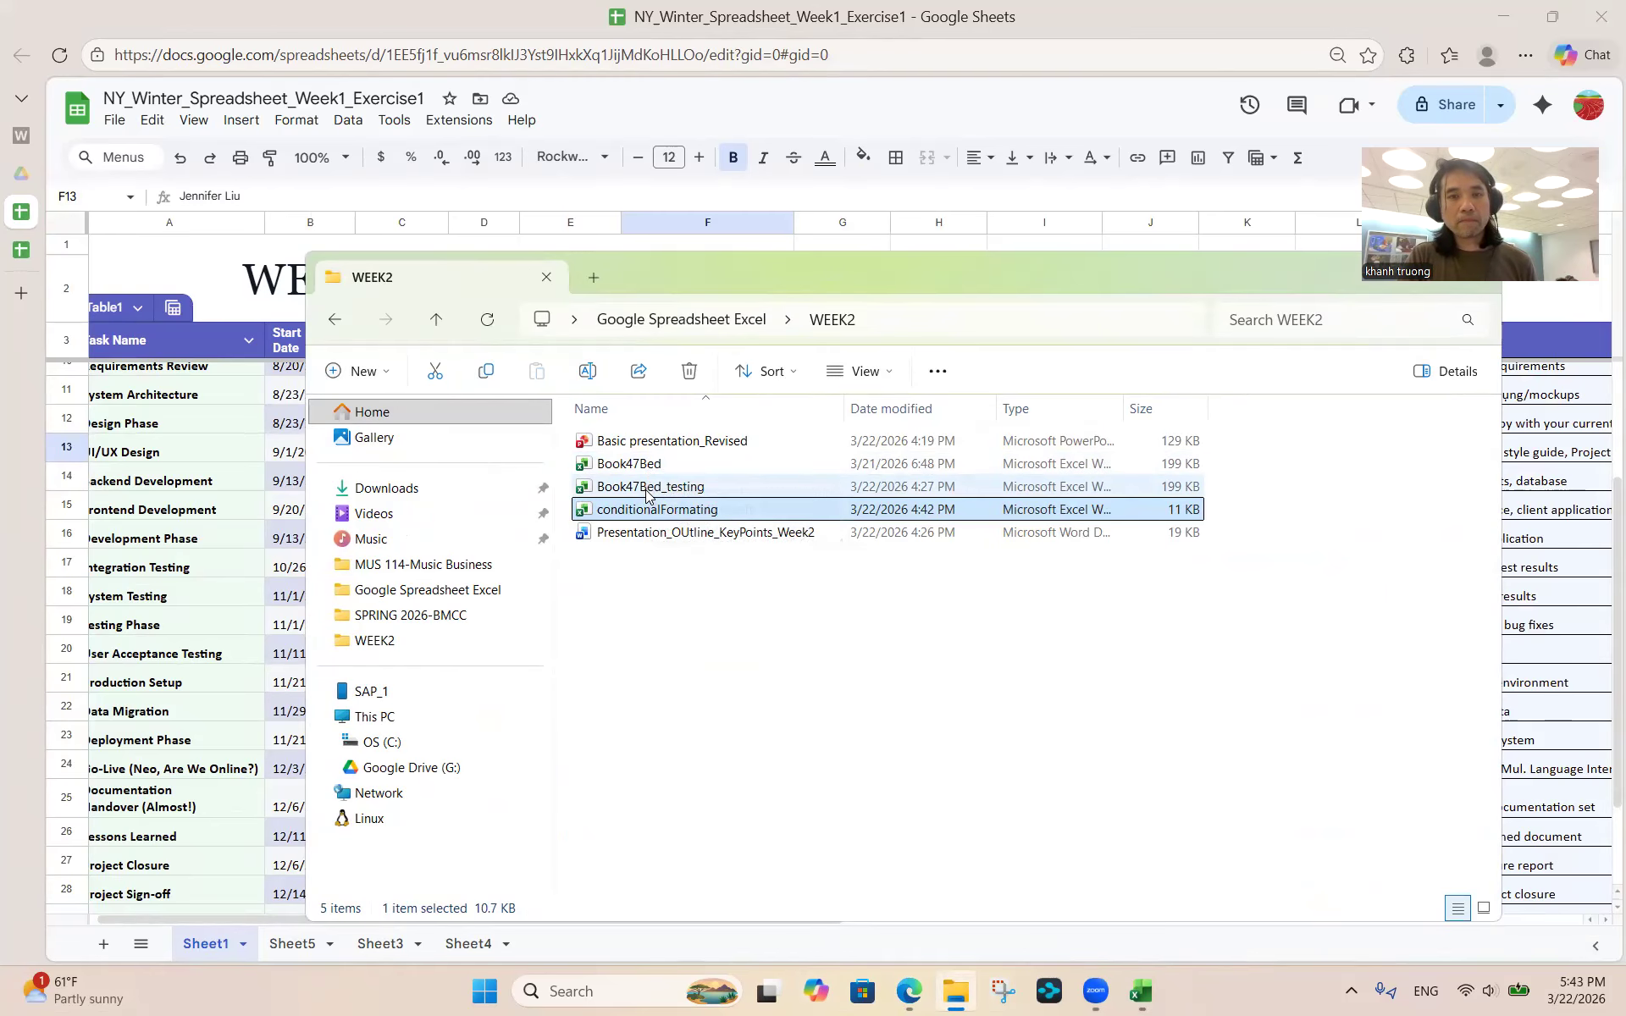
double_click(649, 492)
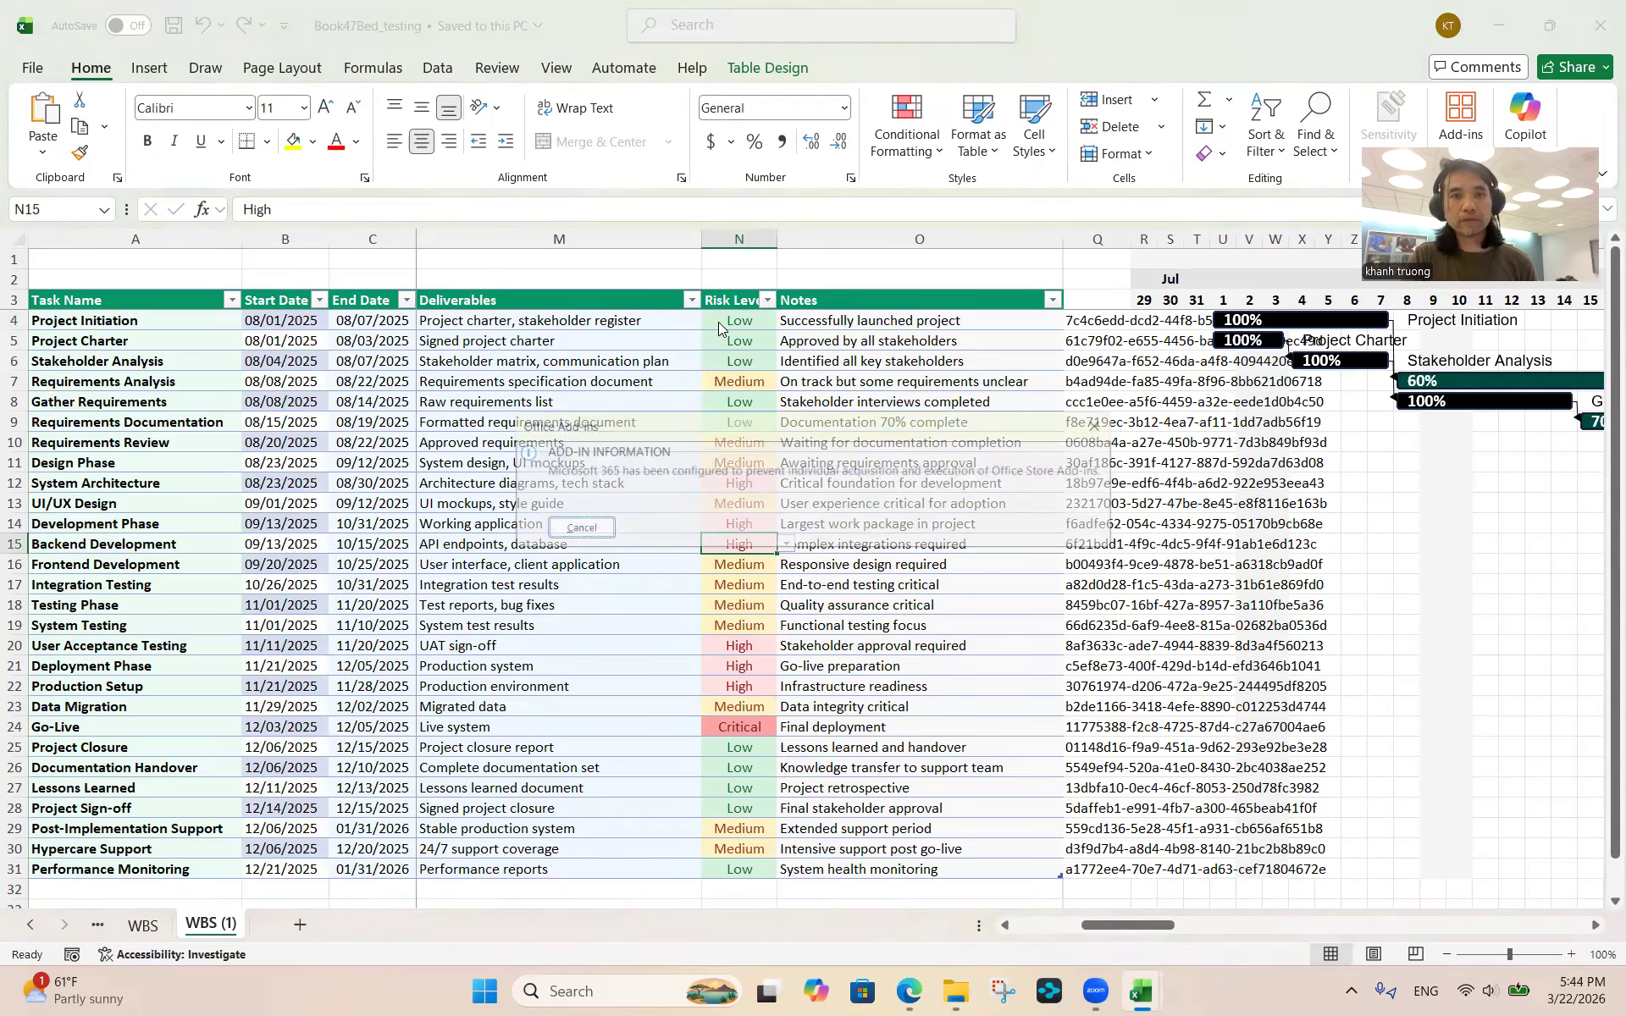
left_click(562, 531)
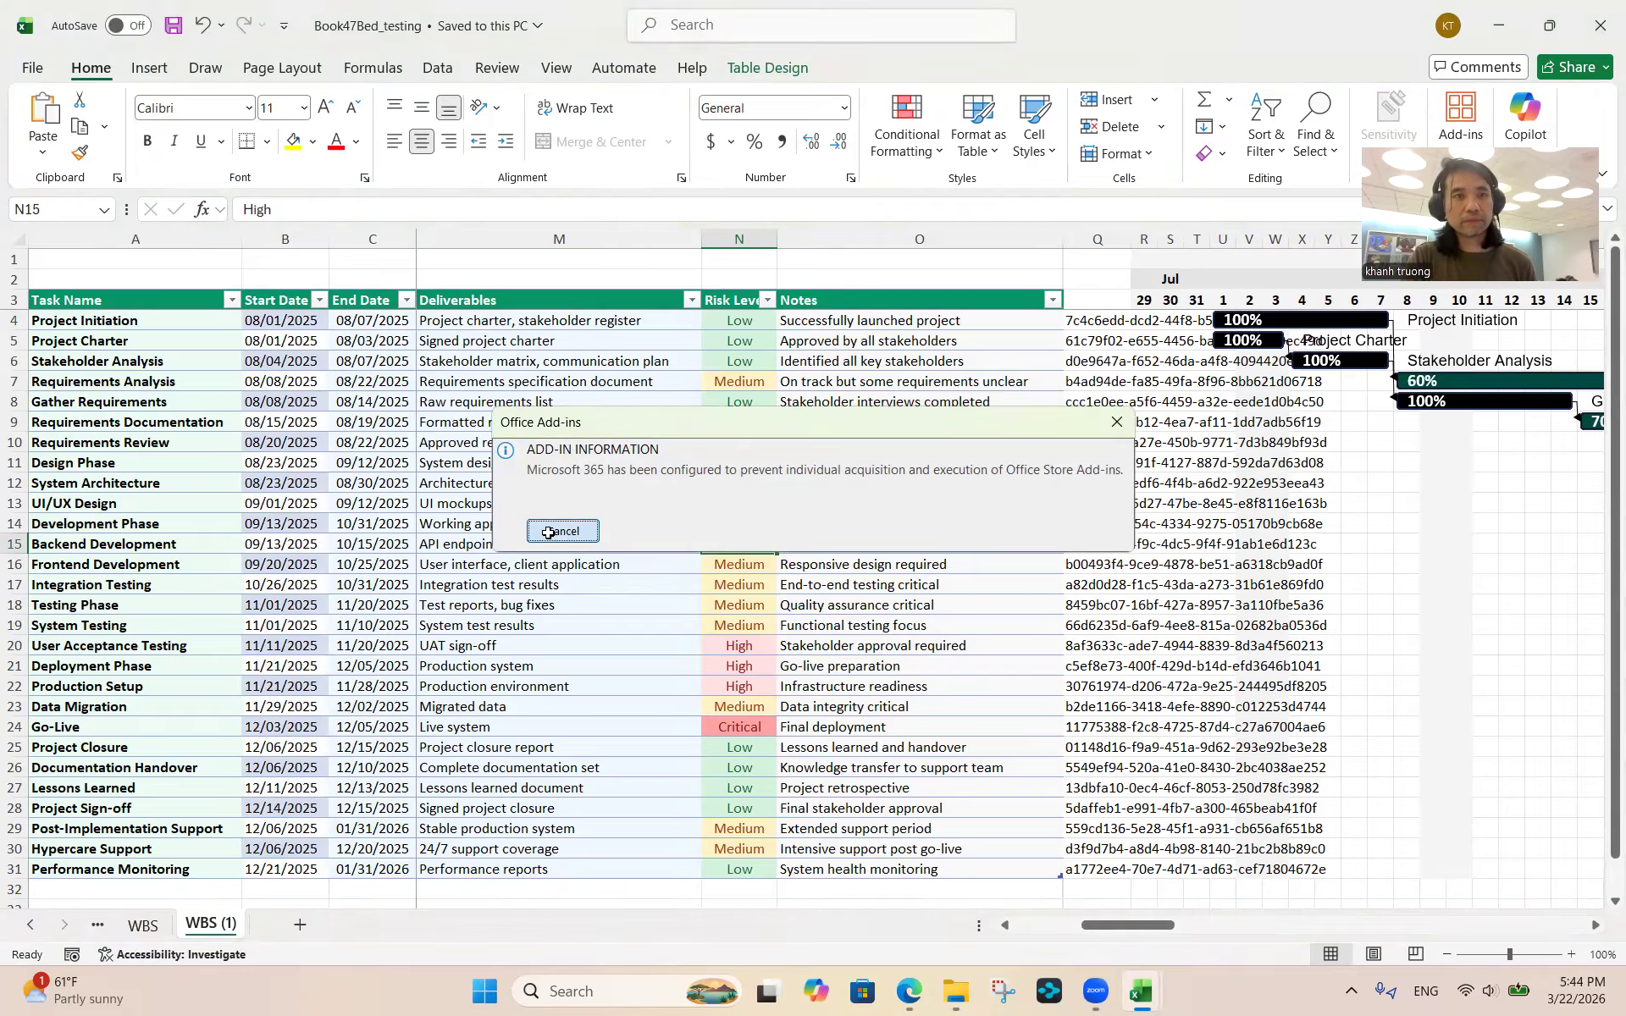
Set the status of the Project Initiation task in cell G4 to Not Started
scroll(570, 485, "left", 10)
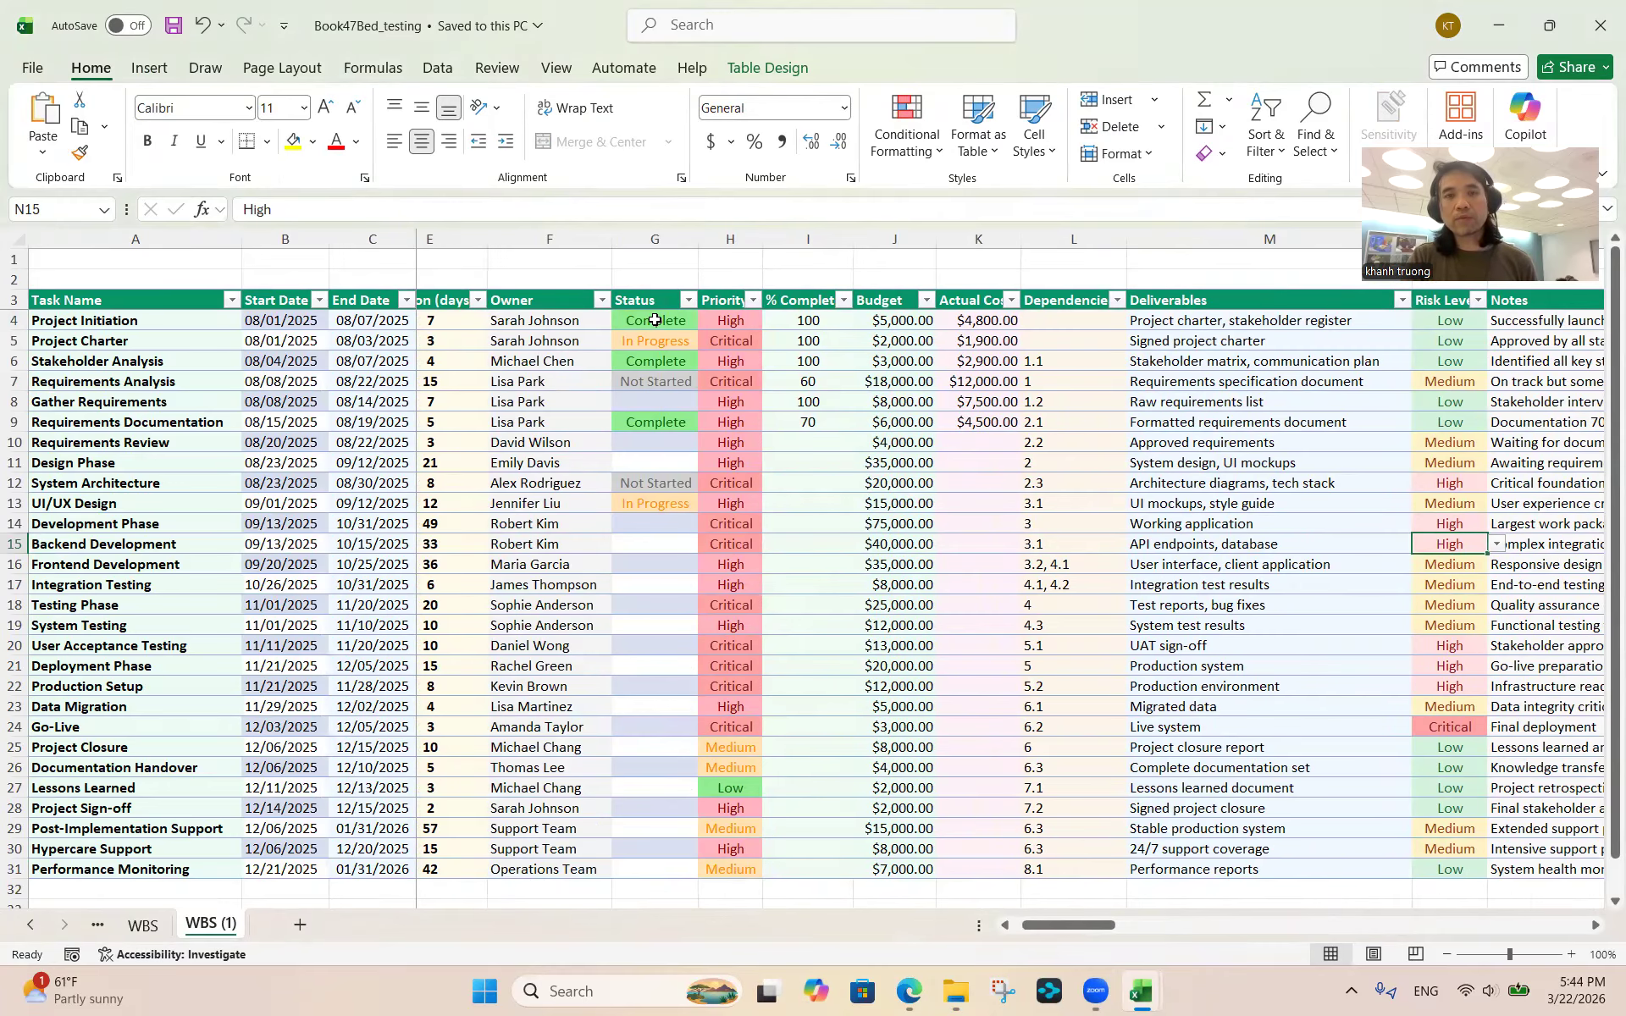
left_click(655, 320)
left_click(707, 320)
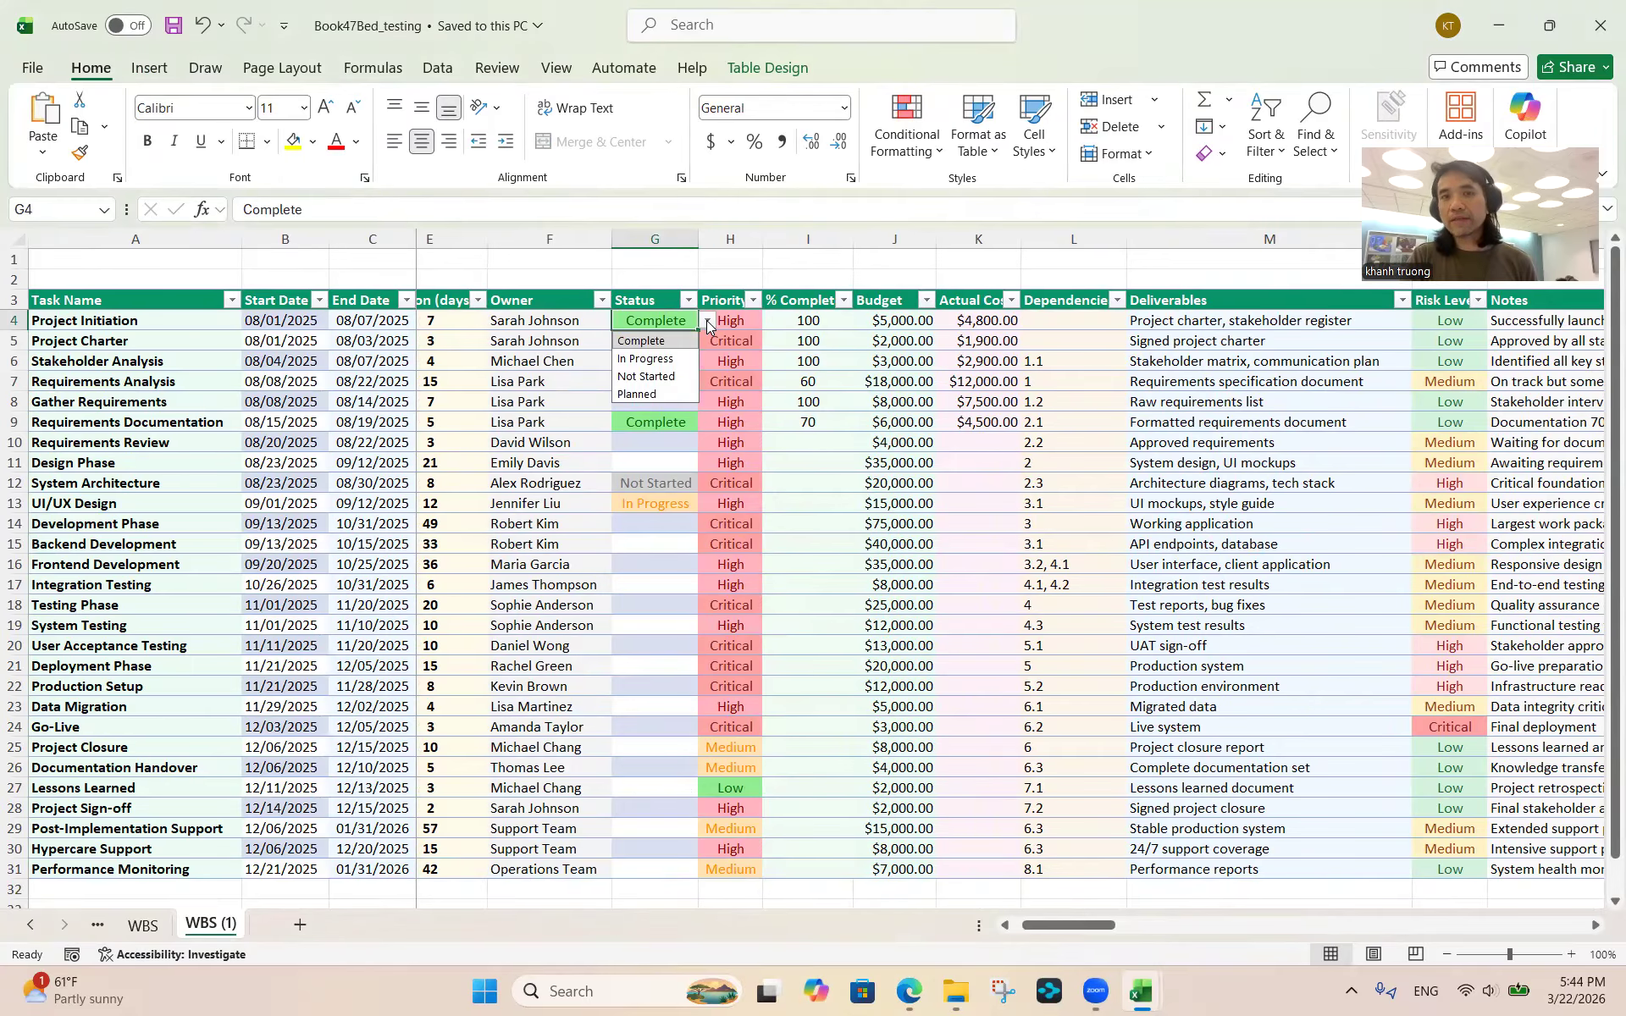
left_click(650, 377)
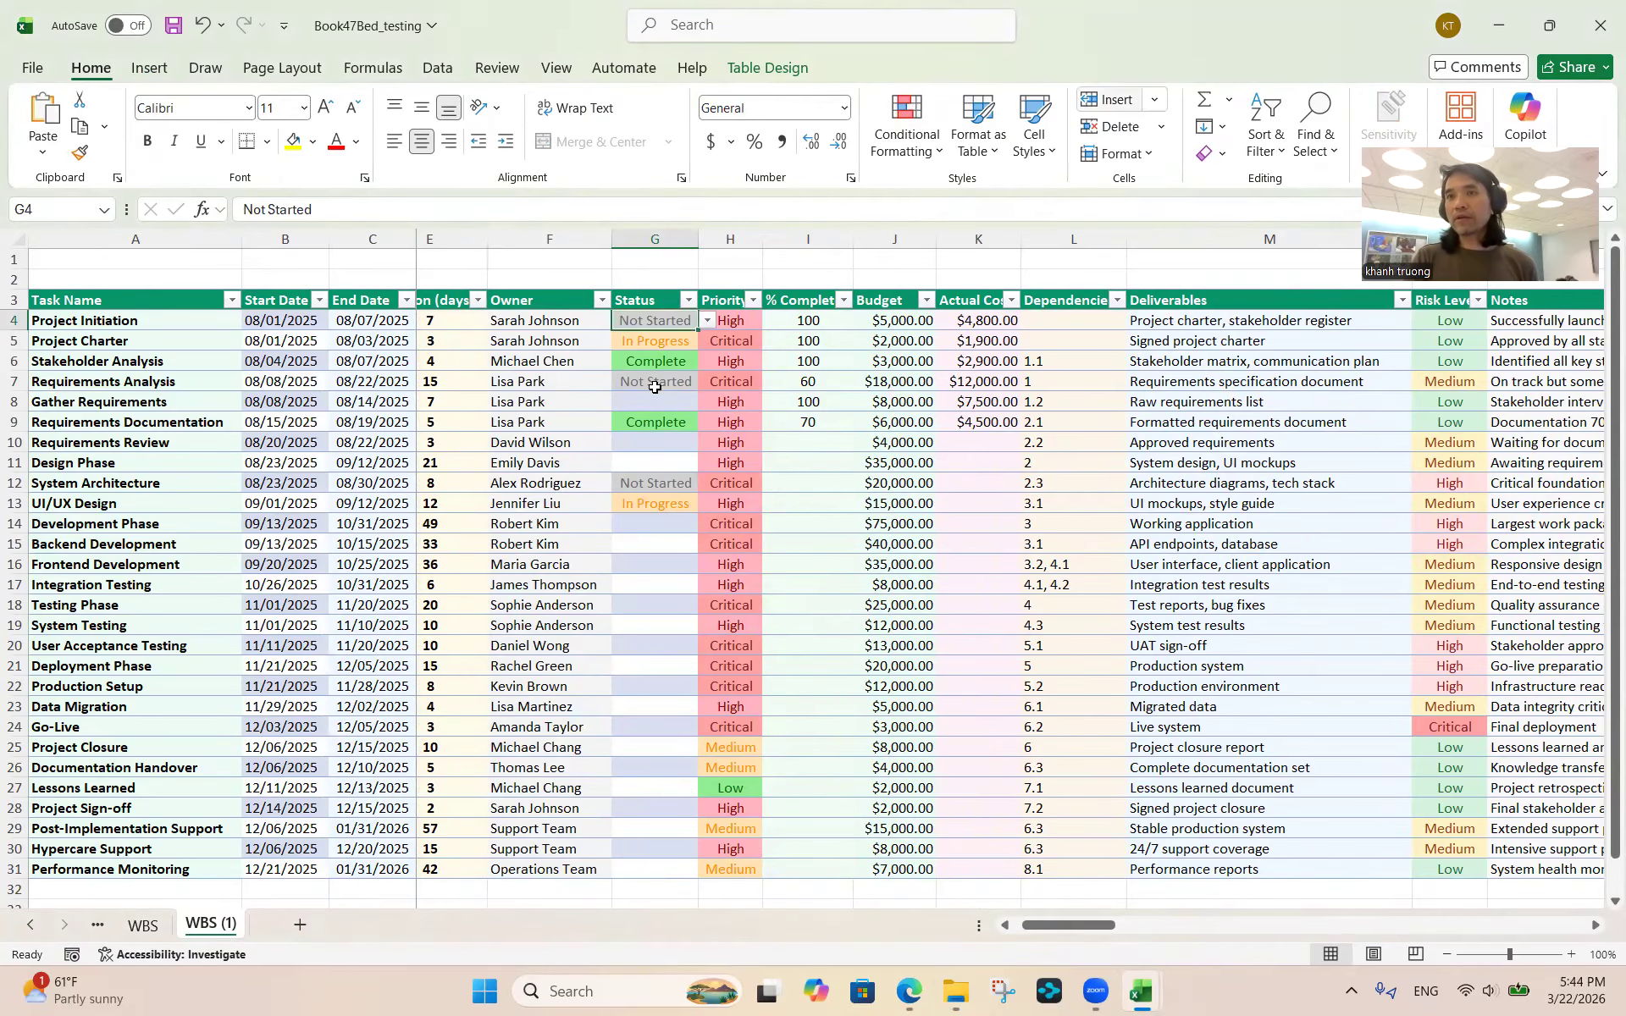
Return to the conditionalFormating workbook and select the empty header cell F1 beside Bonus (%)
left_click(1499, 26)
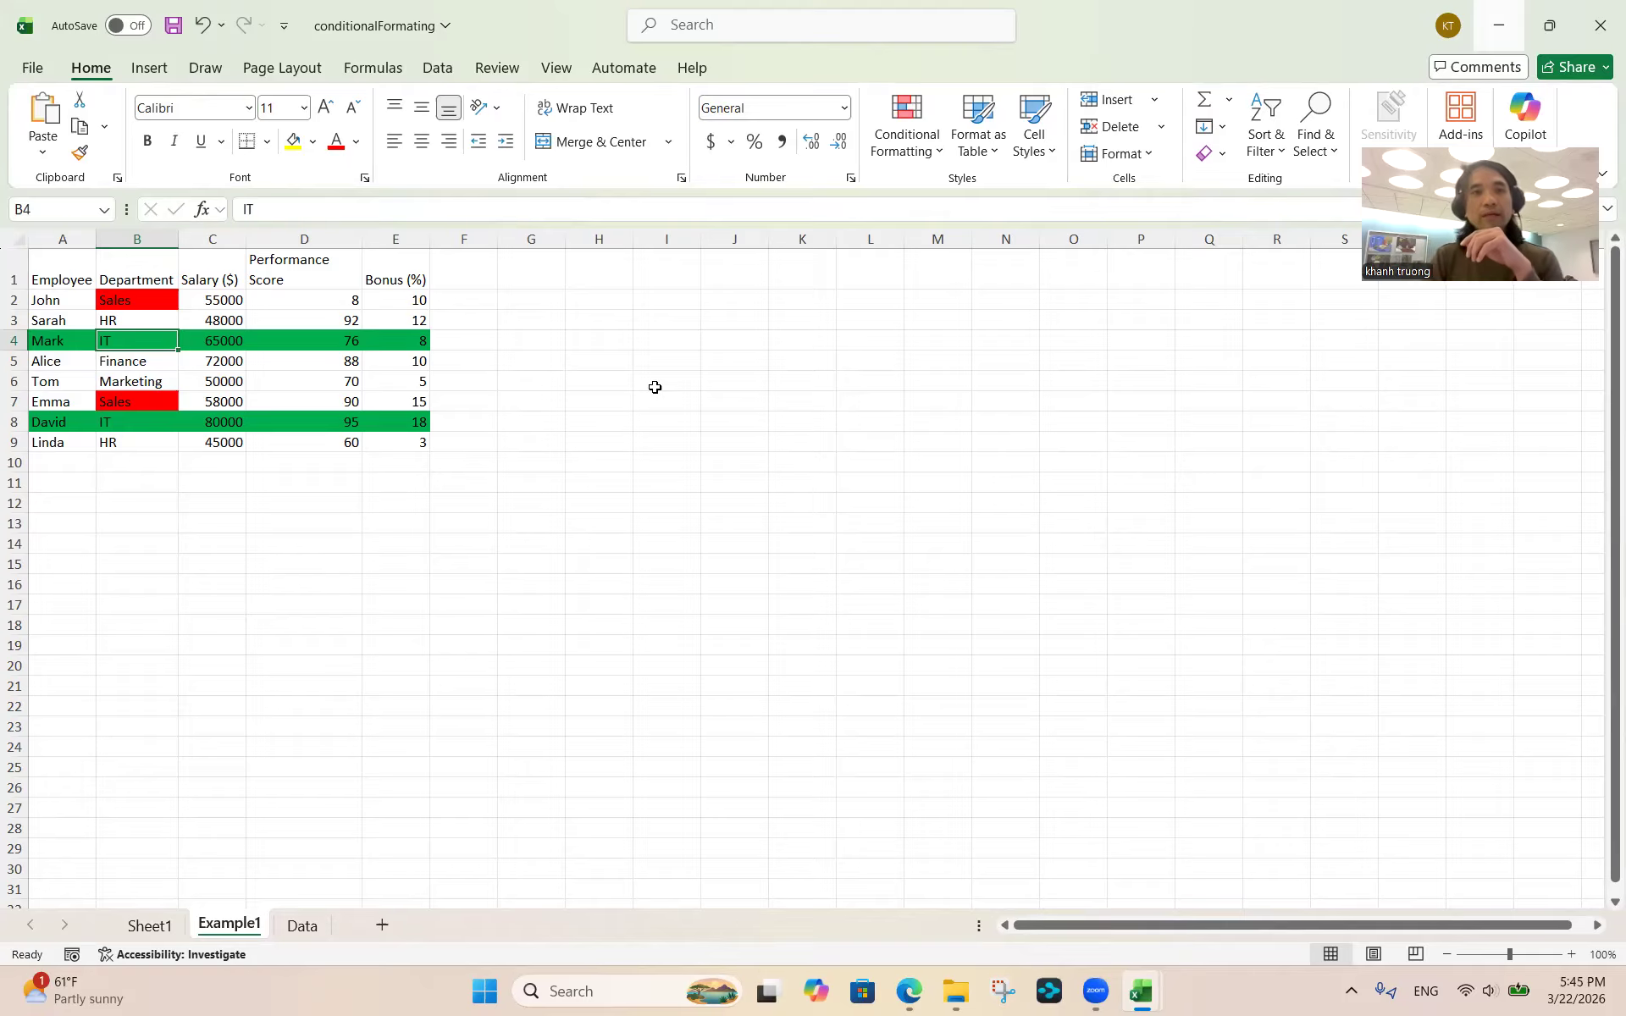
left_click(472, 274)
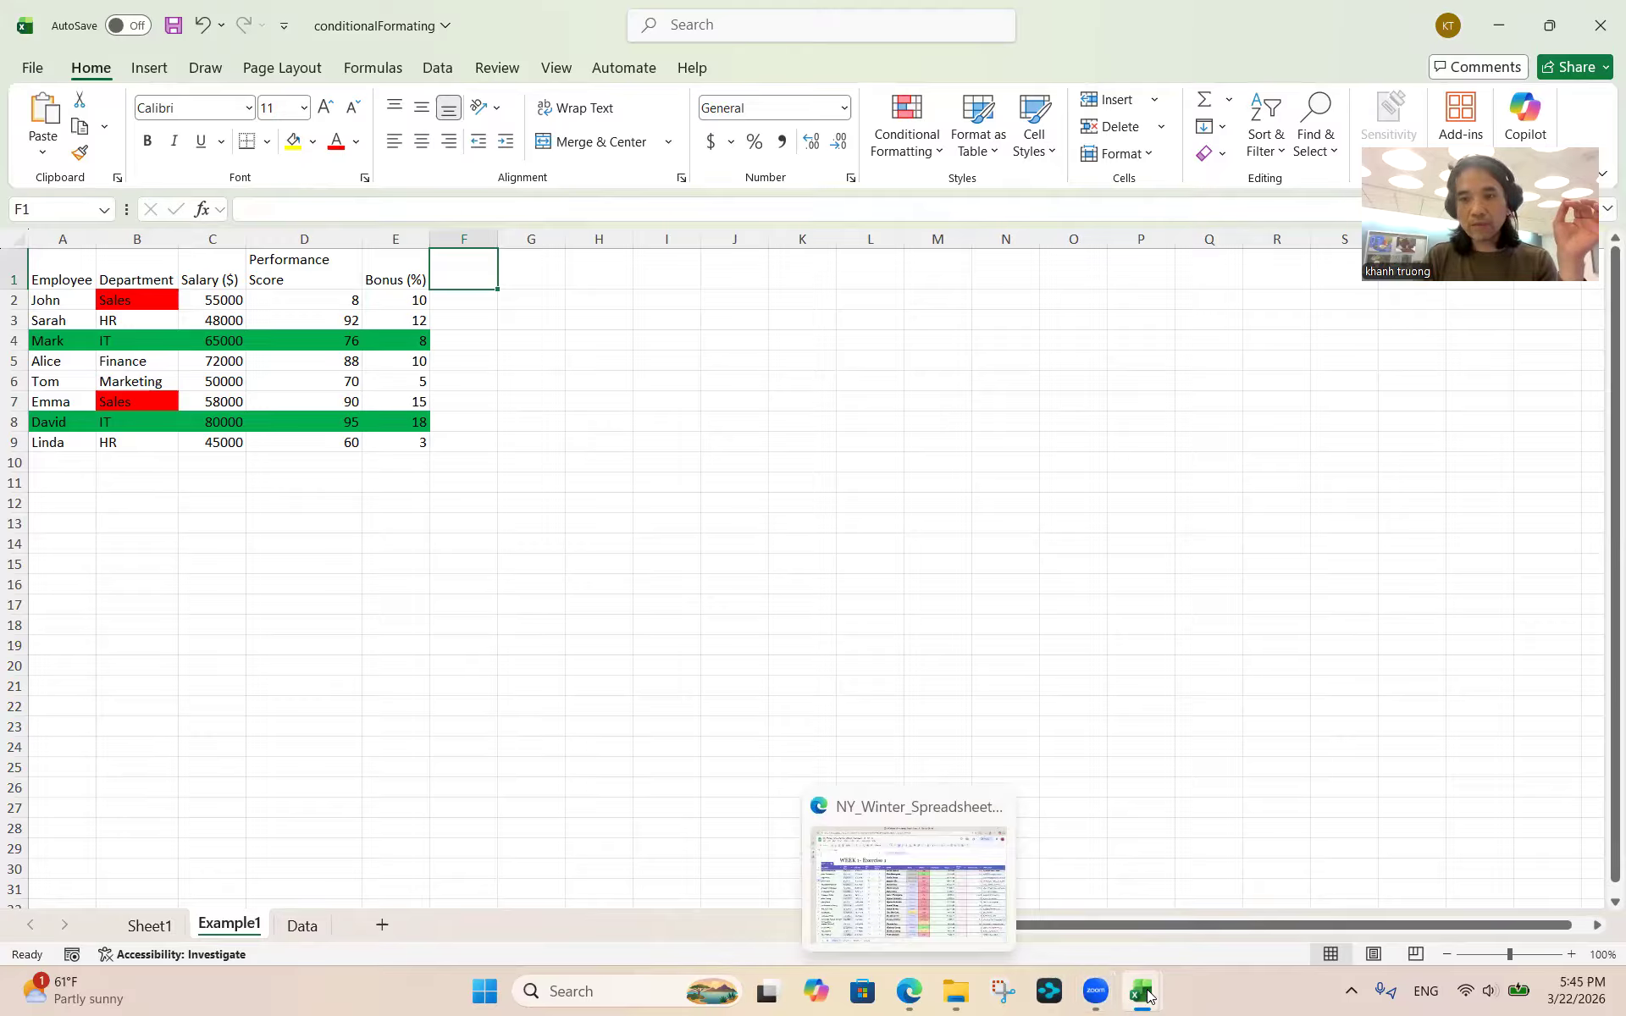
Switch to the Book47Bed_testing workbook and examine the colour-coded Status column and its dropdown cells on the WBS (1) sheet
mouse_move(1148, 996)
left_click(1271, 881)
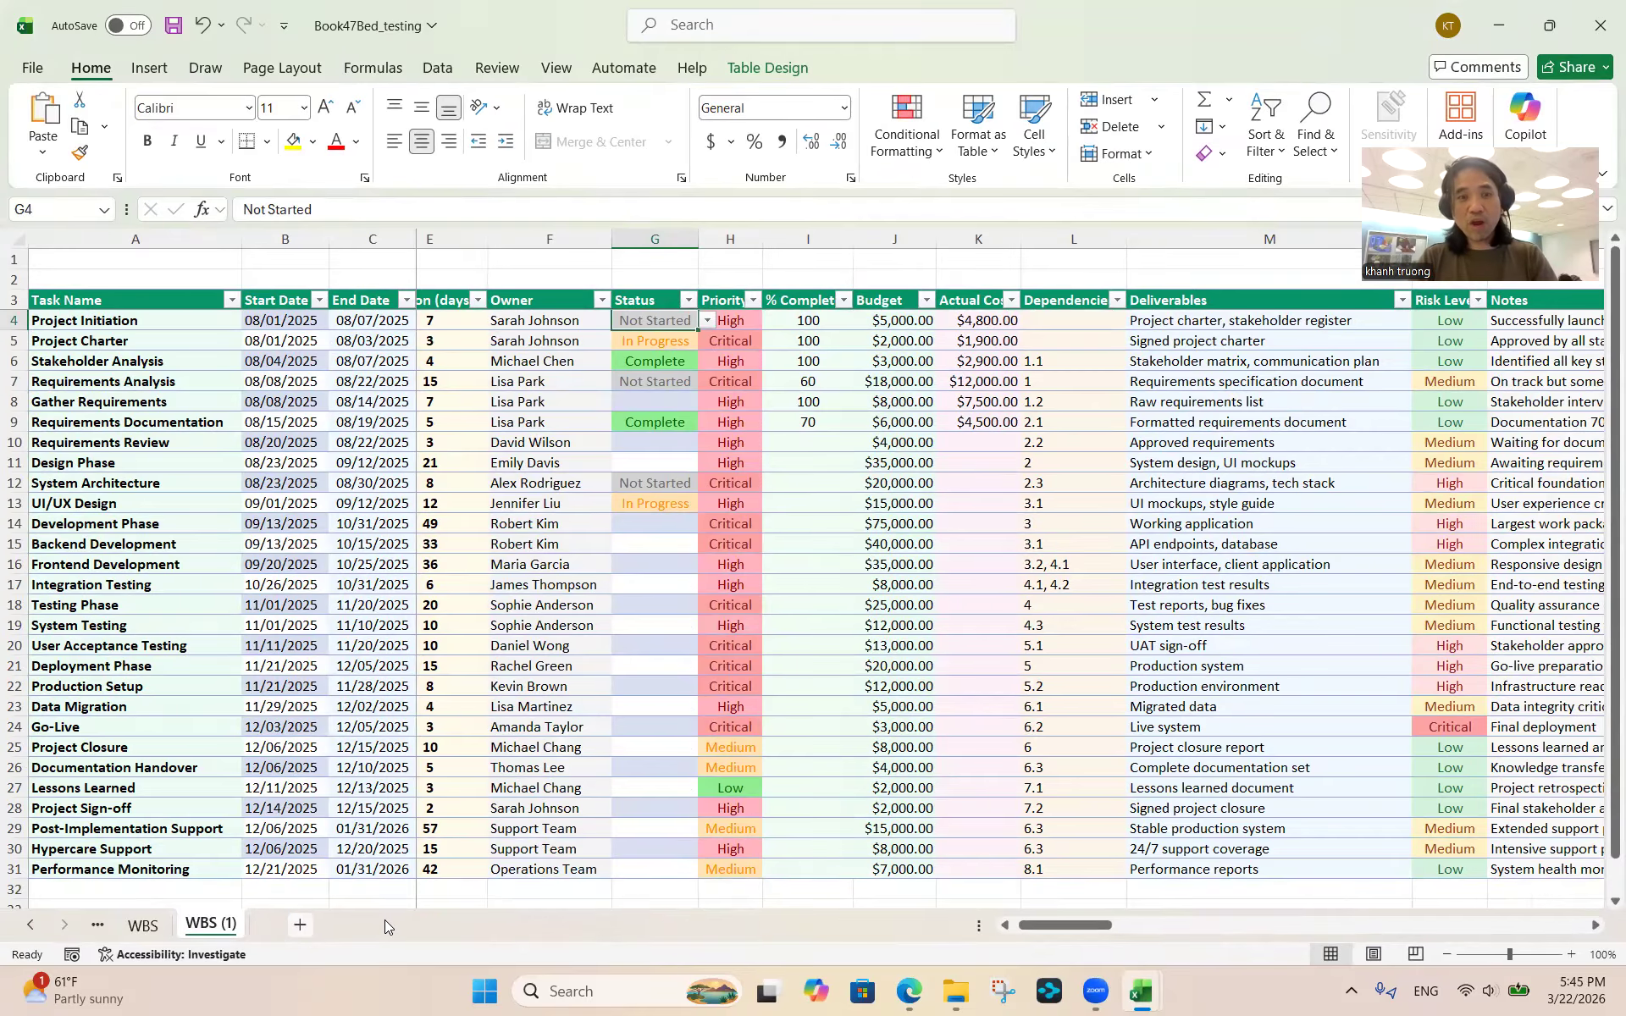
left_click_drag(1028, 935, 920, 947)
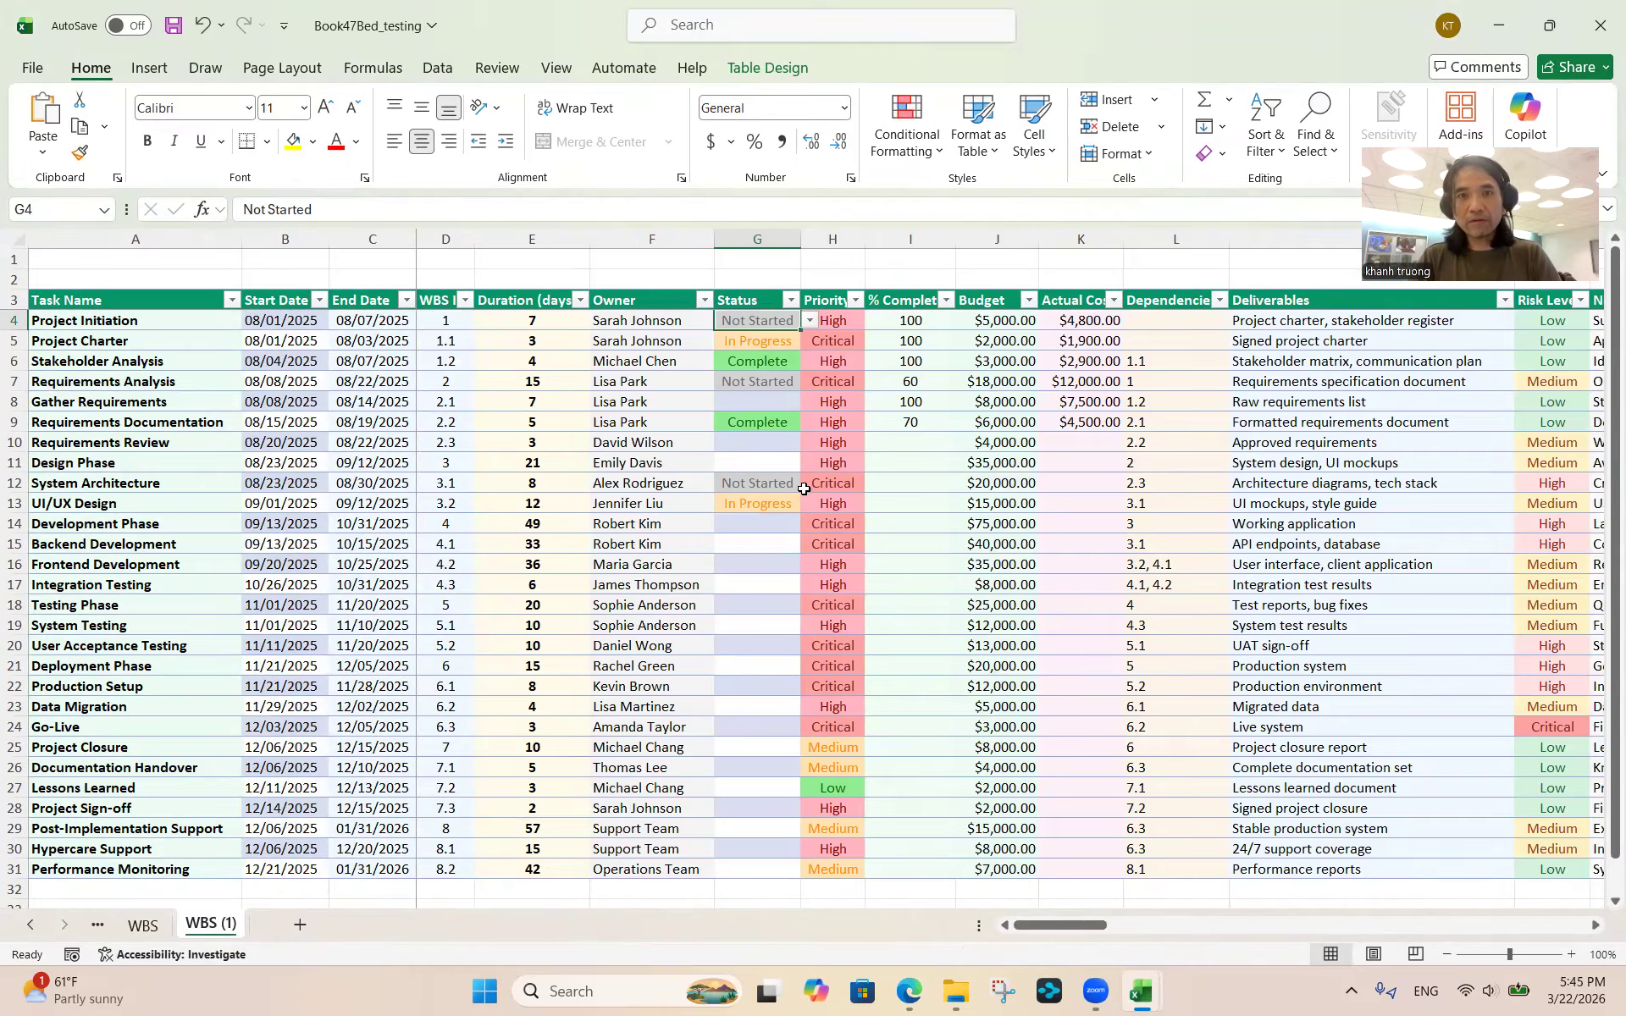
left_click(734, 567)
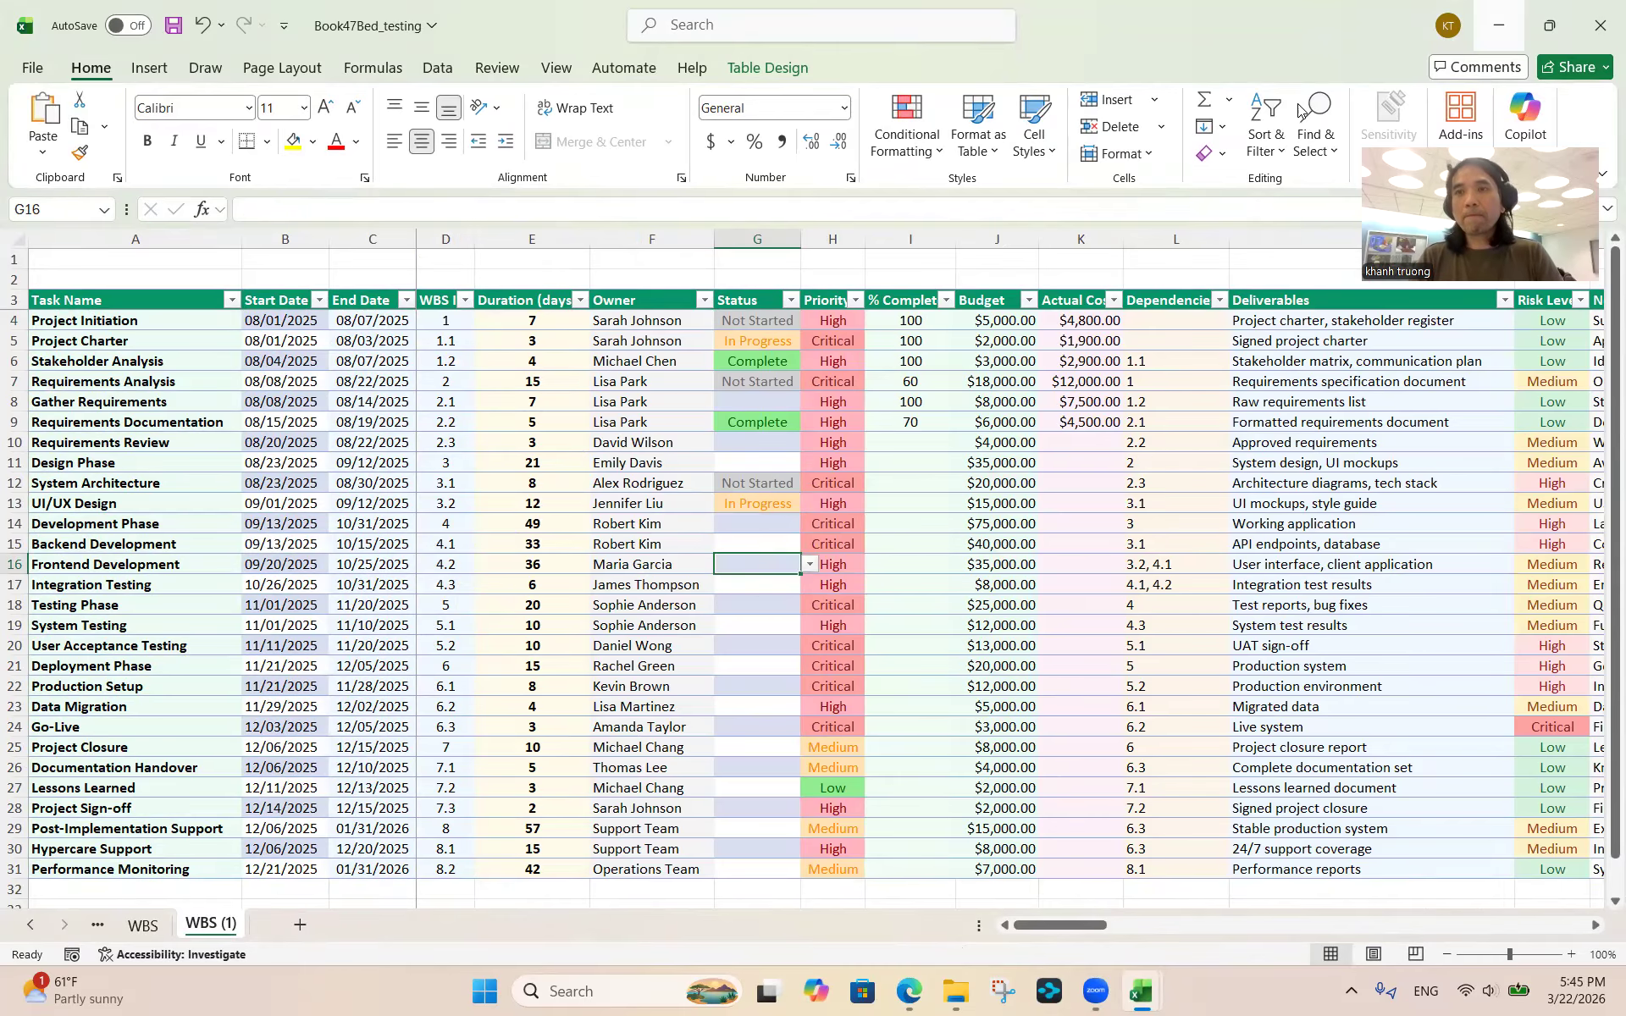
left_click(1497, 26)
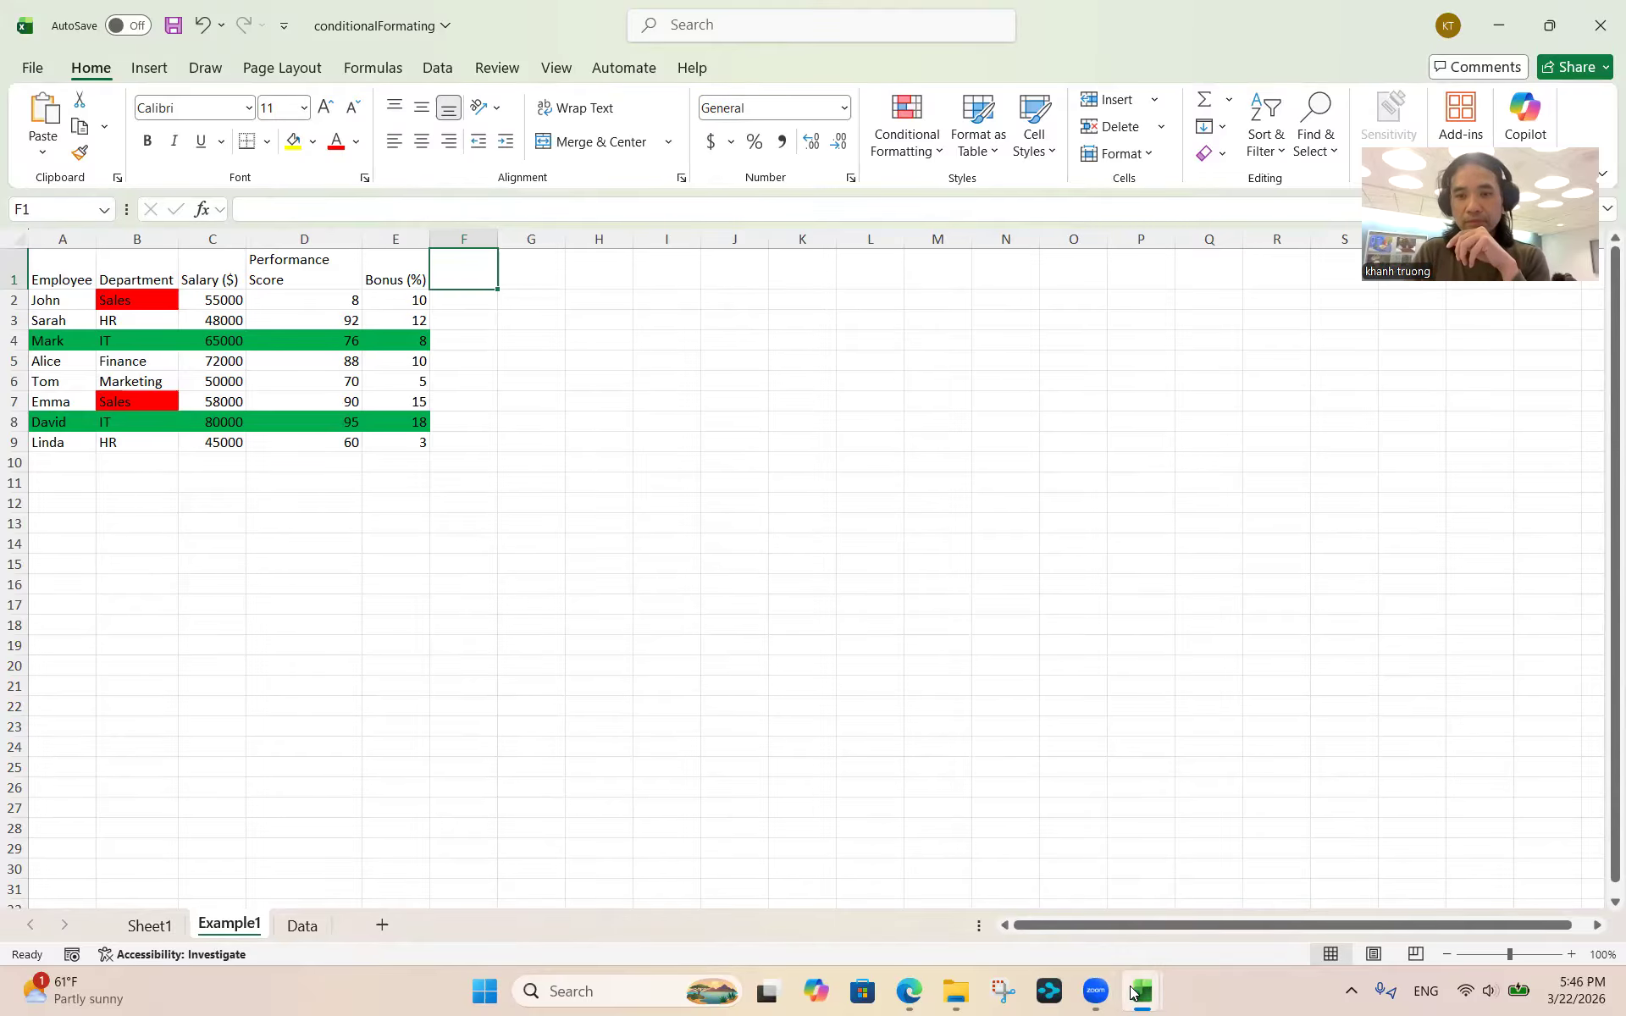
mouse_move(1139, 993)
left_click(1218, 935)
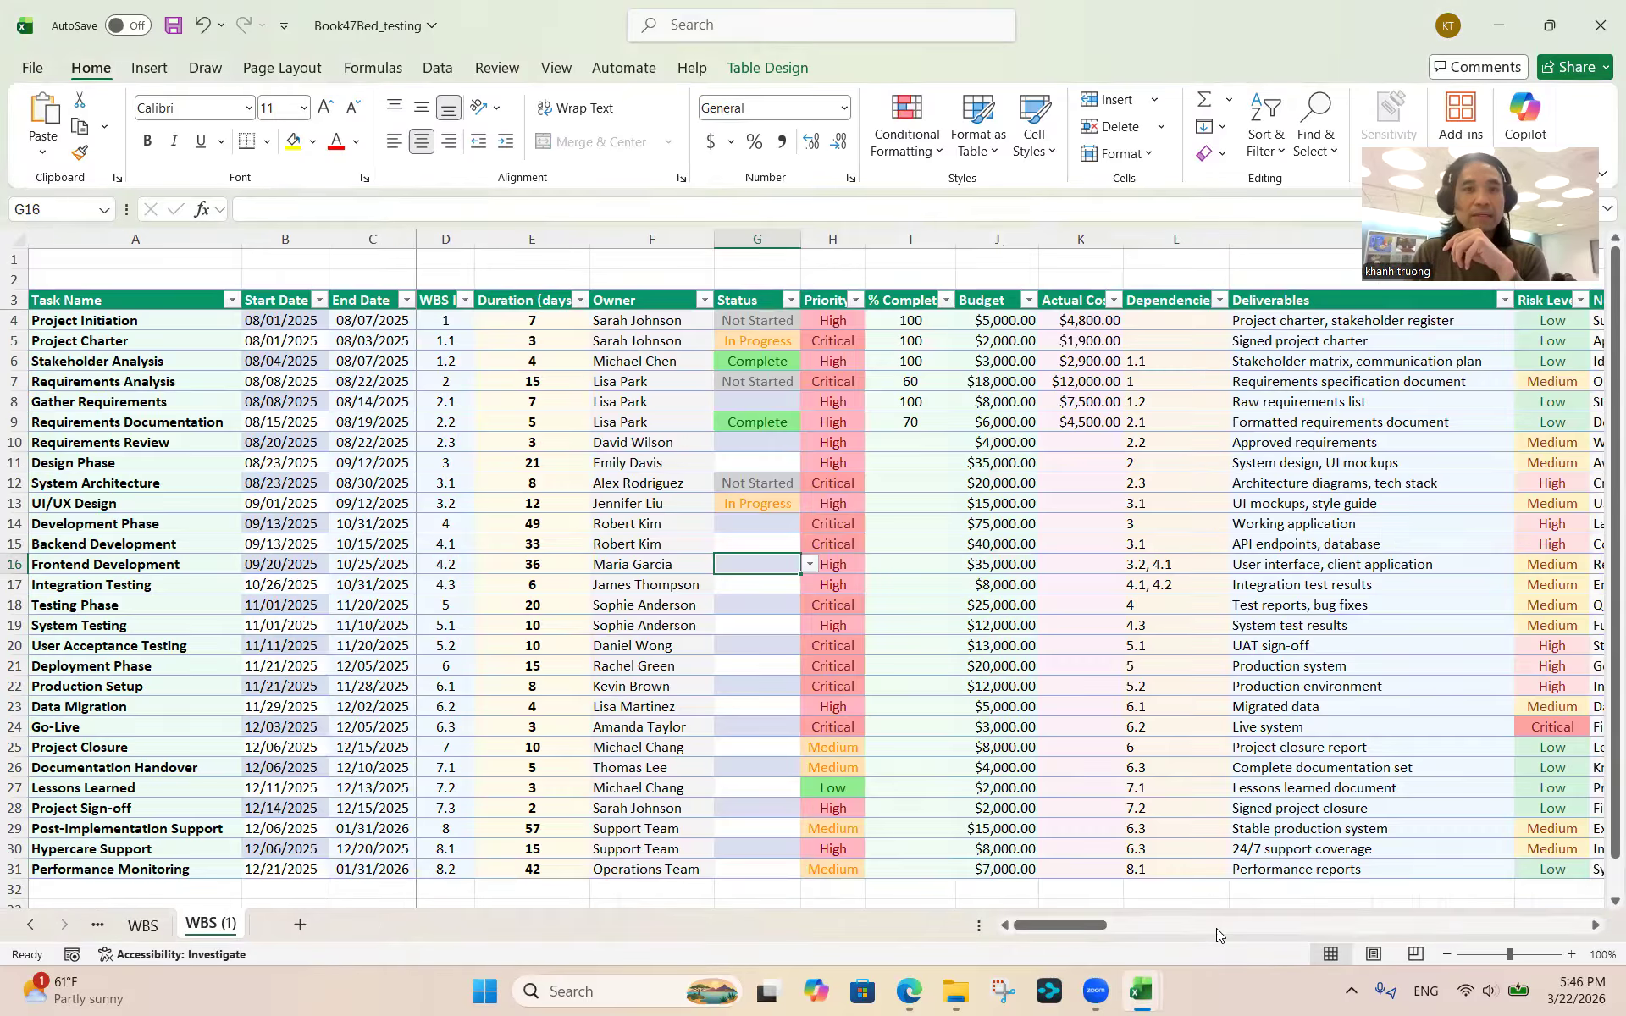
left_click(769, 378)
left_click(810, 383)
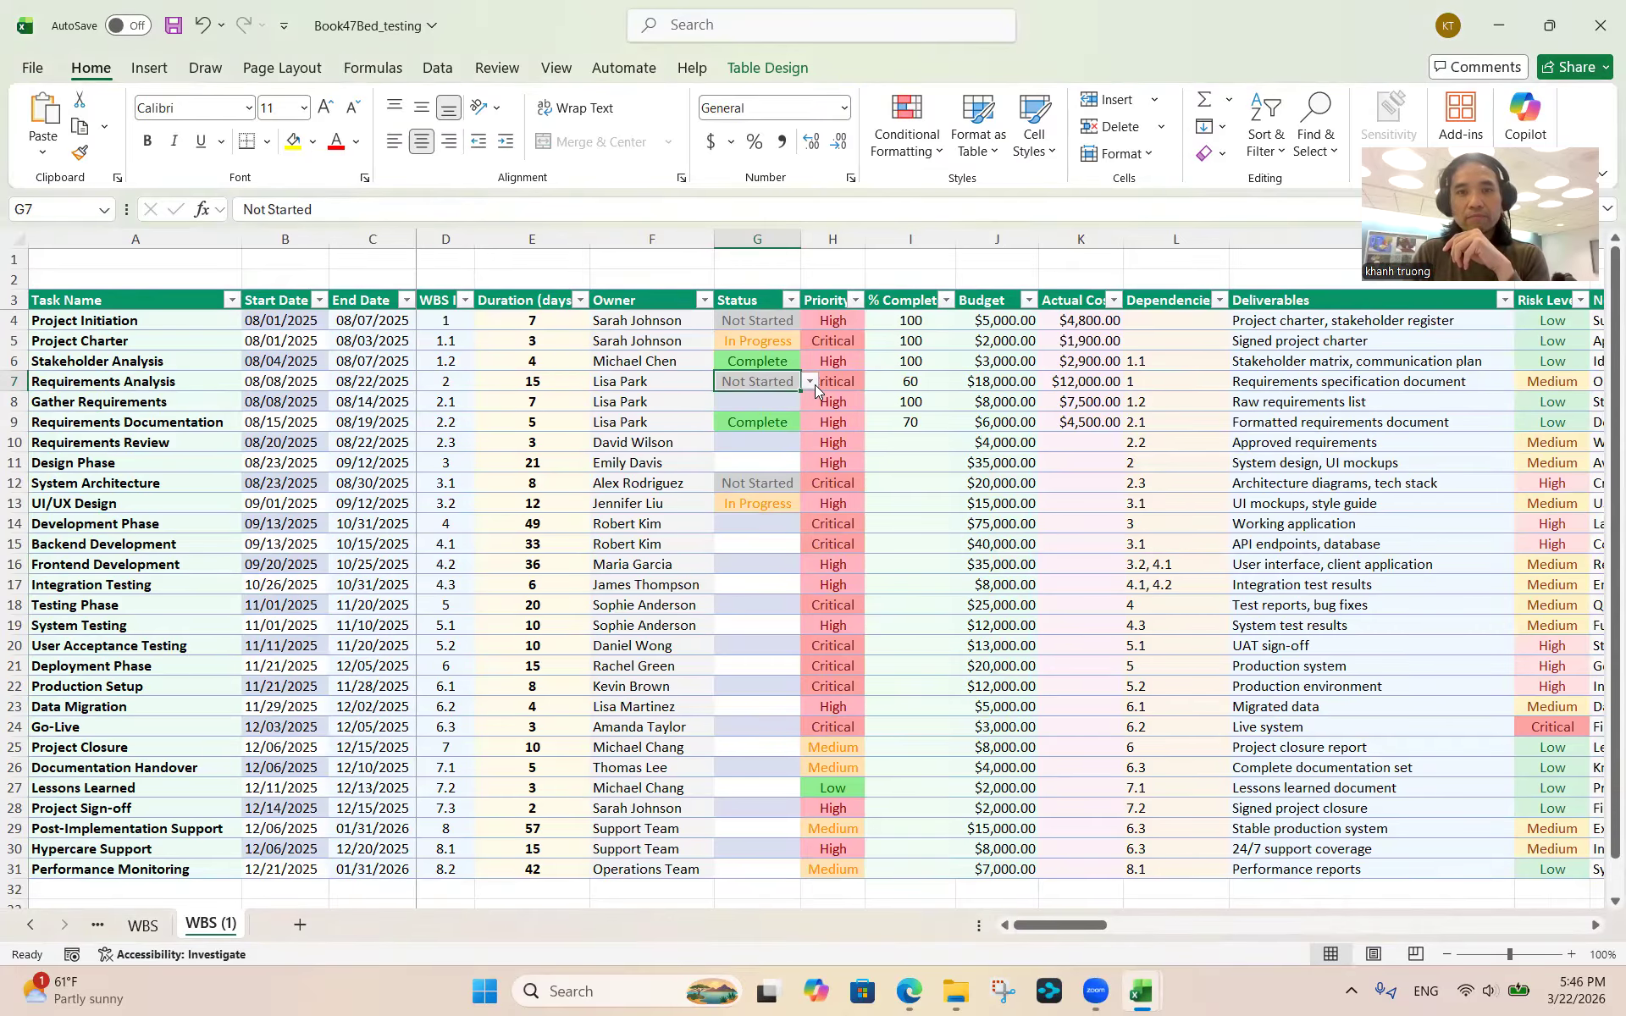
left_click(745, 503)
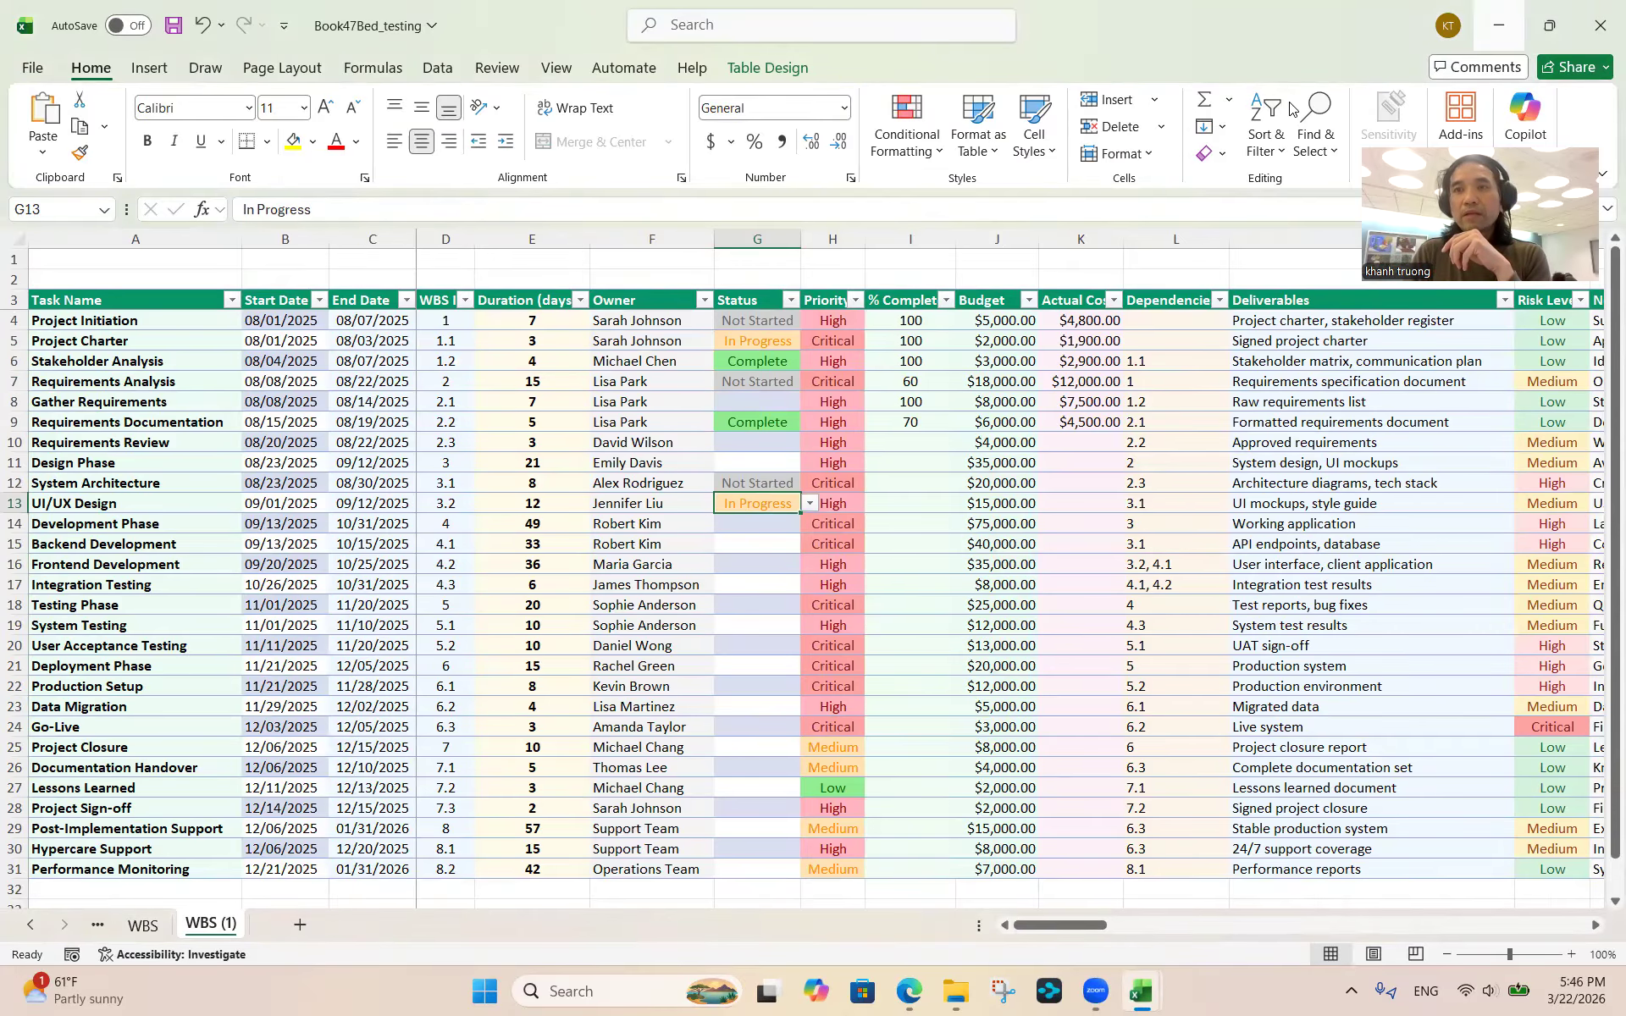
Return to the conditionalFormating workbook and enter the header Status in cell F1 of the Example1 sheet
left_click(1499, 25)
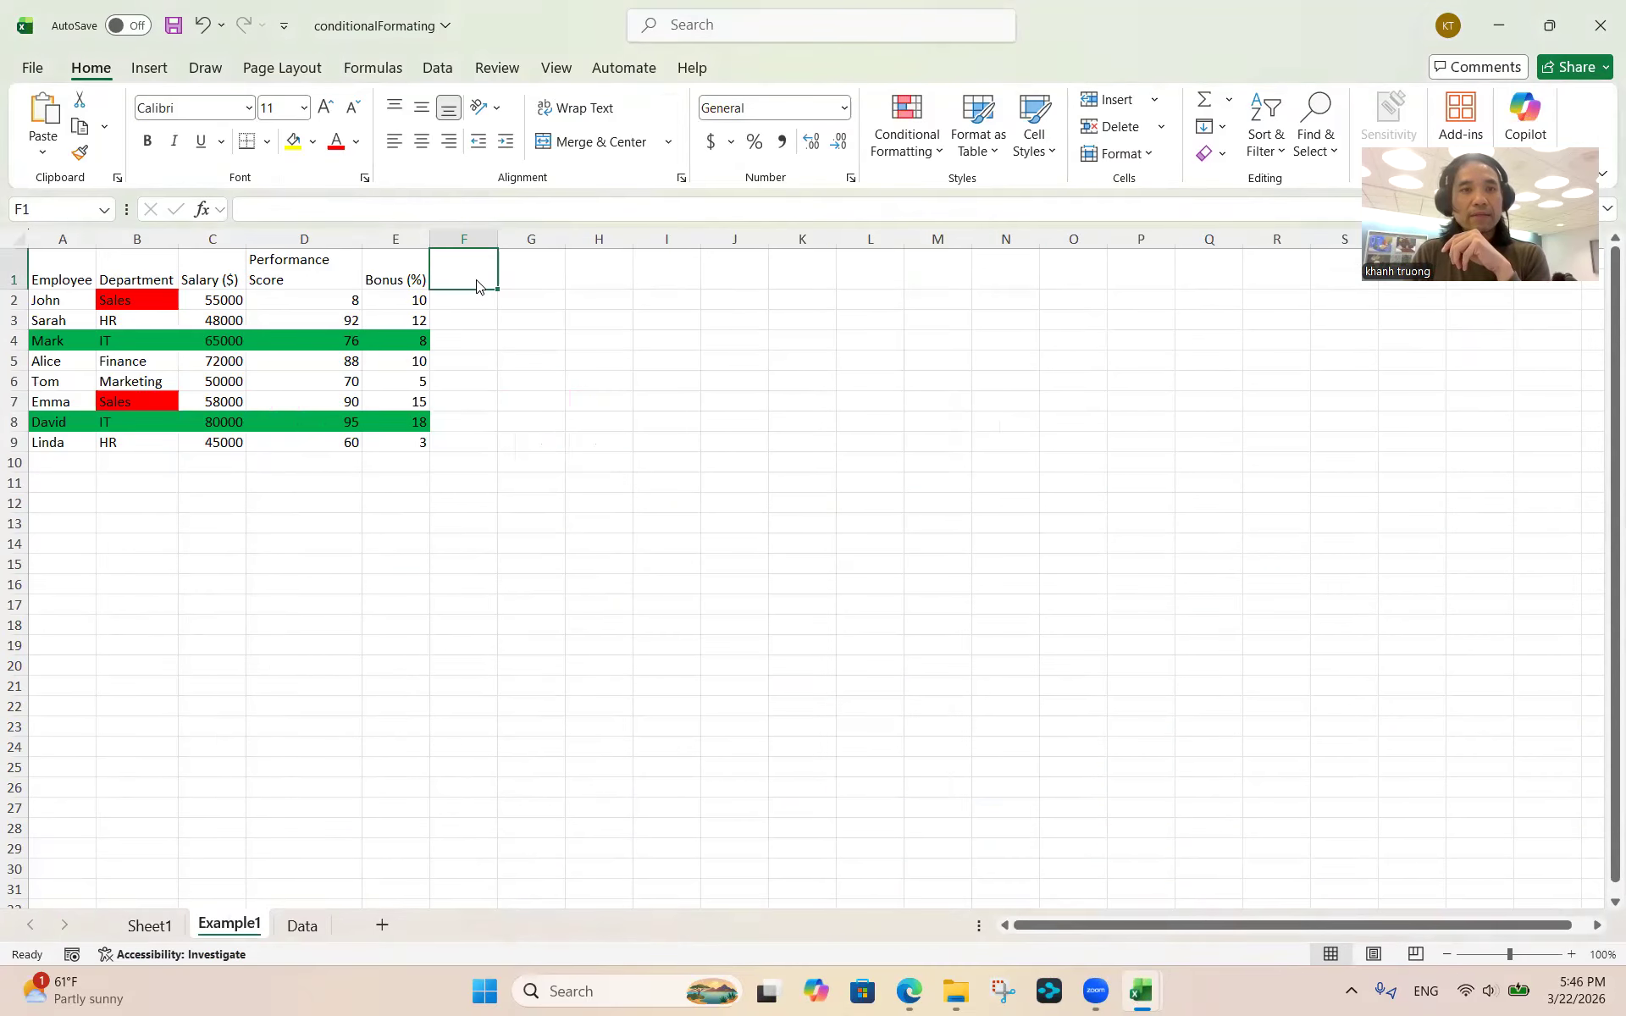
type("St")
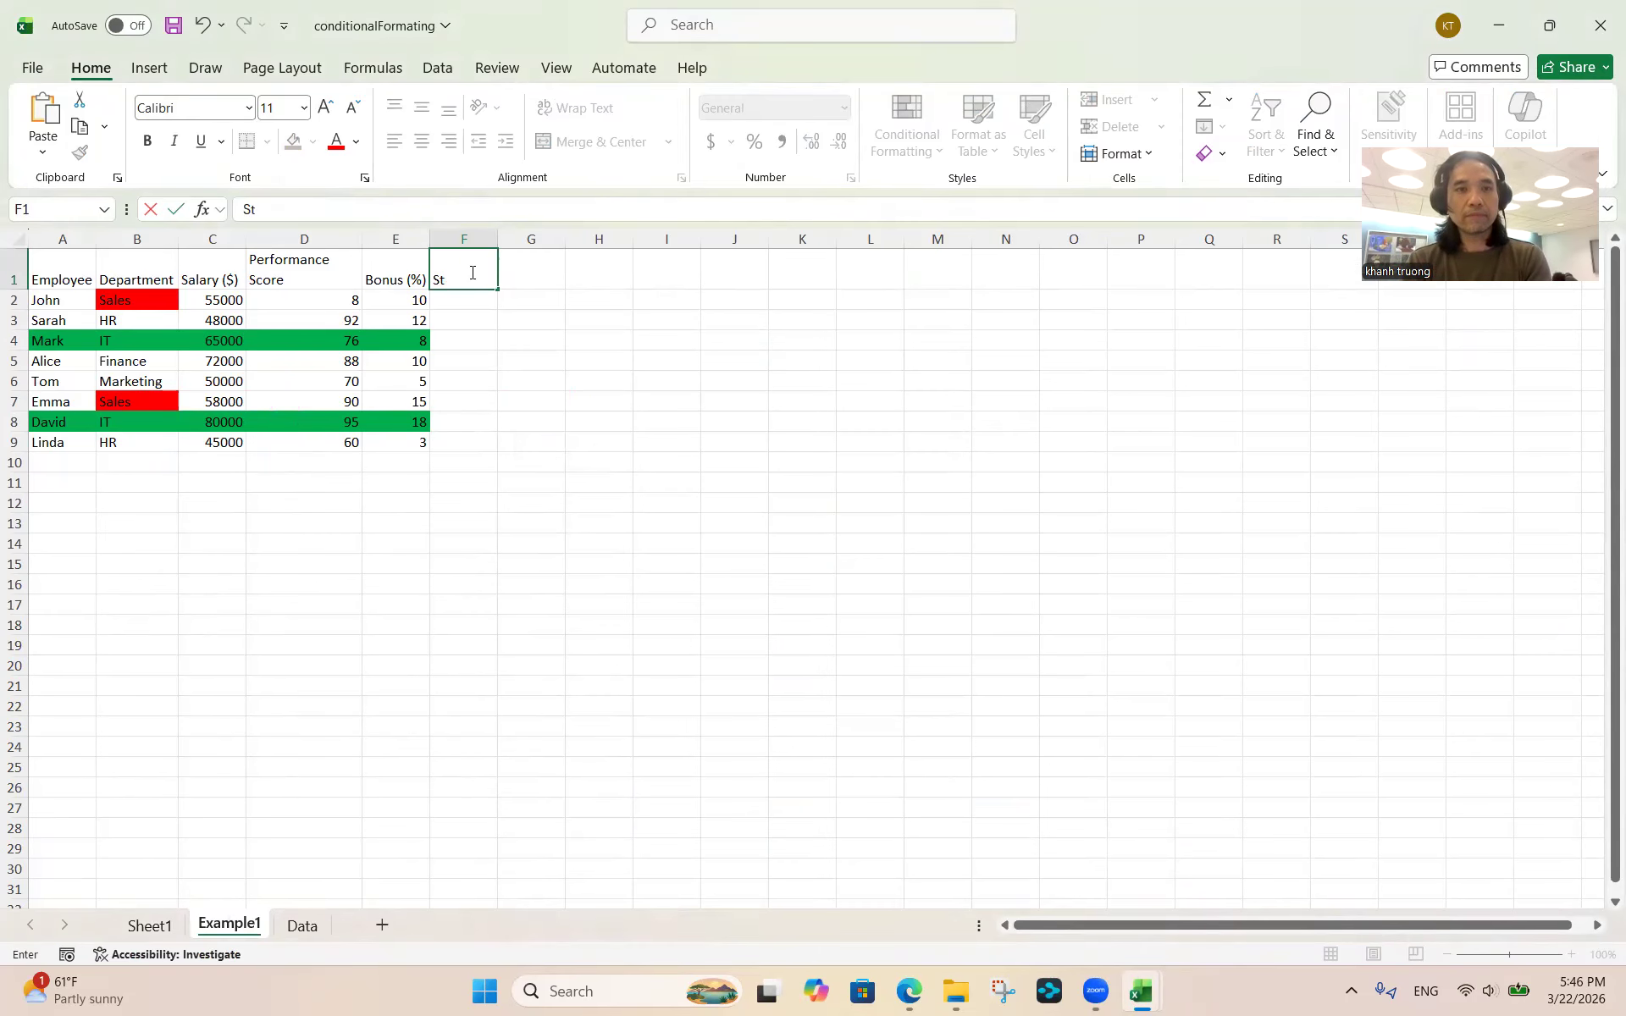
type("atus")
key("Return")
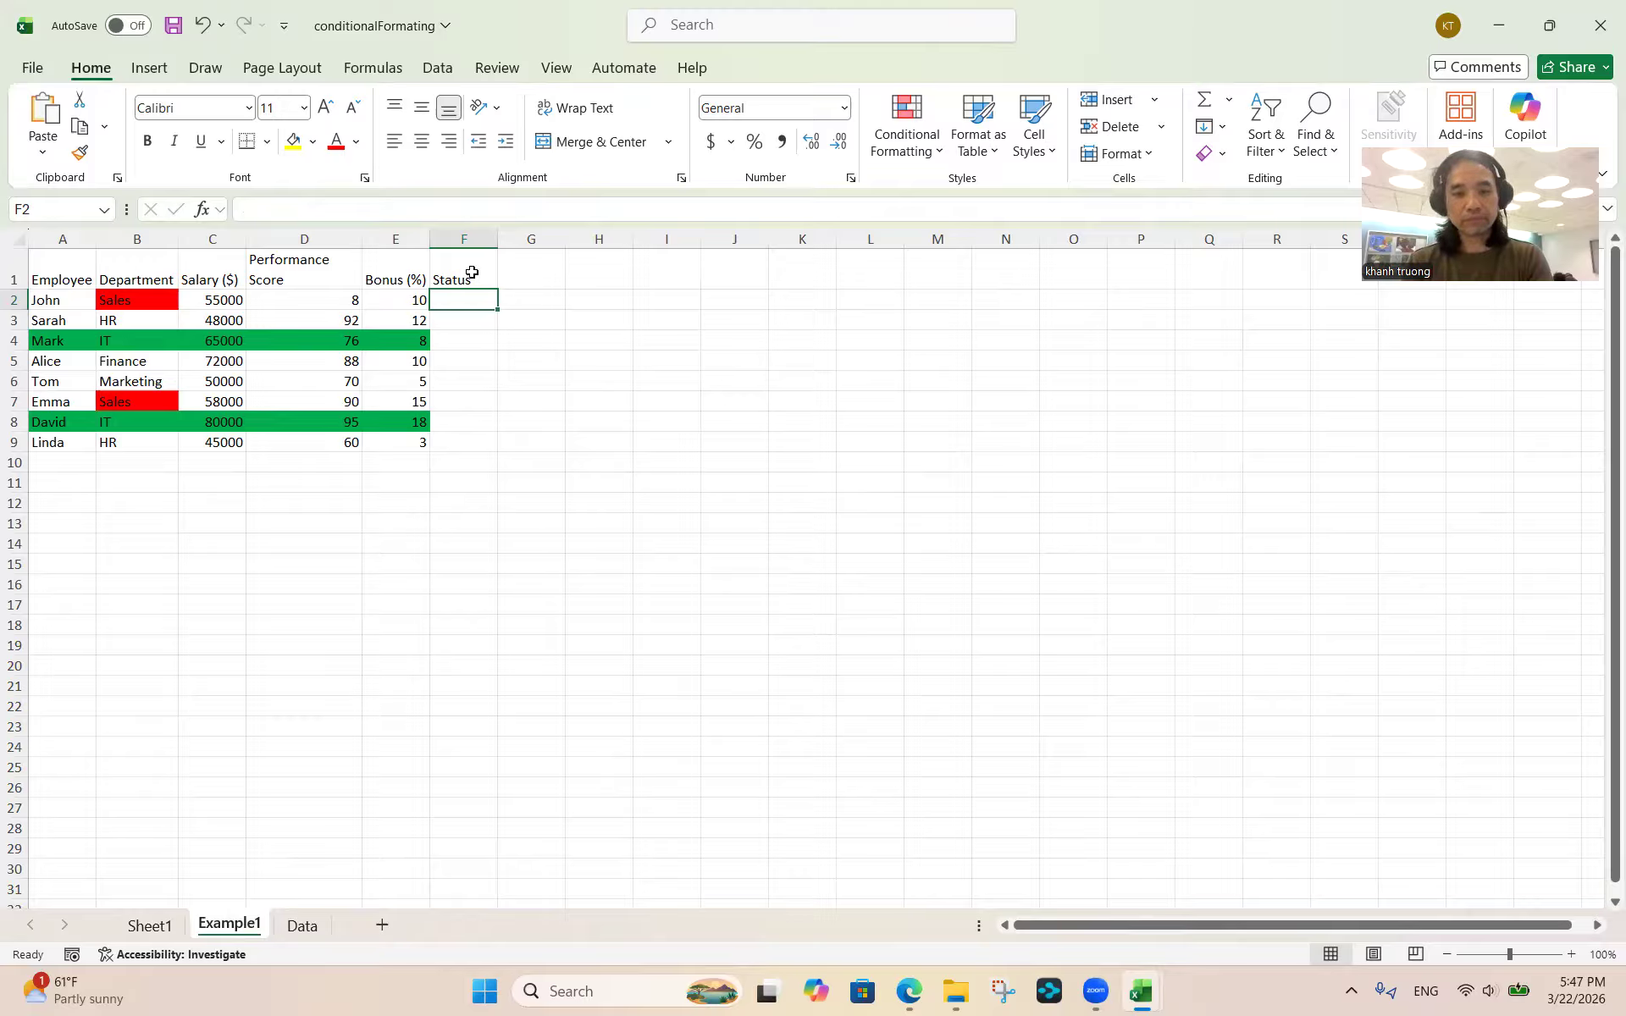
Enter the sample statuses Active, Inactive and On Leave in cells F2 to F4 under the Status header
type("Active")
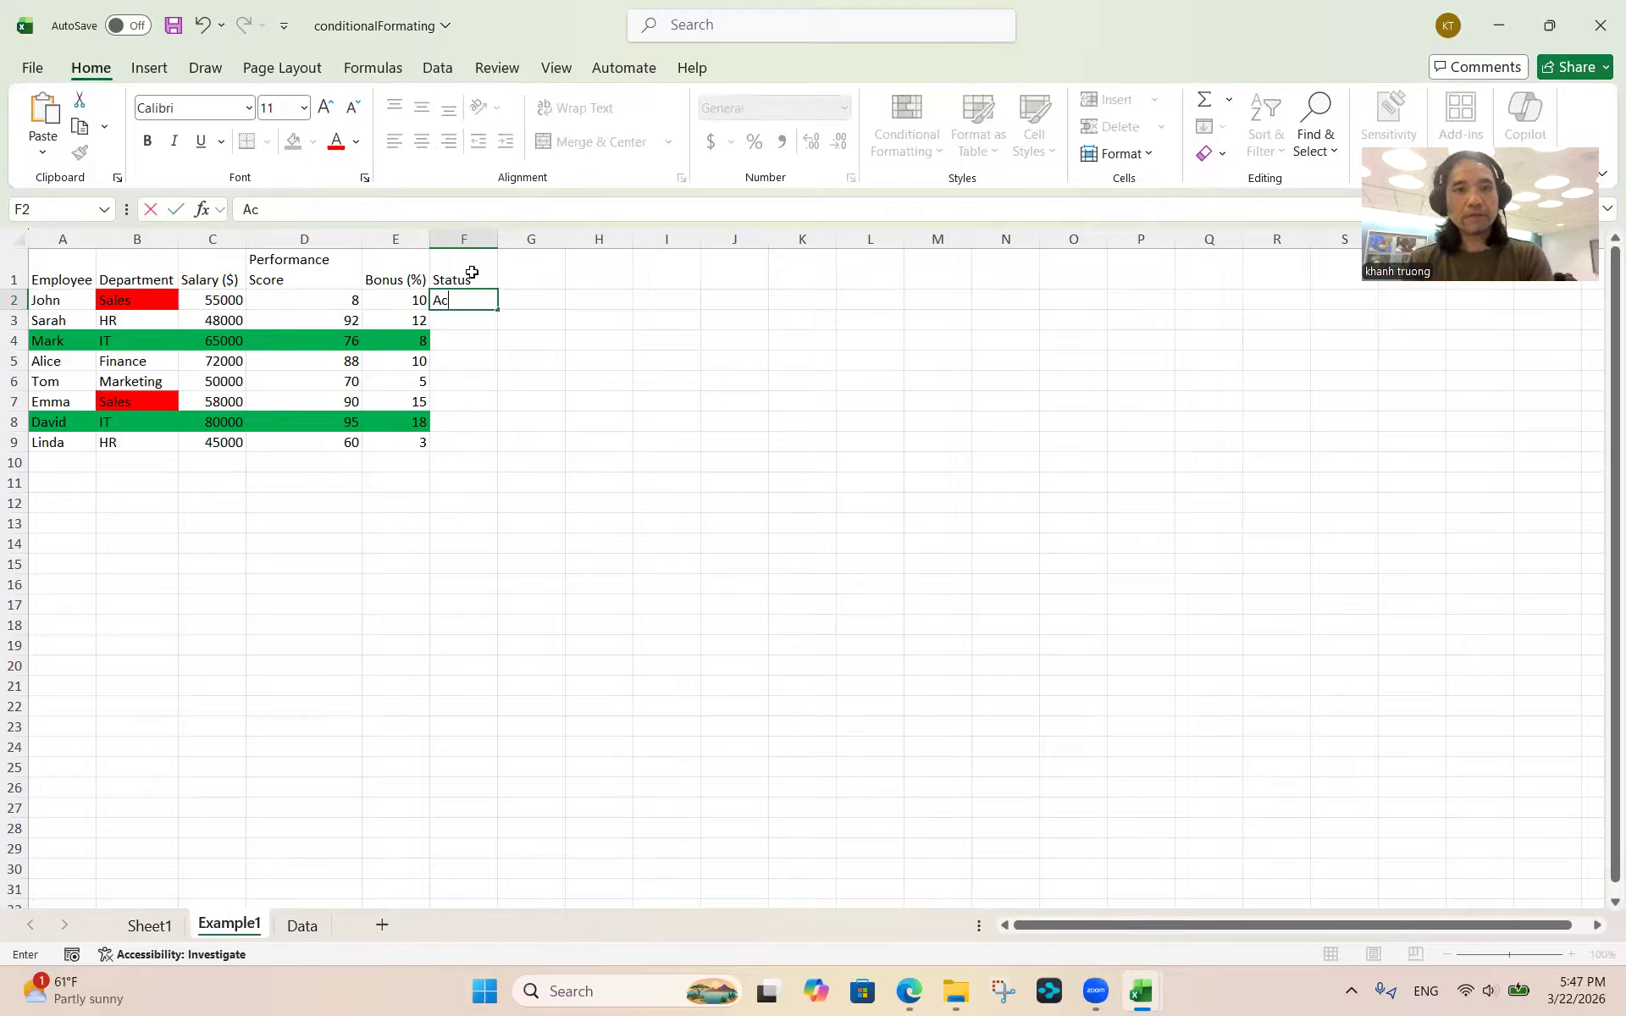
key("Return")
type("Inactive")
key("Return")
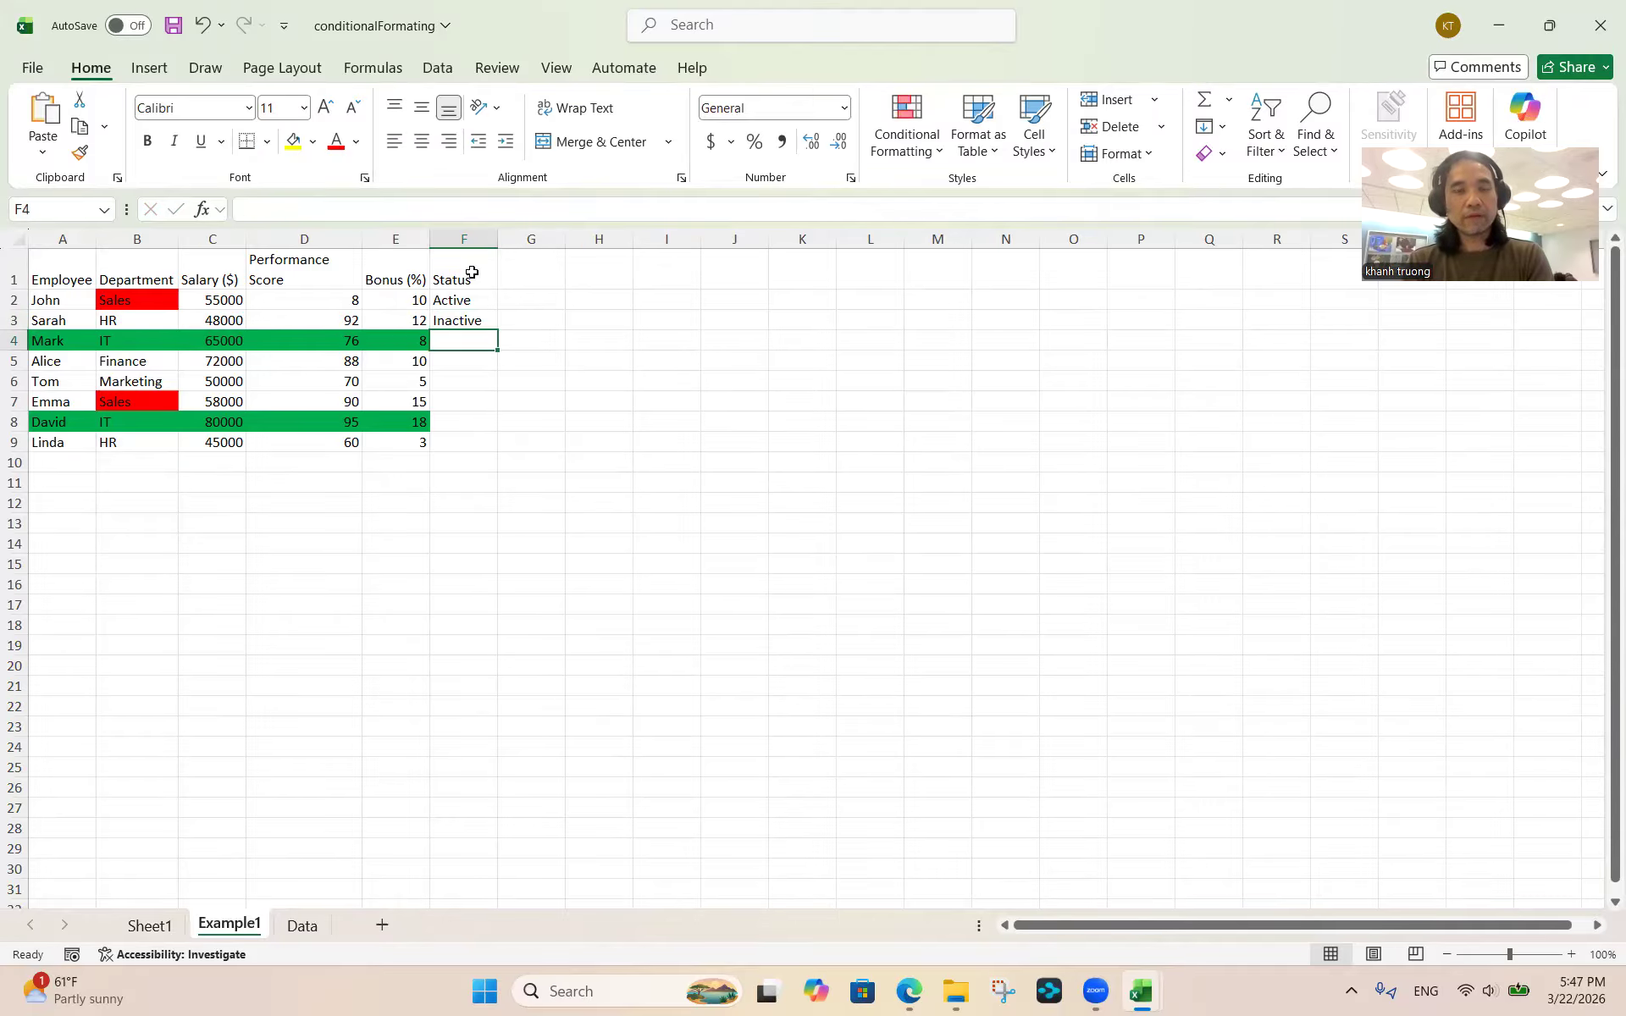
type("On Leave")
key("Return")
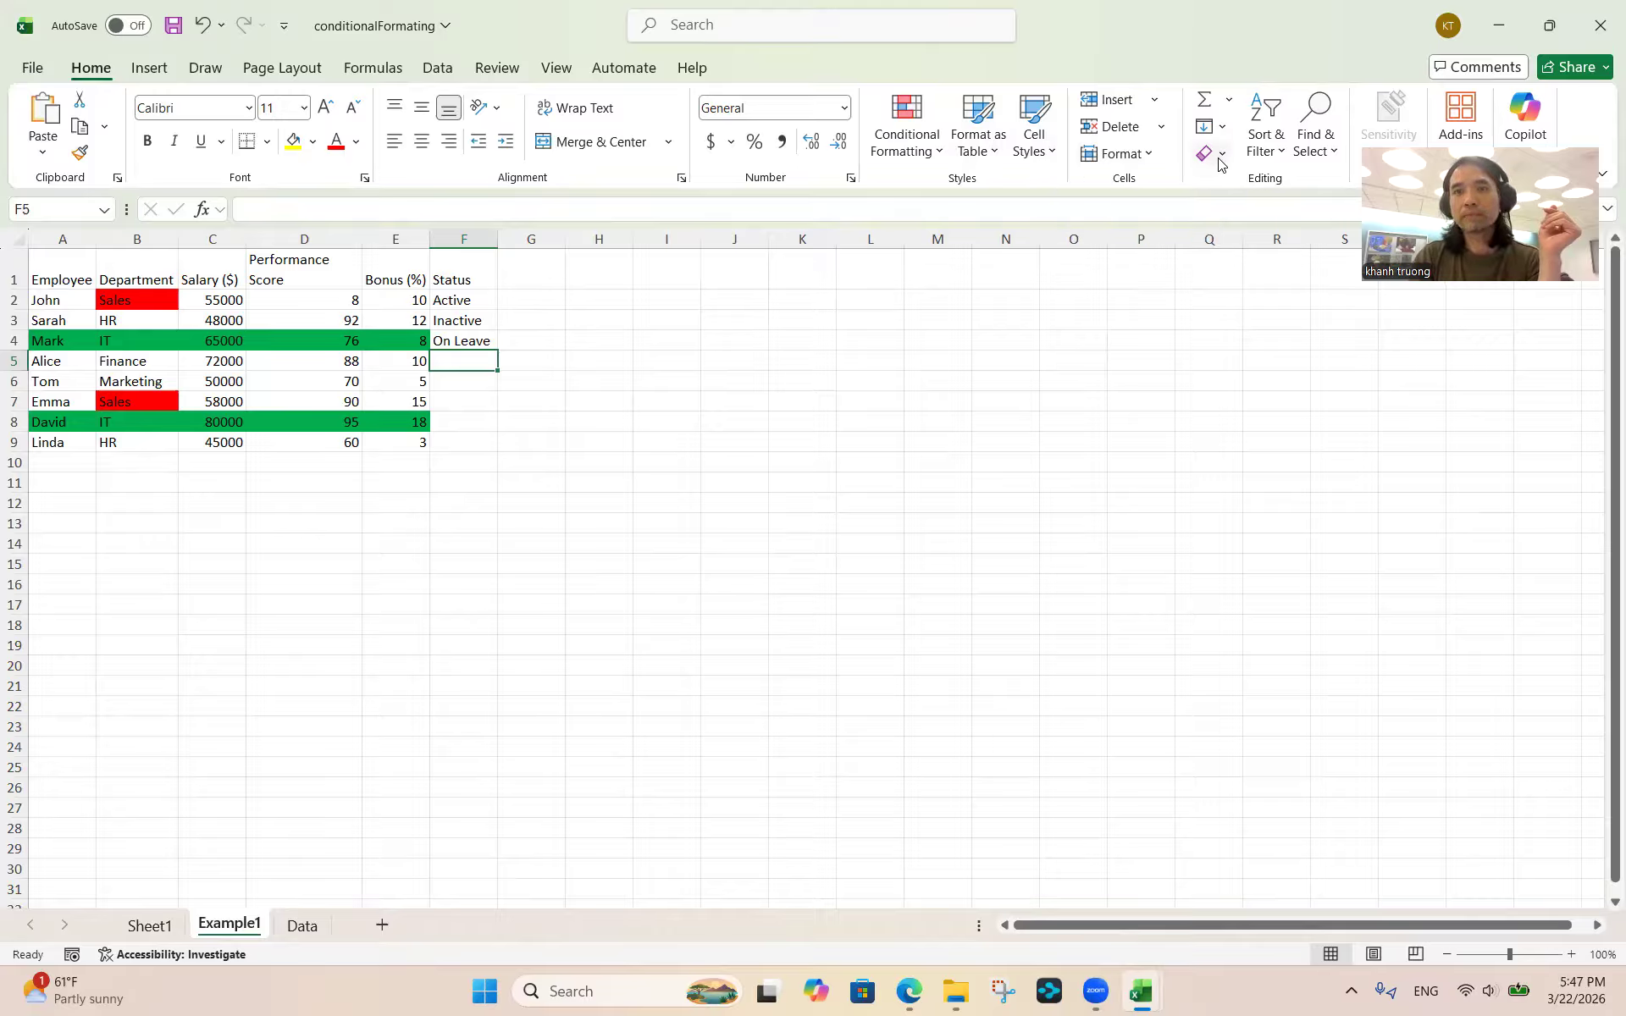
Begin a data validation rule on Status cell F2 that allows values from a List
left_click(1275, 162)
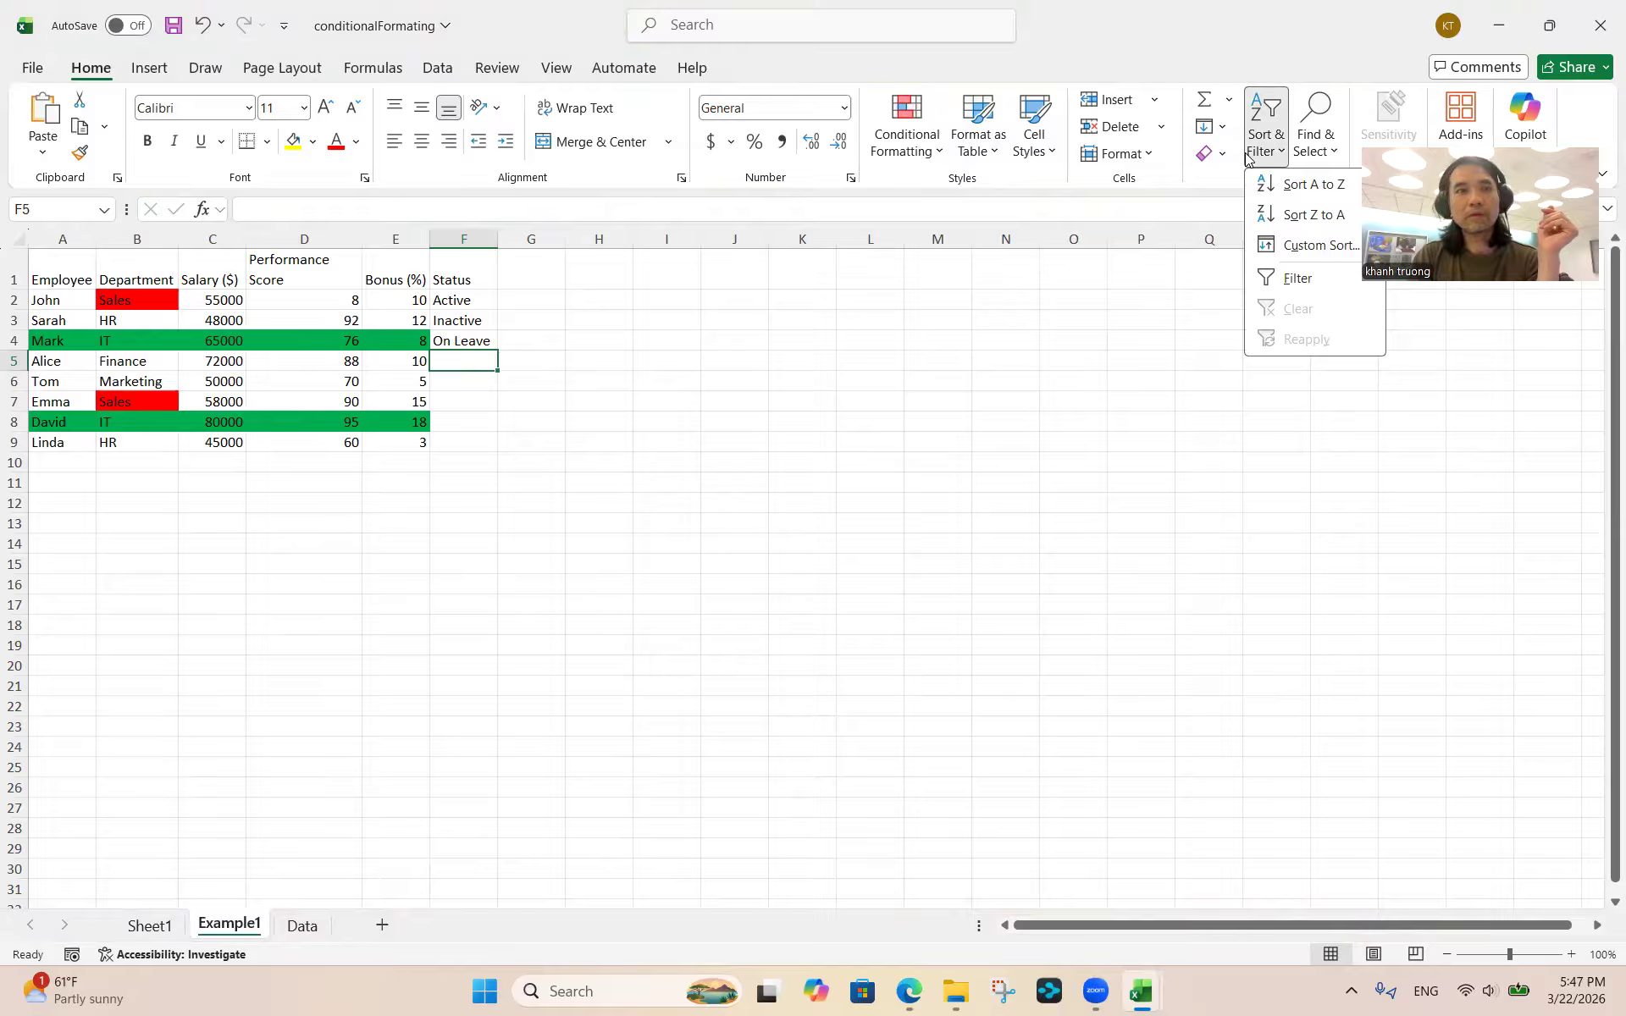
left_click(436, 73)
left_click(436, 73)
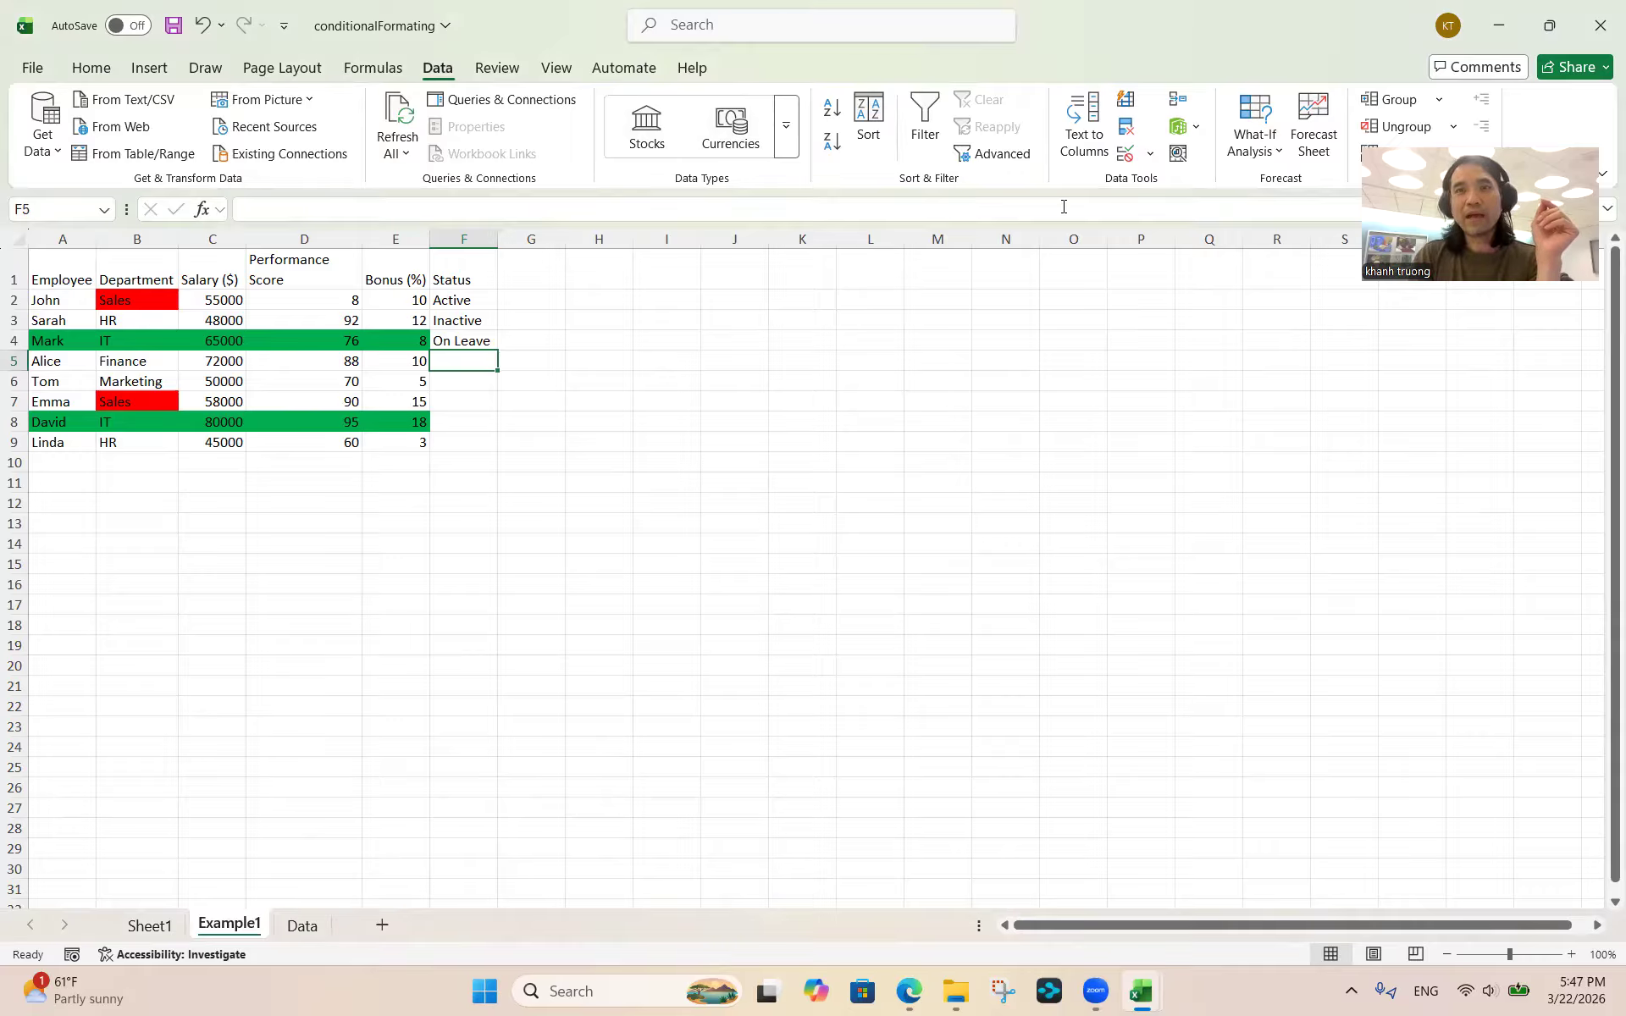
left_click(1151, 155)
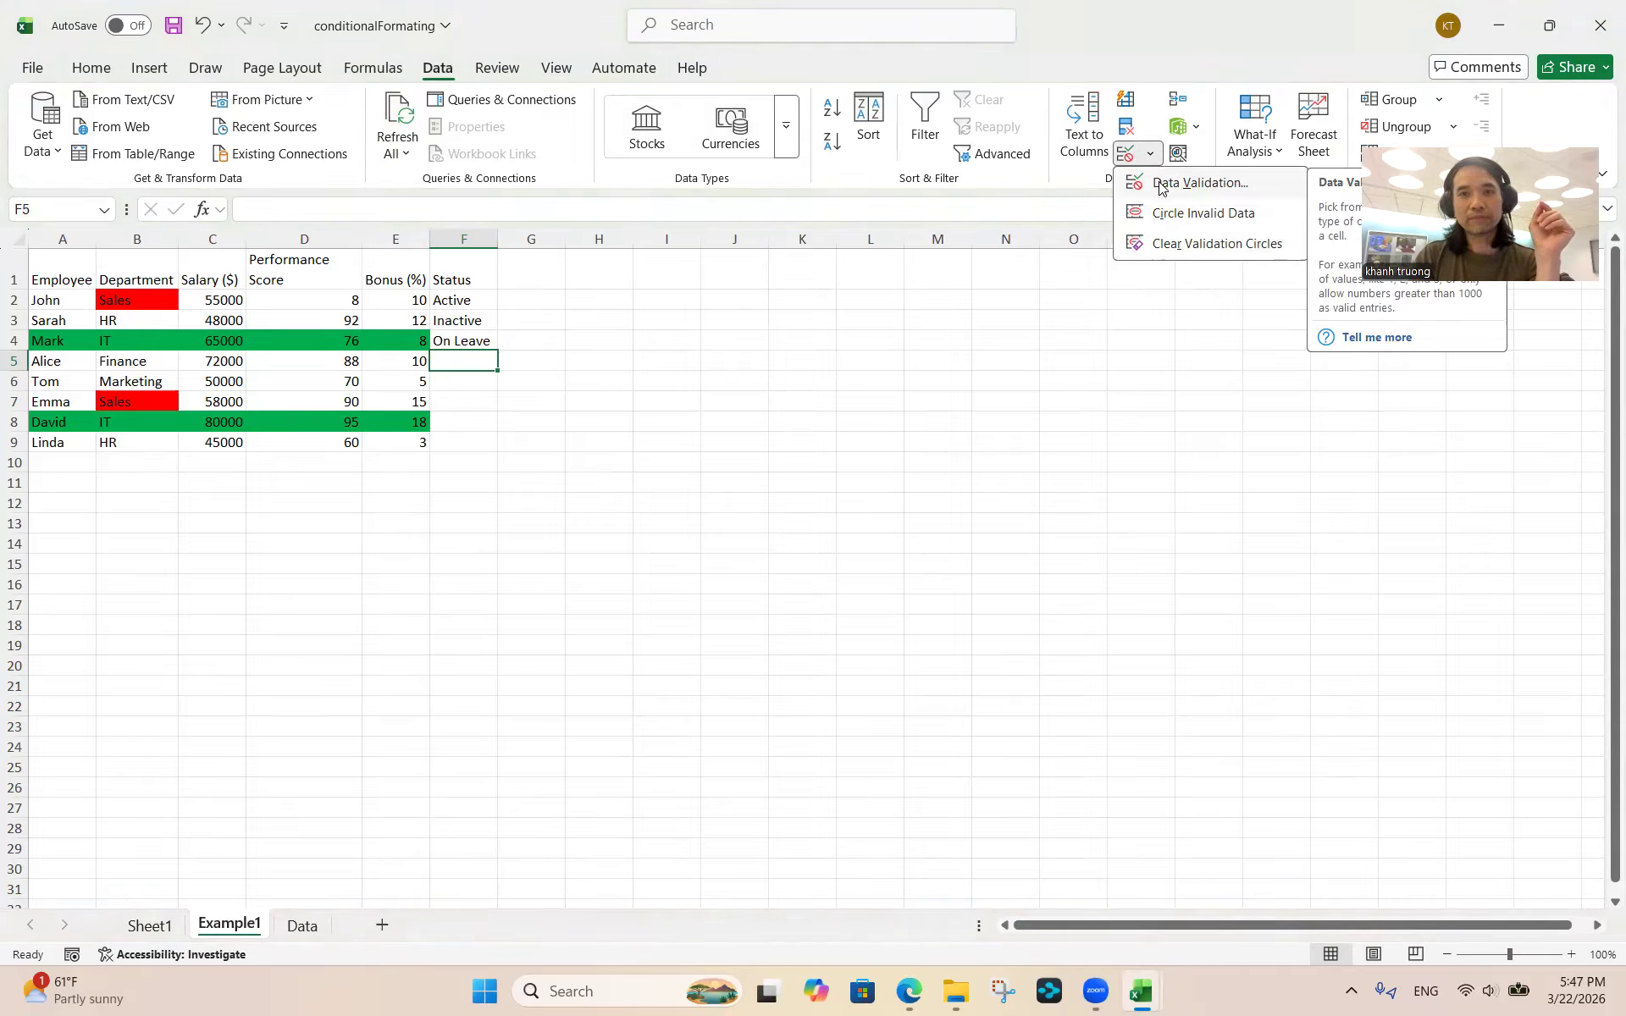
left_click(584, 315)
left_click(452, 303)
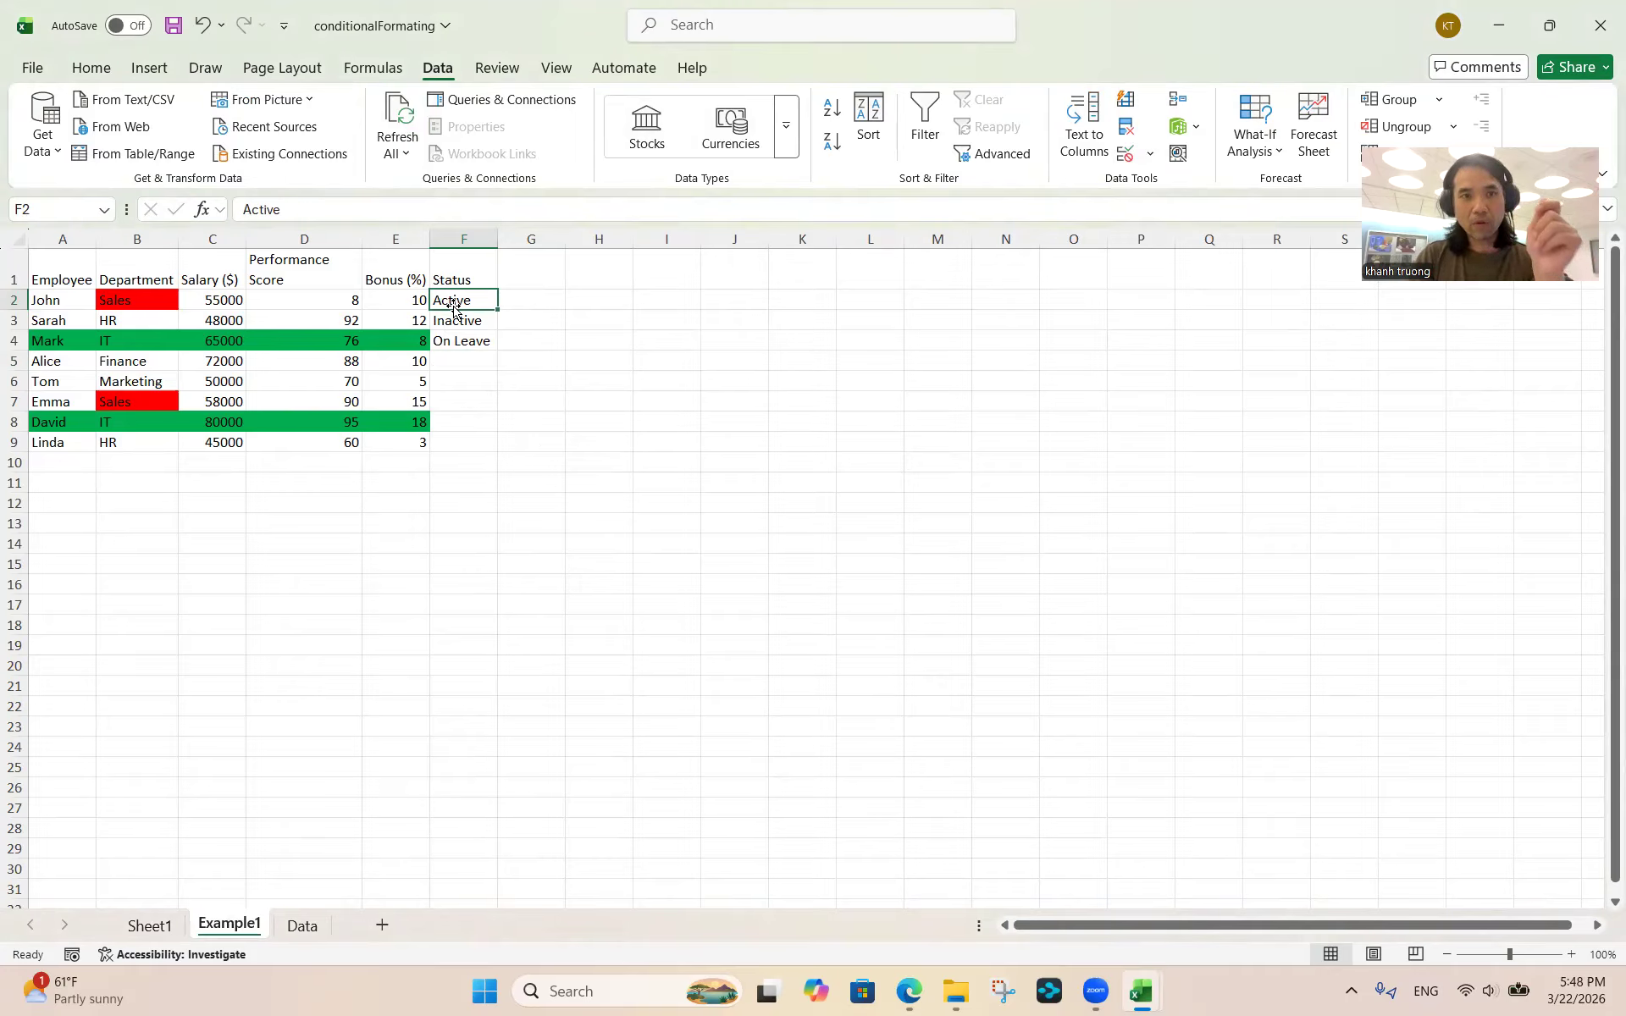
left_click(1151, 154)
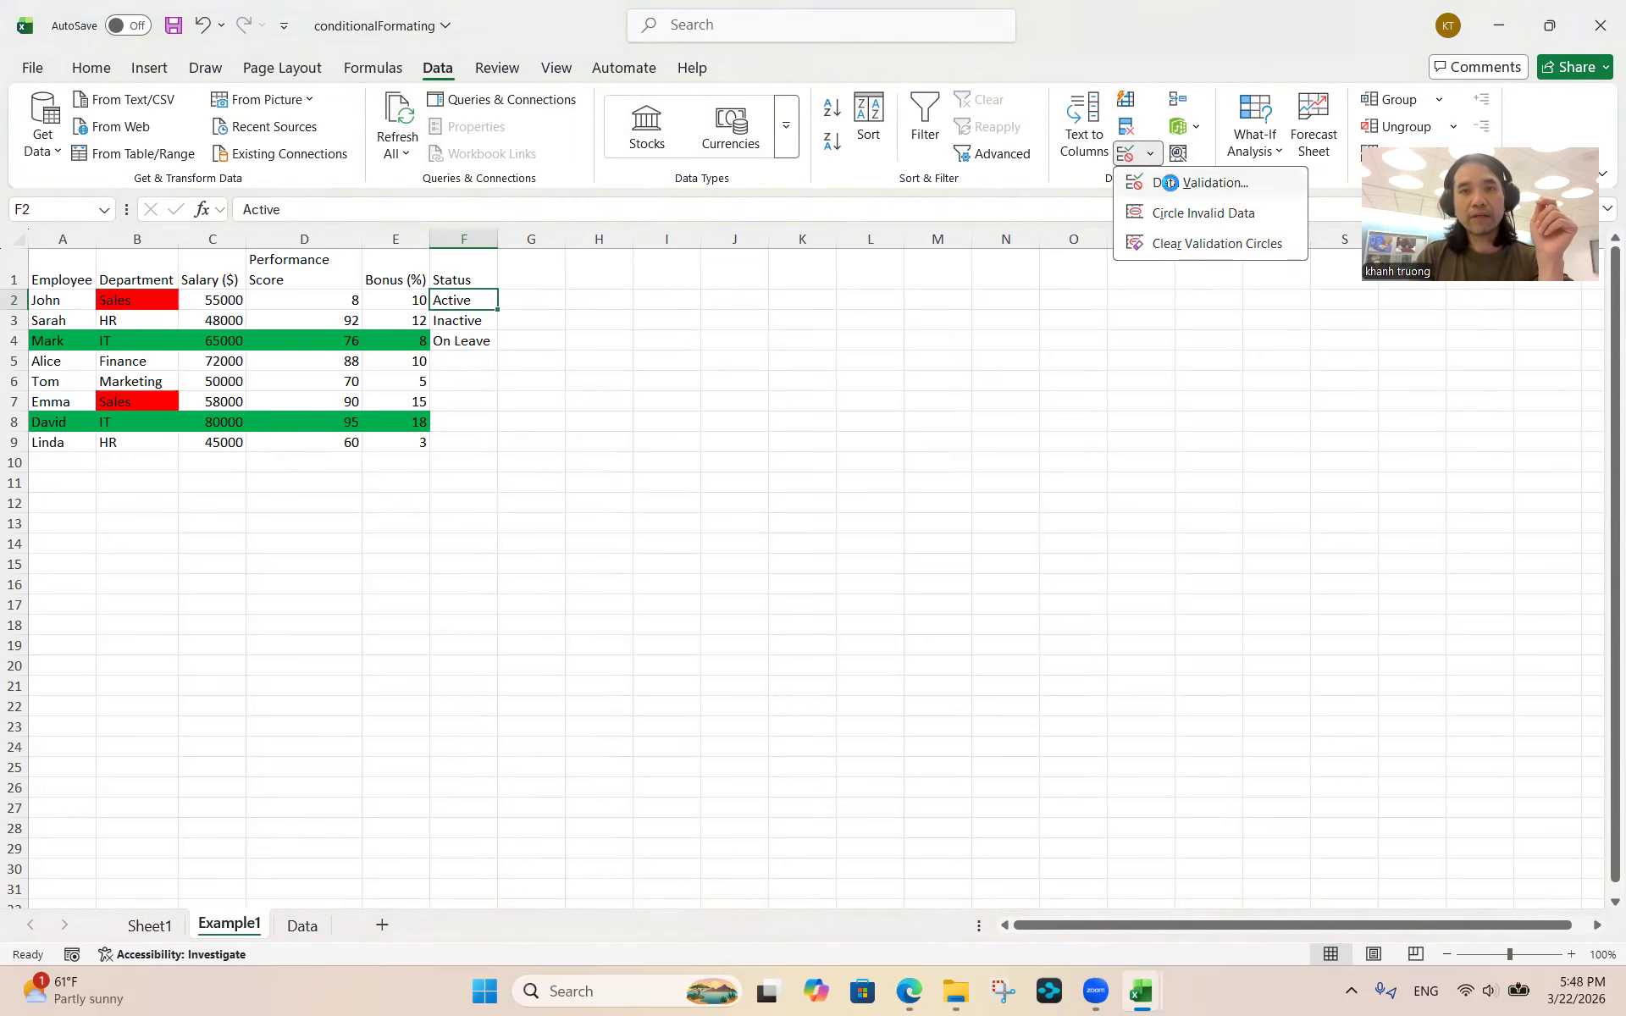
left_click(1171, 183)
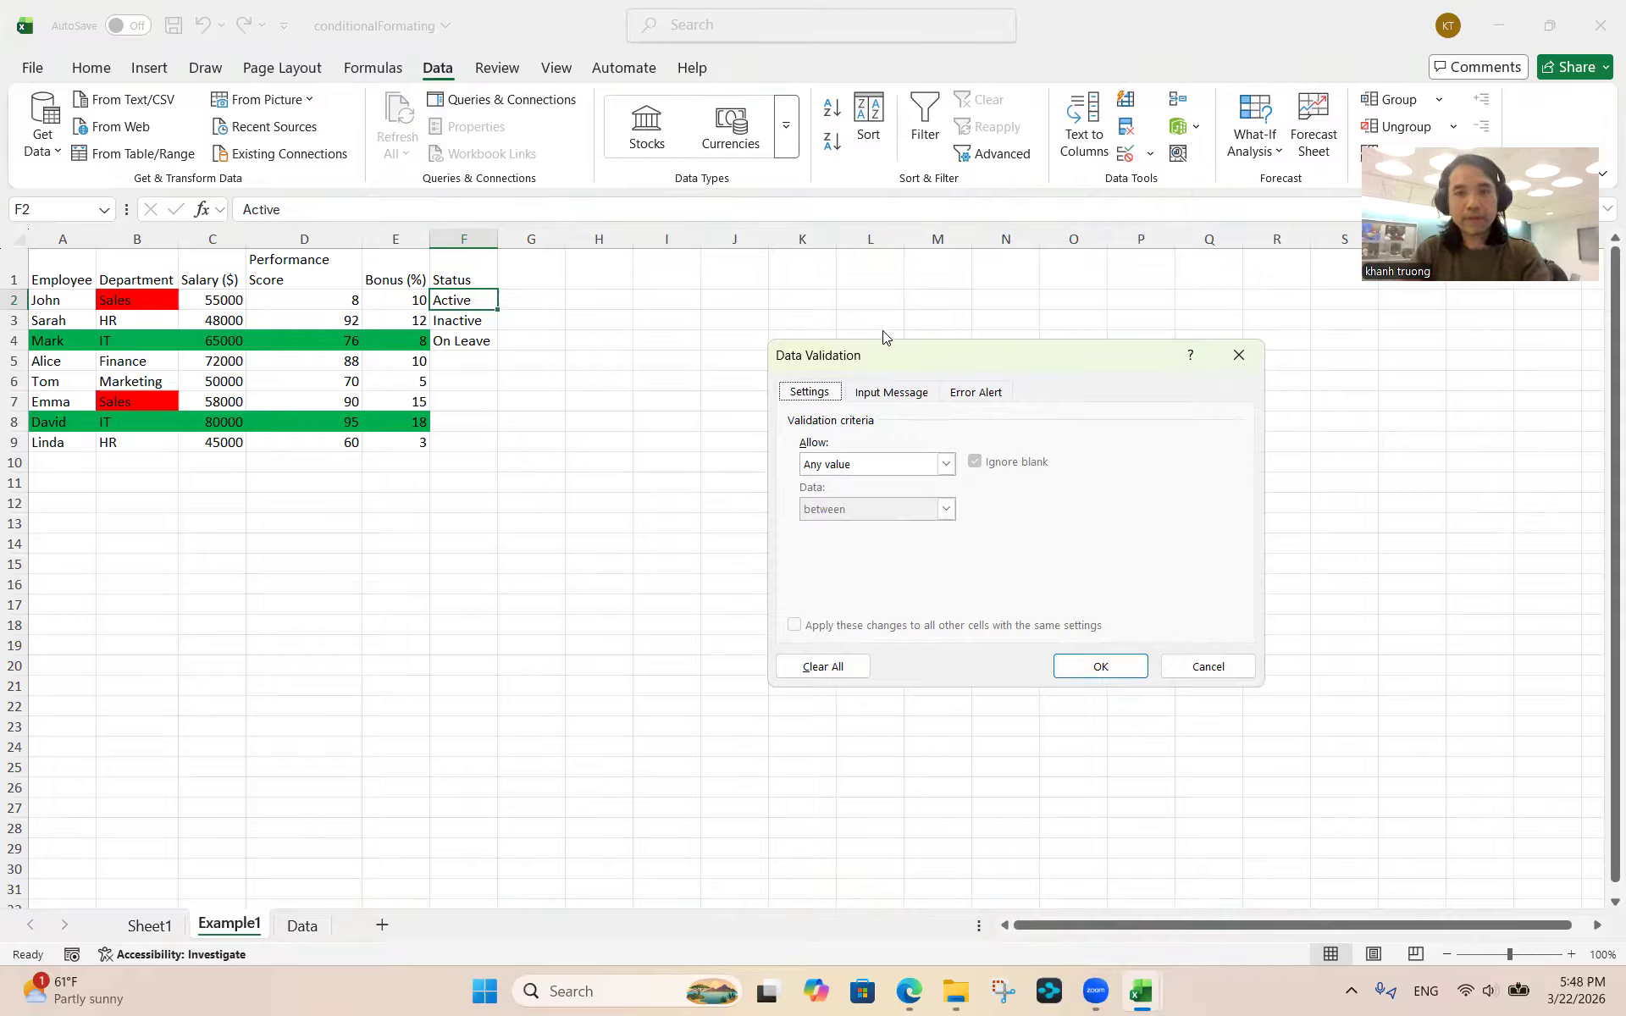
left_click(947, 465)
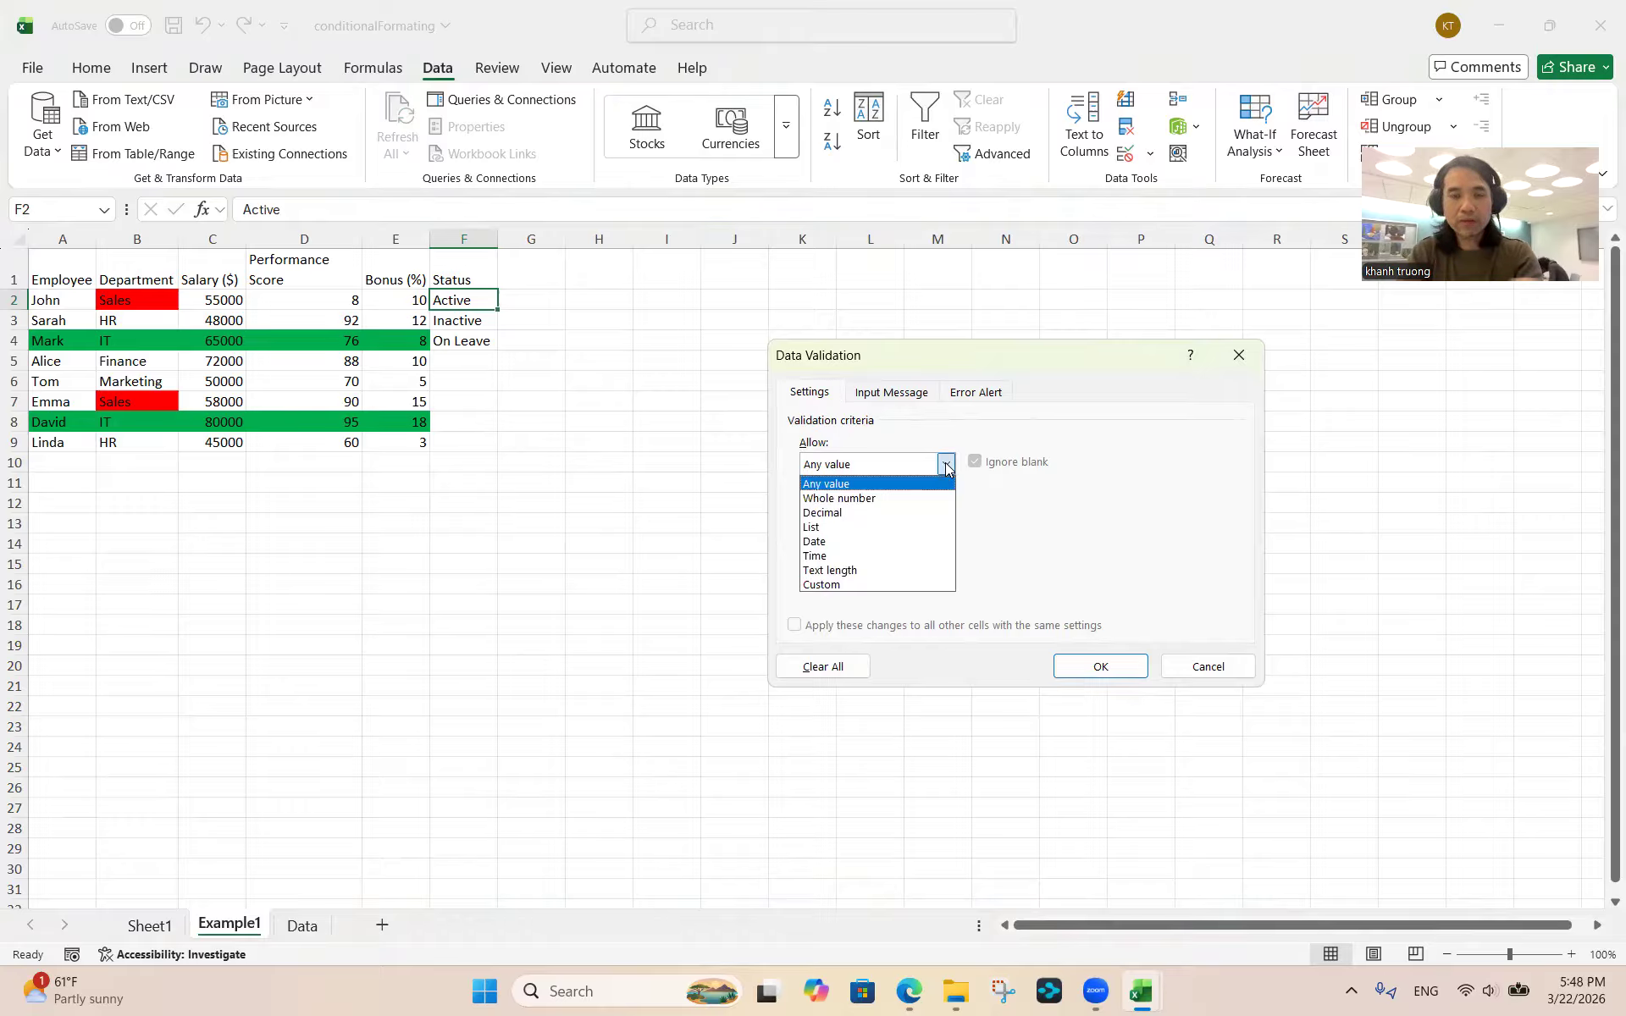
left_click(864, 528)
Set the list source to Active, Inactive, On Leave and apply the validation rule to F2
left_click(852, 557)
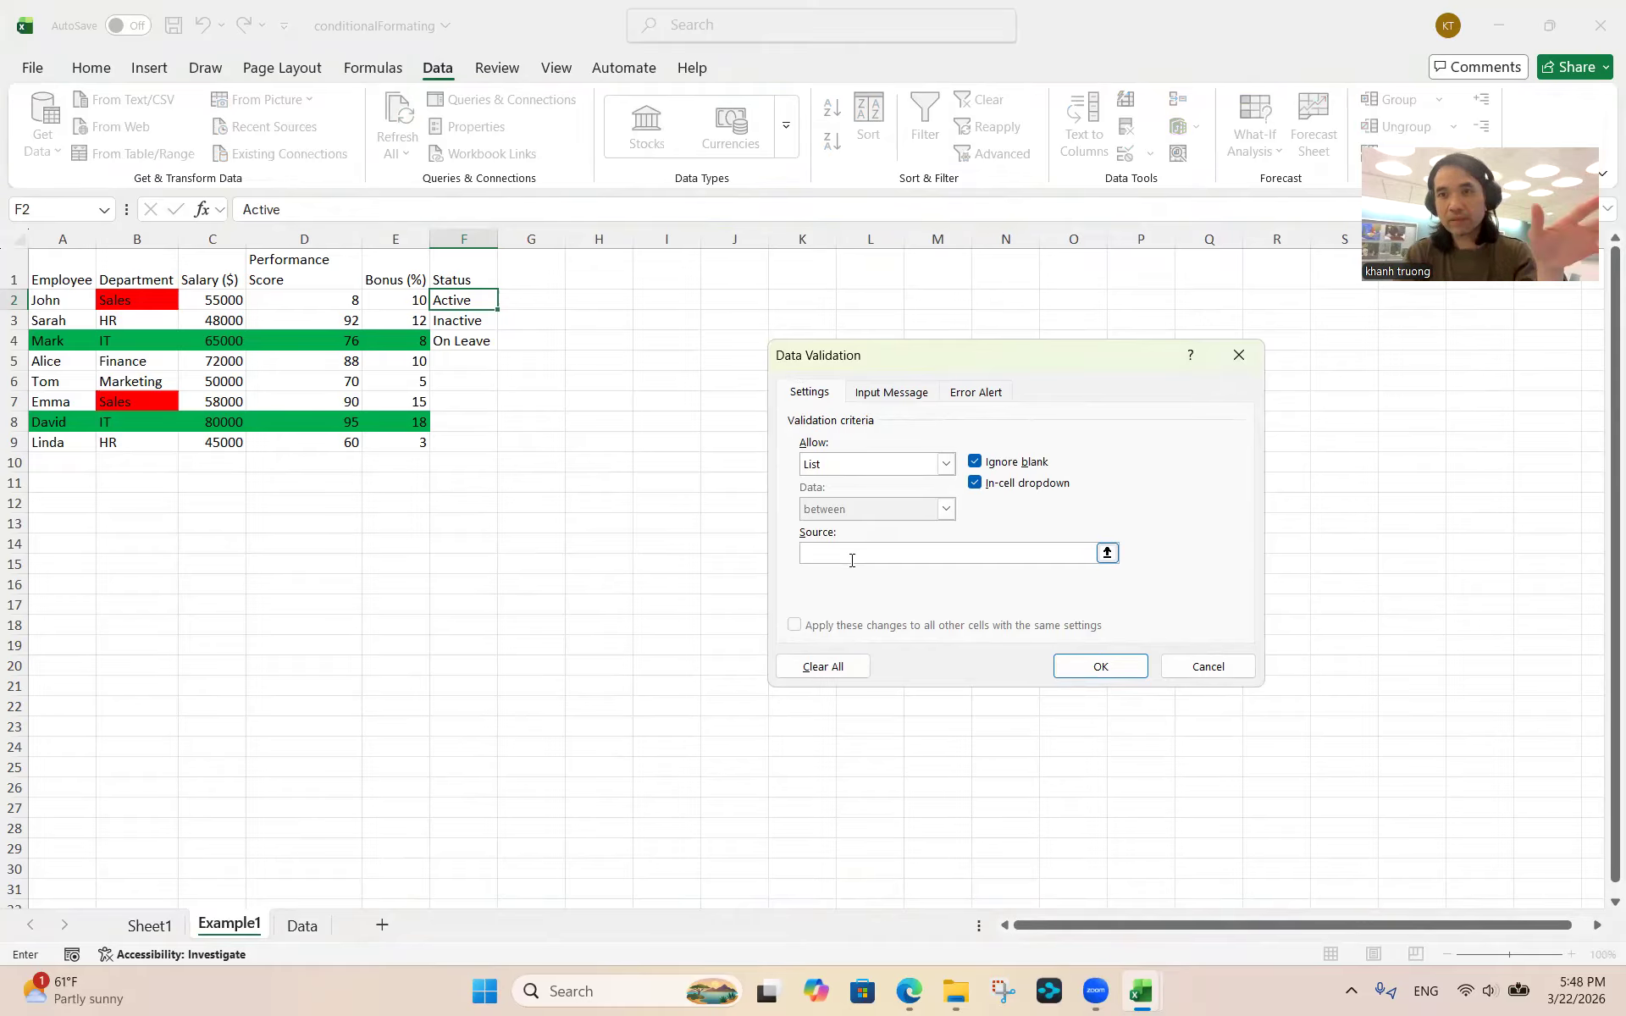
type("Active")
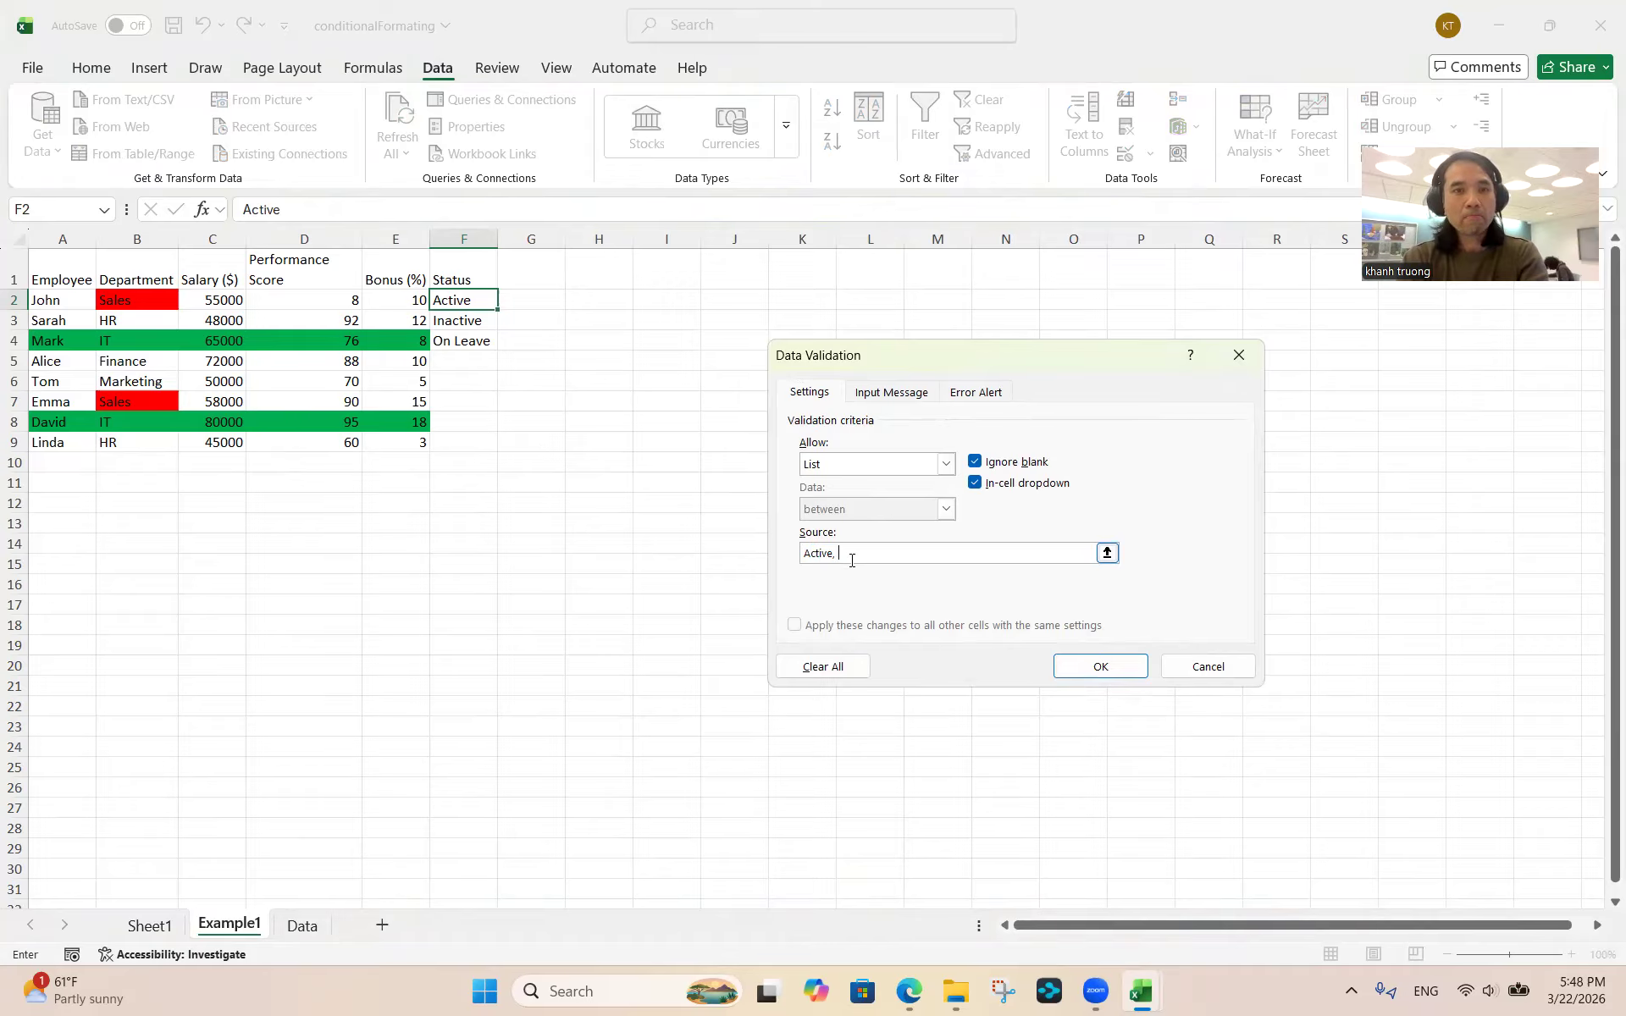
type(", Inact")
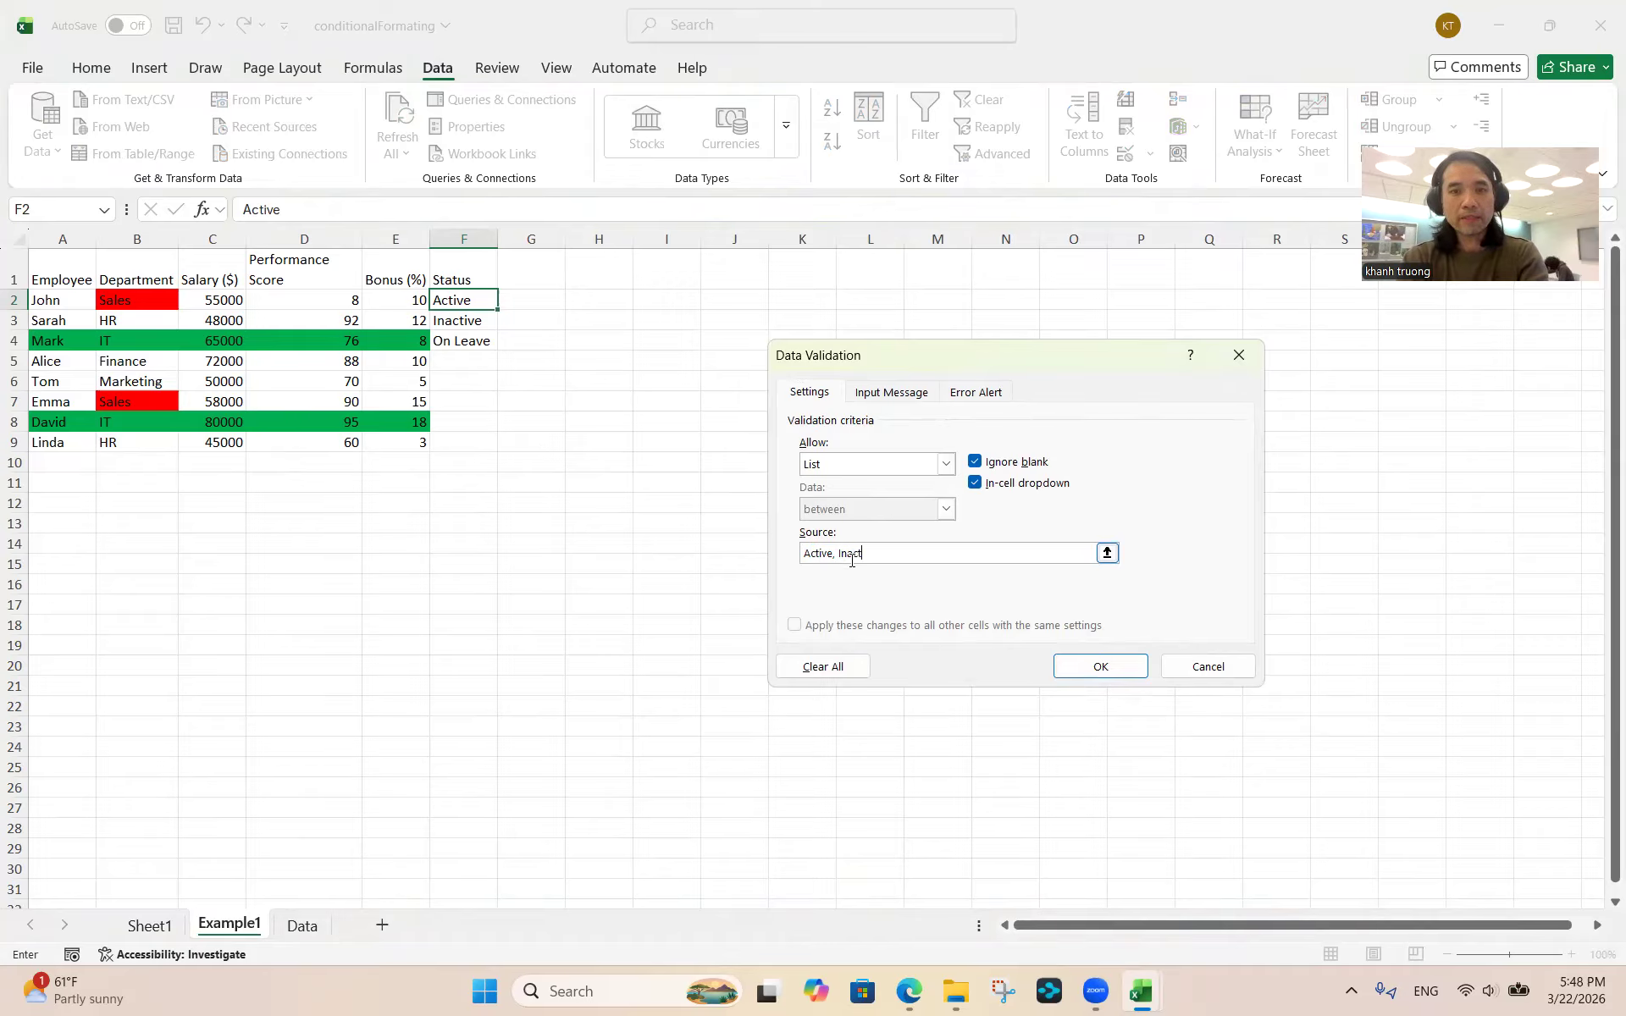
type("ive, On Leave")
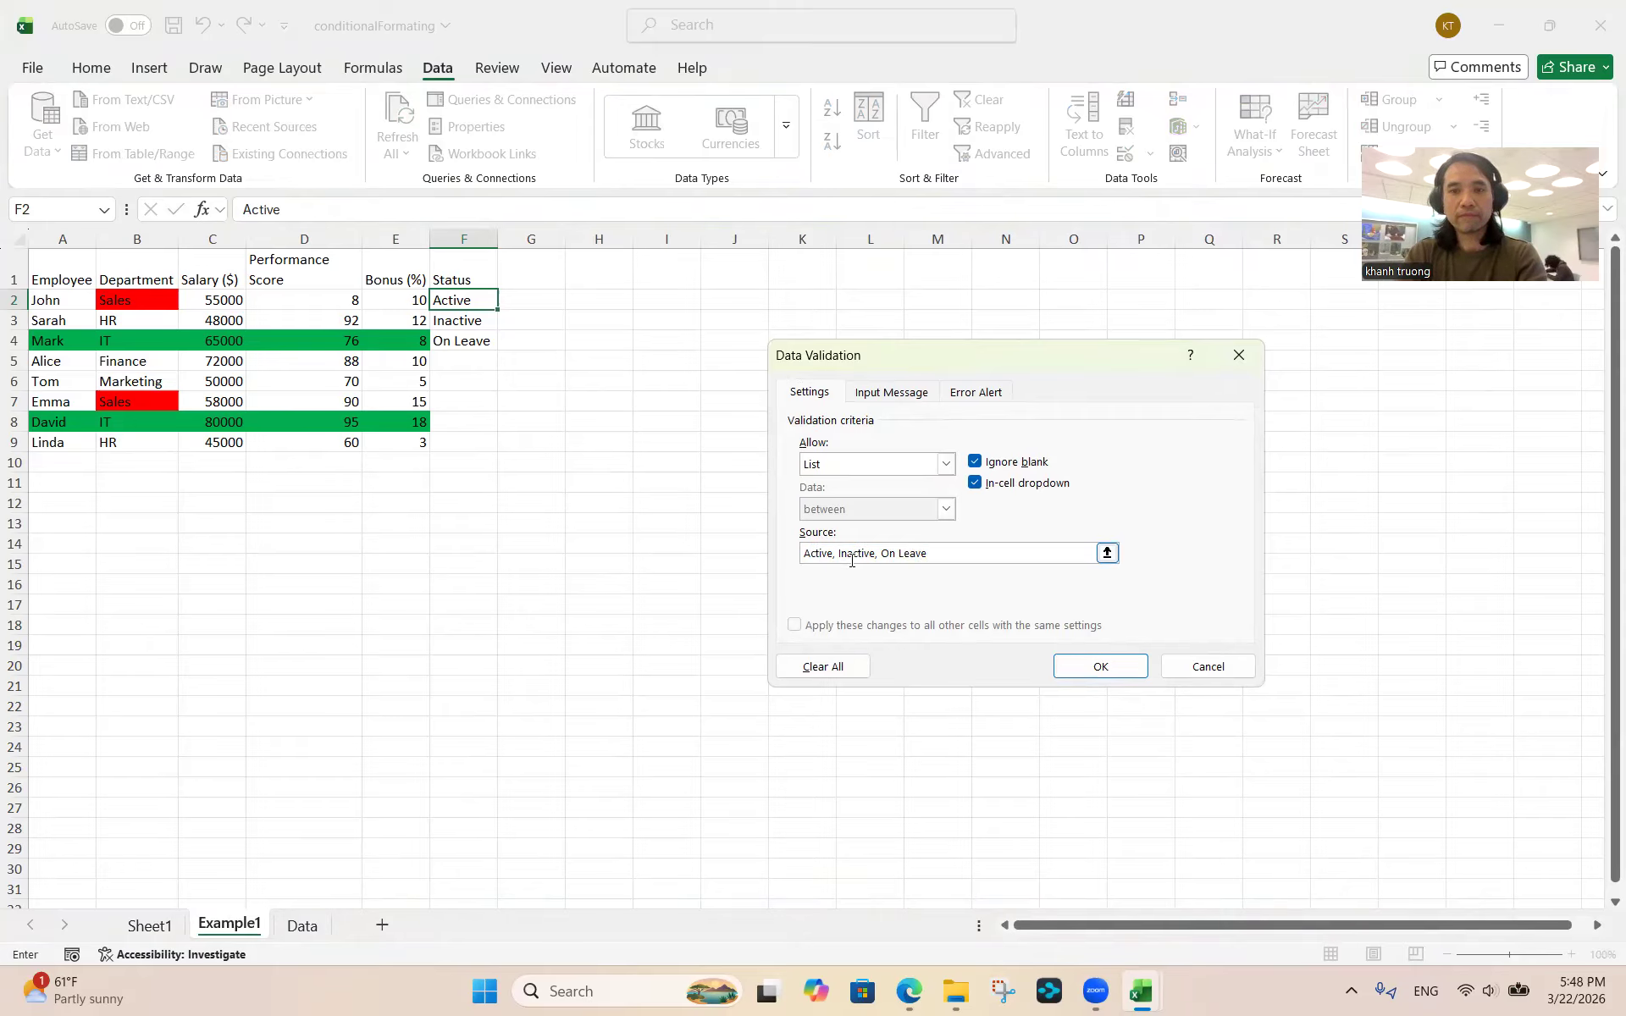
left_click(1099, 666)
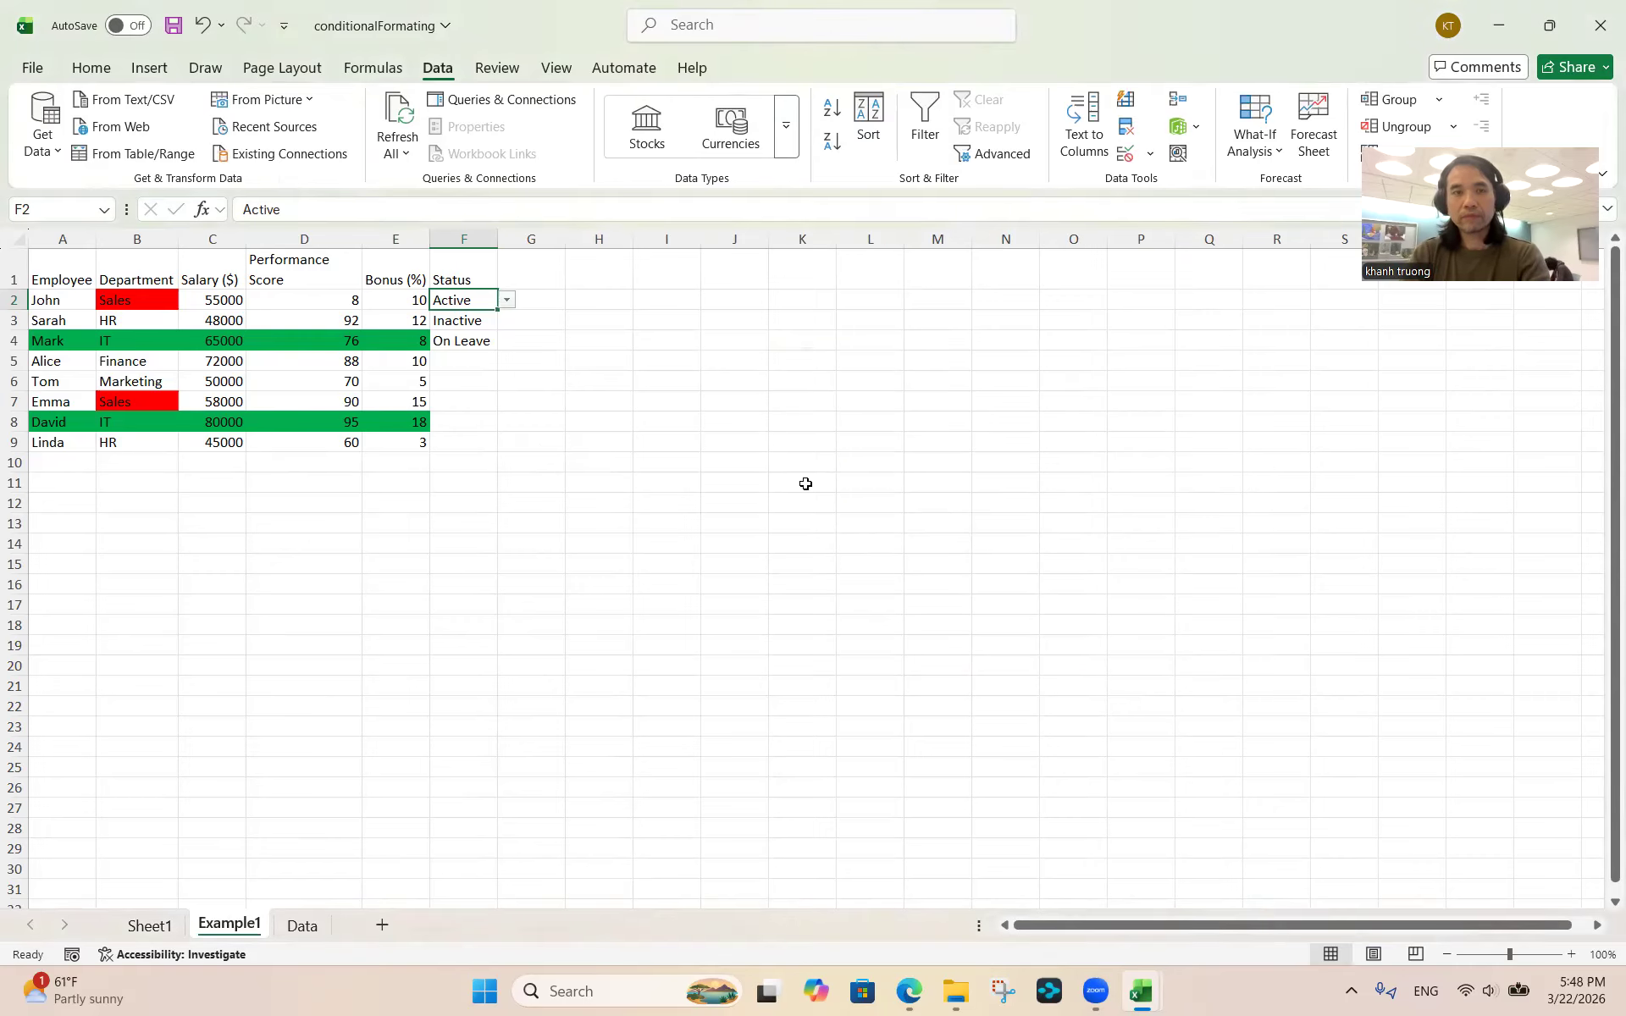
Choose Inactive from the dropdown in F2 and fill the cell down the Status column to F21
left_click(509, 302)
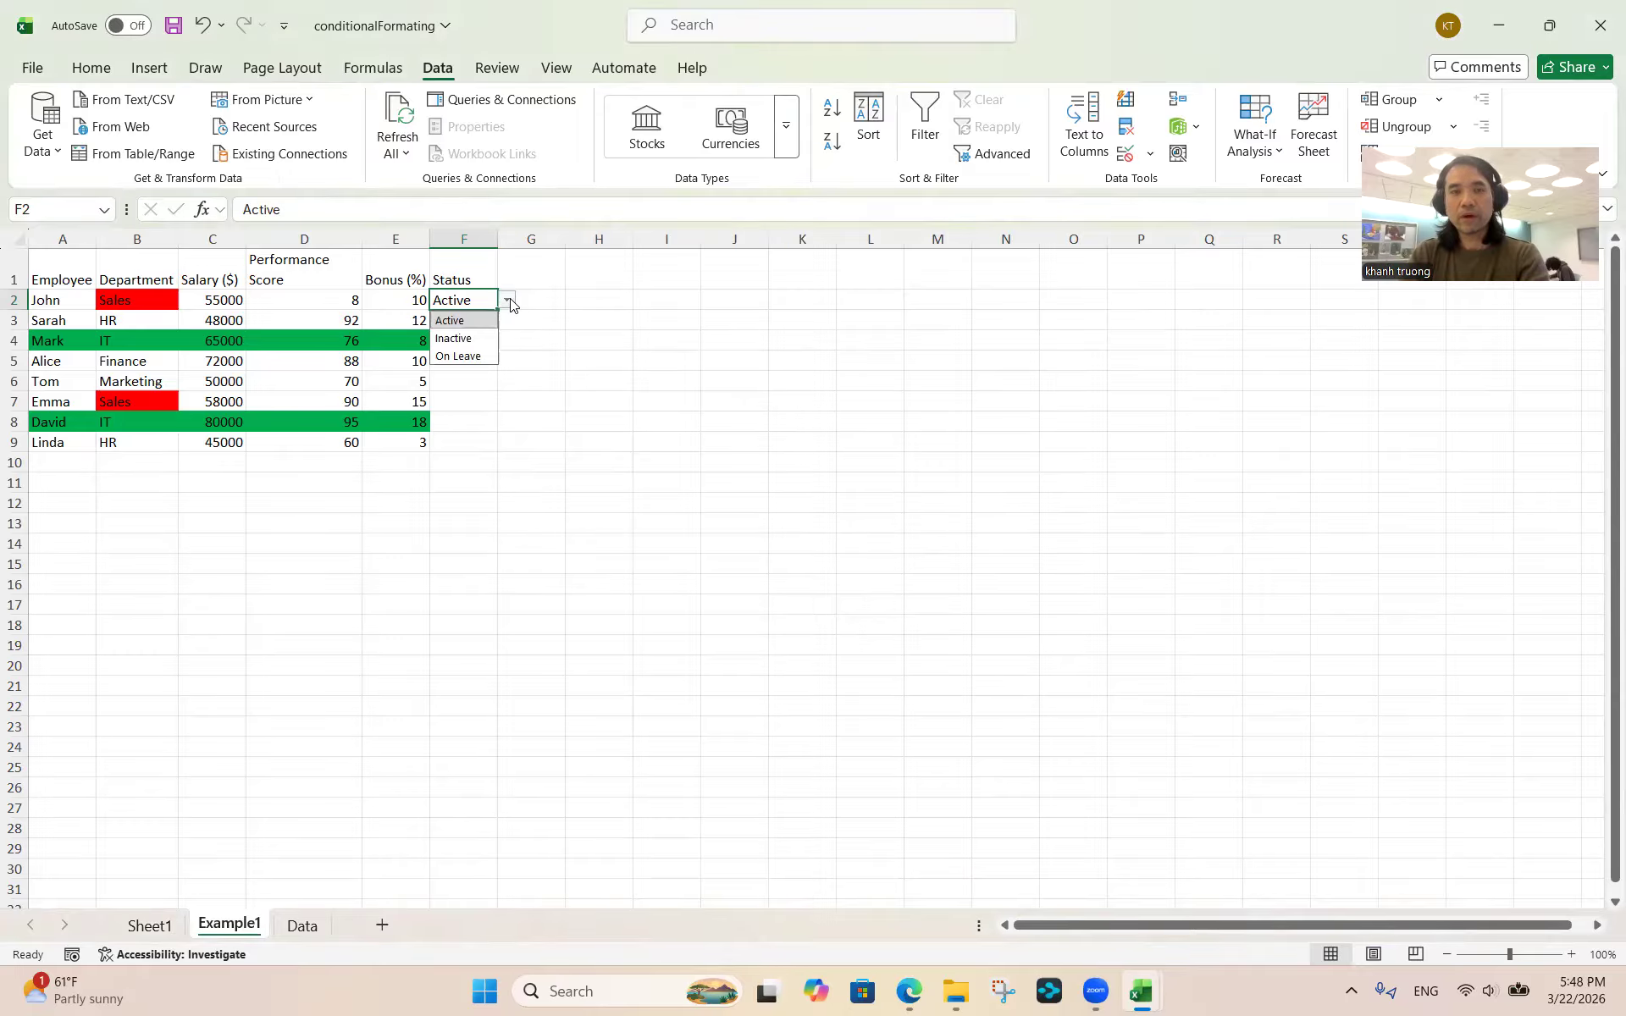
left_click(455, 340)
left_click(468, 334)
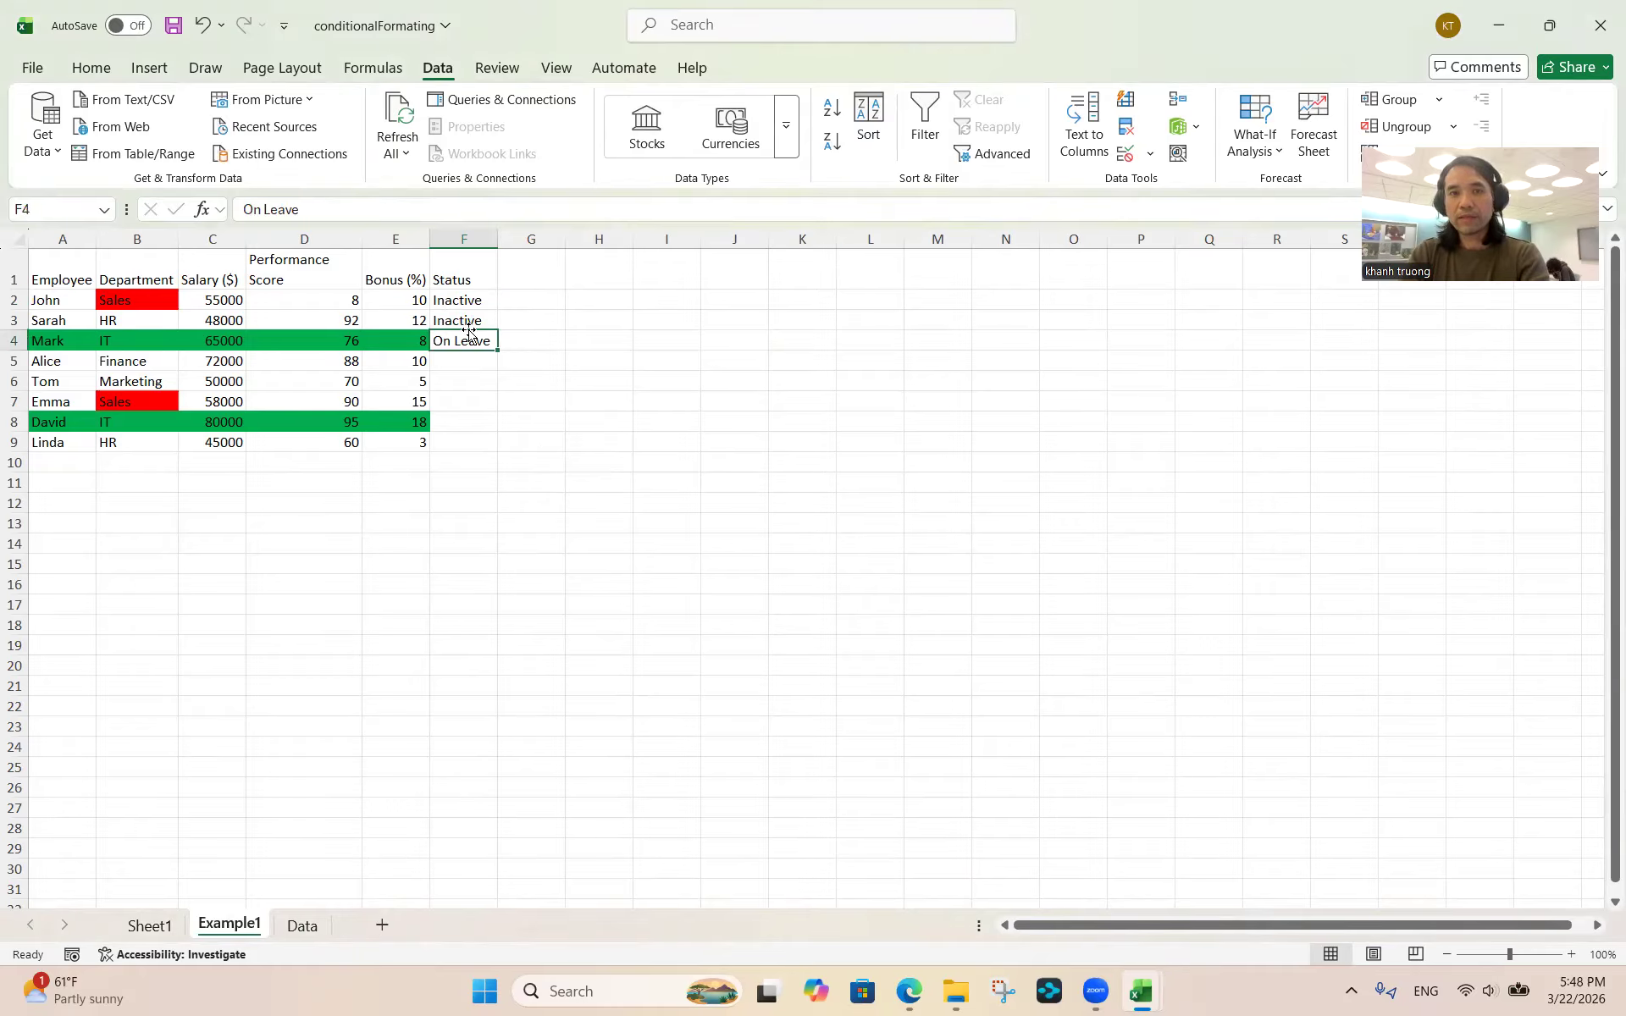
left_click(463, 319)
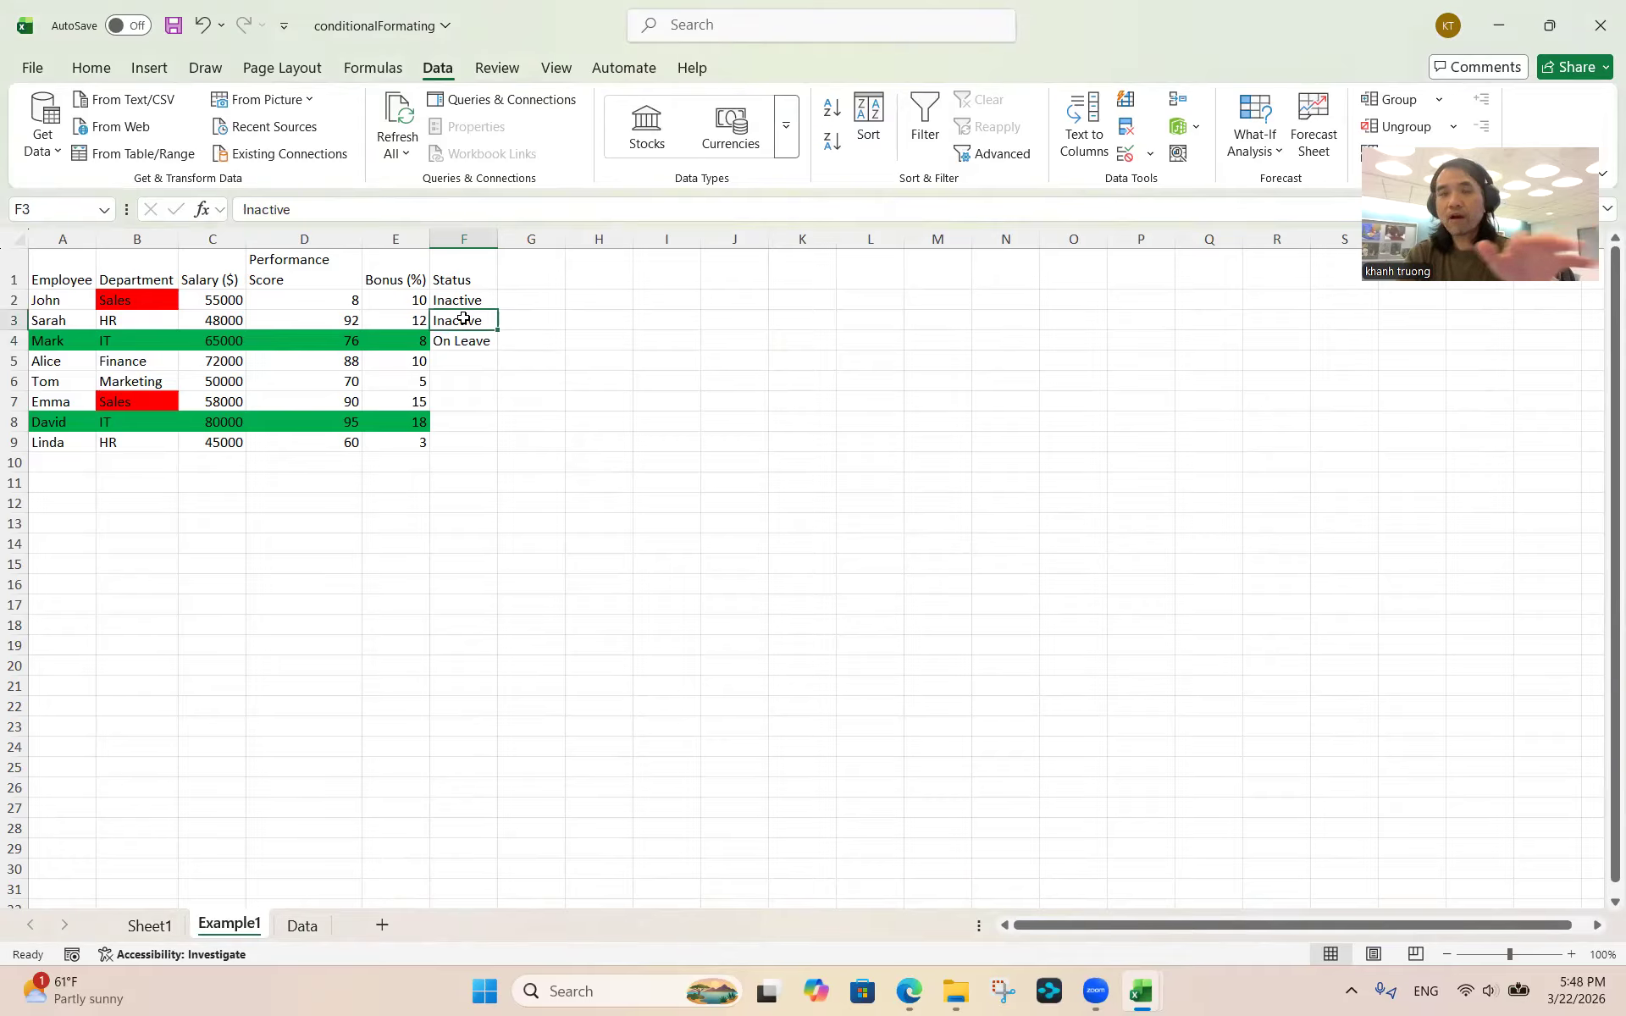
left_click(466, 300)
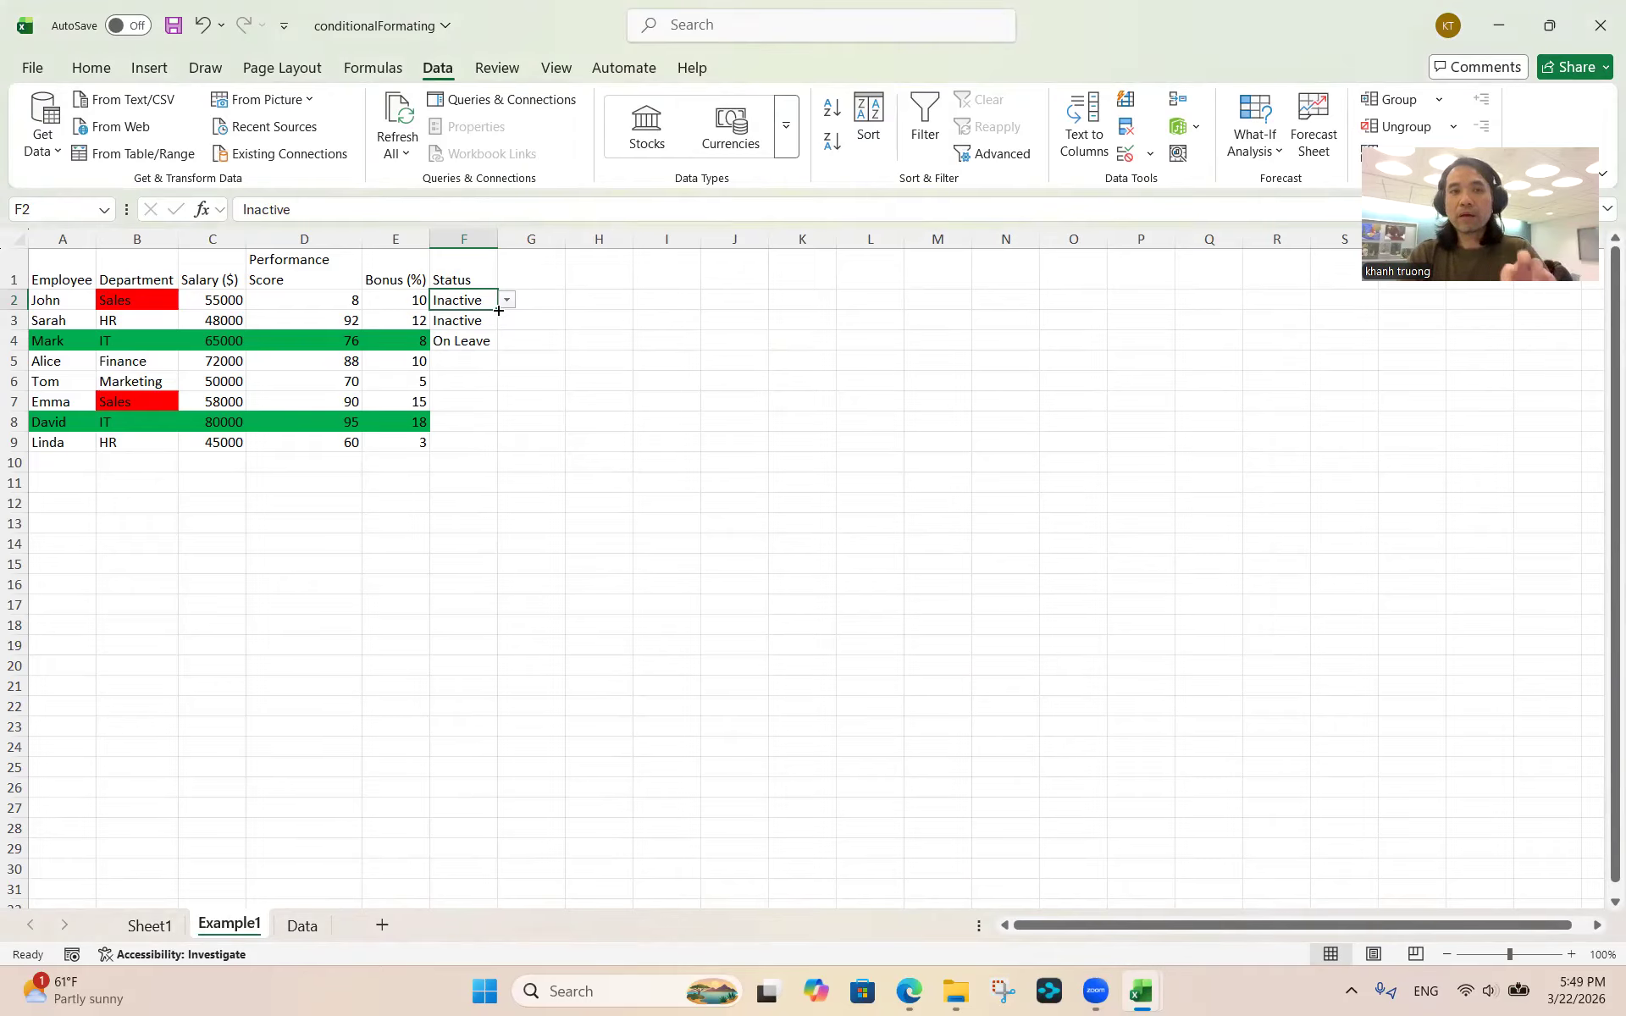
left_click_drag(499, 311, 475, 696)
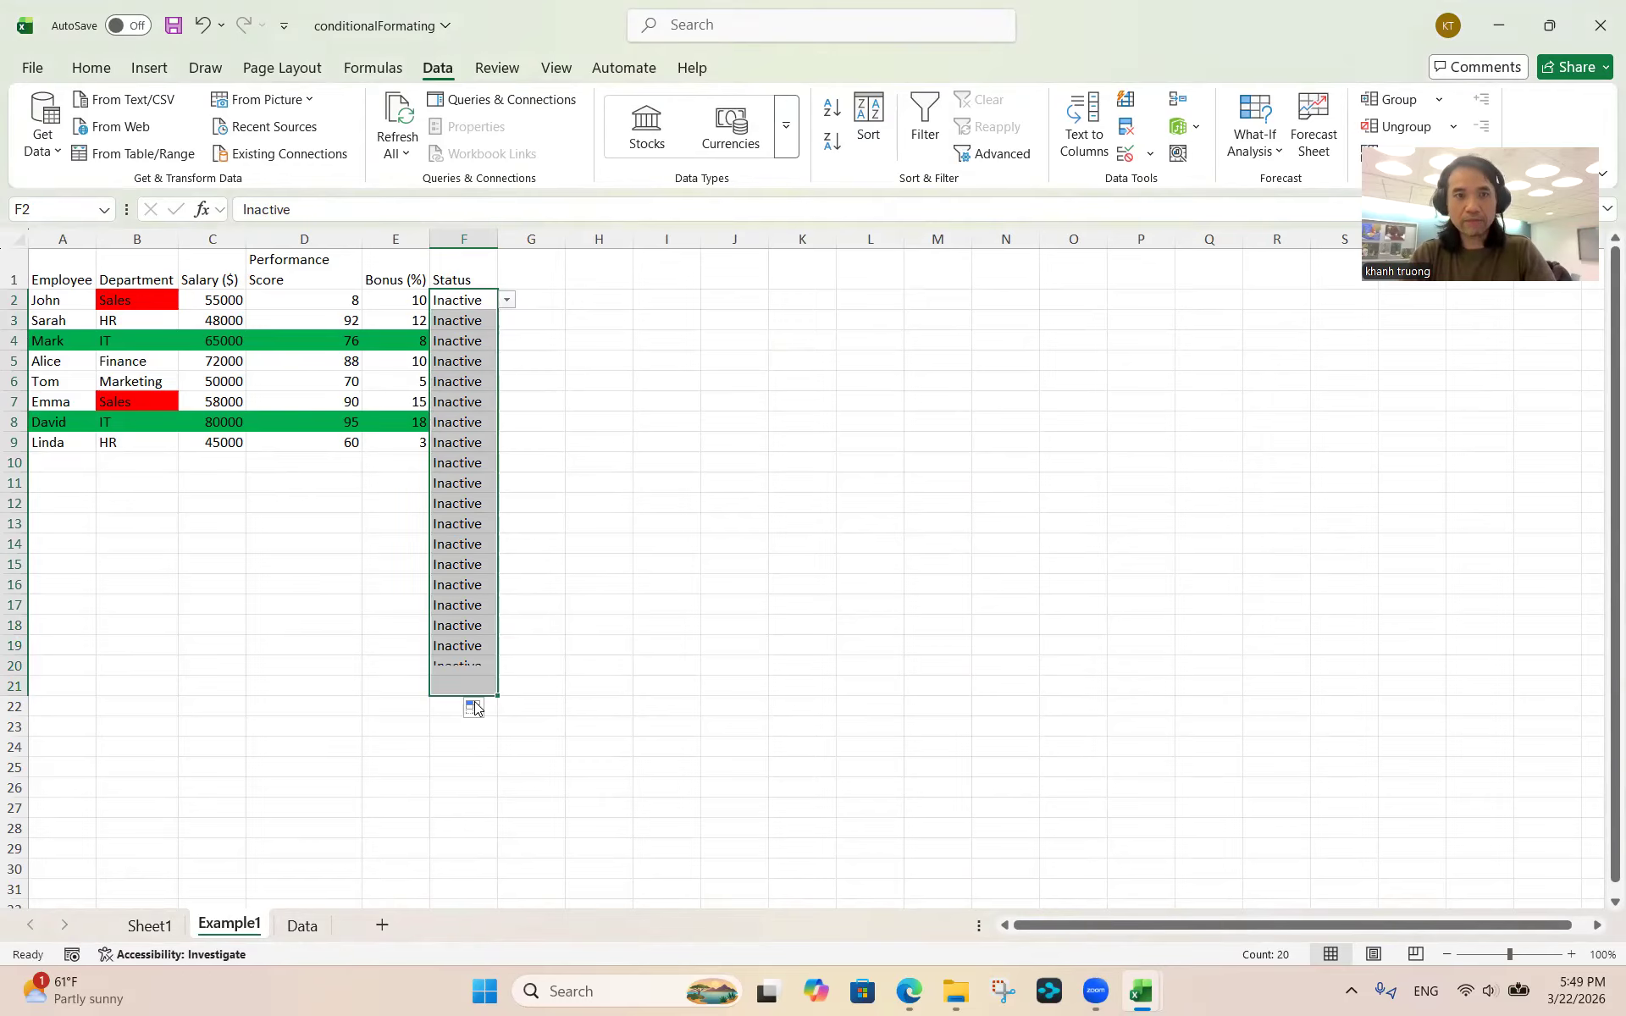
Test the copied dropdown in F3 by choosing Active and set the cell to On Leave, finishing with F2 selected
left_click(440, 361)
left_click(468, 307)
left_click(470, 321)
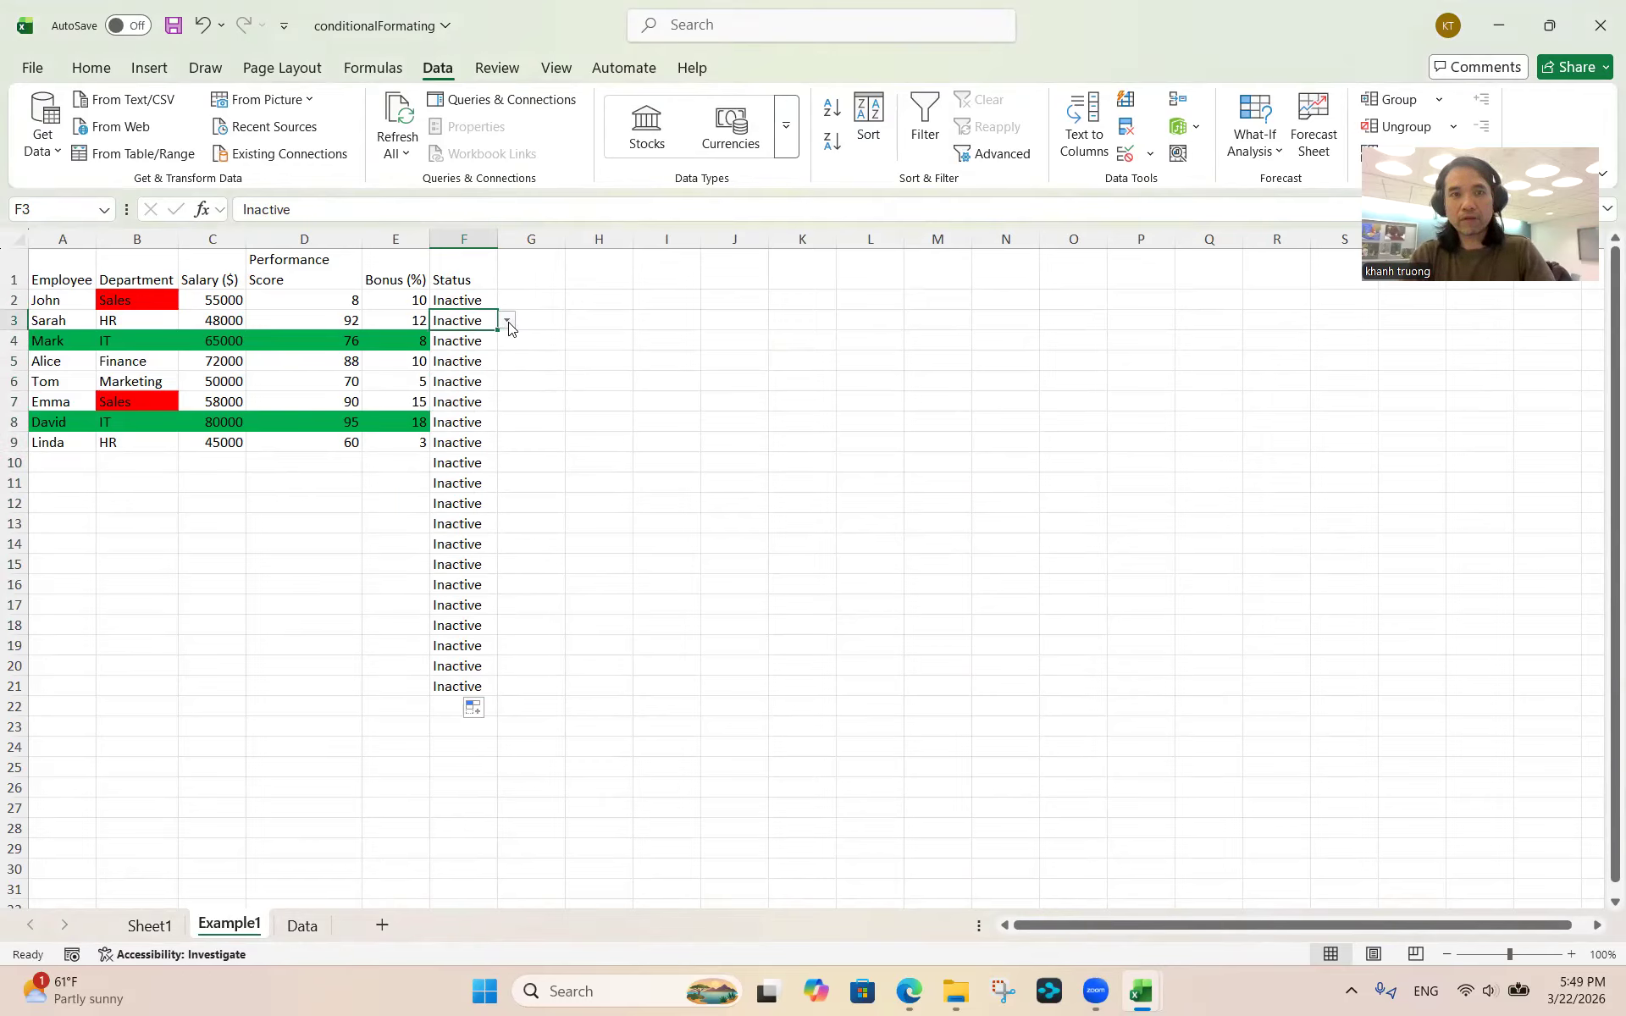
left_click(508, 322)
left_click(475, 340)
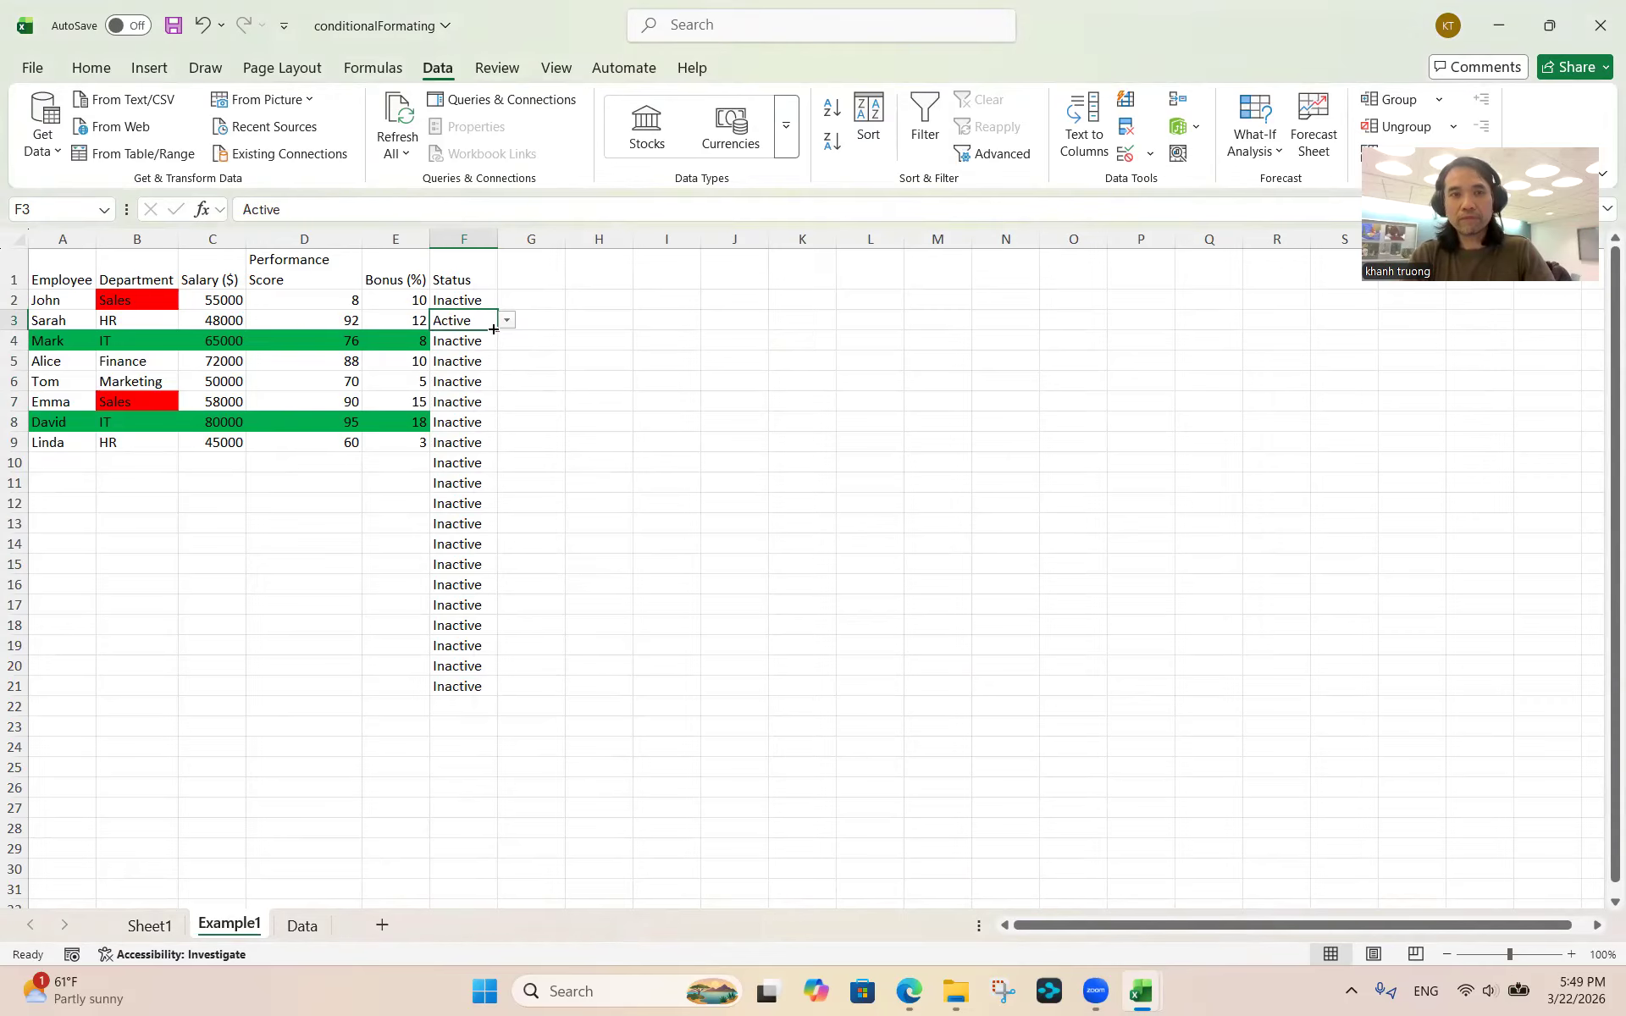
left_click(507, 321)
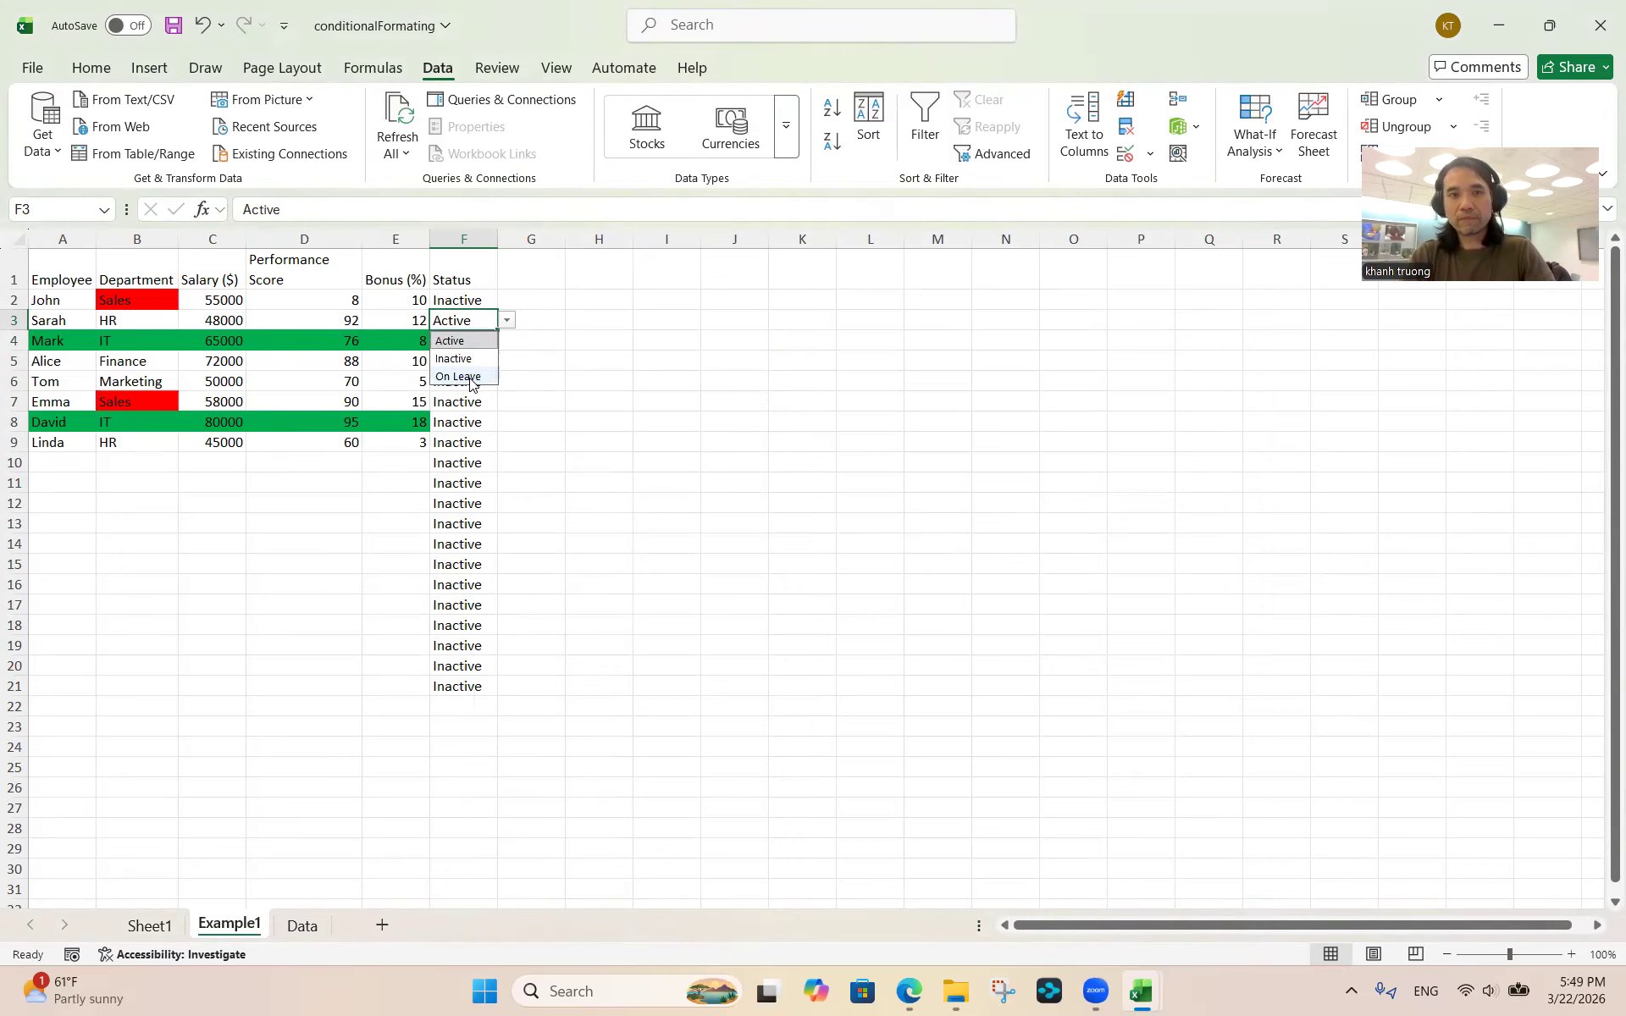
left_click(469, 376)
left_click(466, 377)
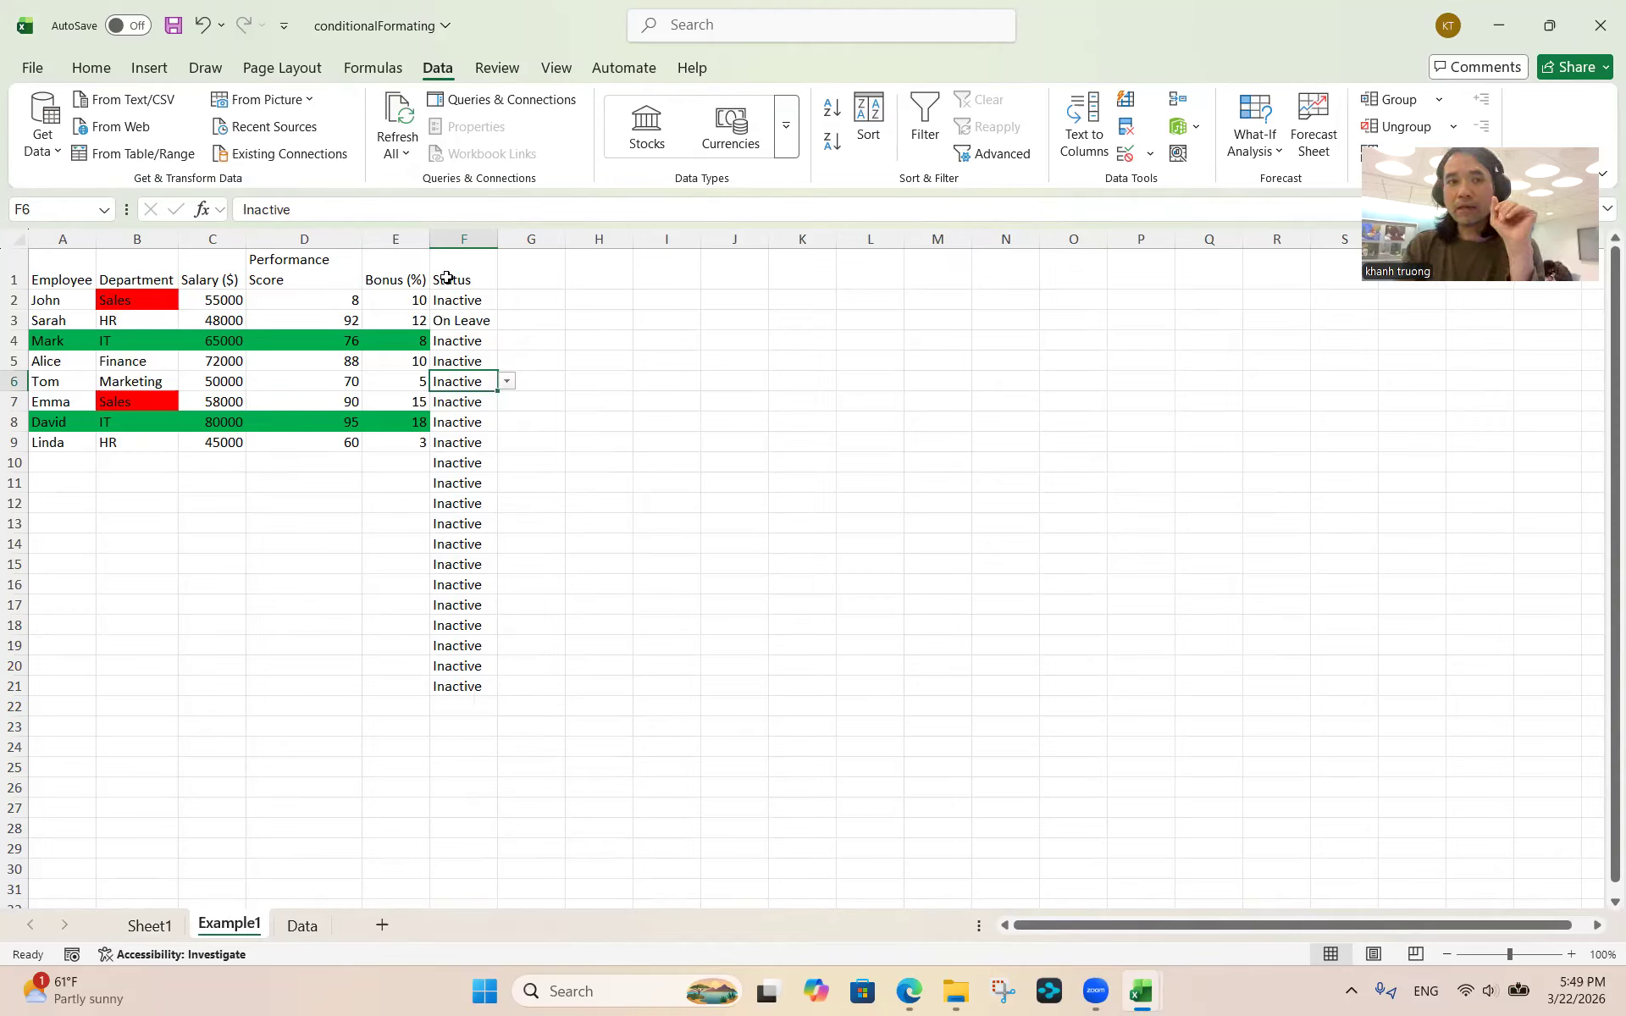
left_click(459, 300)
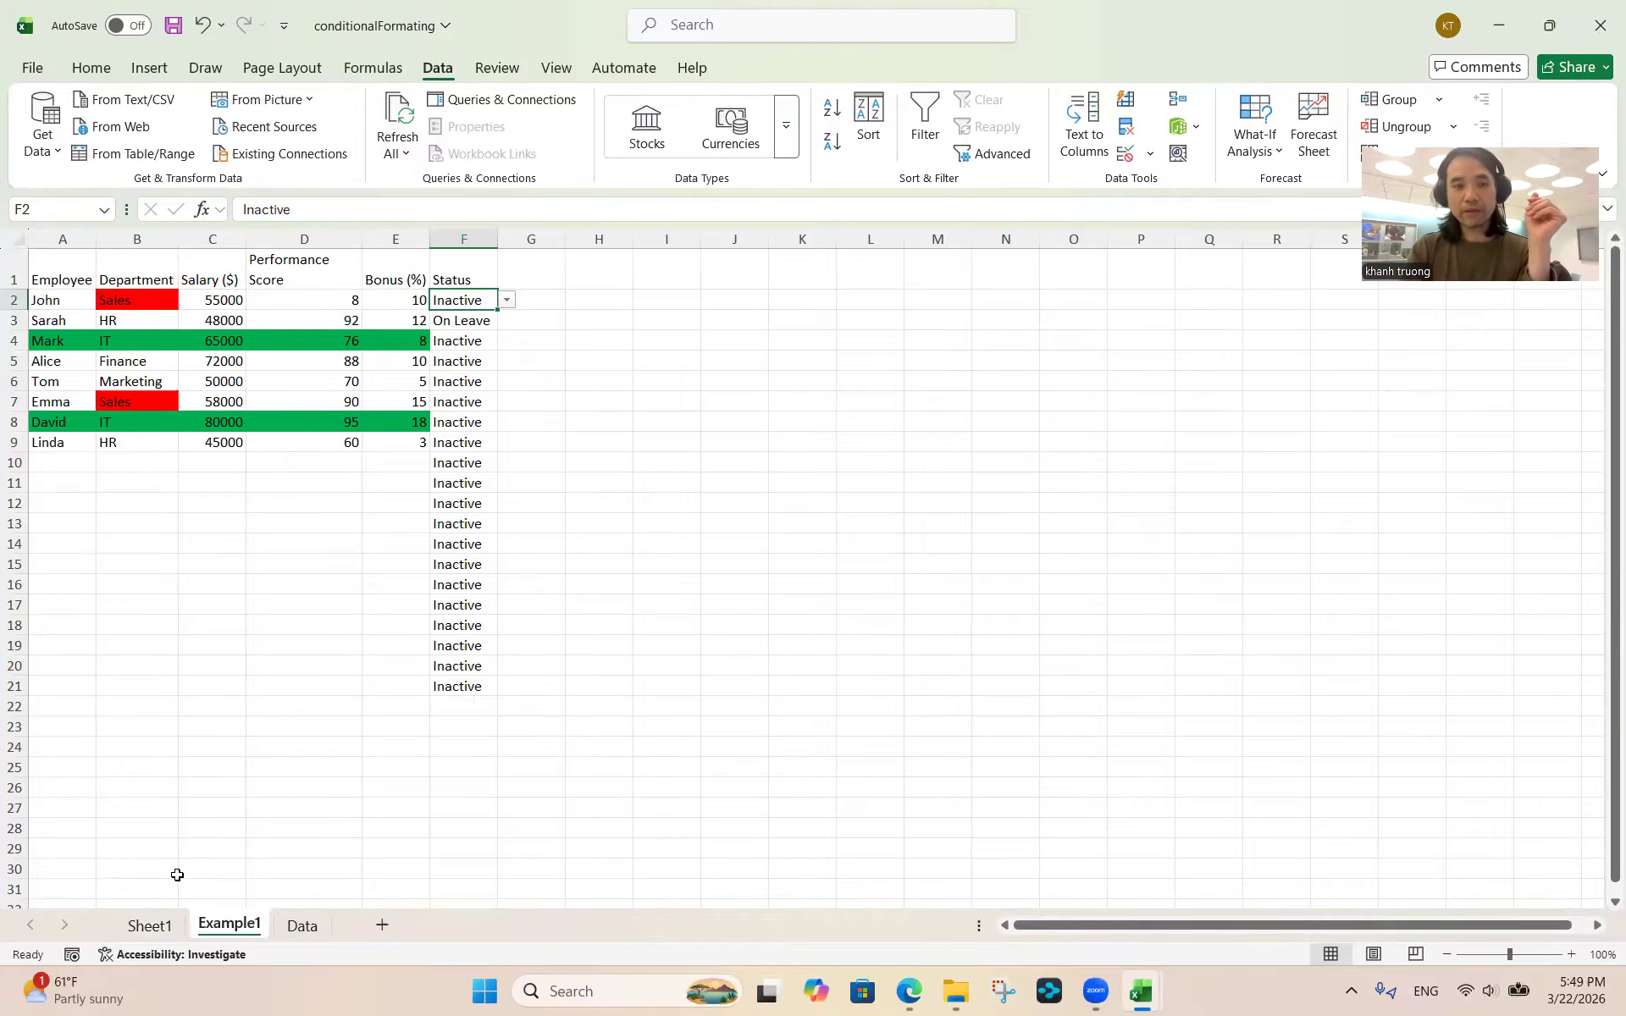
On Sheet1, use the colour-coded Status dropdowns to set F2 to Active and F5 to Inactive
left_click(148, 930)
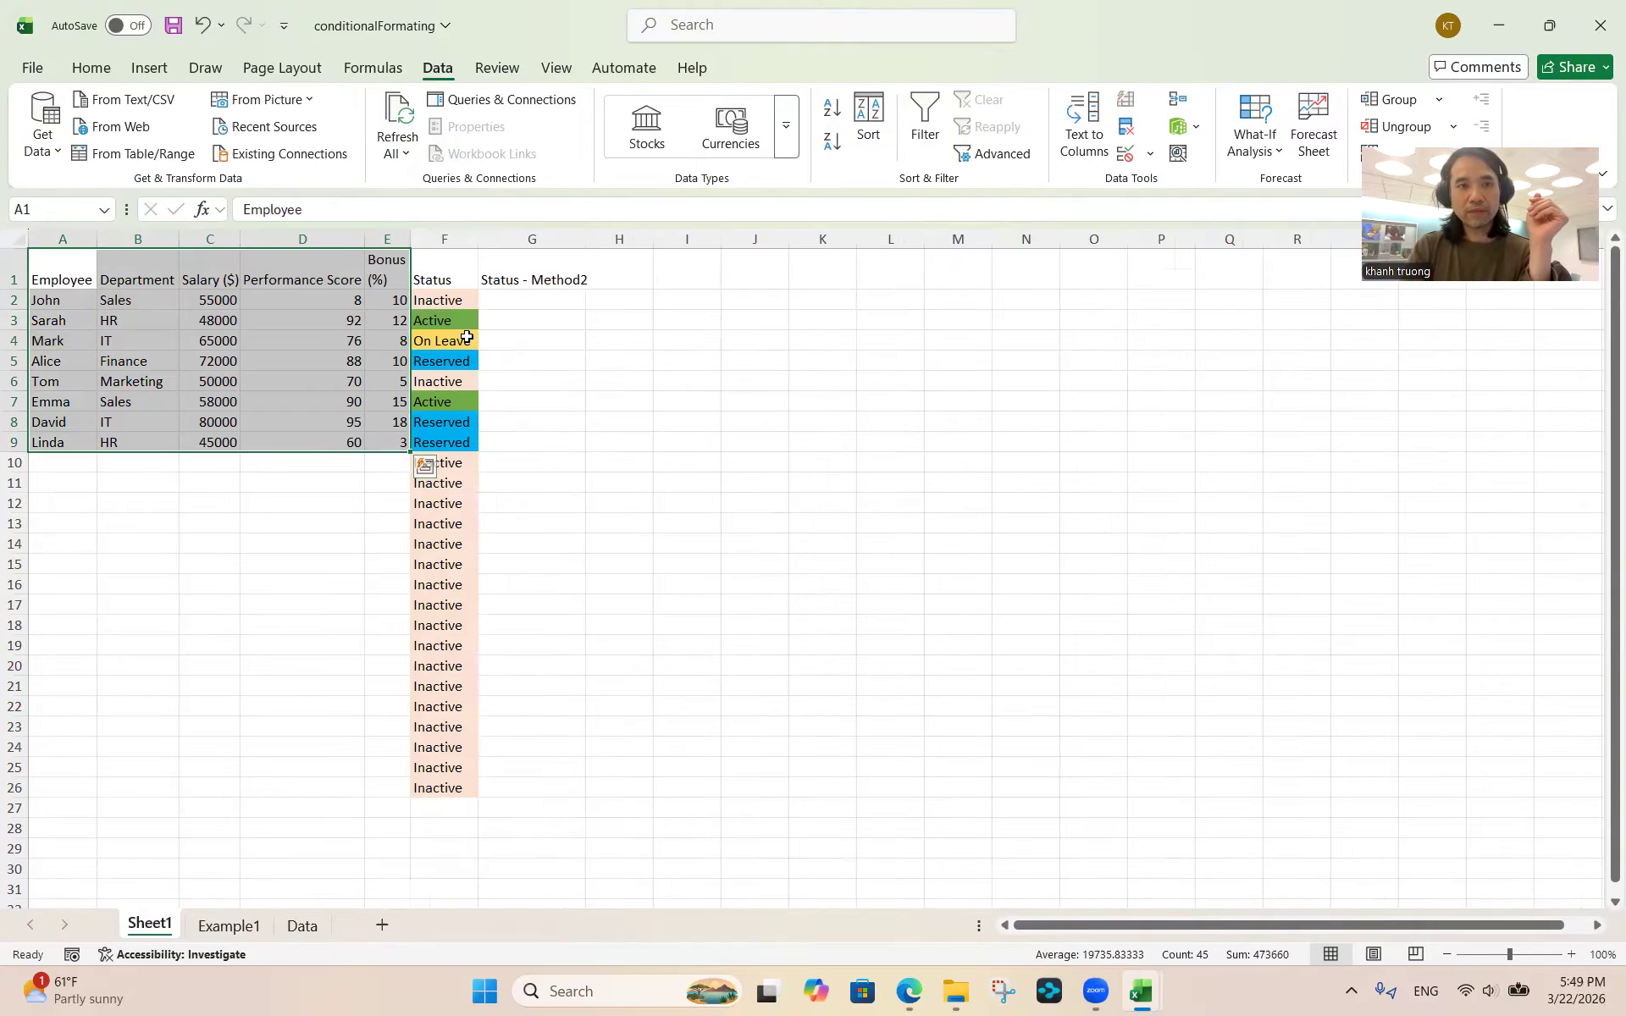
left_click(444, 324)
left_click(444, 298)
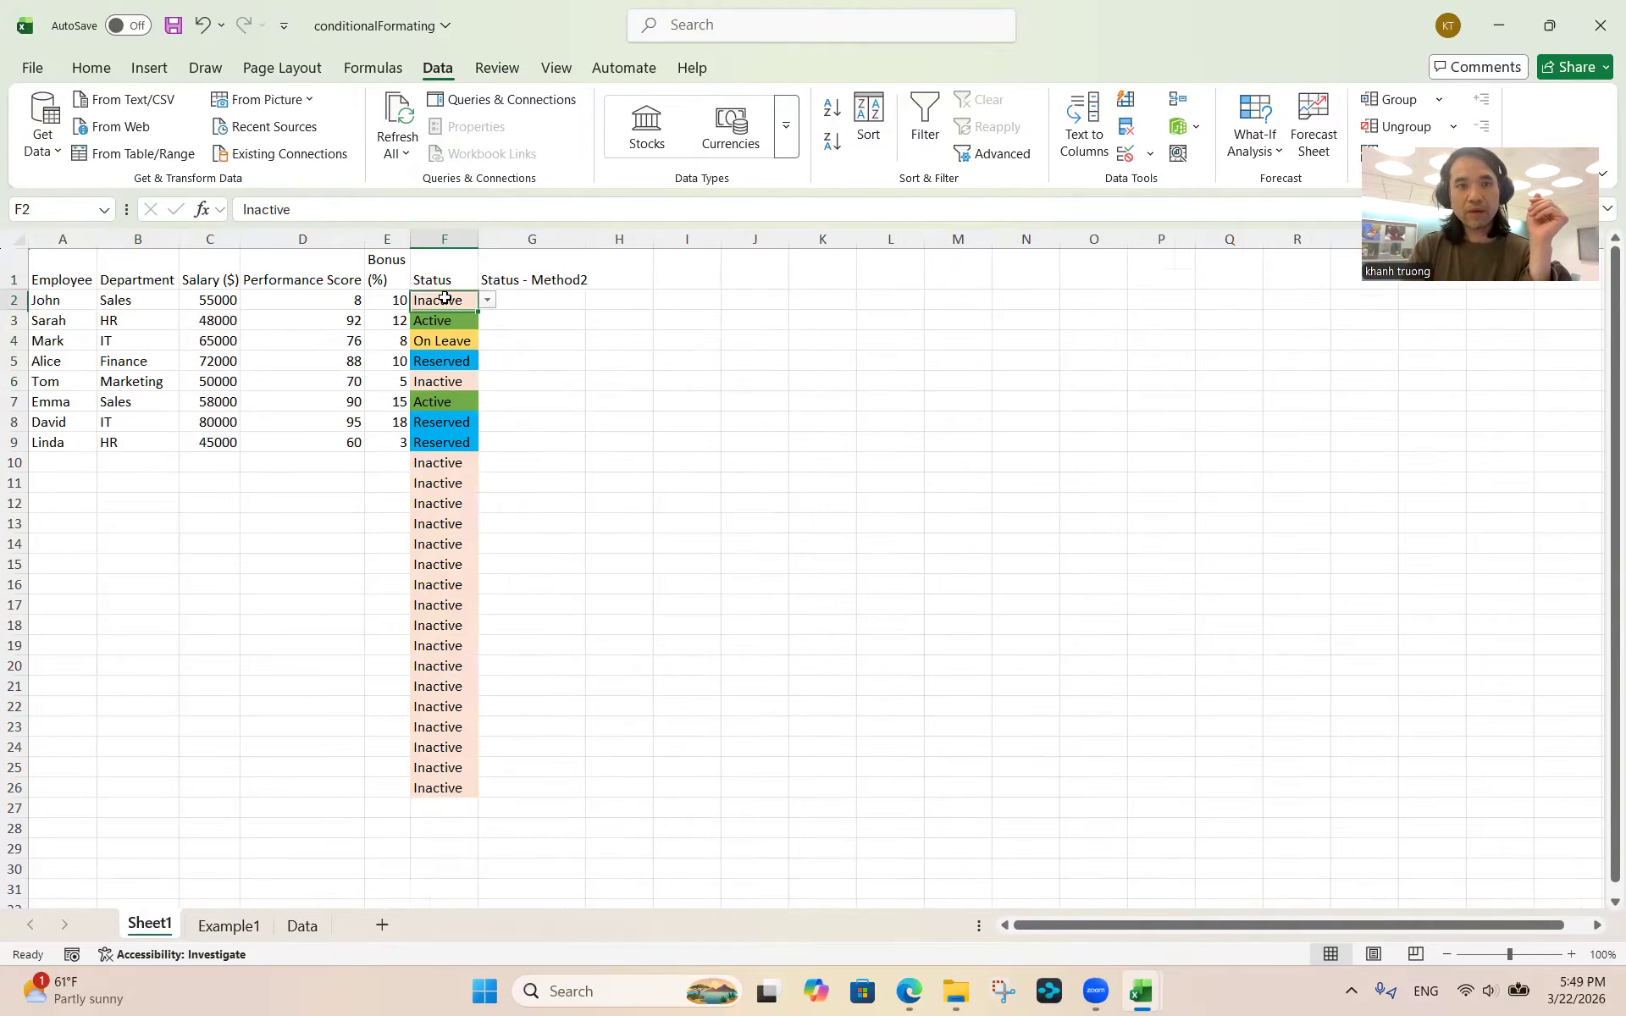
left_click(488, 303)
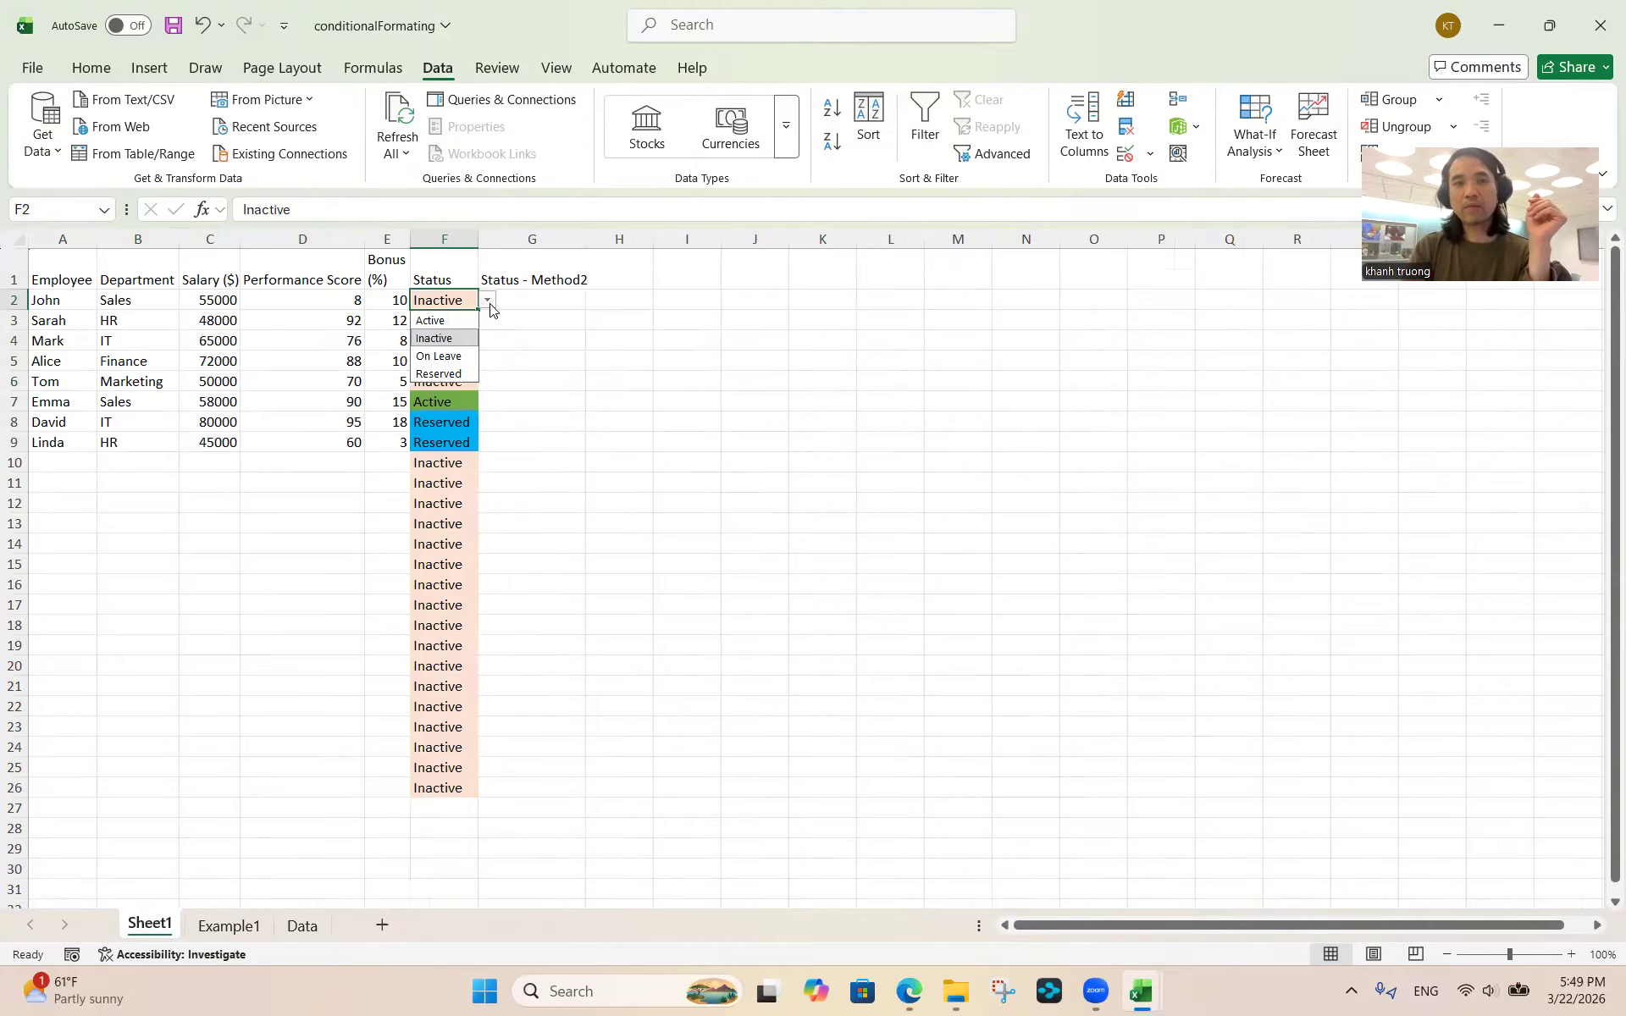
left_click(445, 321)
left_click(448, 359)
left_click(487, 362)
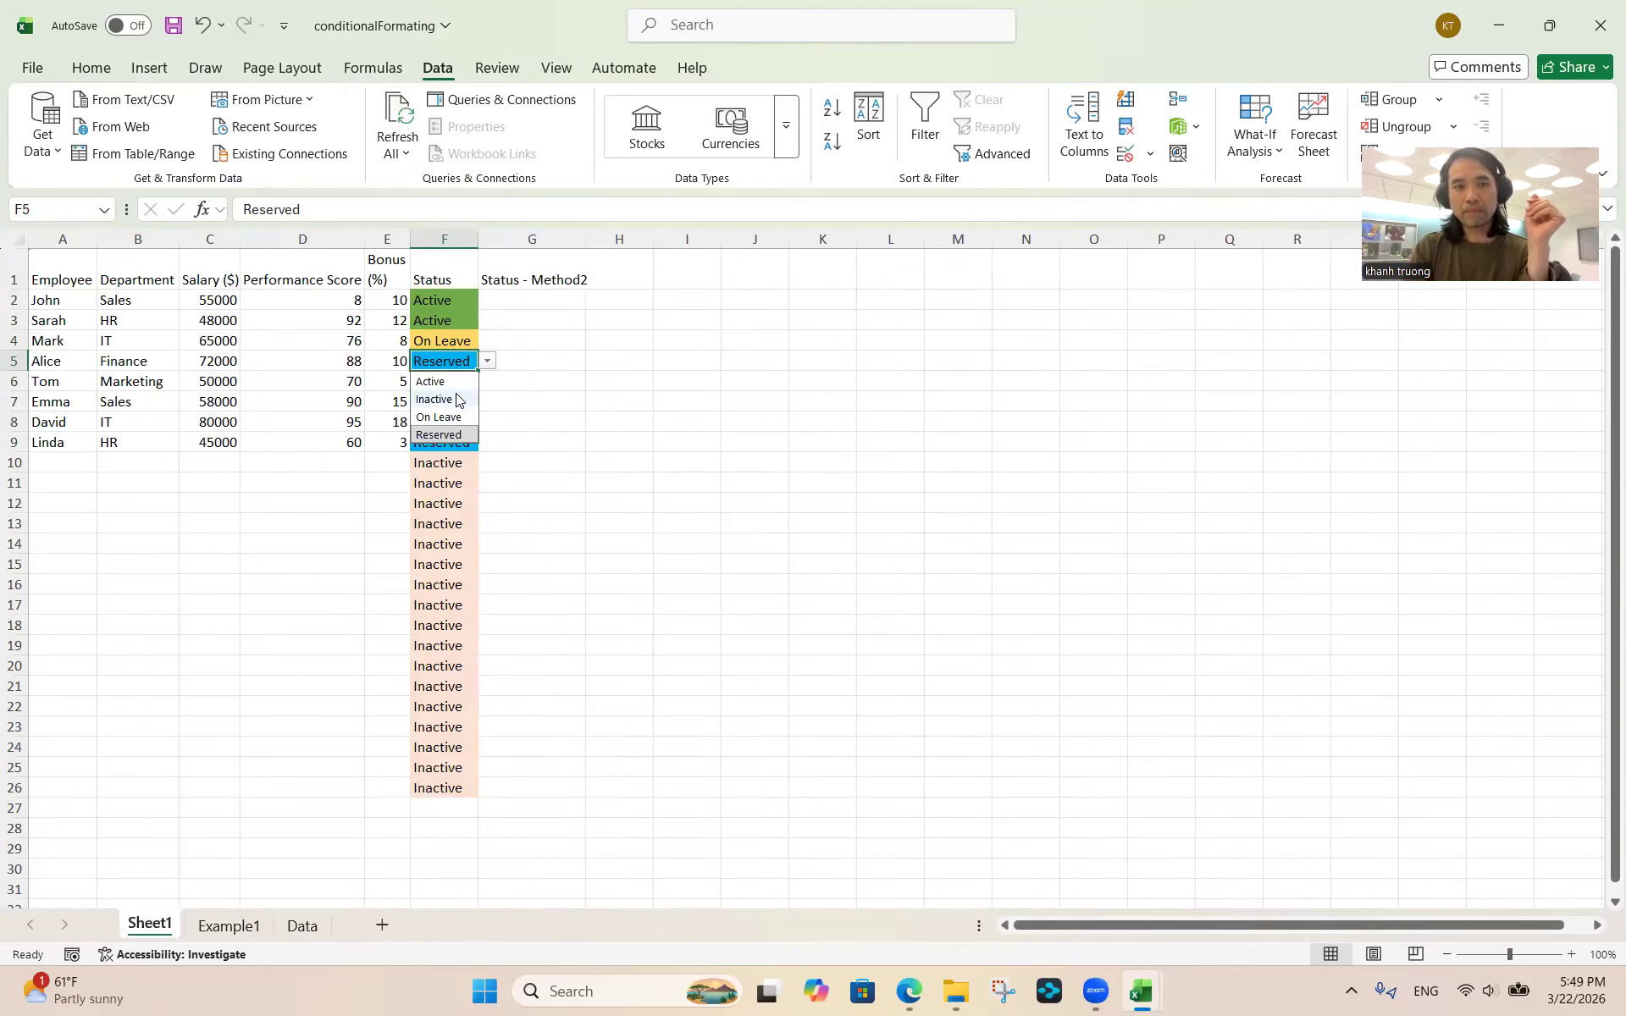
left_click(457, 402)
left_click(432, 449)
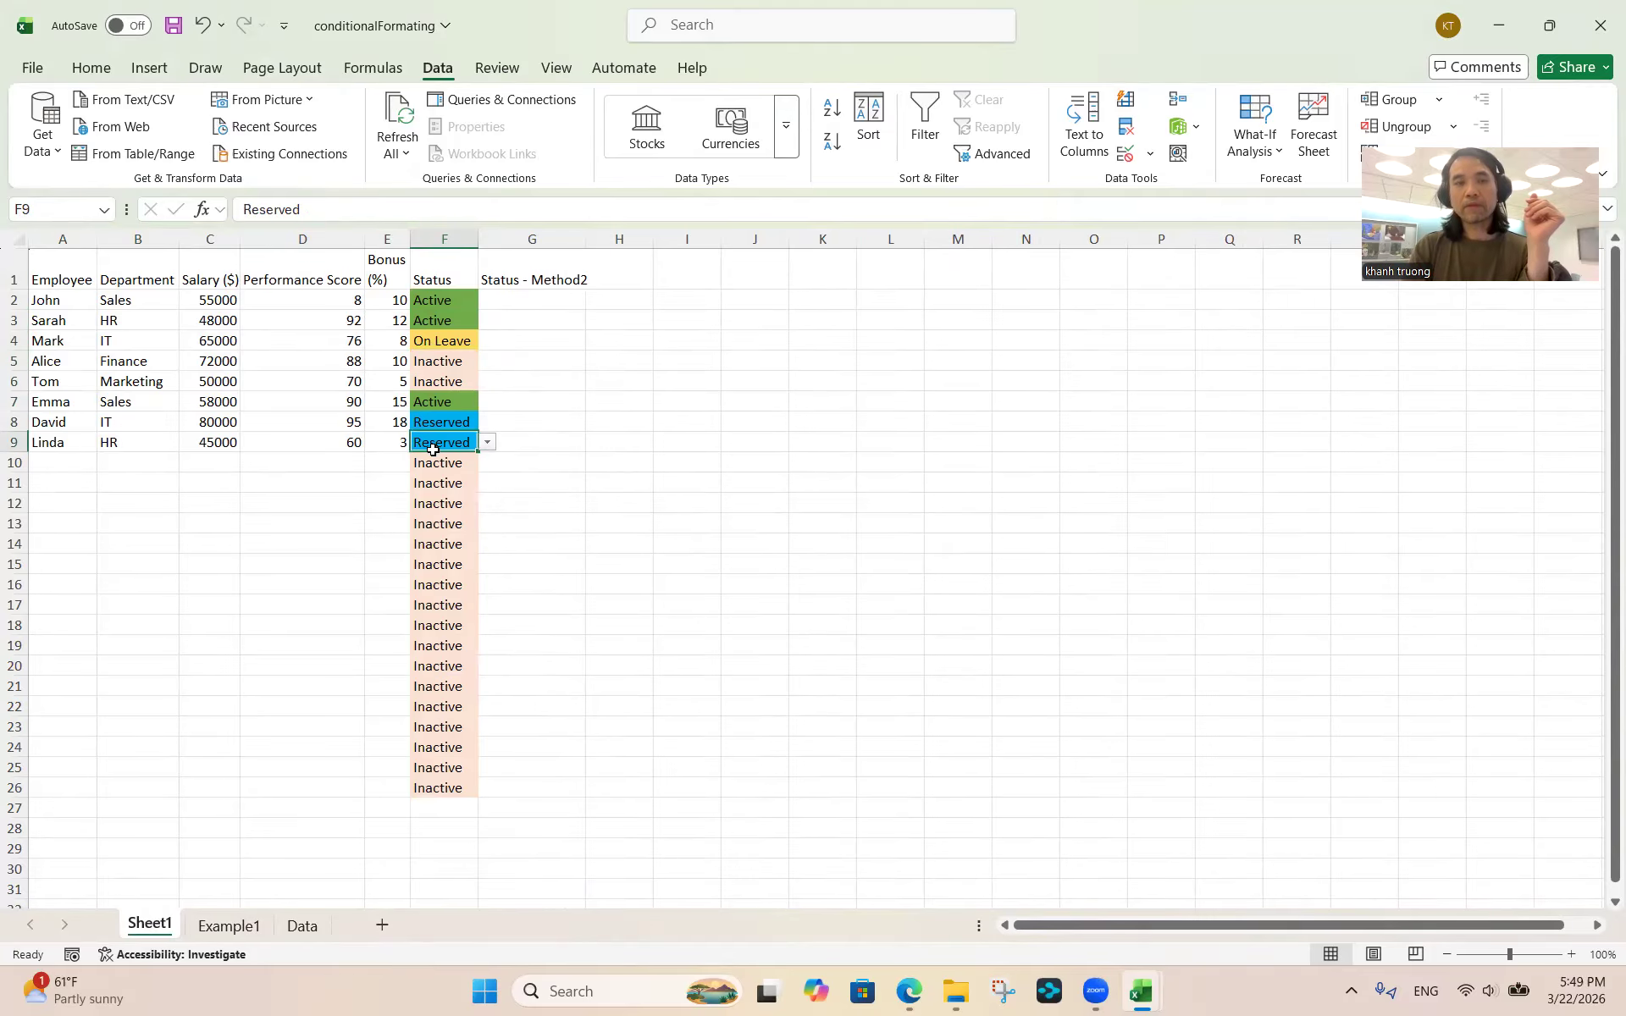
On Example1, create a formula-based conditional formatting rule for F2 with the formula = $F2 = "Inactive"
left_click(229, 926)
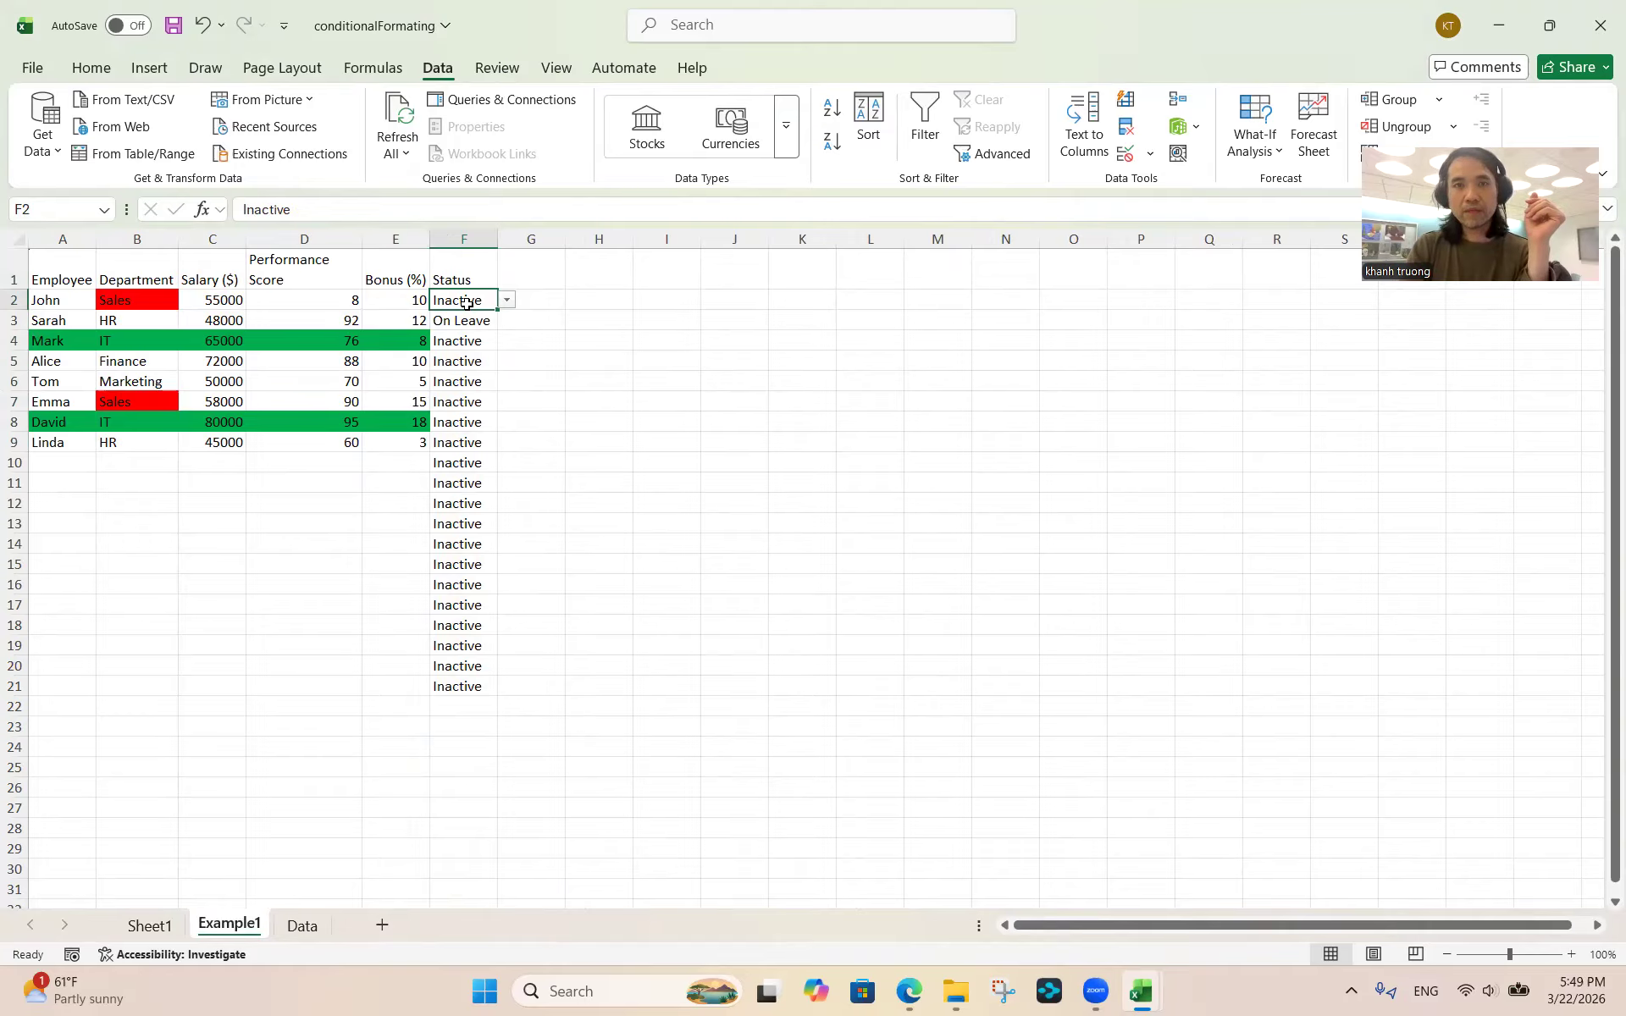
left_click(89, 71)
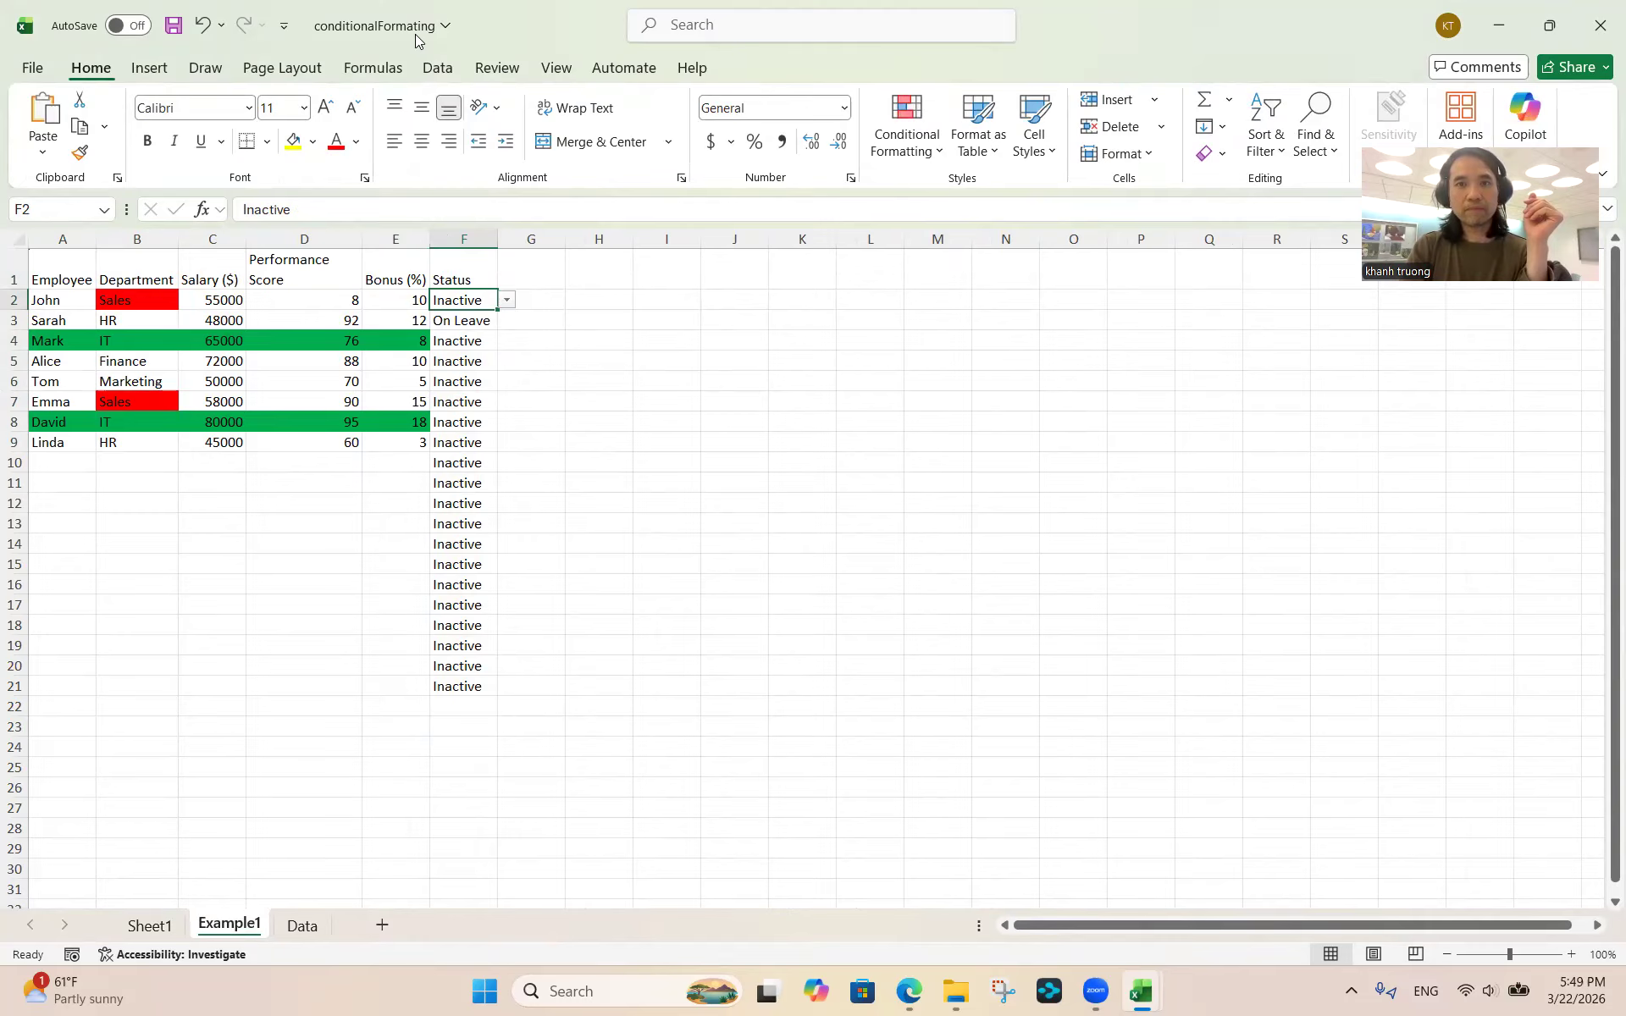
left_click(940, 157)
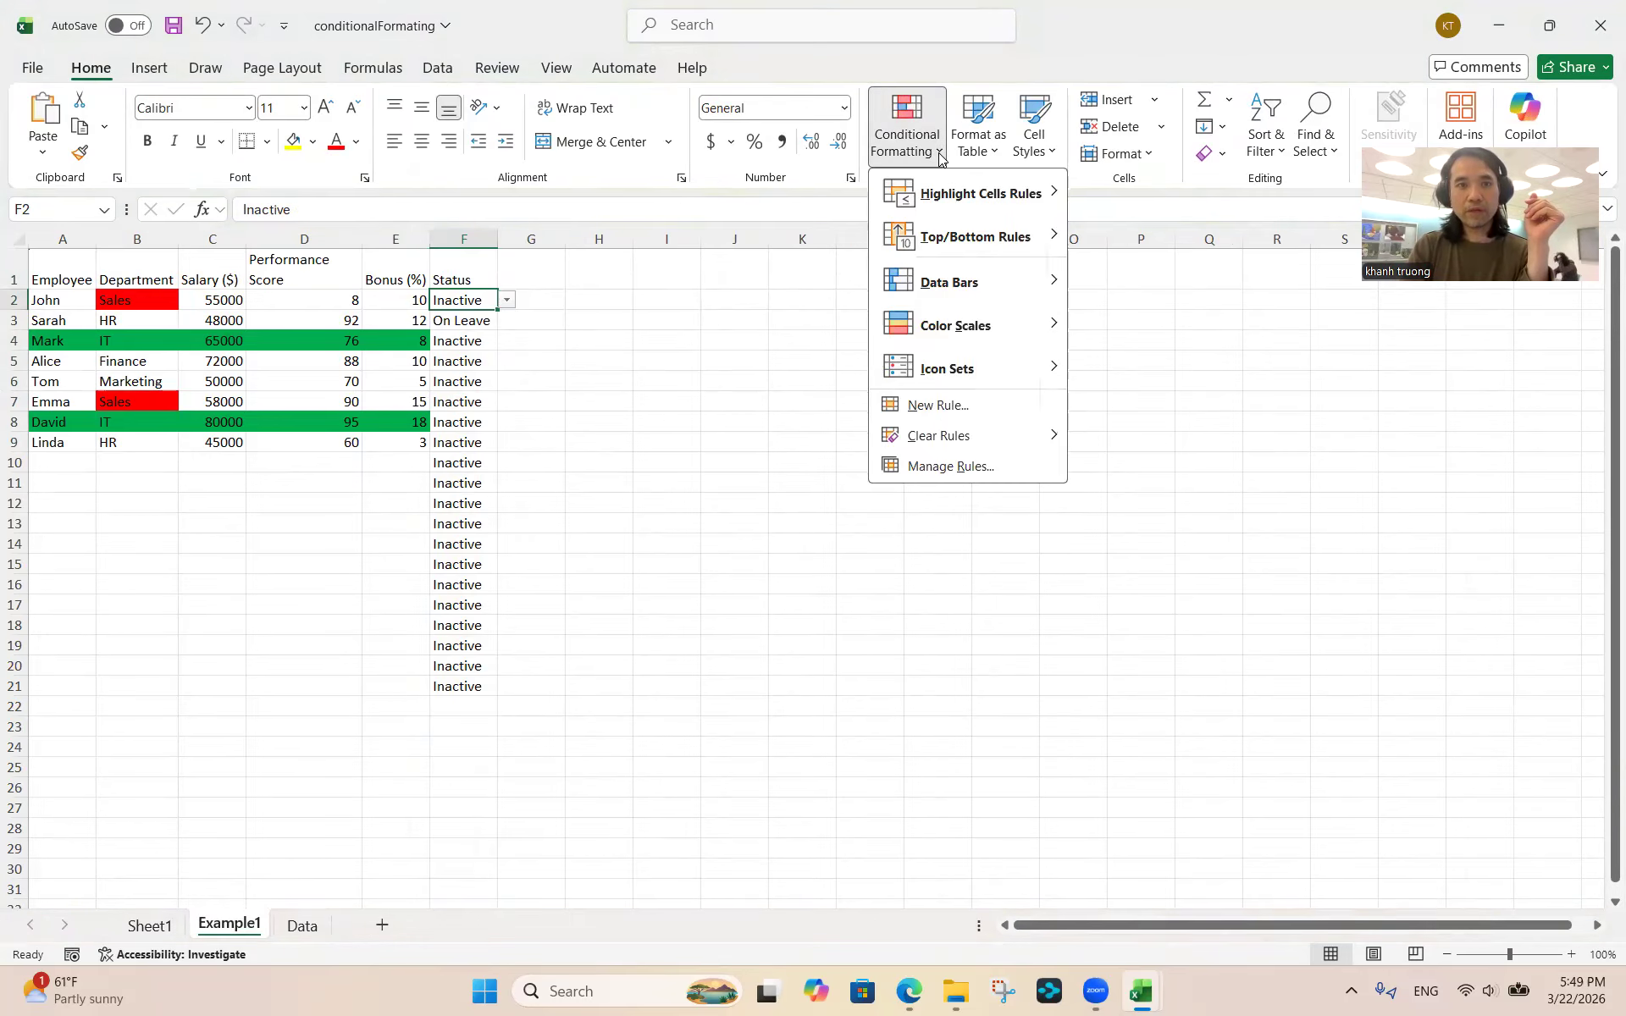
left_click(939, 467)
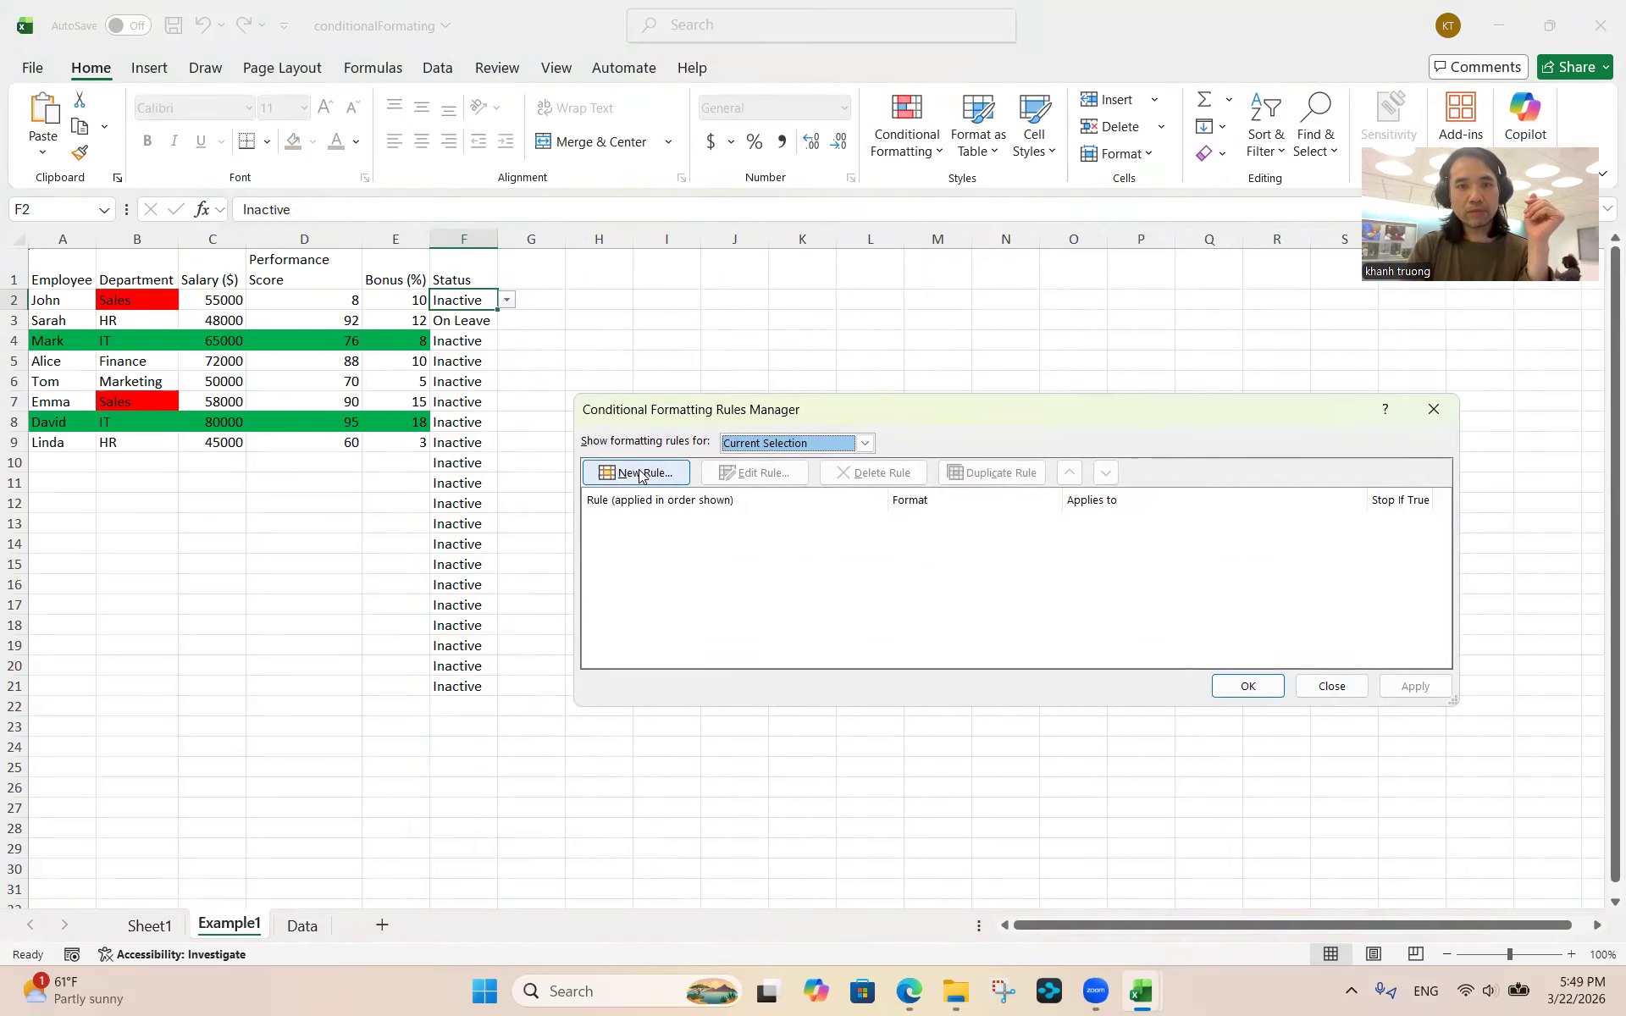
left_click(640, 472)
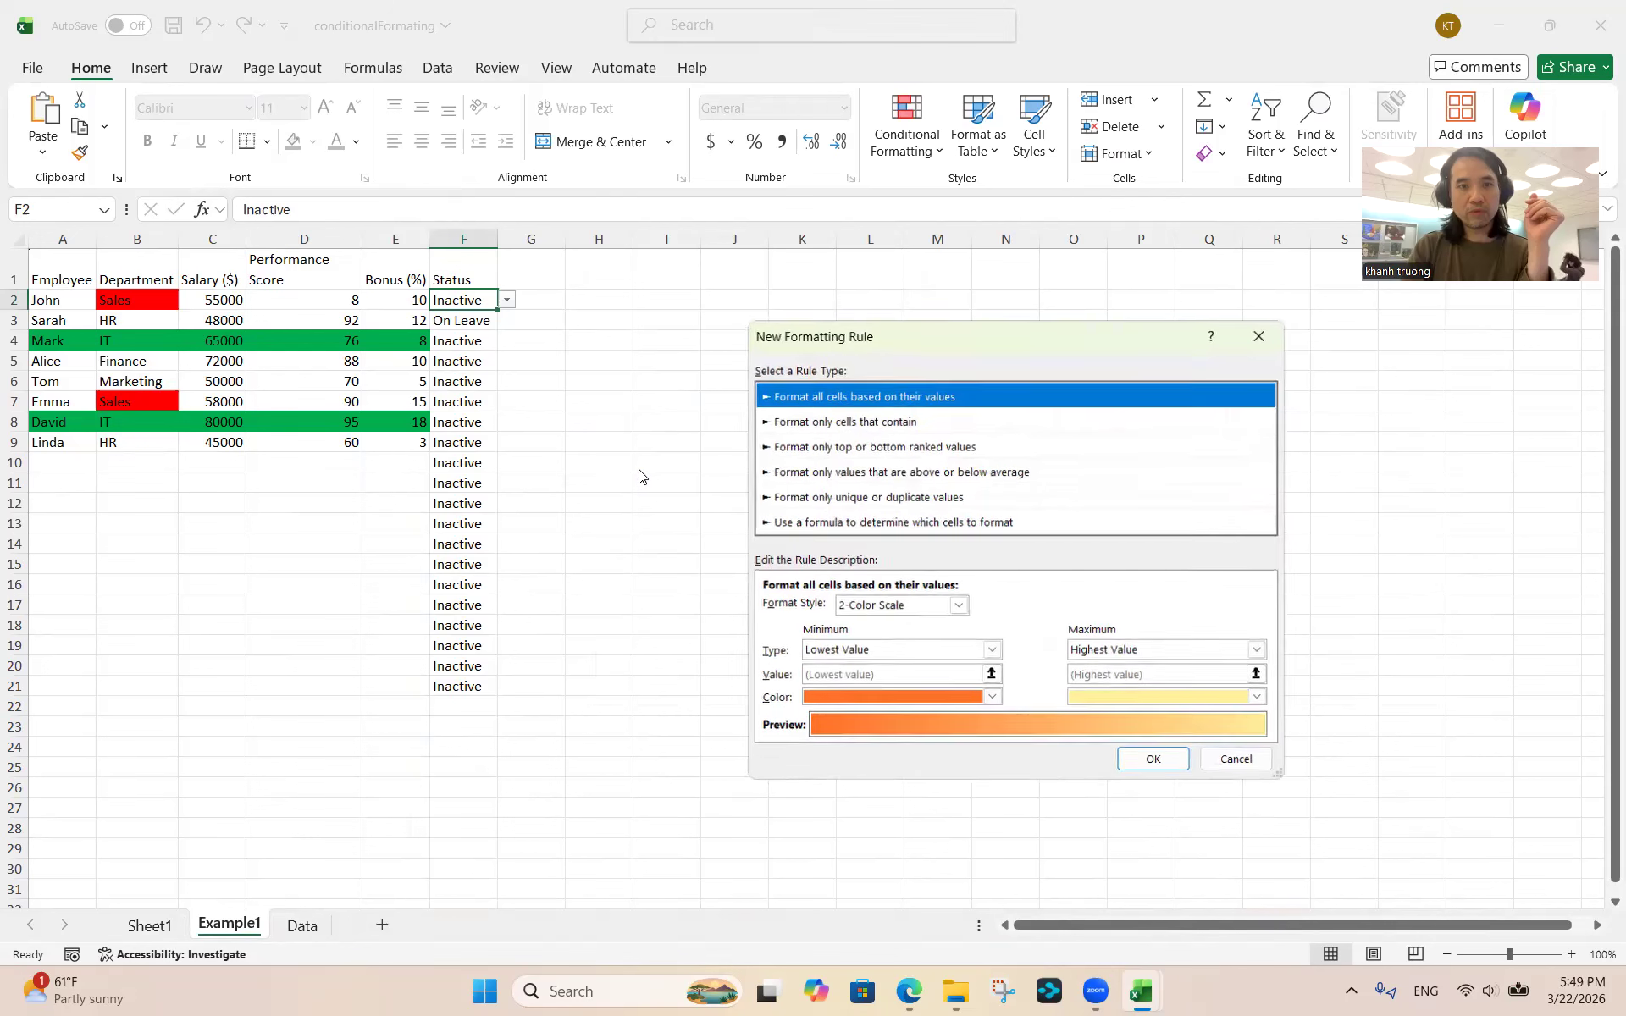
left_click(836, 523)
left_click(825, 608)
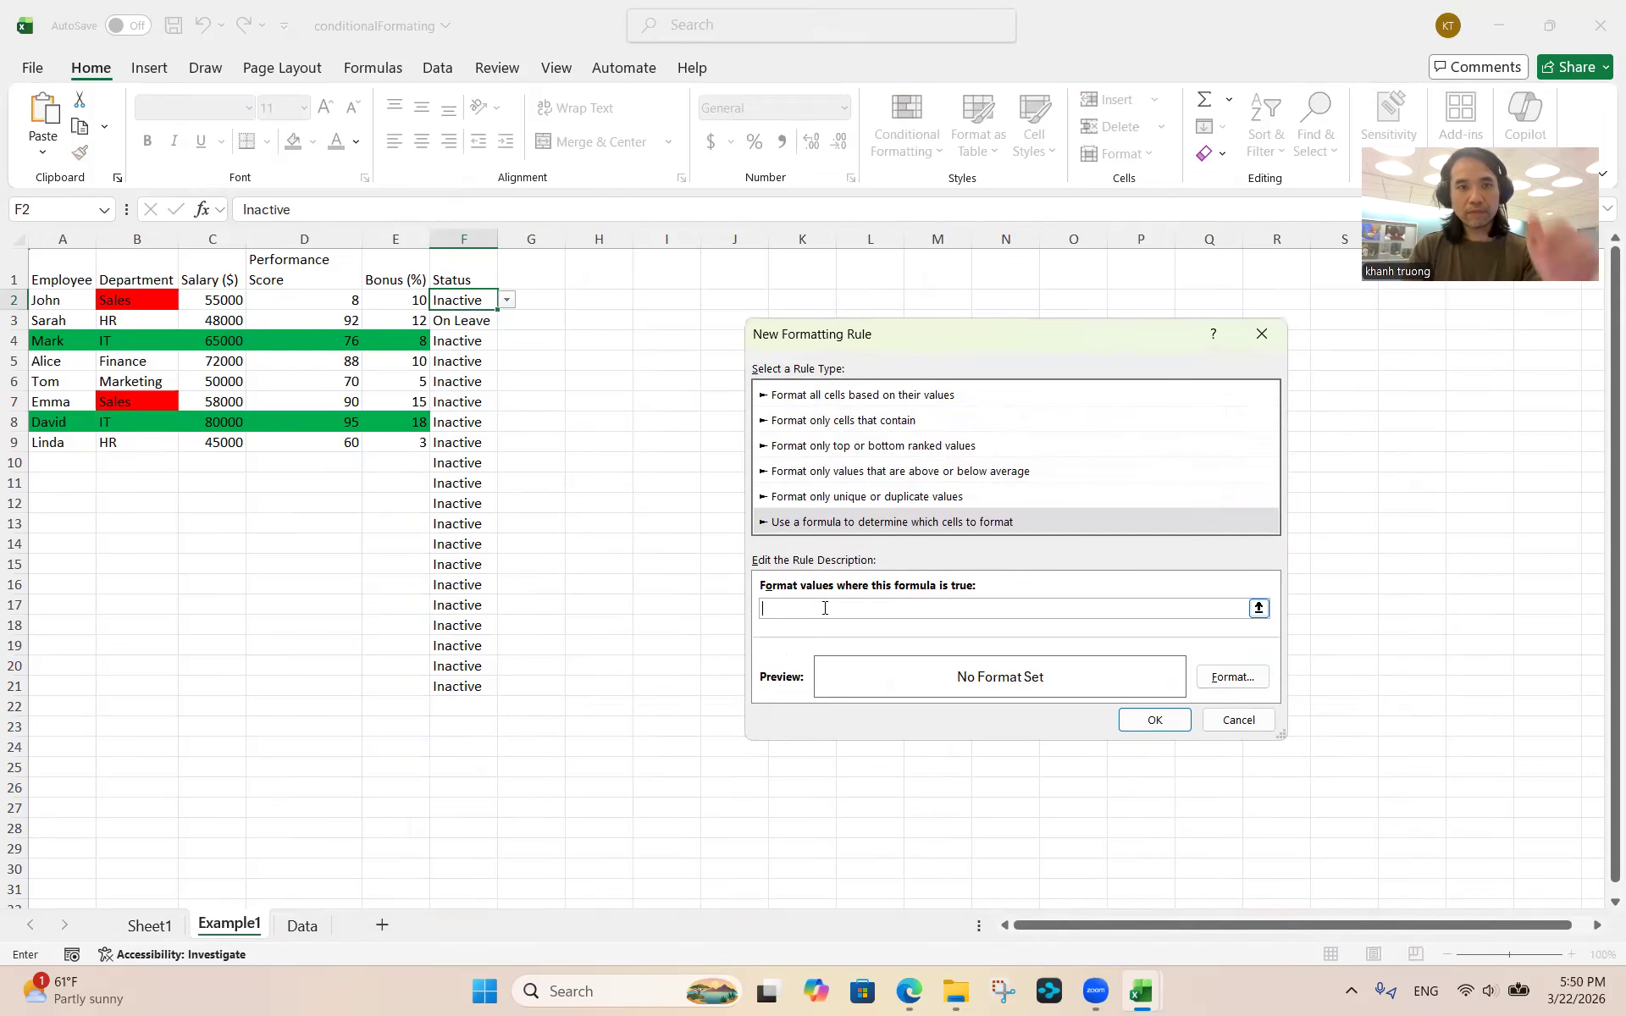
type("= F")
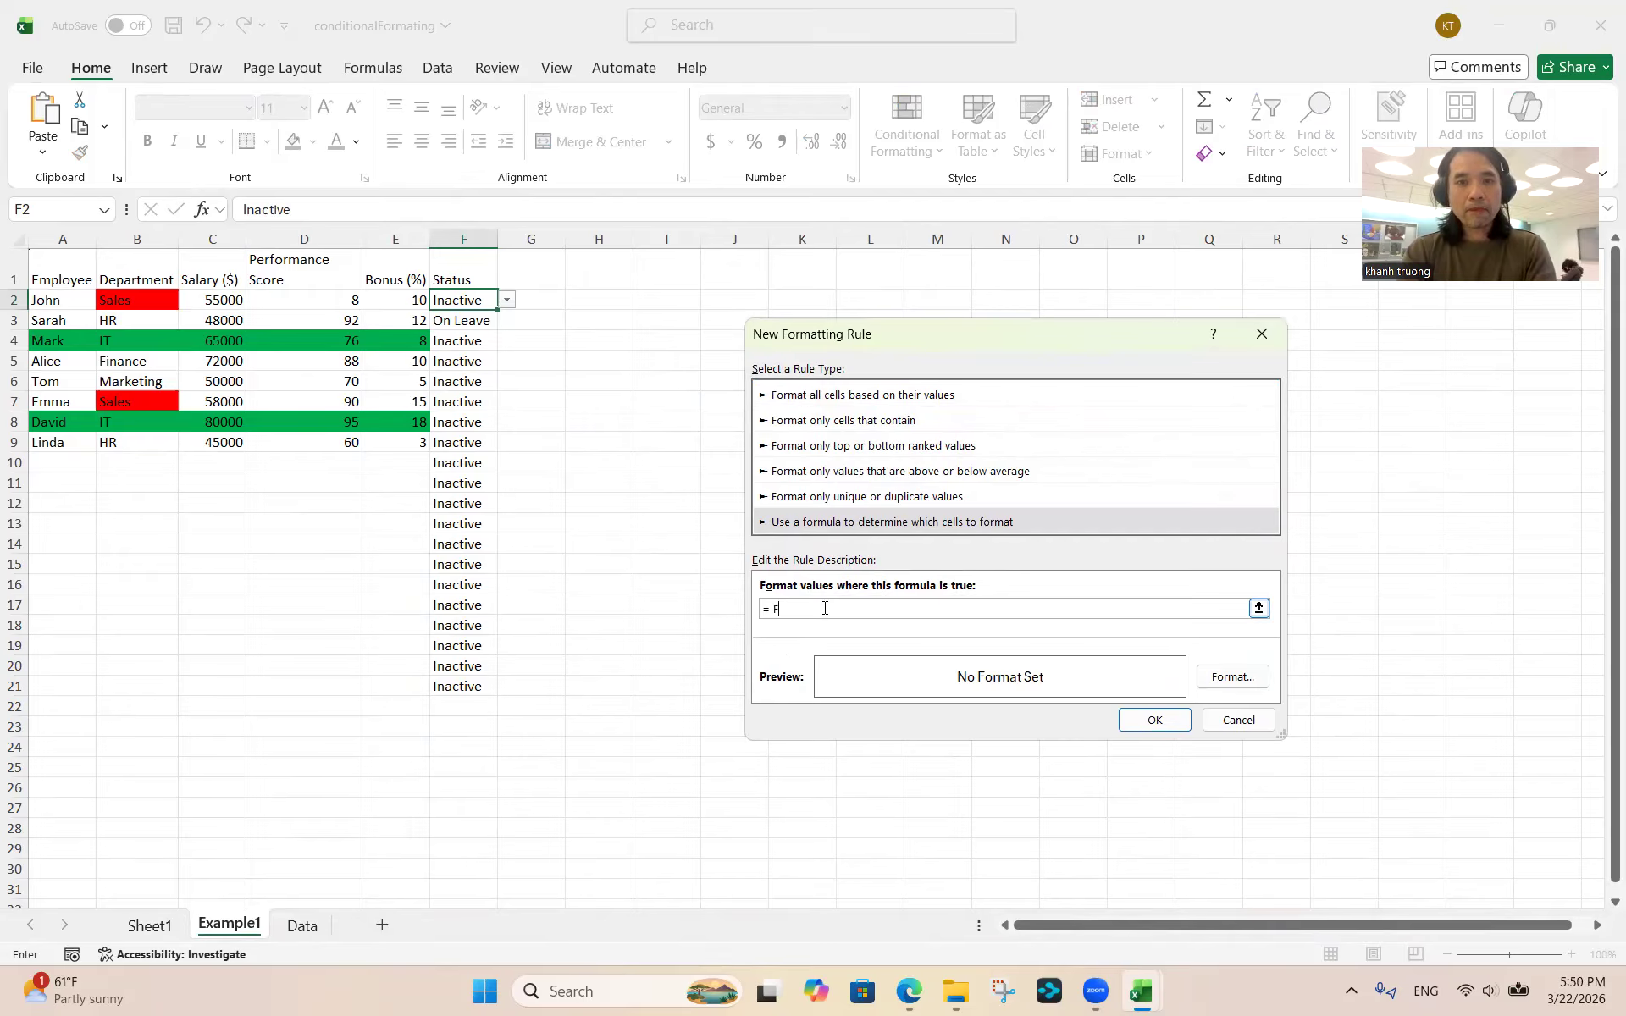
key("BackSpace")
type("$F2 =")
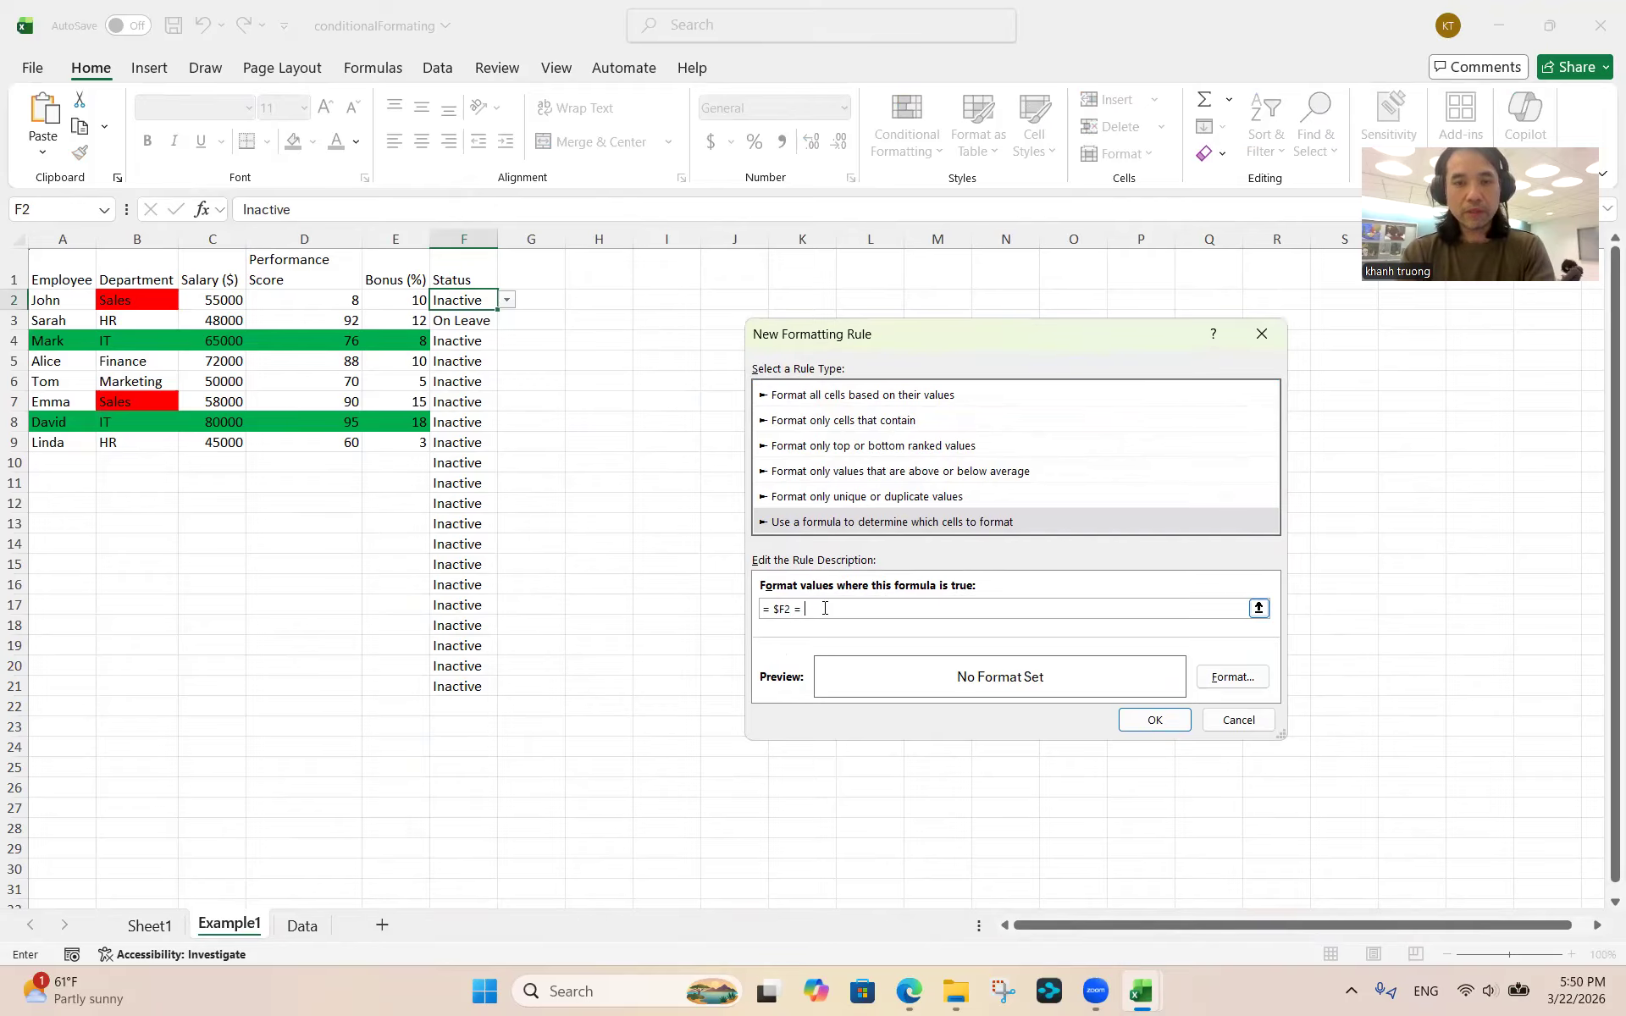
type("\"Inactive\"")
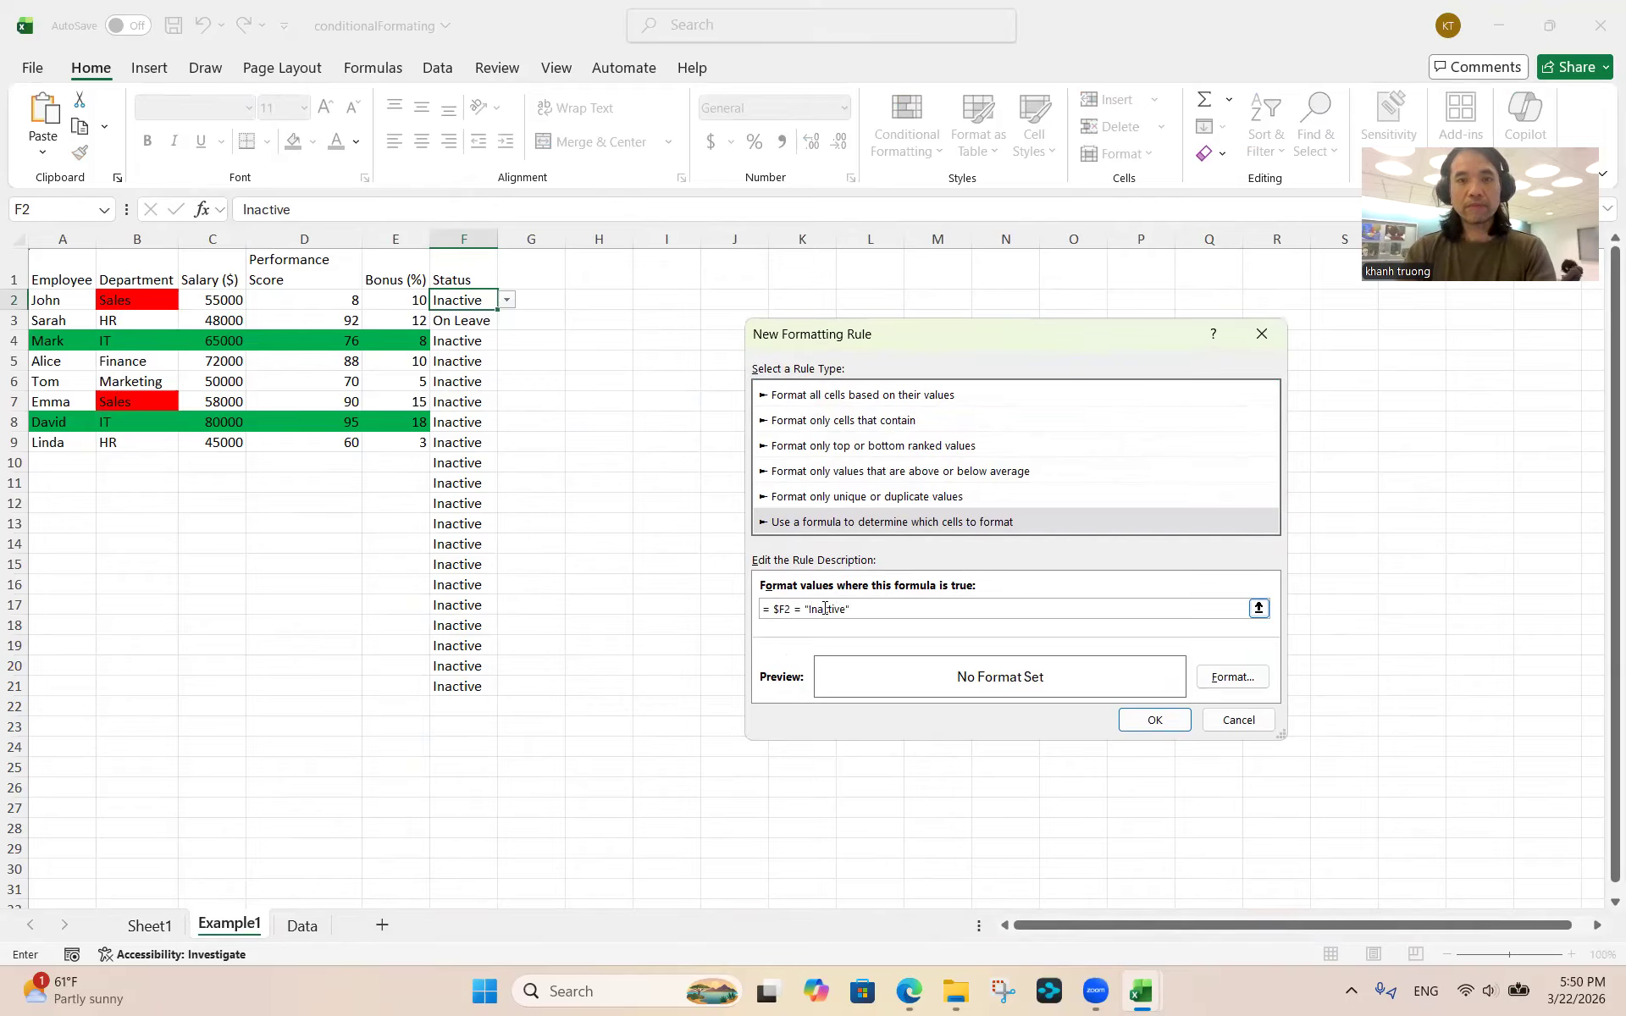
Give the Inactive rule a light yellow background fill and apply it to F2
left_click(1230, 678)
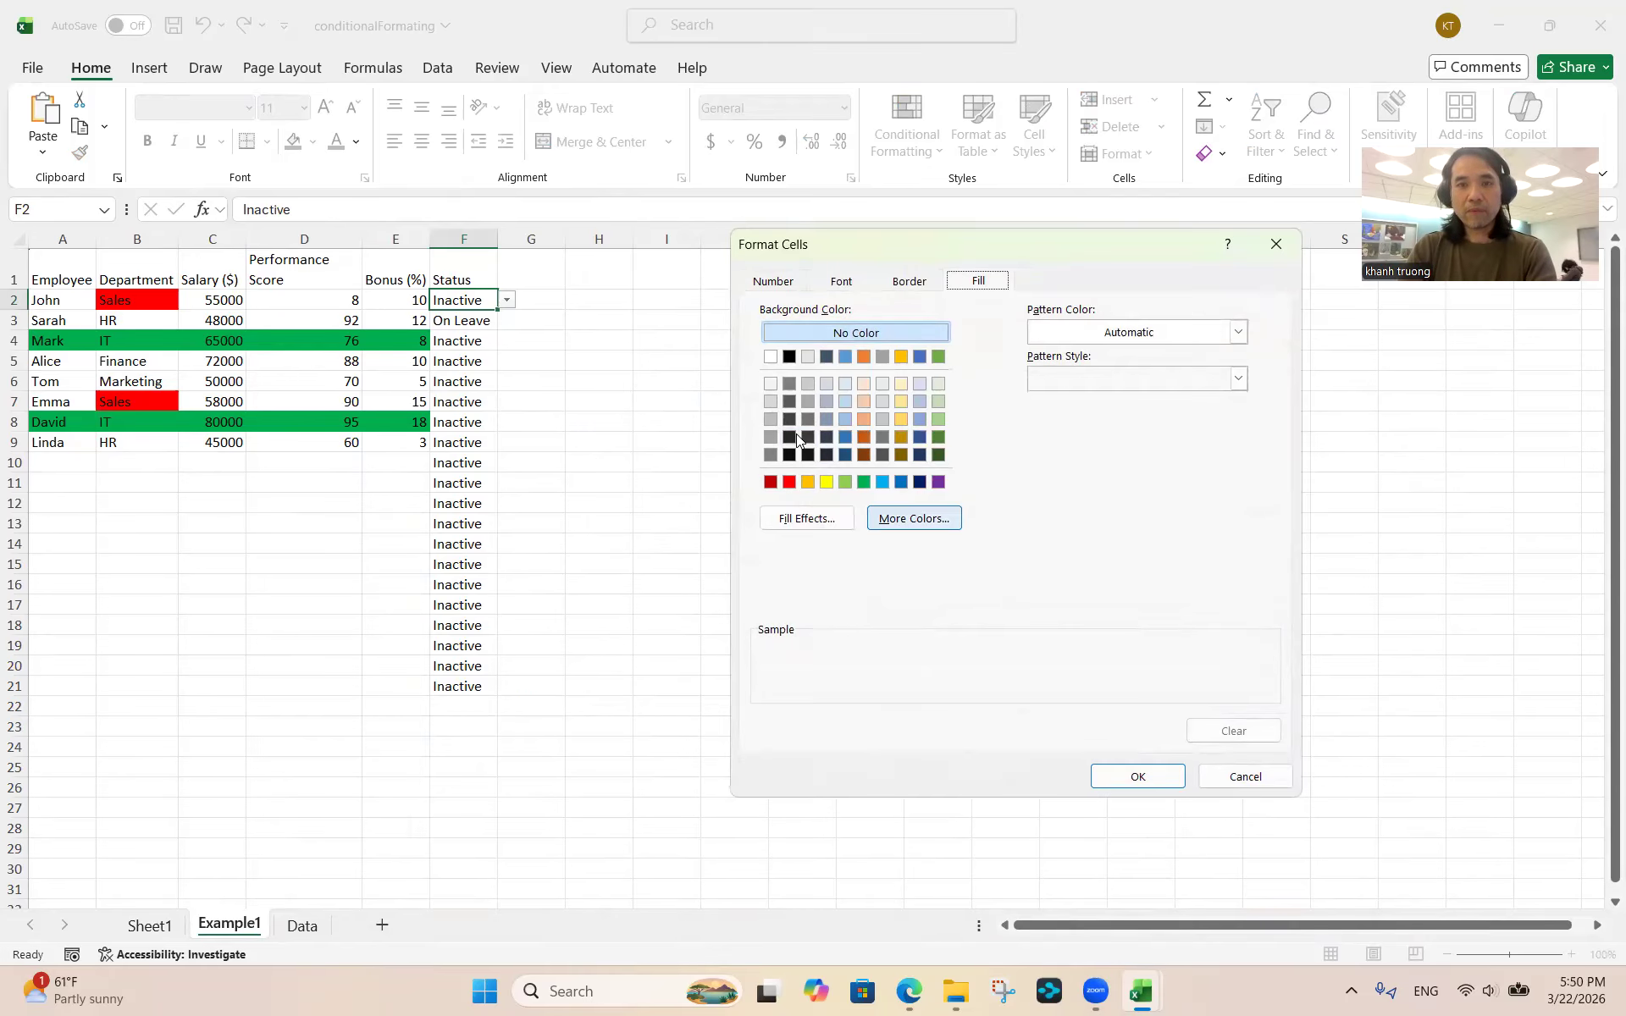
left_click(905, 385)
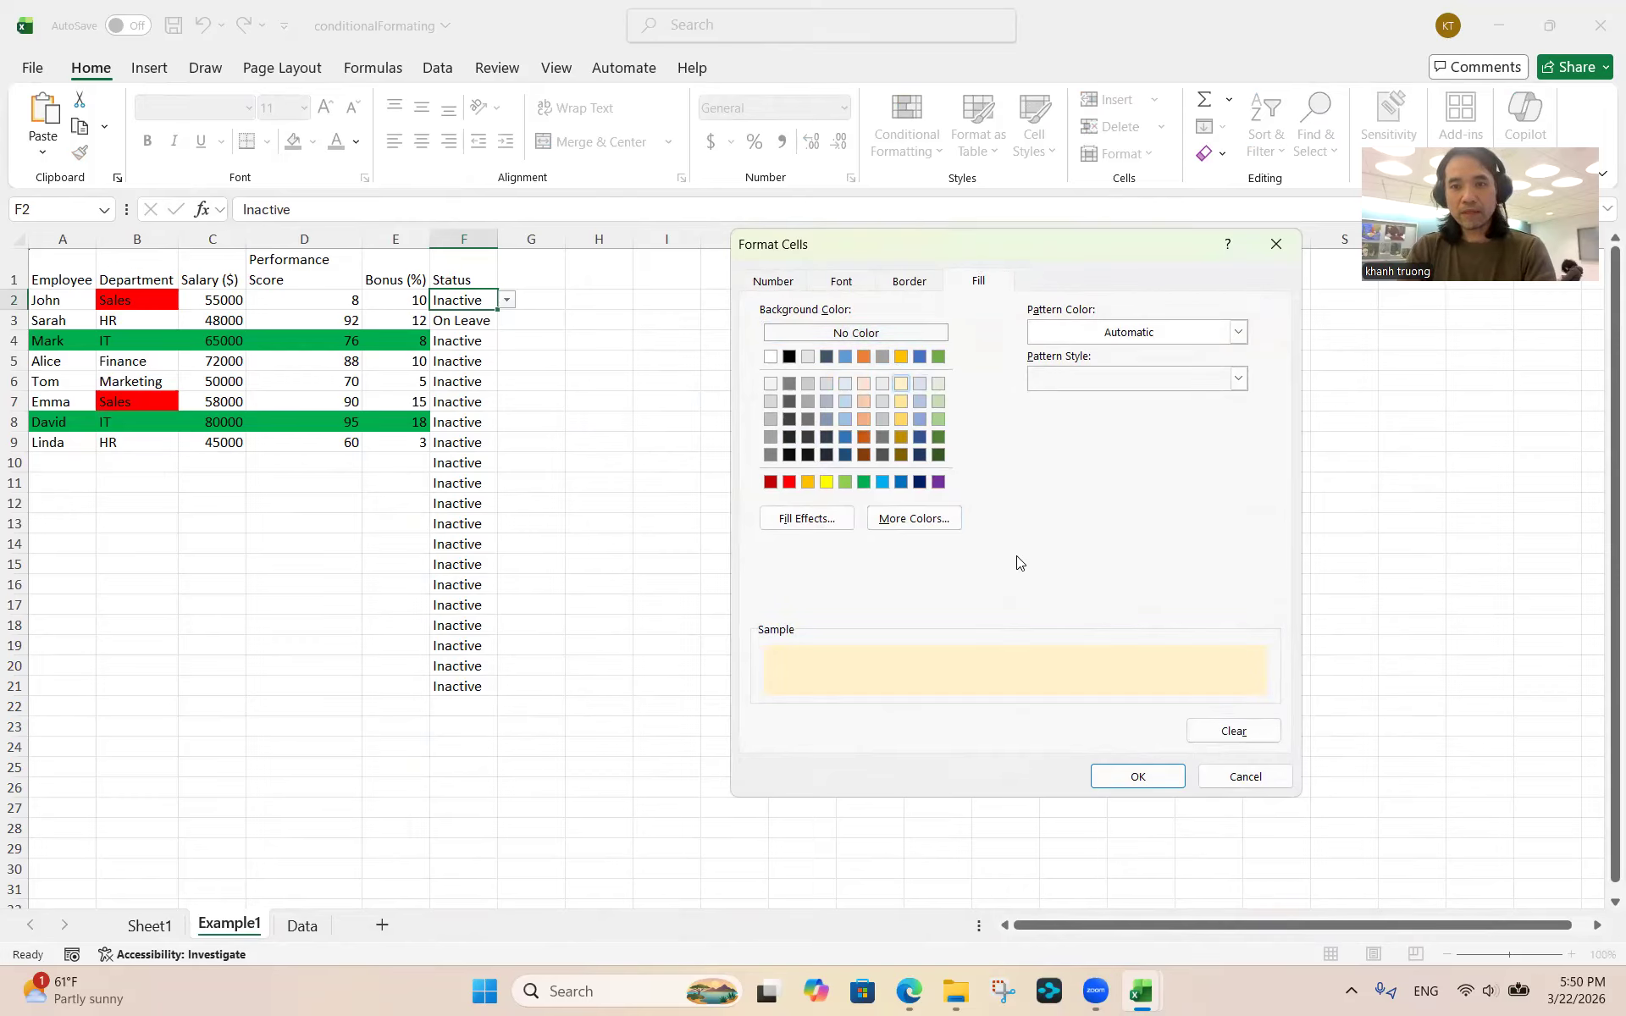
left_click(1121, 776)
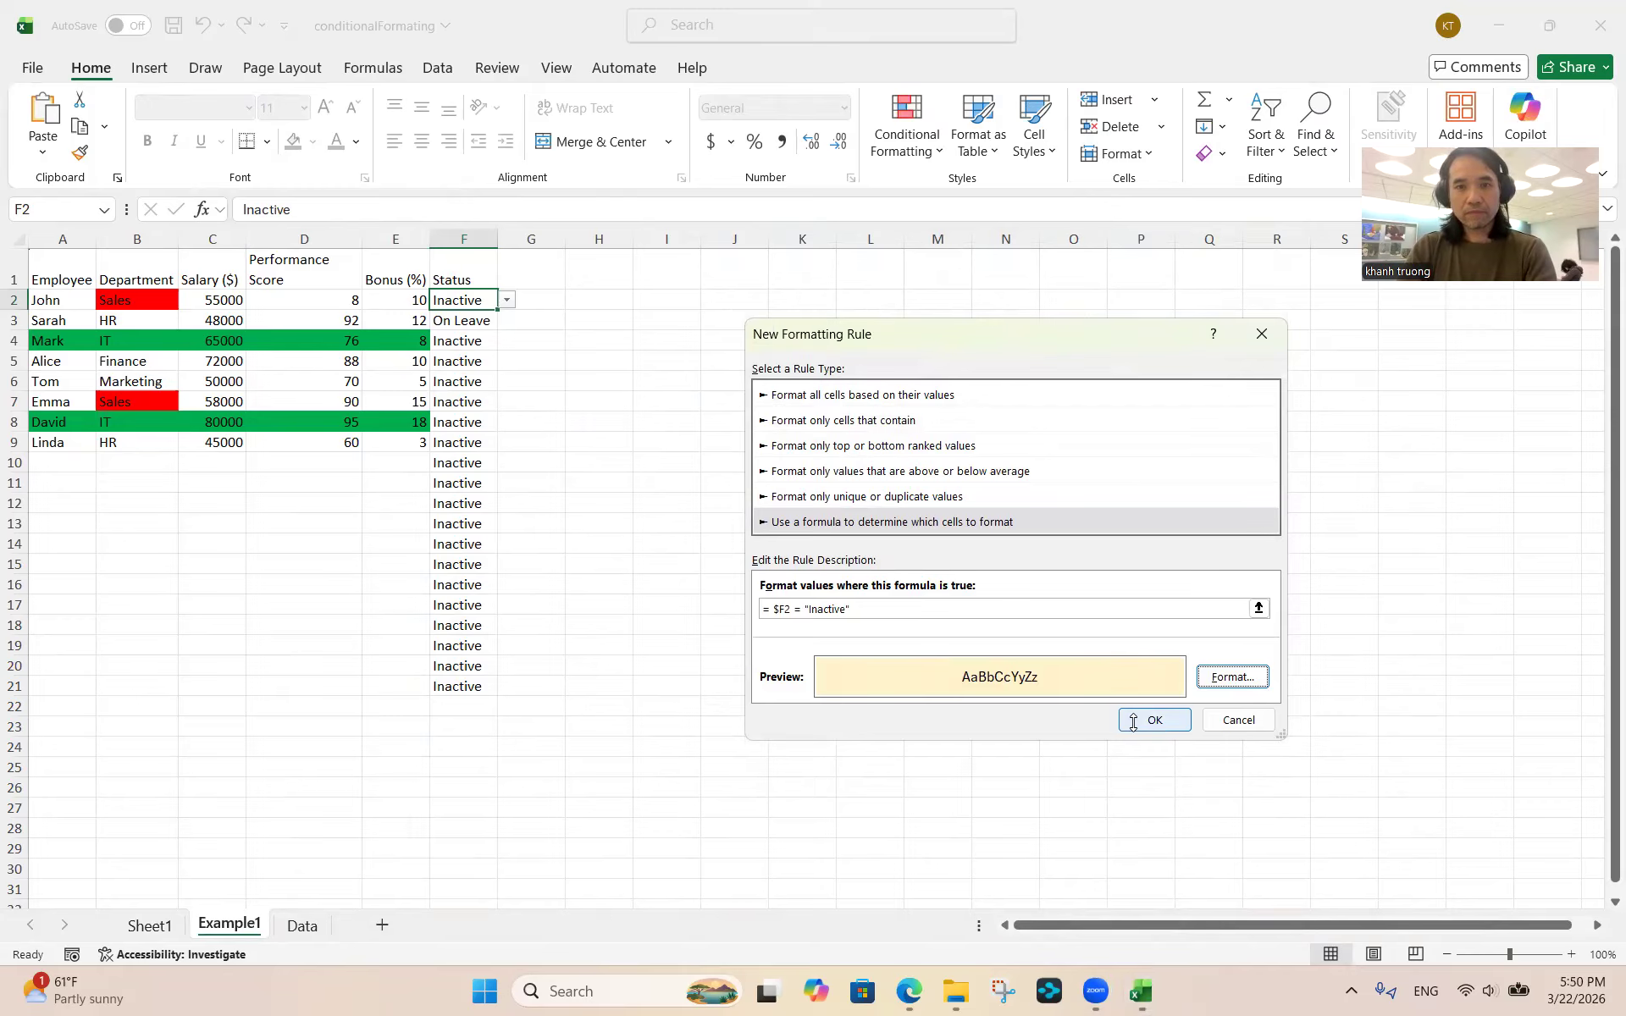
left_click(1135, 721)
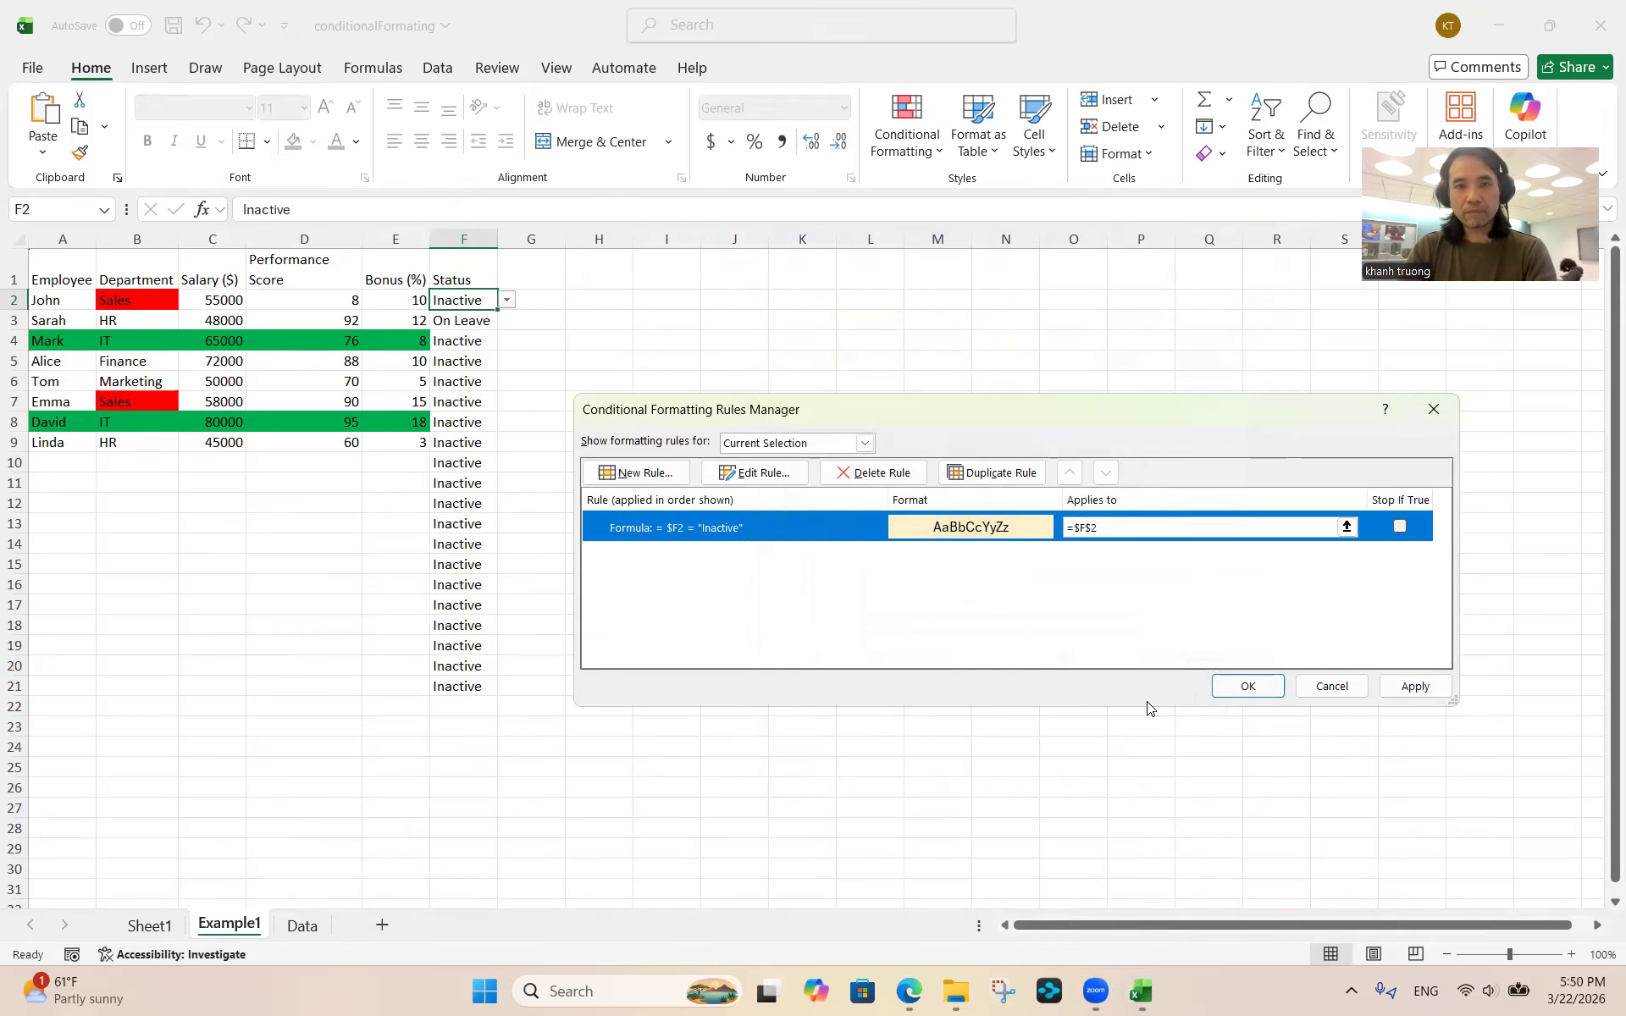
left_click(1413, 685)
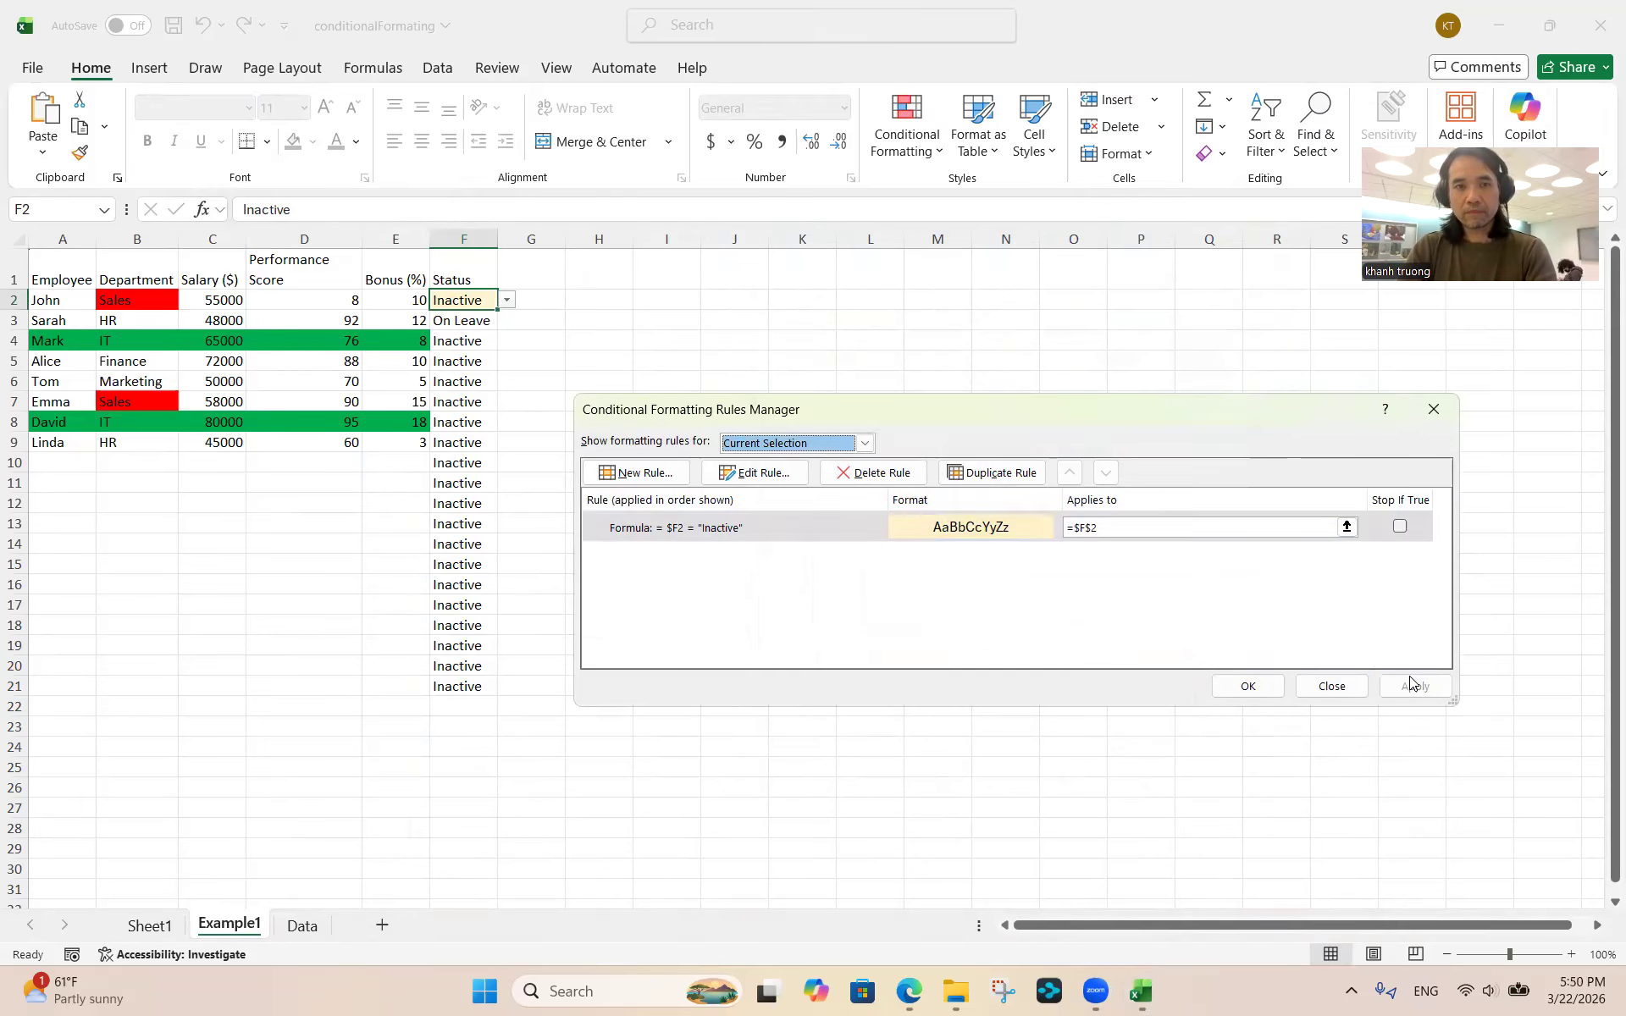
left_click(1253, 684)
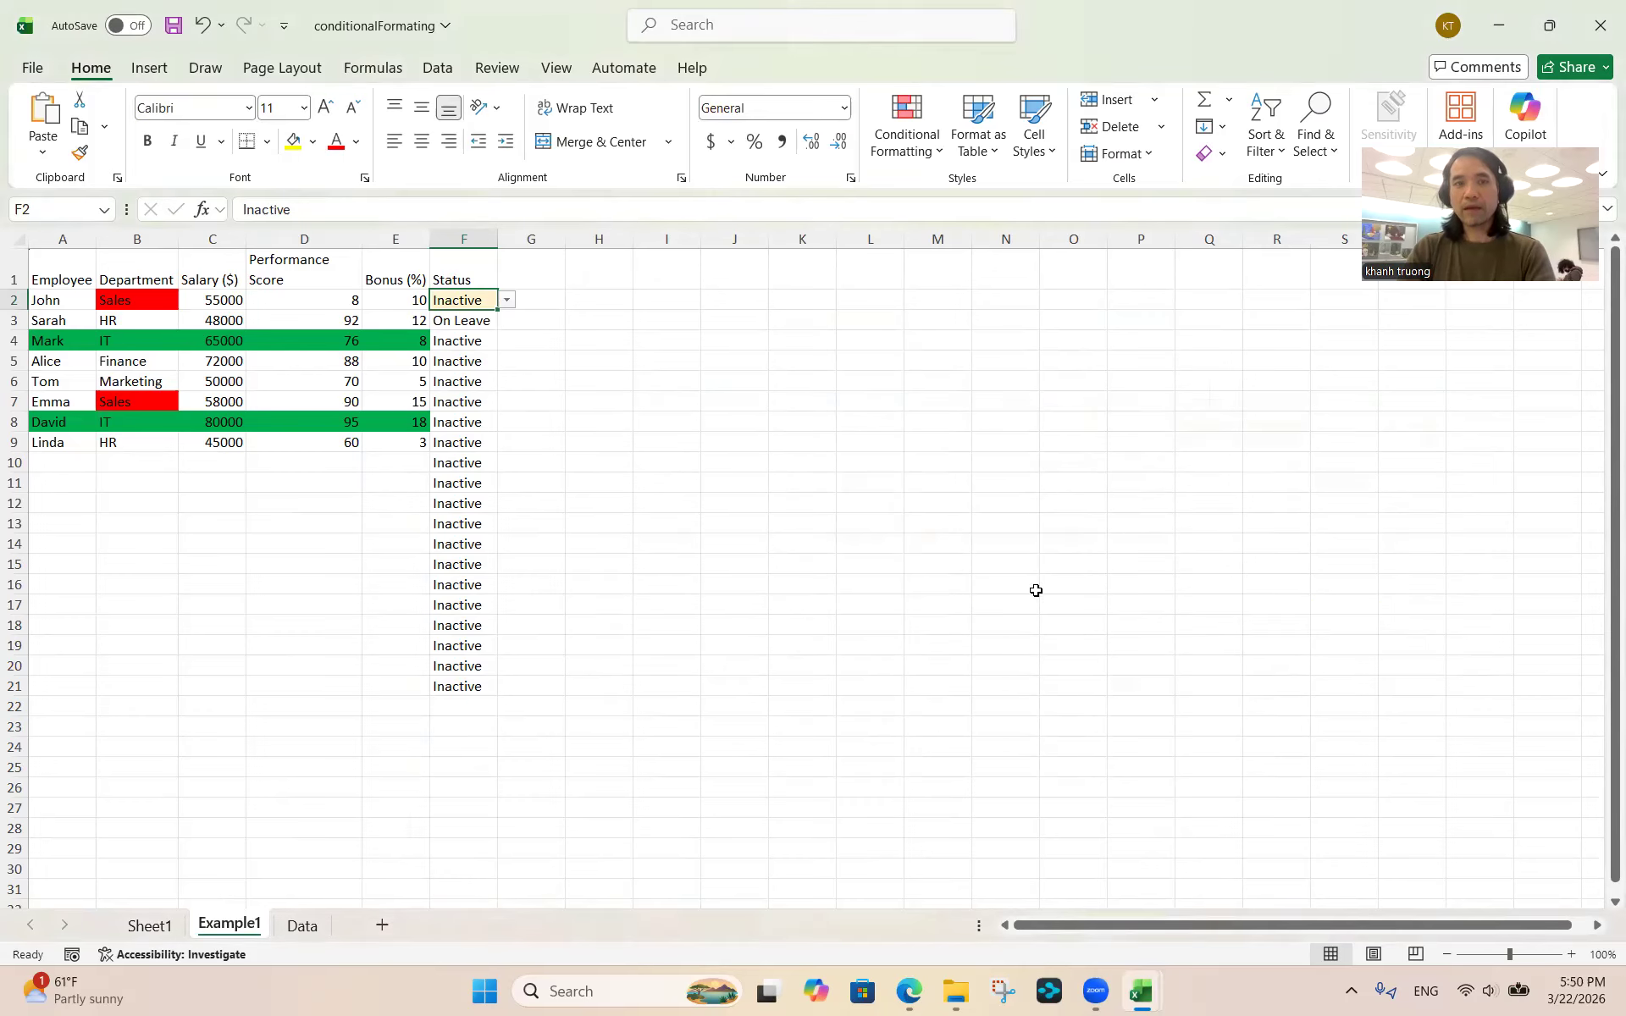
Test the colour rule in F3 by choosing Active and then Inactive from its dropdown
left_click(473, 323)
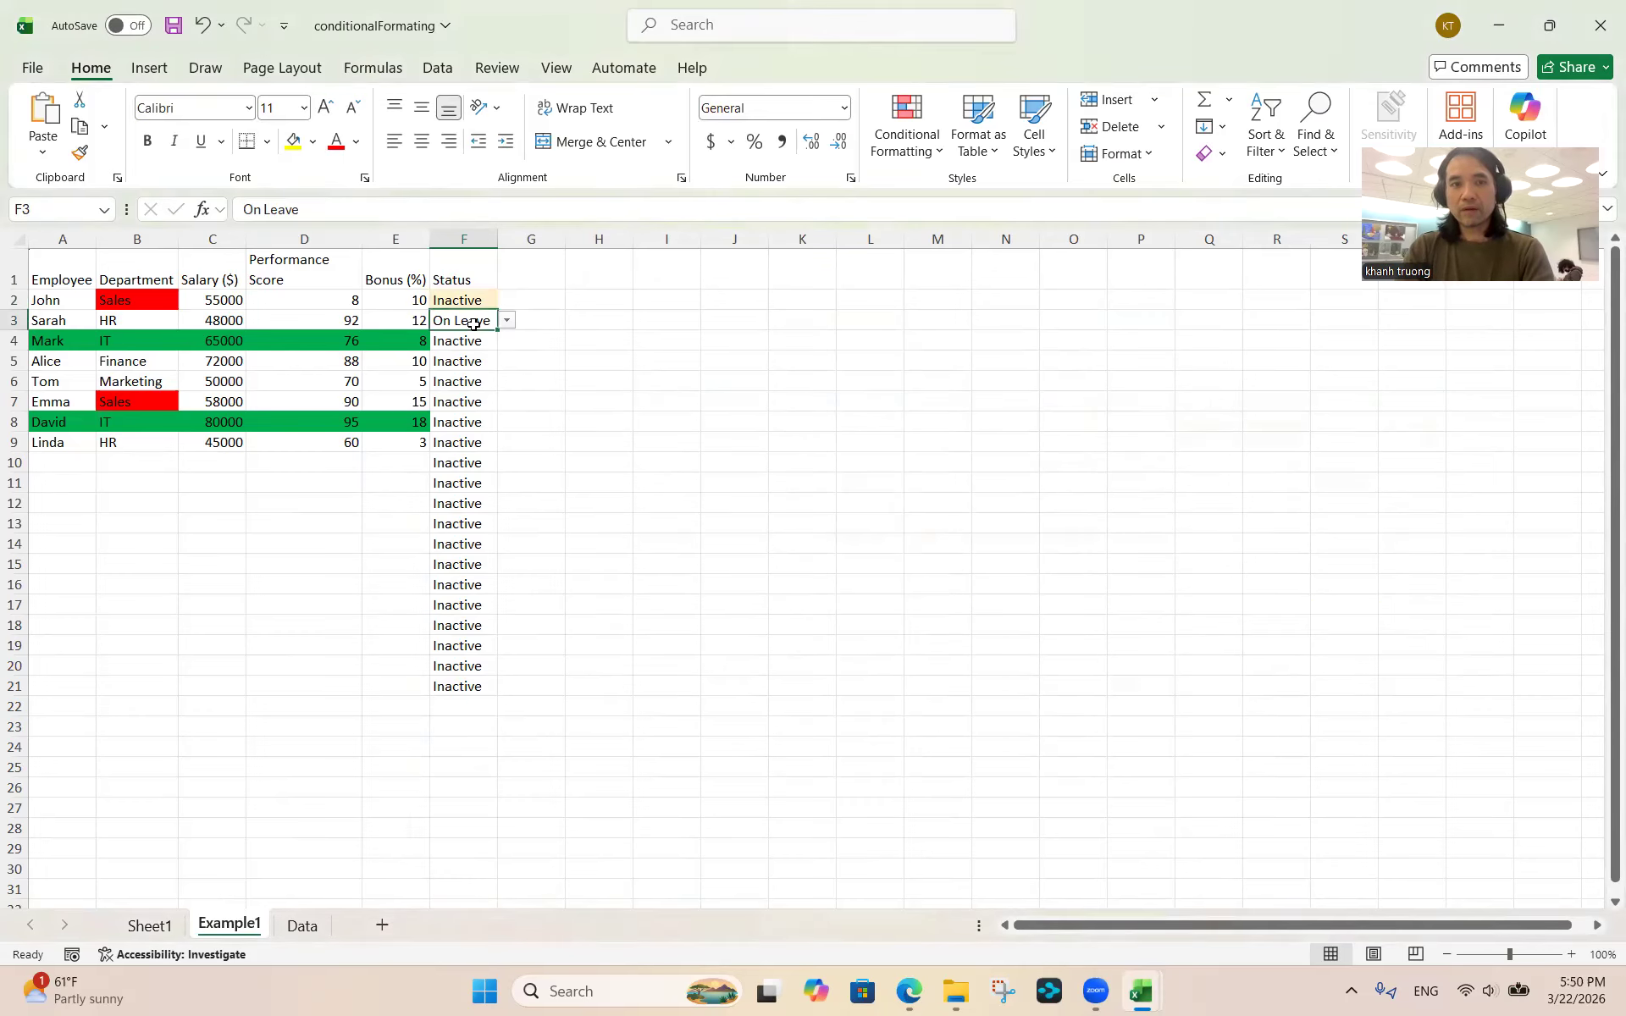
left_click(507, 321)
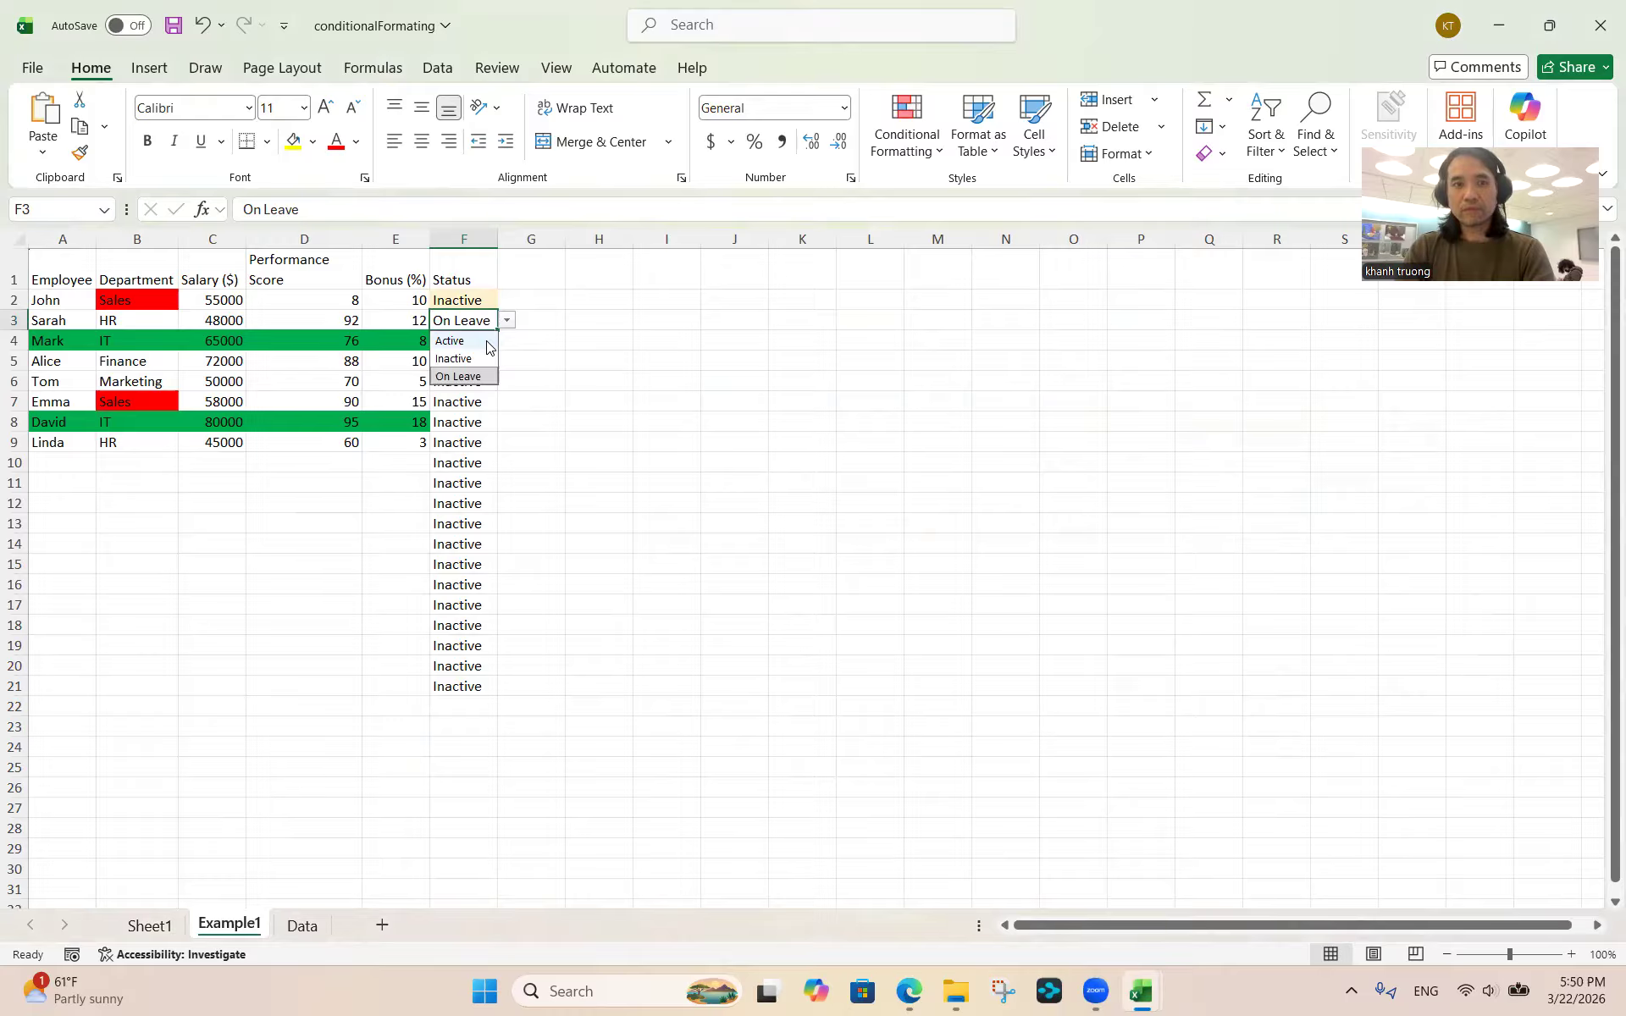
left_click(487, 347)
left_click(507, 321)
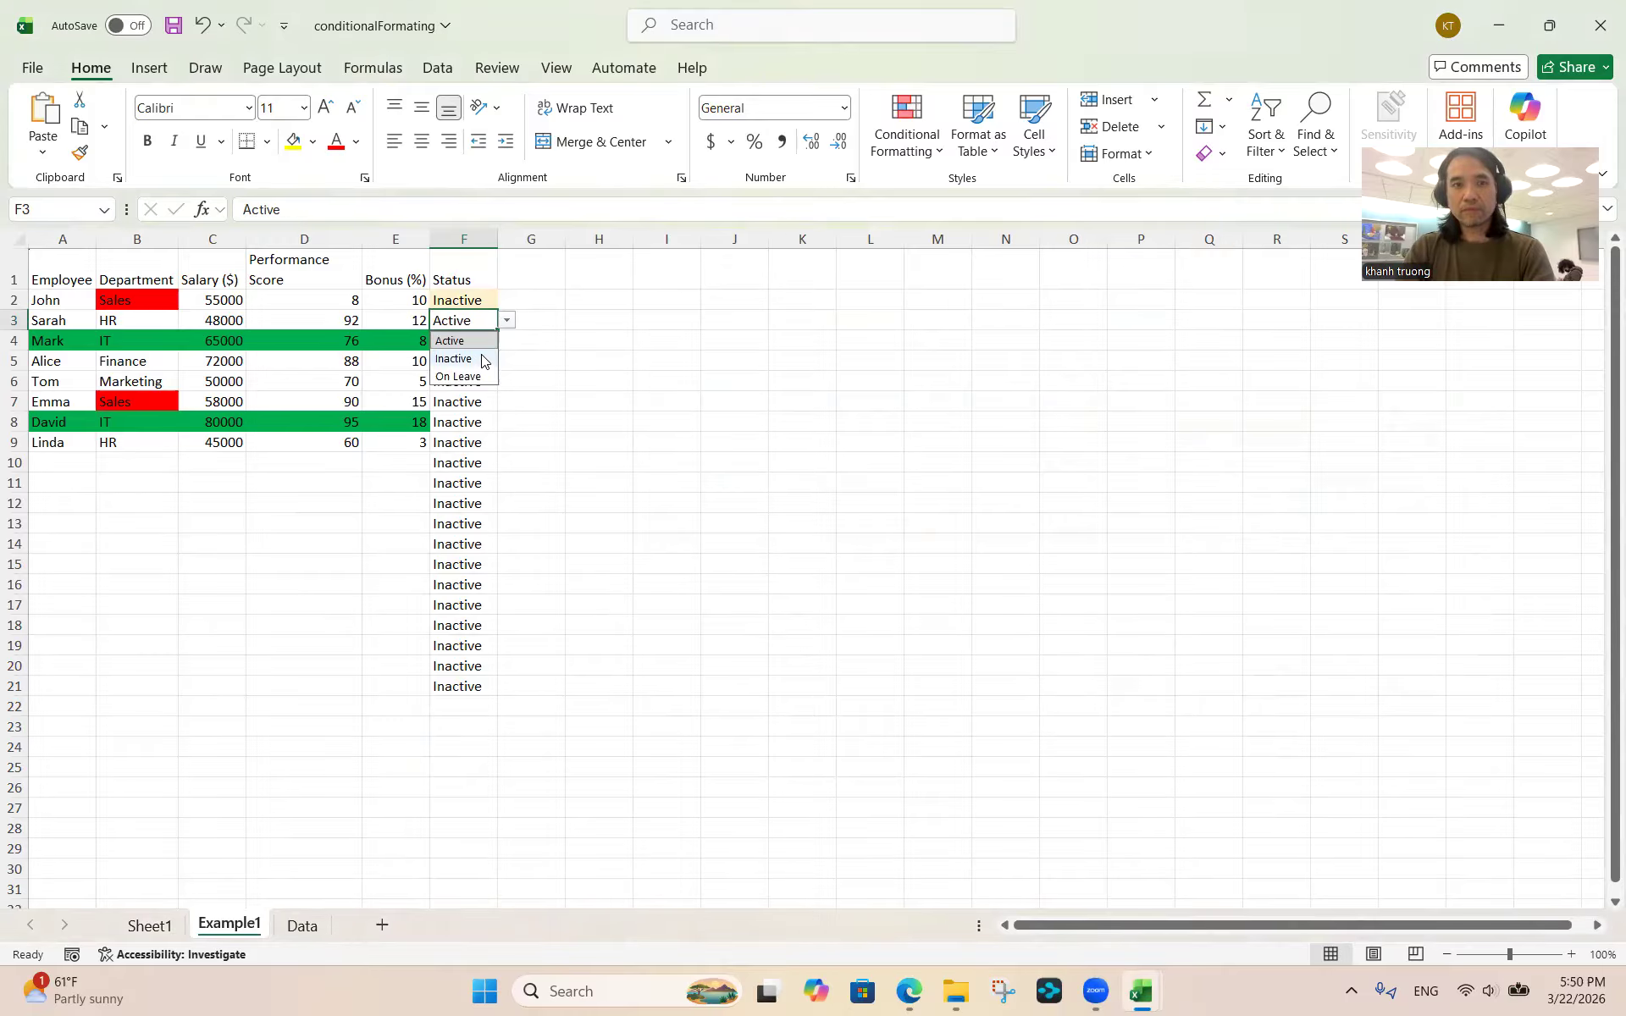
left_click(480, 359)
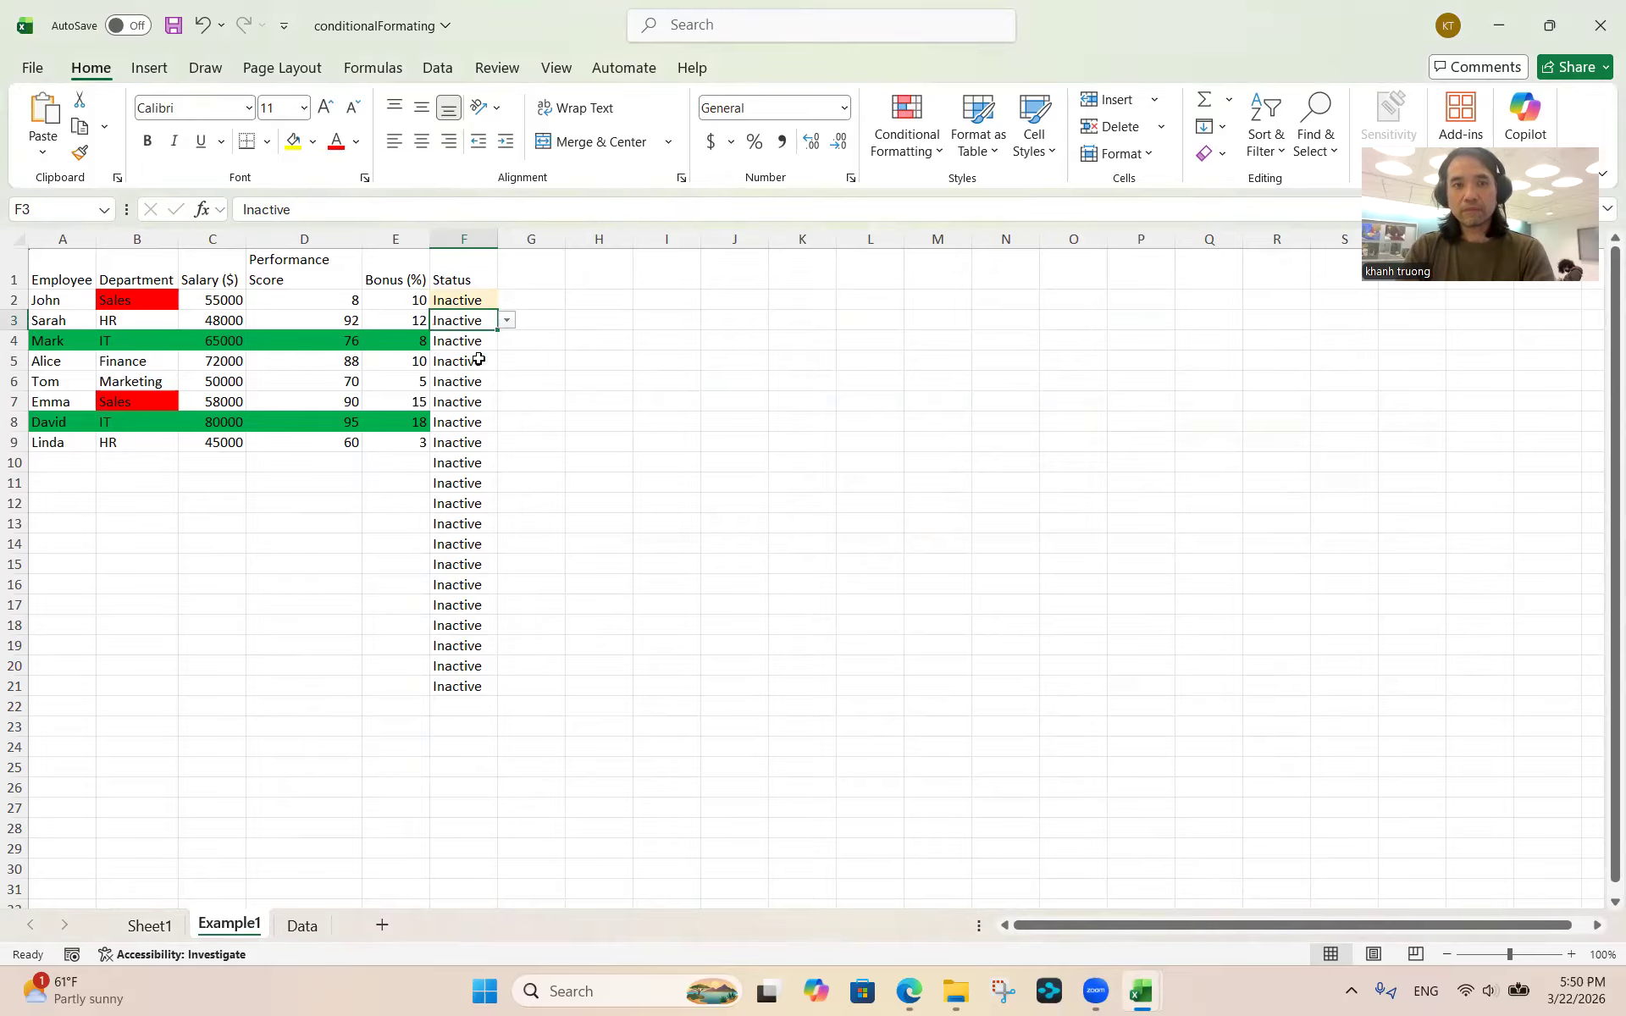
left_click(506, 321)
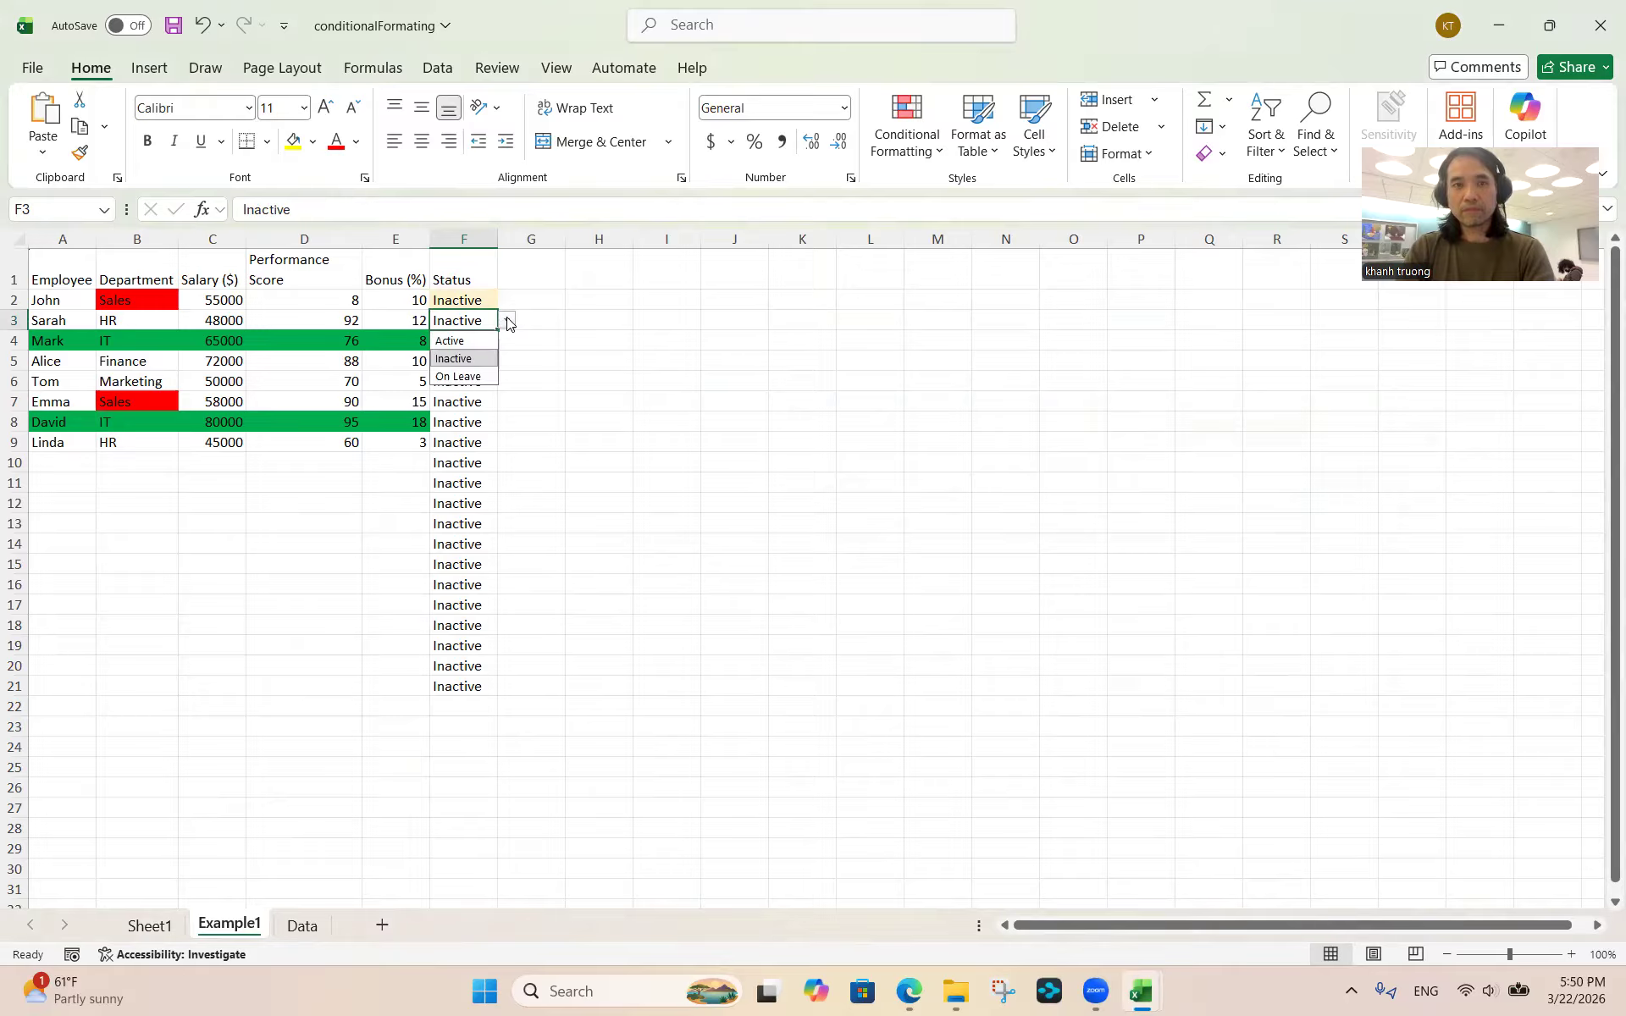
left_click(464, 363)
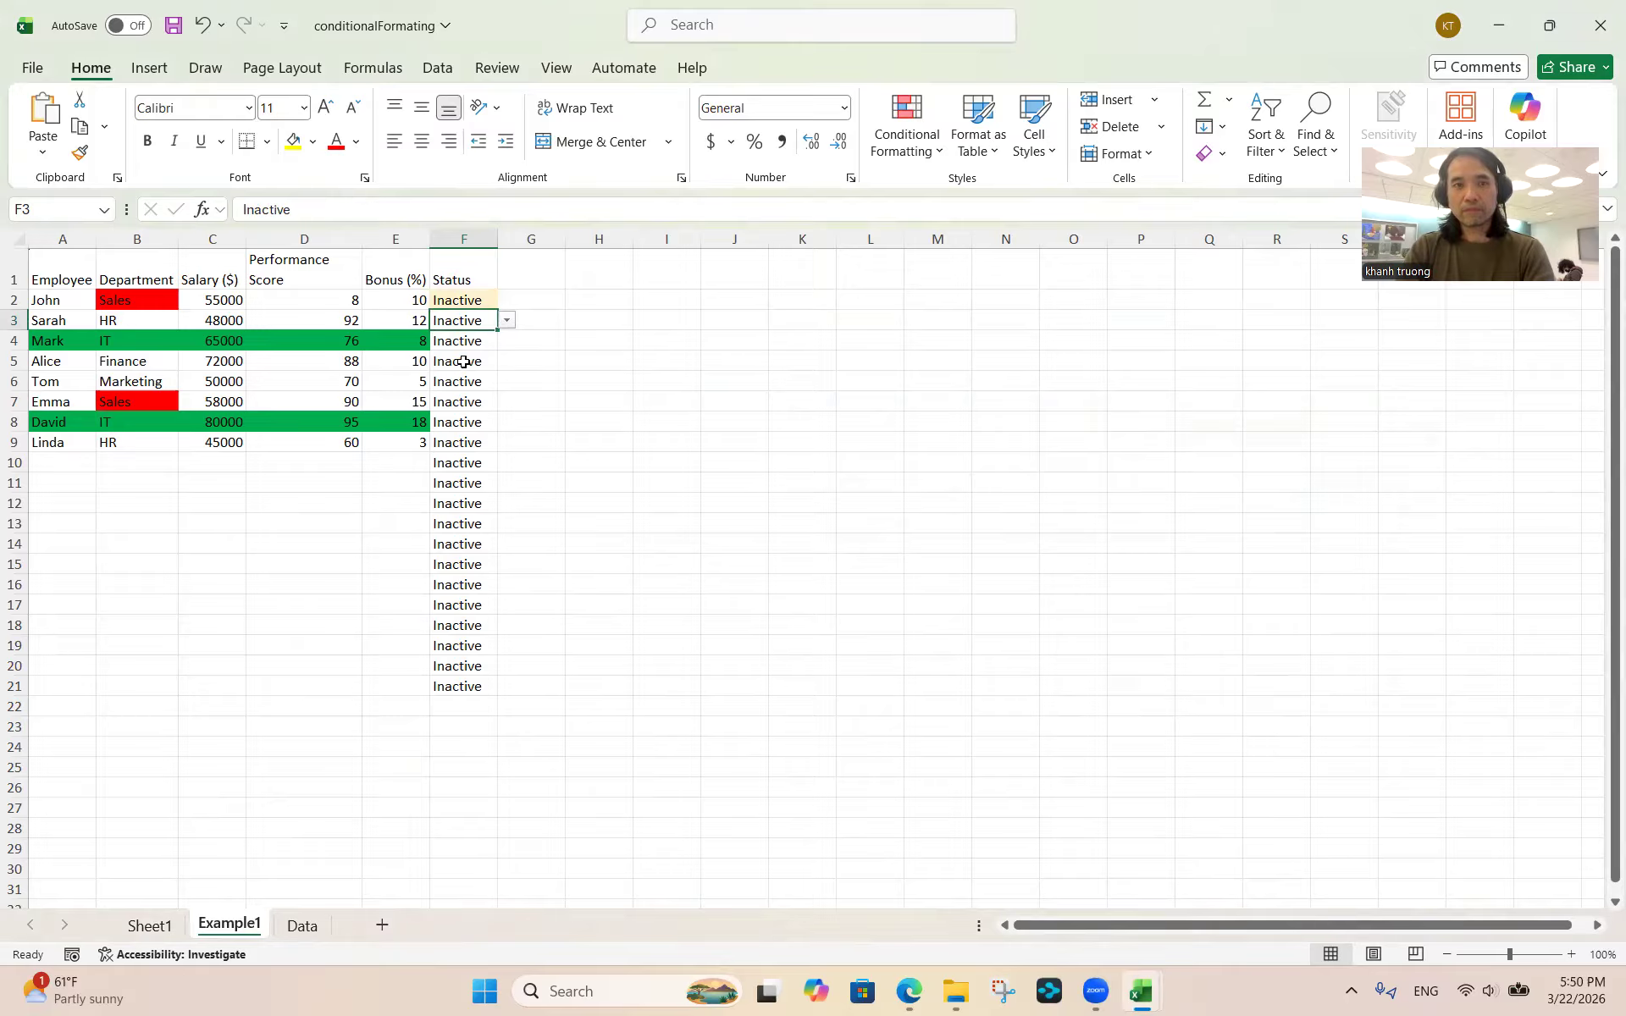
Fill F2 down to F21 to extend the Inactive colouring, and set F3 to Active to test it
left_click(470, 302)
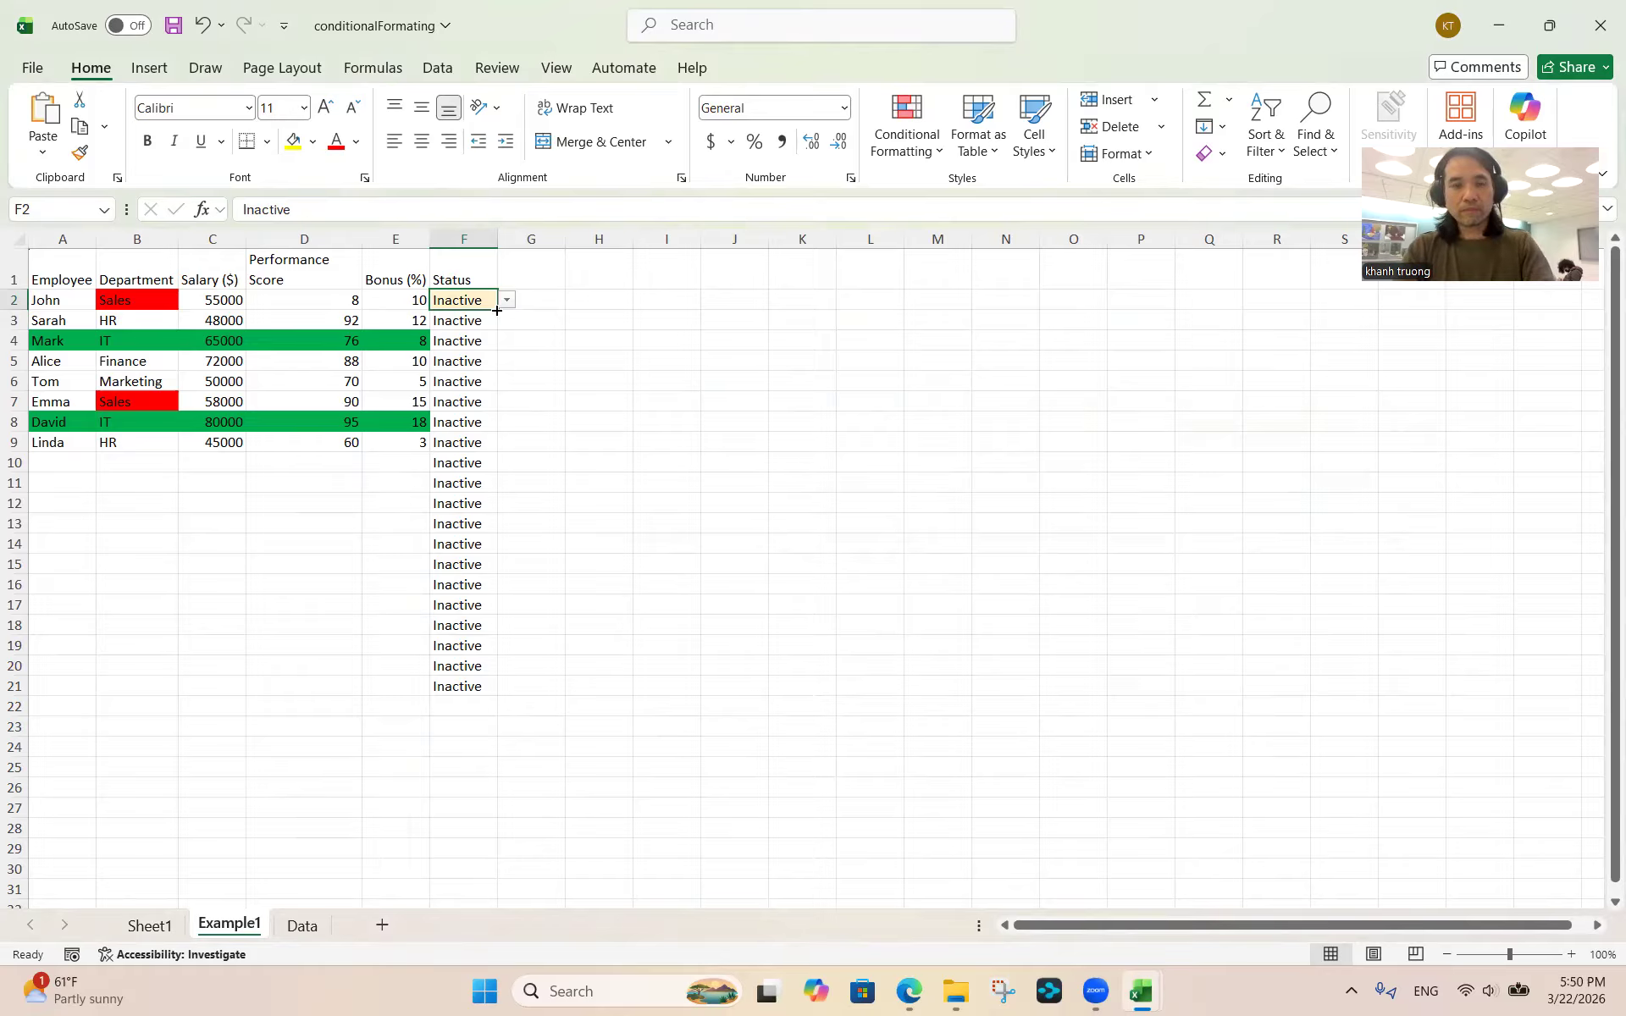
left_click_drag(497, 311, 493, 700)
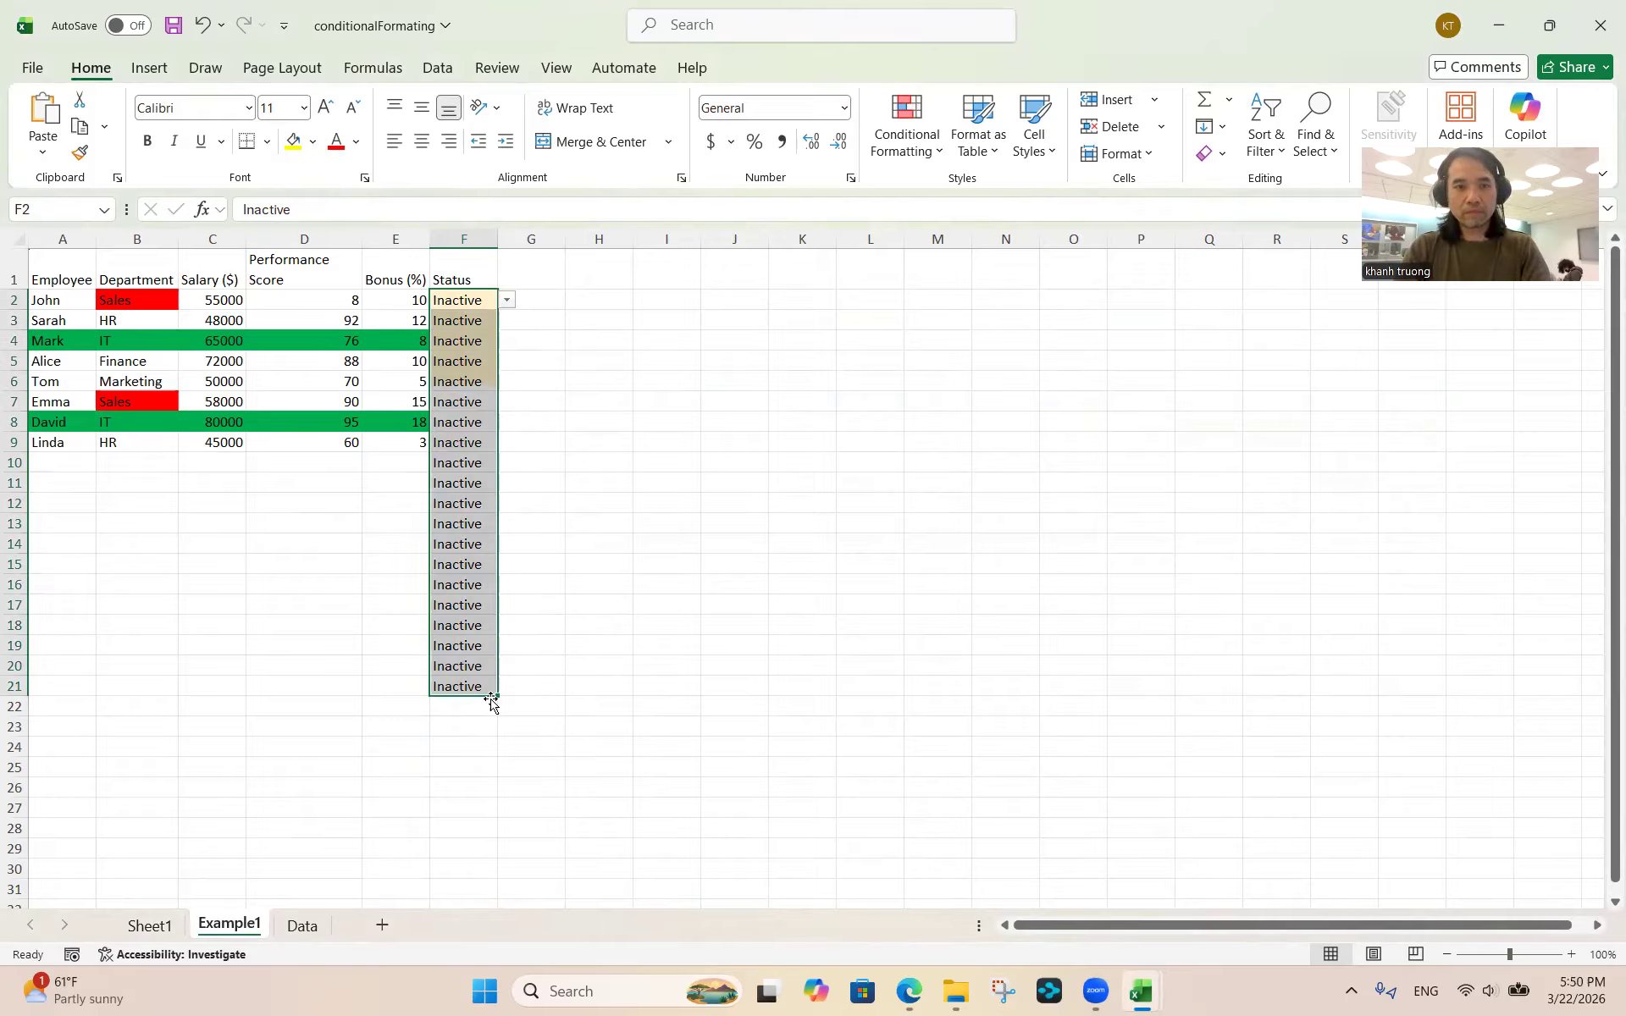
left_click(462, 325)
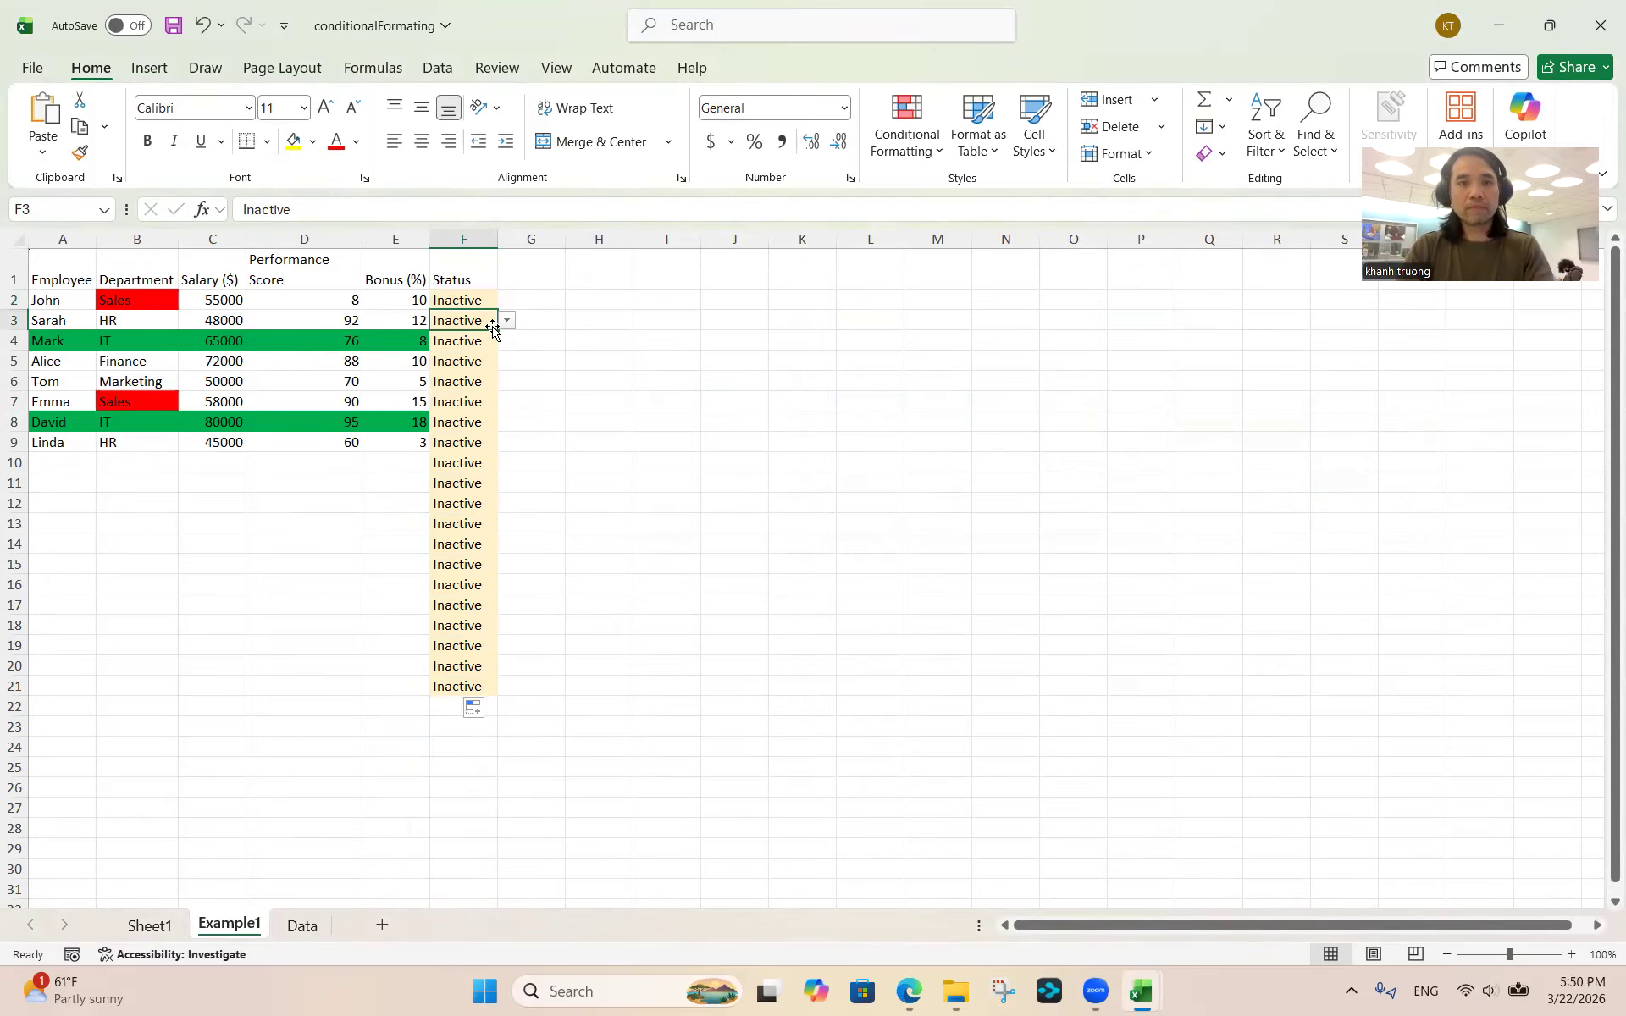
left_click(507, 322)
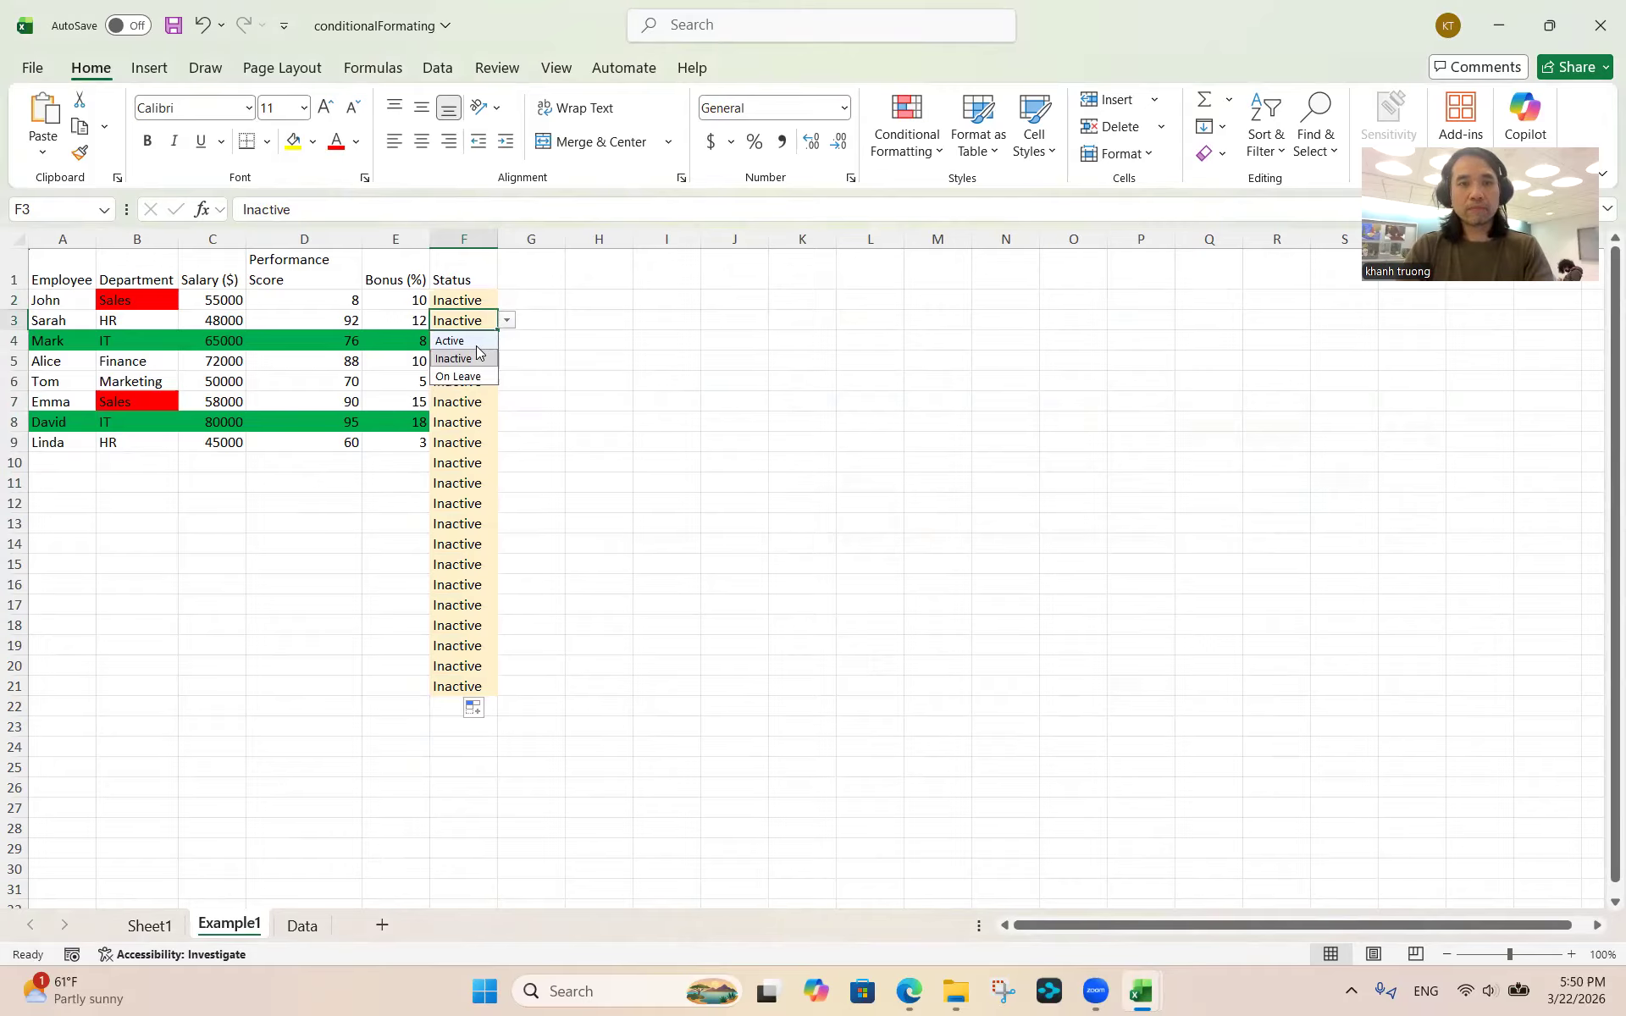
left_click(475, 343)
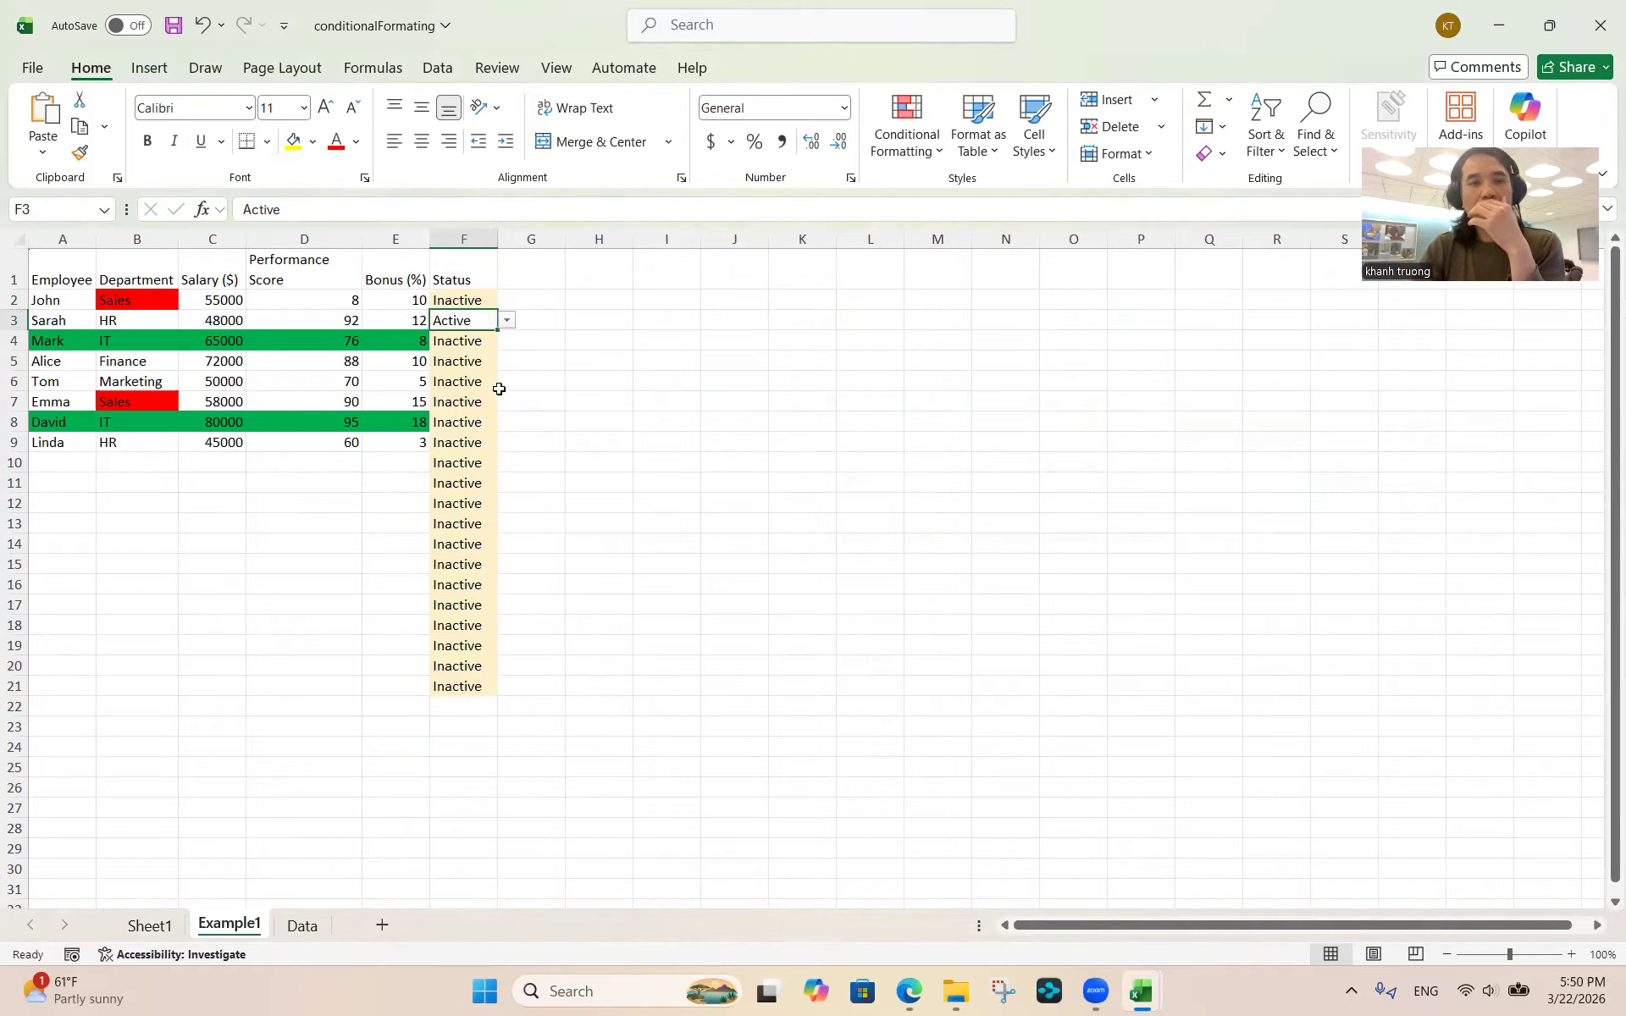
Duplicate the Inactive conditional formatting rule of F2 twice in the rules manager
left_click(462, 302)
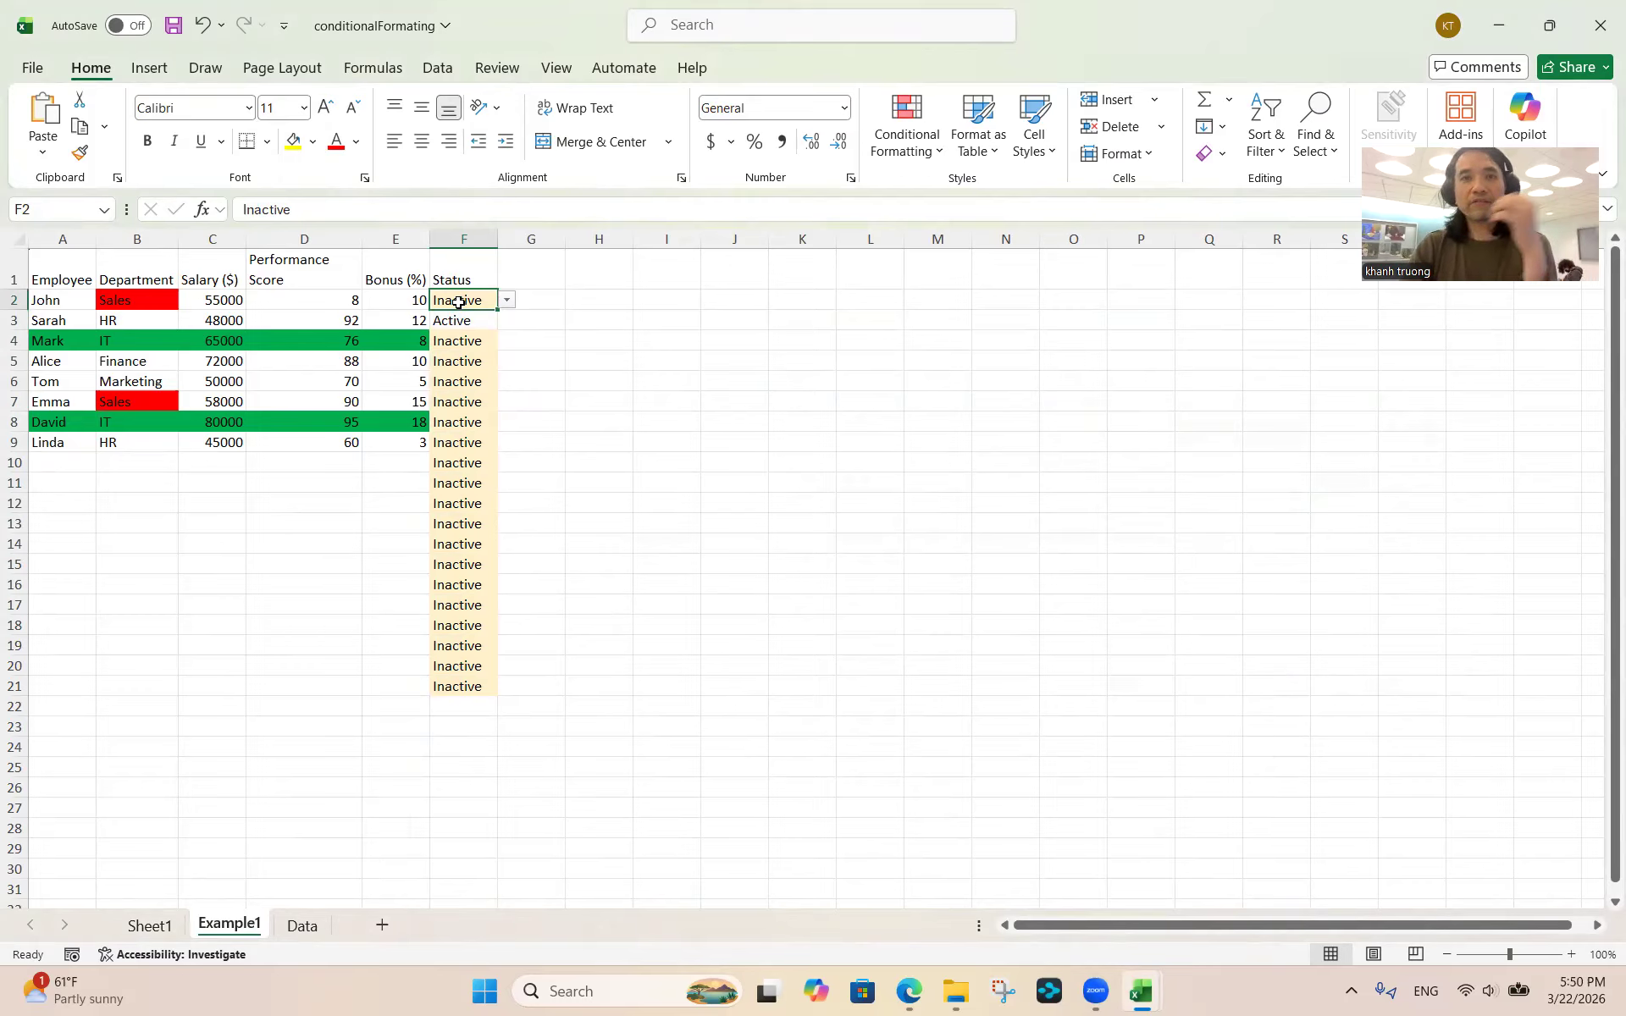
left_click(935, 155)
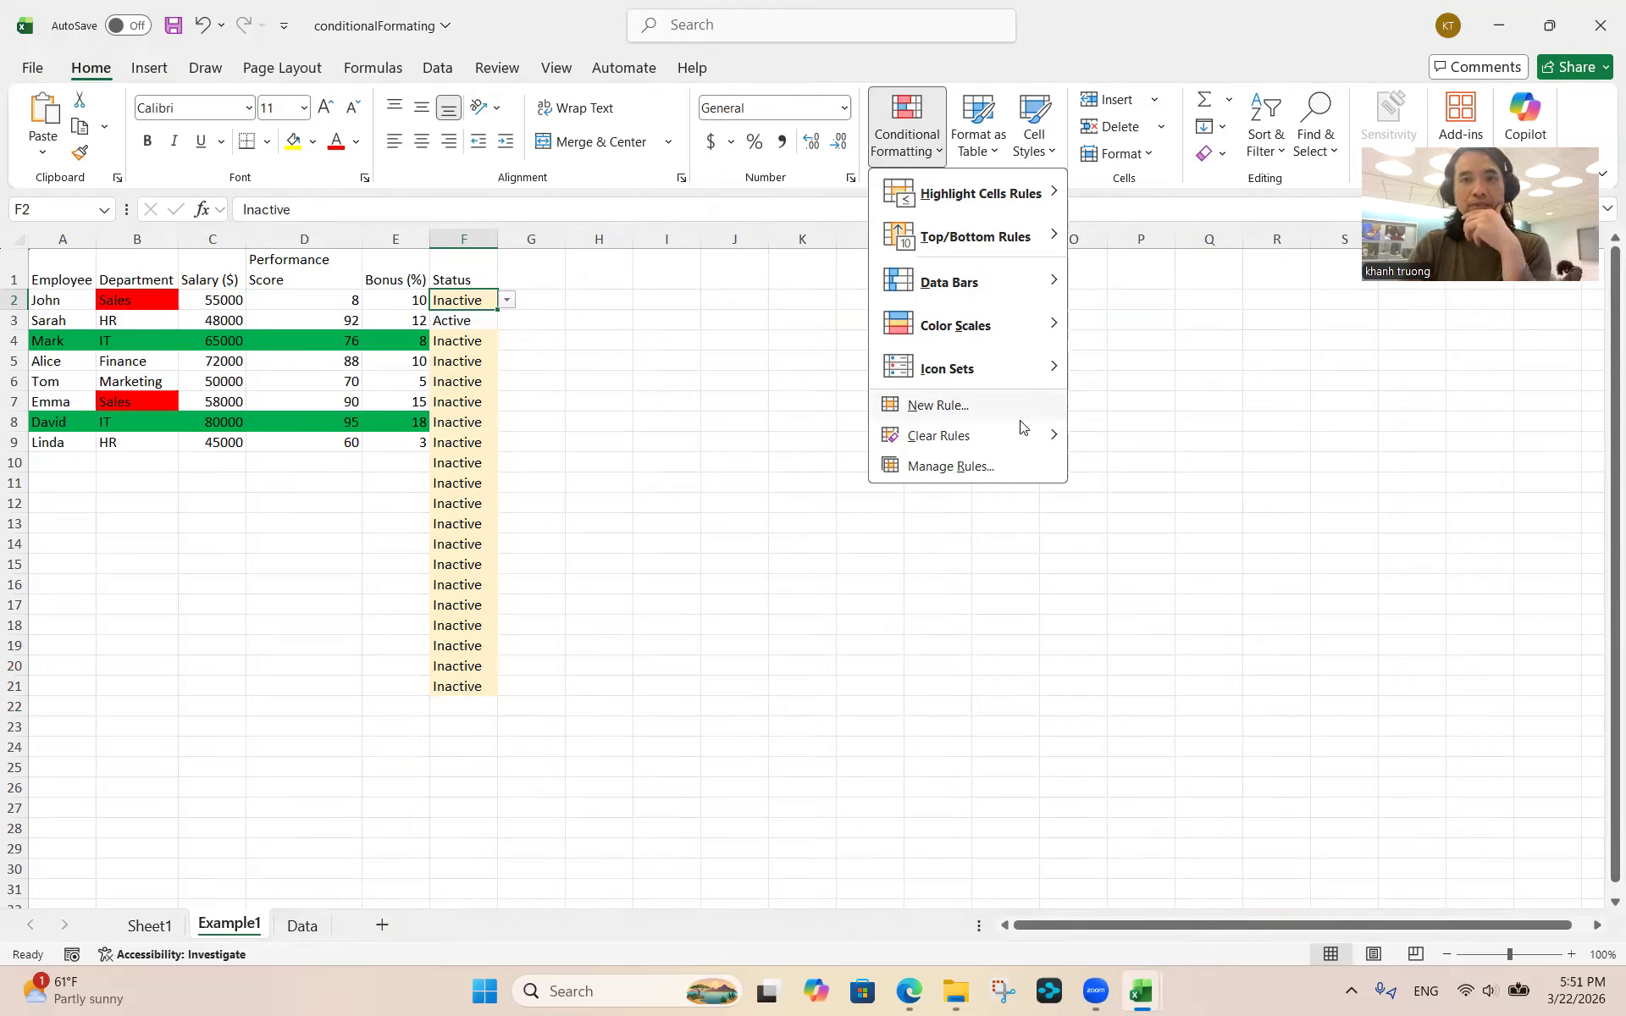
left_click(960, 467)
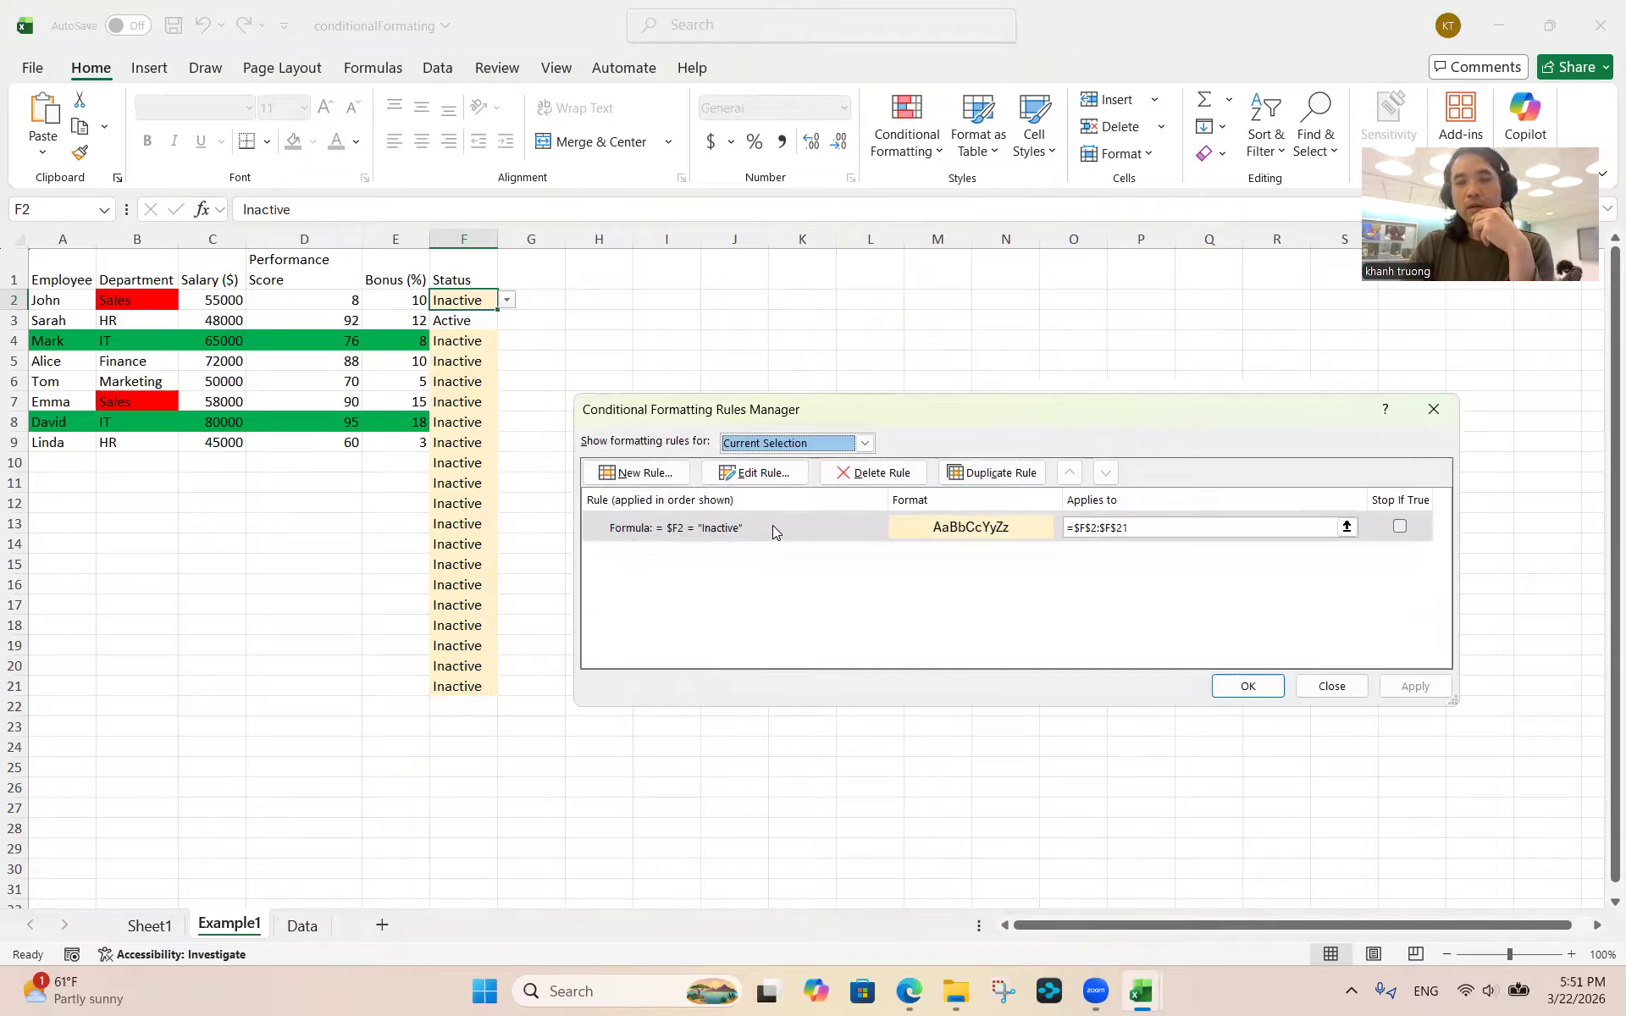
left_click(773, 527)
left_click(985, 479)
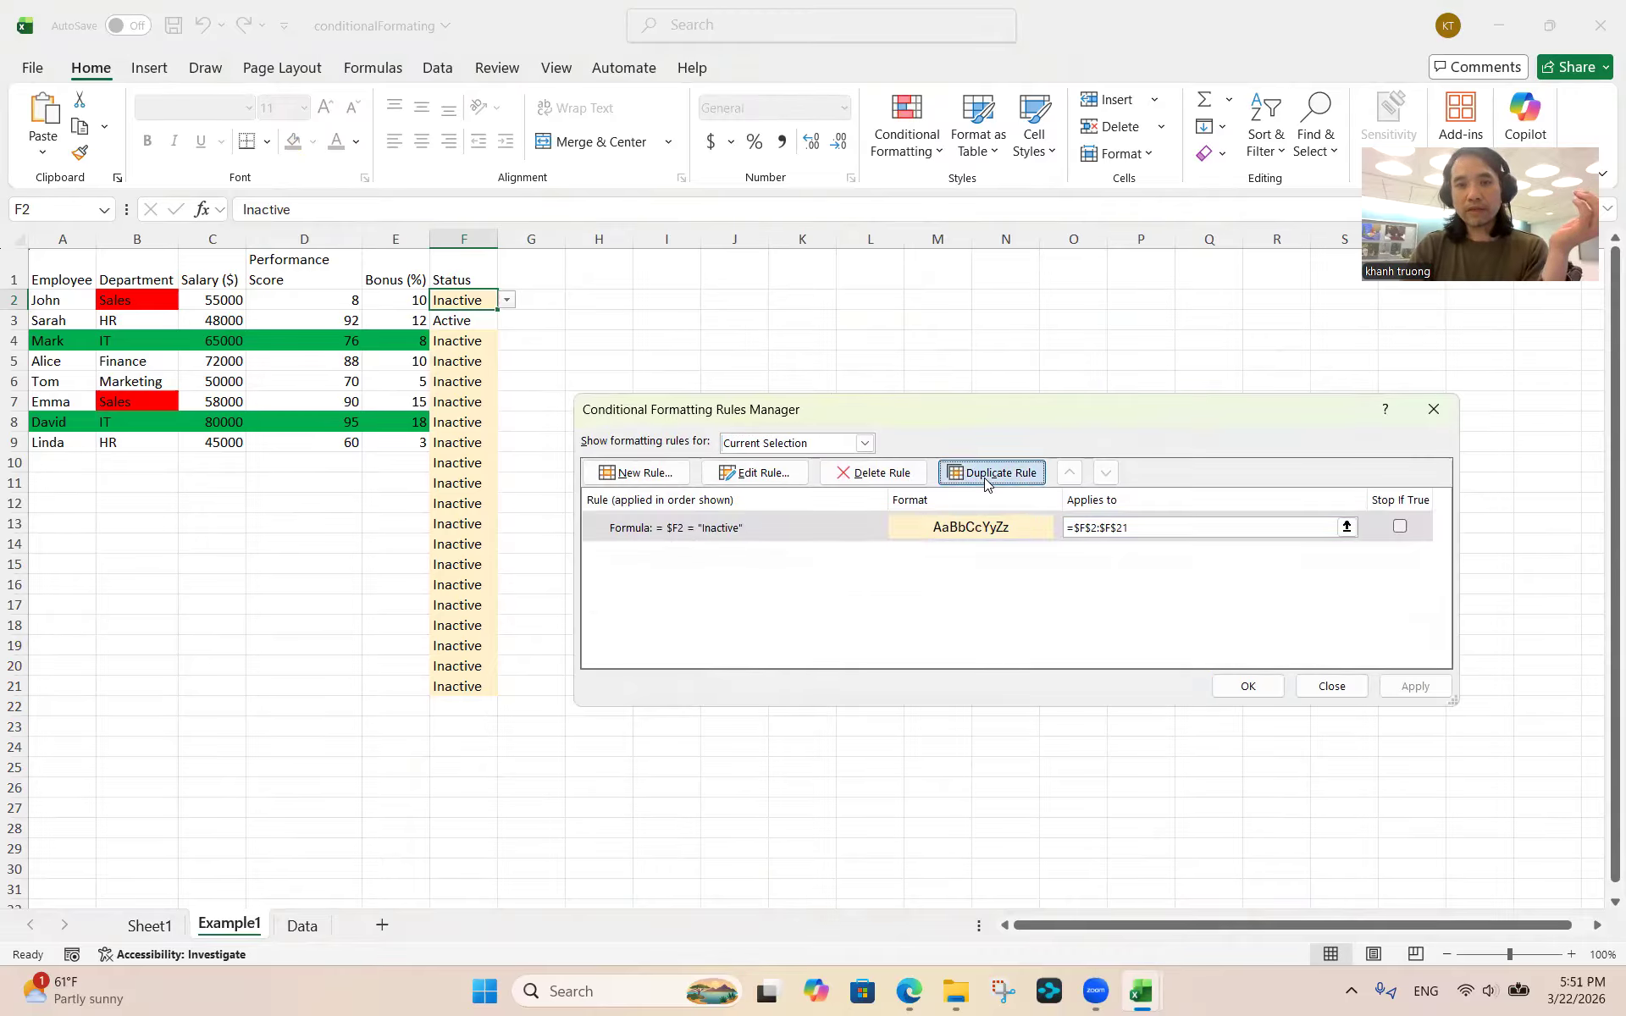
left_click(985, 481)
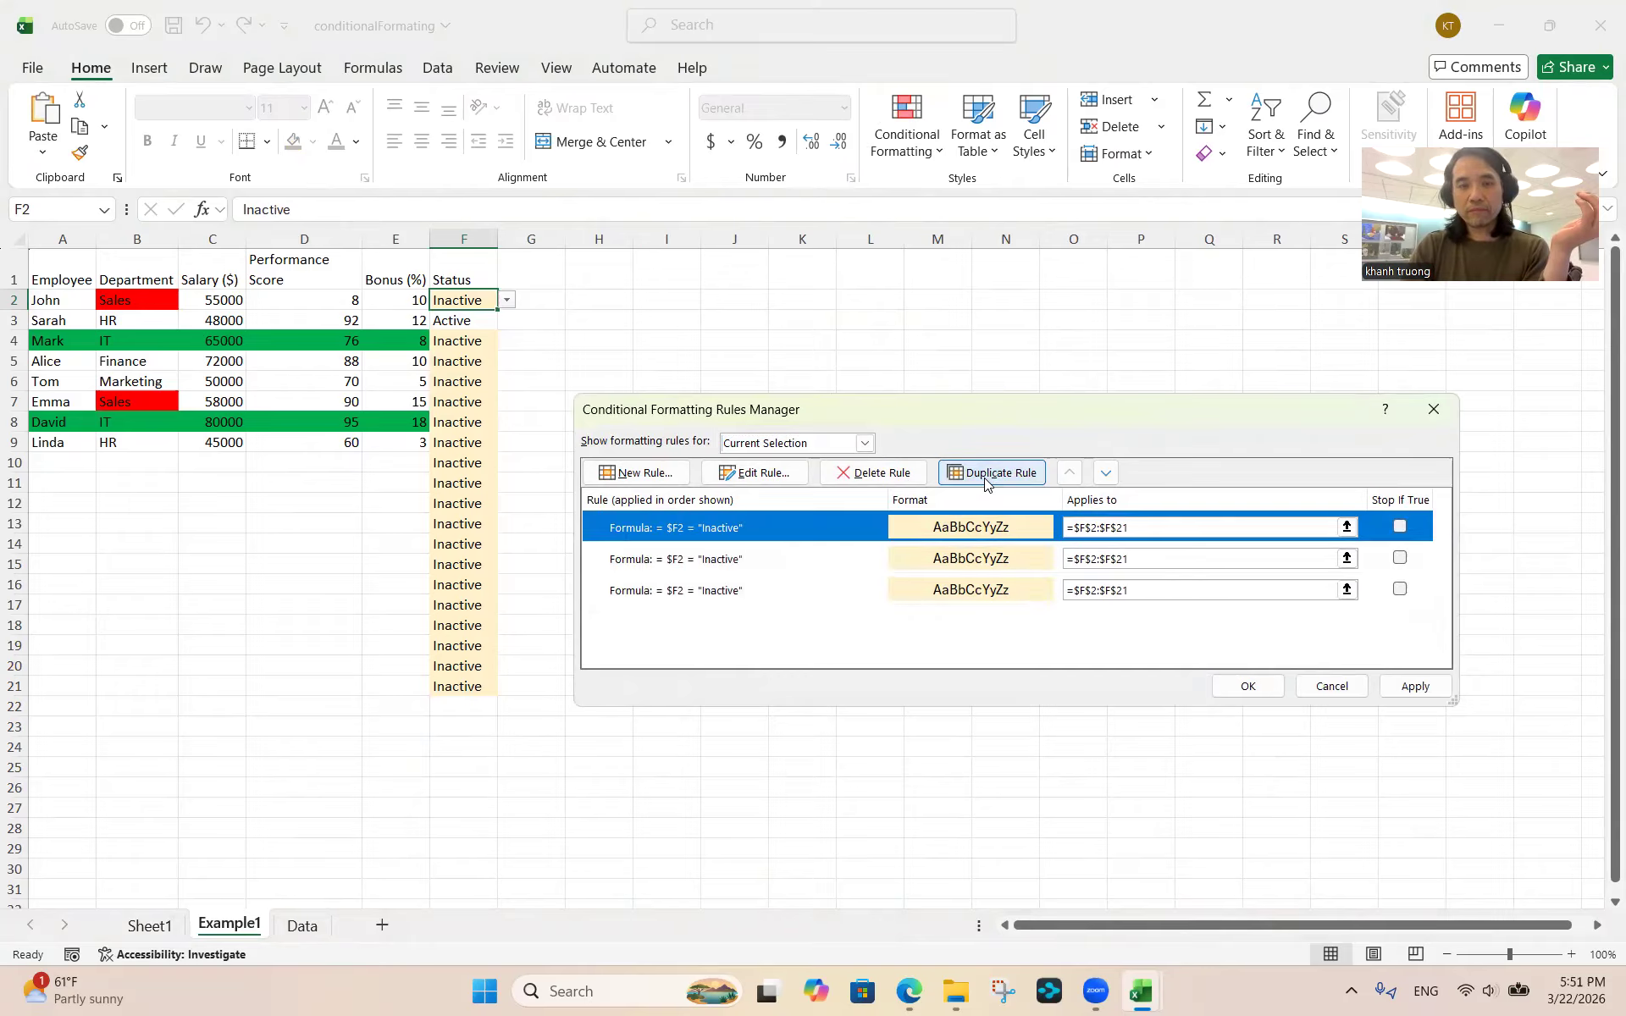
Change the formula of the second duplicated Status rule to = $F2 = "Active"
double_click(704, 559)
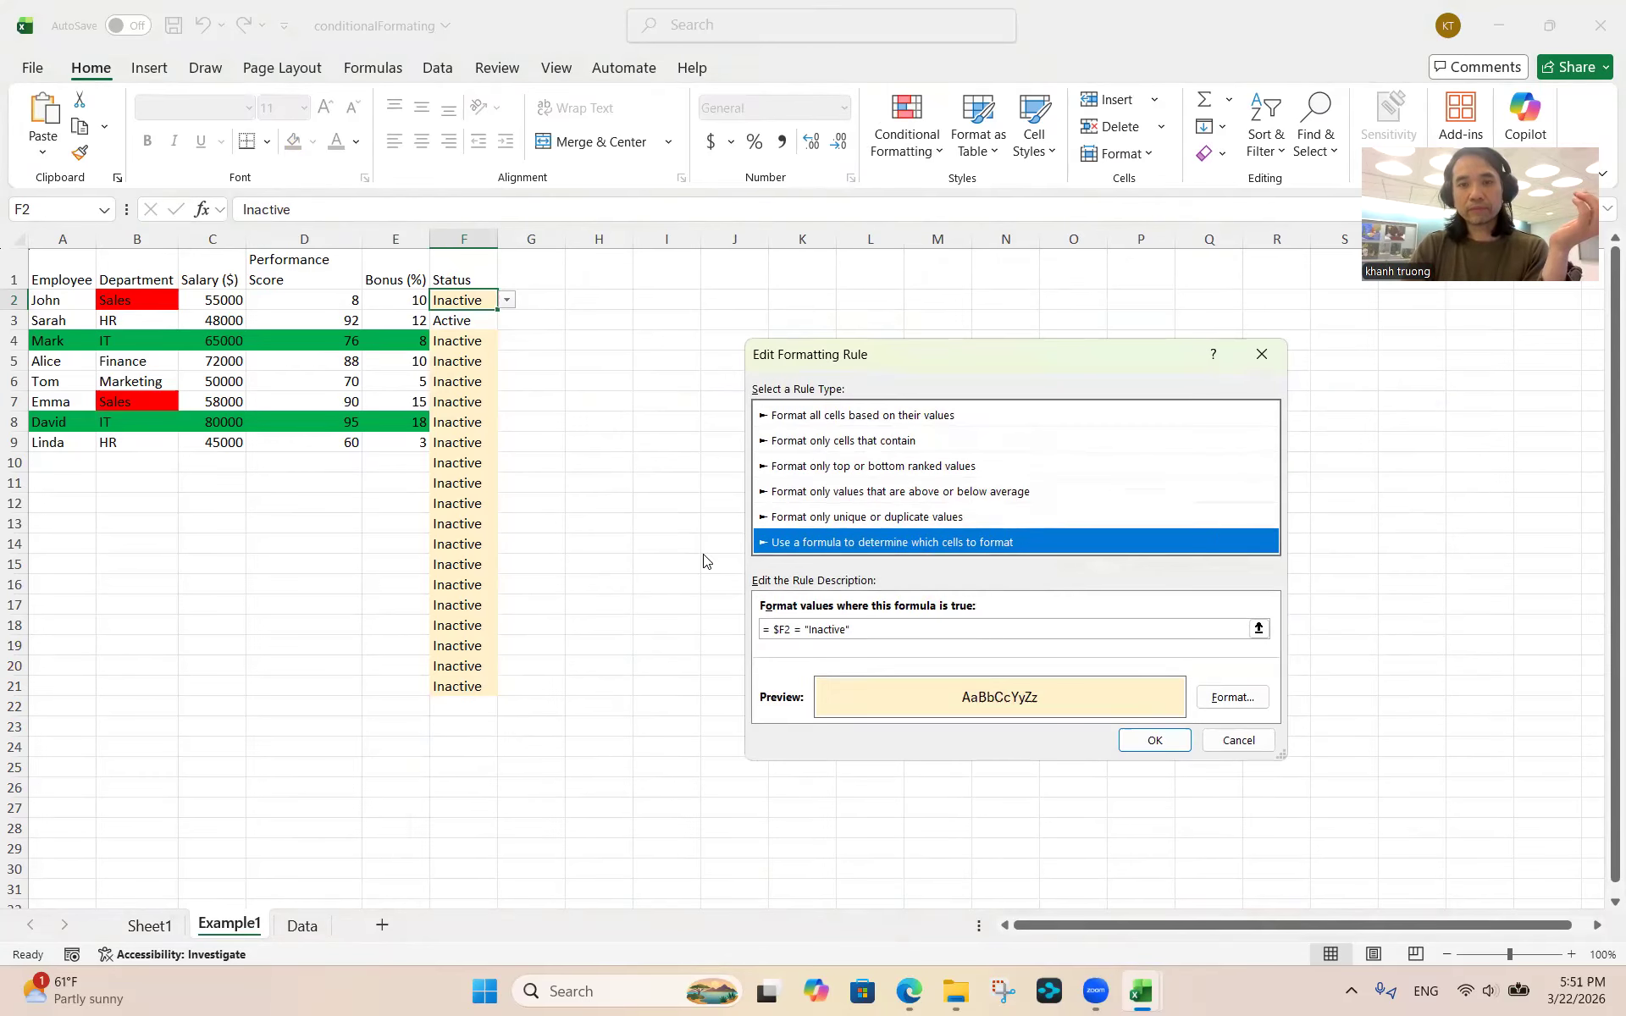
left_click(842, 628)
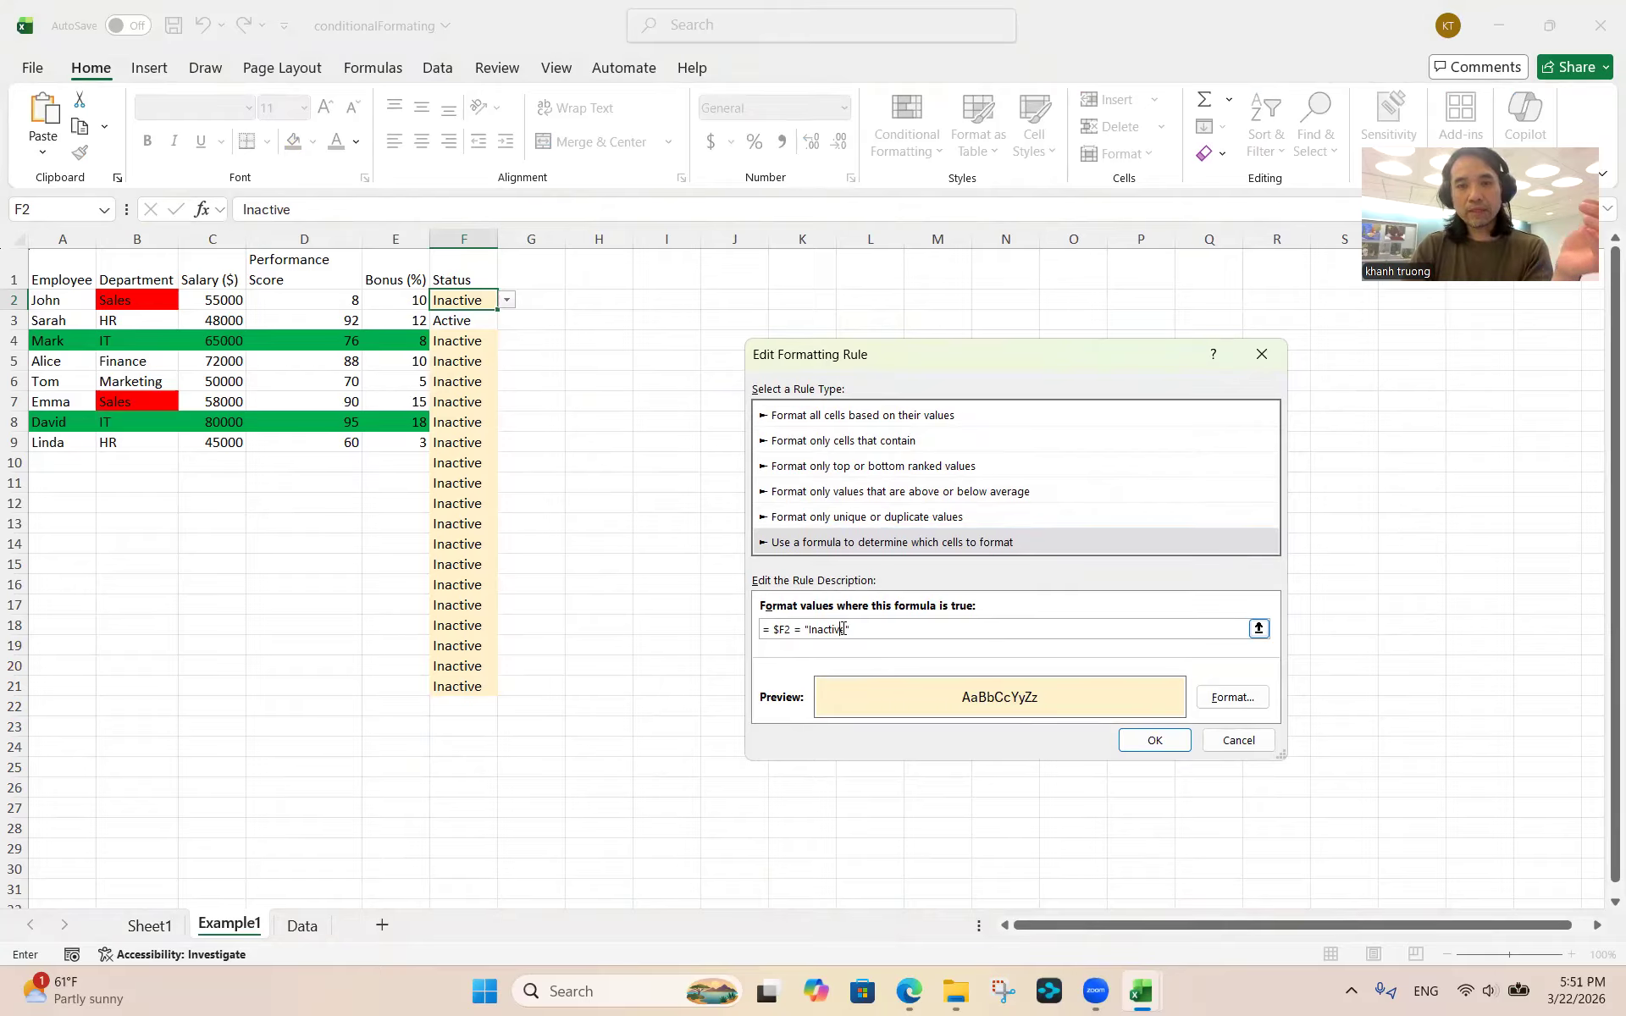
key("BackSpace")
key("BackSpace")
key("BackSpace")
key("BackSpace")
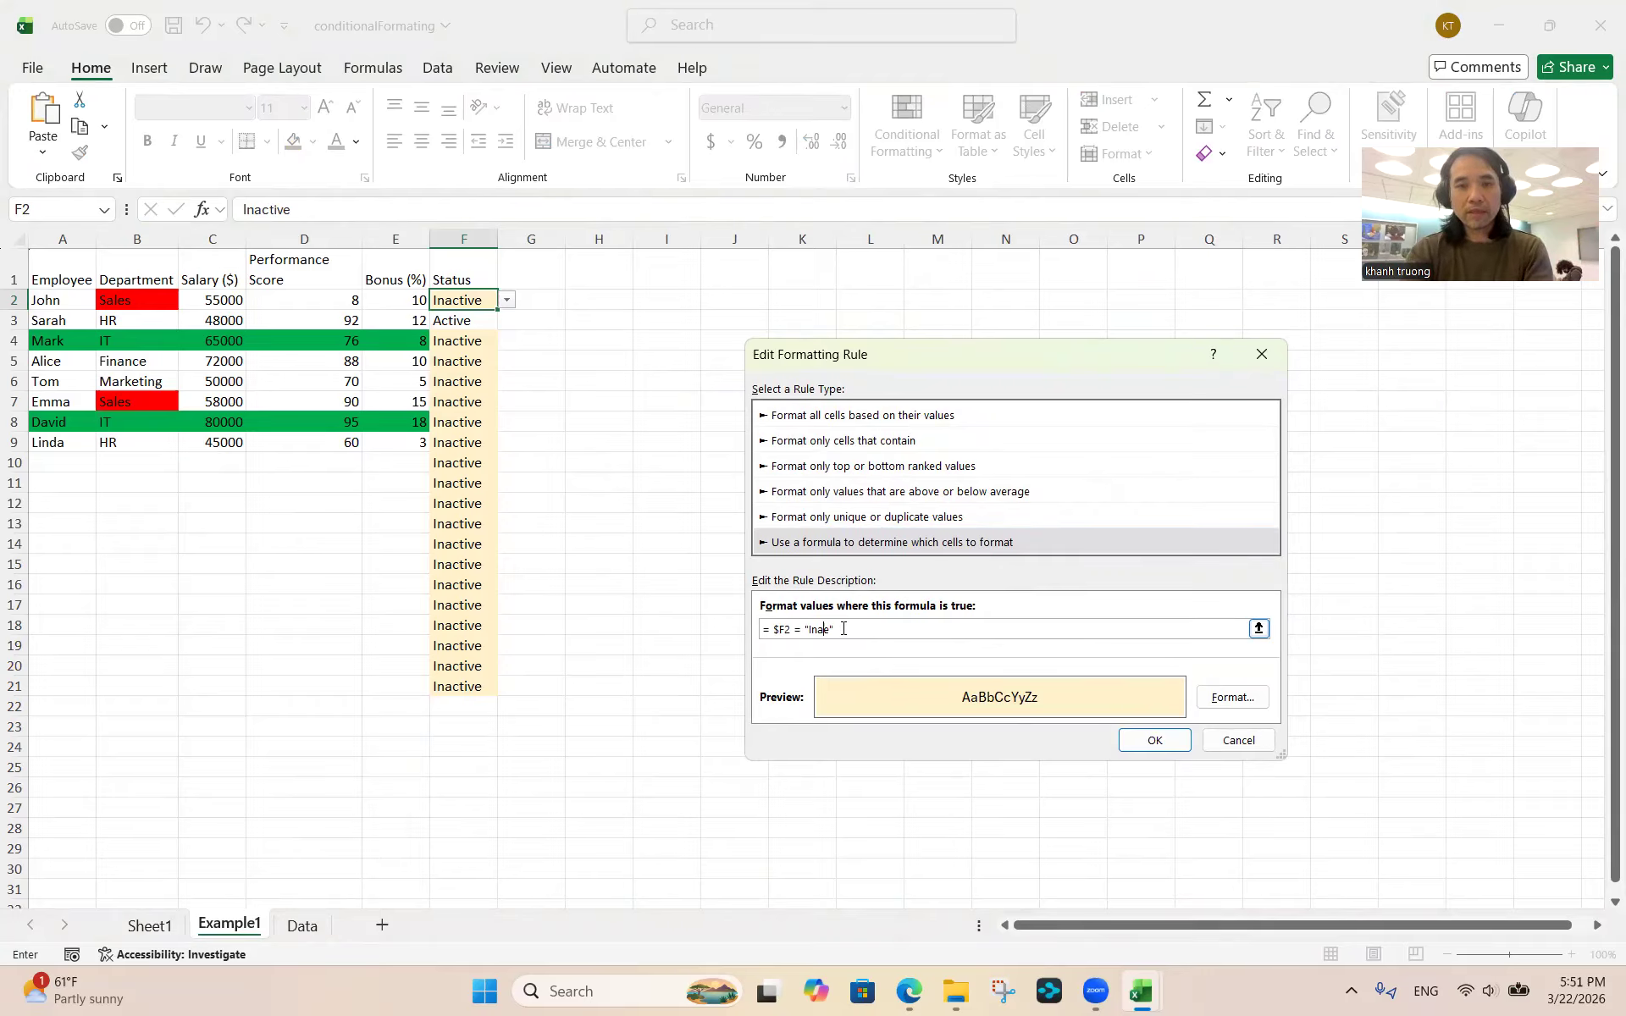
key("BackSpace")
key("BackSpace")
key("BackSpace")
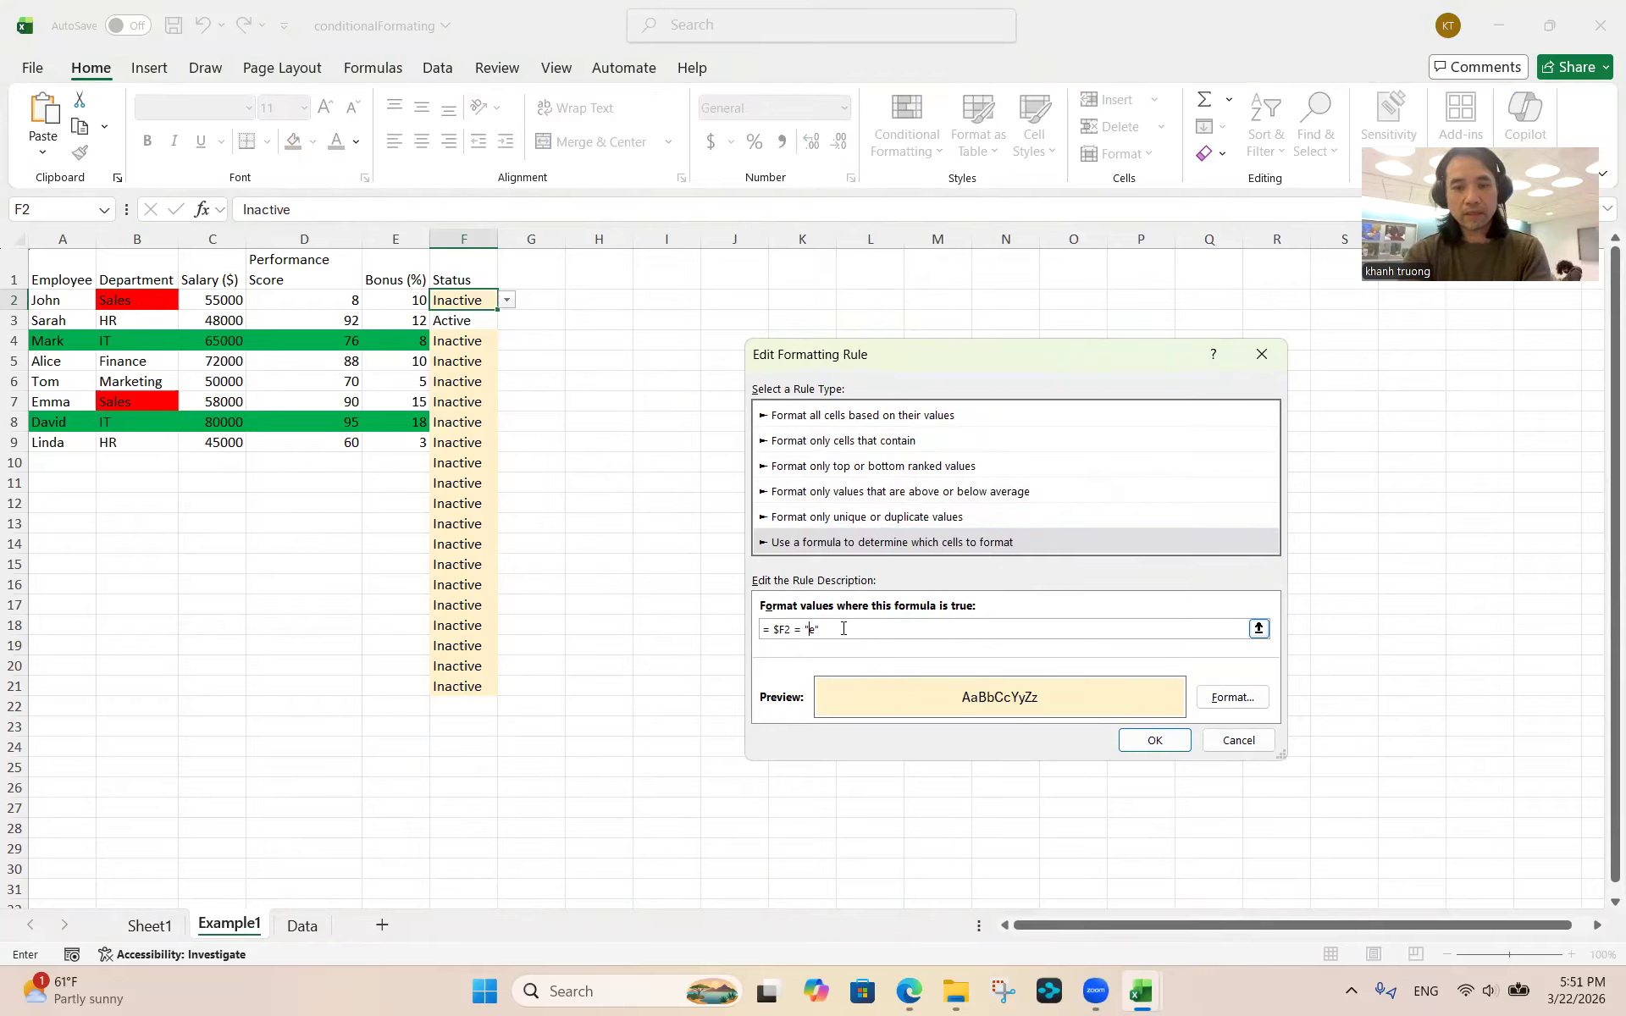
type("Activ")
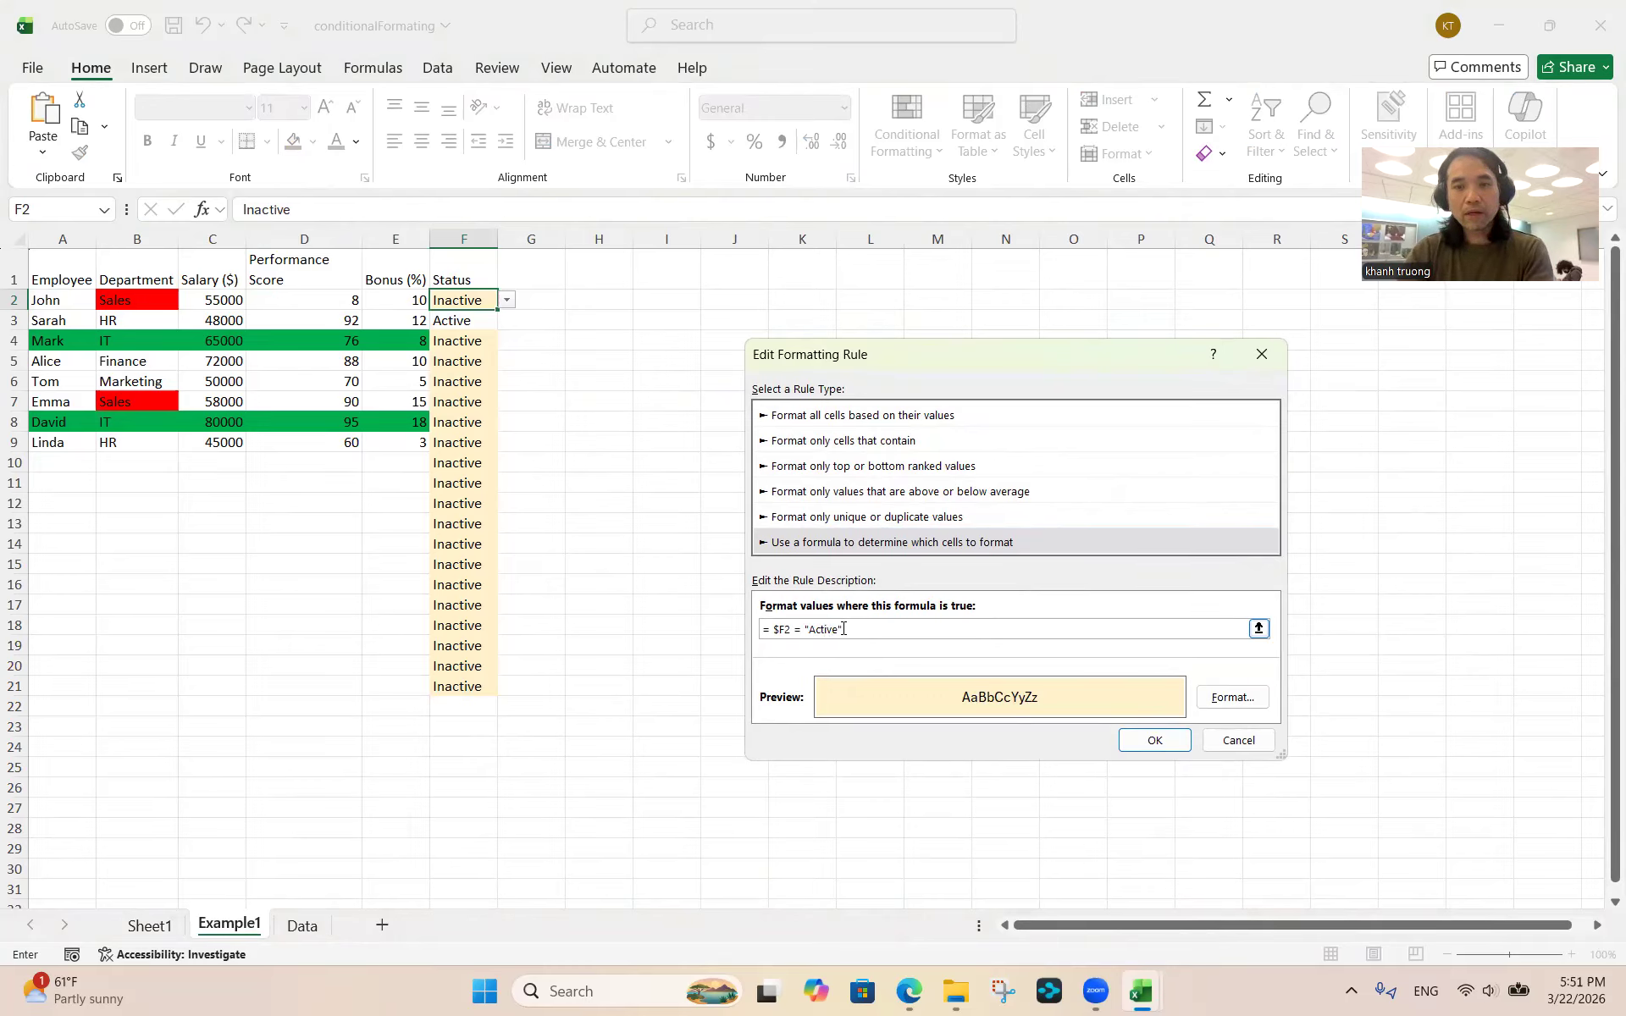
Give the Active rule a green background fill and confirm the edited rule
left_click(1245, 699)
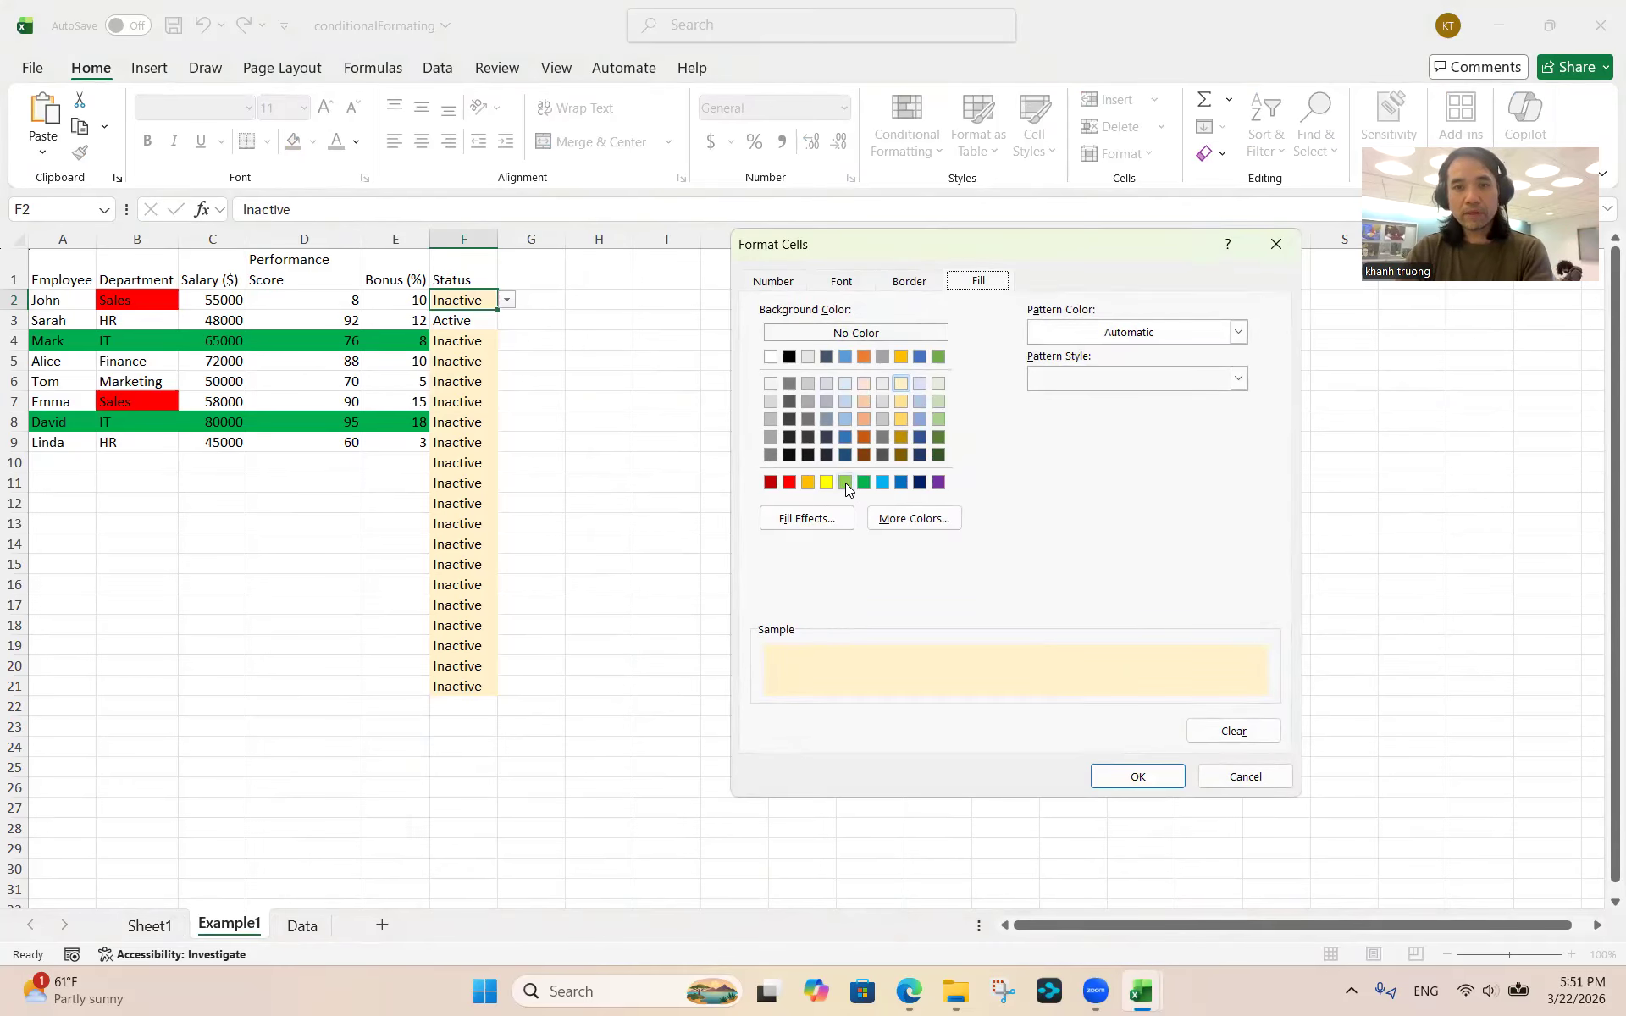
left_click(864, 482)
left_click(1129, 778)
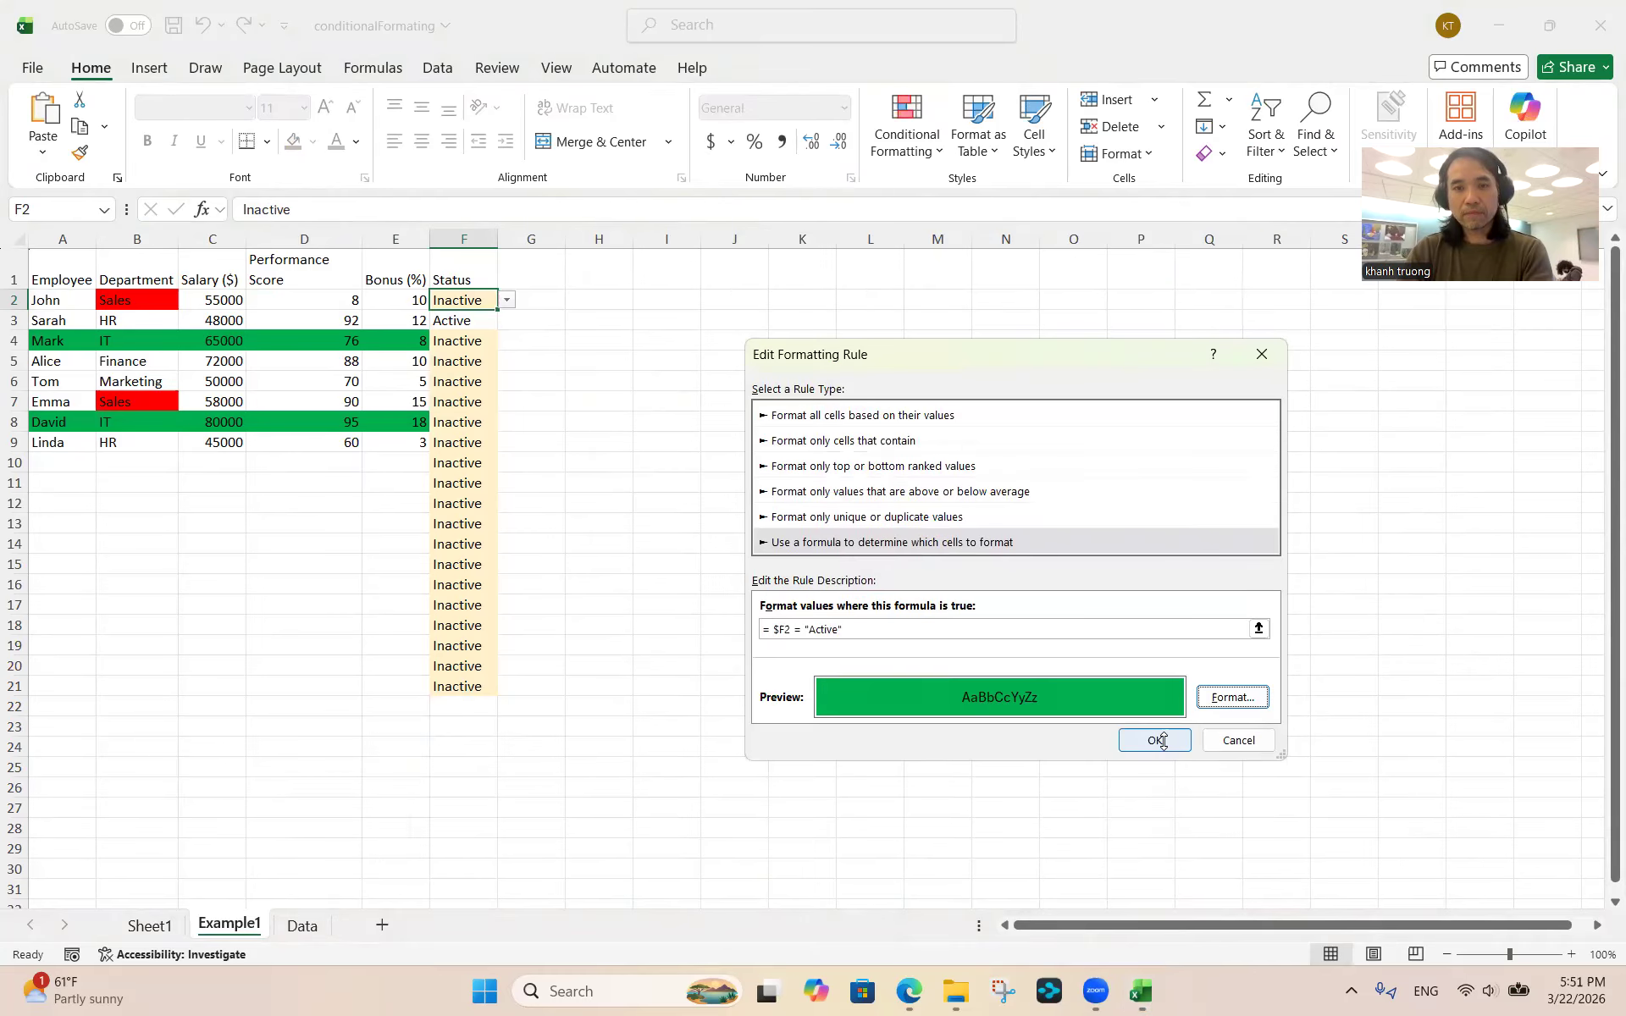
left_click(1157, 741)
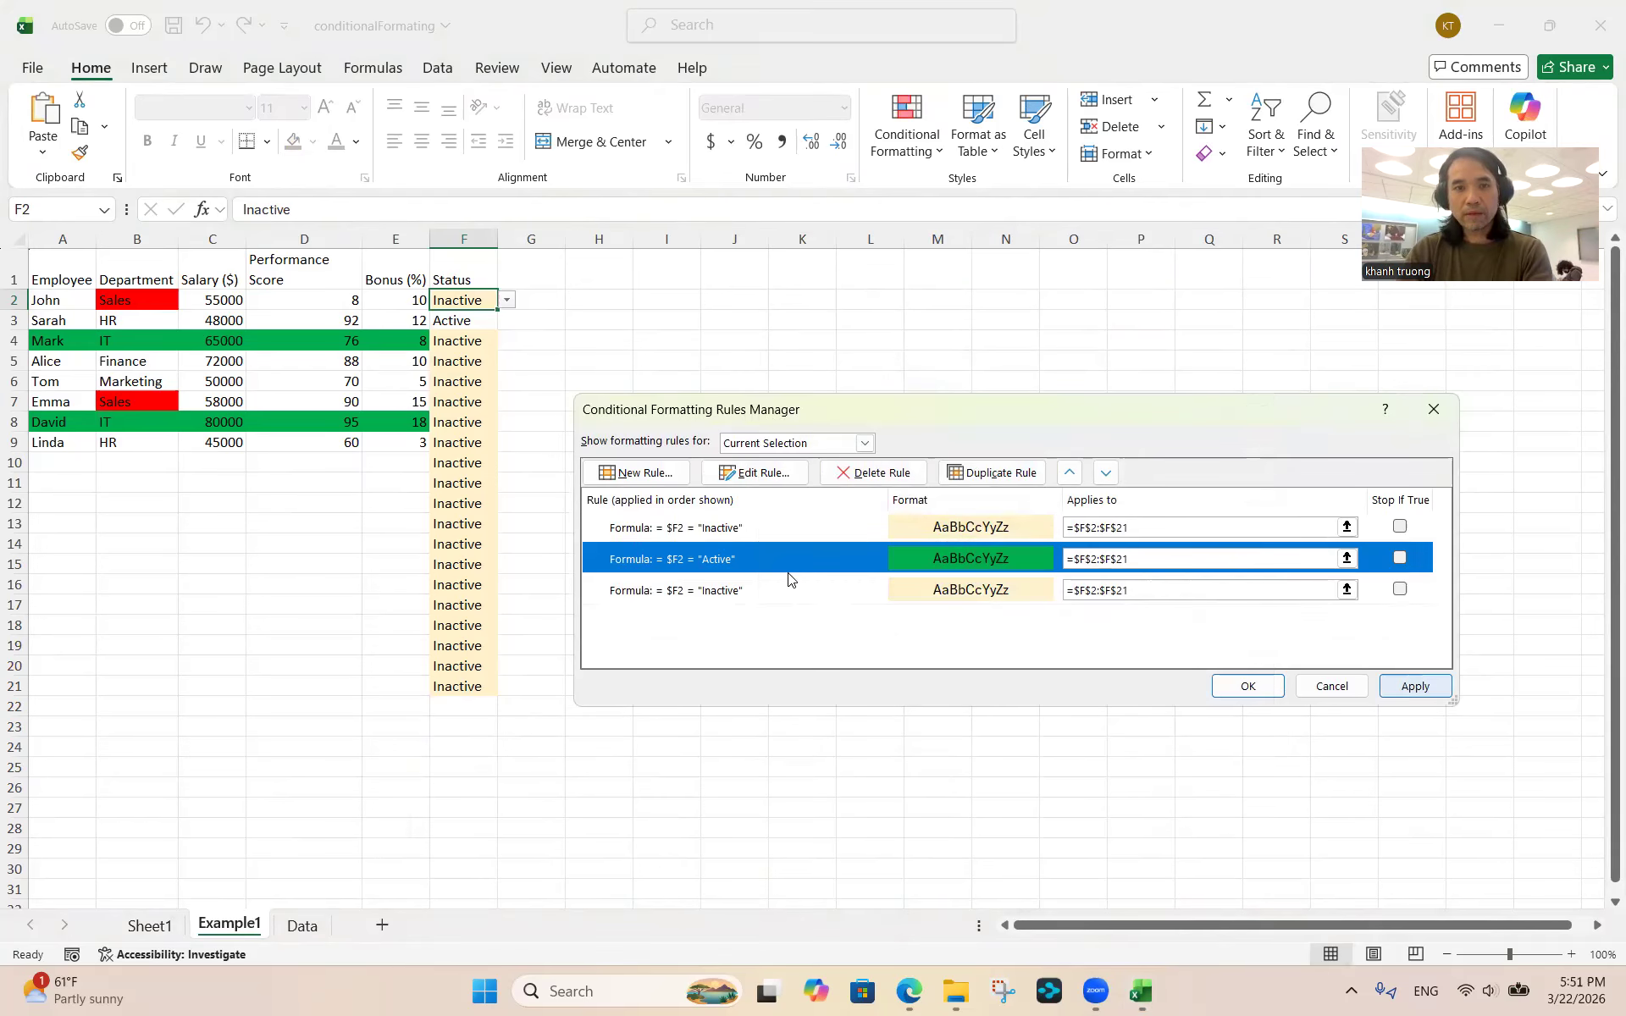
Change the formula of the third Status rule to = $F2 = "On Leave"
double_click(700, 598)
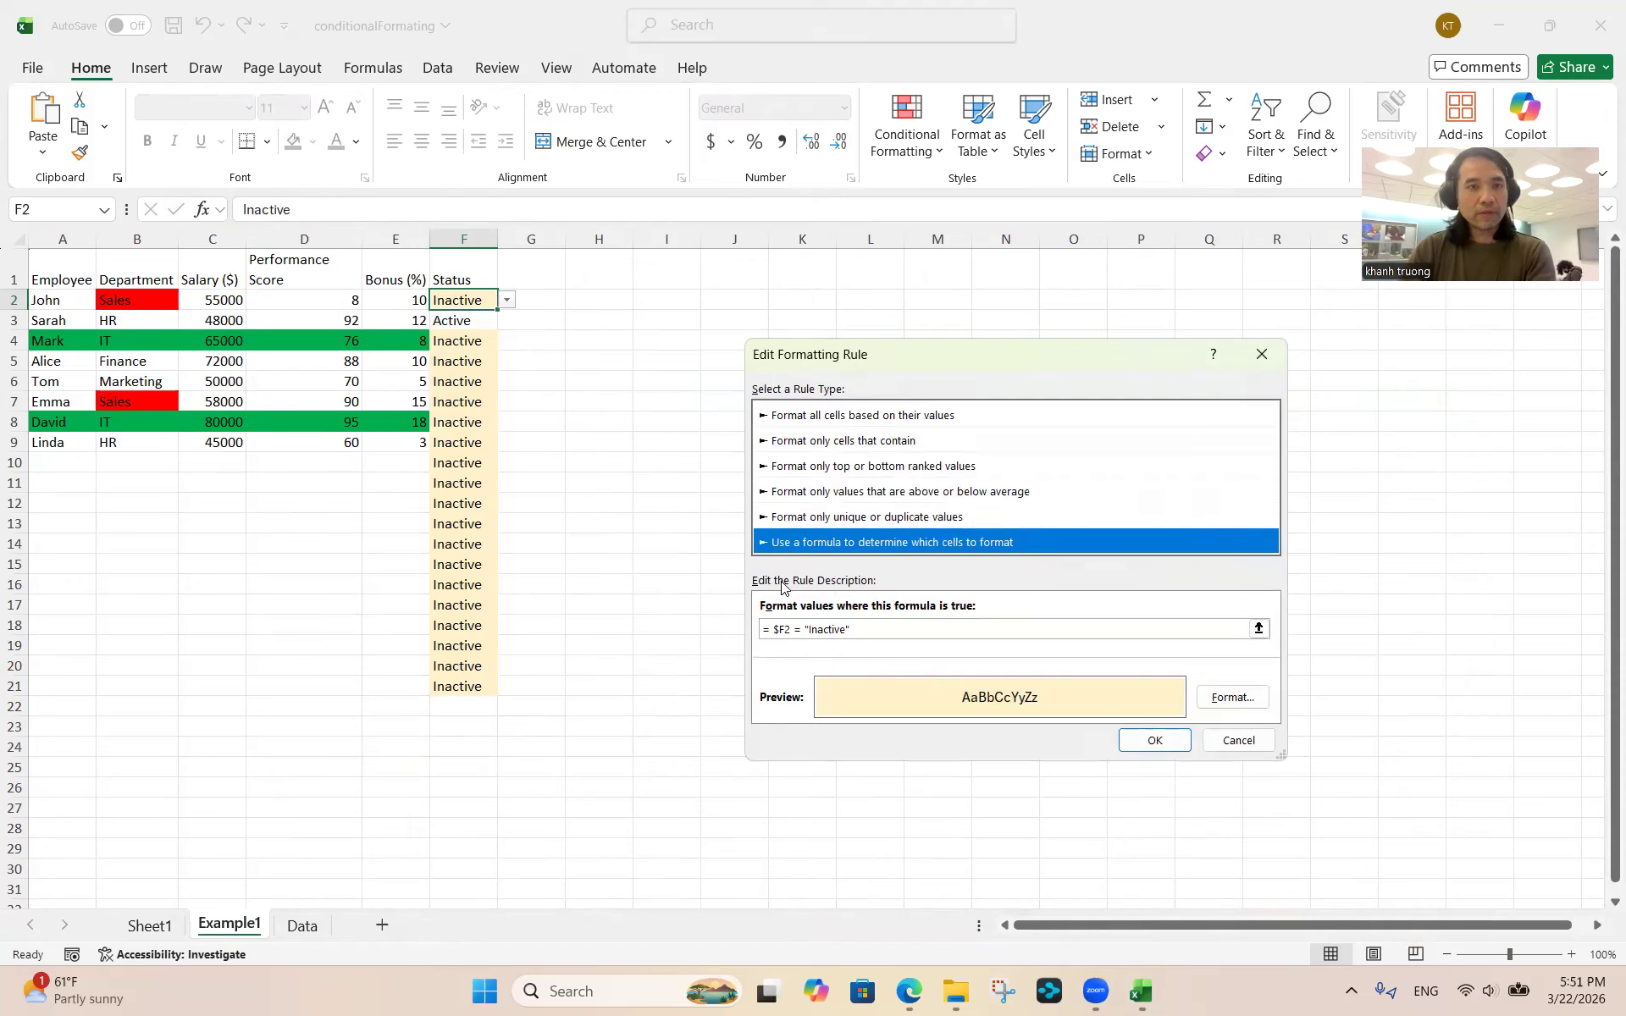
left_click(843, 630)
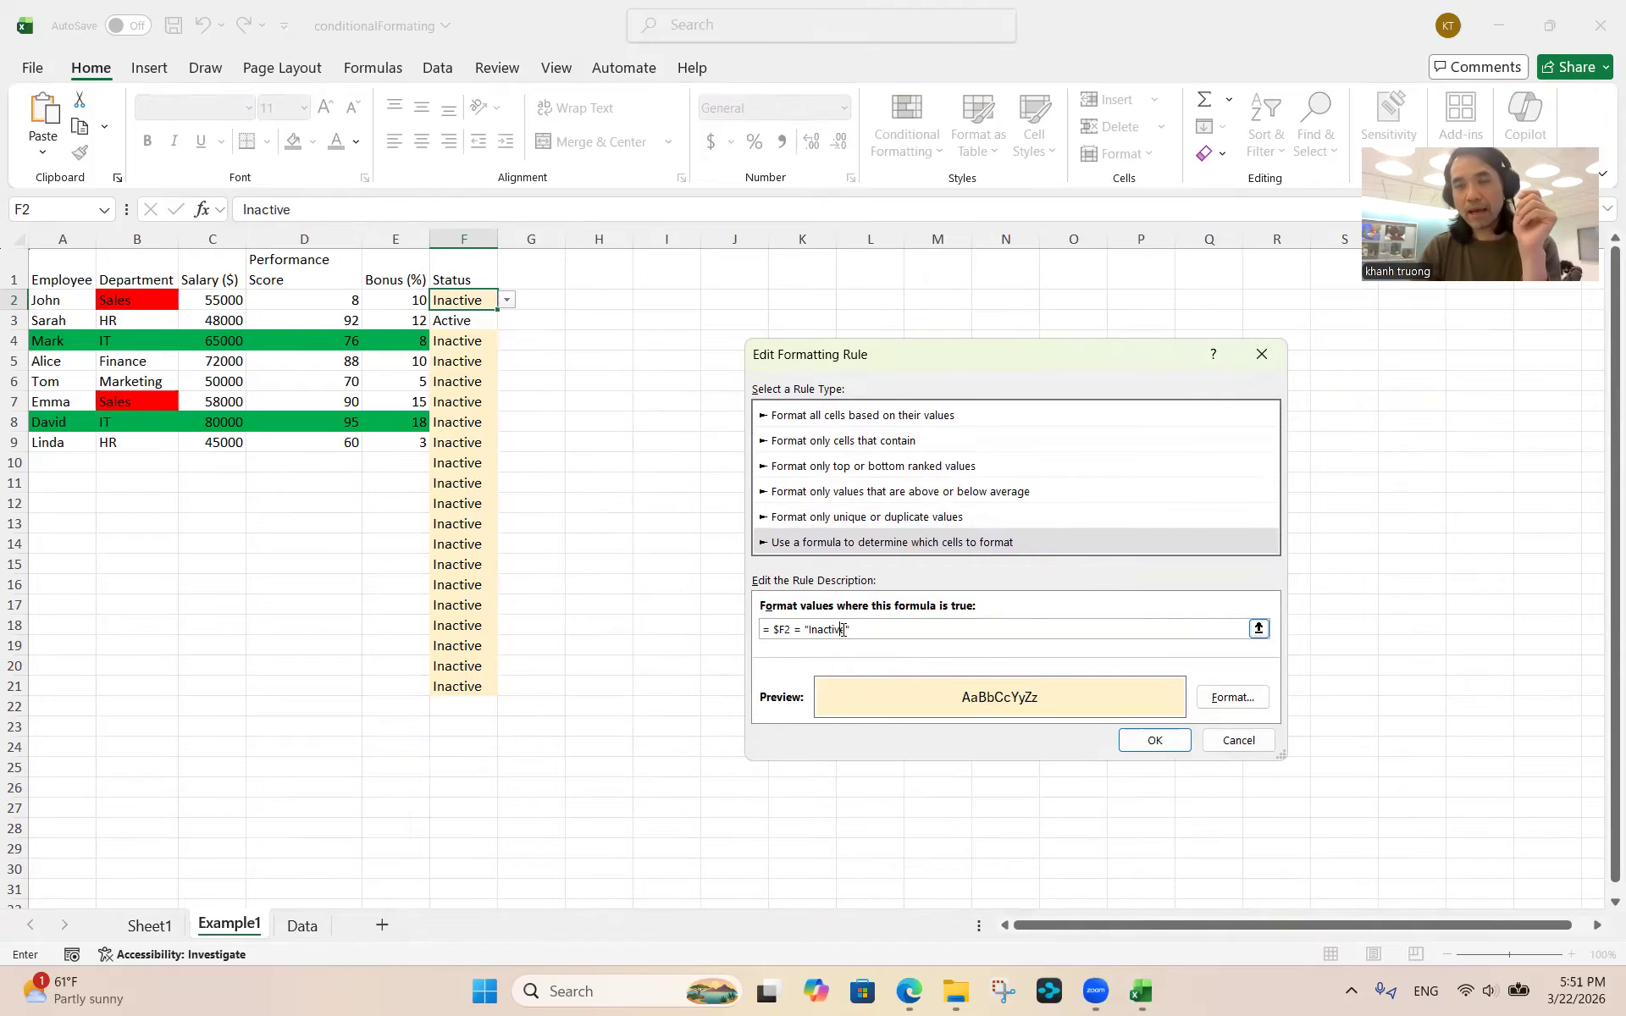
key("BackSpace")
key("BackSpace")
key("BackSpace")
key("BackSpace")
key("BackSpace")
key("BackSpace")
key("BackSpace")
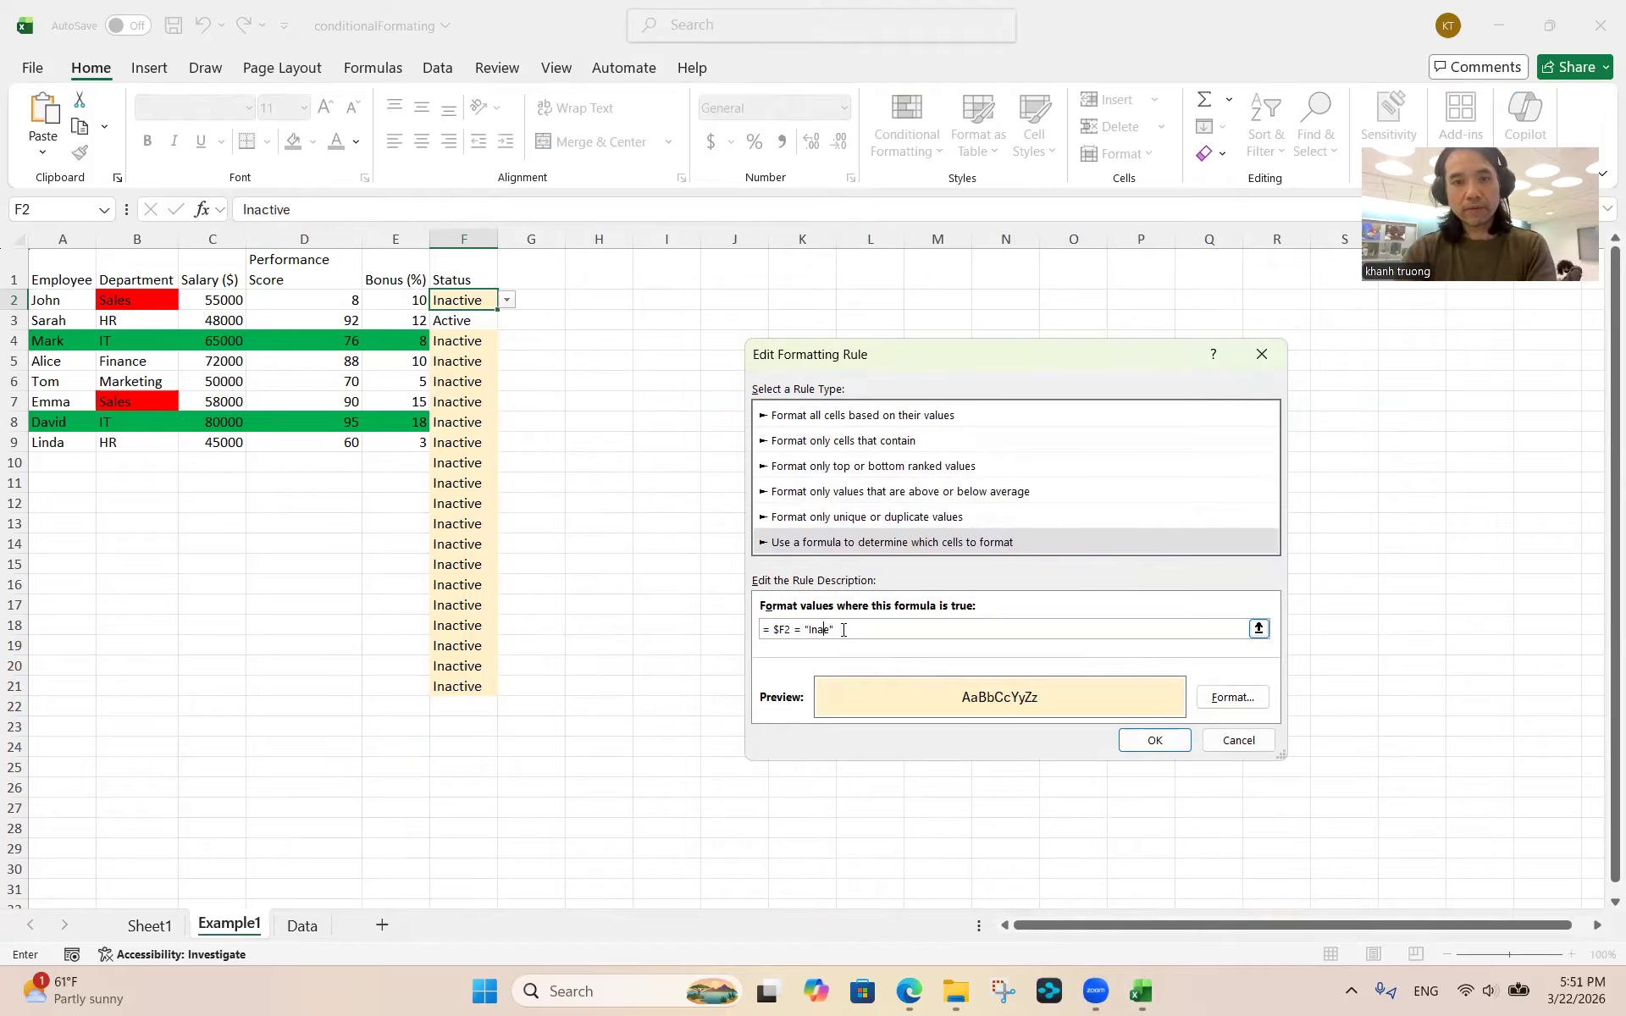
key("Delete")
type("On Leave")
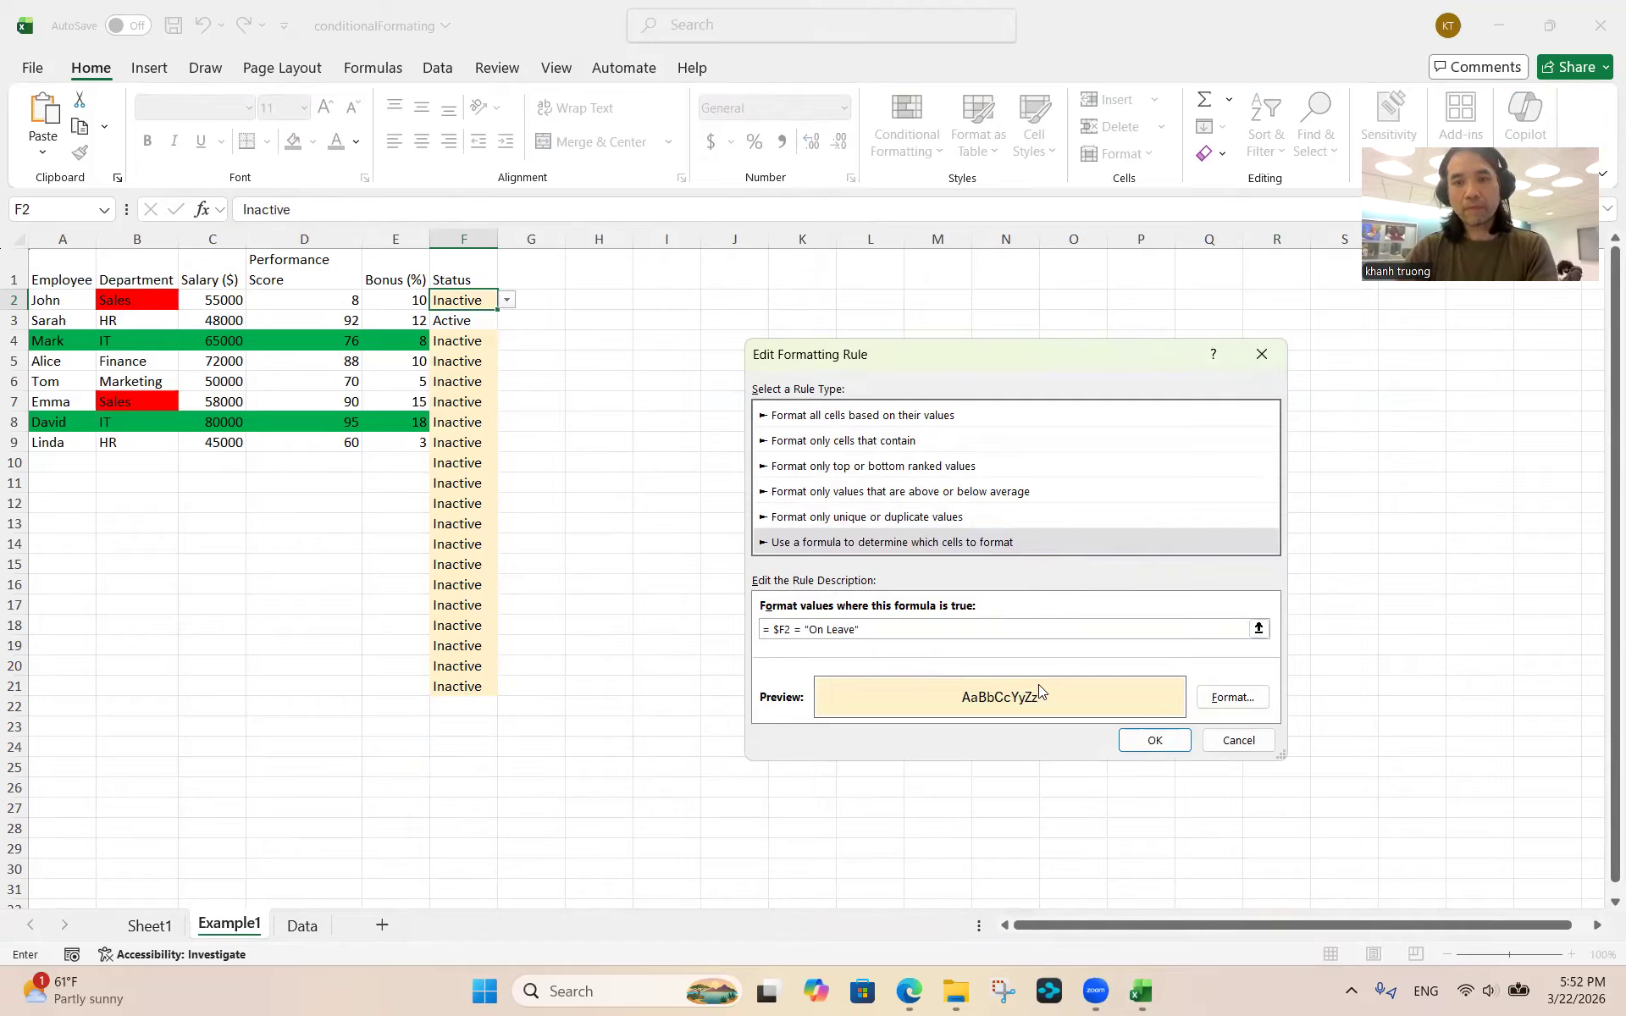
Give the On Leave rule a light blue background fill and apply the rules to the Status column
left_click(1220, 695)
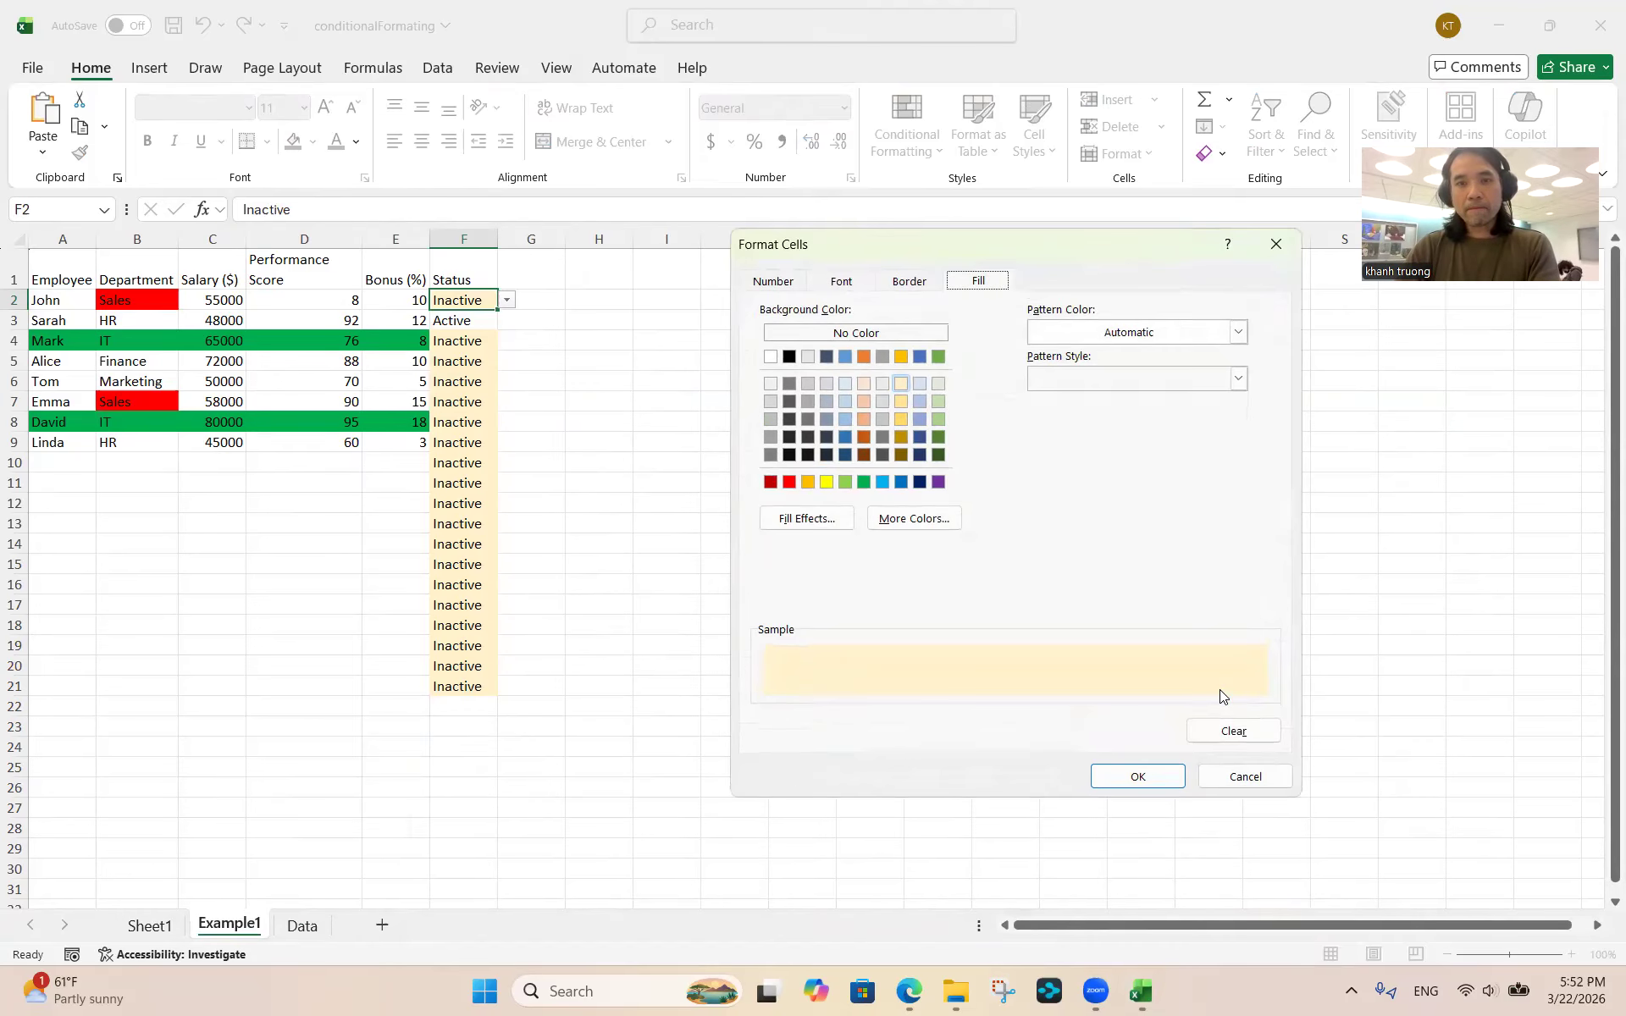
left_click(881, 481)
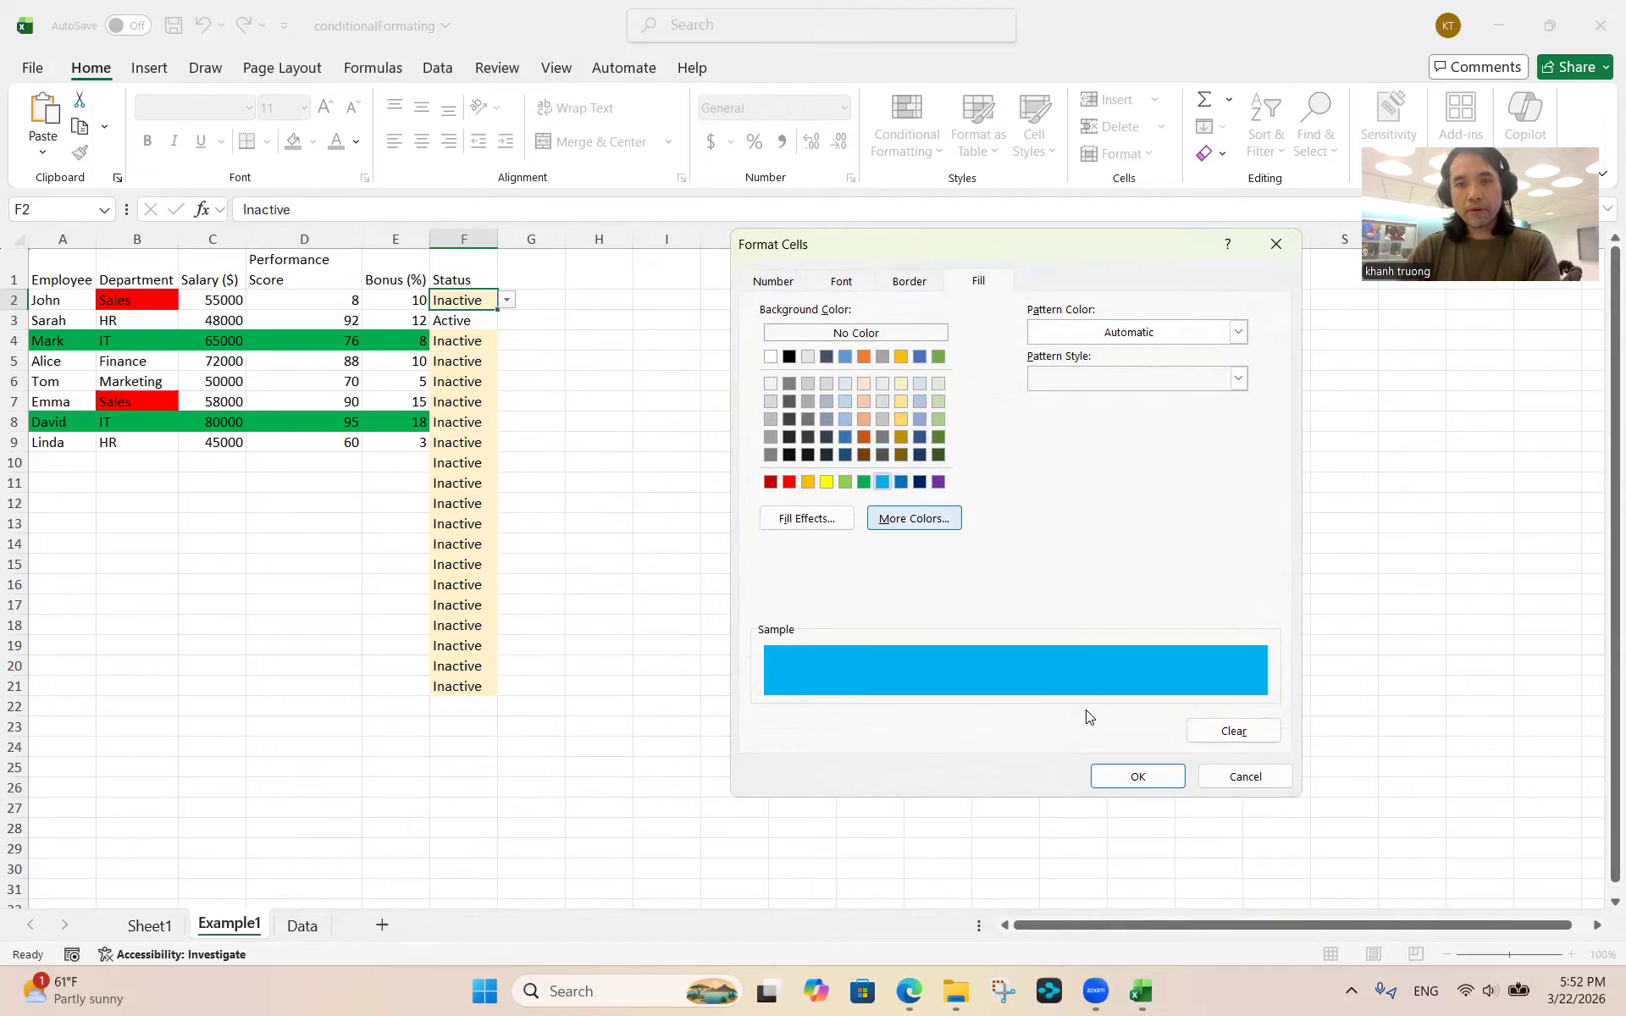
left_click(1126, 777)
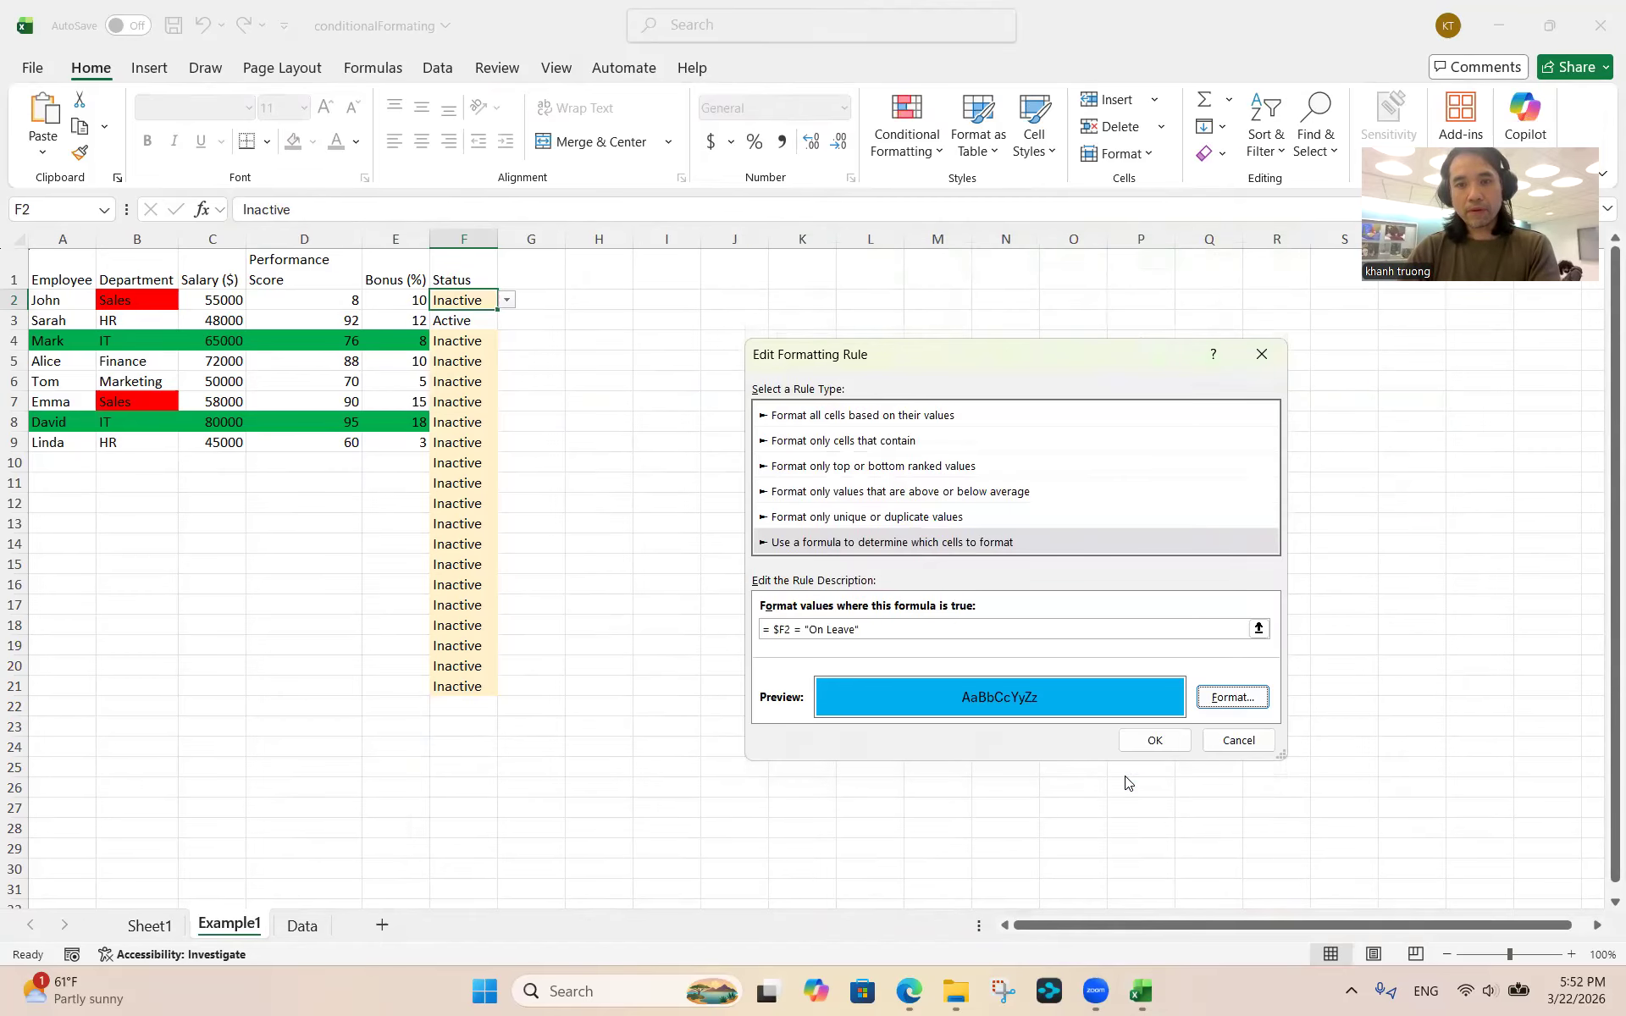
left_click(1157, 740)
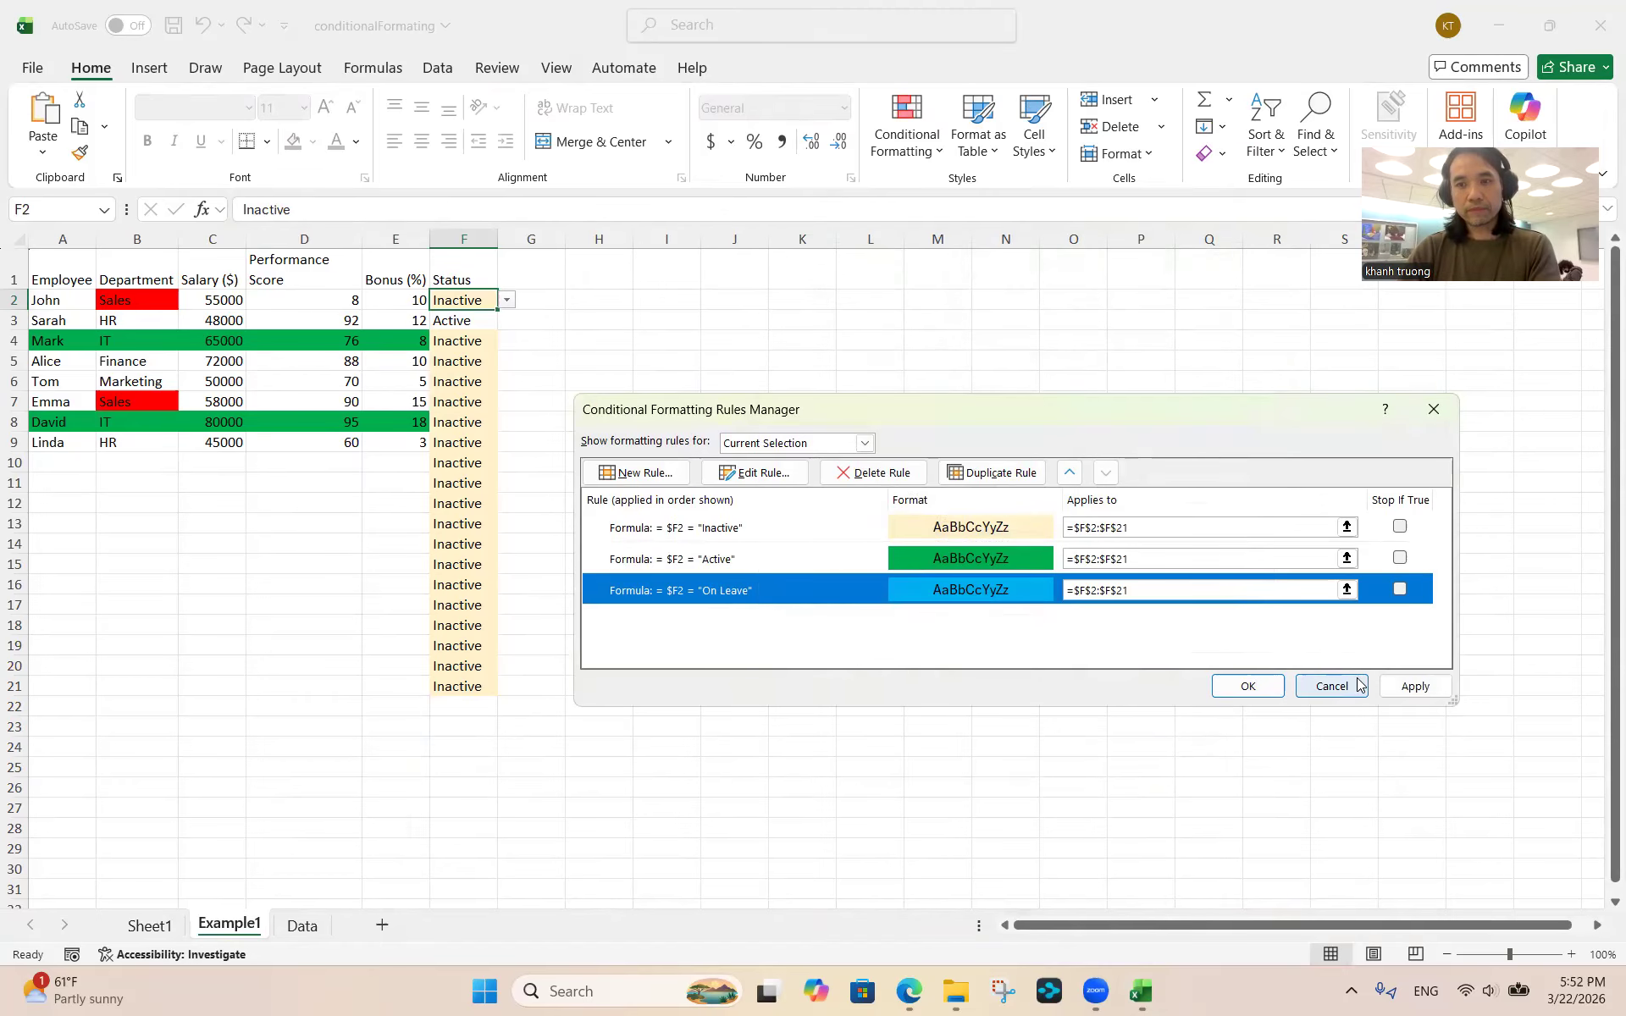
left_click(1422, 687)
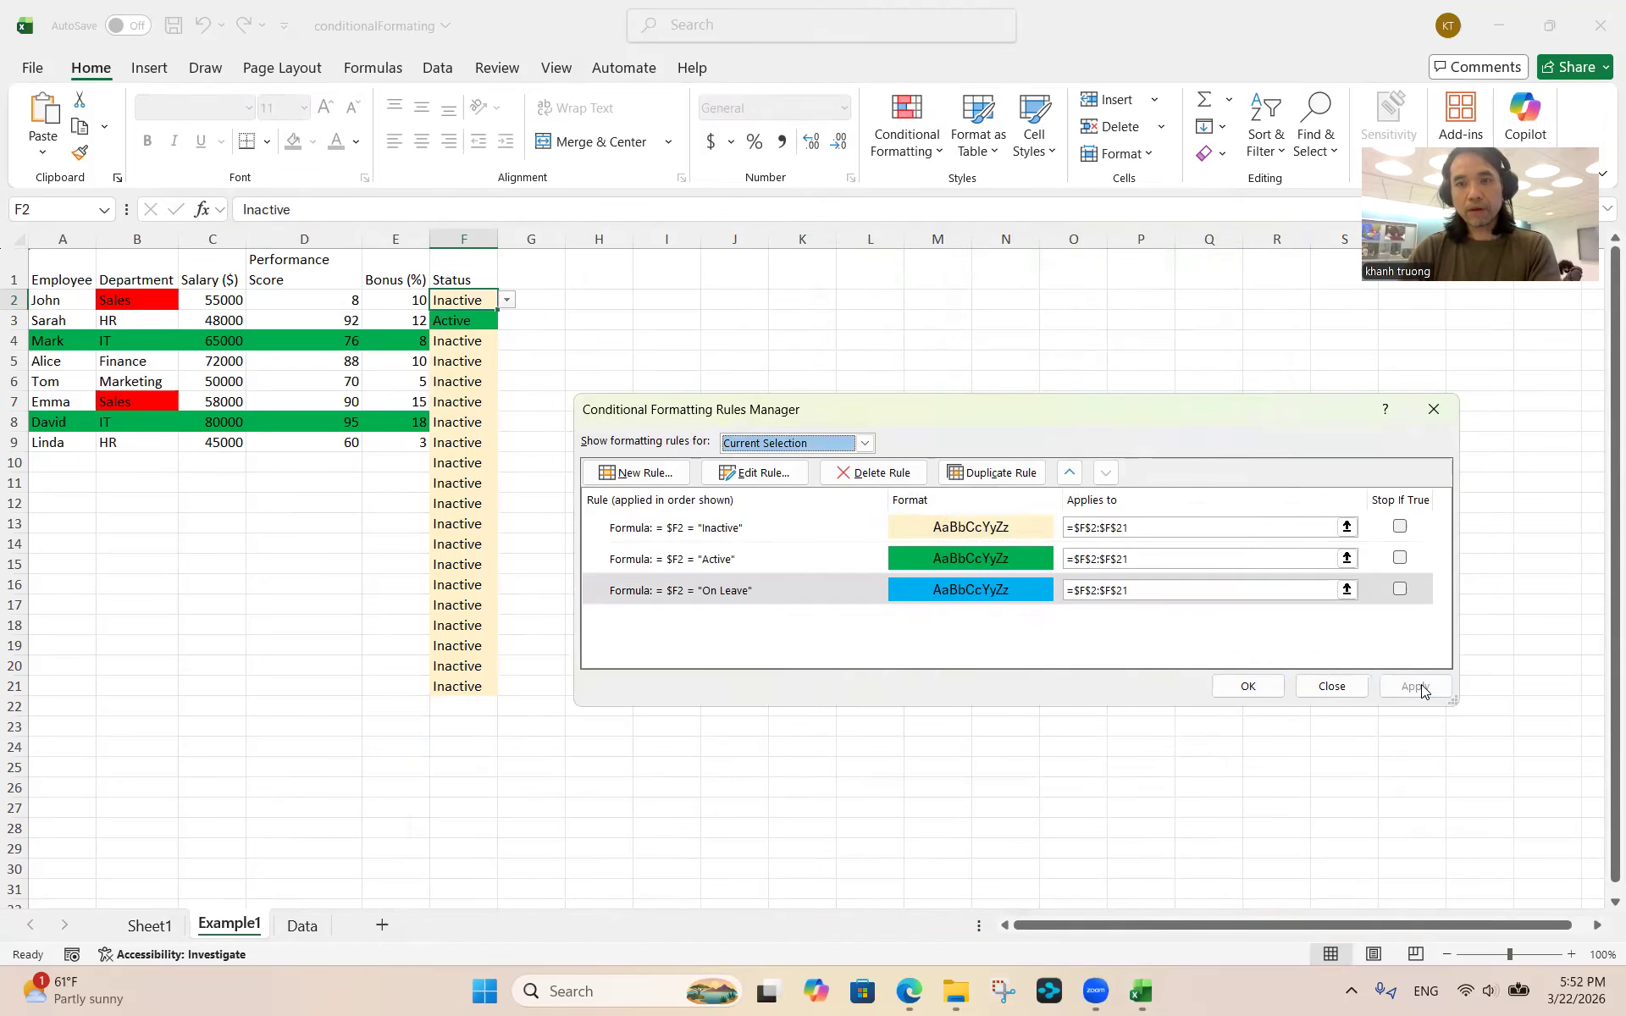
left_click(1248, 686)
Test the new colour rules by setting F3 to On Leave and F4 to Active
left_click(466, 340)
left_click(462, 319)
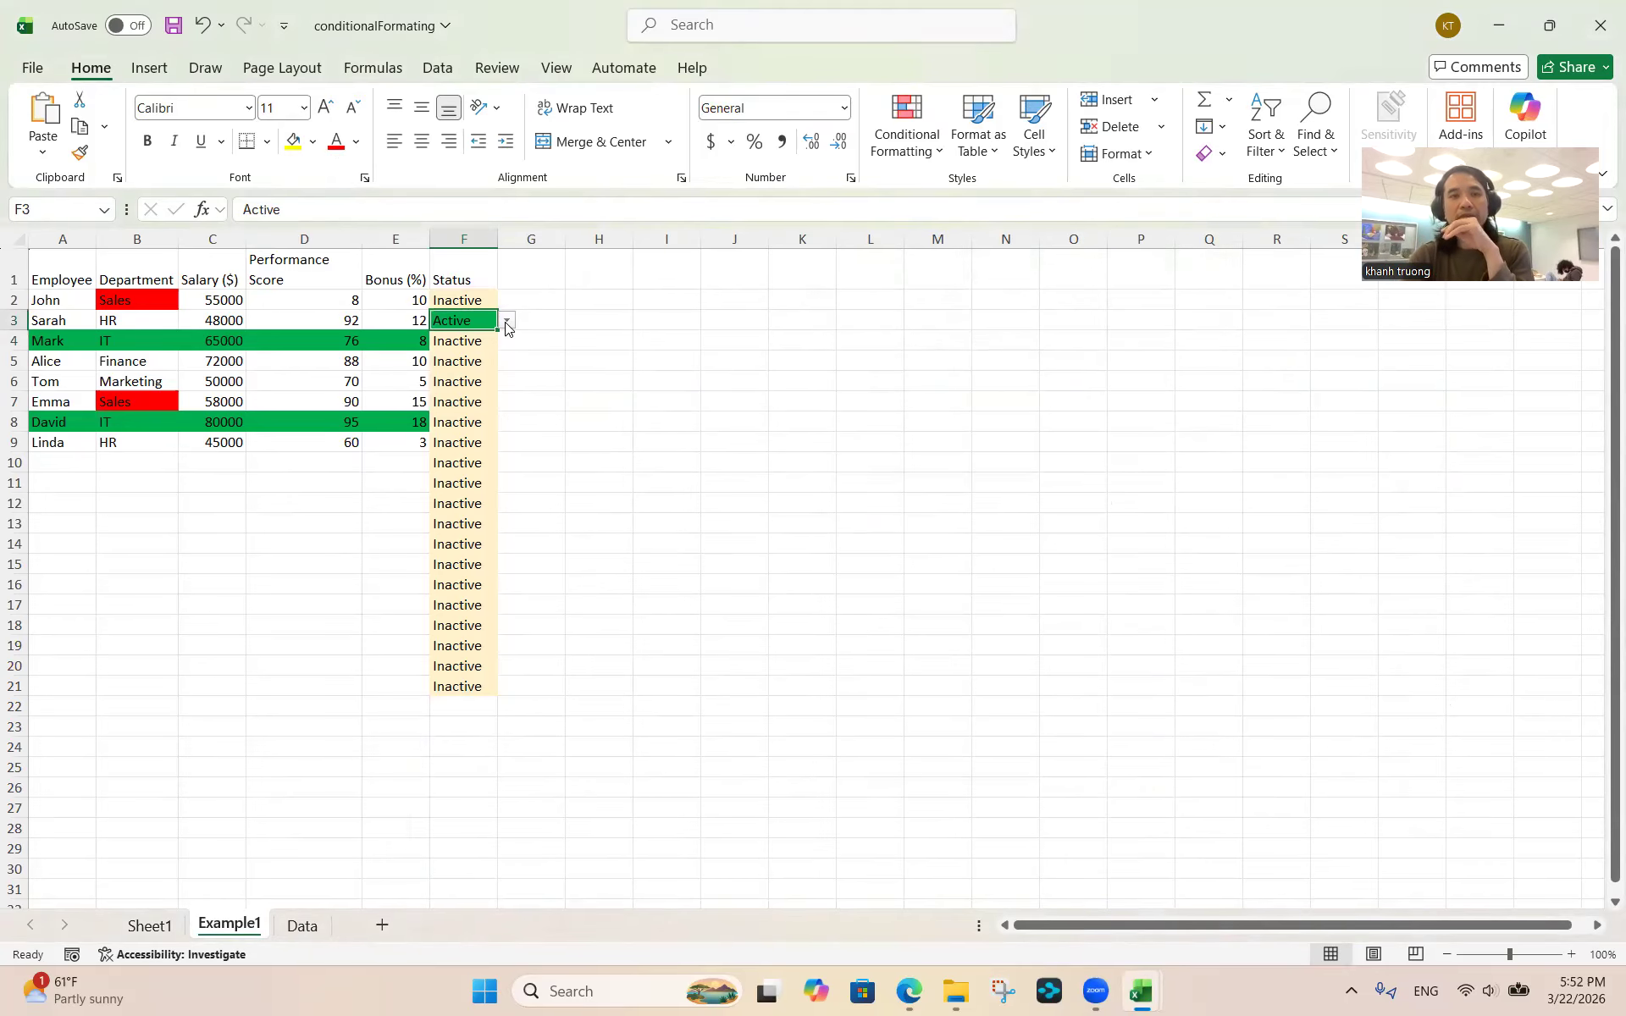
left_click(507, 322)
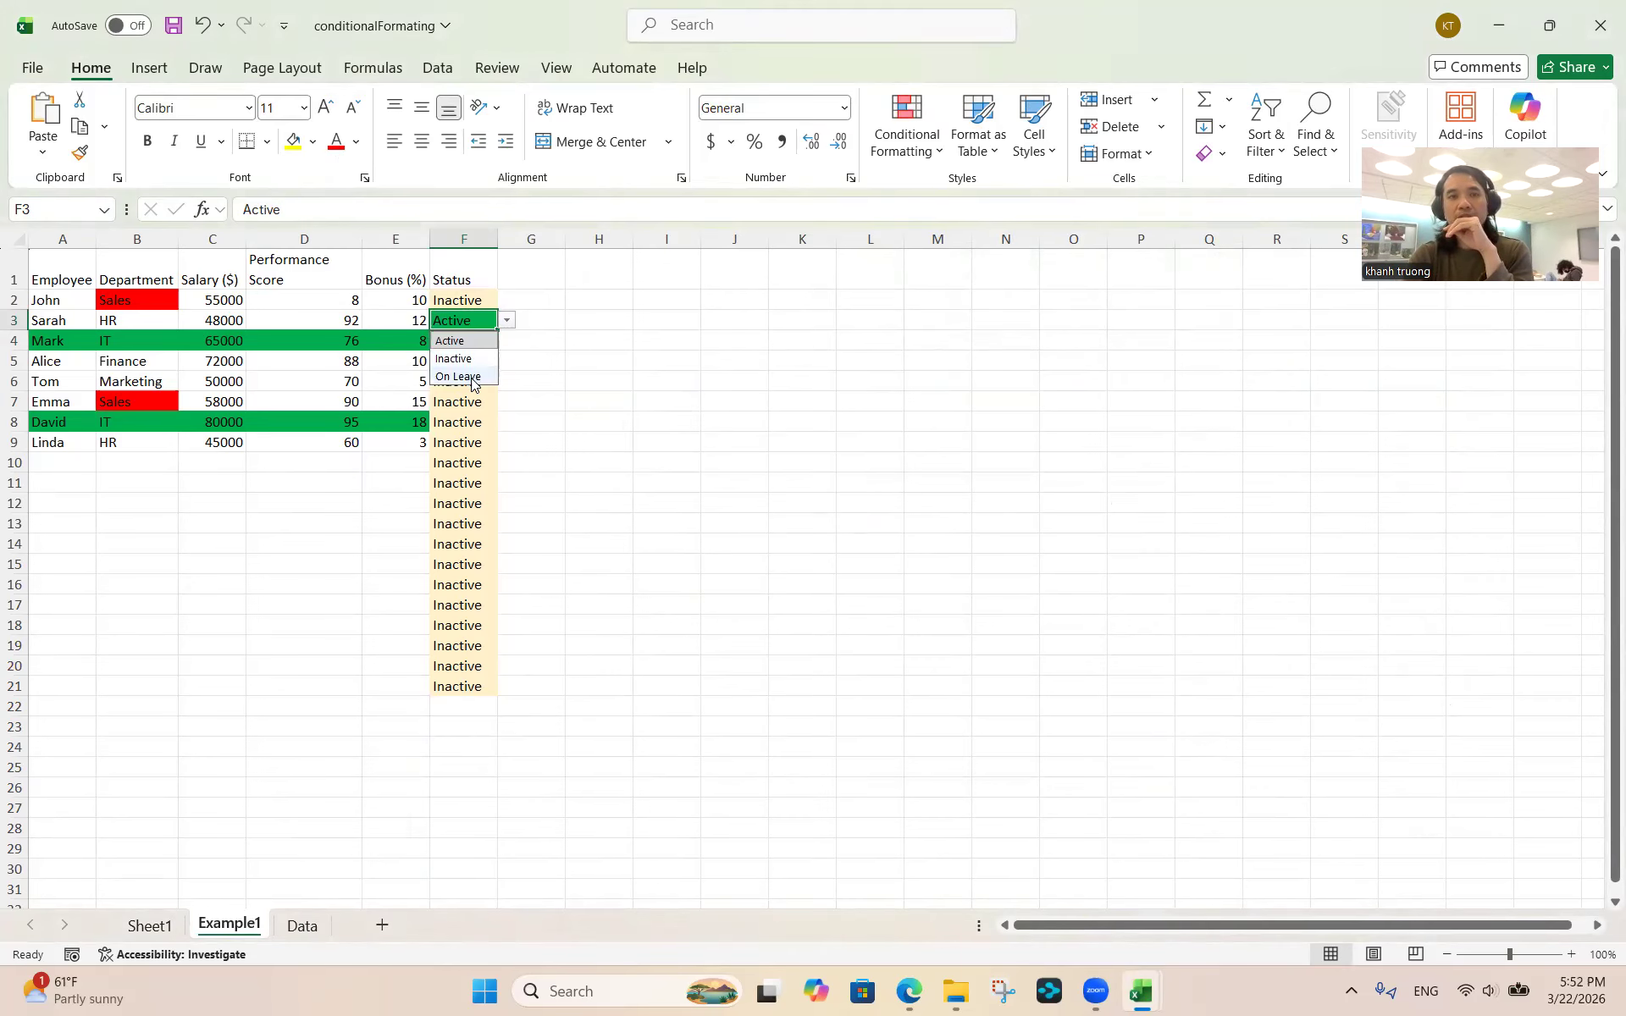
left_click(472, 376)
left_click(474, 343)
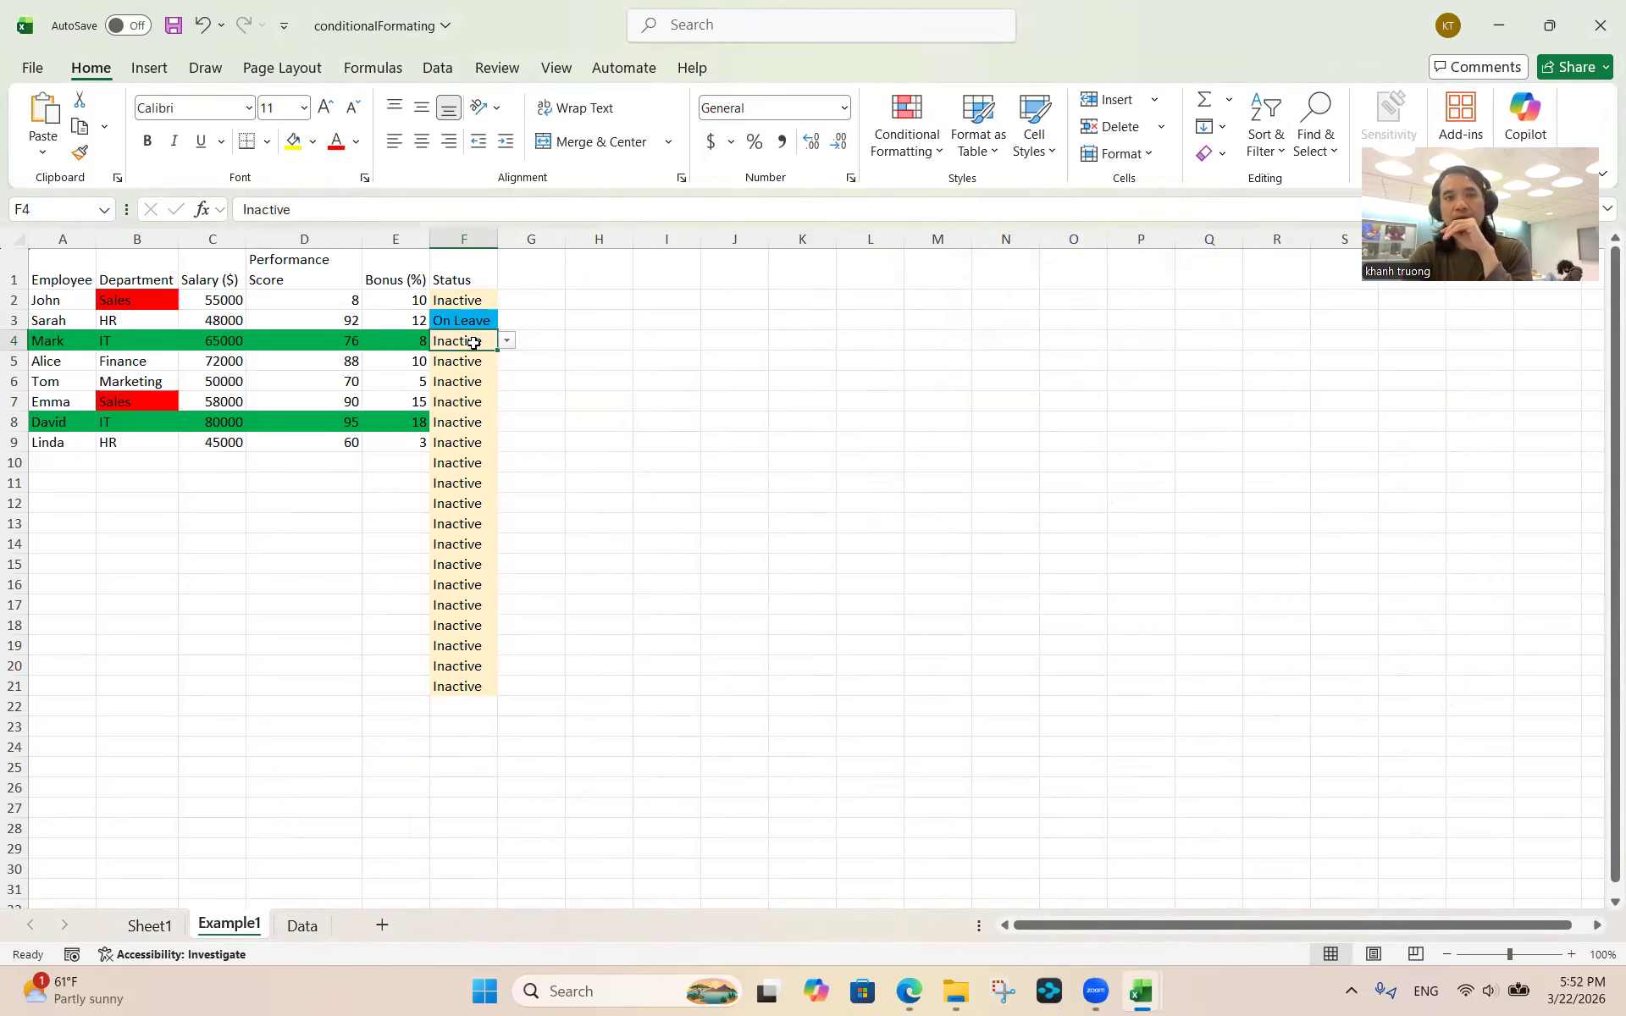
left_click(507, 341)
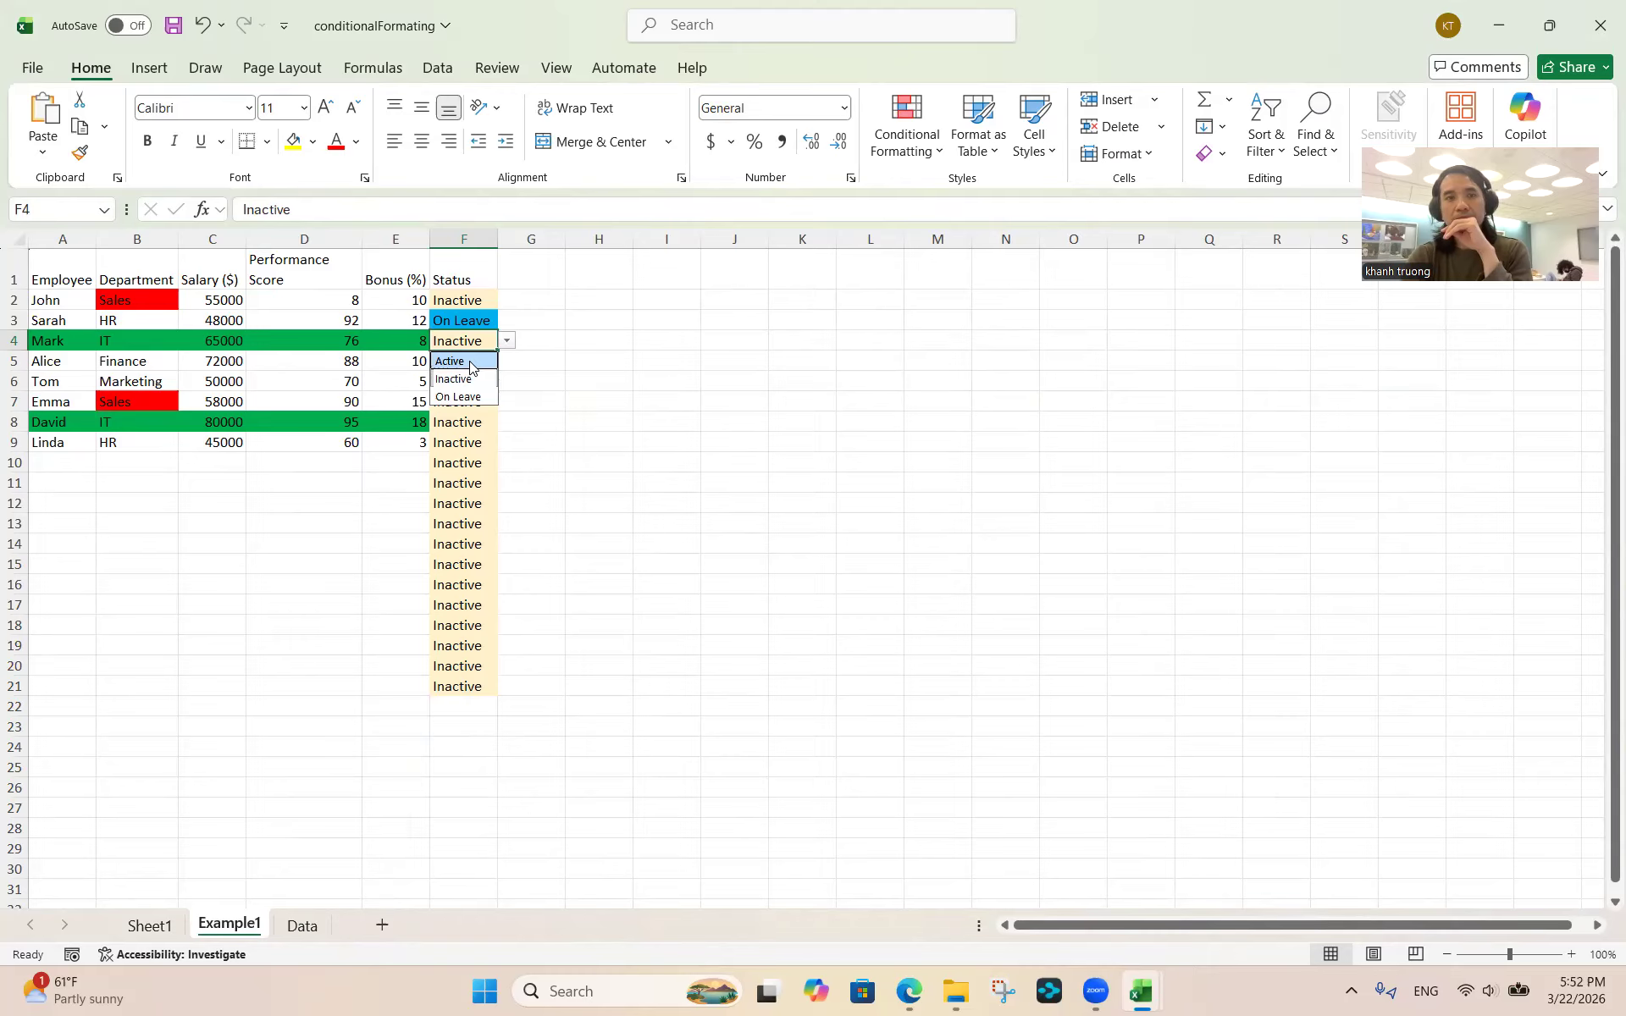
left_click(470, 366)
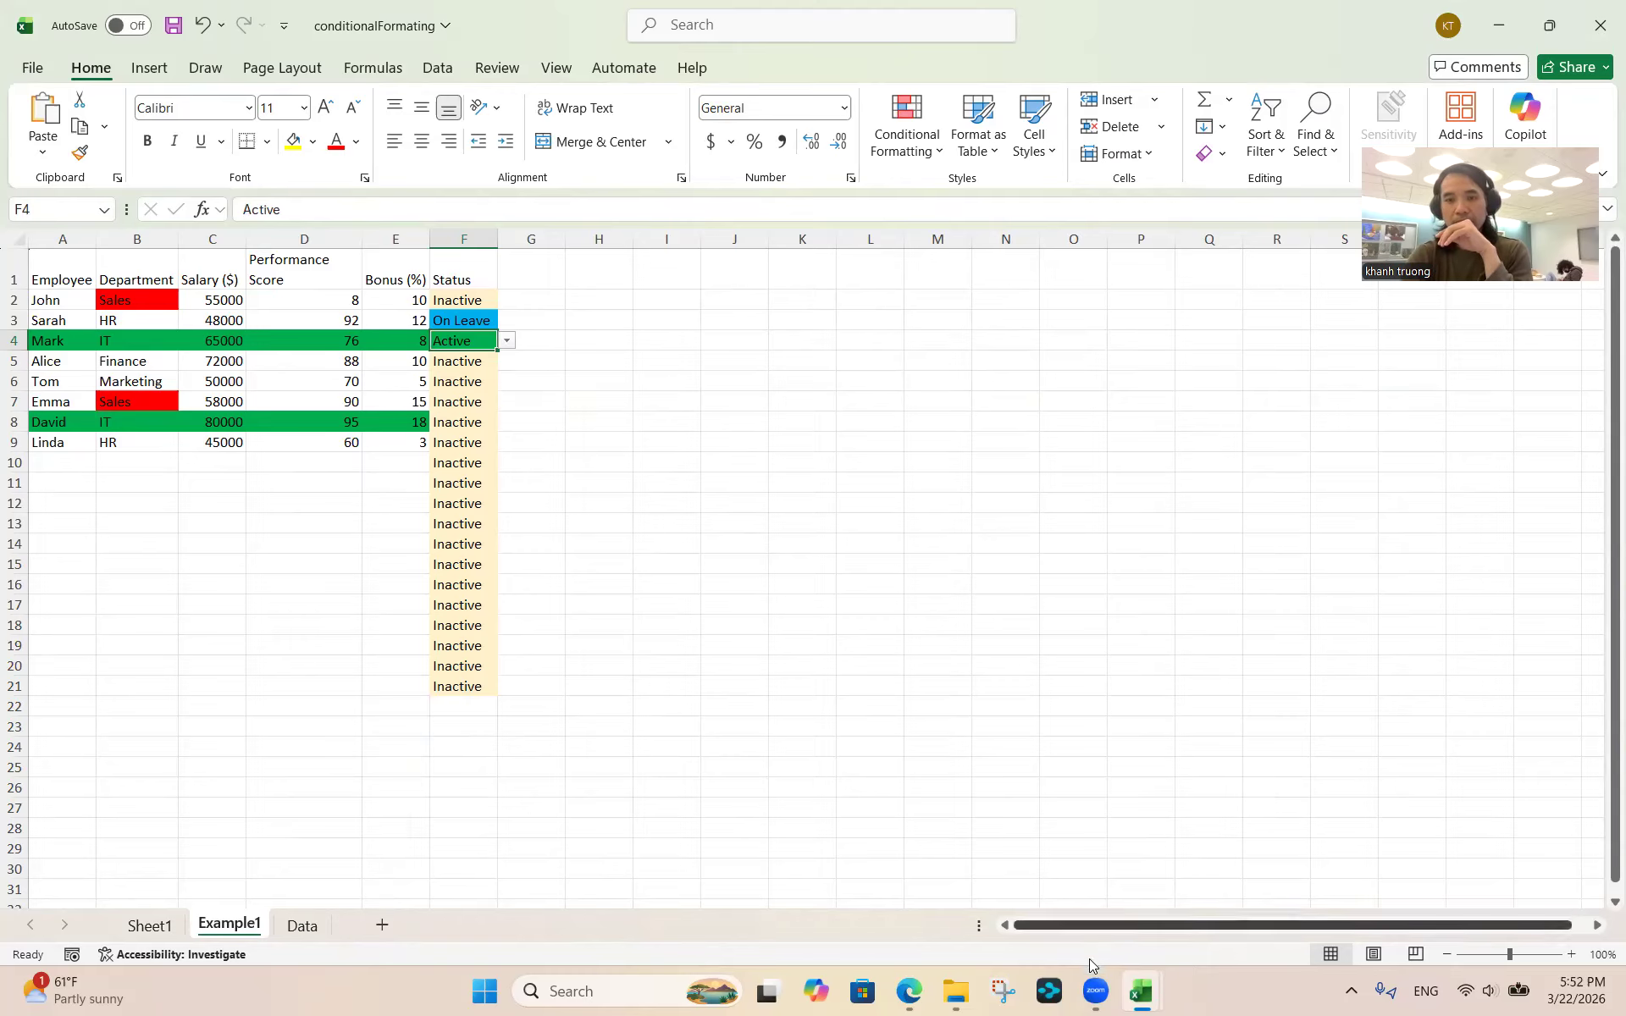
Switch to the Book47Bed_testing workbook and set the Requirements Review status in G10 to Not Started
mouse_move(1143, 991)
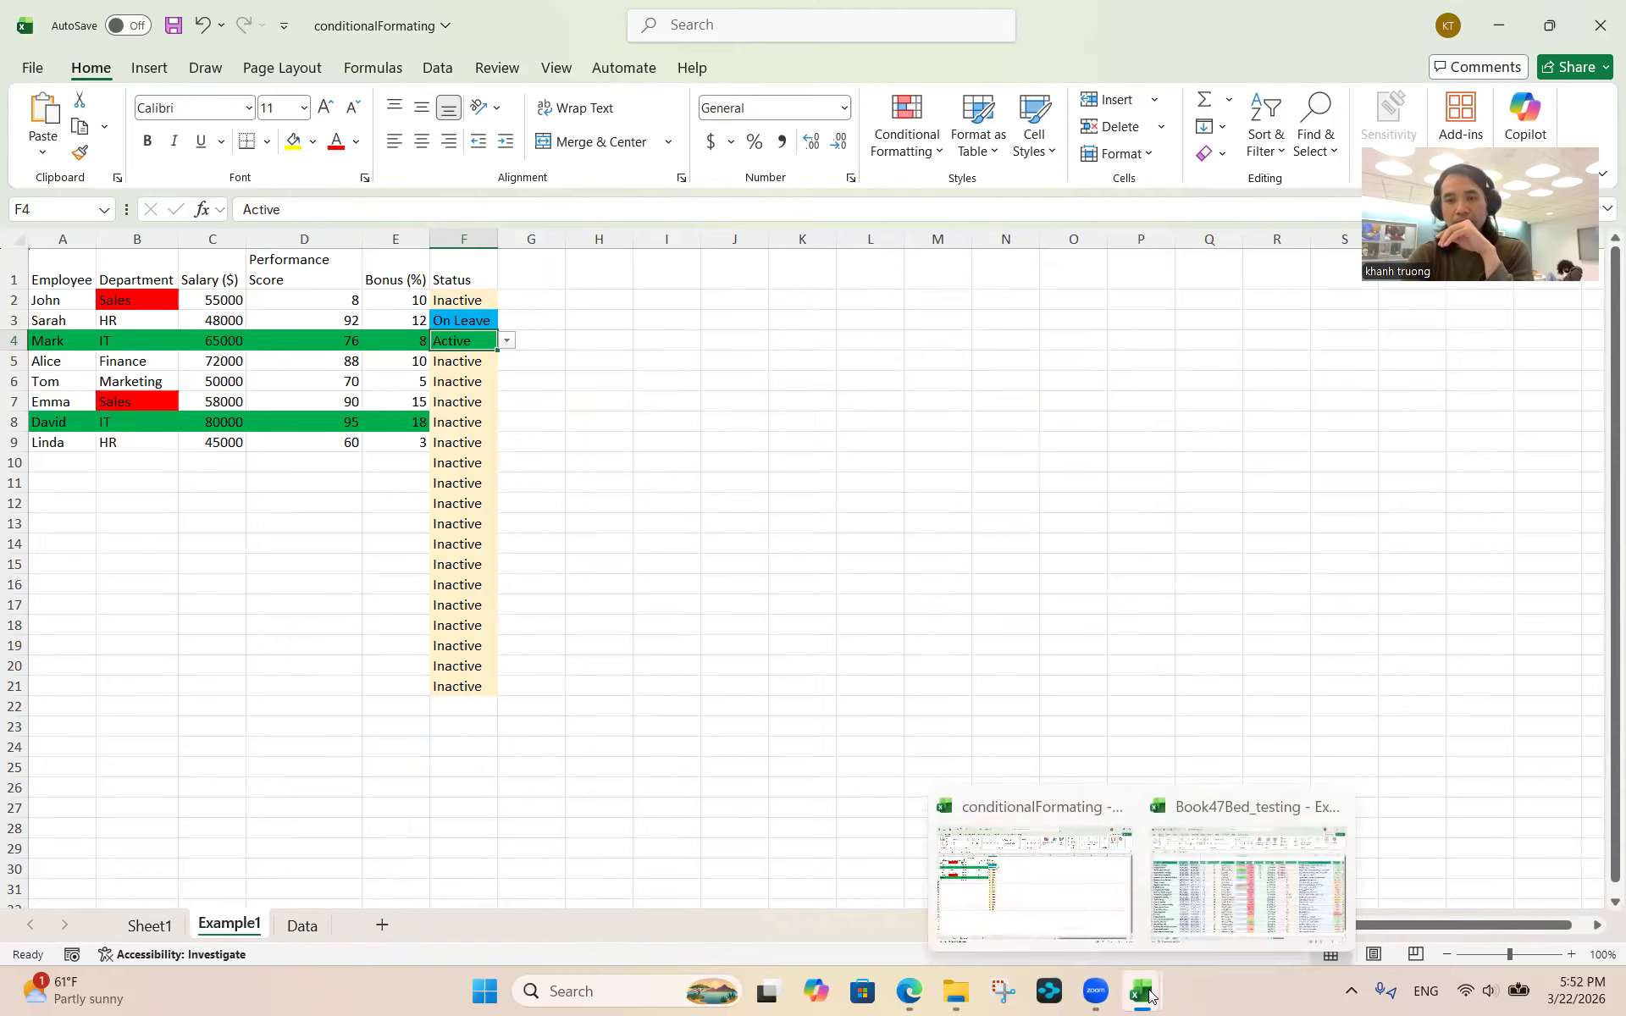
left_click(1218, 928)
left_click(761, 443)
left_click(813, 444)
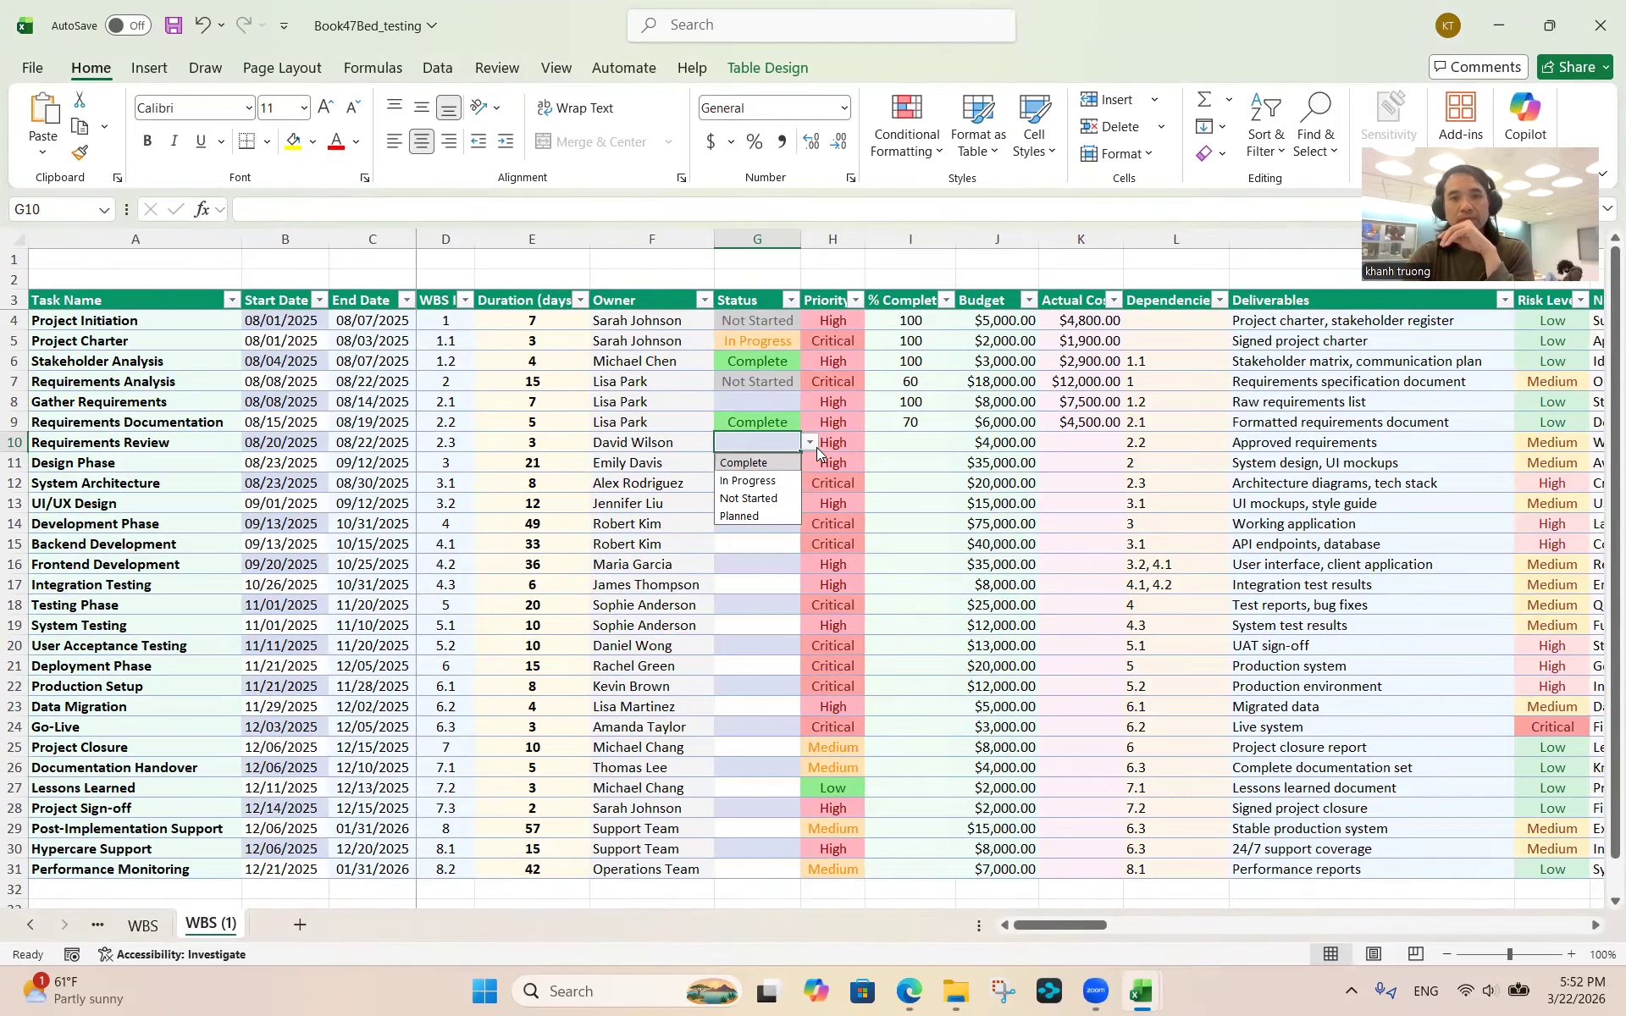
left_click(760, 494)
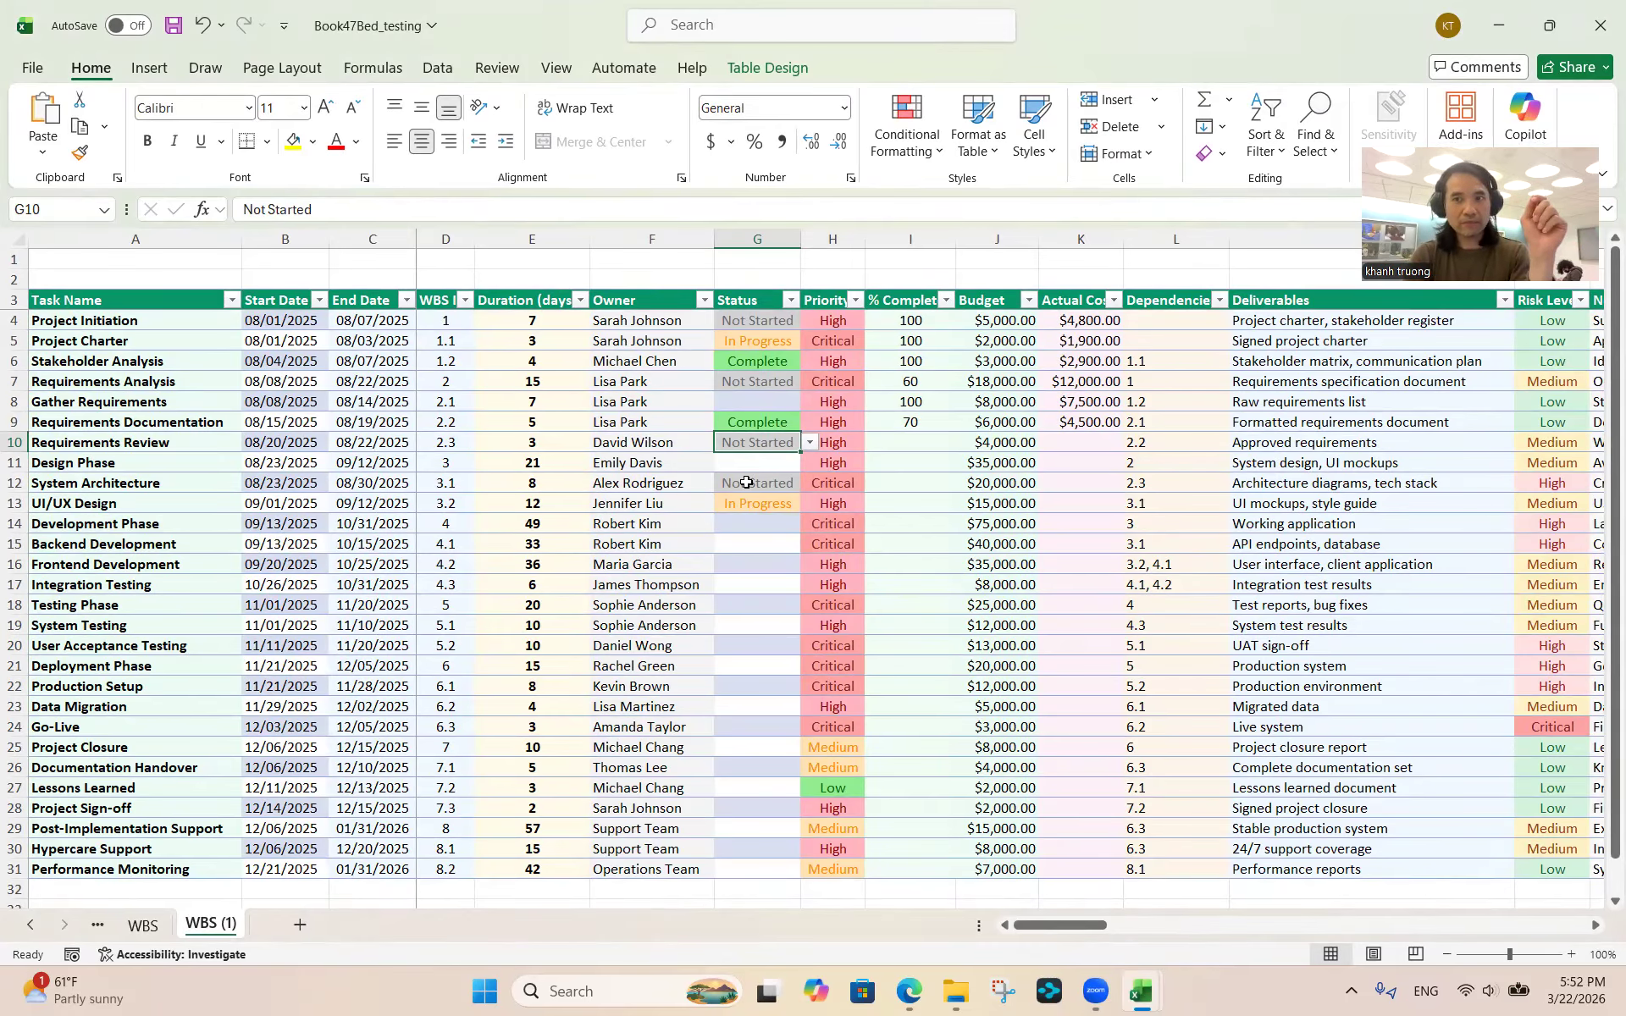
Examine the status choices offered for Design Phase in G11 without choosing one
left_click(746, 467)
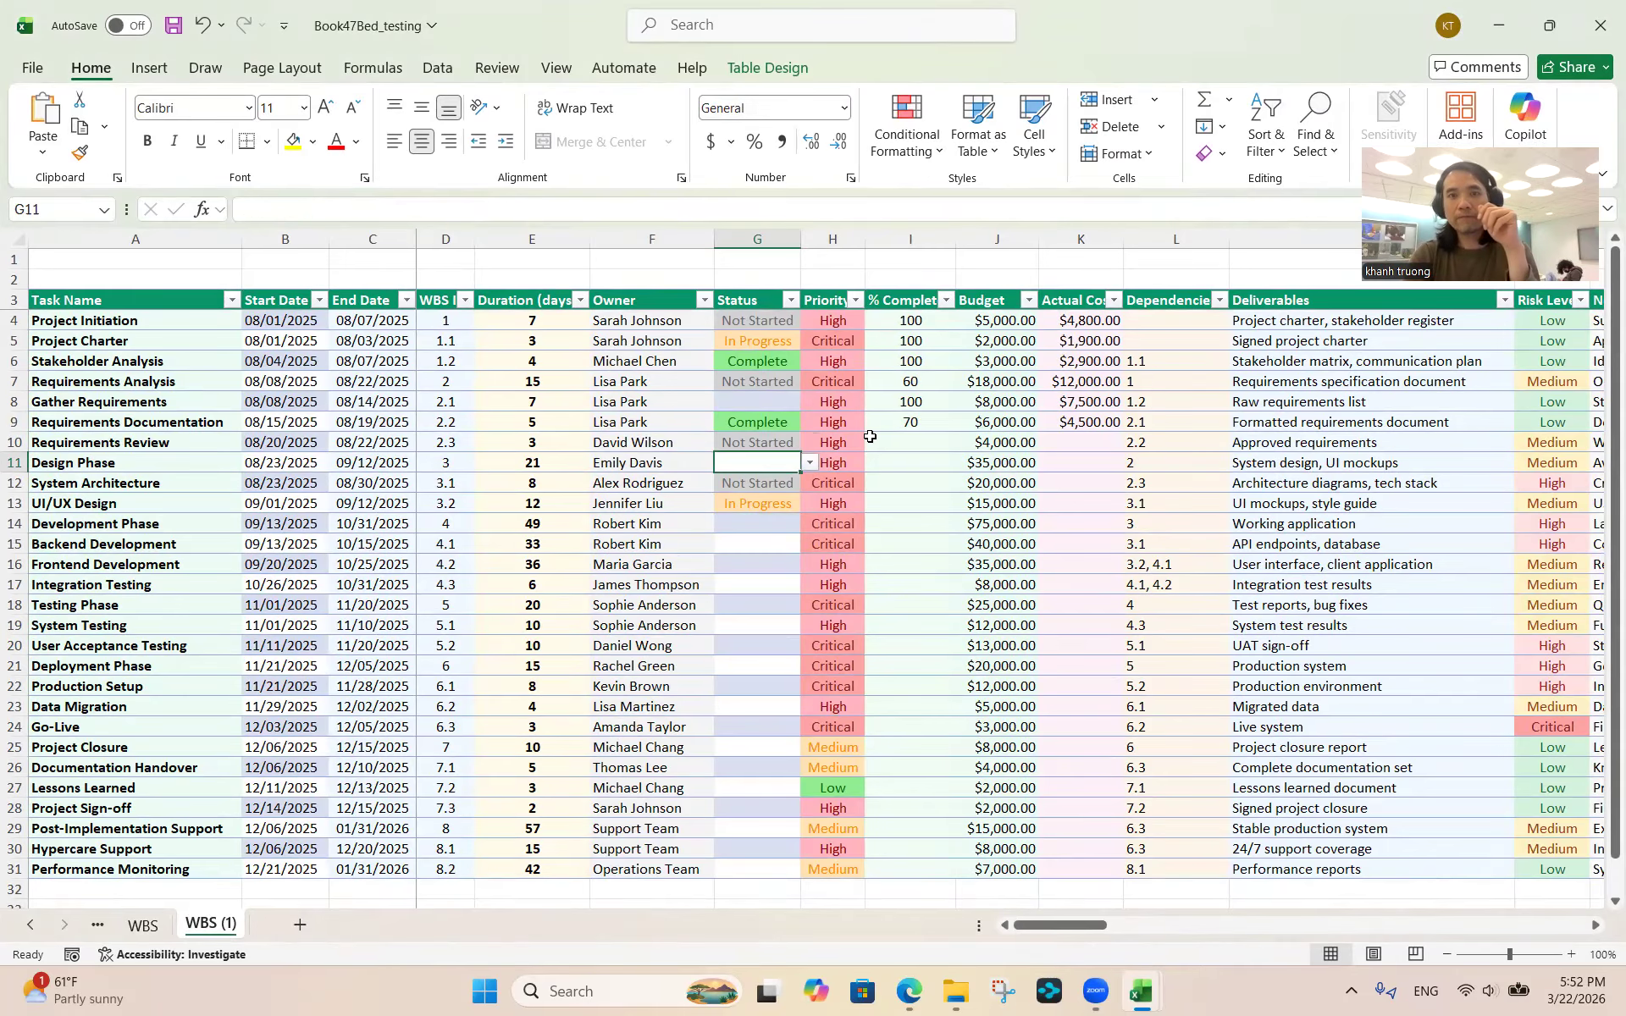
left_click(810, 464)
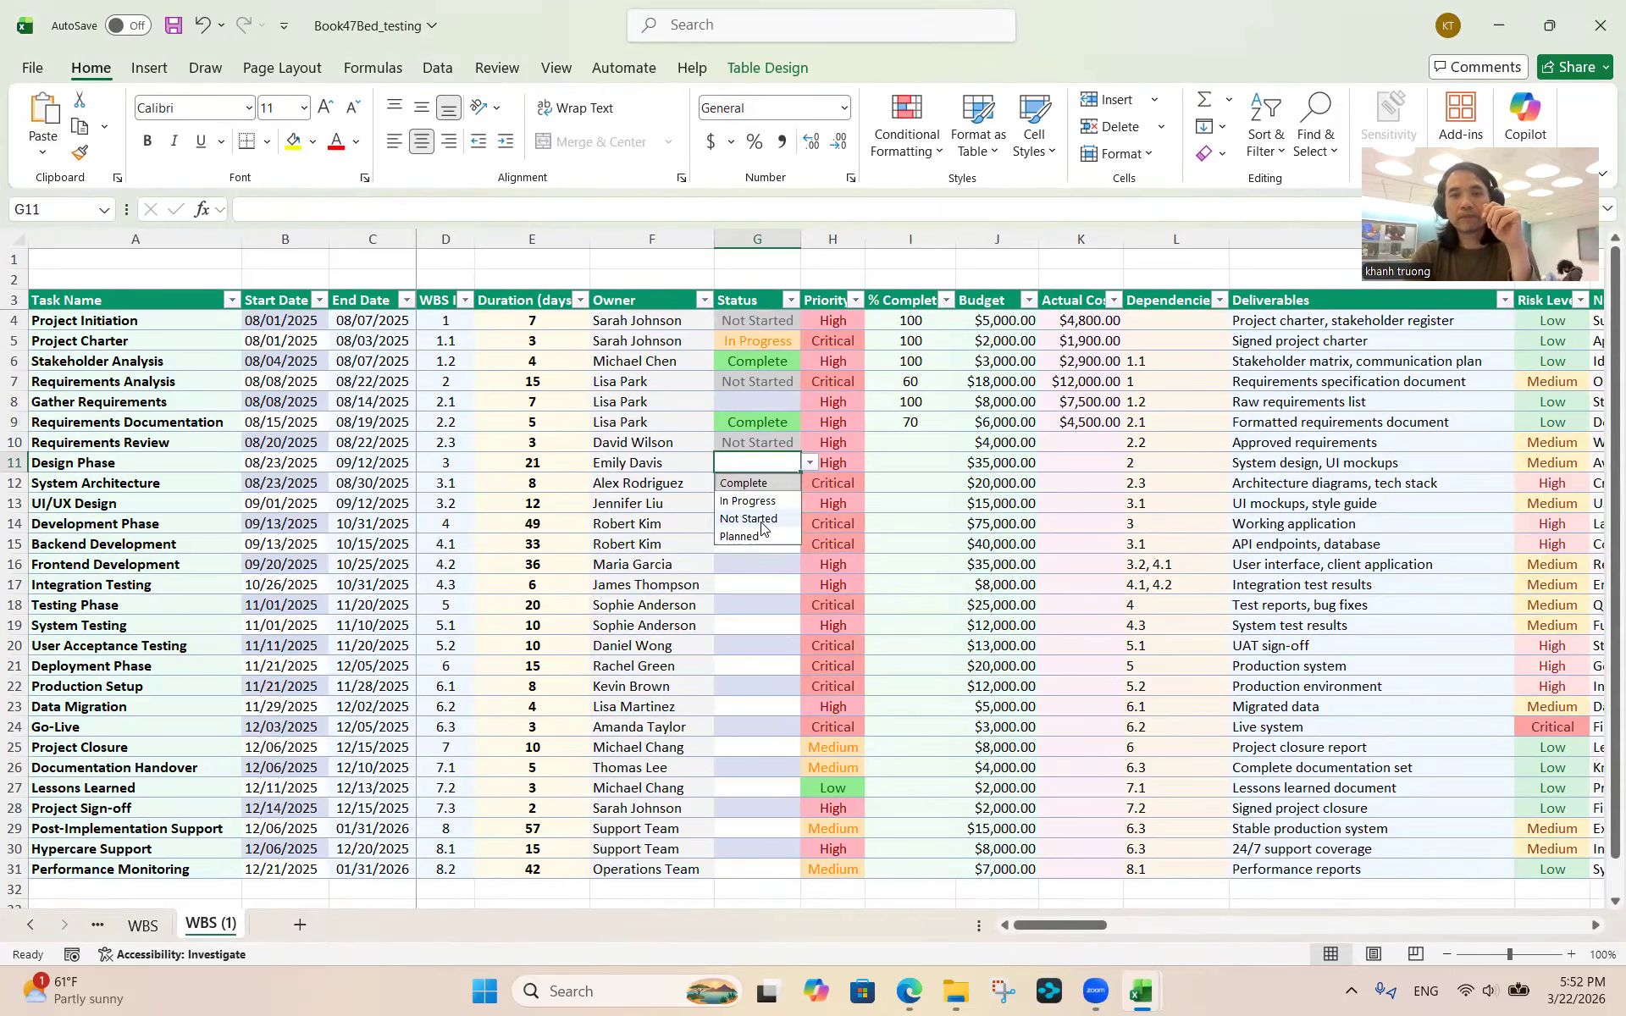
left_click(748, 578)
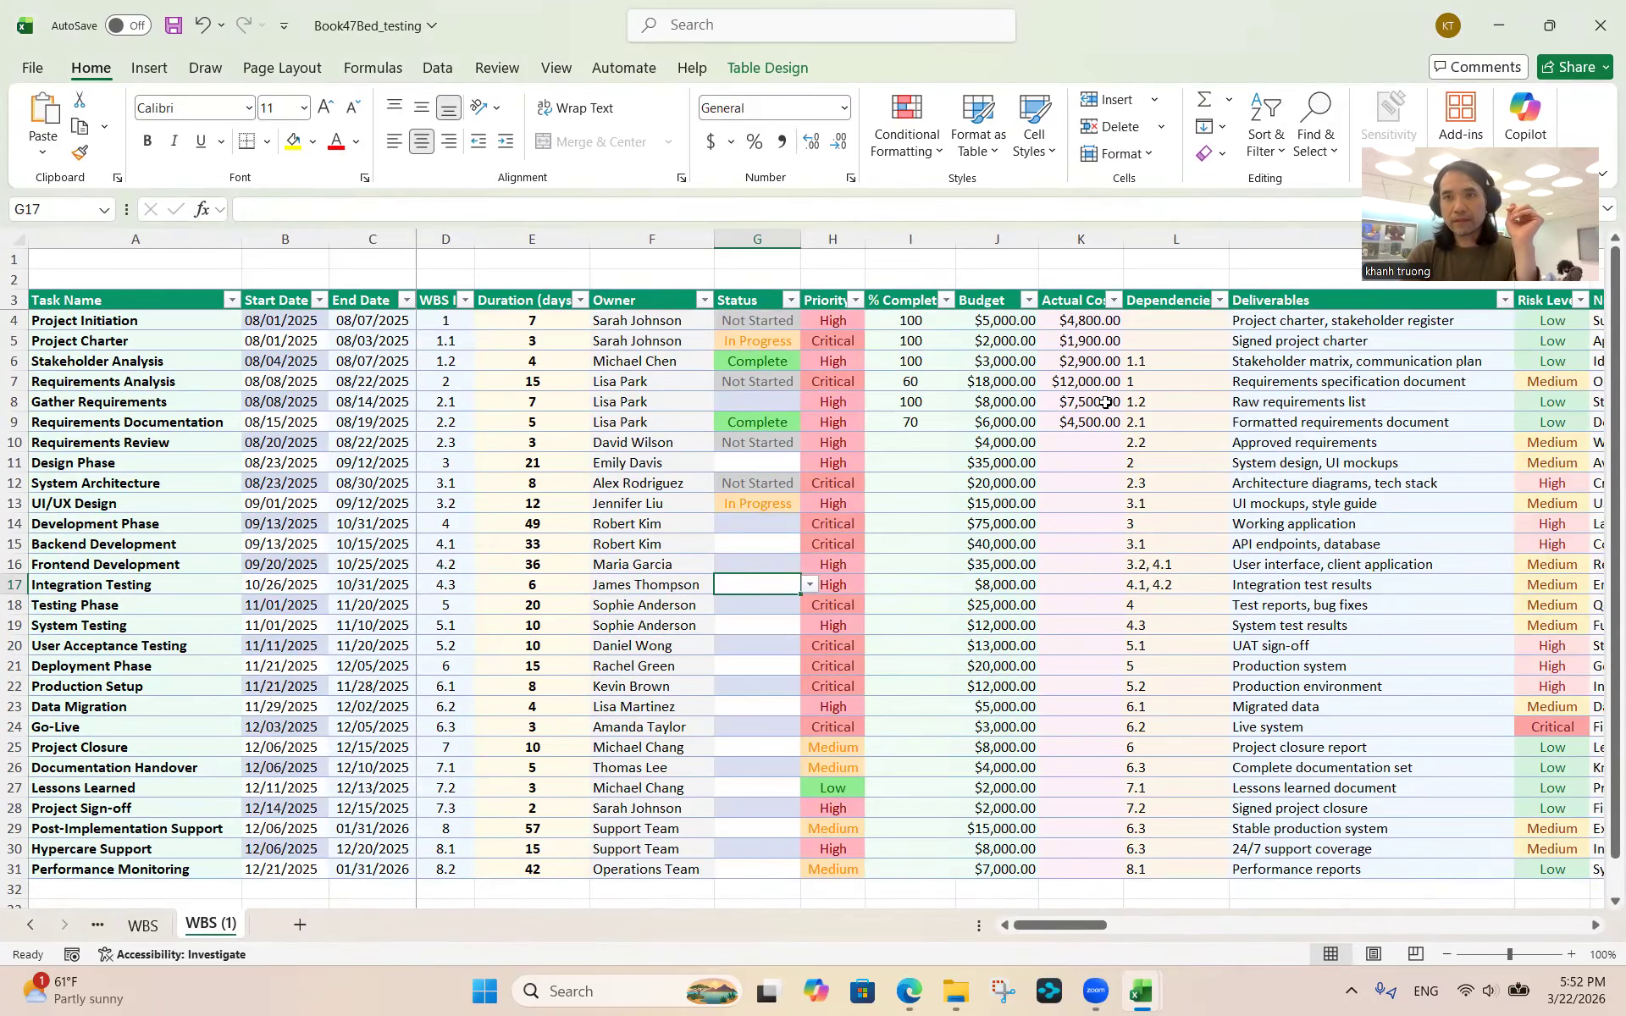
Return to the conditionalFormating workbook, enter the header "Status Method 2" in G1 and fit column G to its text
key("alt+Tab")
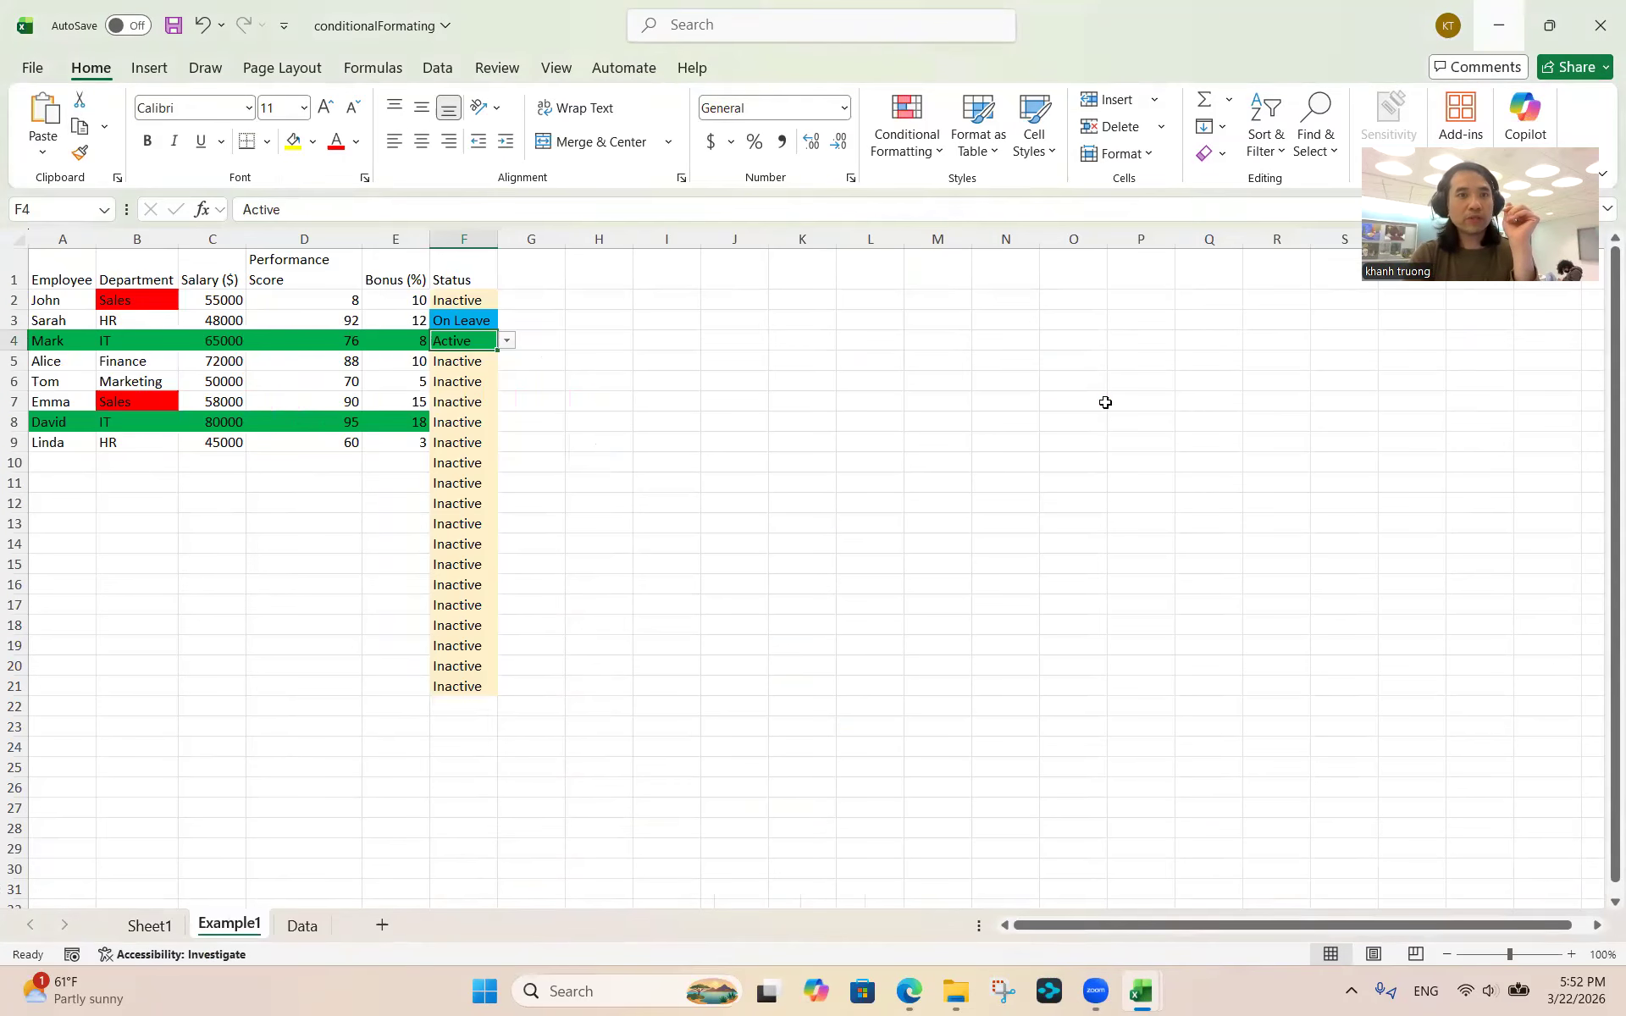
left_click(528, 273)
type("Stat")
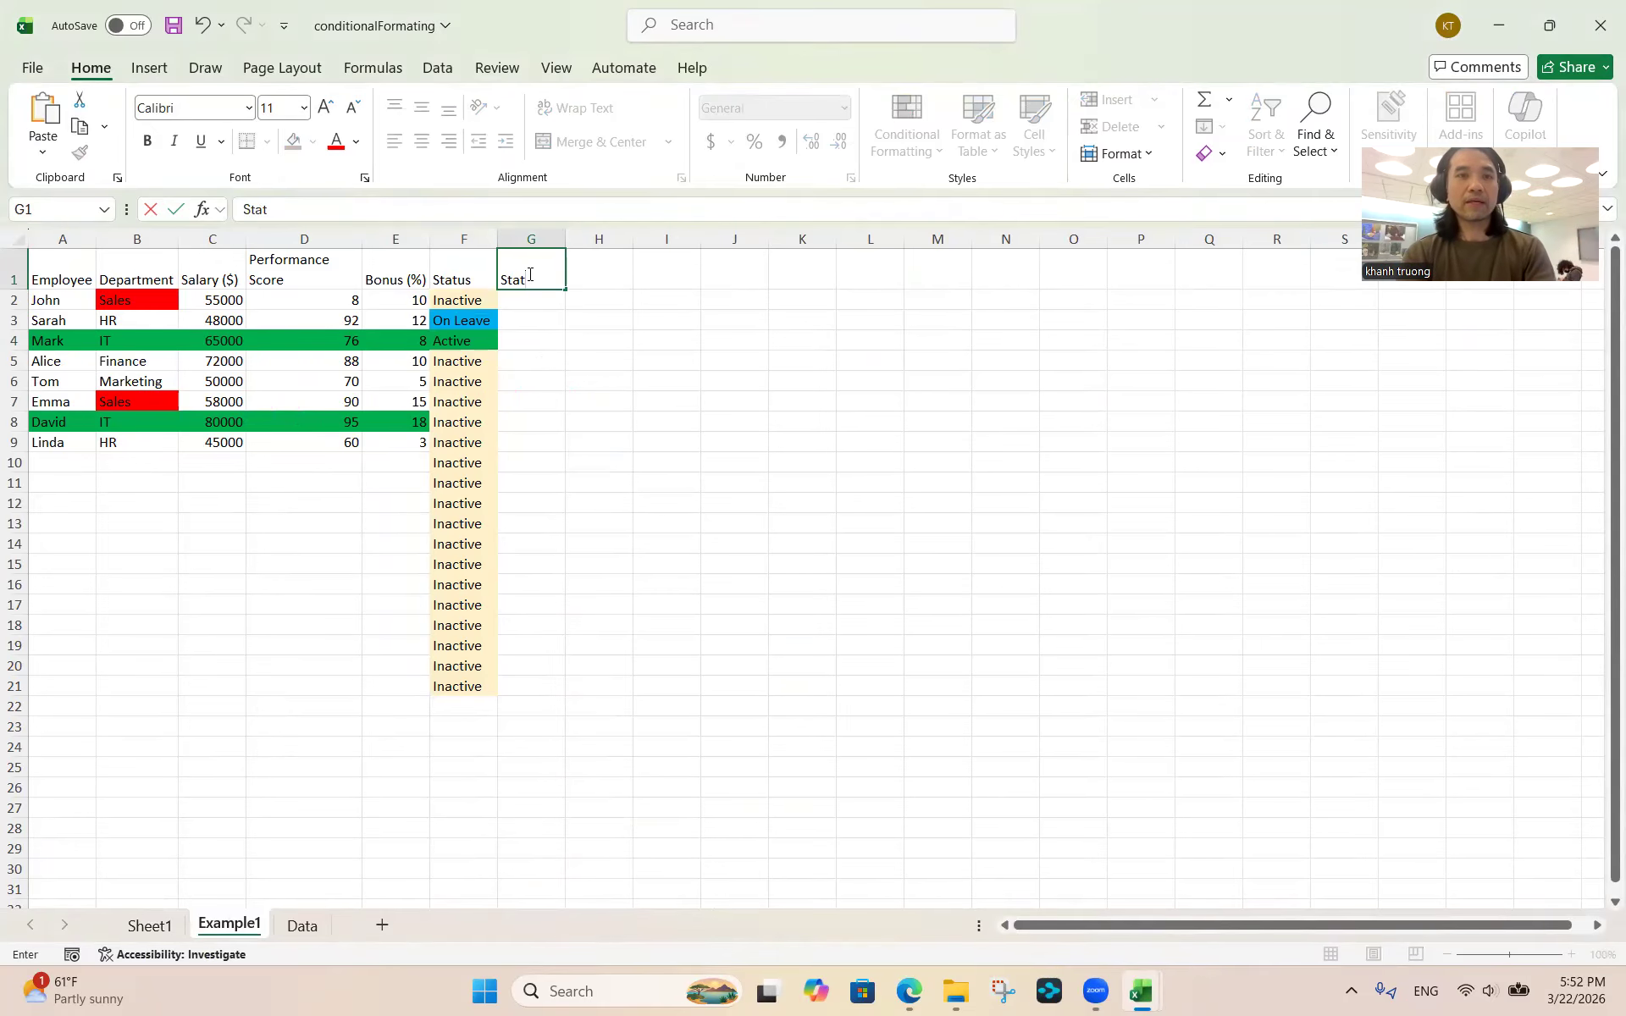
type("us Methd")
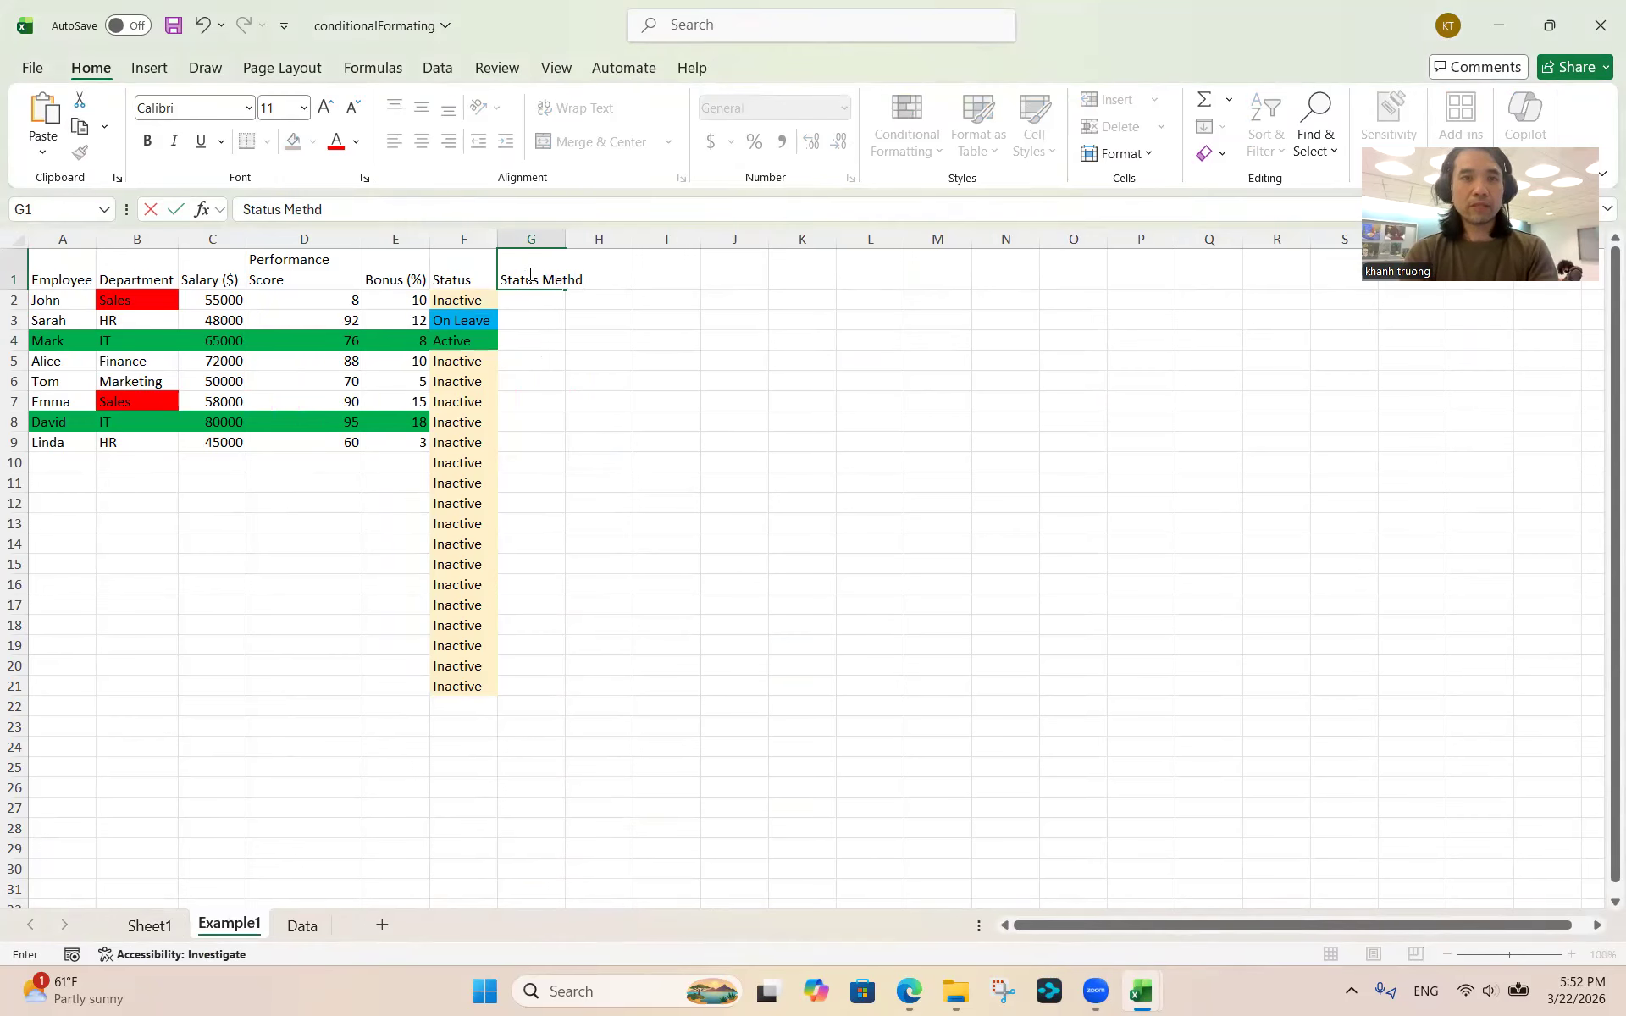
key("BackSpace")
type("od 2")
key("Return")
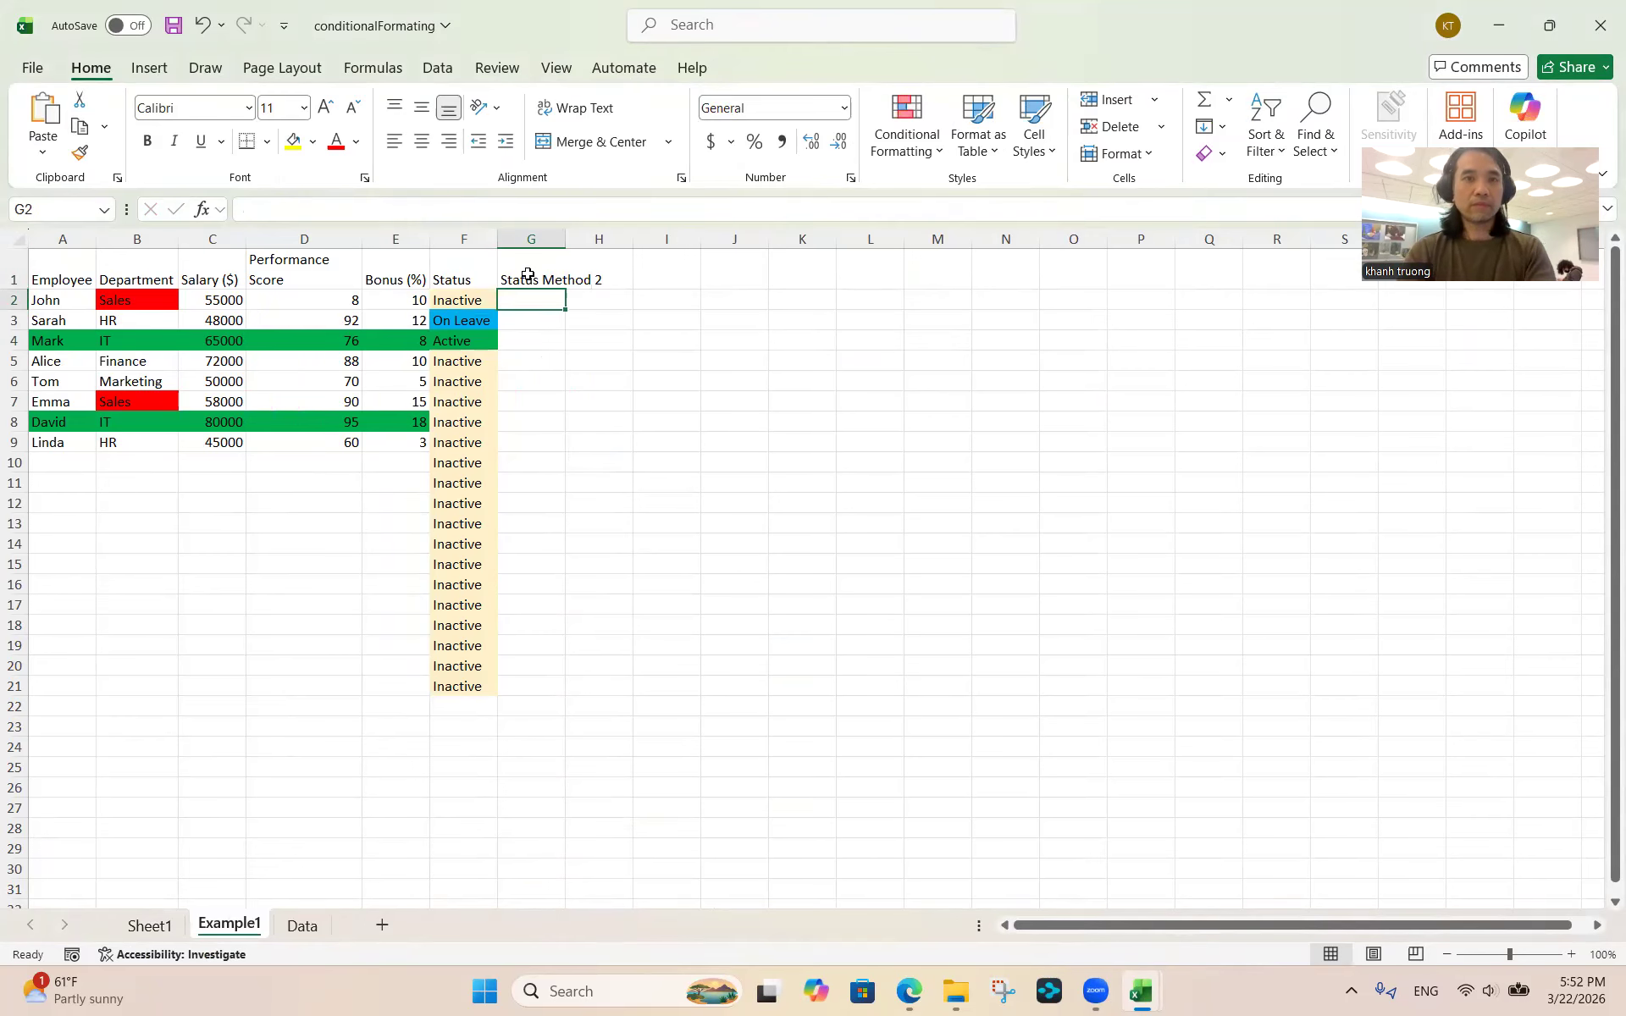
double_click(564, 243)
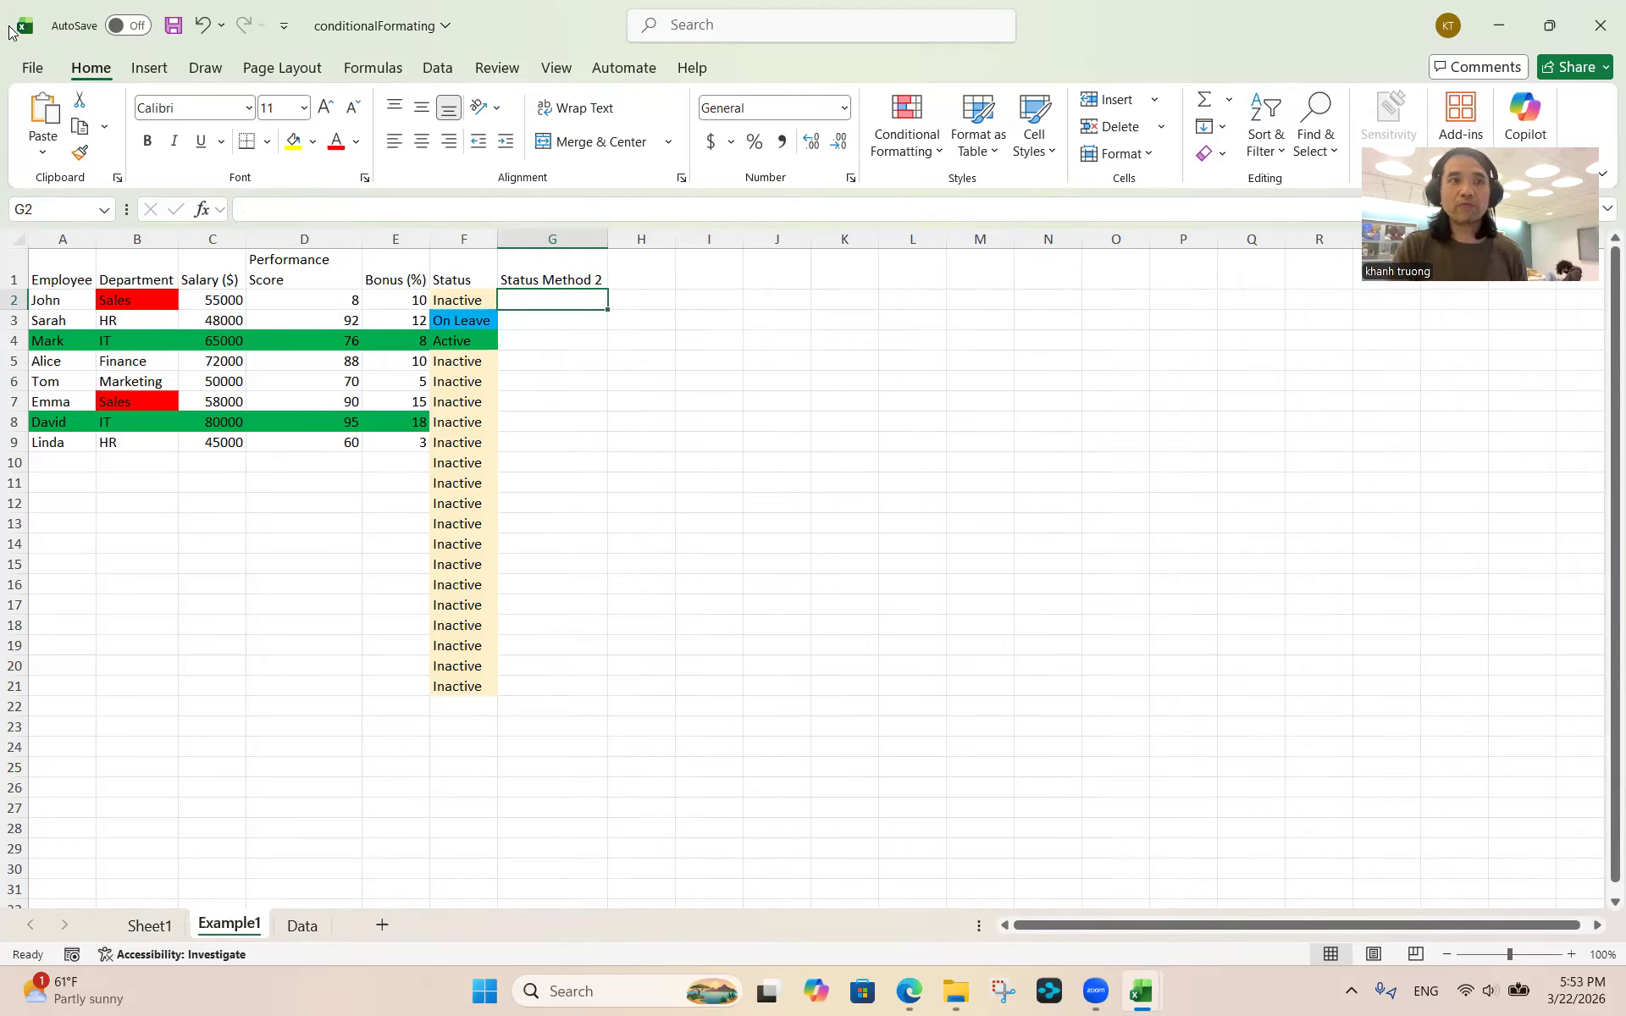
left_click(437, 68)
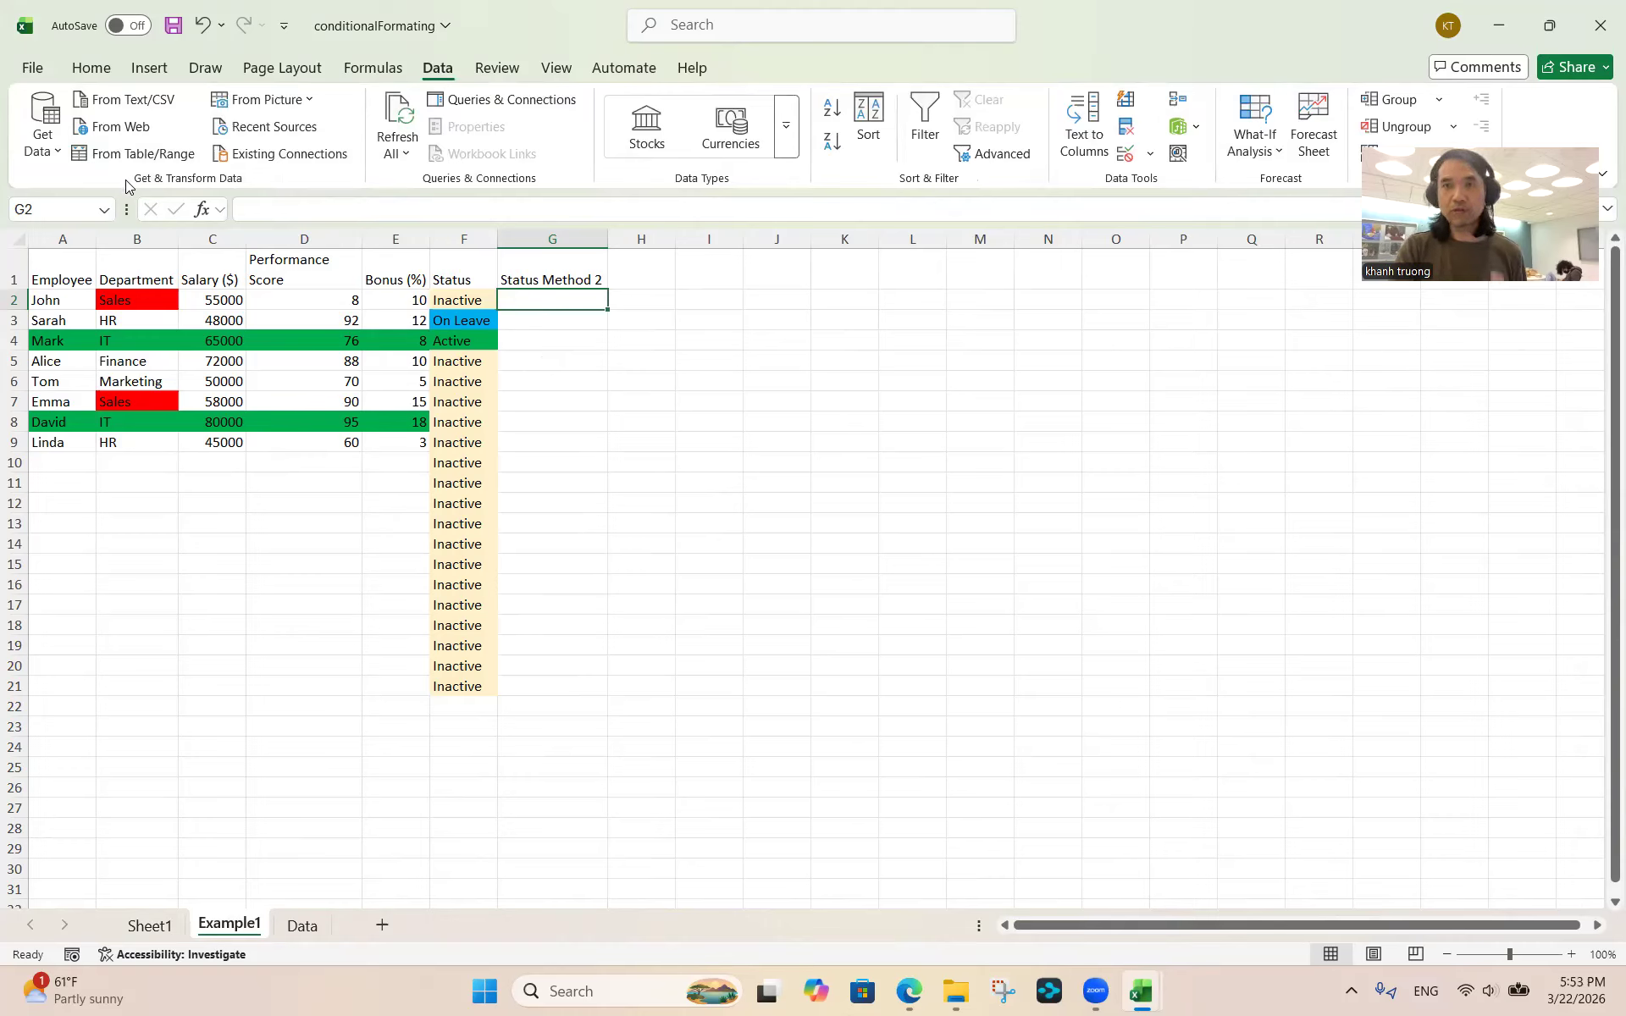
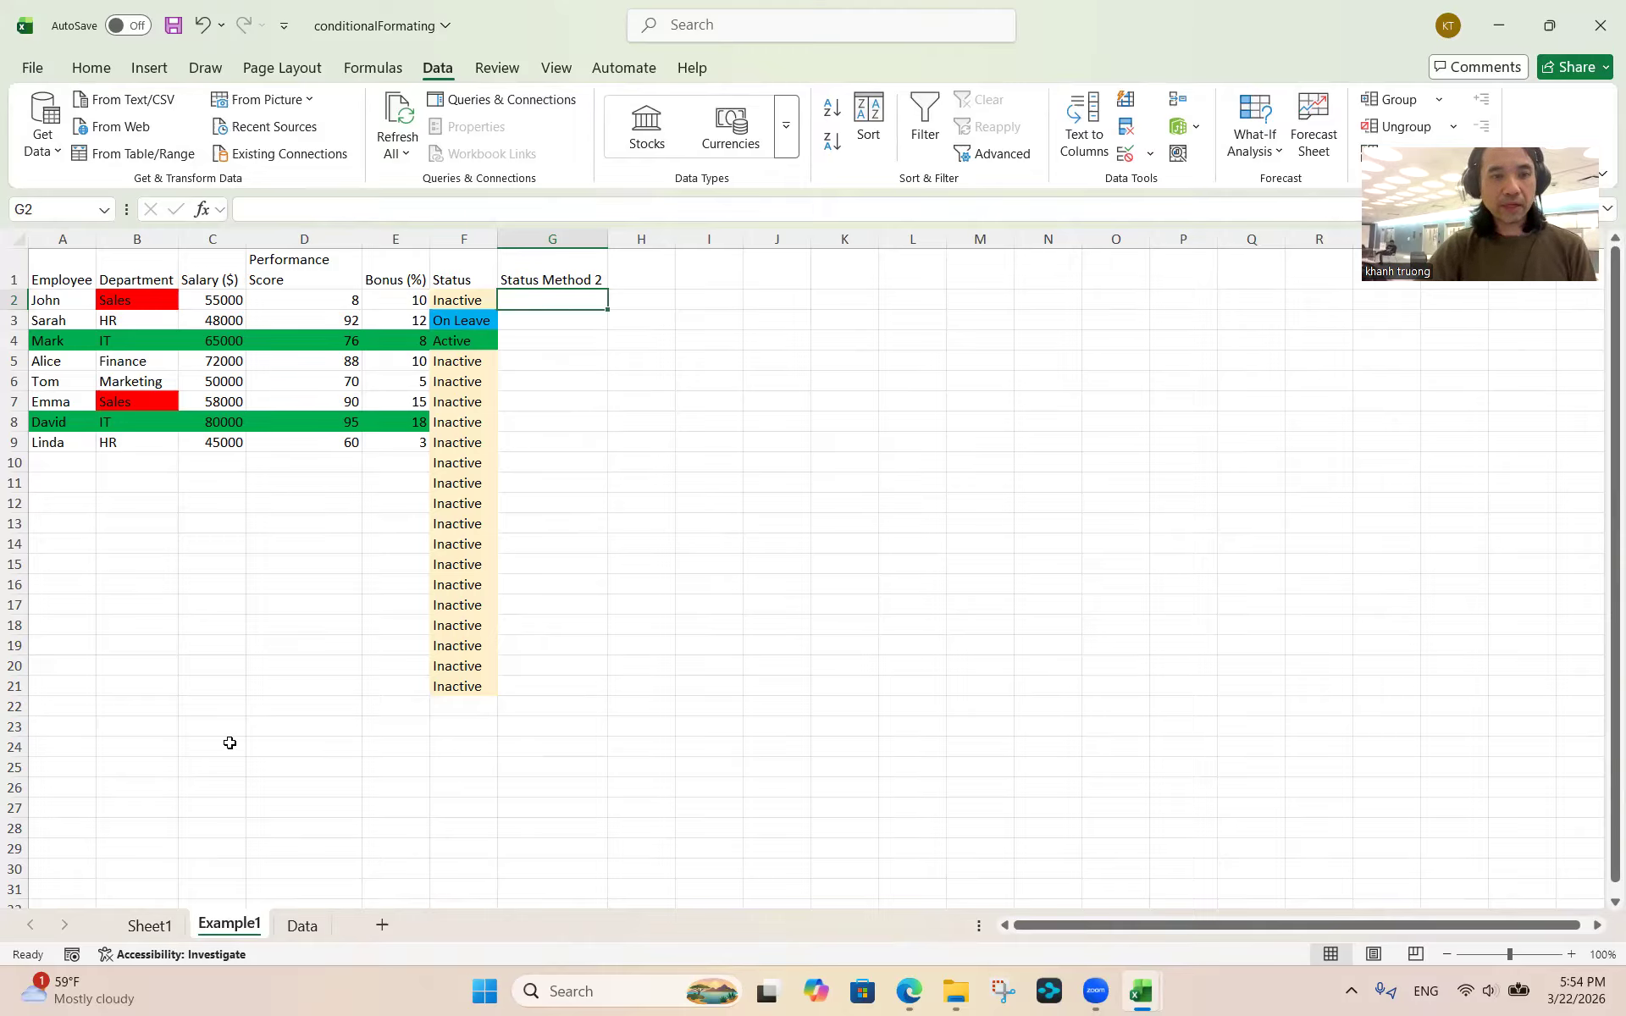
Review the status list on the Data sheet, then start a List data validation for G2 on Example1
left_click(296, 930)
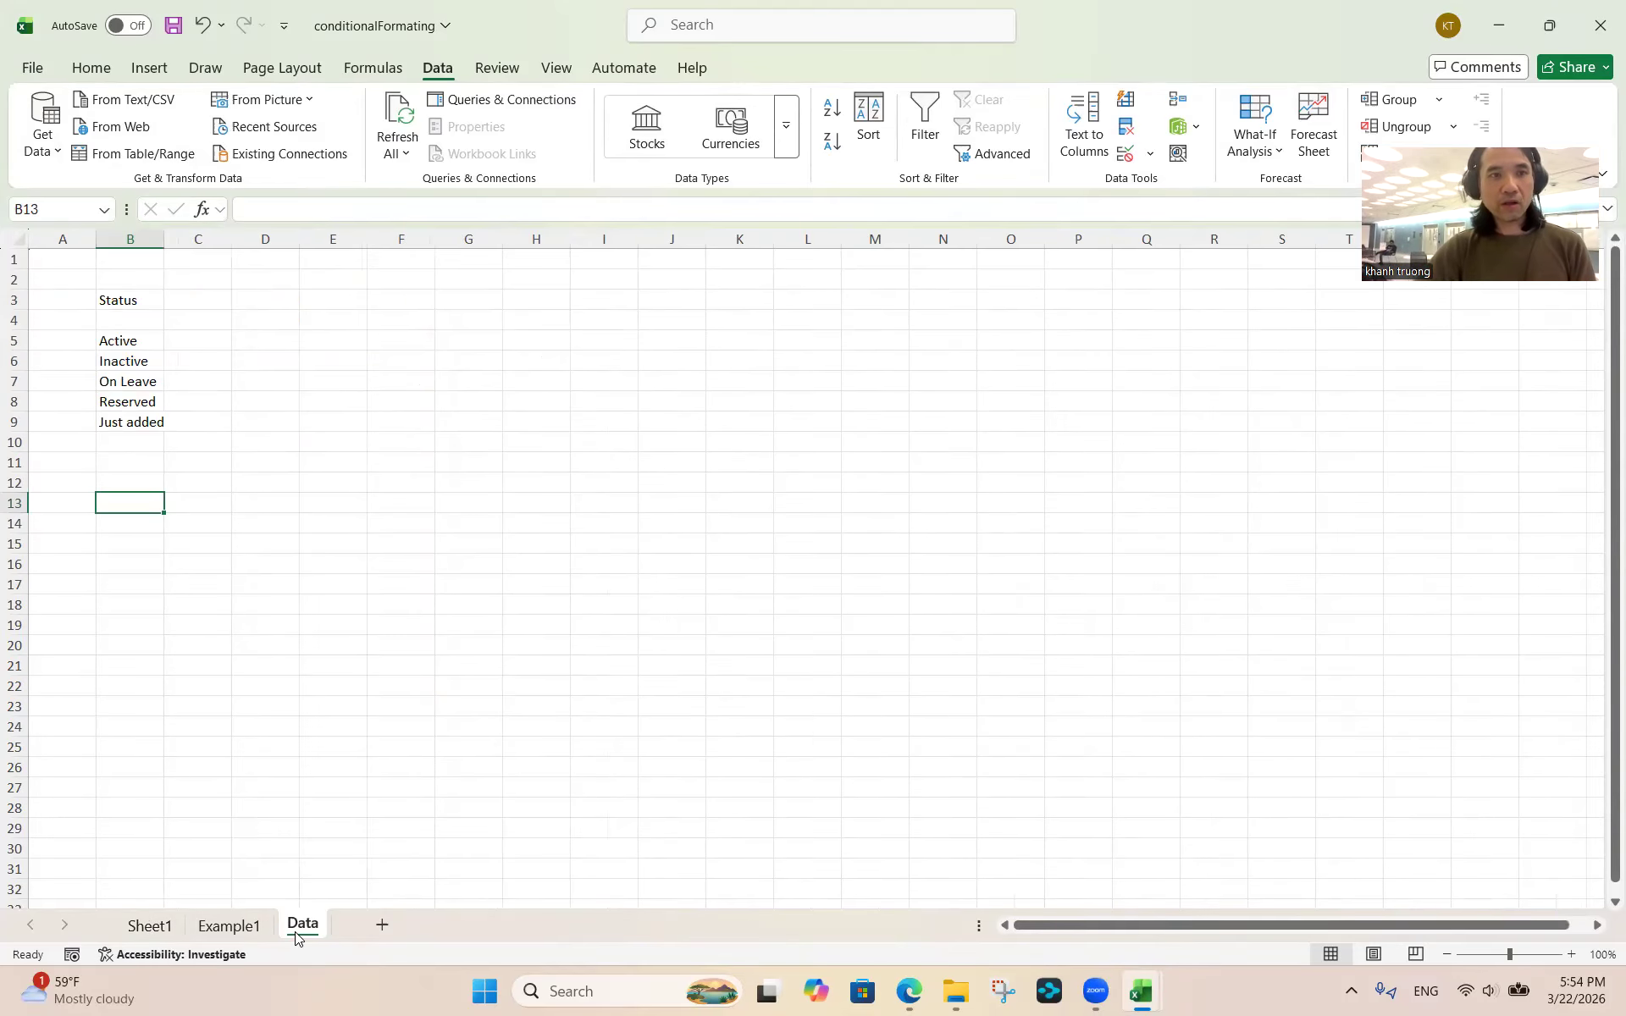
left_click(125, 344)
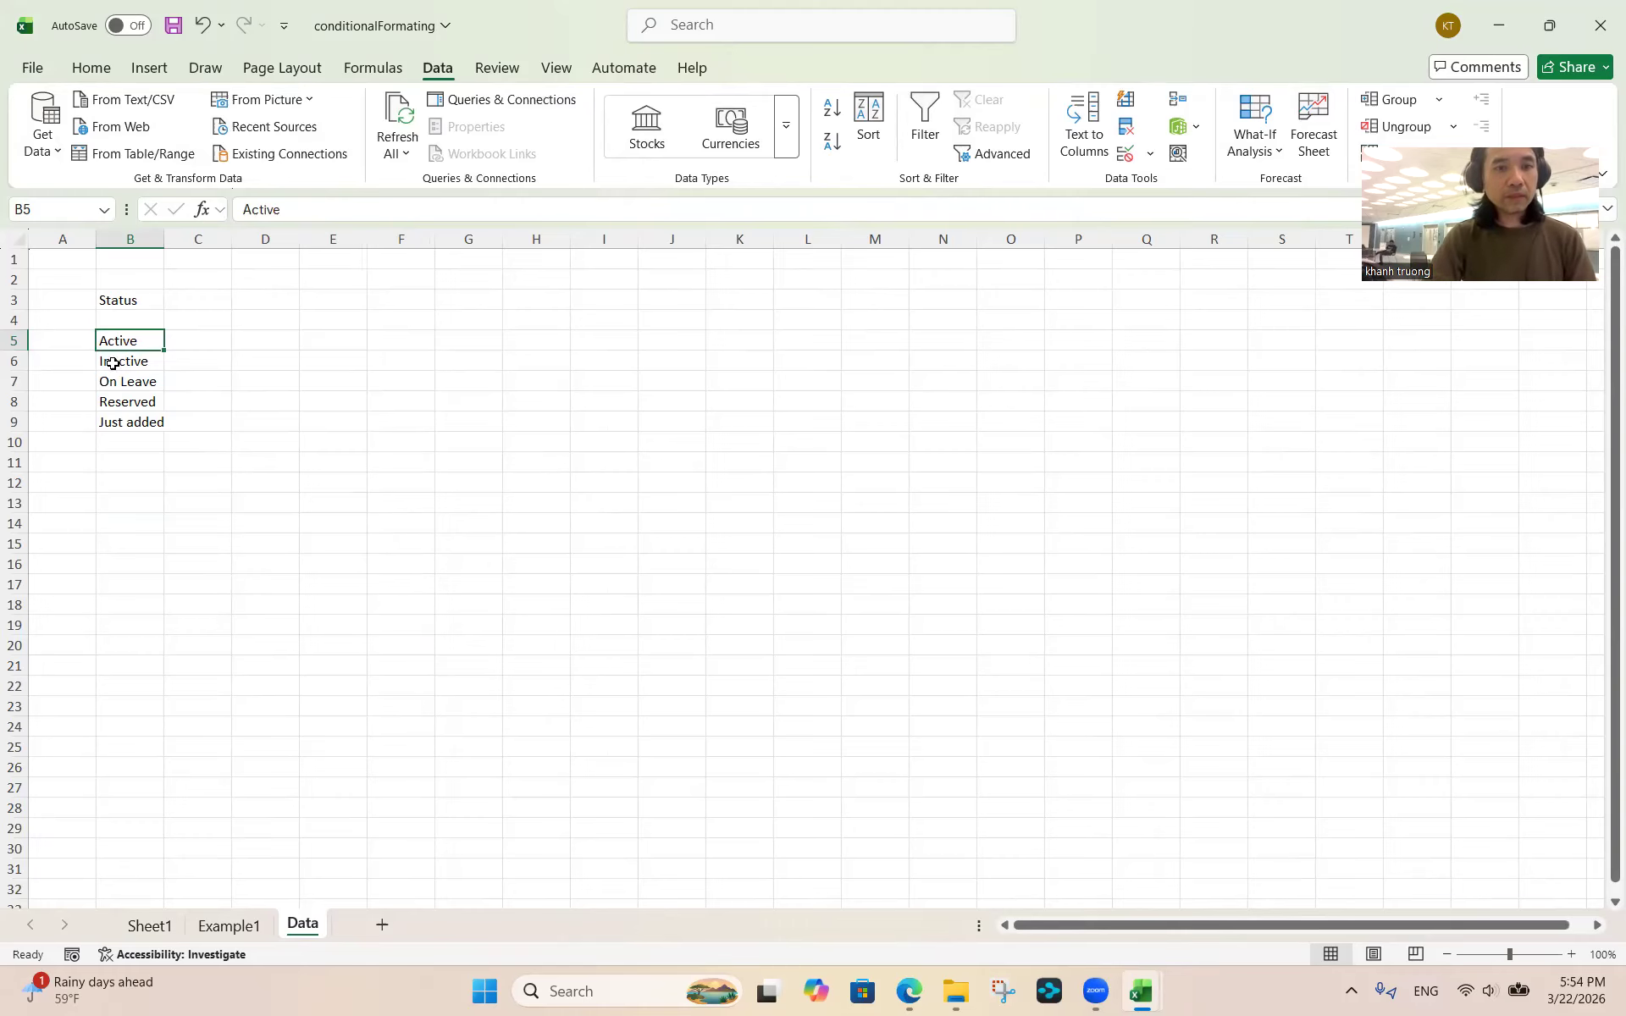
left_click(222, 927)
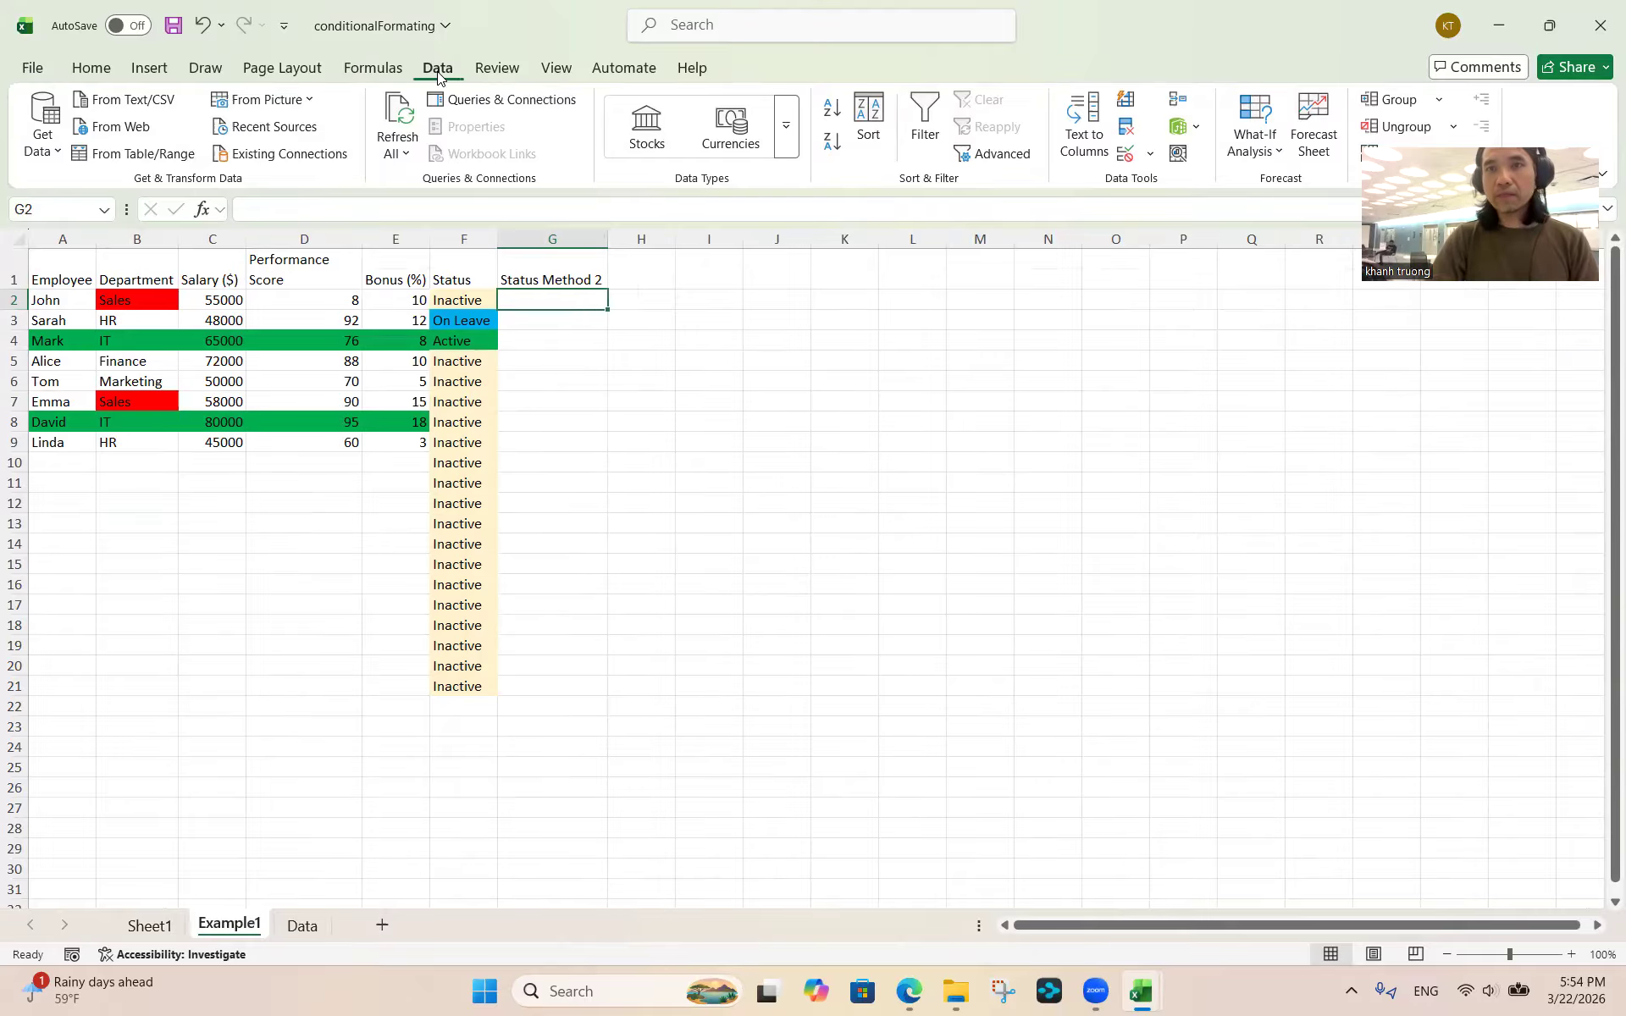
left_click(1150, 154)
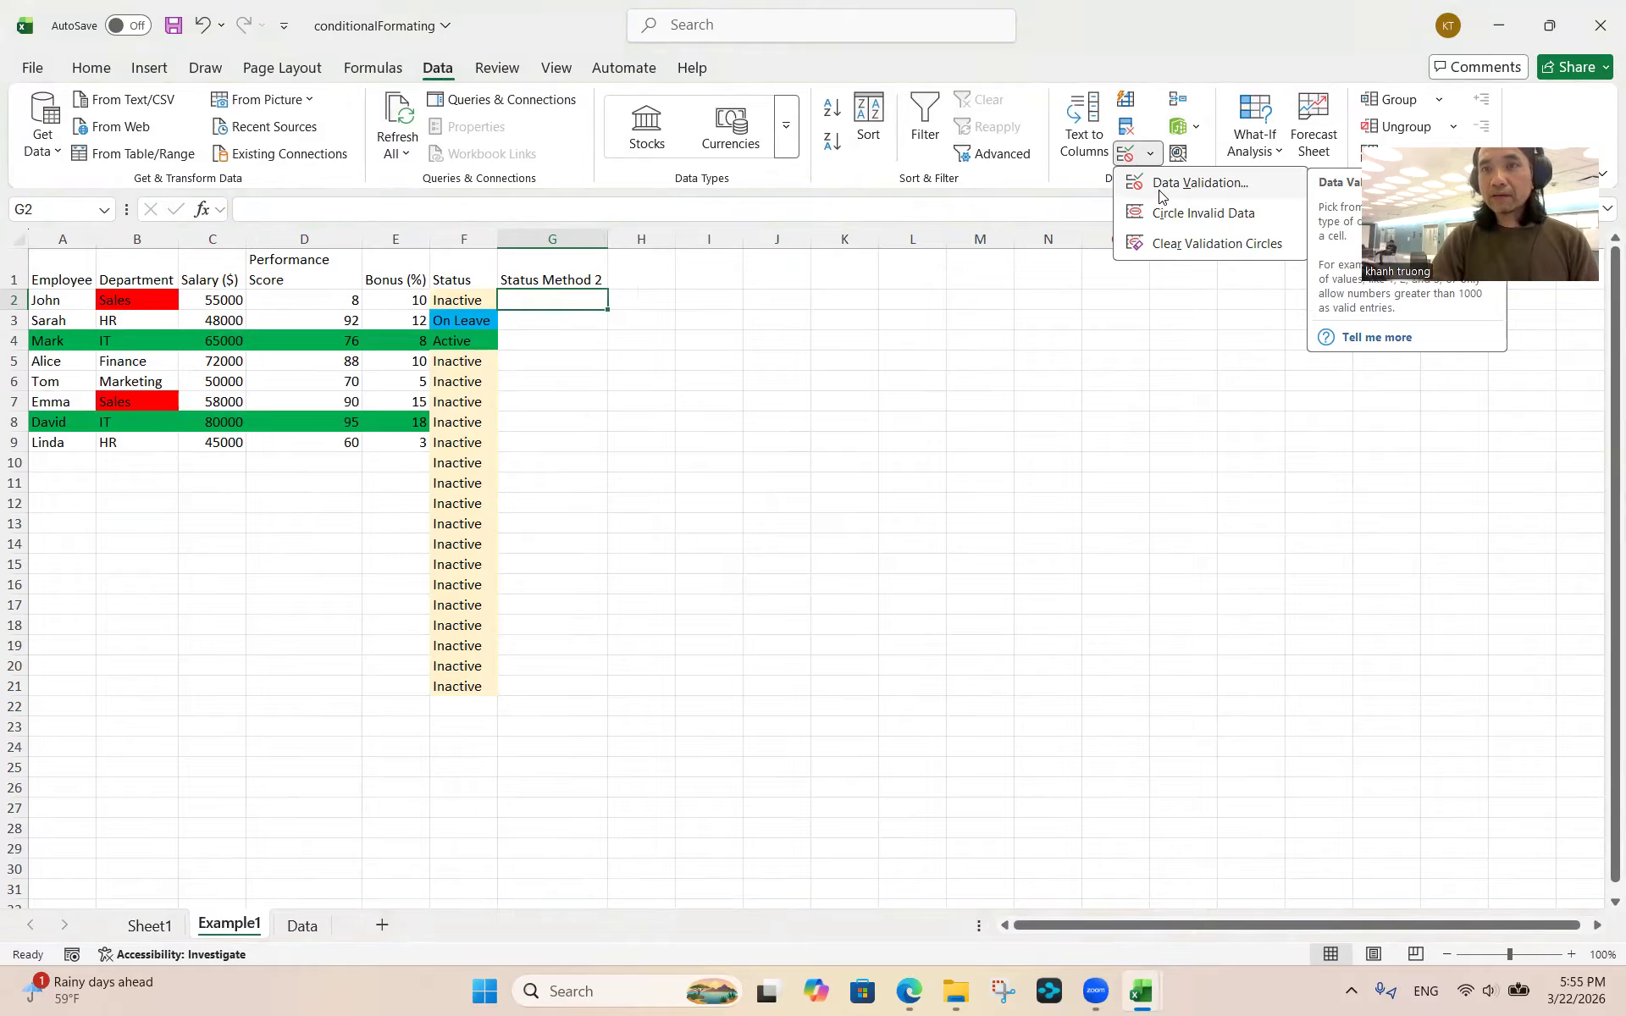
left_click(1195, 183)
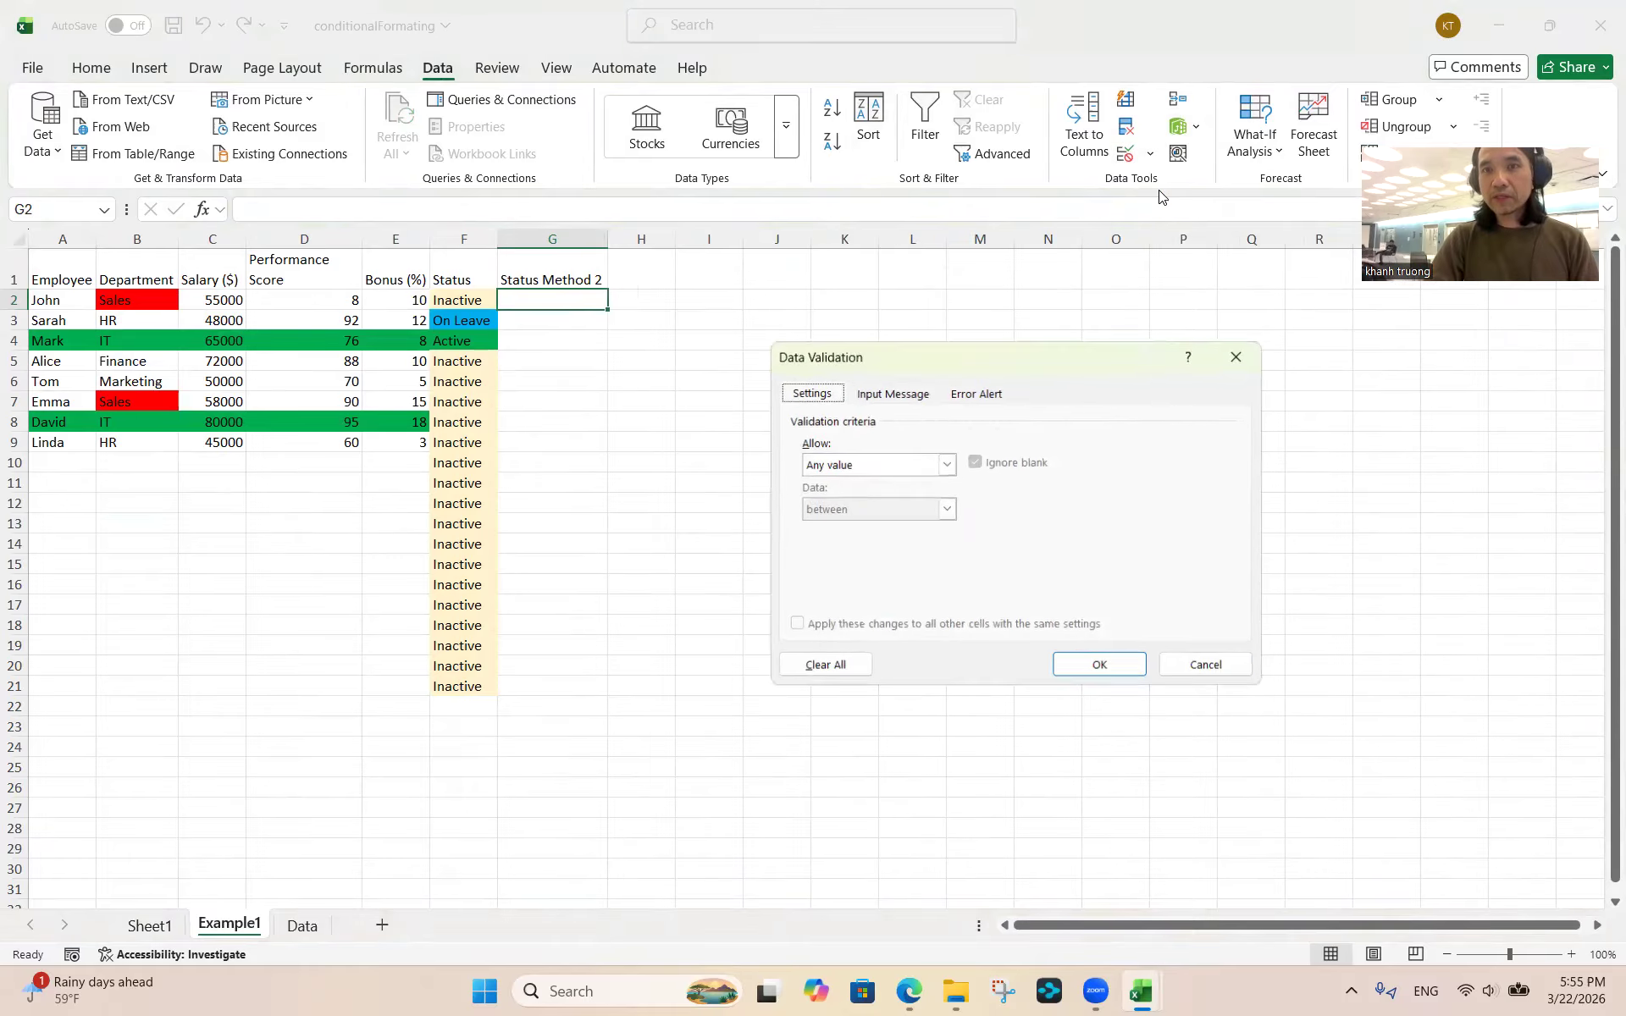
left_click(946, 464)
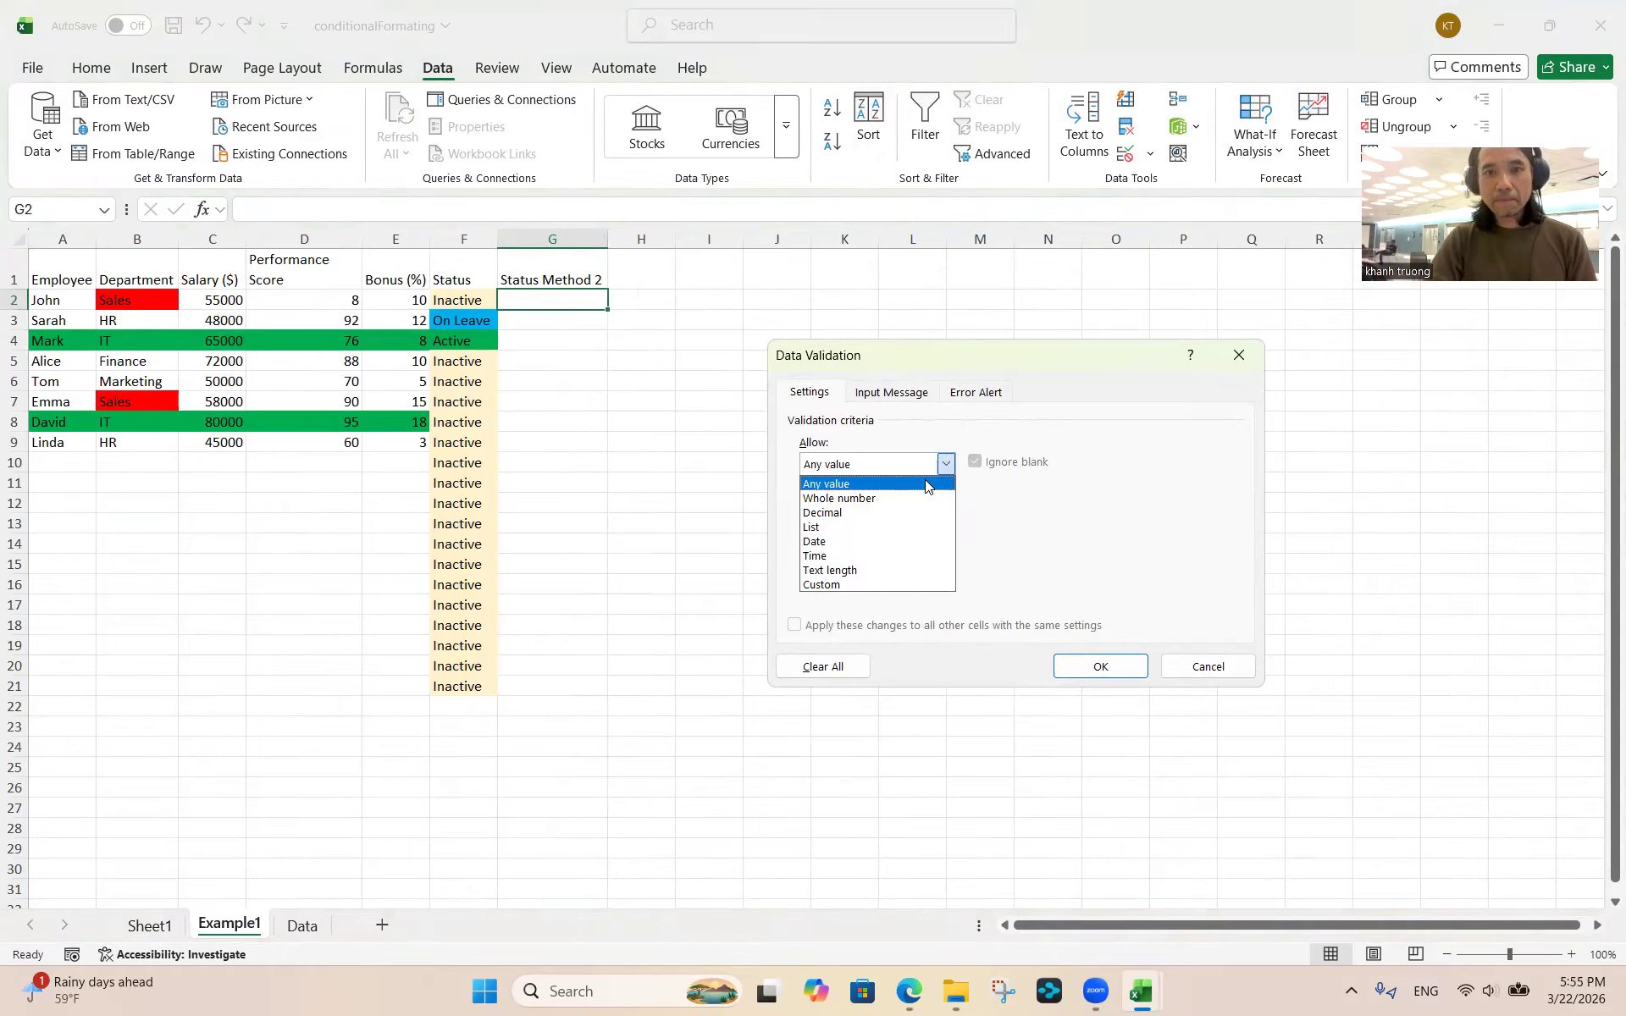
left_click(848, 529)
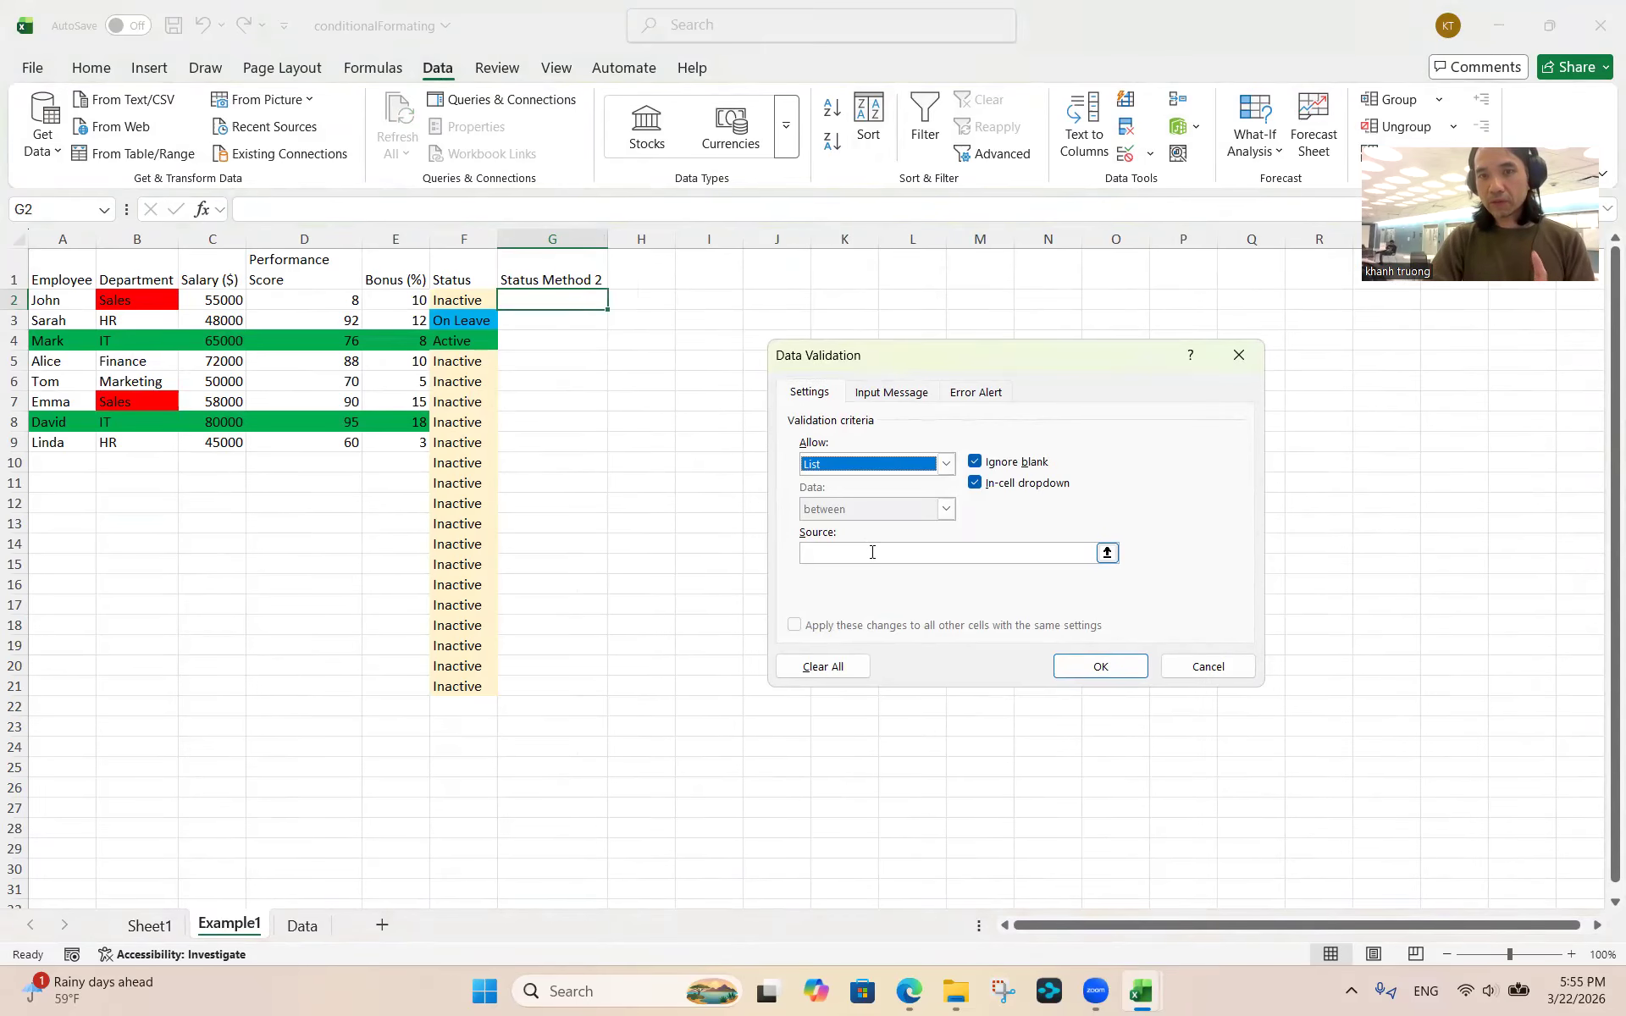
Use Data!$B$4:$B$21, including spare blank cells, as the list source for G2 and apply the validation
left_click(873, 552)
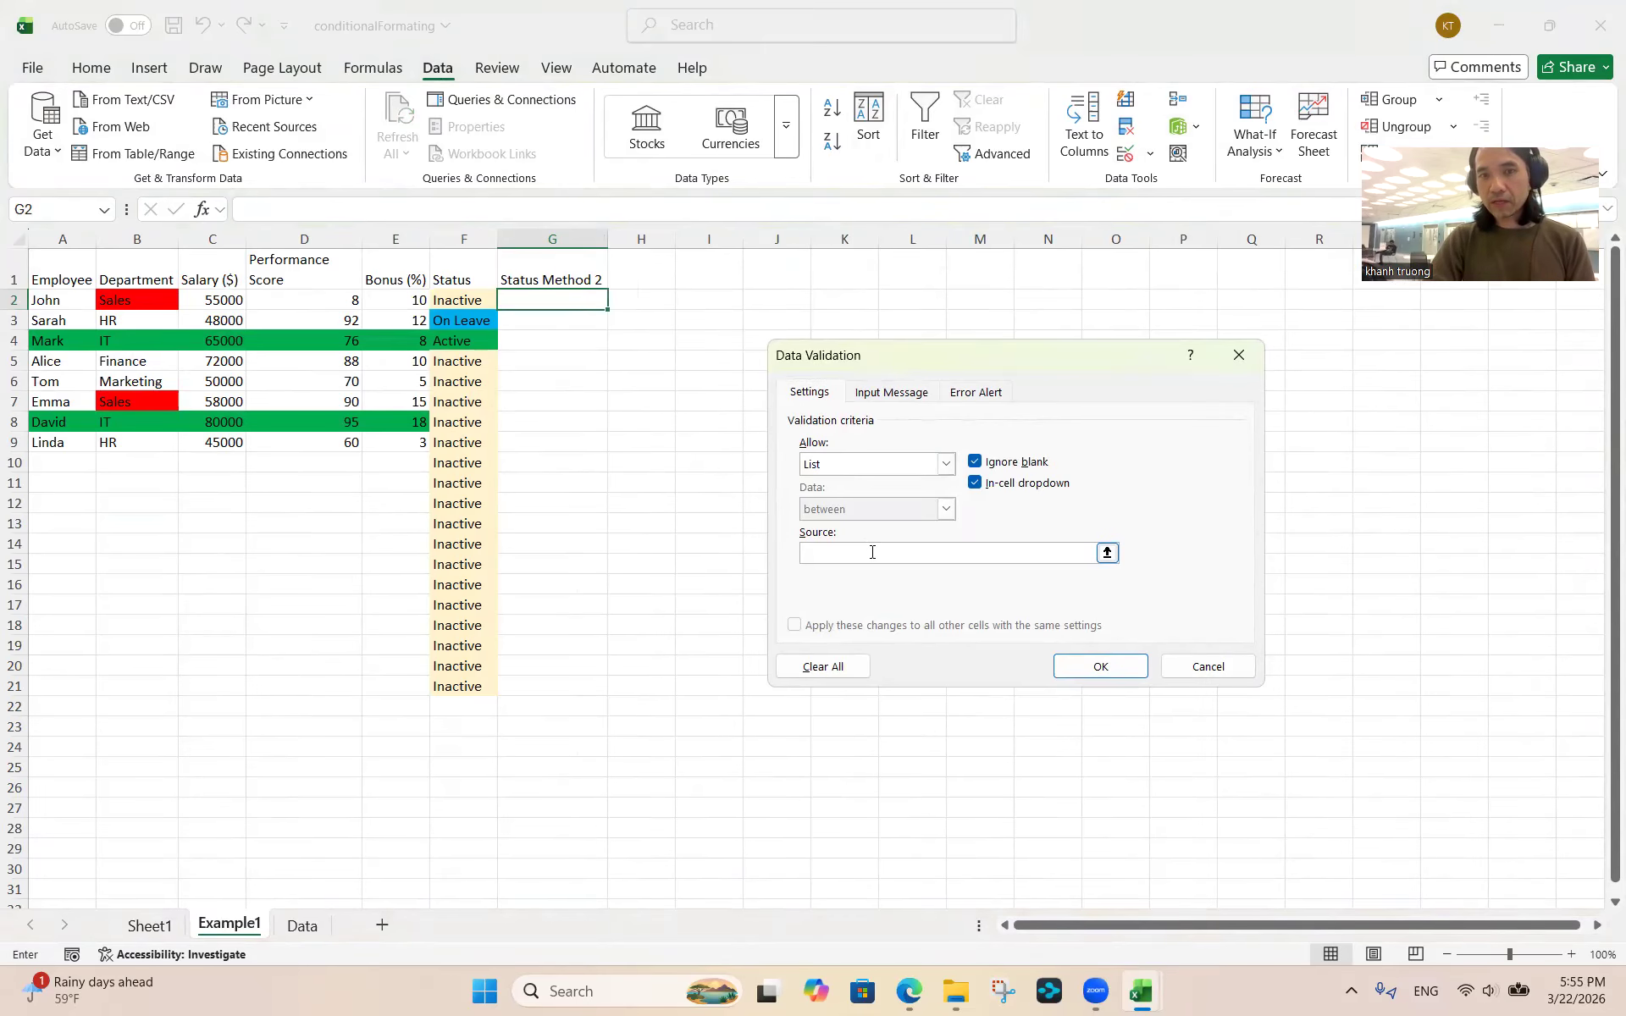
left_click(298, 929)
left_click(117, 323)
key("shift+Down")
key("shift+Down")
key("shift+Down")
key("shift+Down")
key("shift+Down")
key("shift+Down")
key("shift+Down")
key("shift+Down")
key("shift+Down")
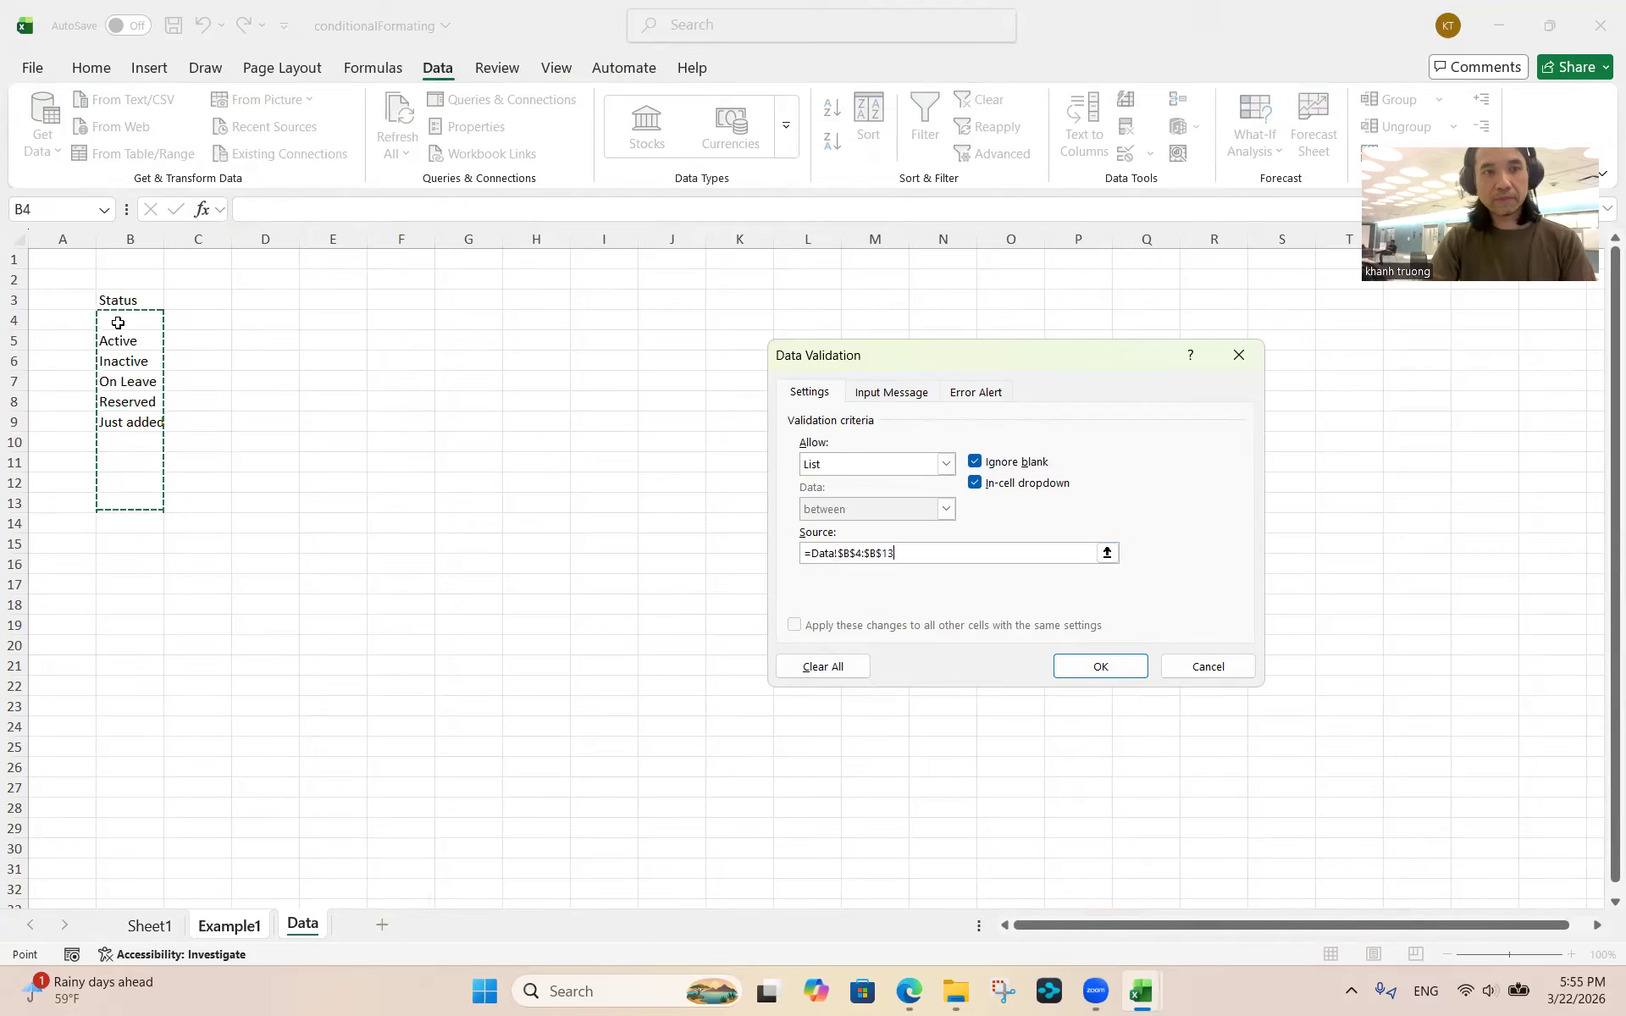
key("shift+Down")
key("shift+Down")
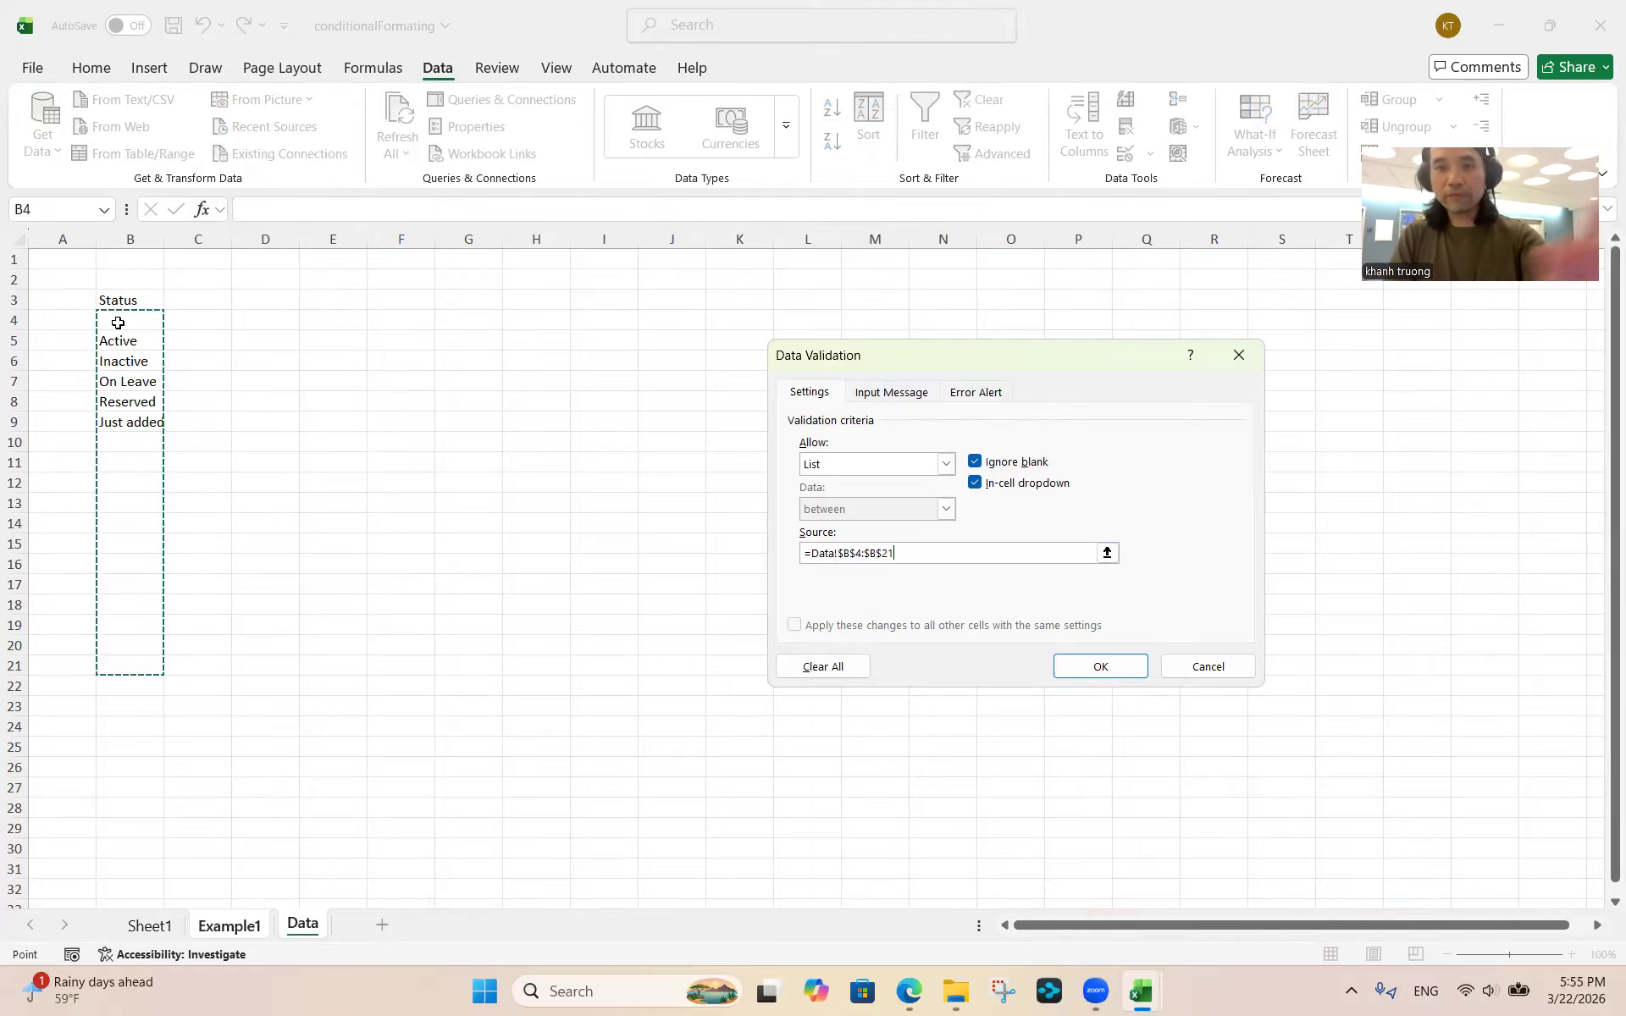
left_click(1095, 667)
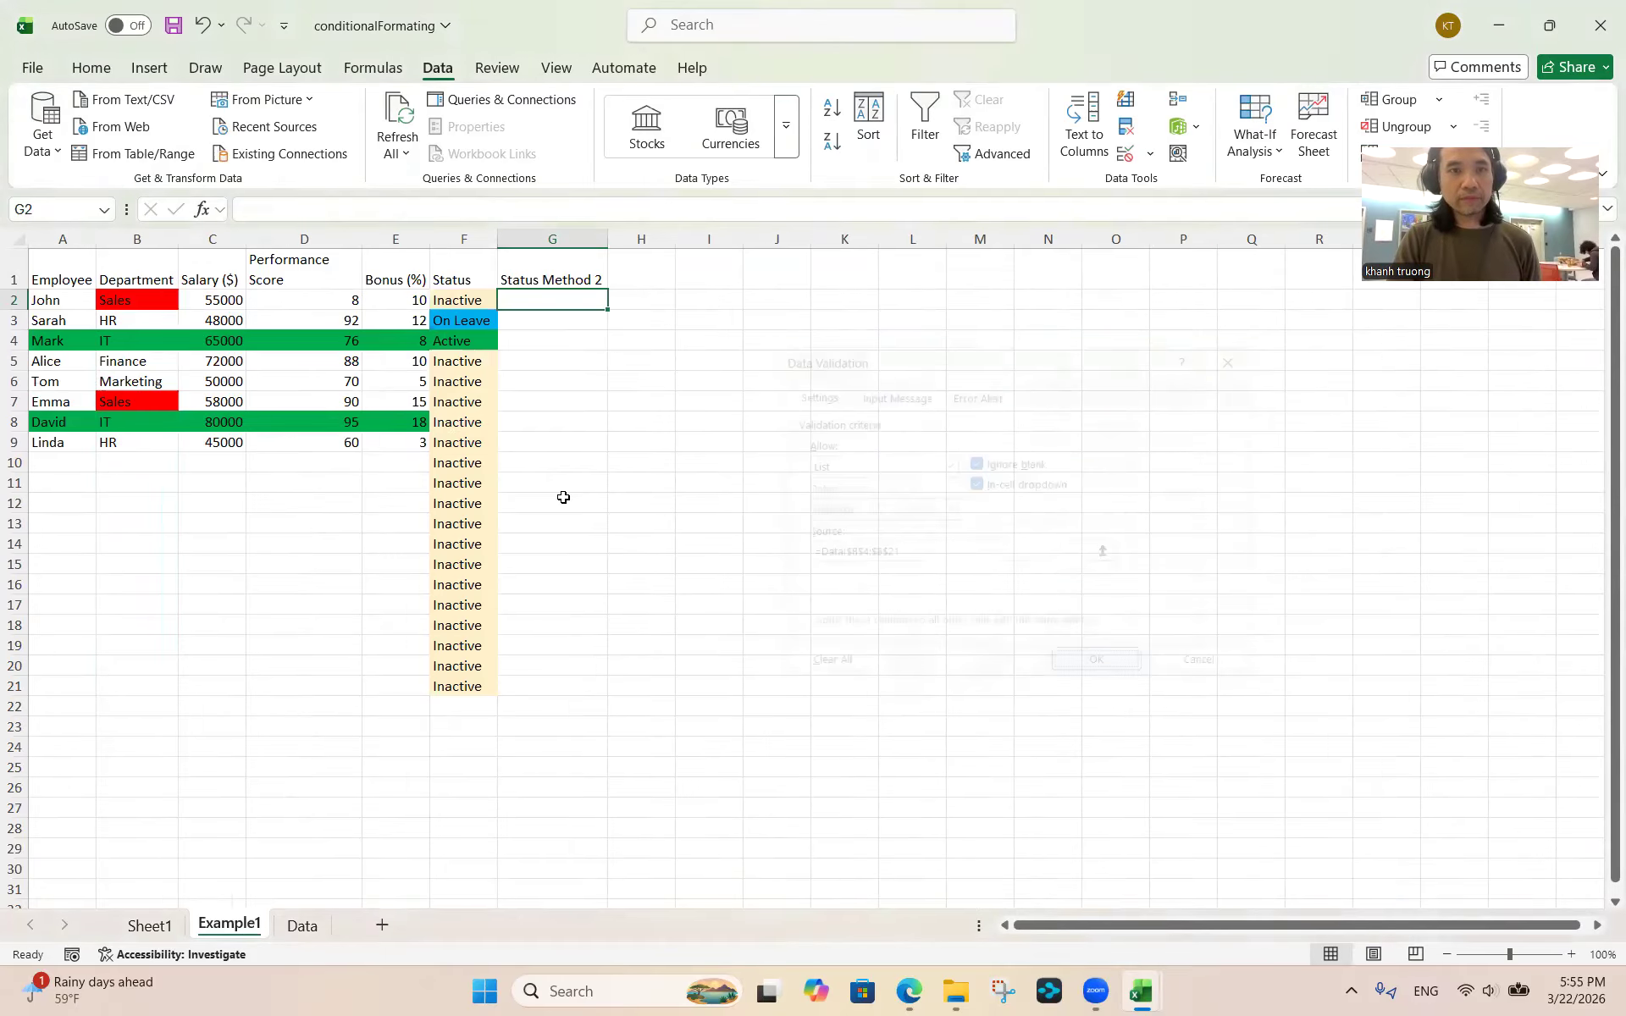
Set G2 to Active from its dropdown and fill it down to G28
left_click(563, 302)
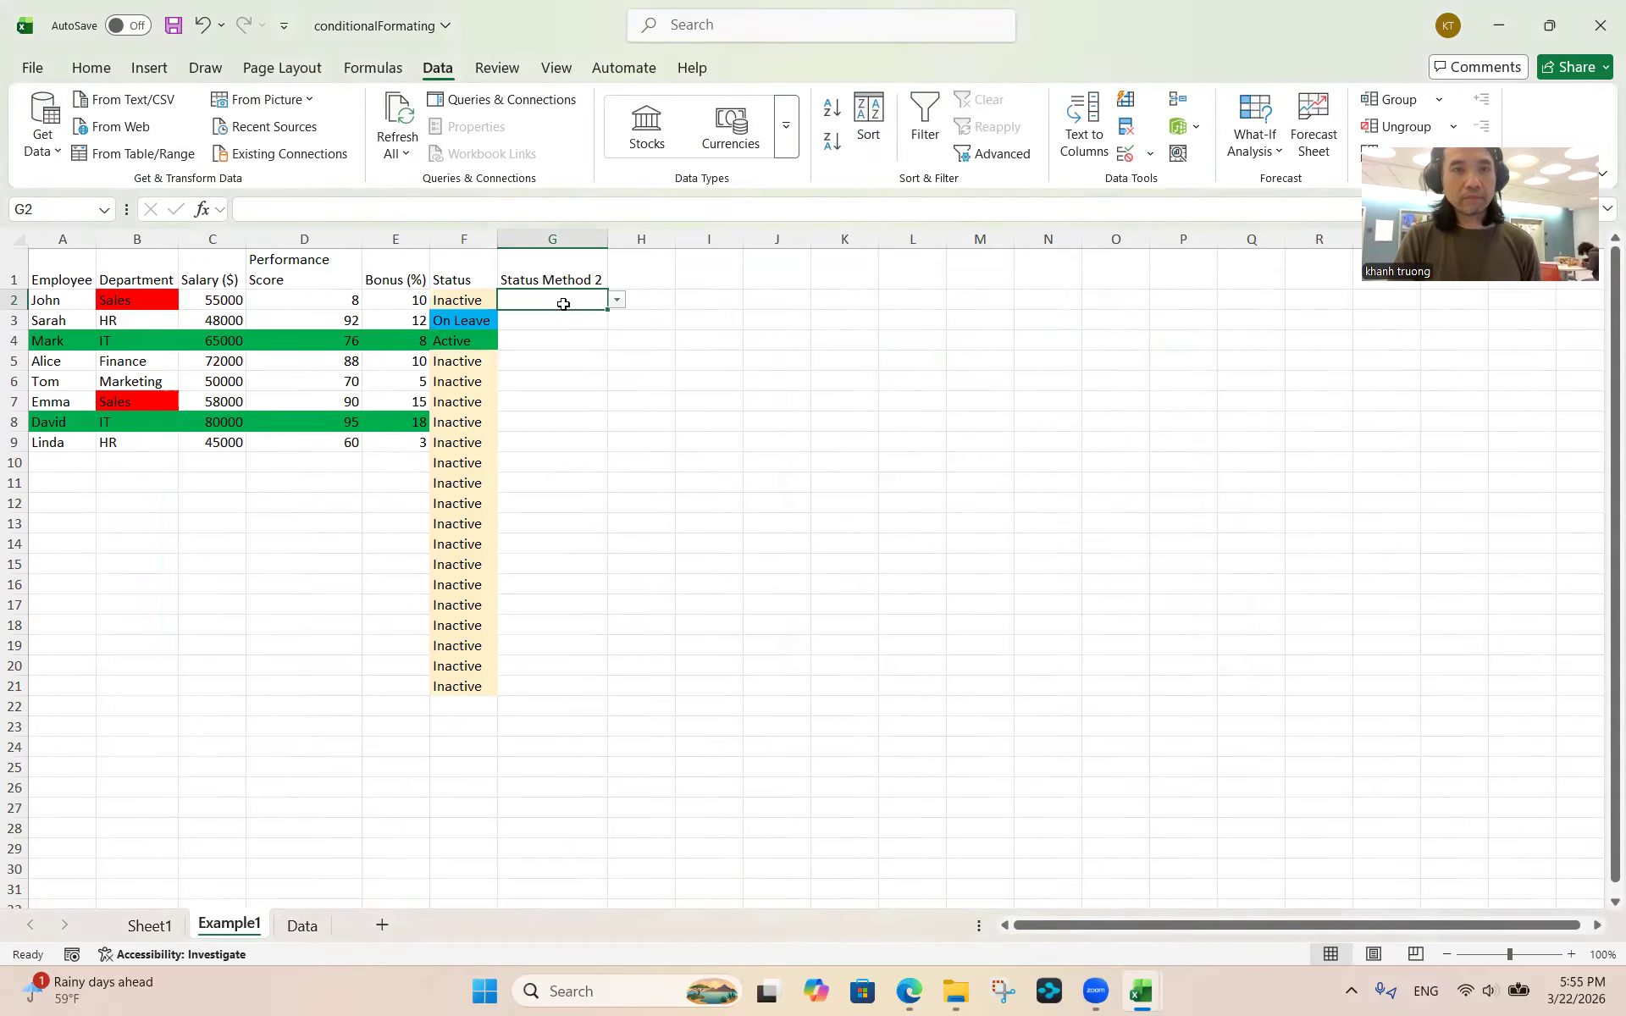
left_click(617, 299)
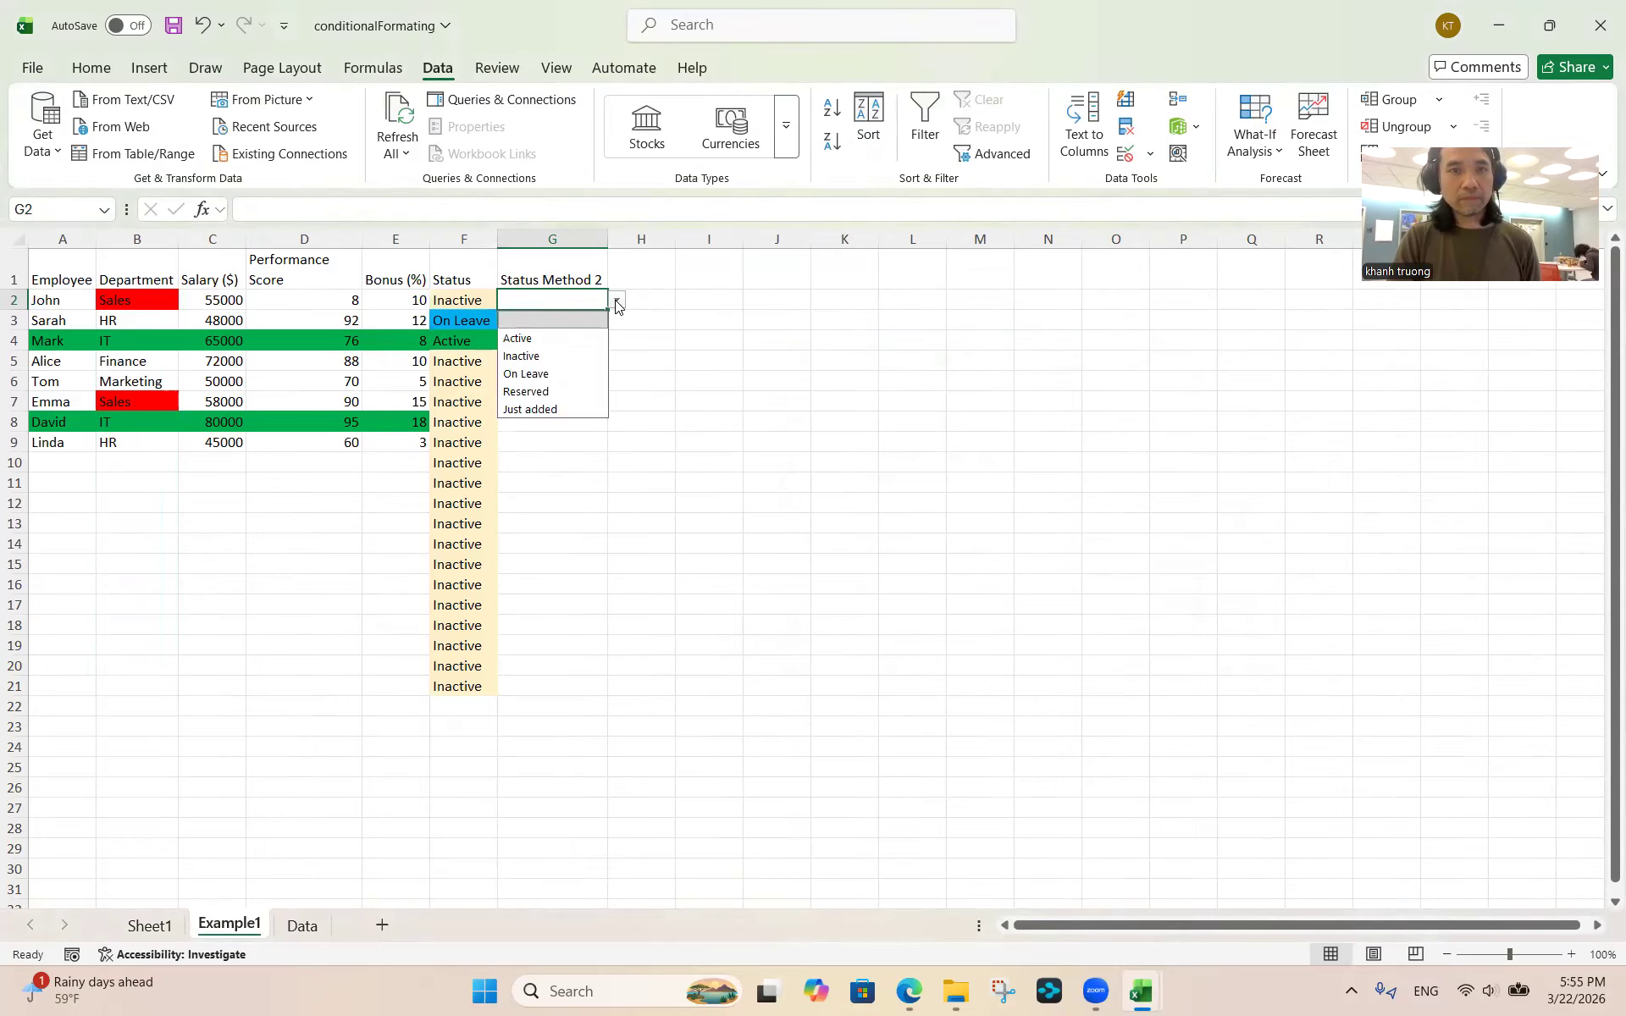
left_click(555, 343)
left_click(552, 344)
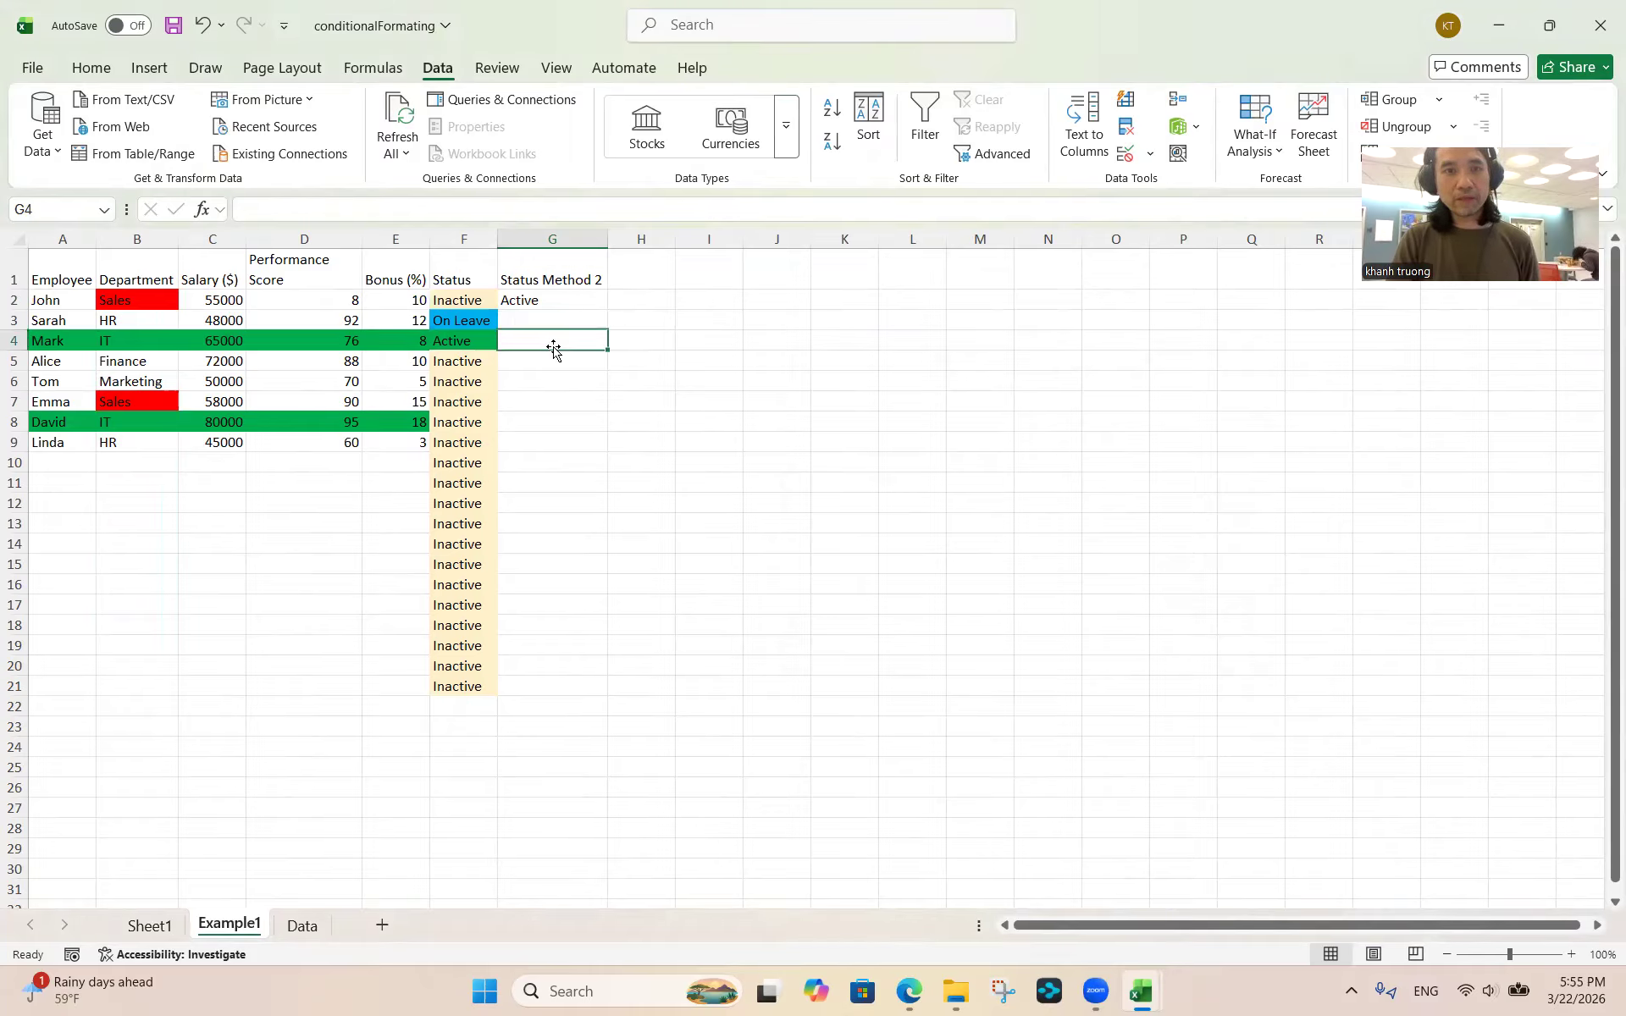
left_click(543, 301)
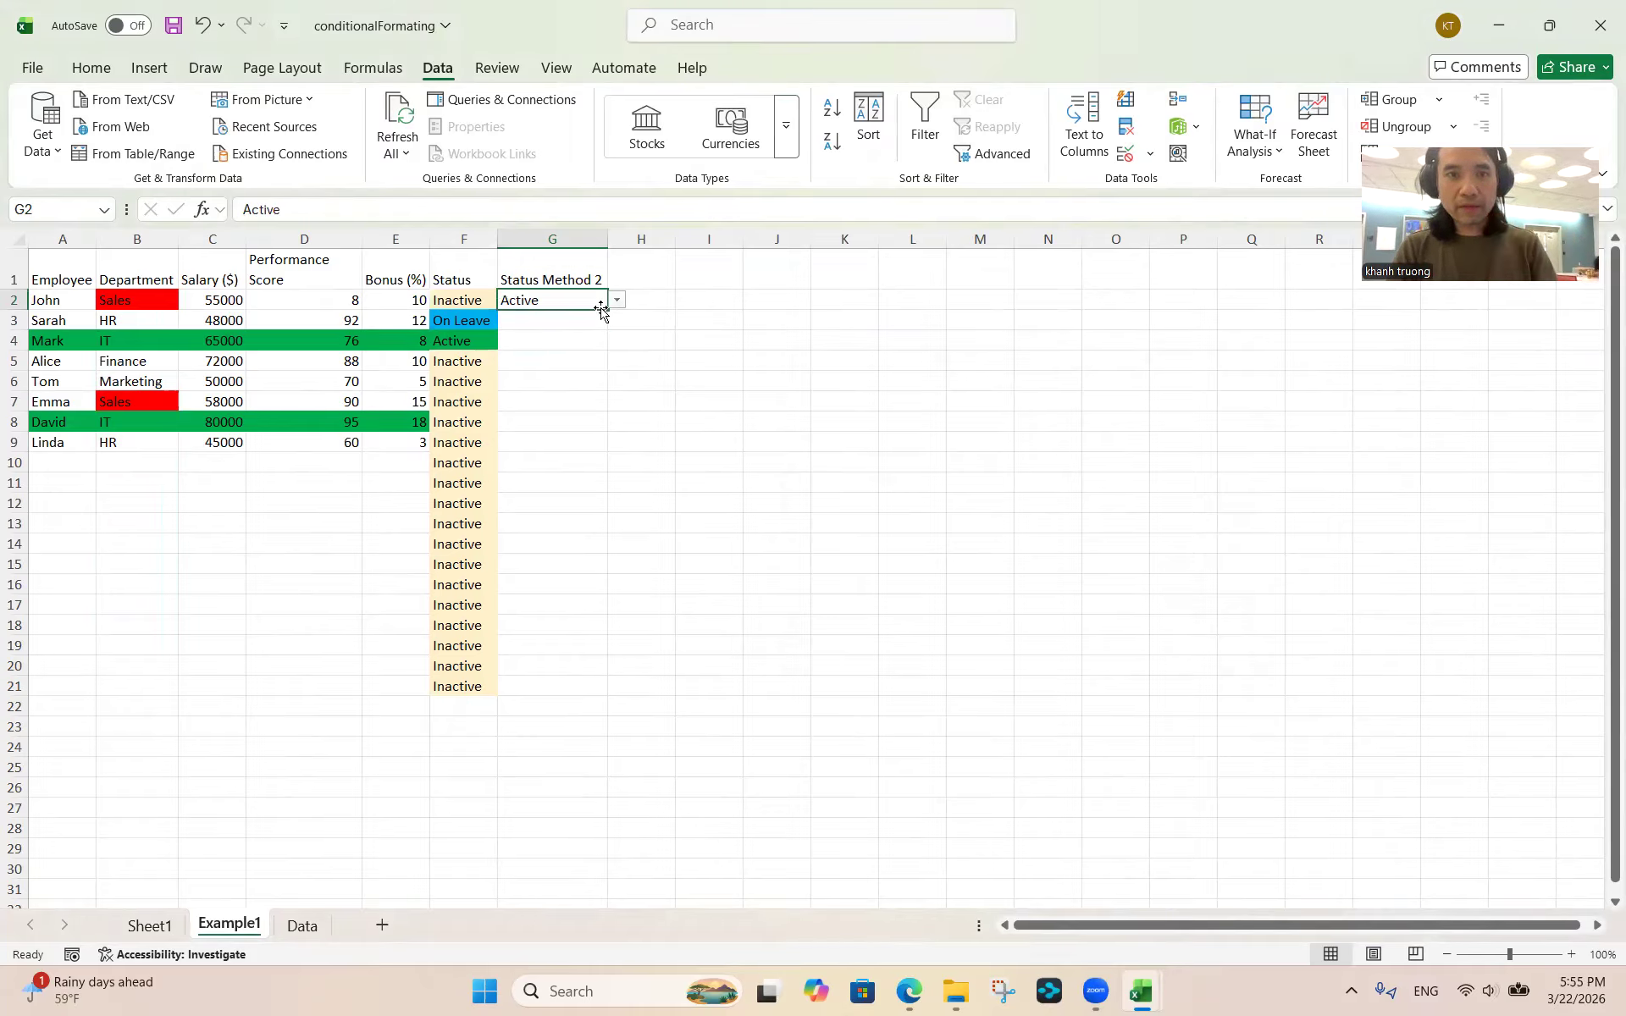
left_click_drag(608, 310, 618, 838)
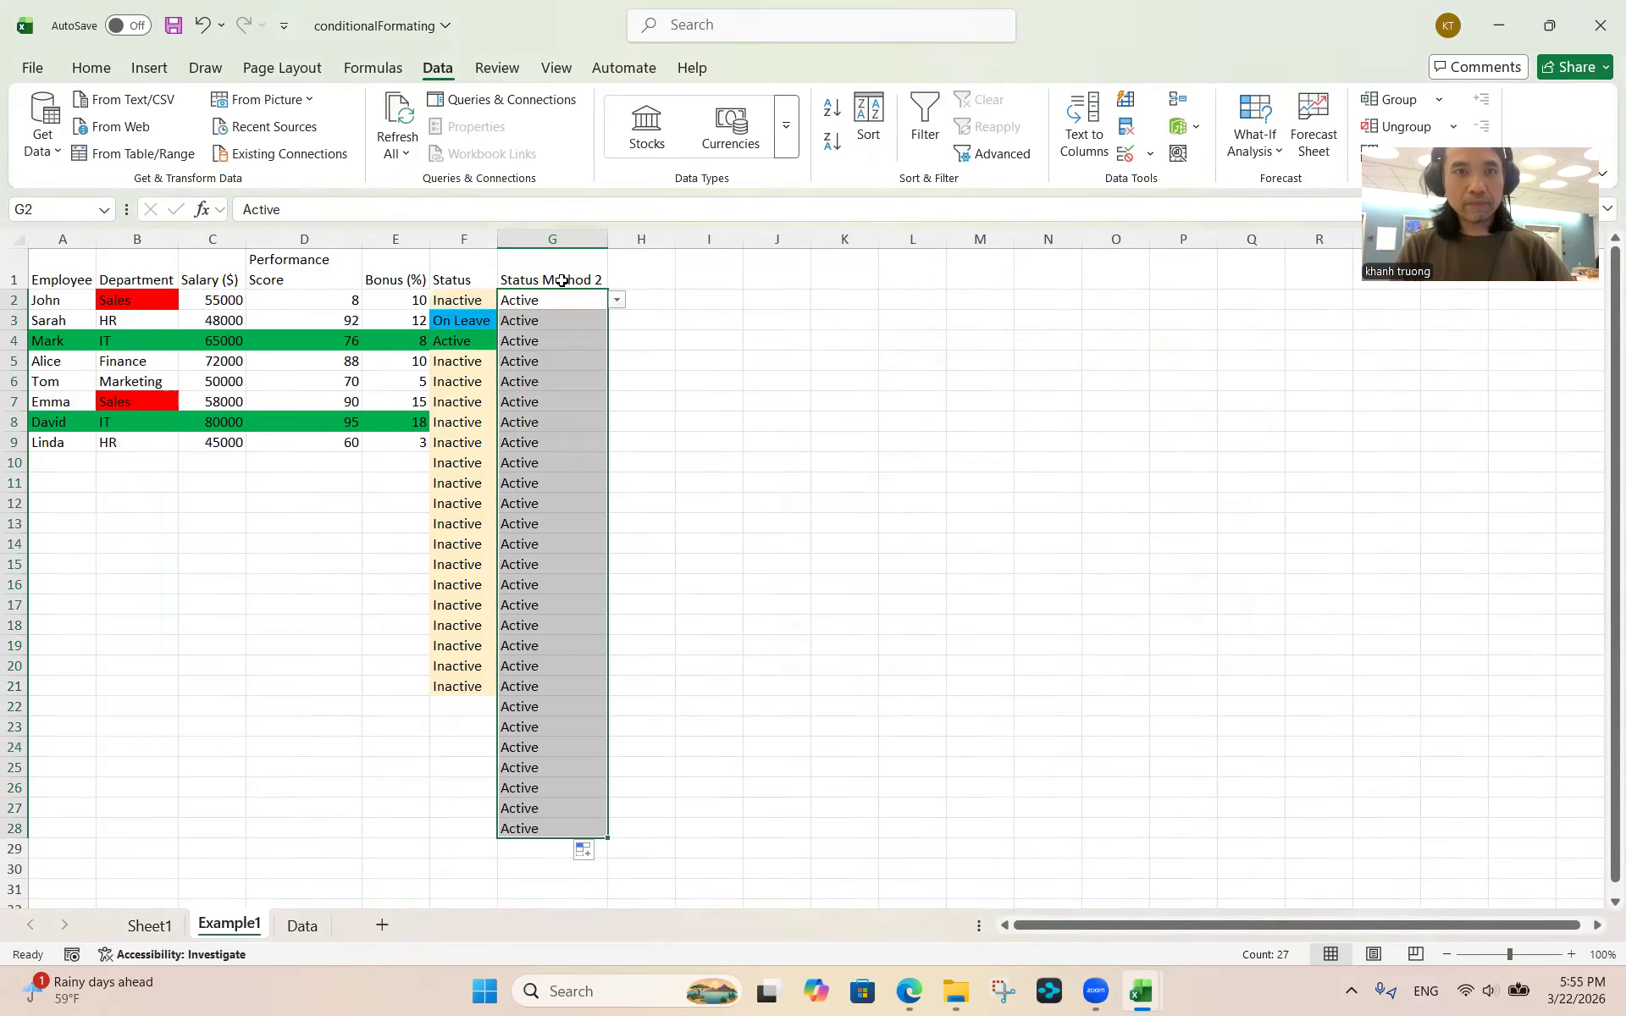
Try the blank option in G3, then undo that choice and the Active fill down column G
left_click(564, 320)
left_click(615, 322)
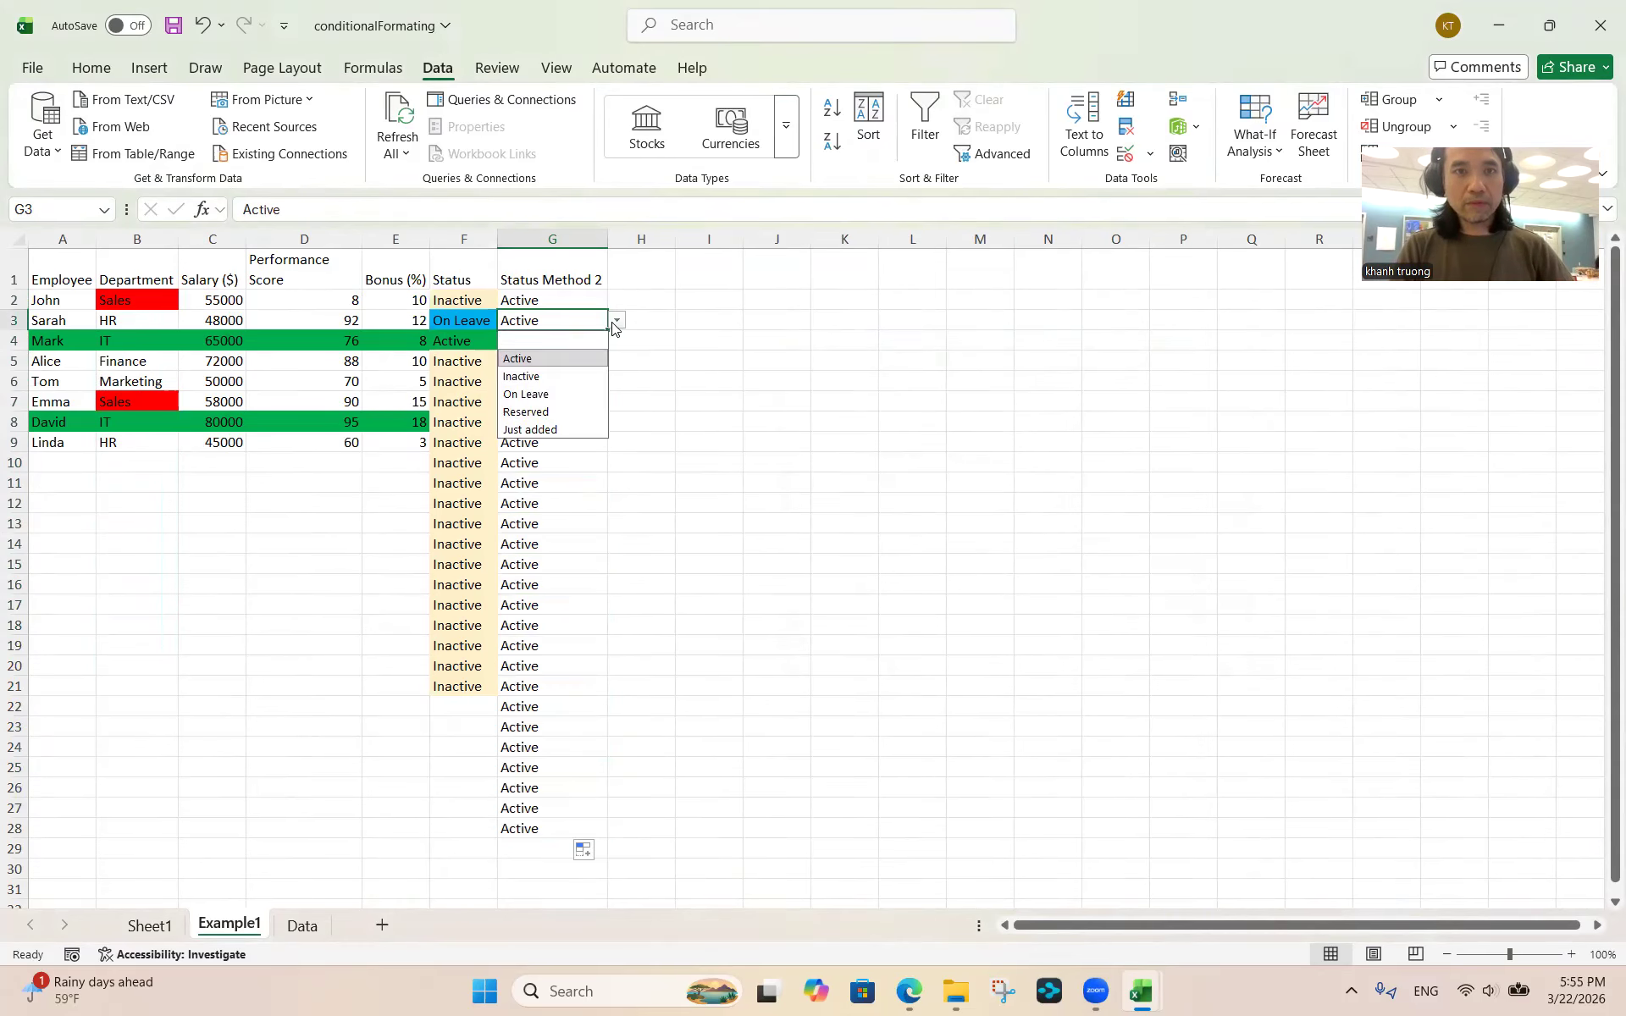
left_click(551, 347)
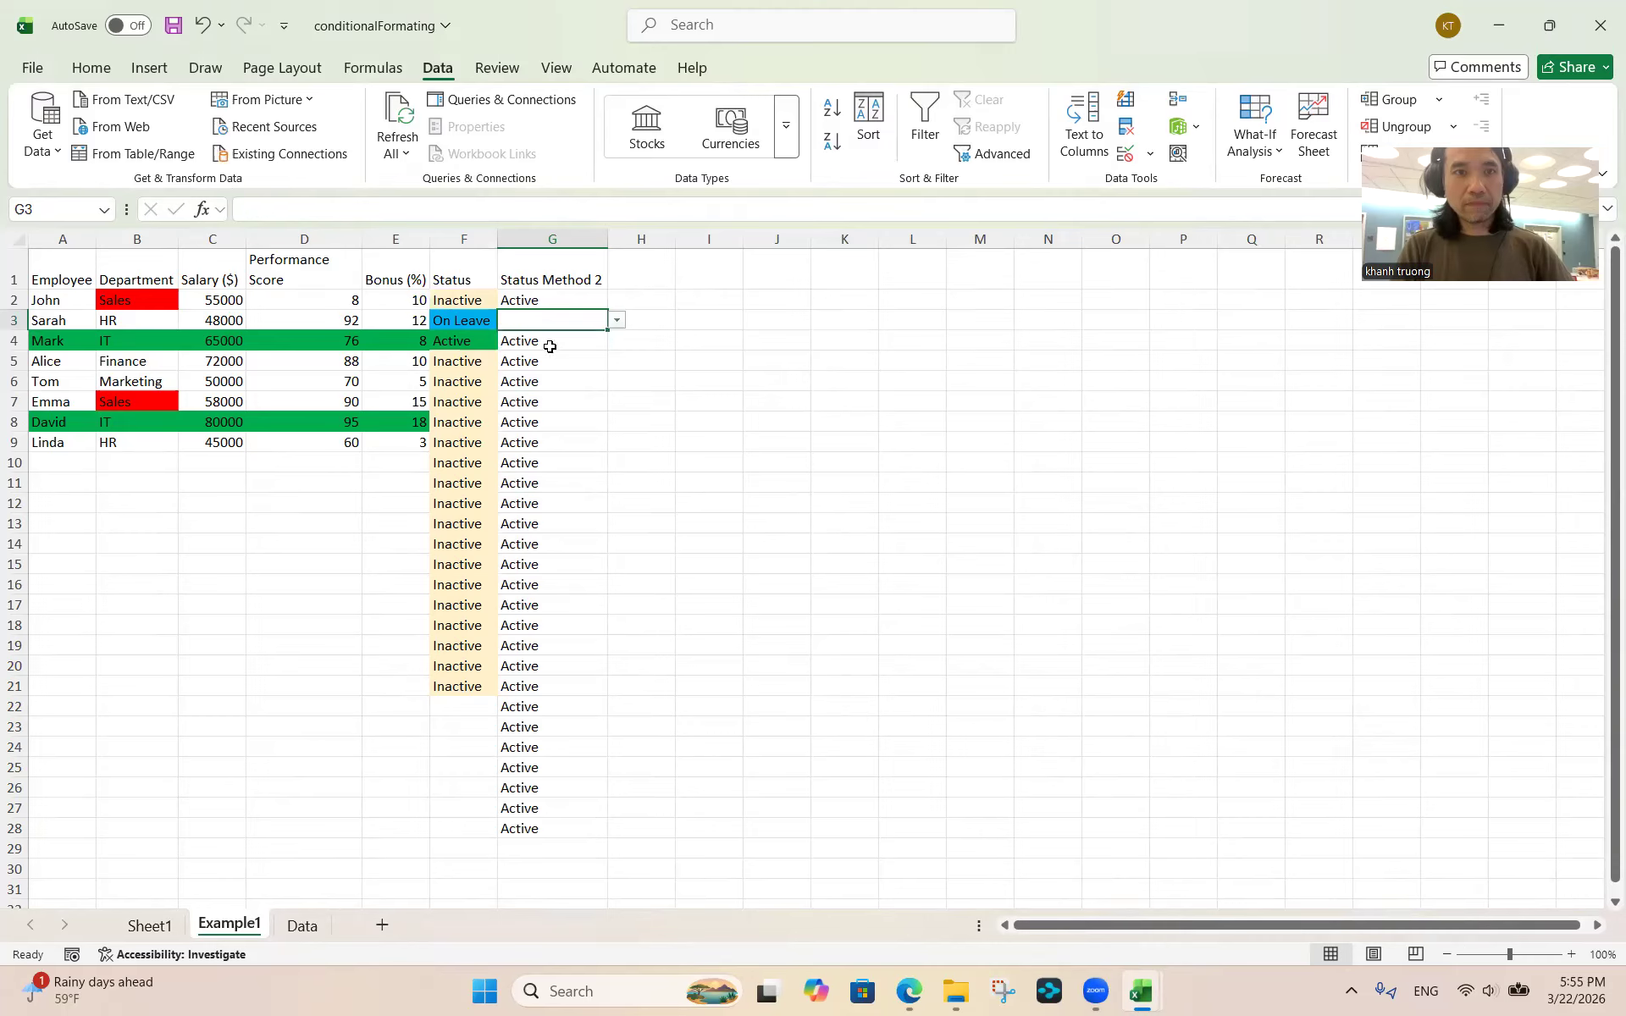
key("ctrl+z")
key("ctrl+z")
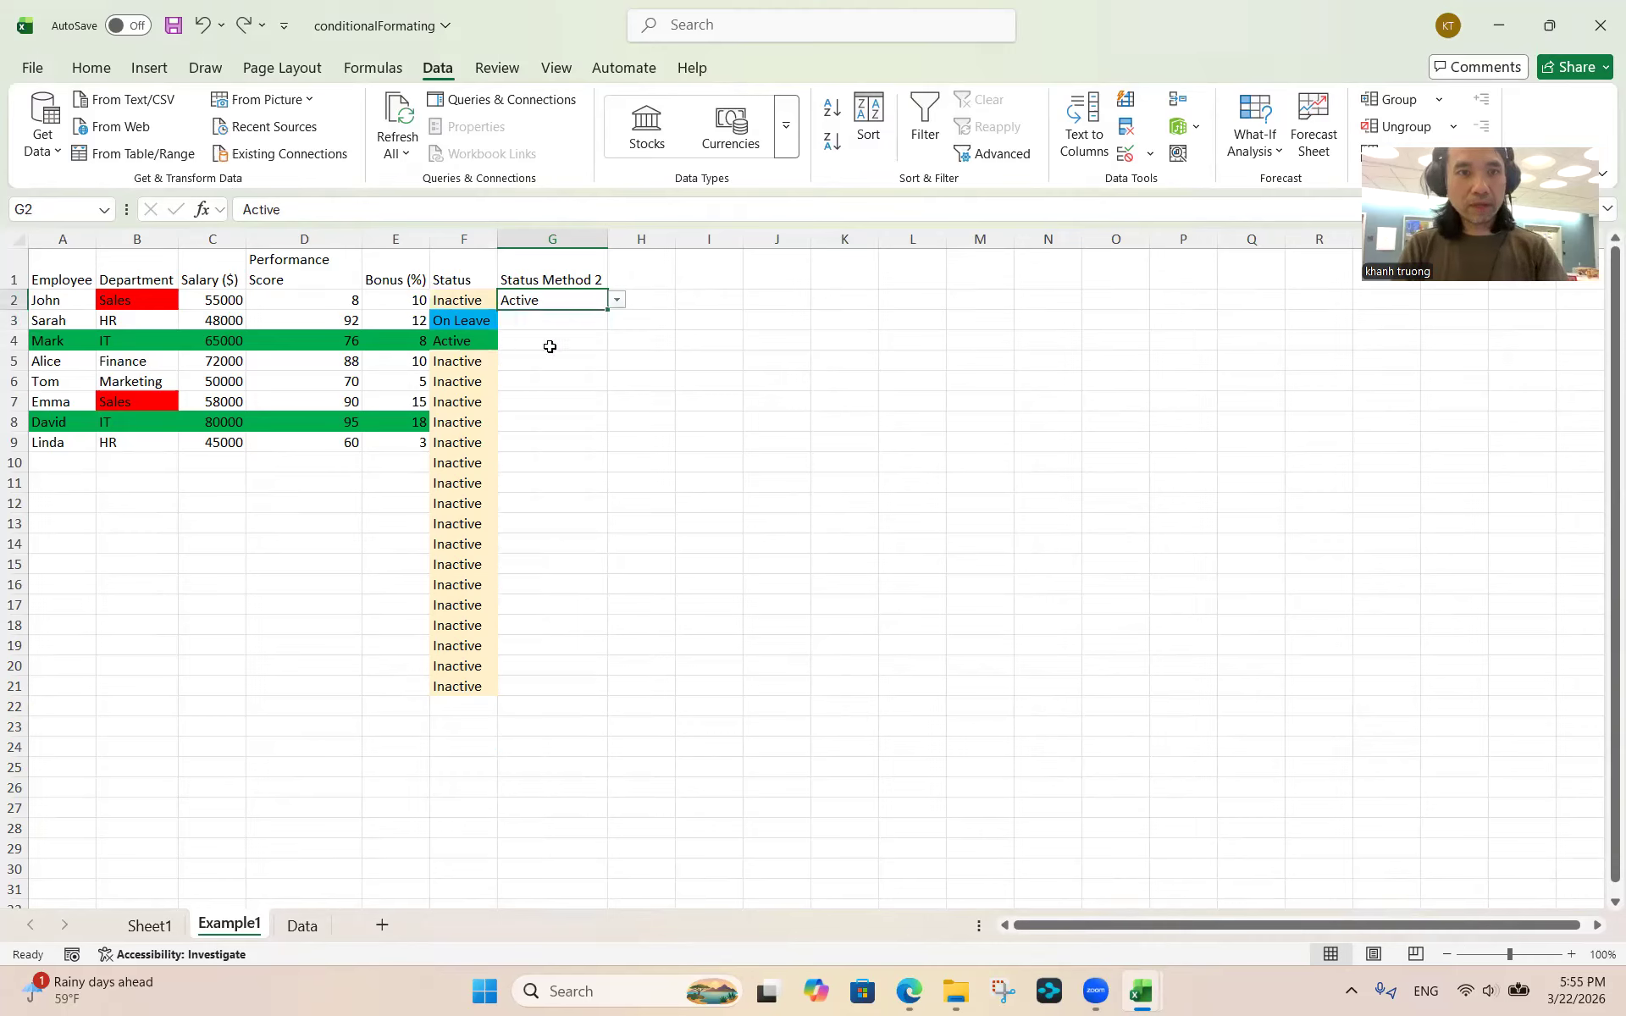
Set G2 to the blank option and fill its dropdown down to G29
left_click(617, 300)
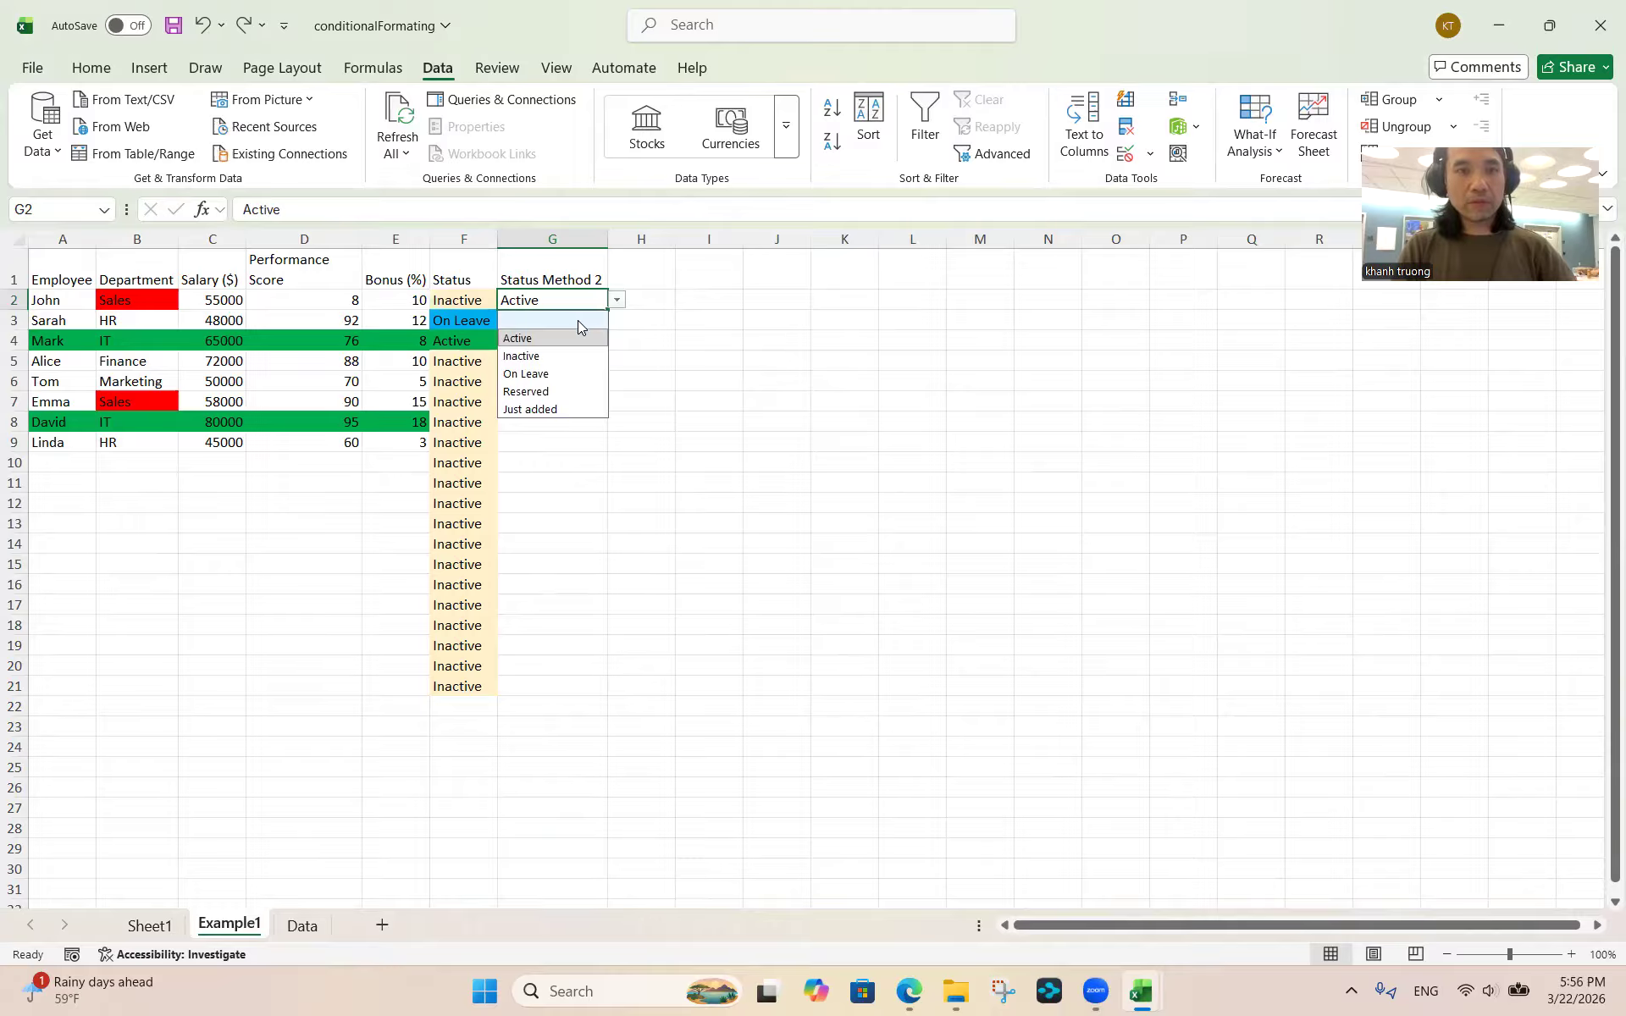
left_click(576, 320)
left_click_drag(607, 309, 608, 858)
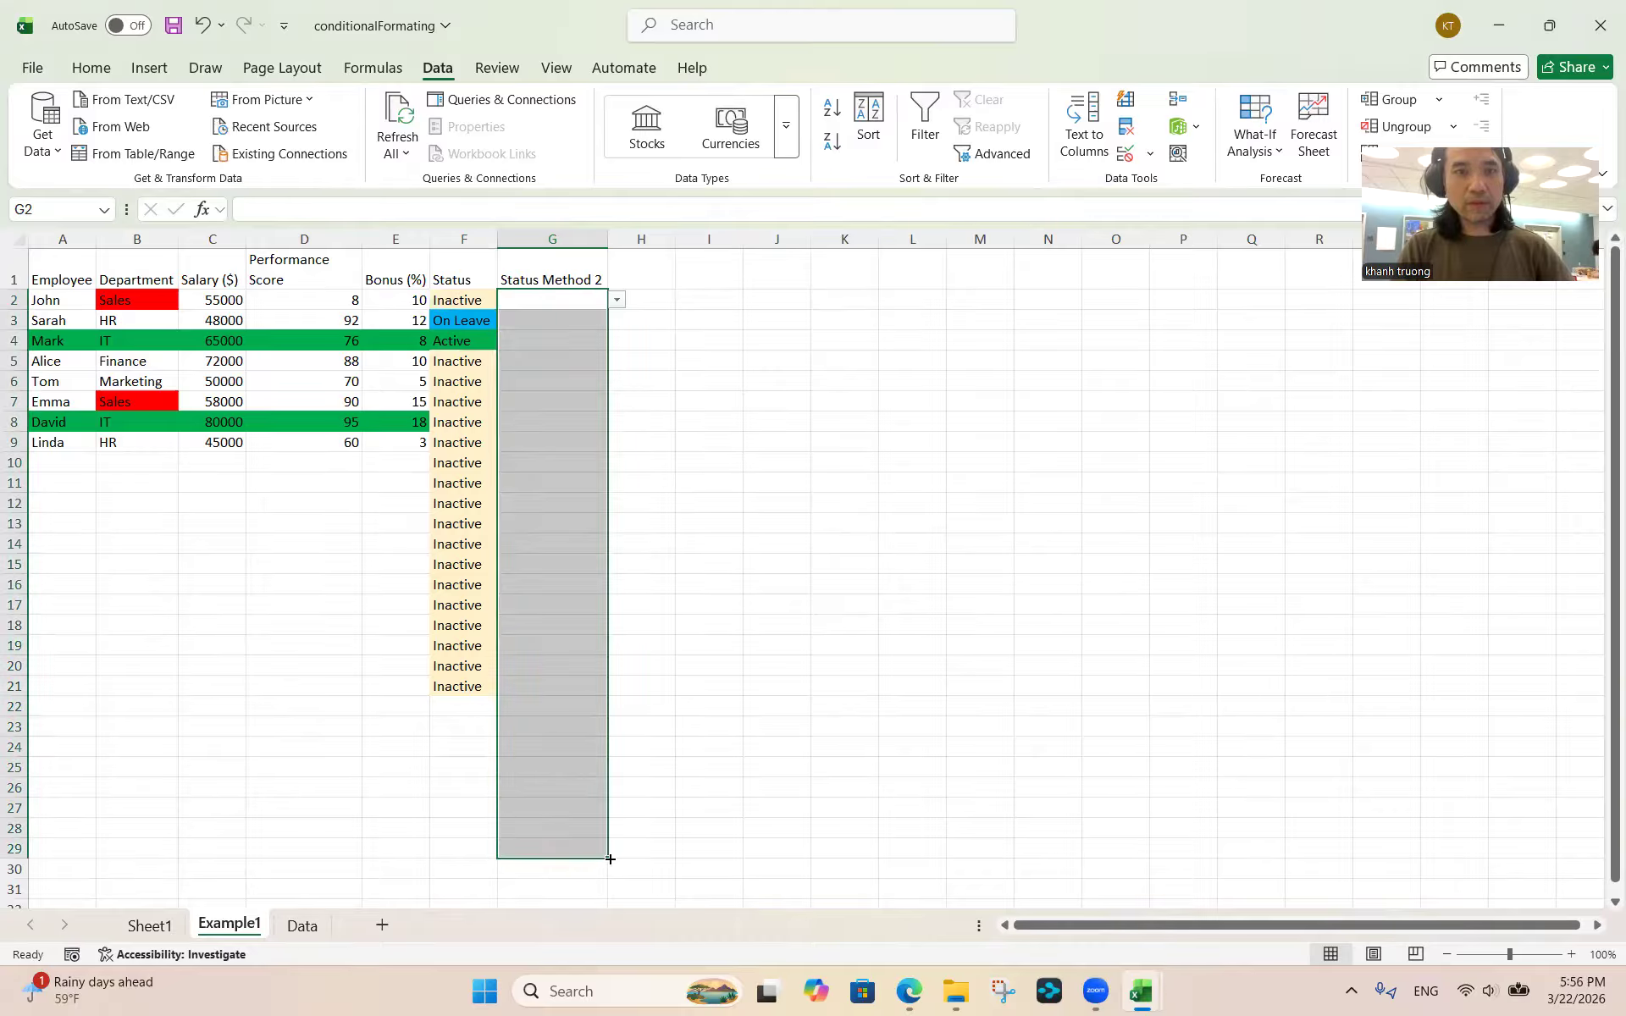
Test the copied dropdowns by setting G2 to On Leave and G3 to Reserved
left_click(586, 295)
left_click(586, 318)
left_click(581, 297)
left_click(617, 301)
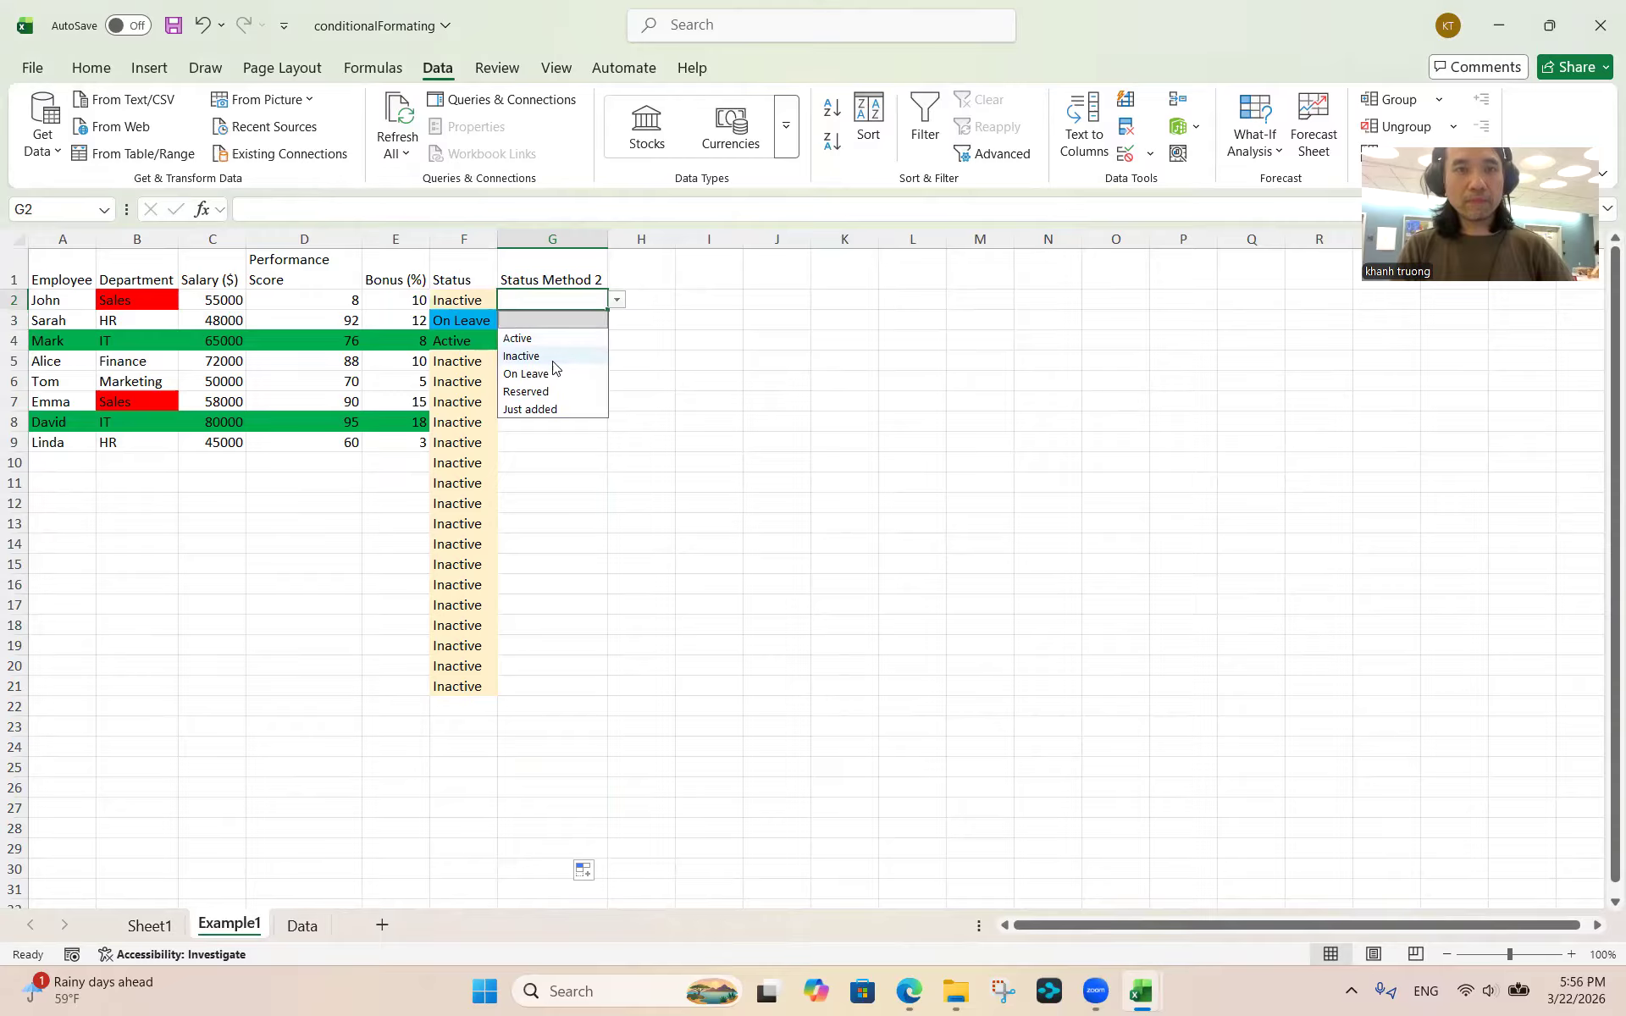
left_click(550, 373)
left_click(548, 321)
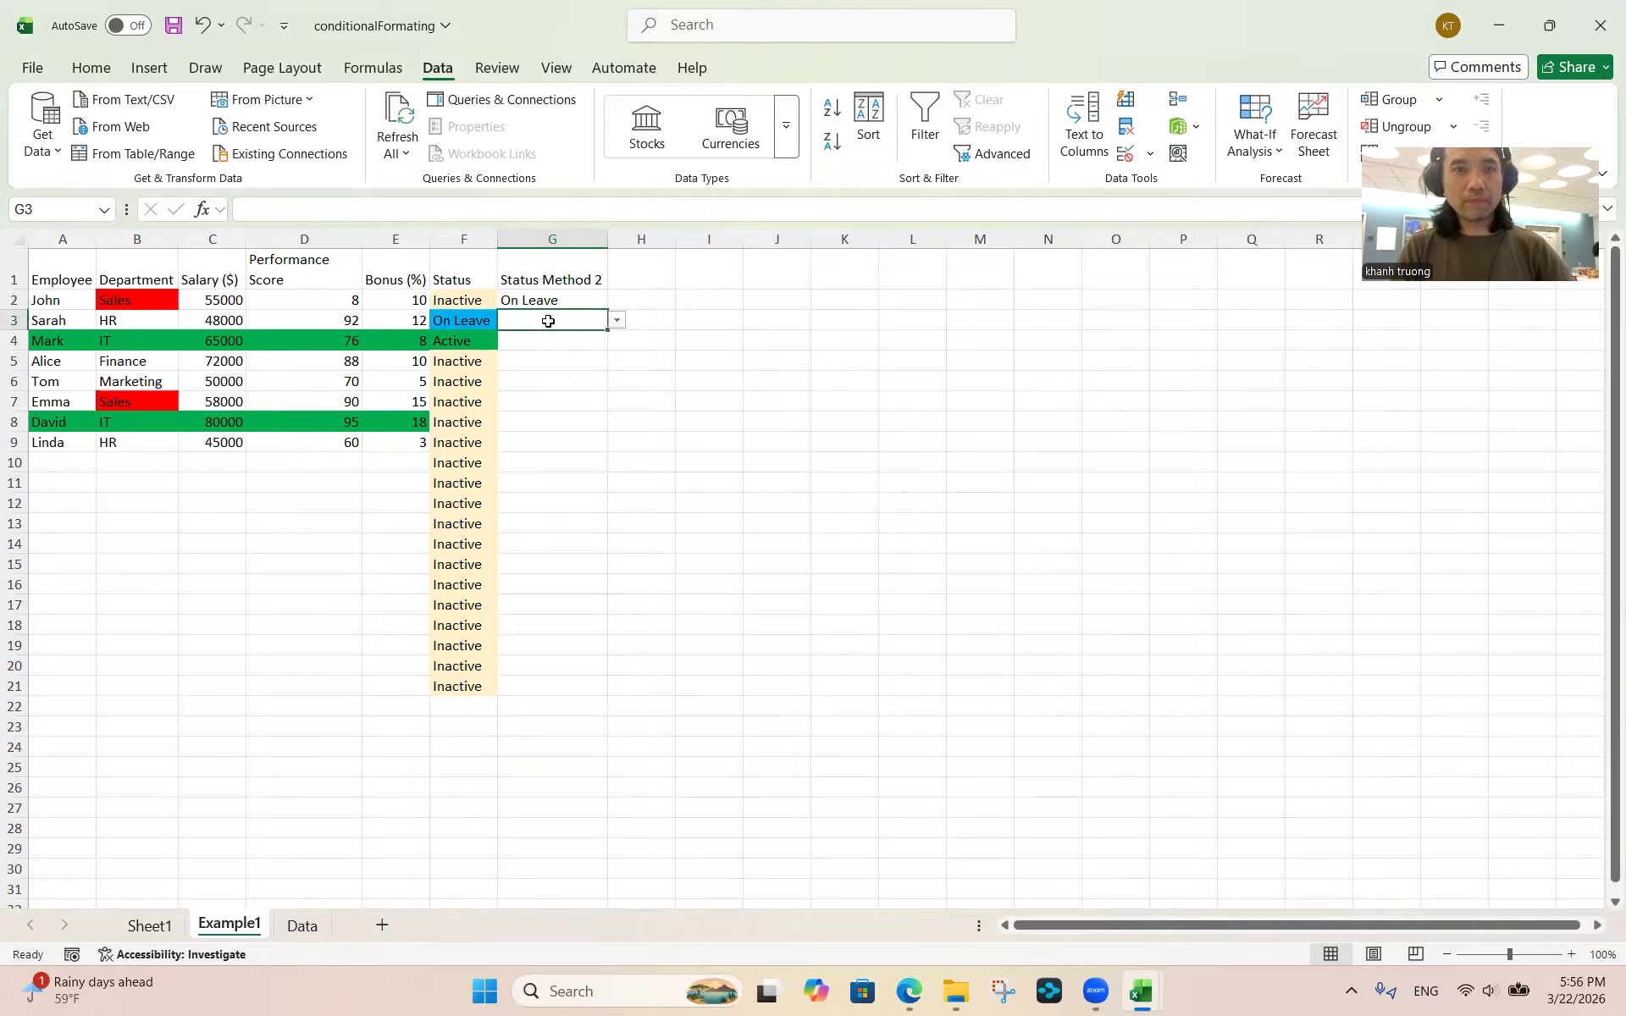
left_click(617, 322)
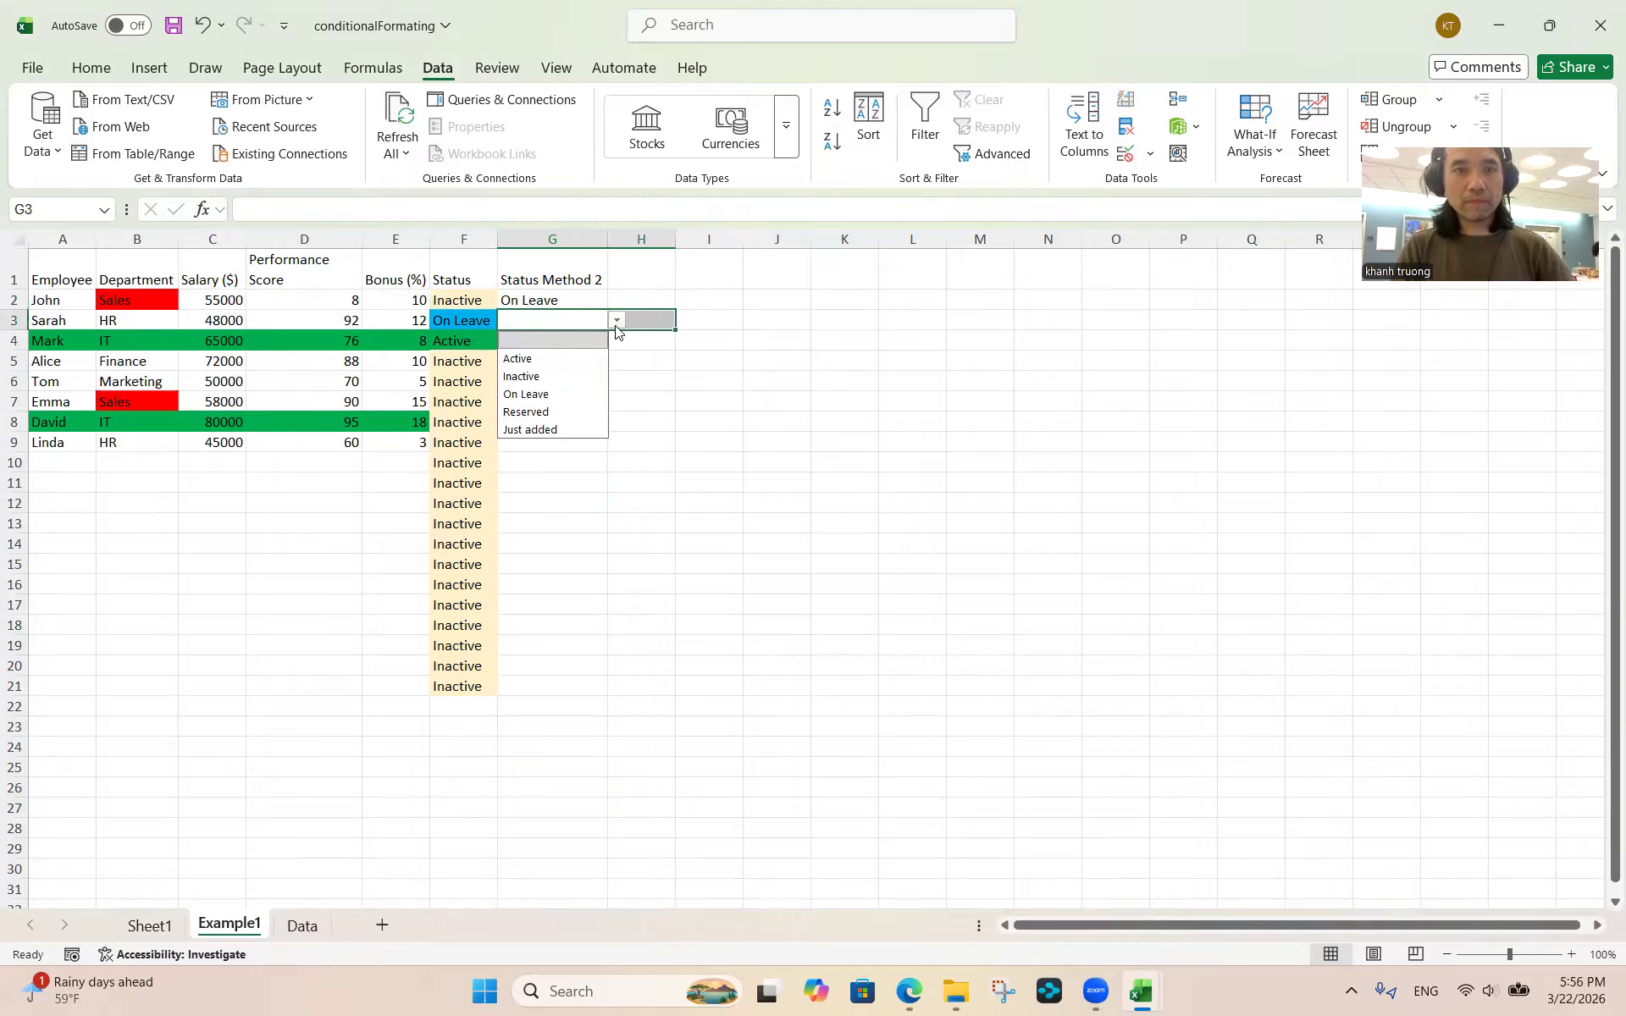
left_click(532, 411)
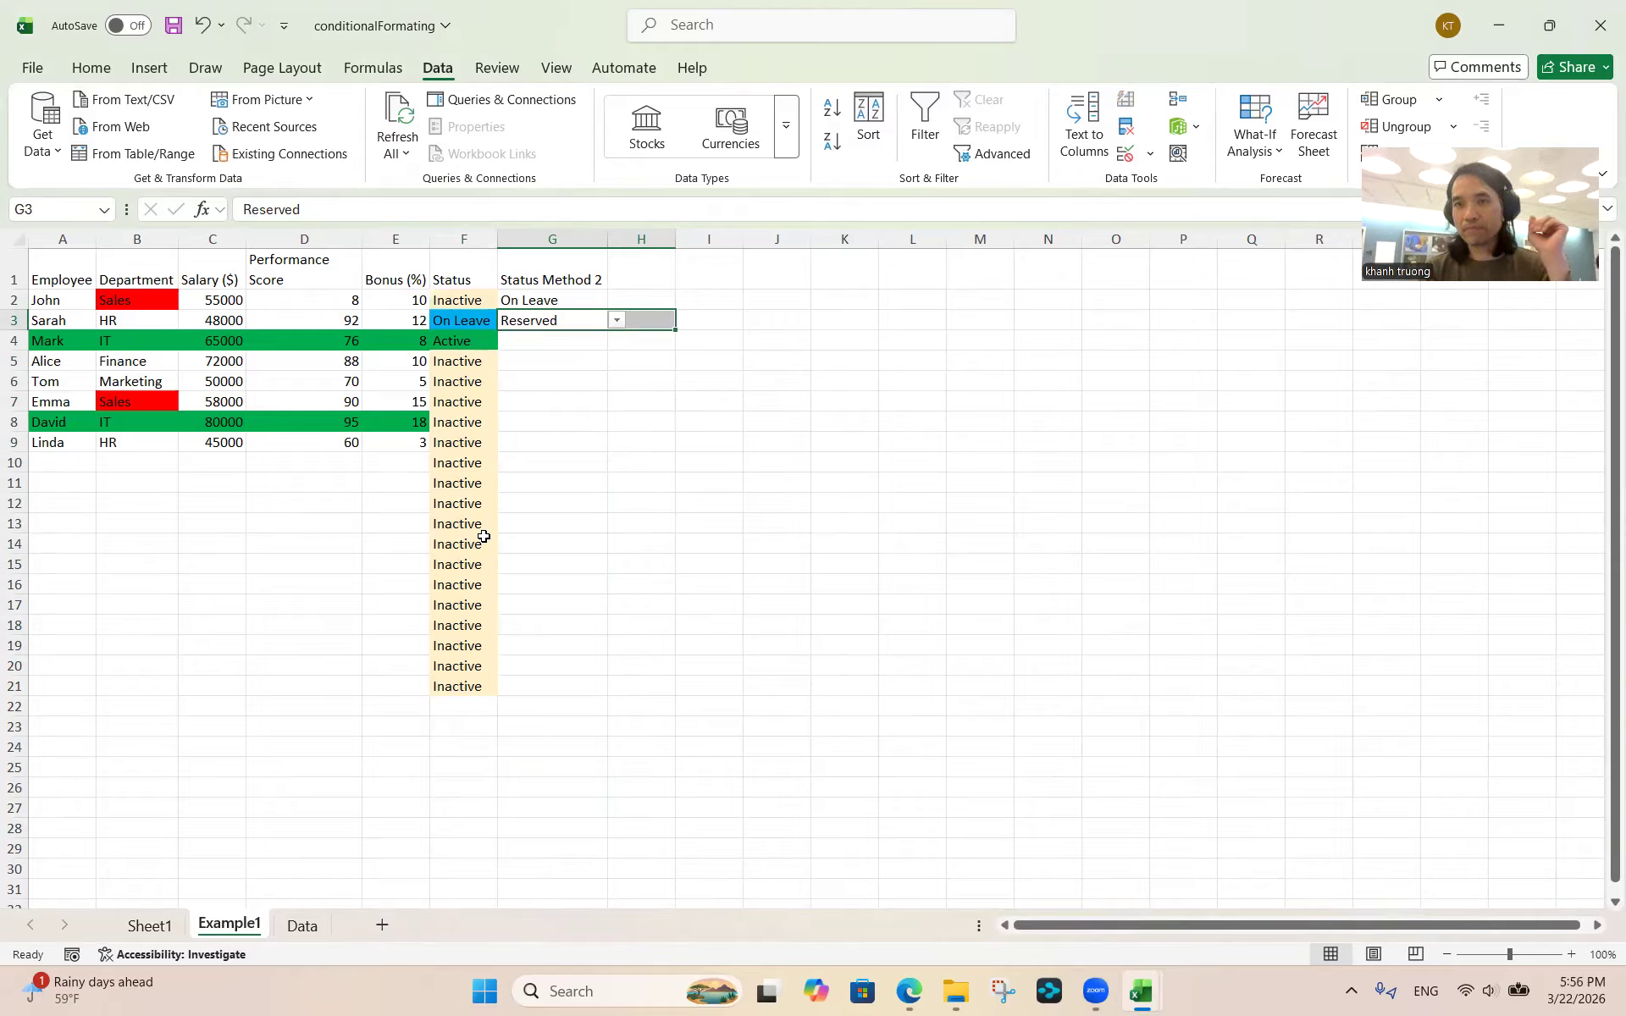
Add the status "Another one" in B10 of the Data sheet, below Just added
left_click(301, 925)
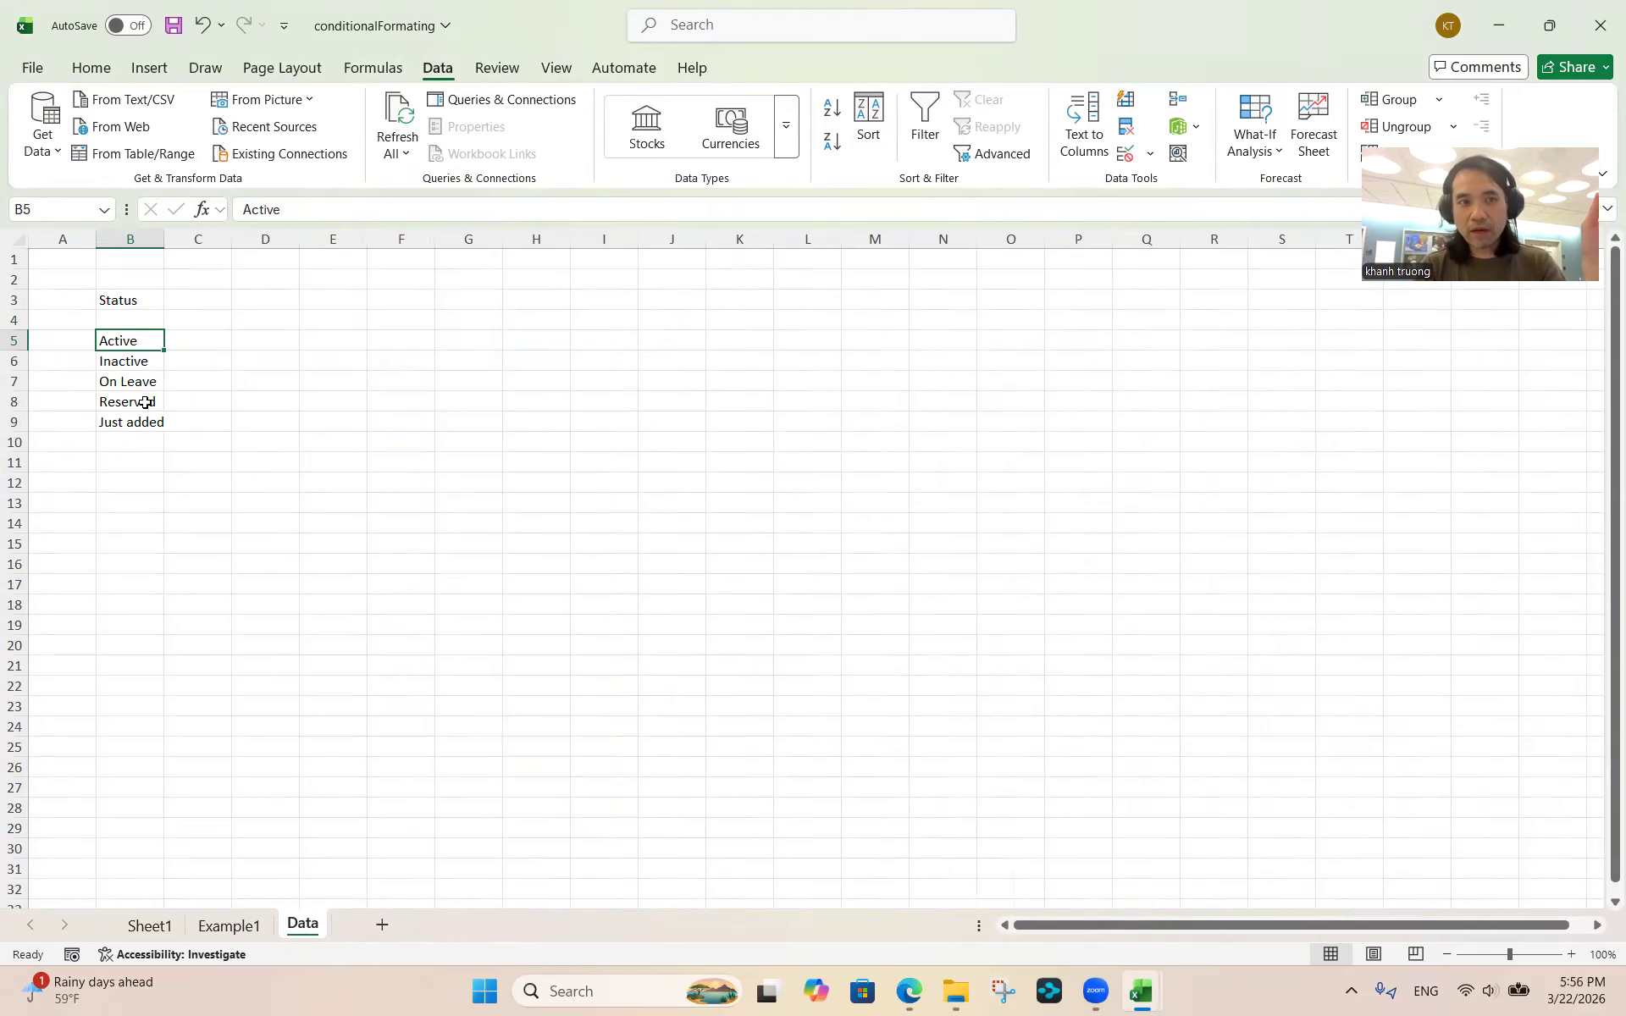
left_click(133, 439)
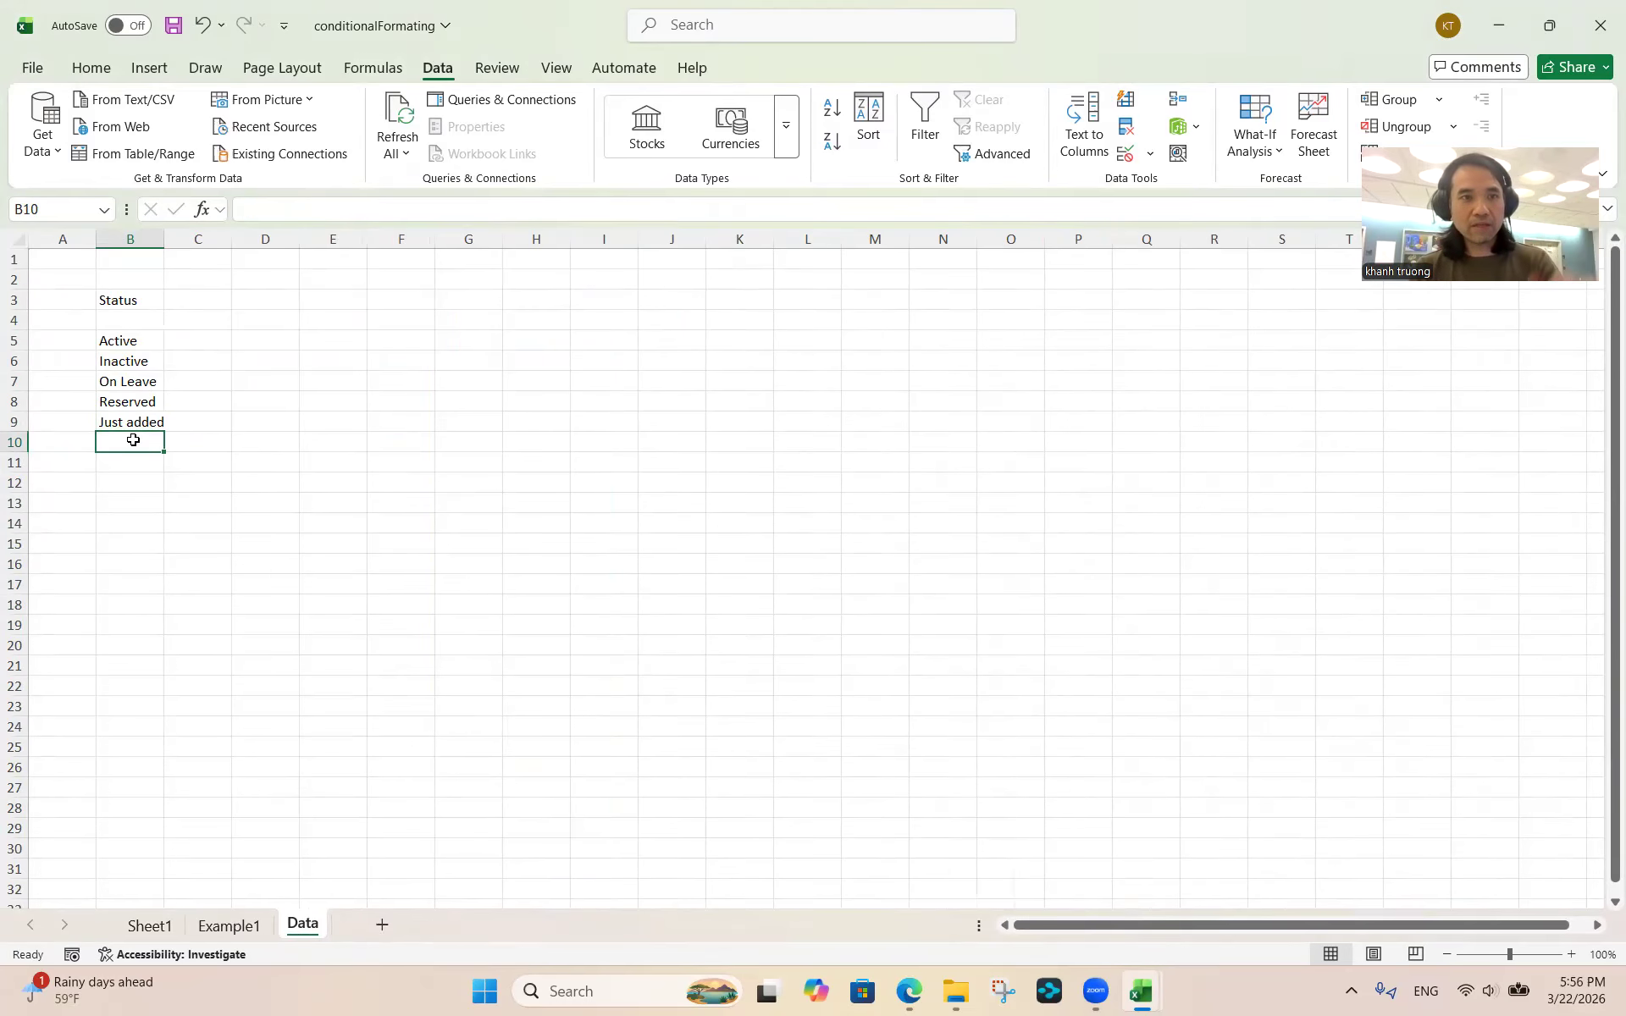
type("Just add")
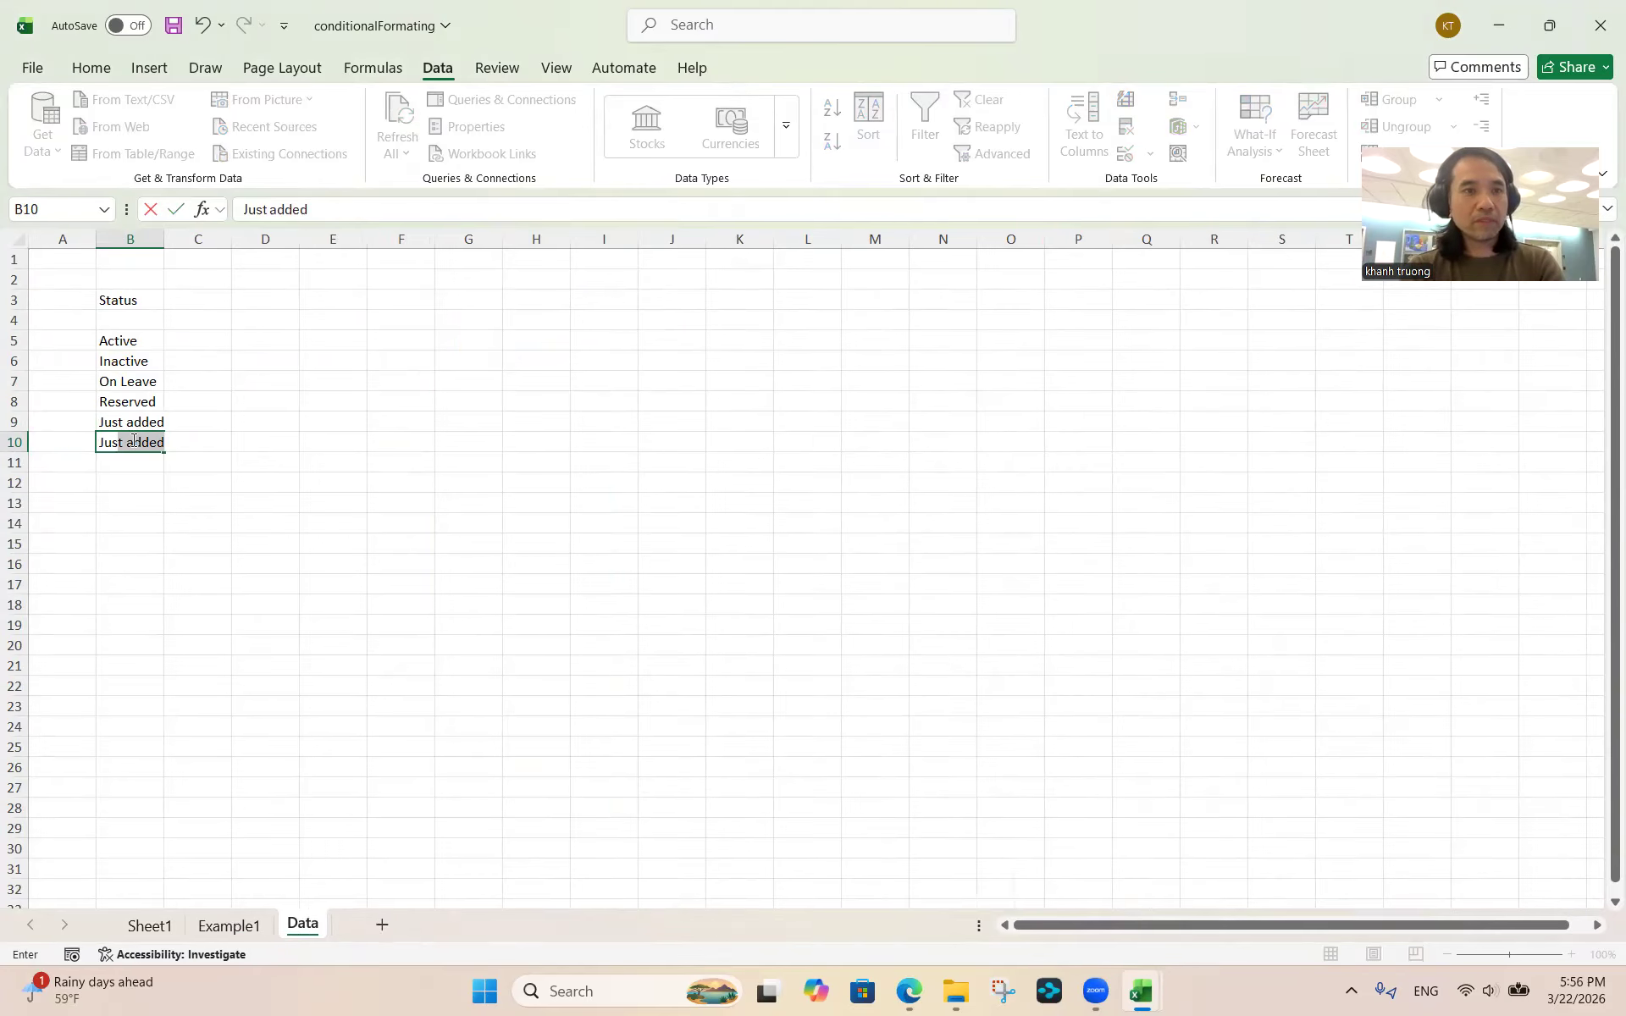
type("ed")
key("BackSpace")
key("BackSpace")
key("BackSpace")
key("BackSpace")
key("BackSpace")
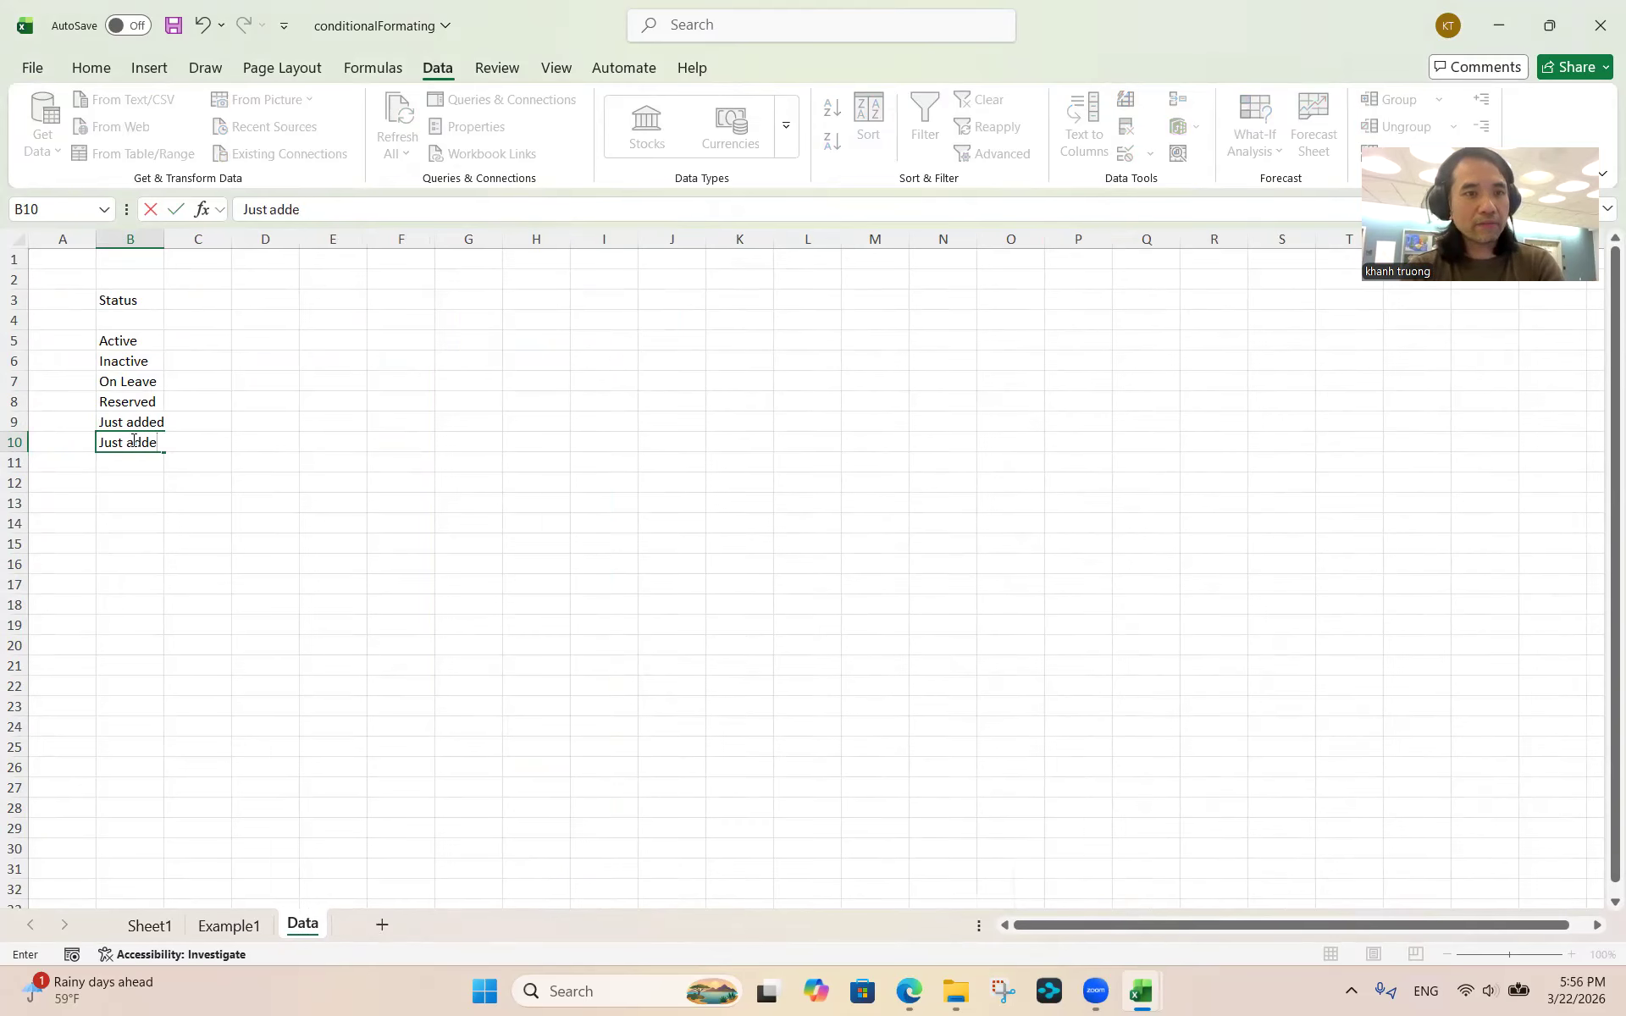
key("BackSpace")
key("BackSpace")
key("BackSpace")
key("BackSpace")
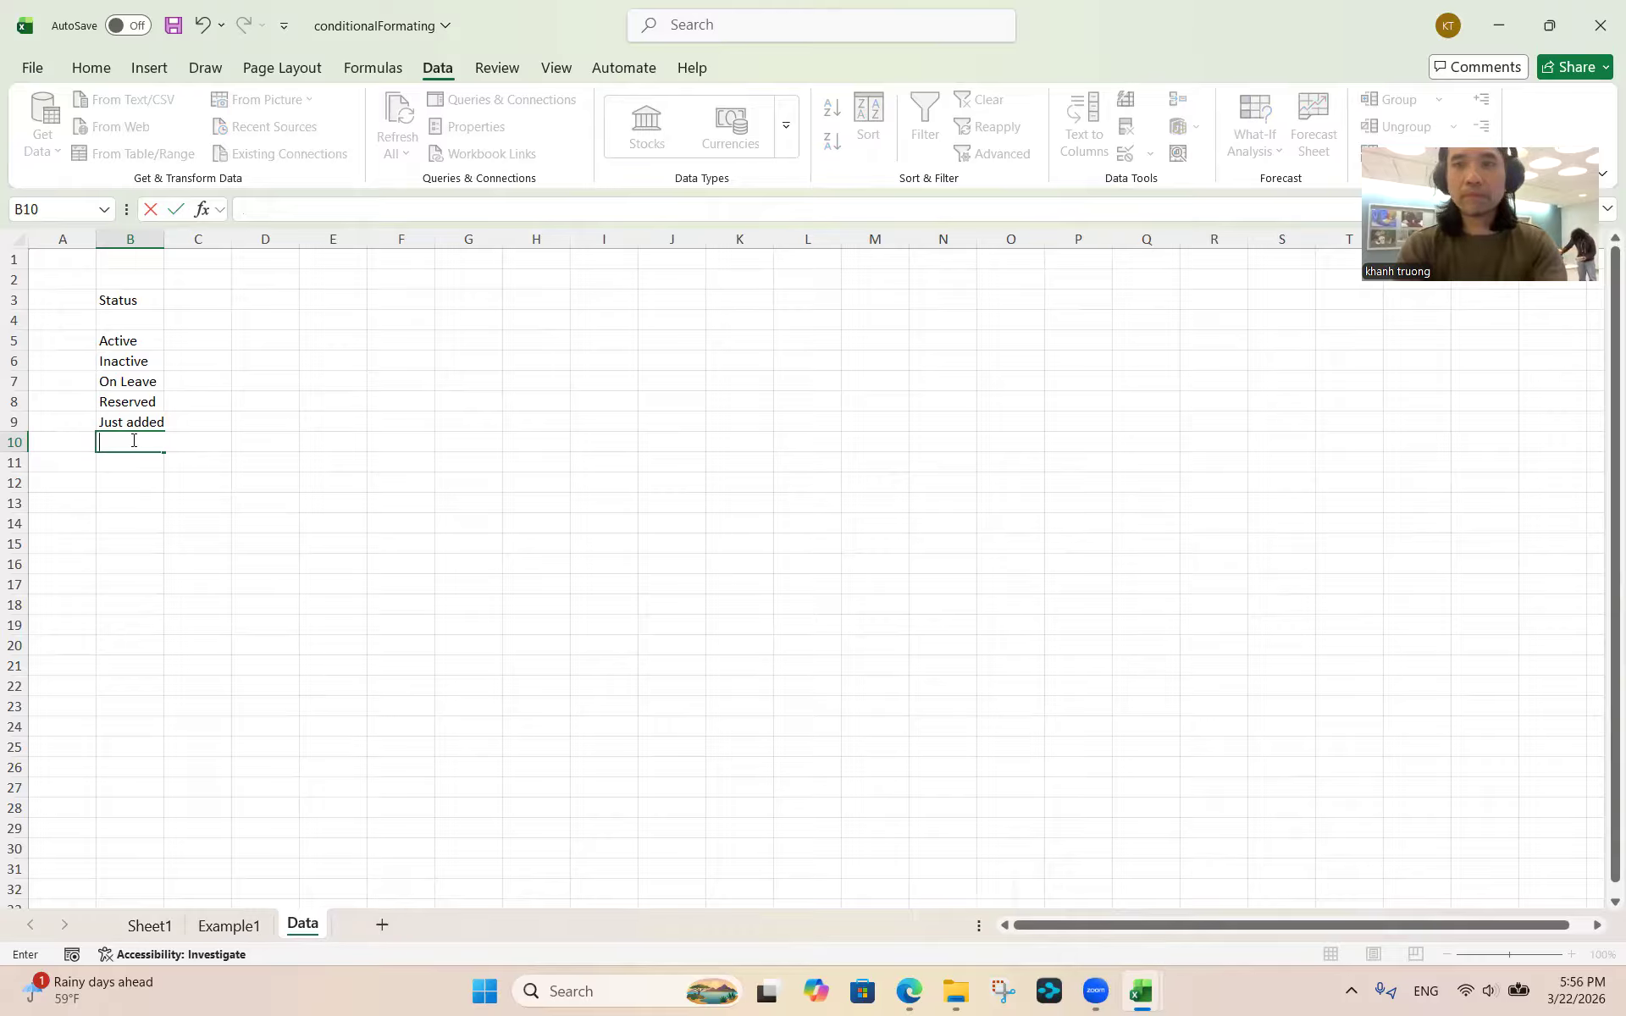
type("Ano")
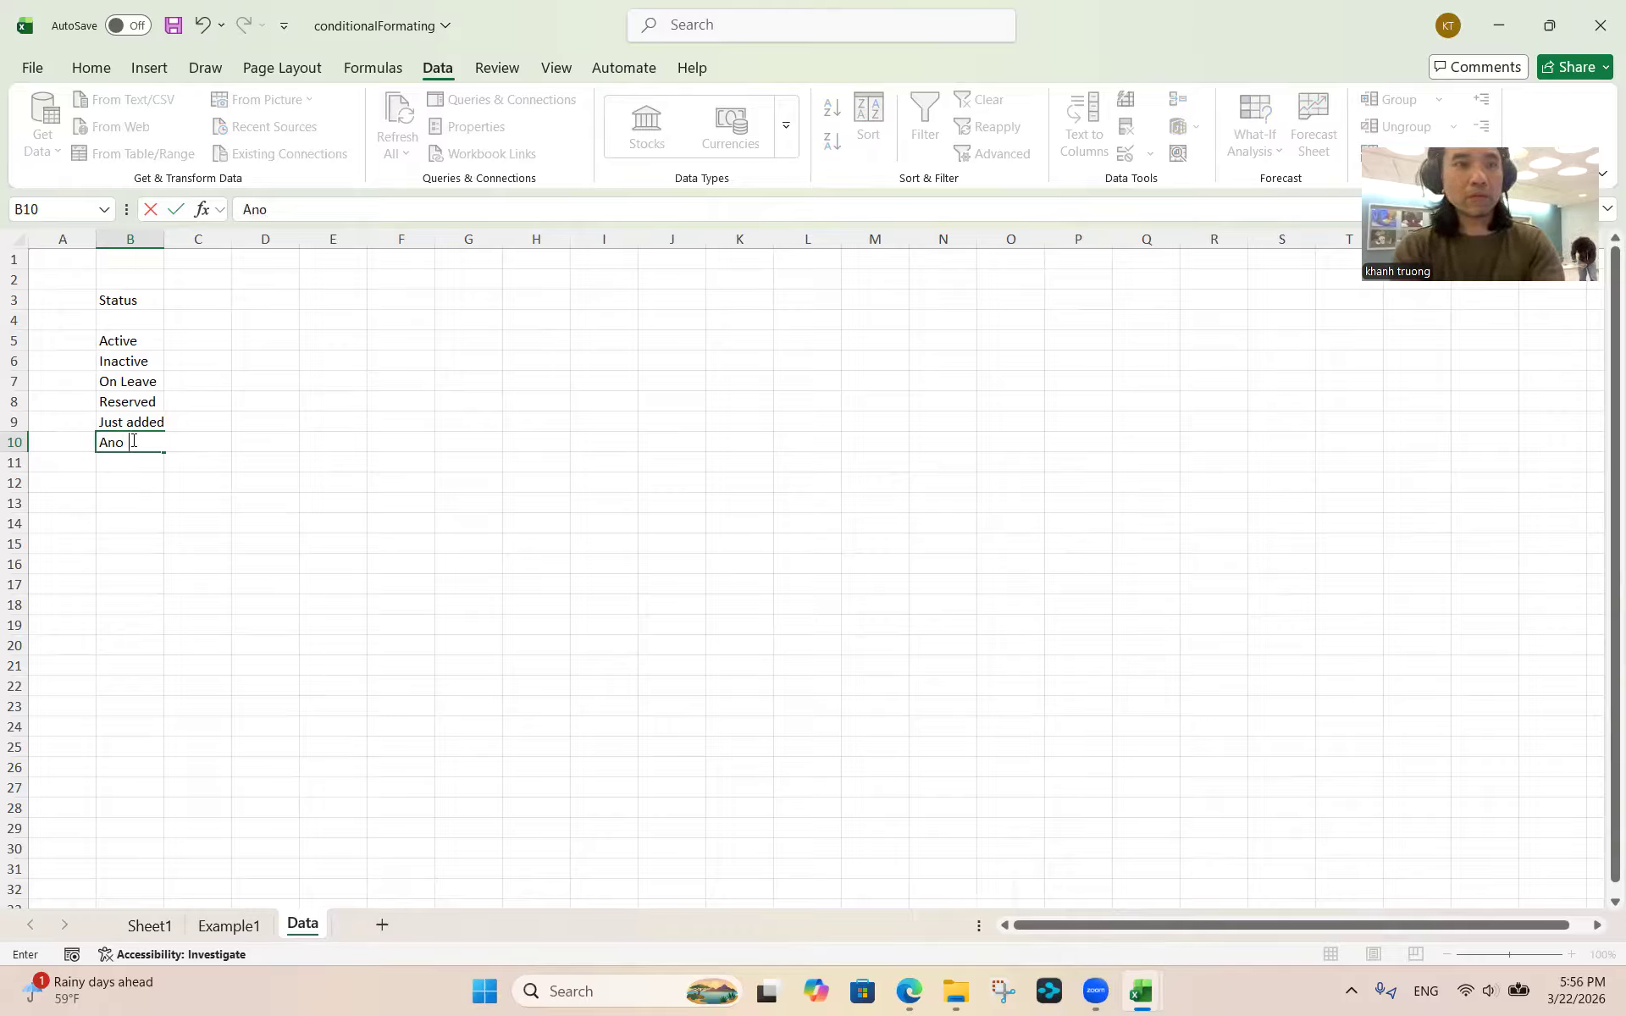
type("ther one")
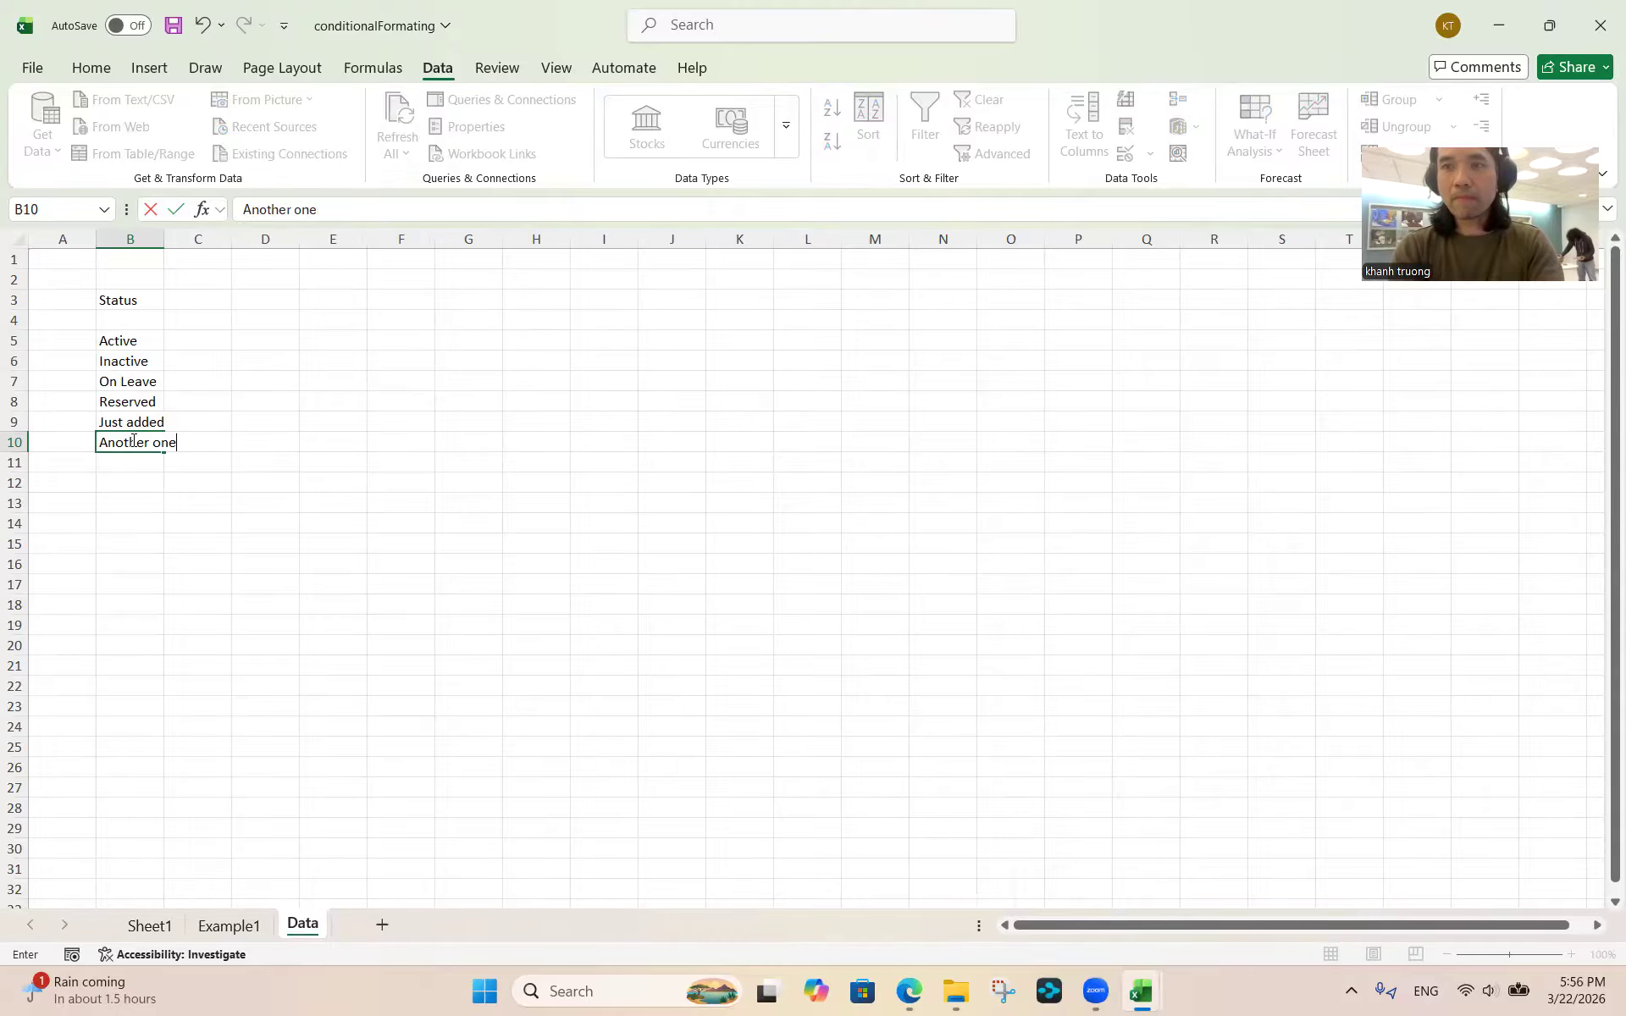
key("Return")
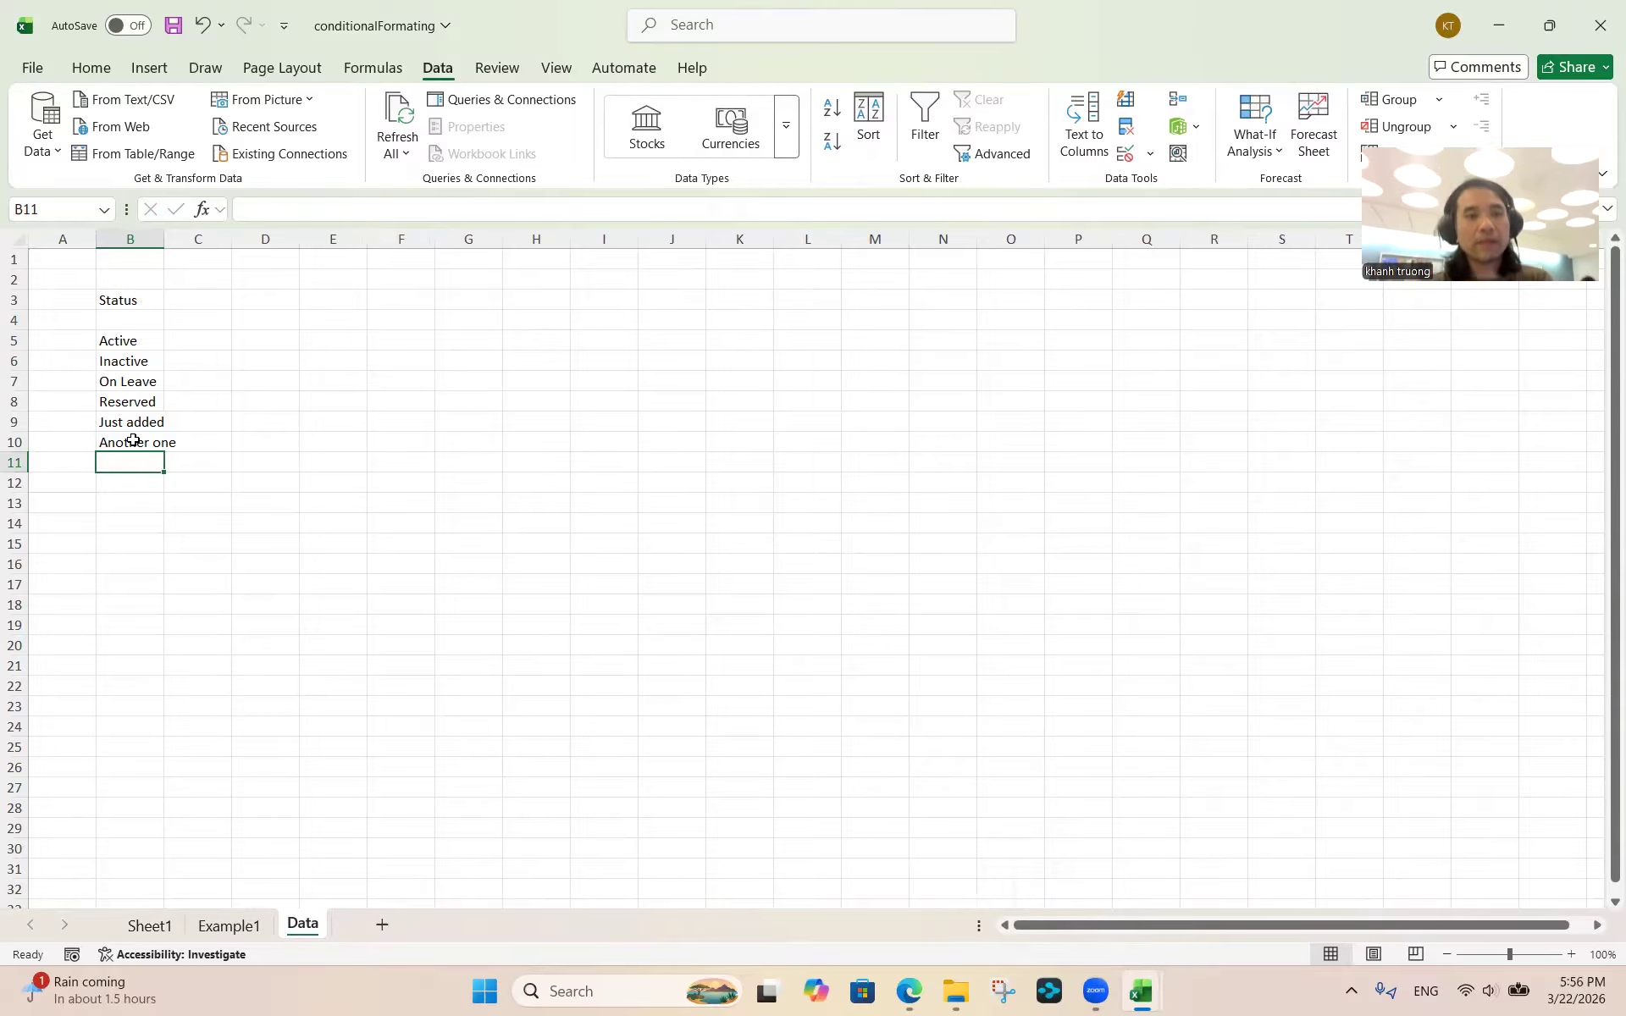
Test the extended list on the Example1 sheet by setting the Status Method 2 dropdown in G3 to Another one
left_click(235, 927)
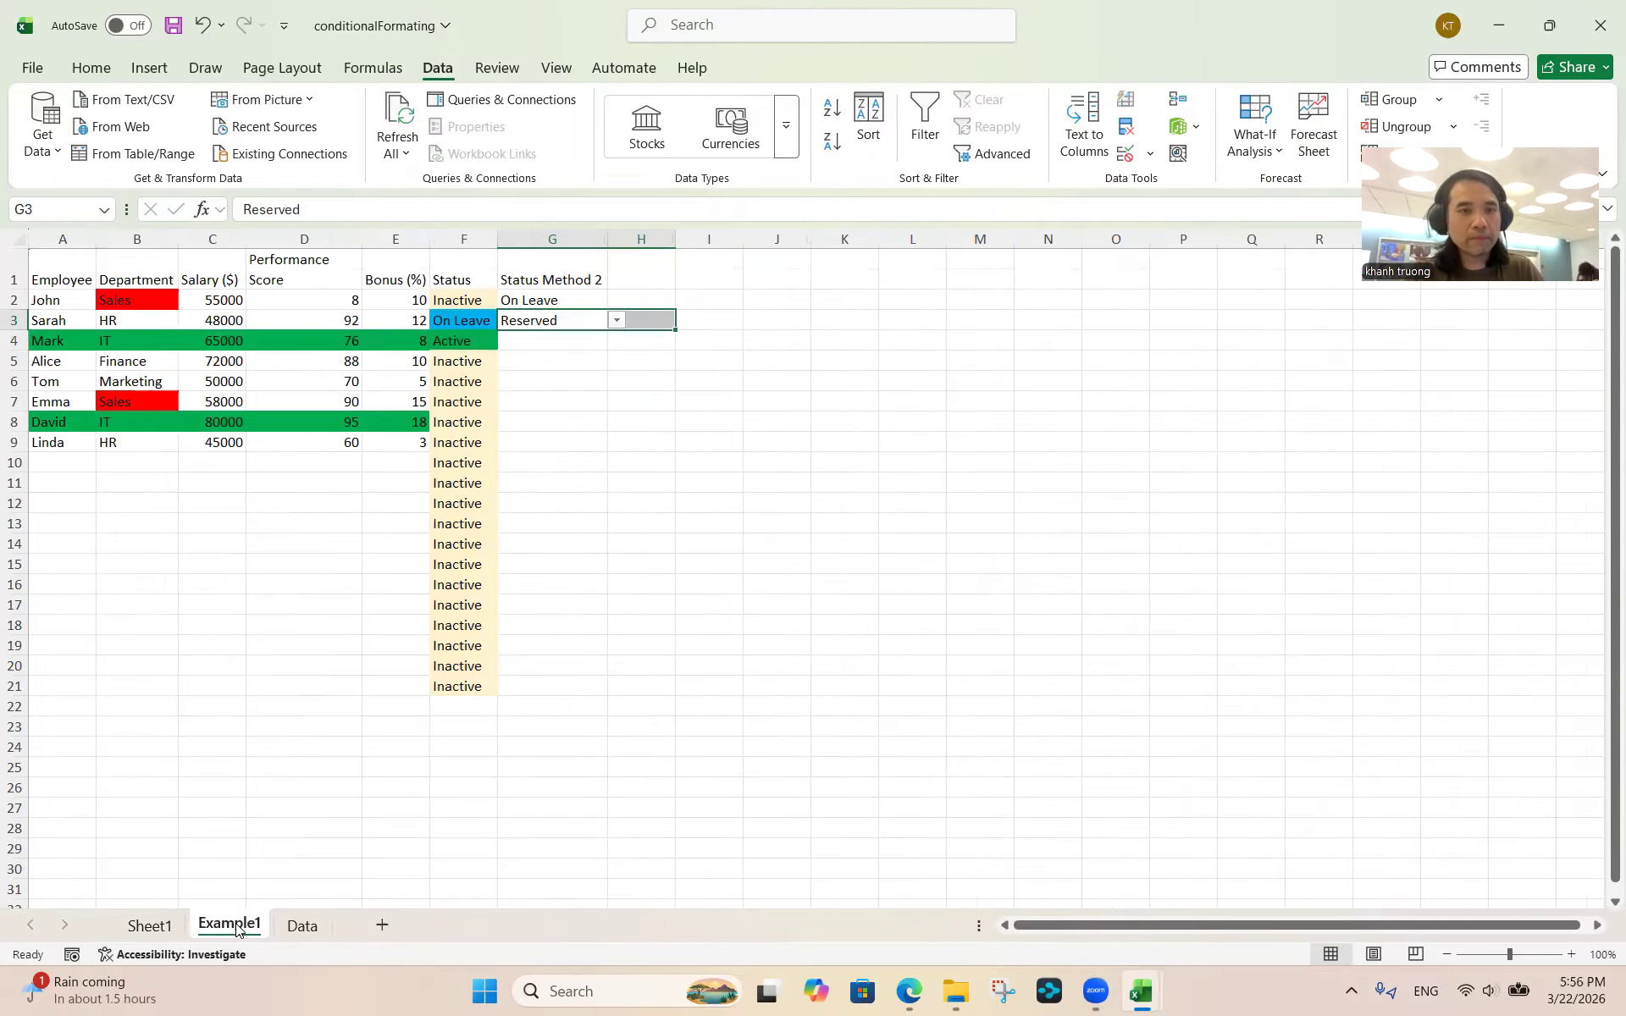
left_click(617, 322)
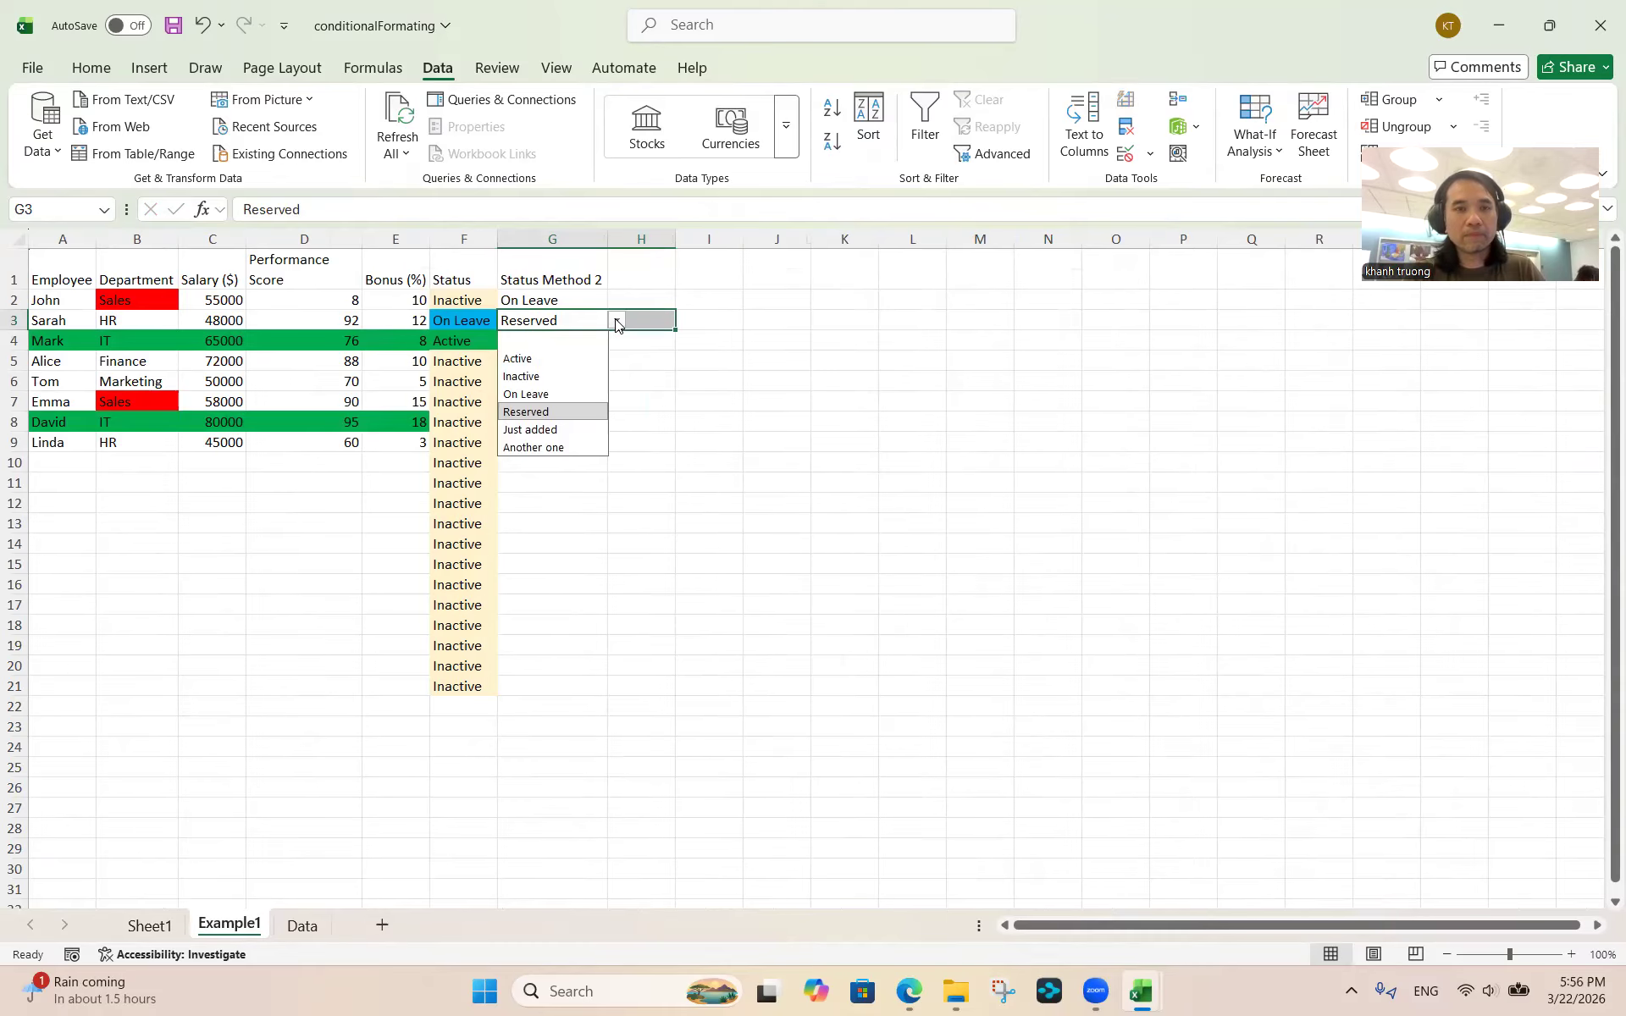
left_click(557, 448)
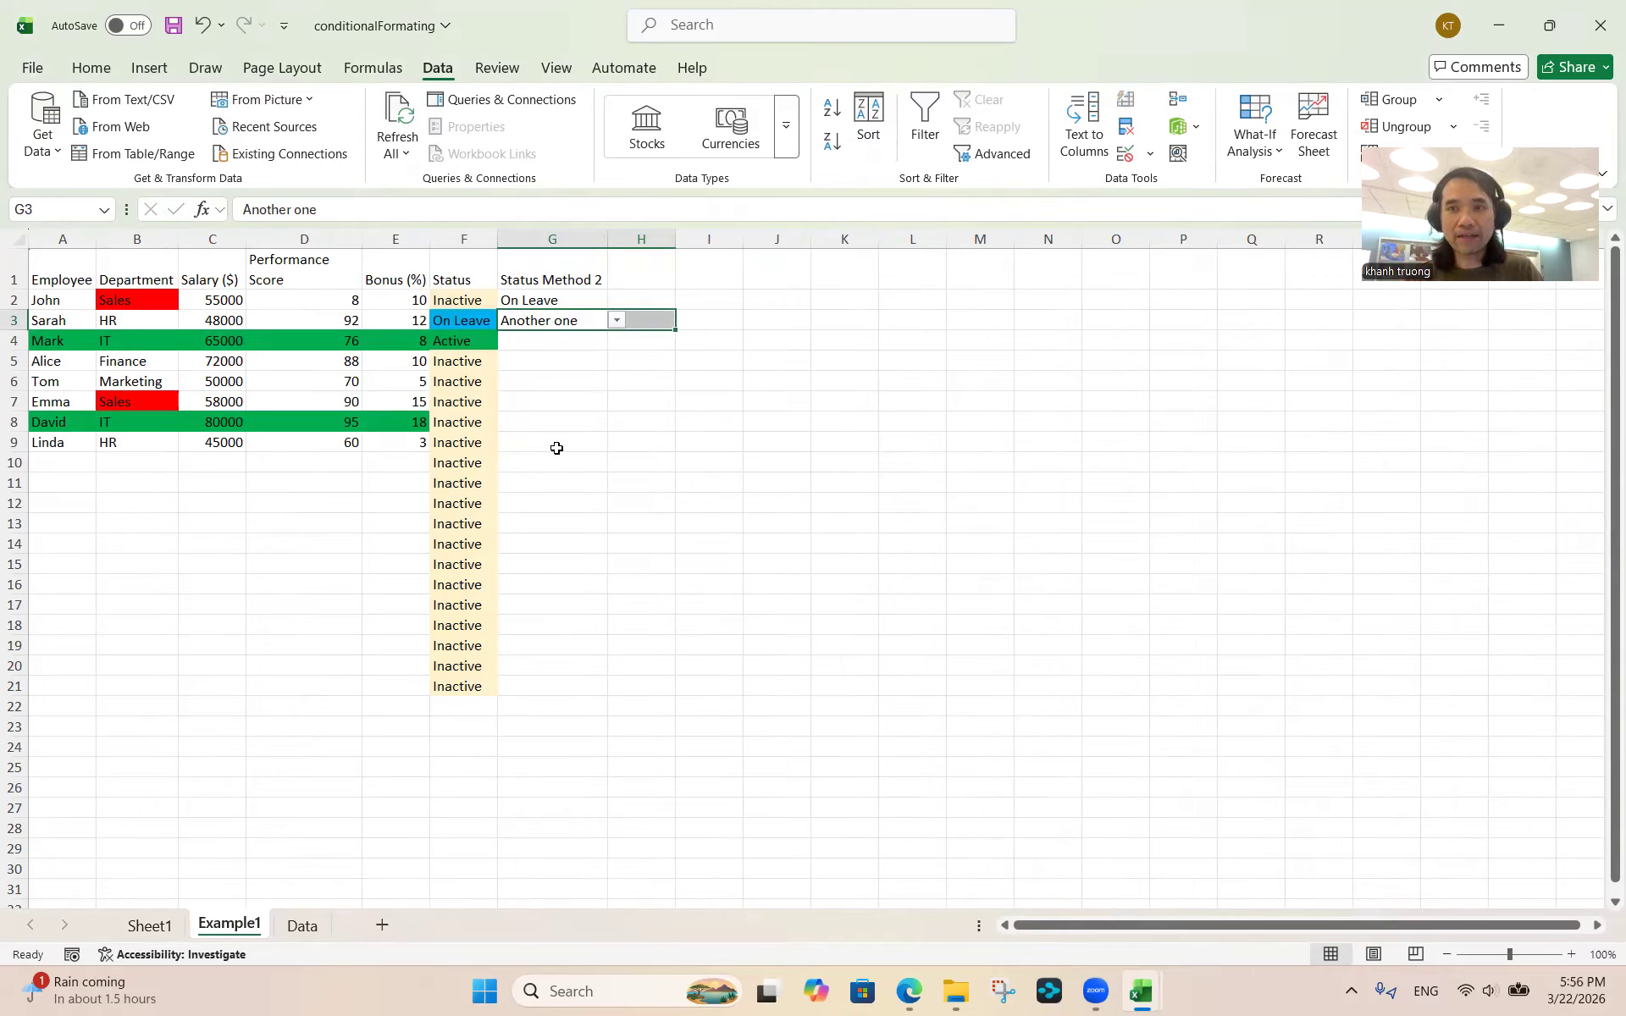
left_click(563, 355)
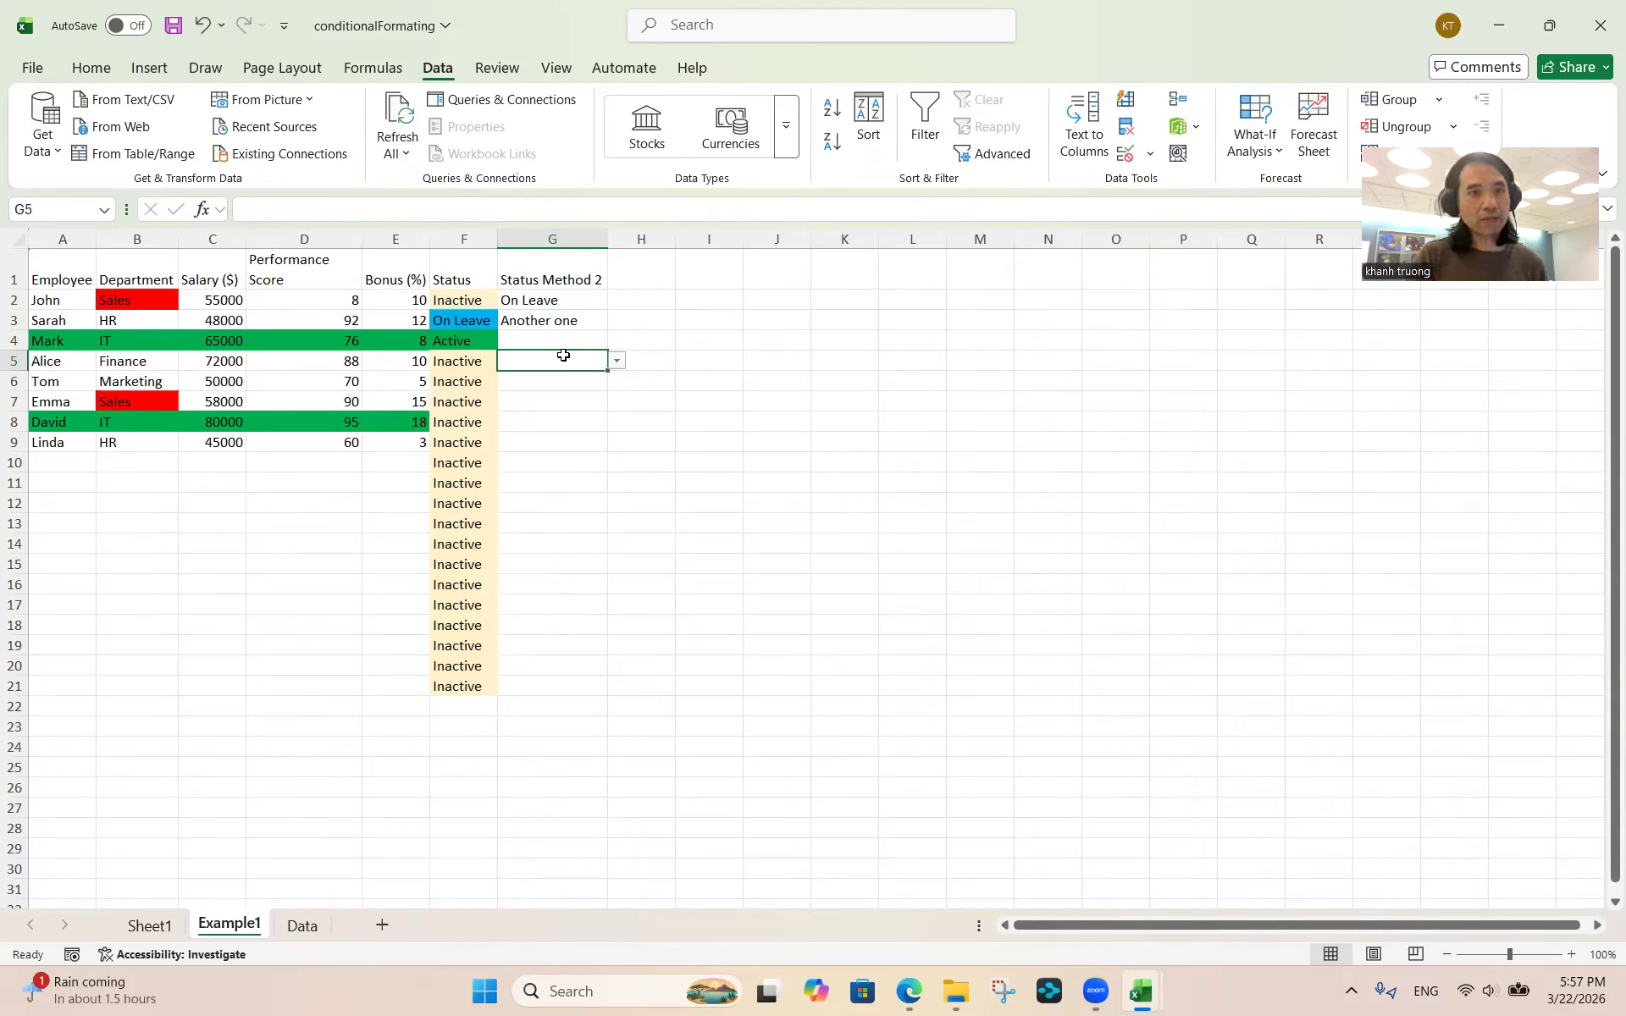
left_click(570, 299)
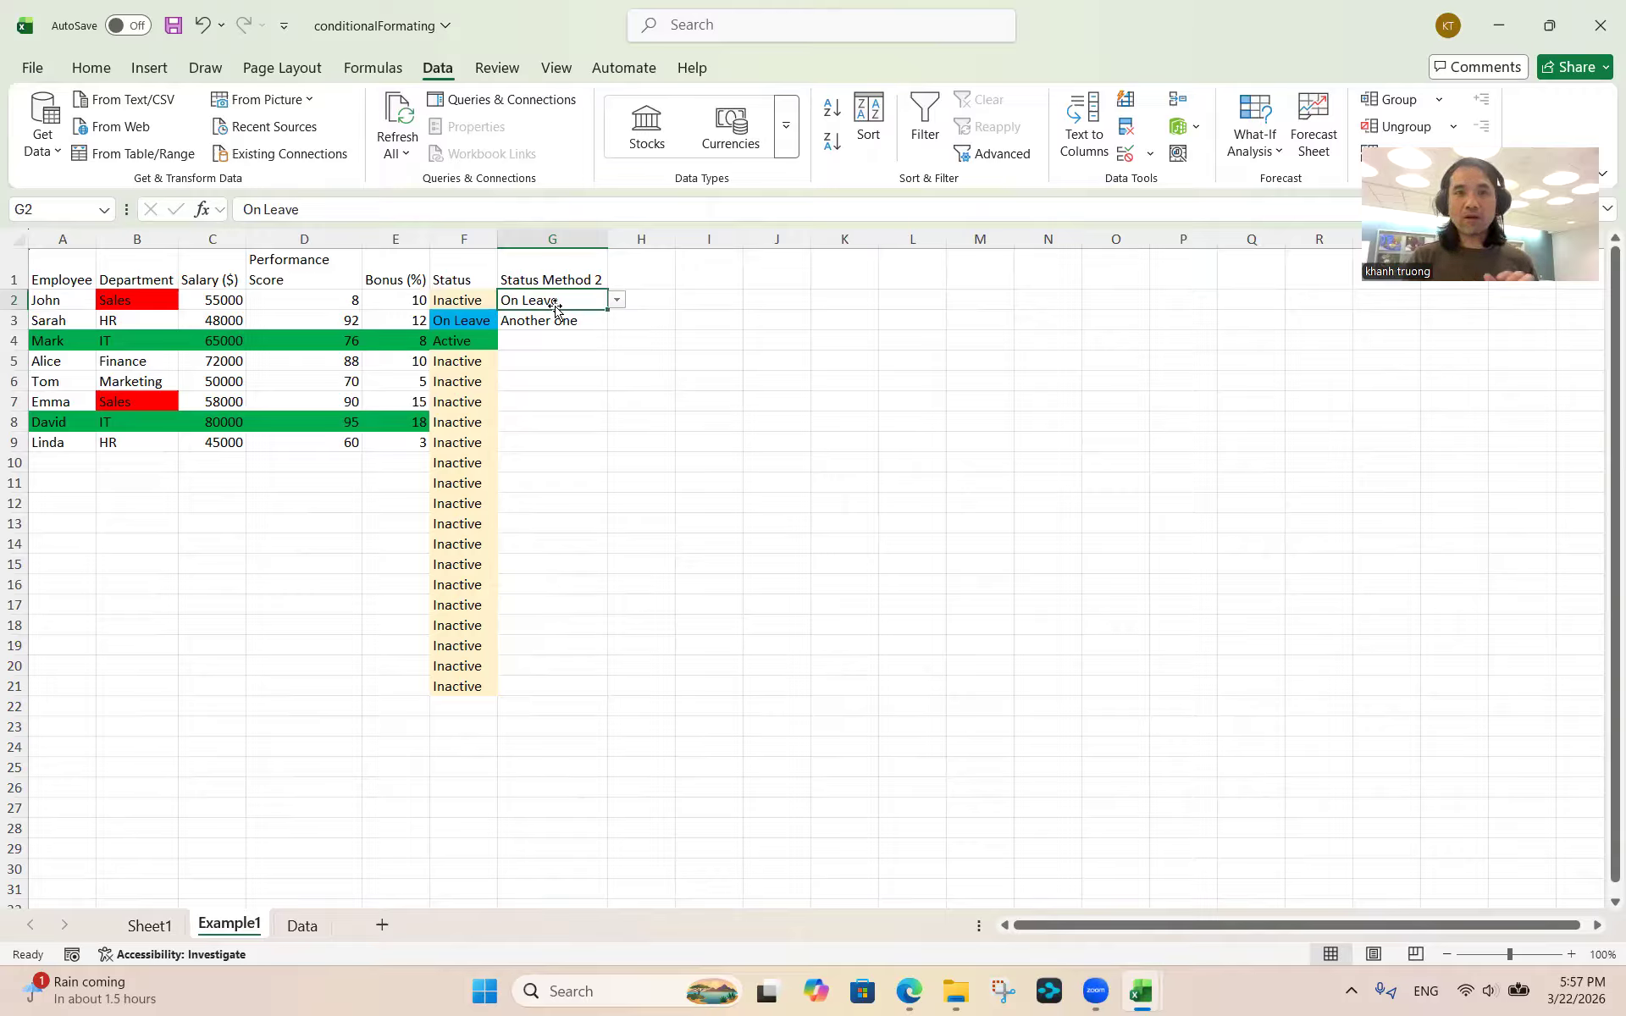
Set the Status dropdown in F6 to Active
left_click(465, 376)
left_click(507, 382)
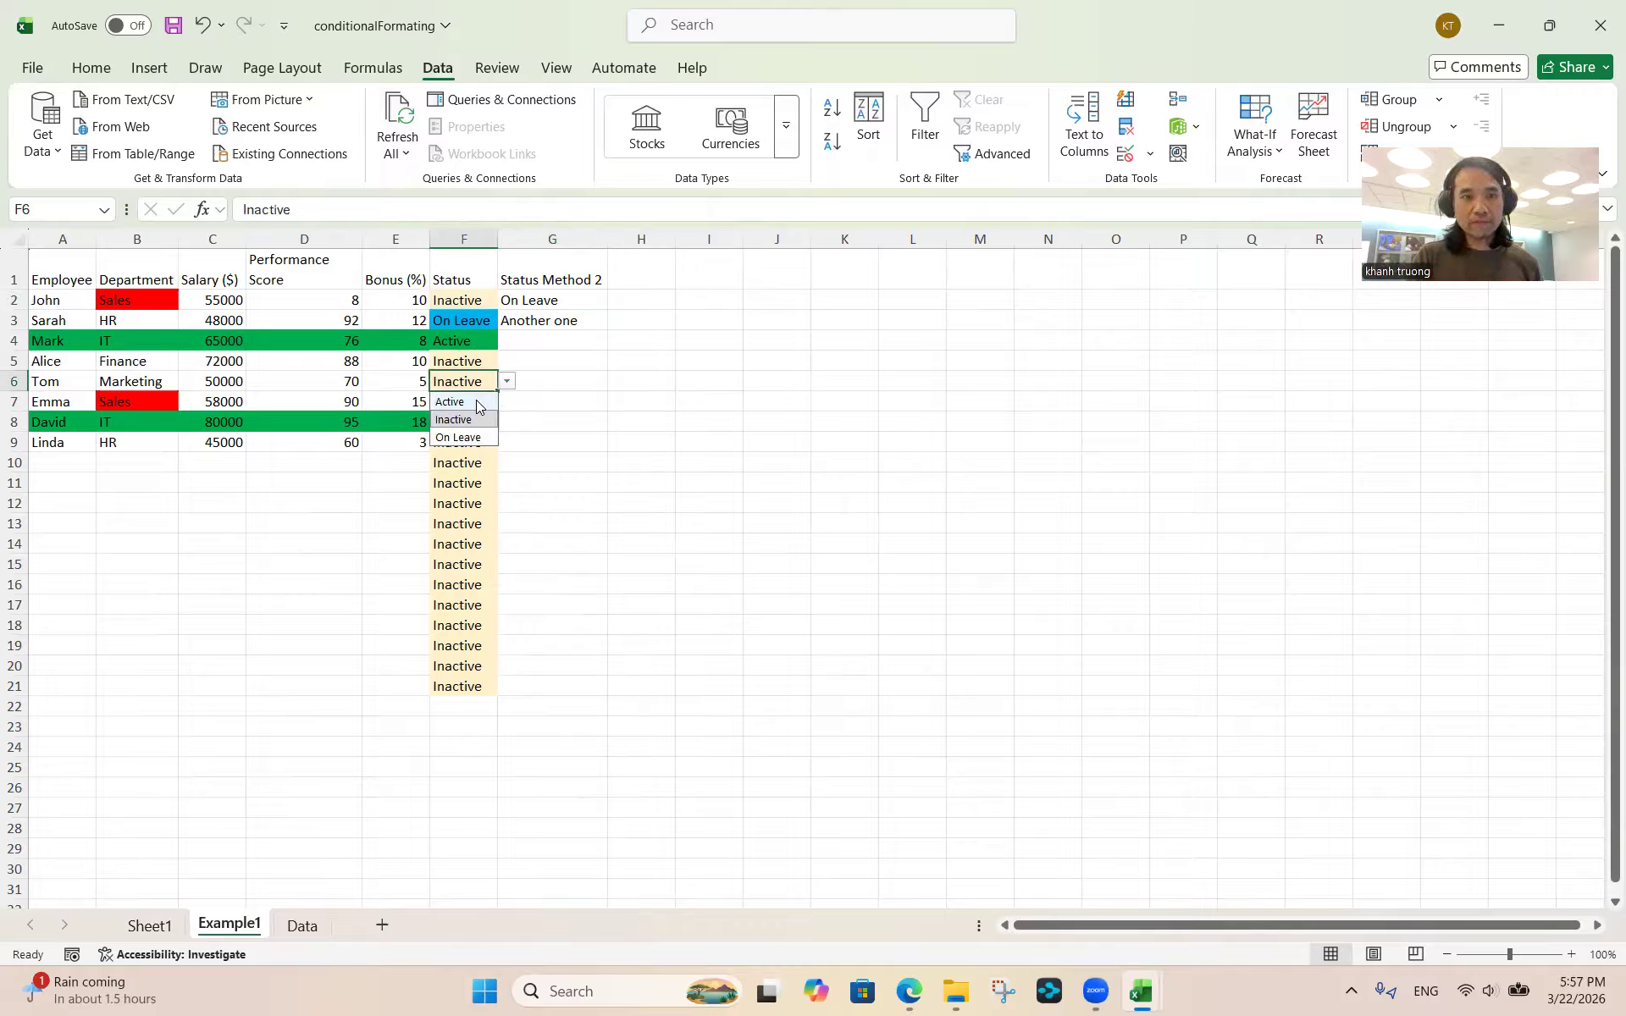
left_click(476, 401)
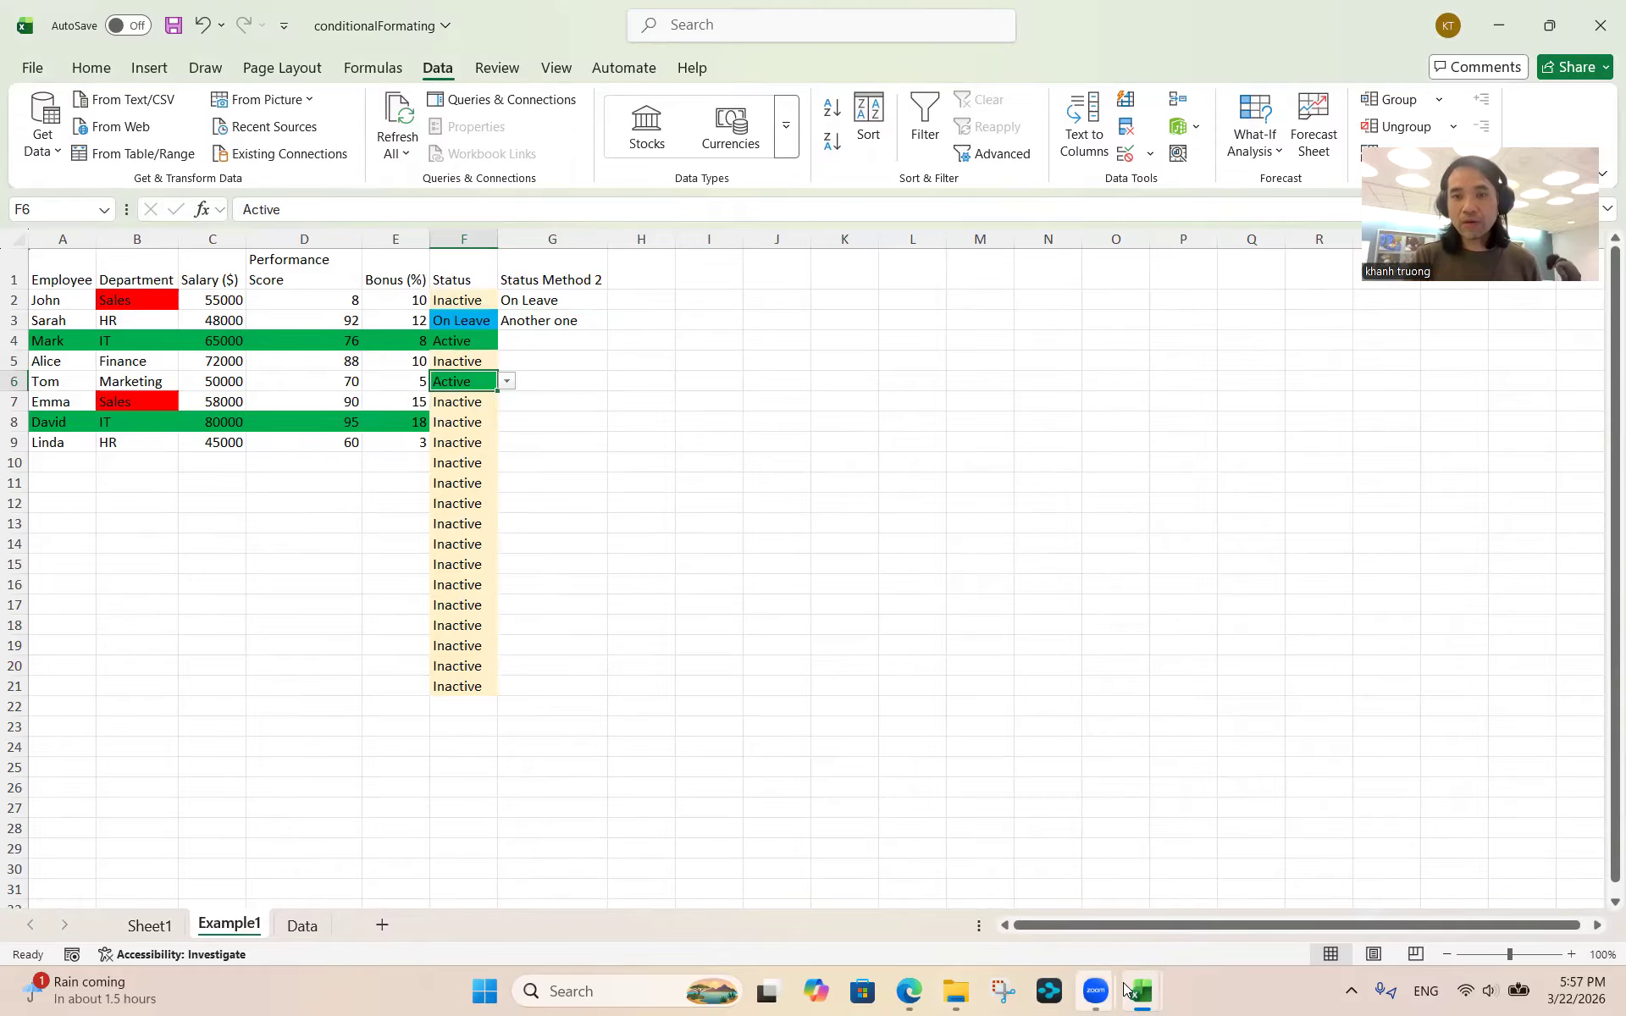
Switch to the Book47Bed_testing workbook and set the Backend Development task's Status in G15 to In Progress
mouse_move(1135, 991)
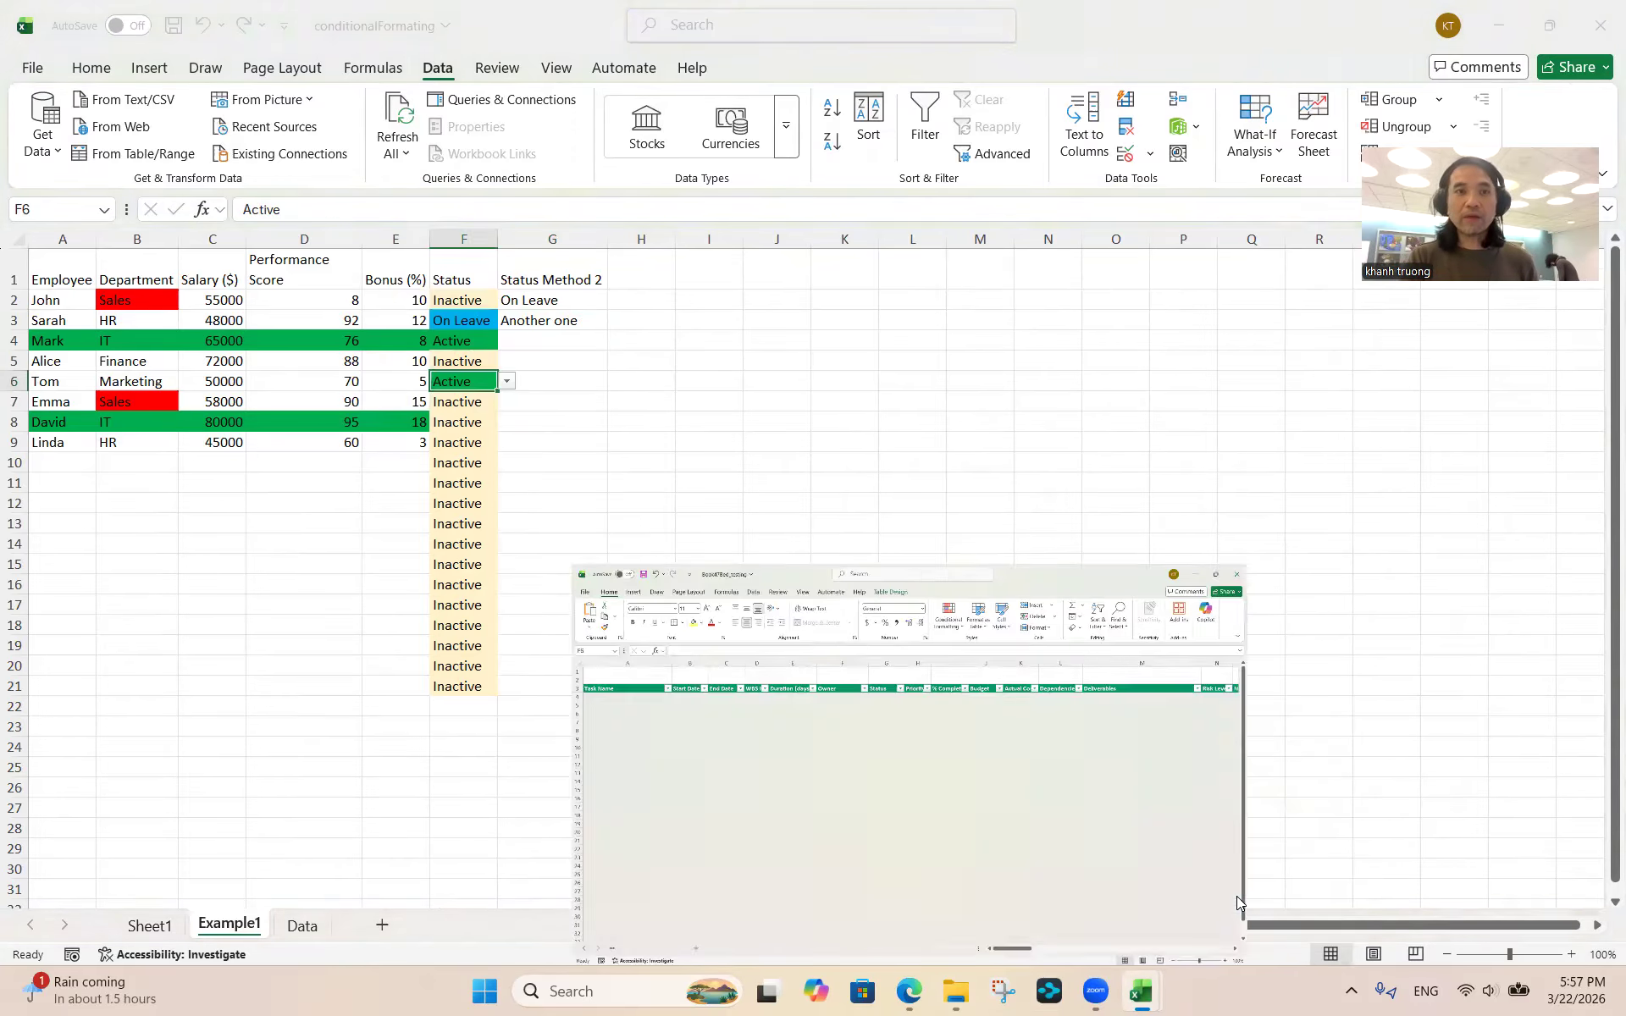
left_click(1241, 898)
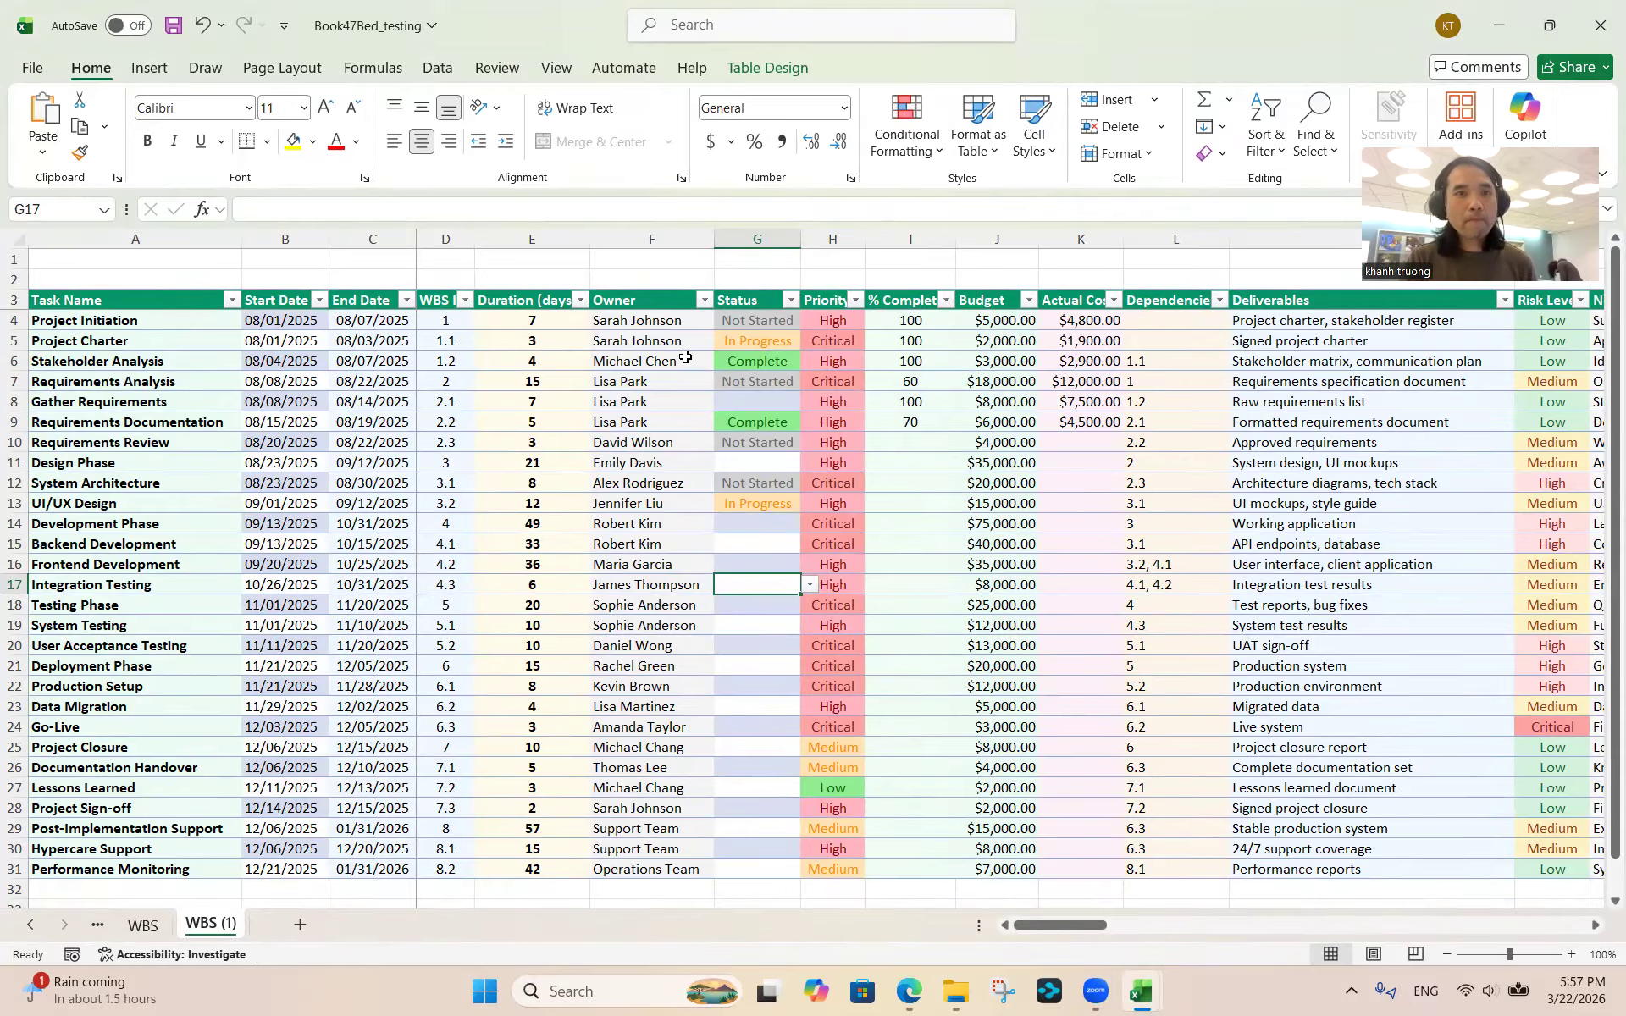
left_click(823, 358)
left_click(750, 321)
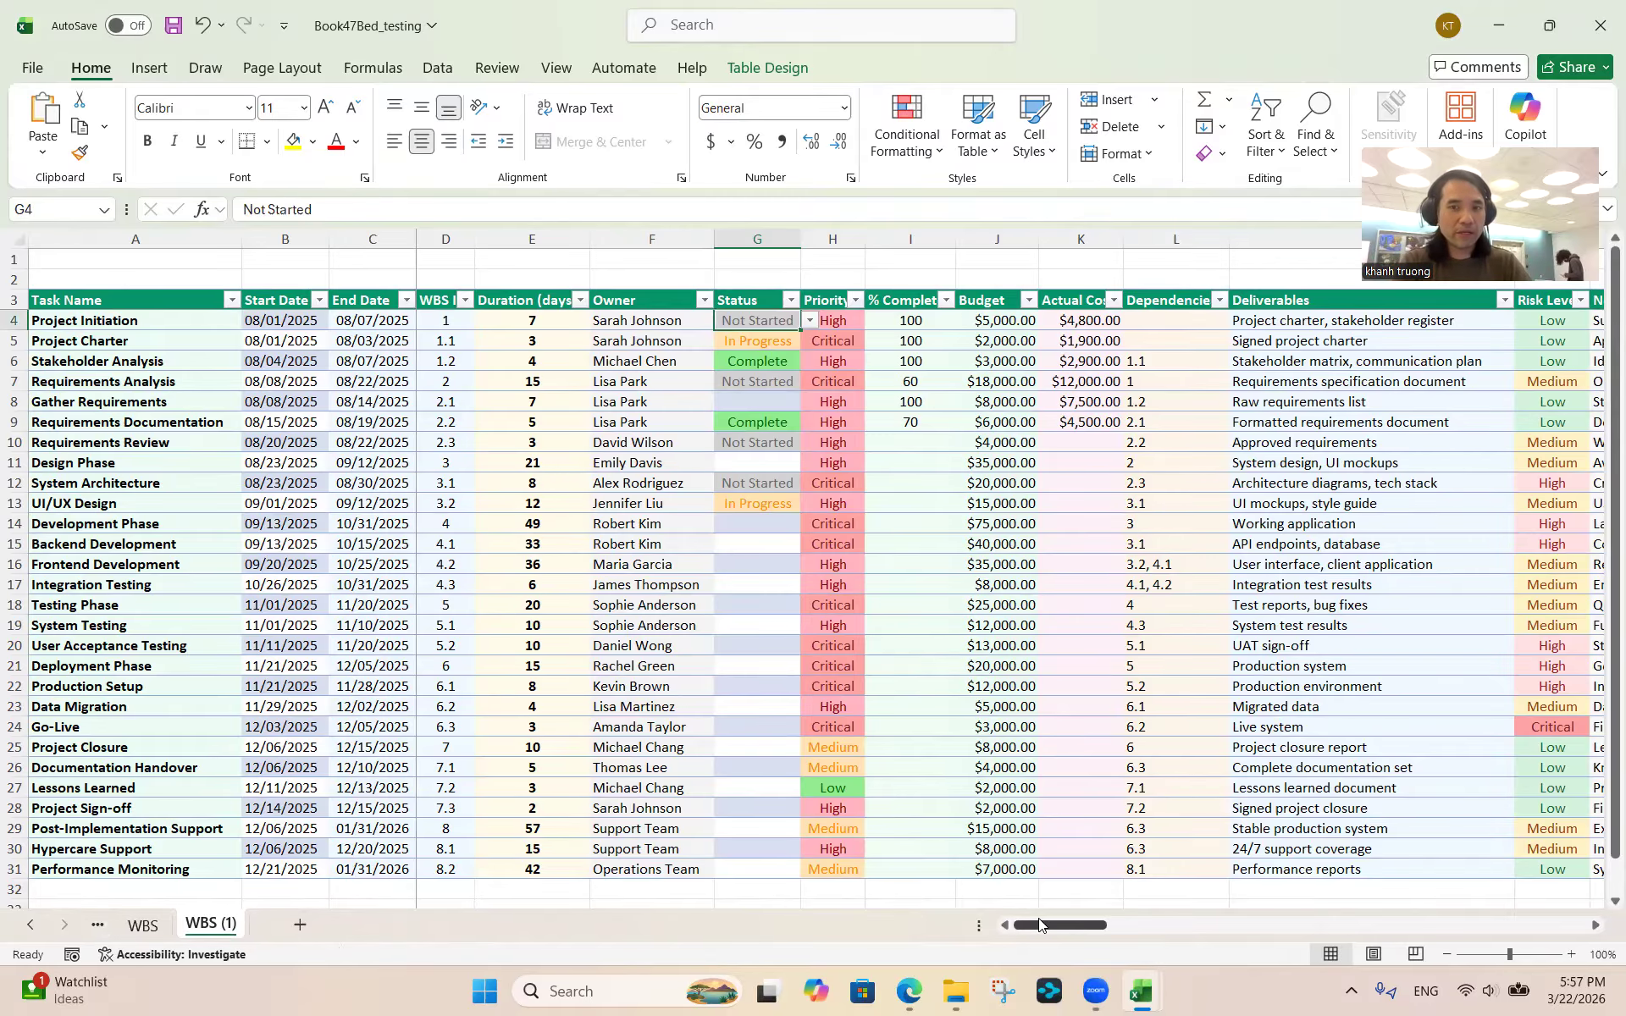
left_click_drag(1040, 921, 1006, 937)
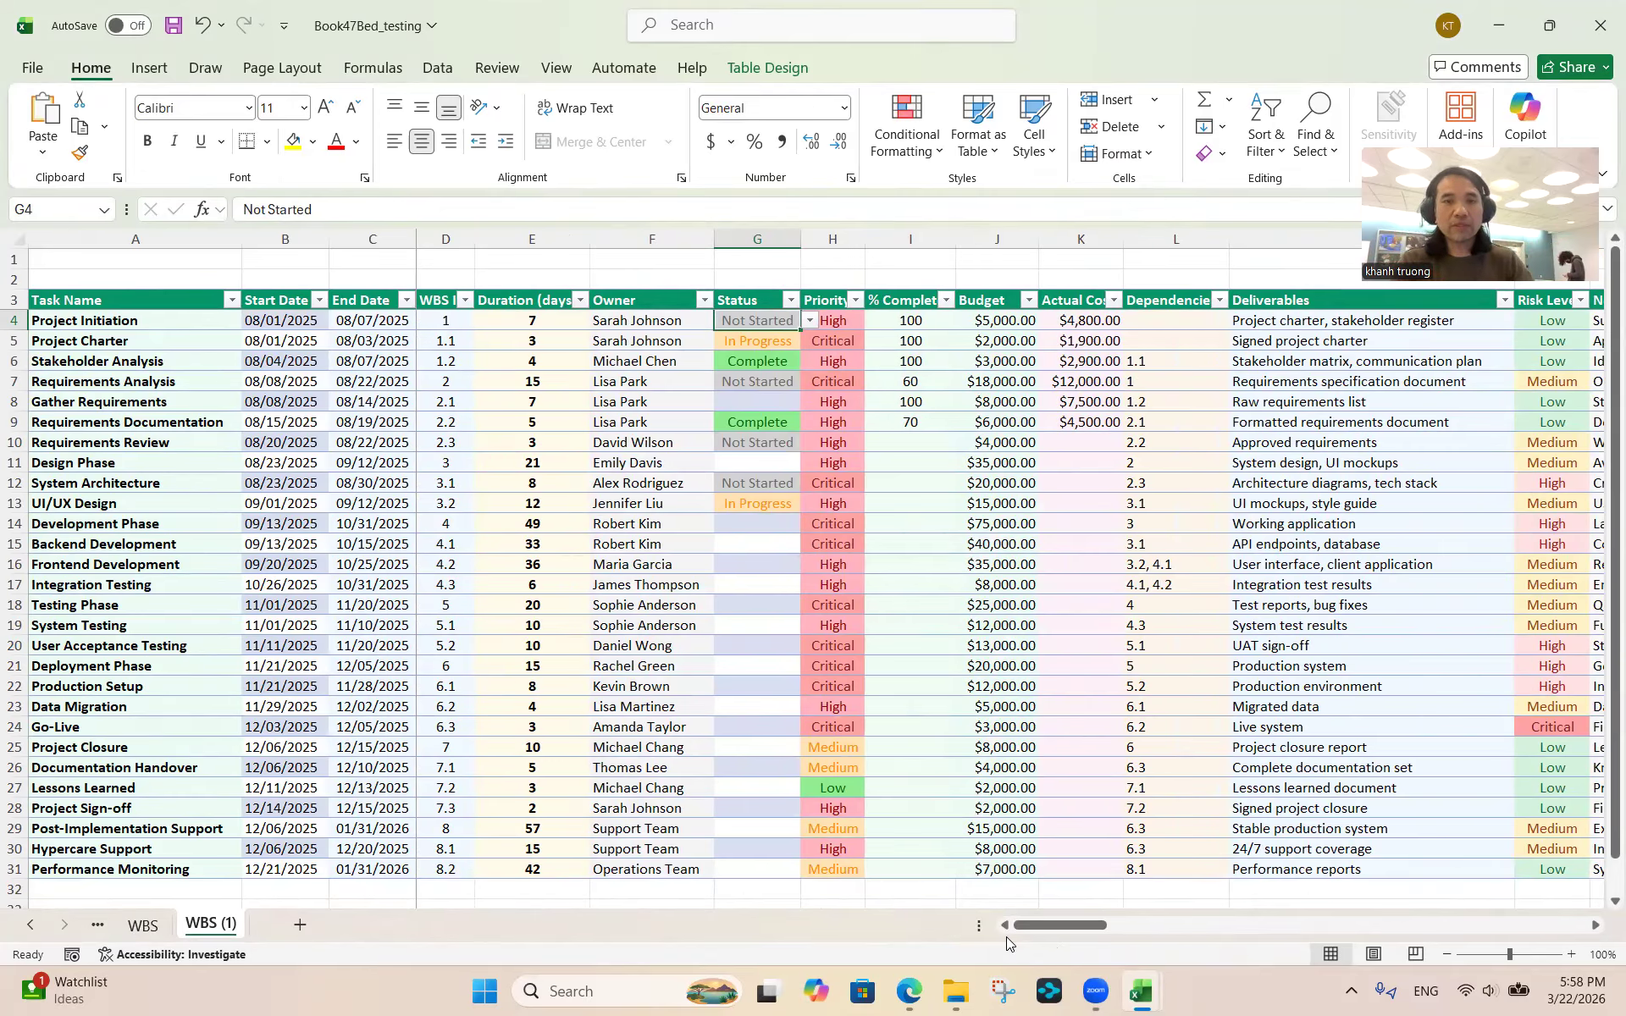
left_click(729, 540)
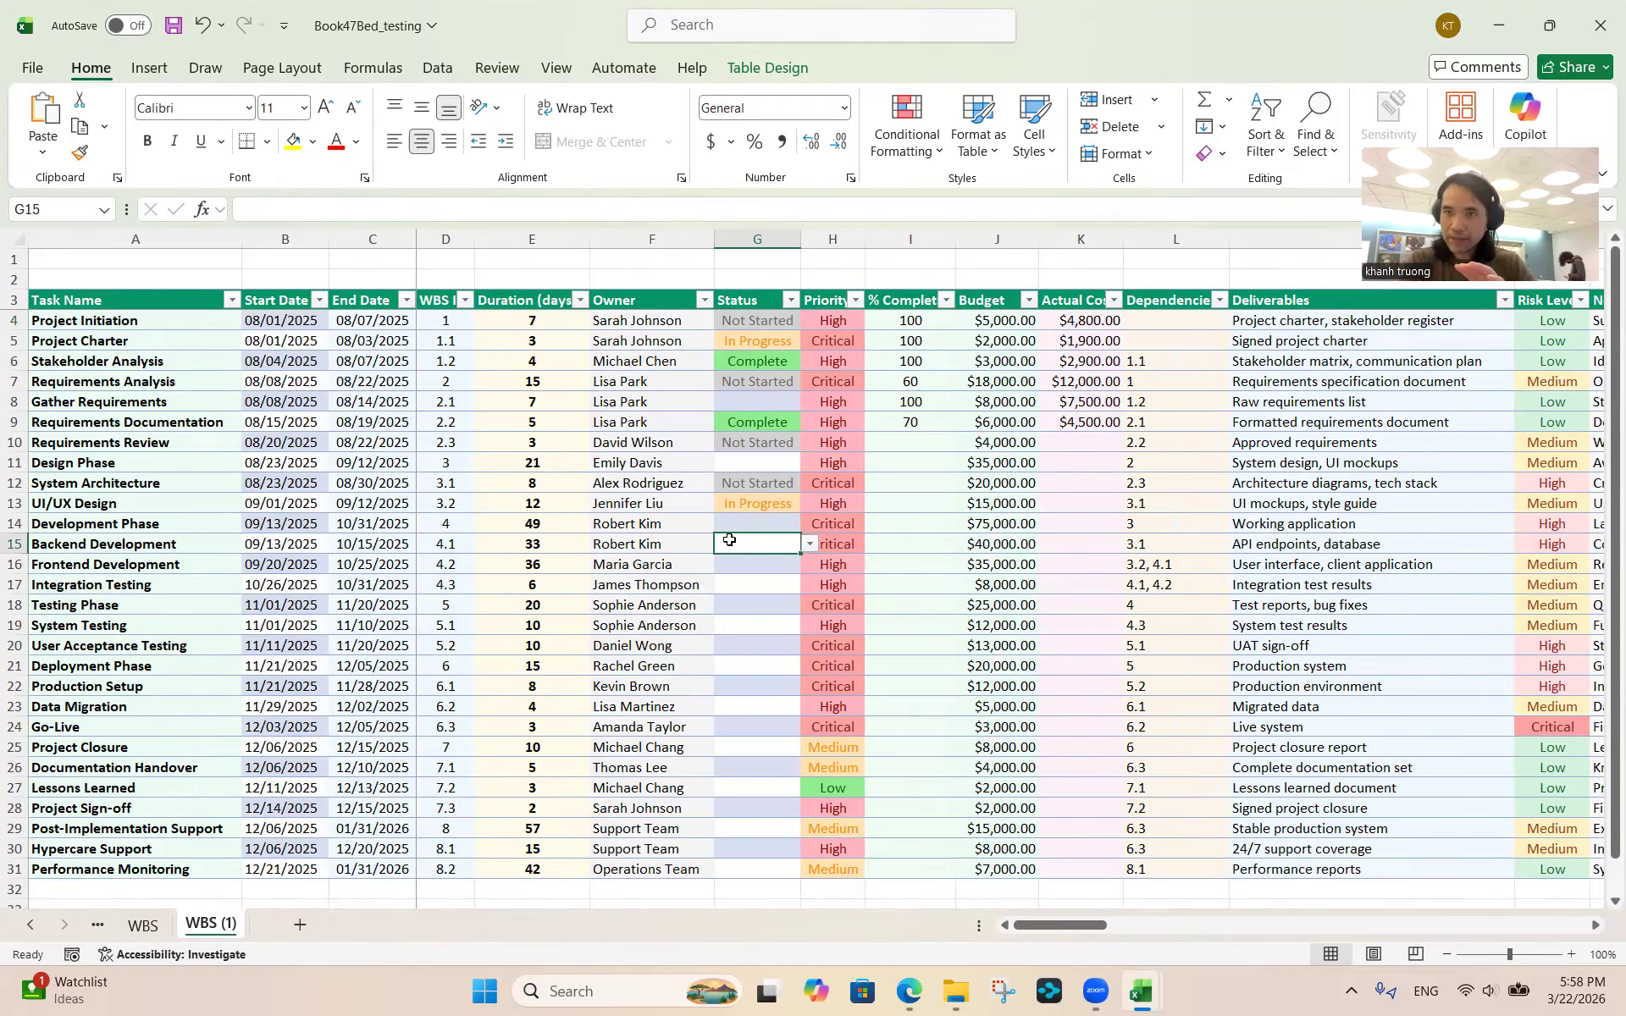
left_click(808, 546)
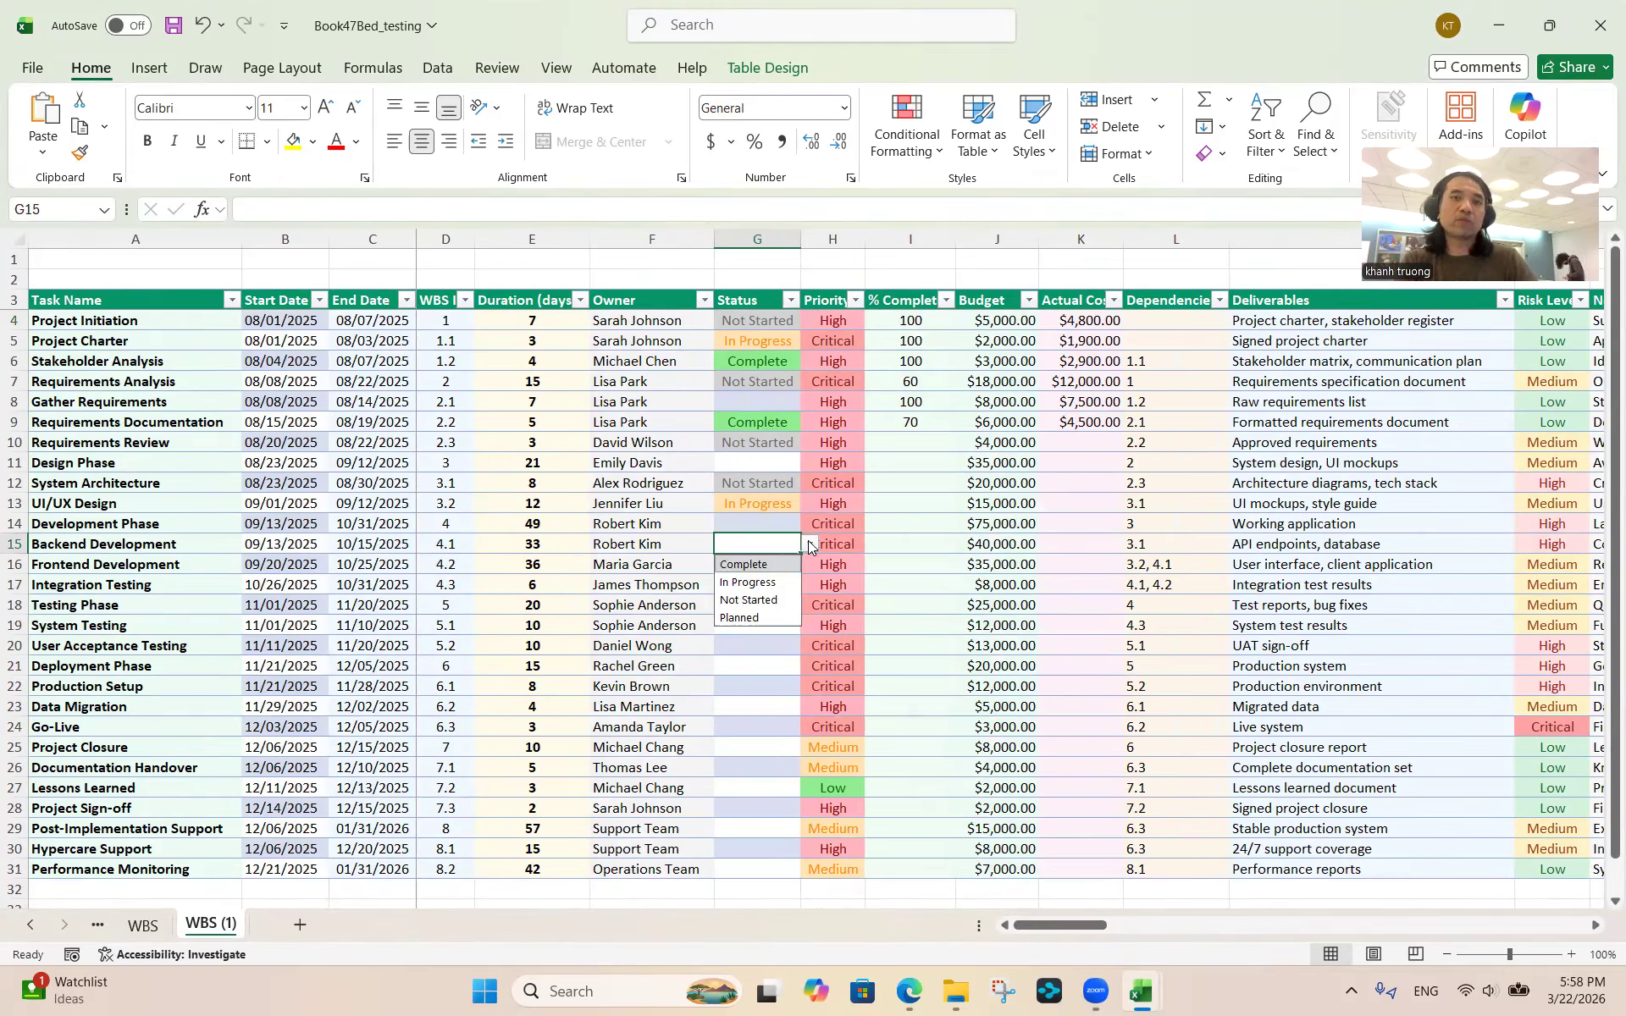
left_click(752, 583)
left_click(734, 499)
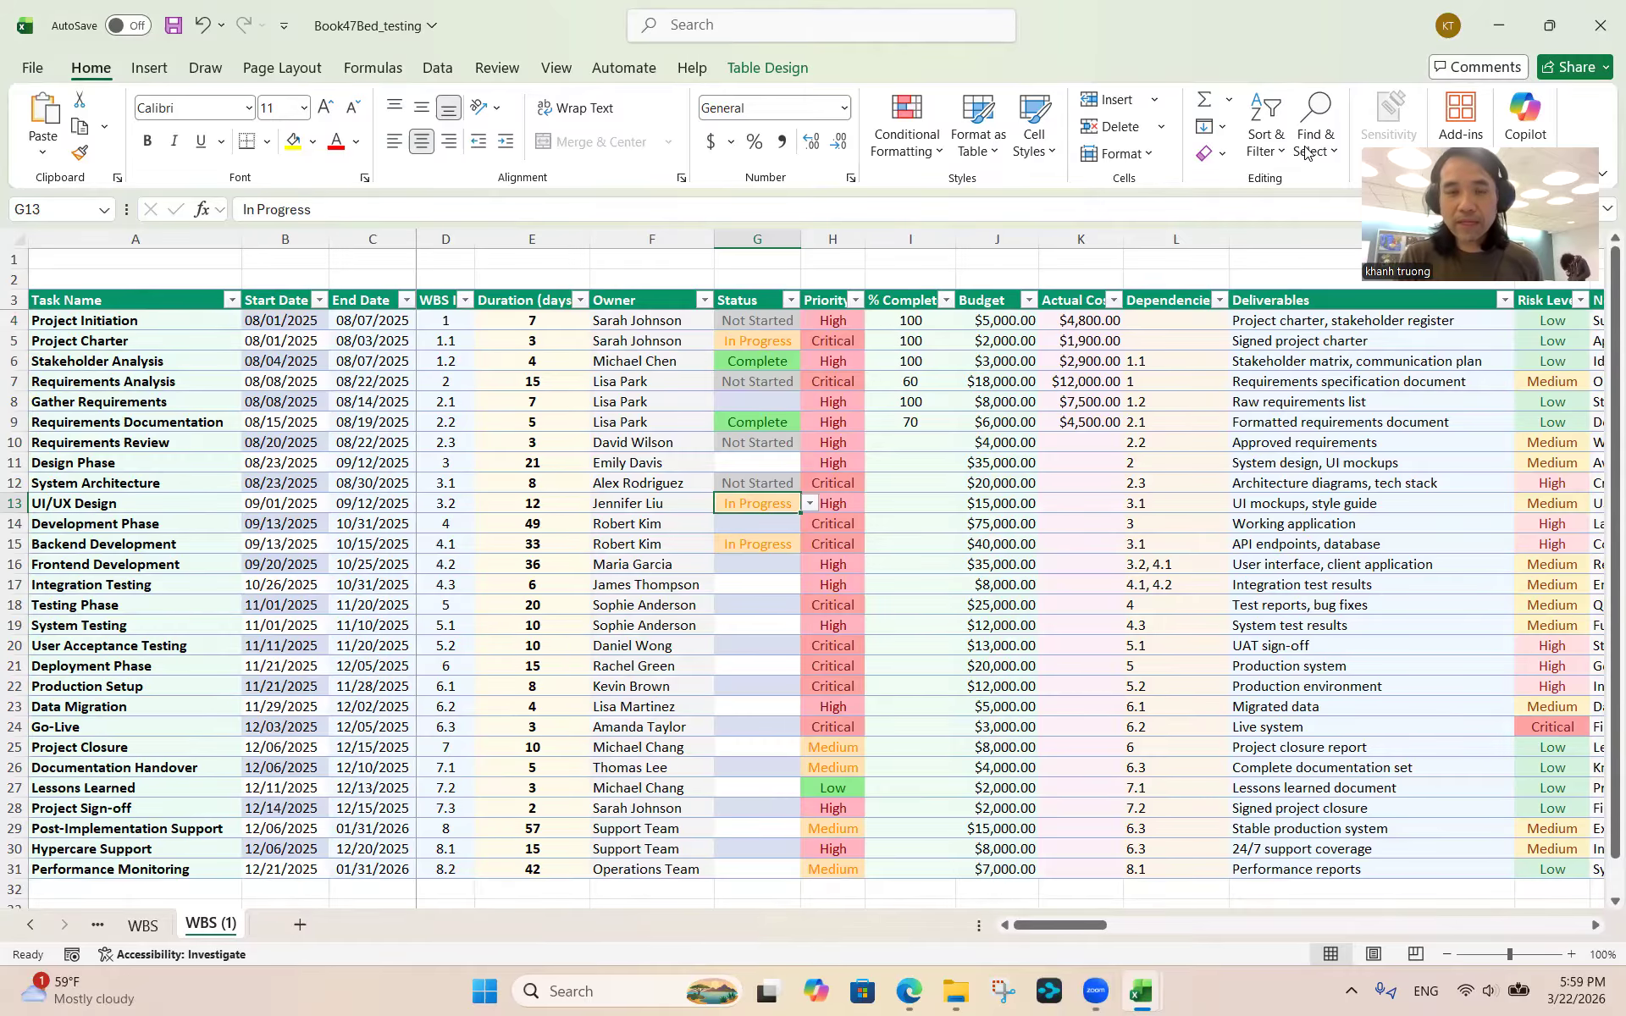
Return to the conditionalFormating workbook and add the column header "State" in H1 of Example1
key("alt+Tab")
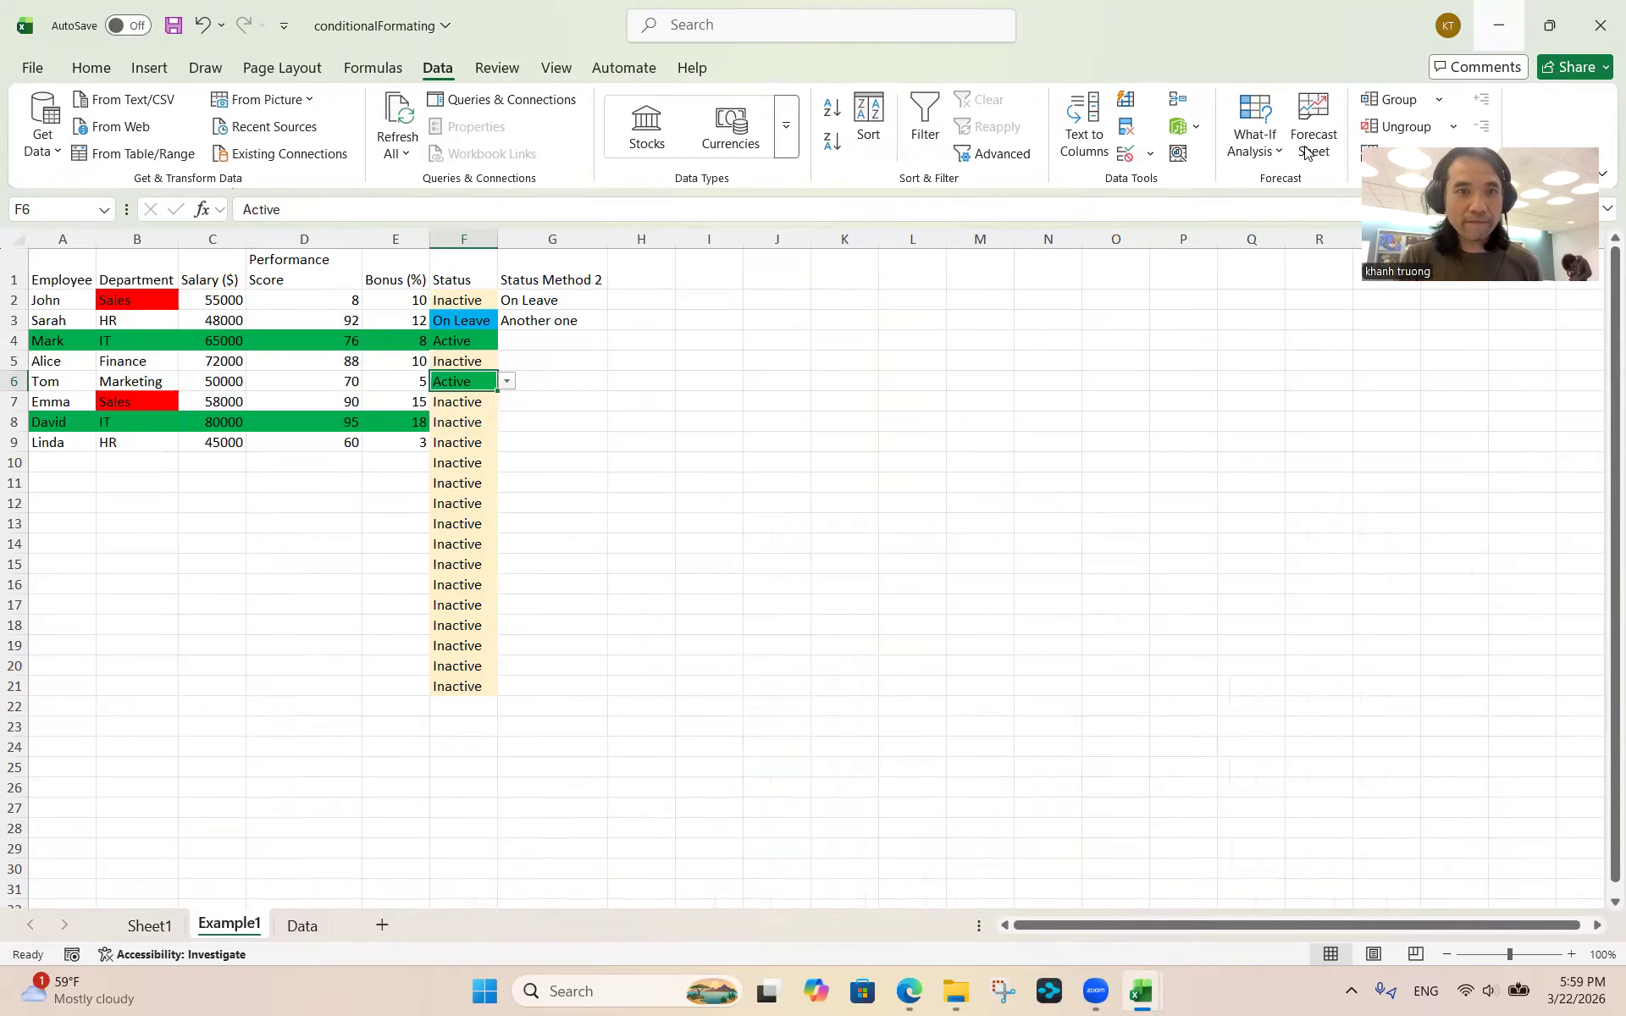
left_click(644, 272)
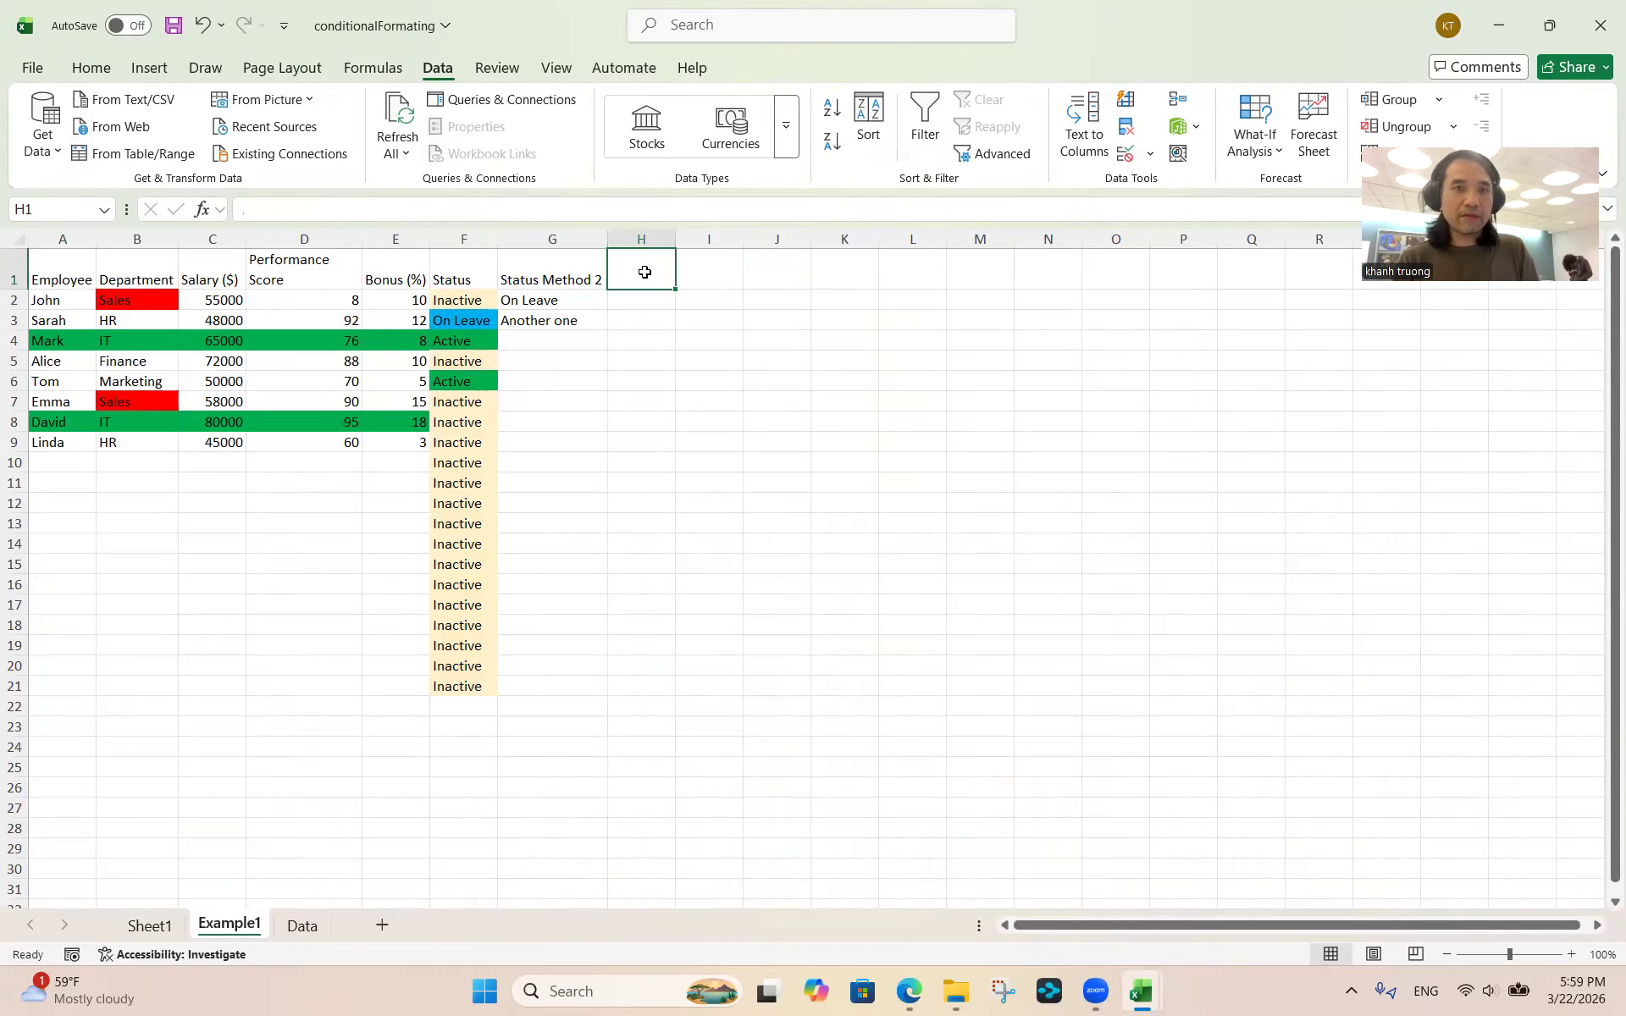
type("State")
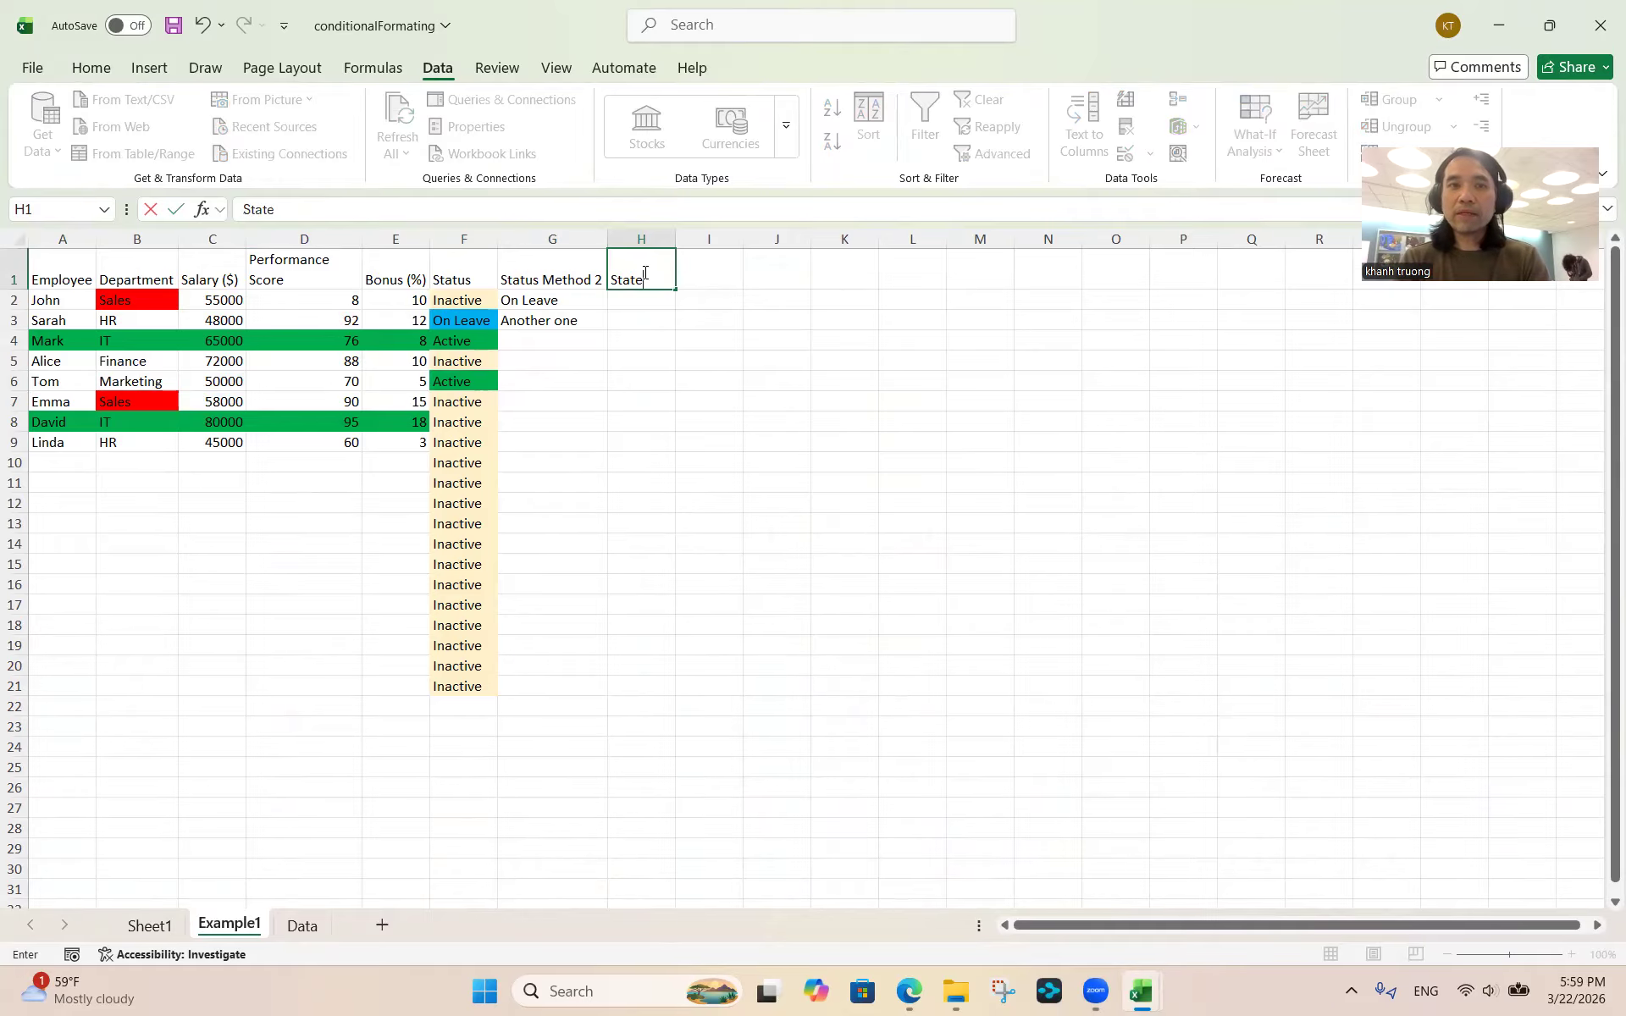
key("Return")
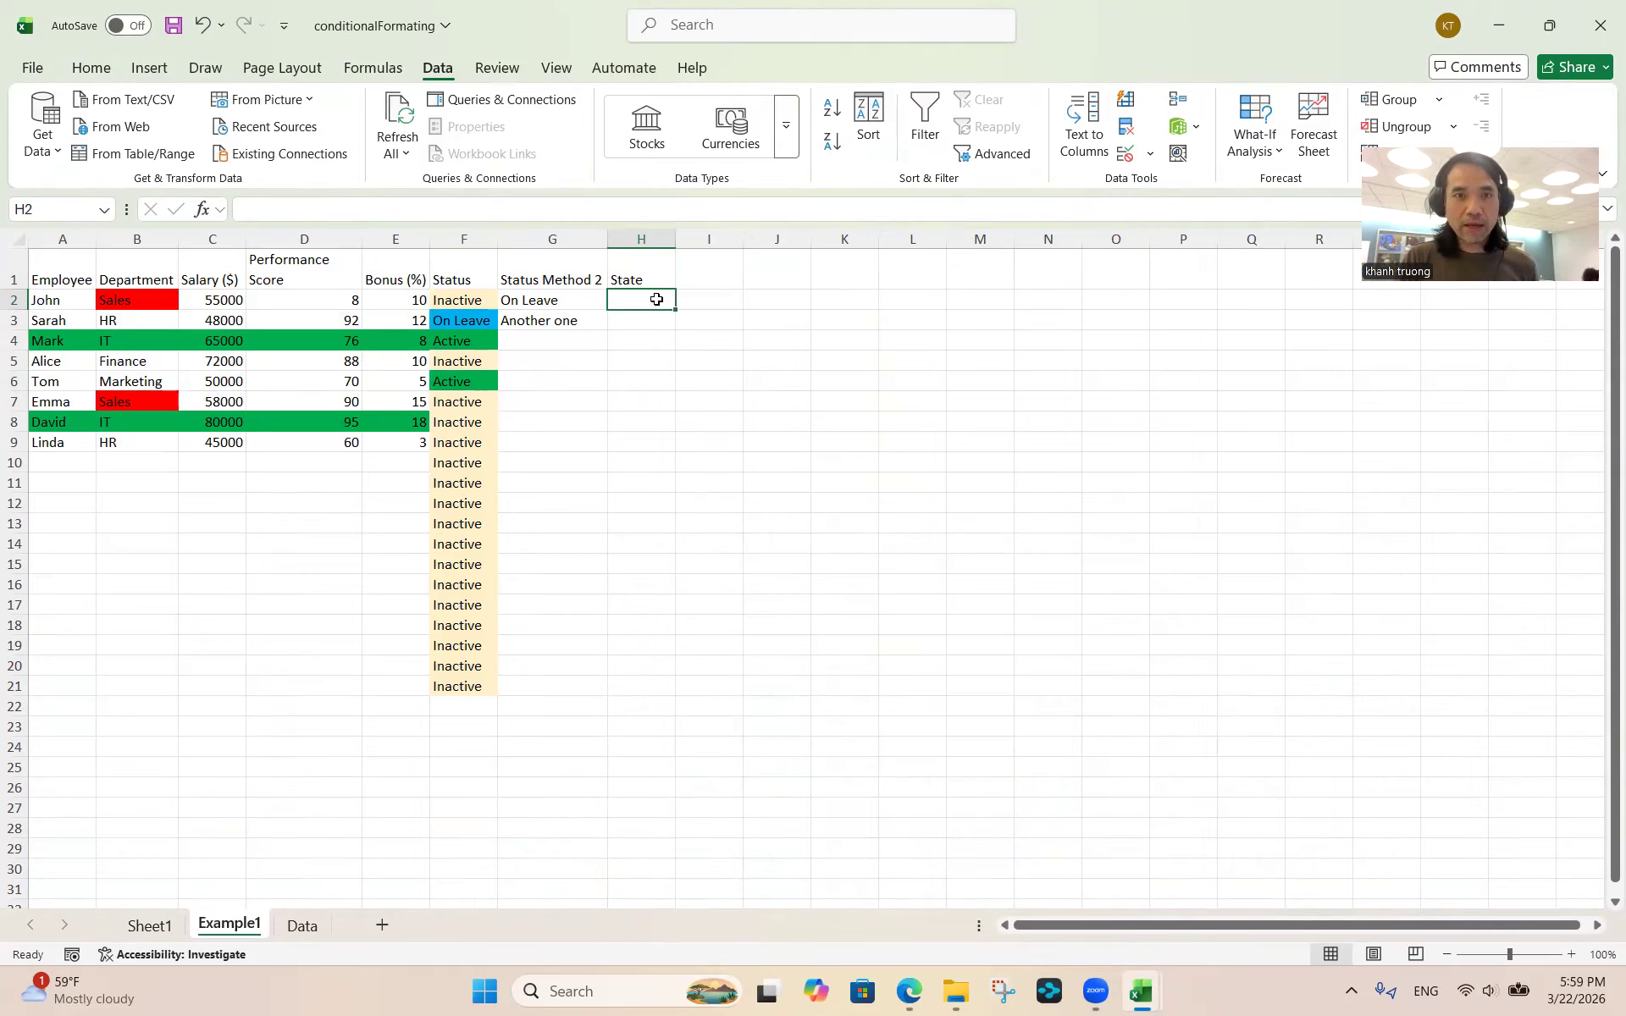
Switch to Edge, open the Alphabetical List of US States page and copy the state names from Alabama to Wyoming
left_click(908, 993)
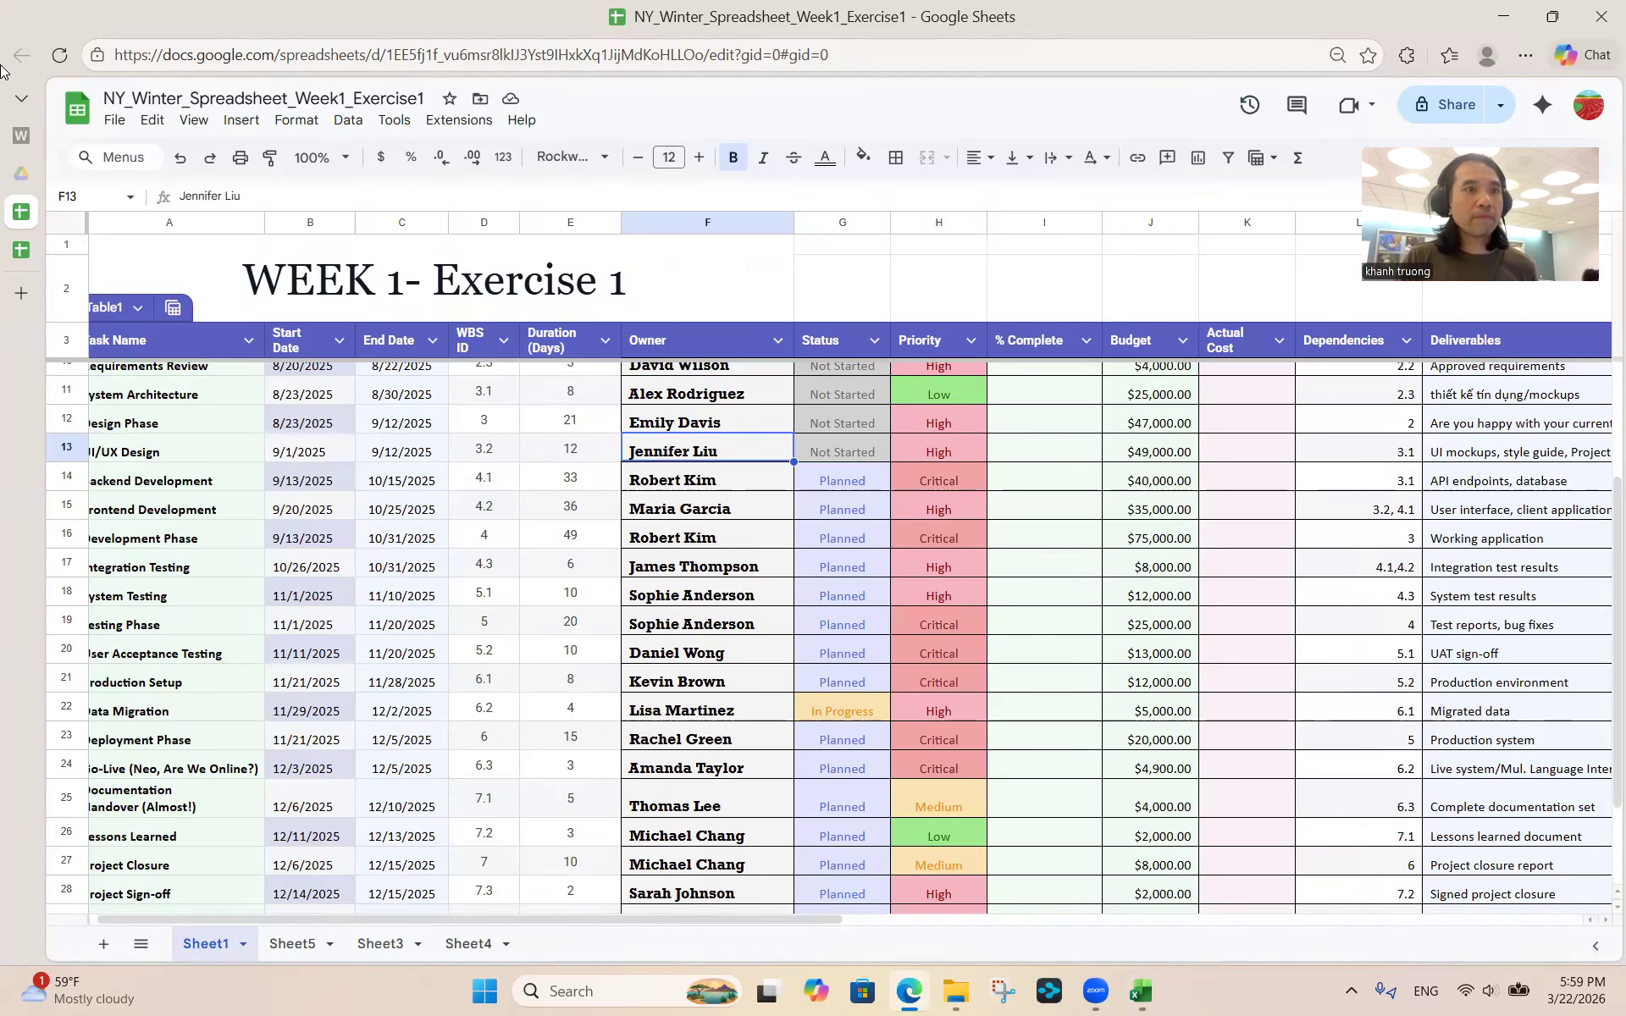
mouse_move(17, 272)
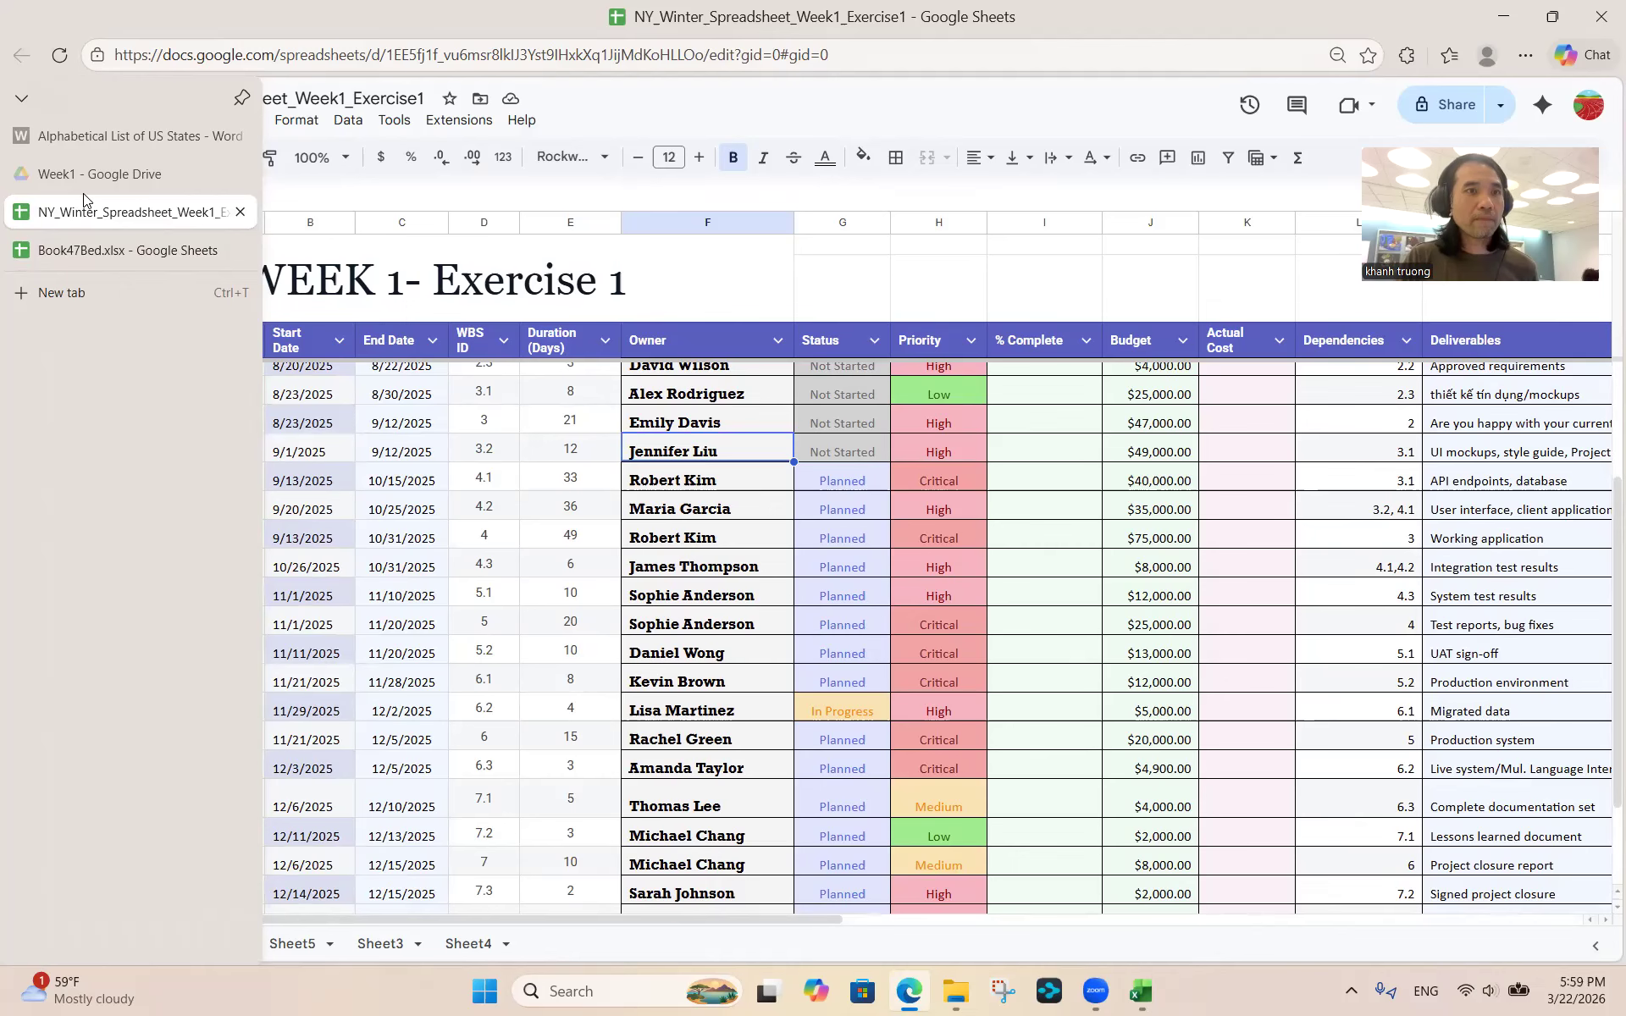
left_click(115, 134)
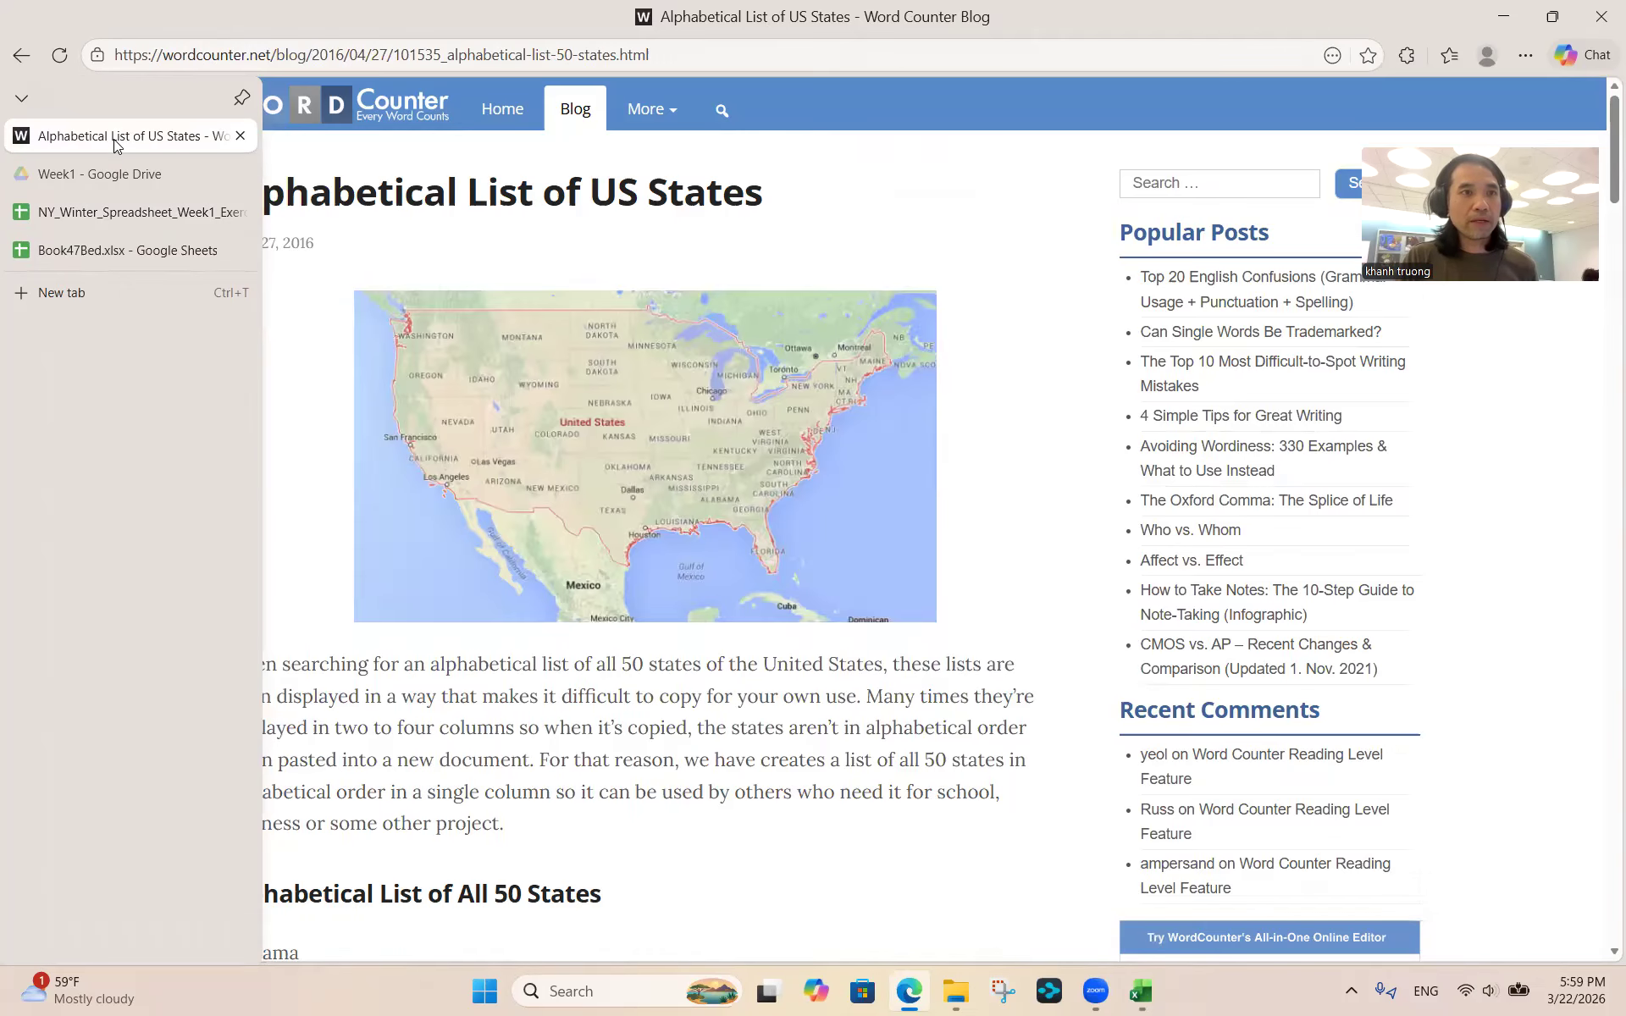
scroll(457, 758, "down", 9)
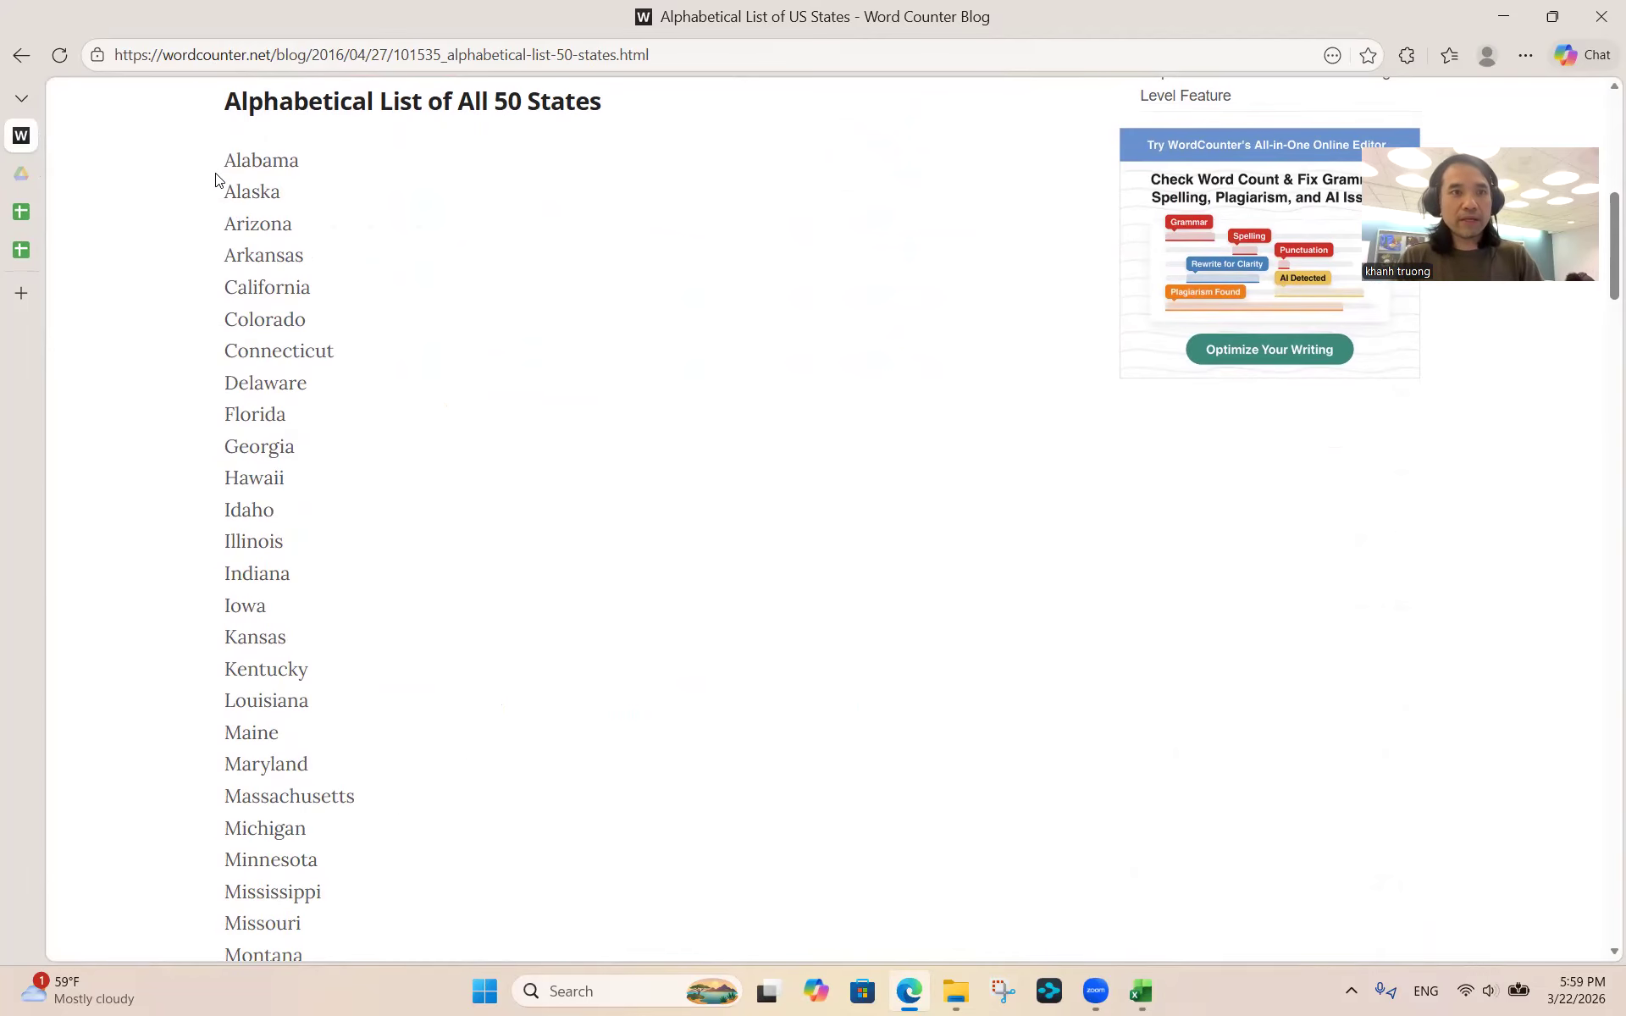
left_click_drag(225, 159, 315, 793)
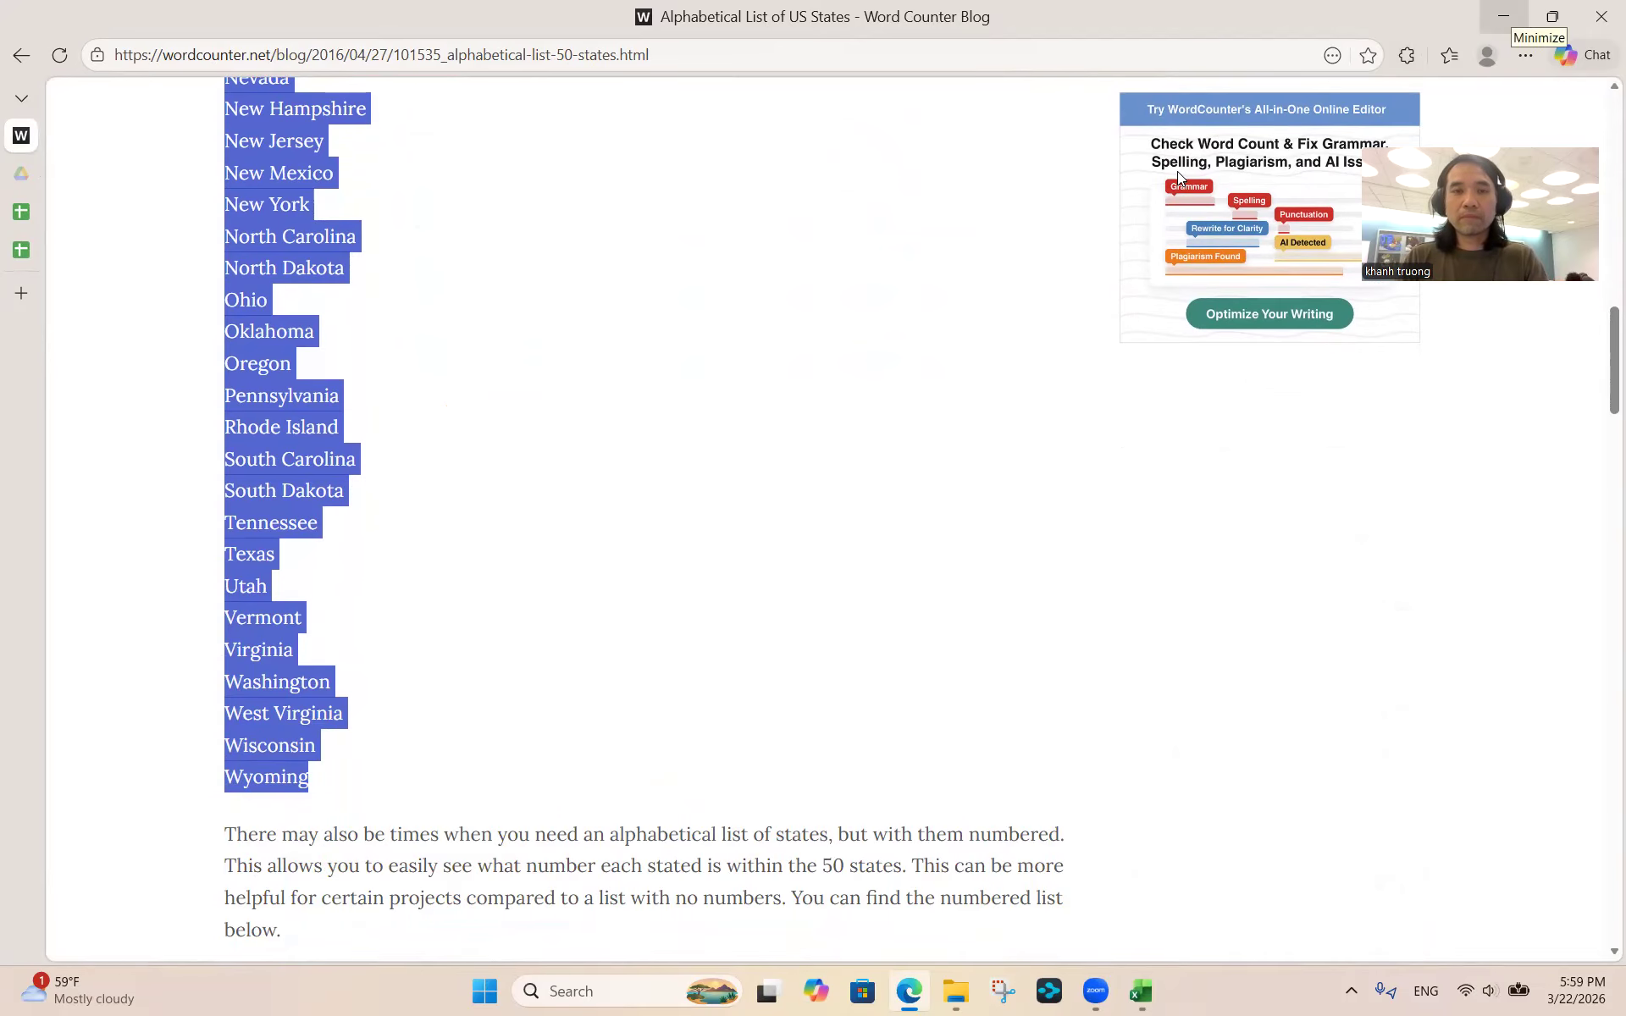
Return to the conditionalFormating workbook and enter the heading "States in U.S.A" in E3 of the Data sheet
key("alt+Tab")
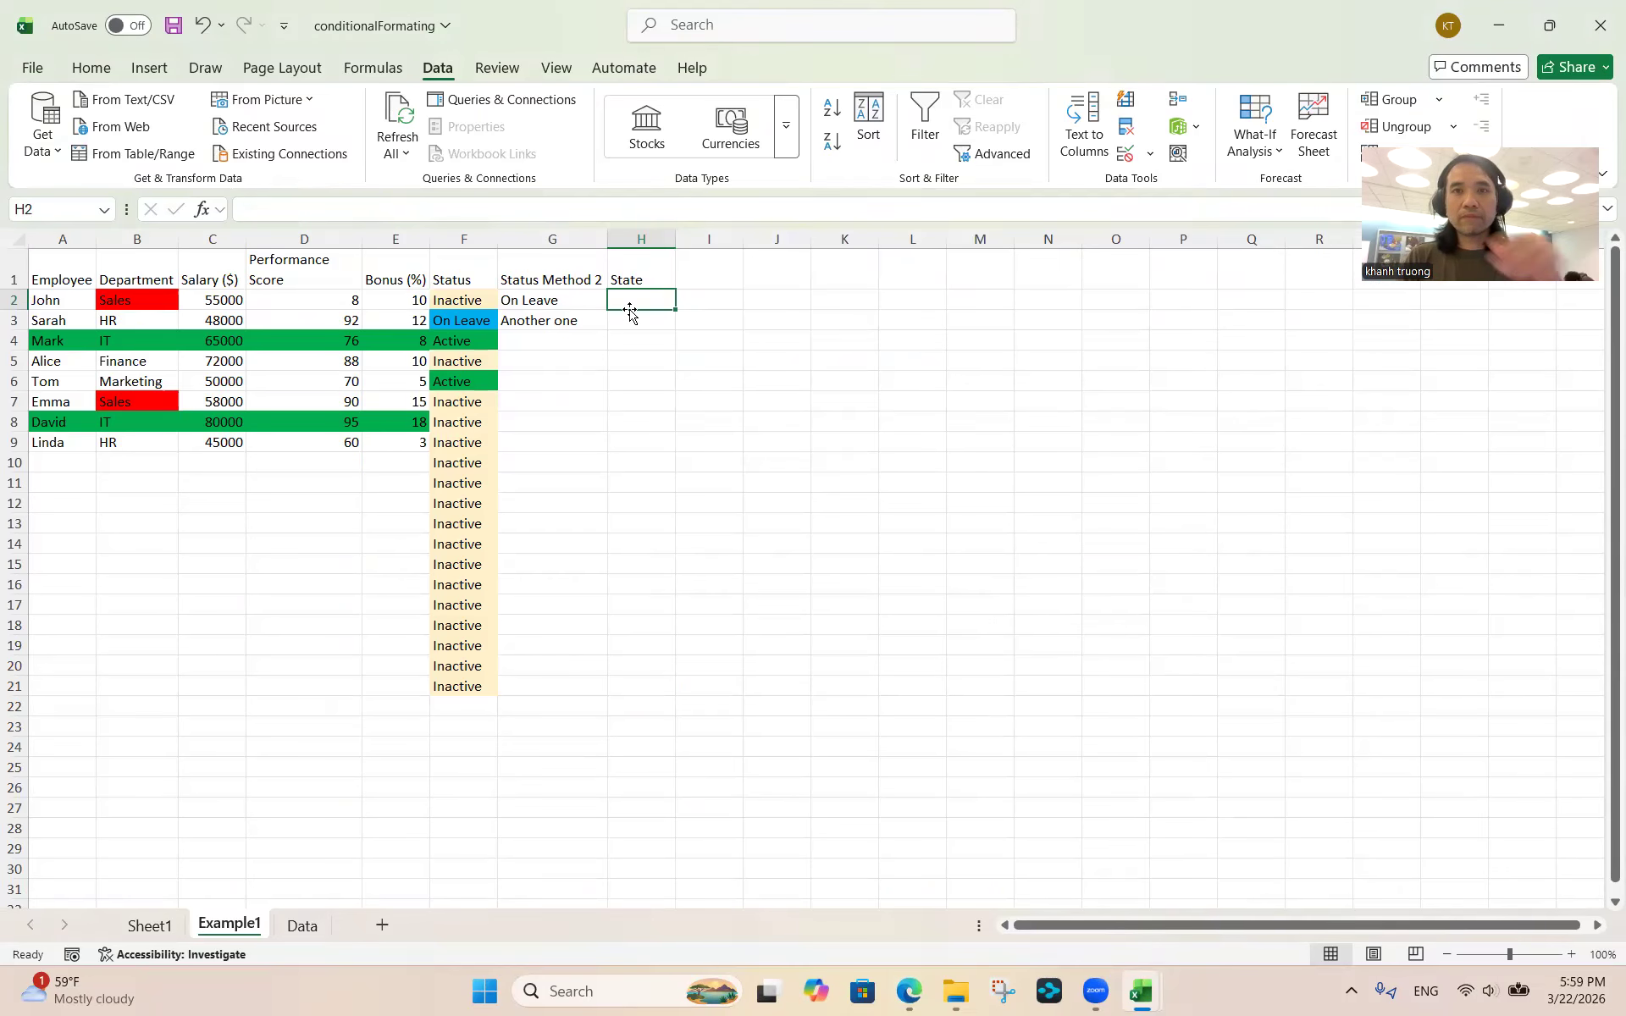
left_click(305, 929)
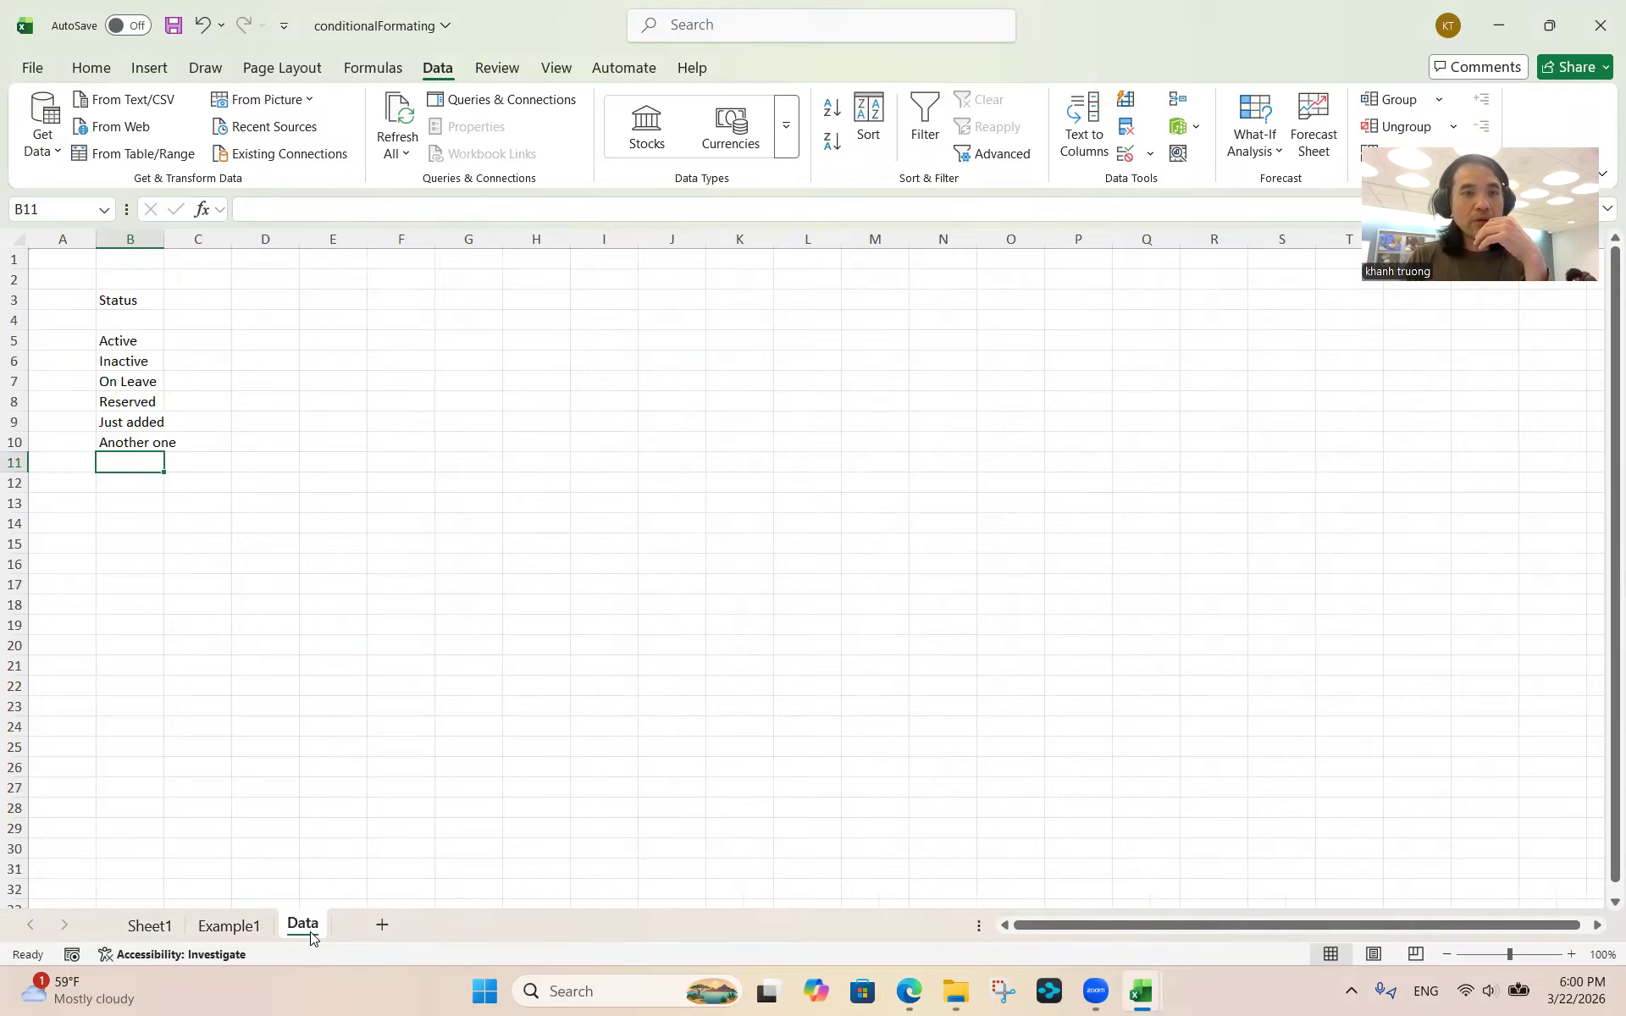
left_click(325, 302)
type("States in")
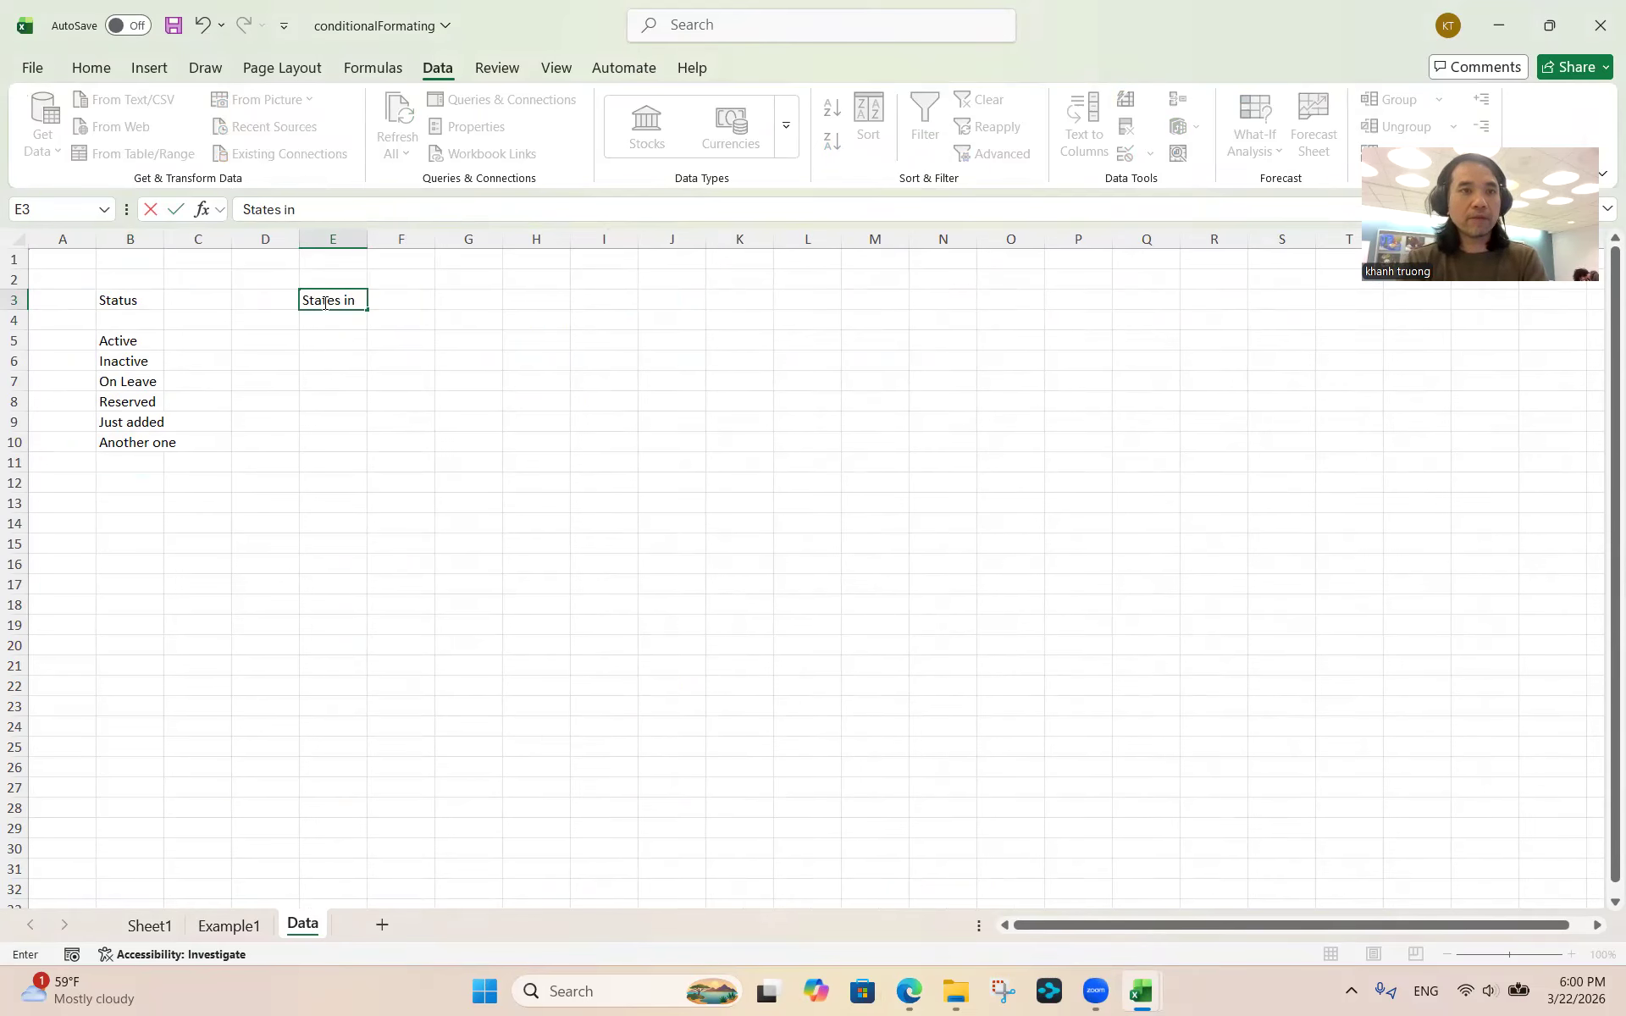
type(" U.S.A")
key("Return")
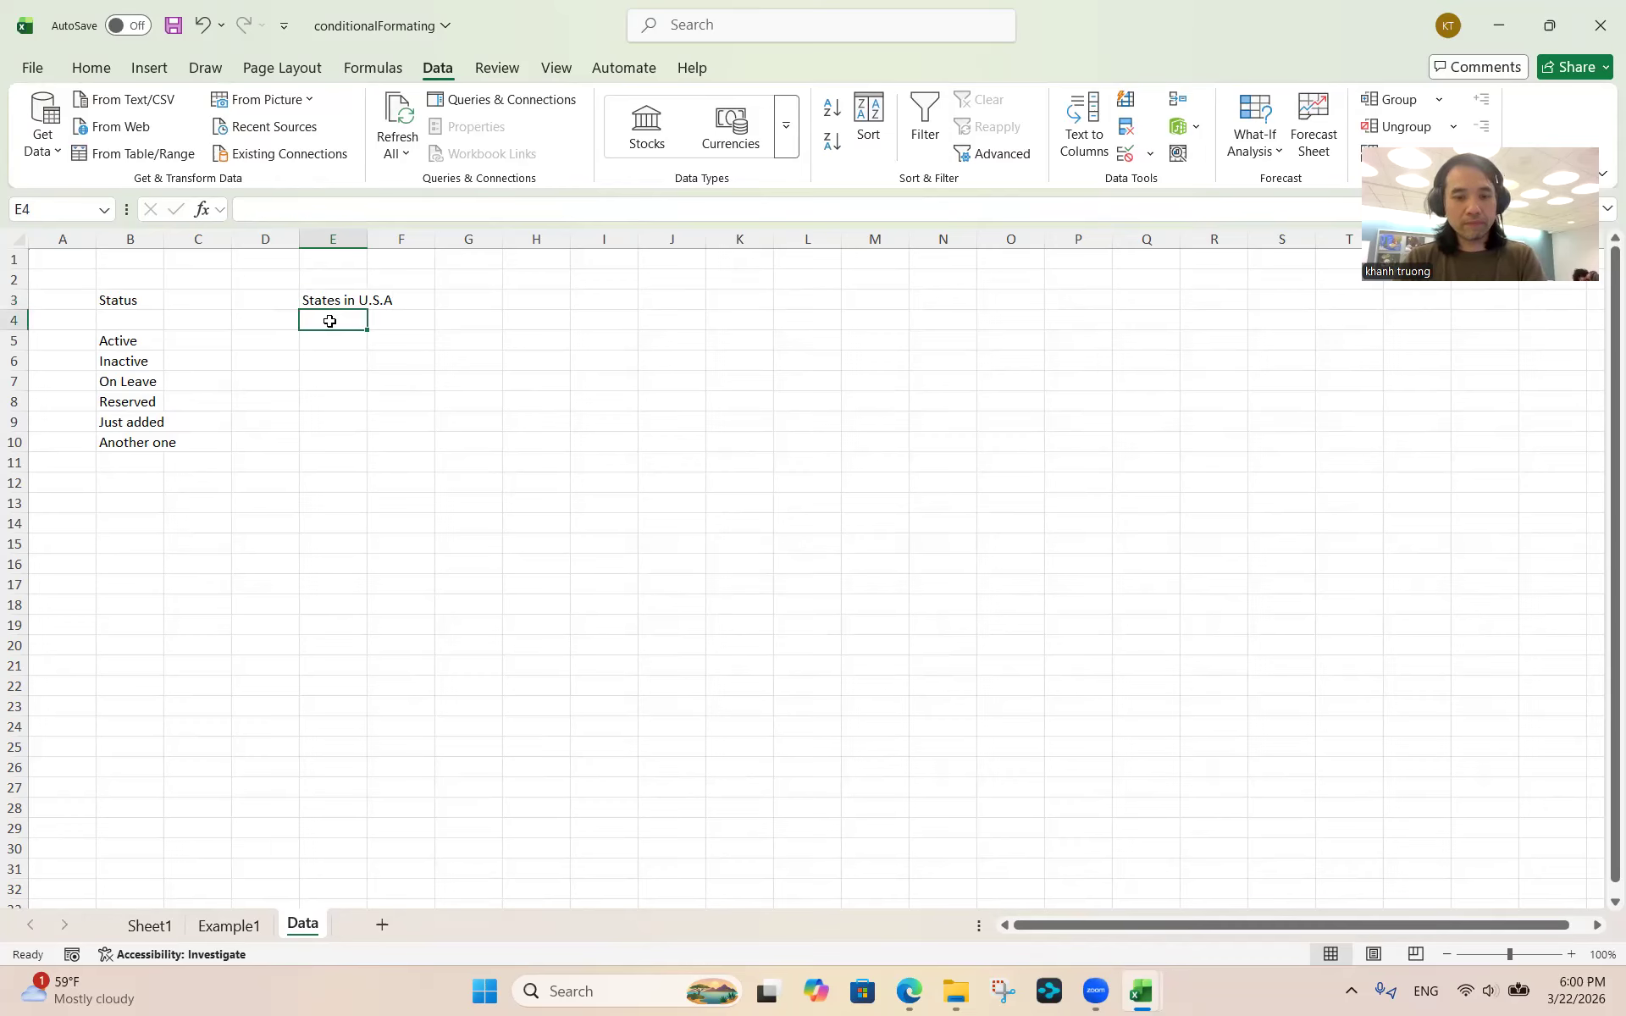
Paste the state list from E4 down and fit column E's width, then undo both changes
key("ctrl+v")
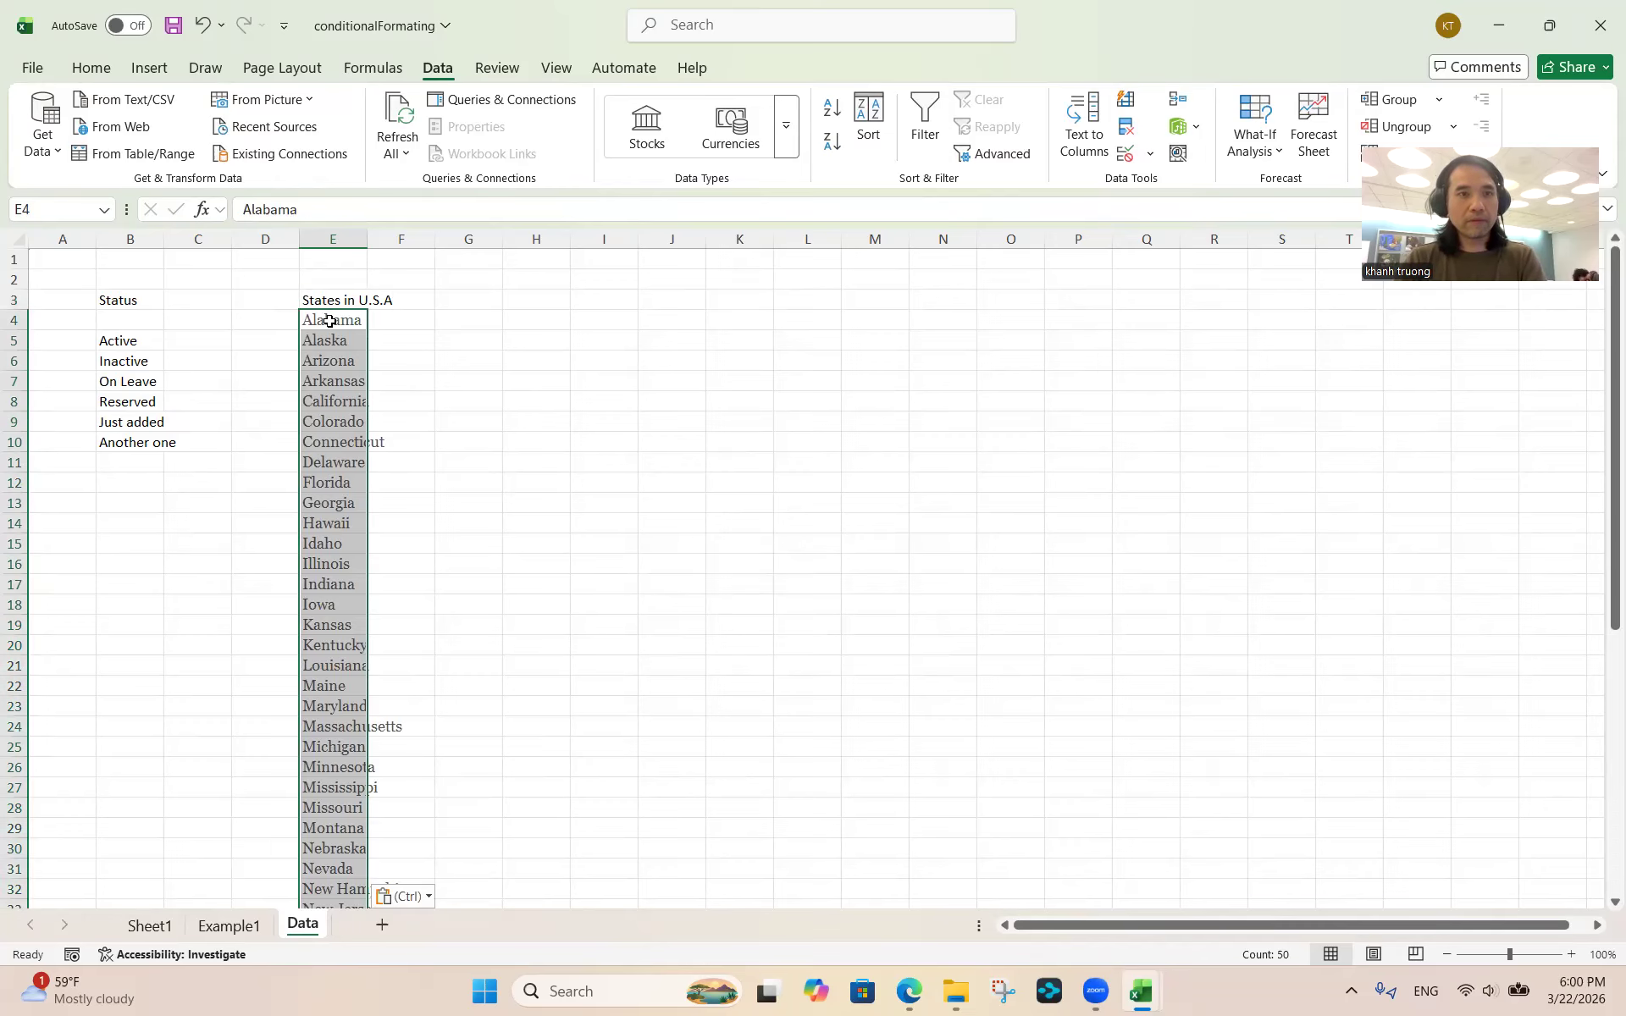
double_click(367, 239)
left_click(343, 466)
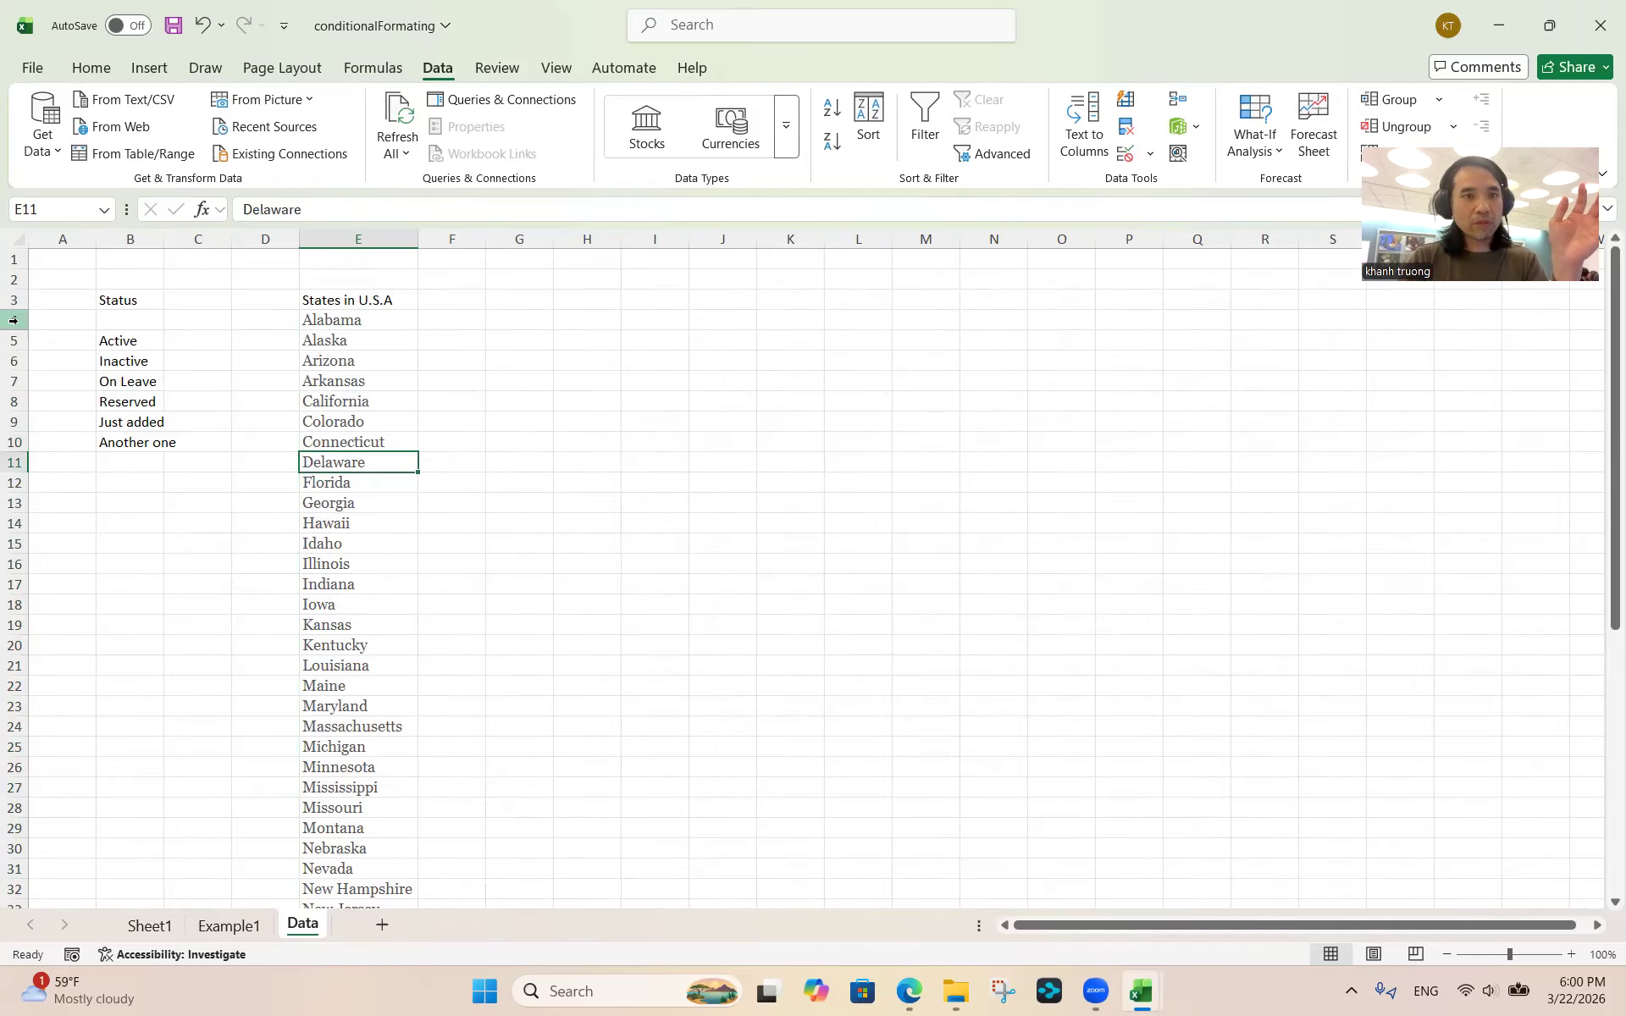
key("ctrl+z")
key("ctrl+z")
Try to paste the state list starting at E5, below an empty cell
left_click(330, 341)
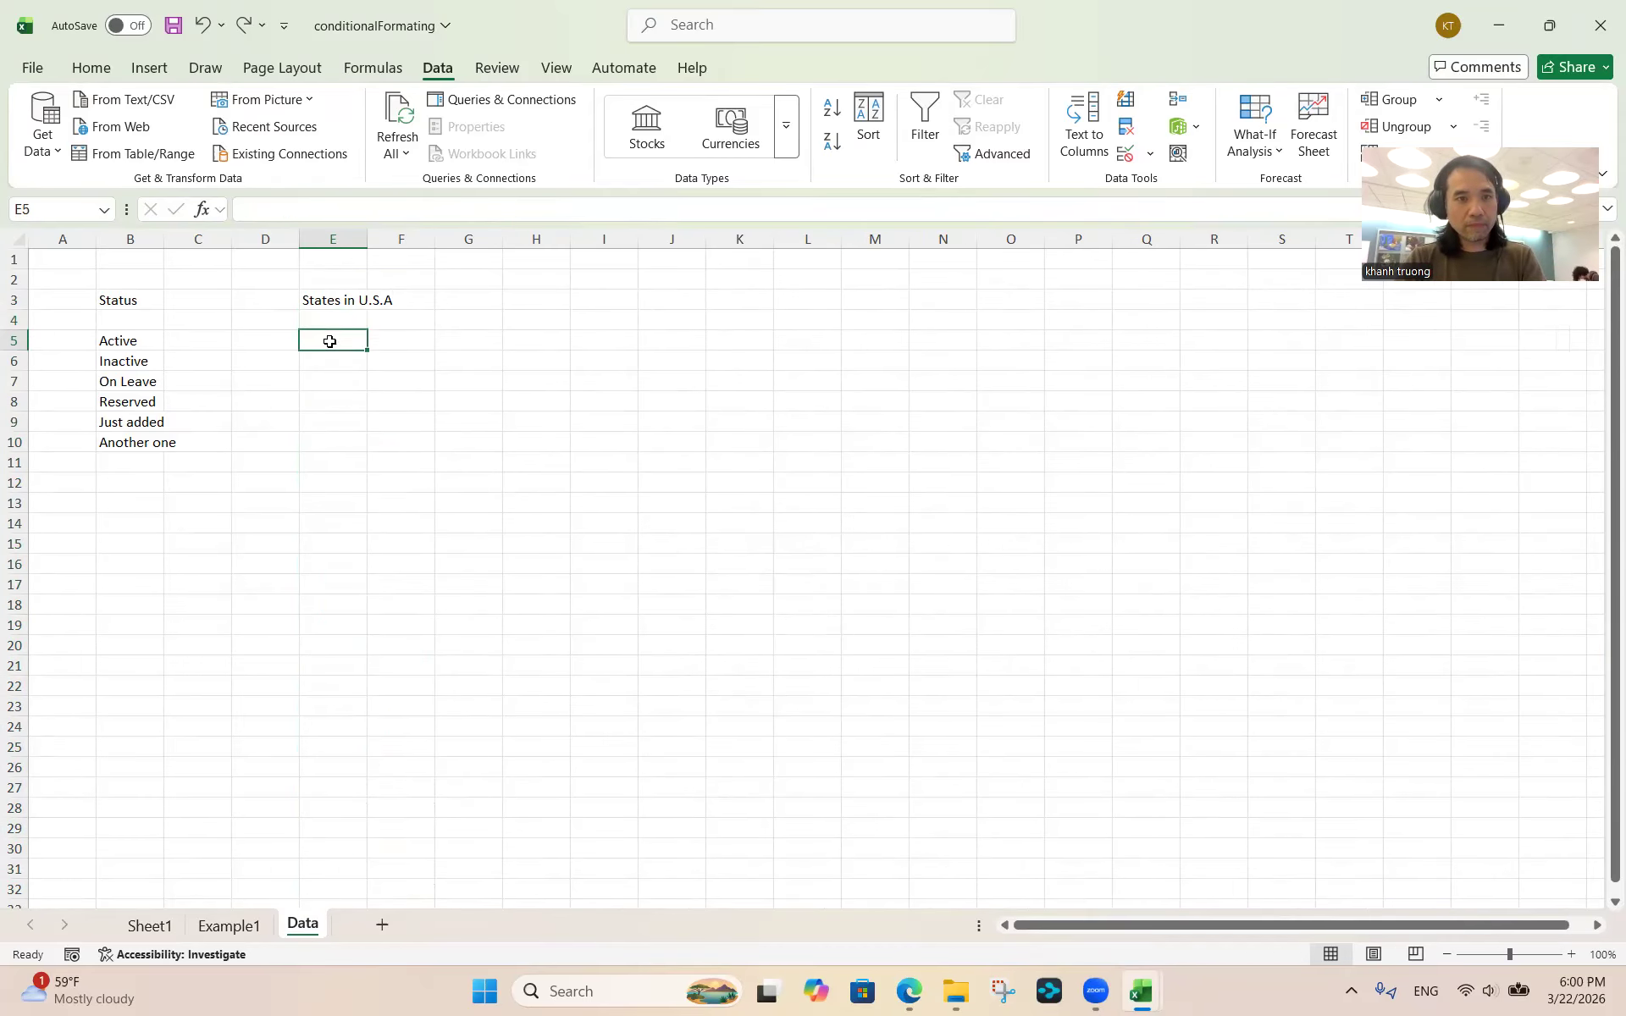
key("ctrl+c")
key("ctrl+v")
key("Escape")
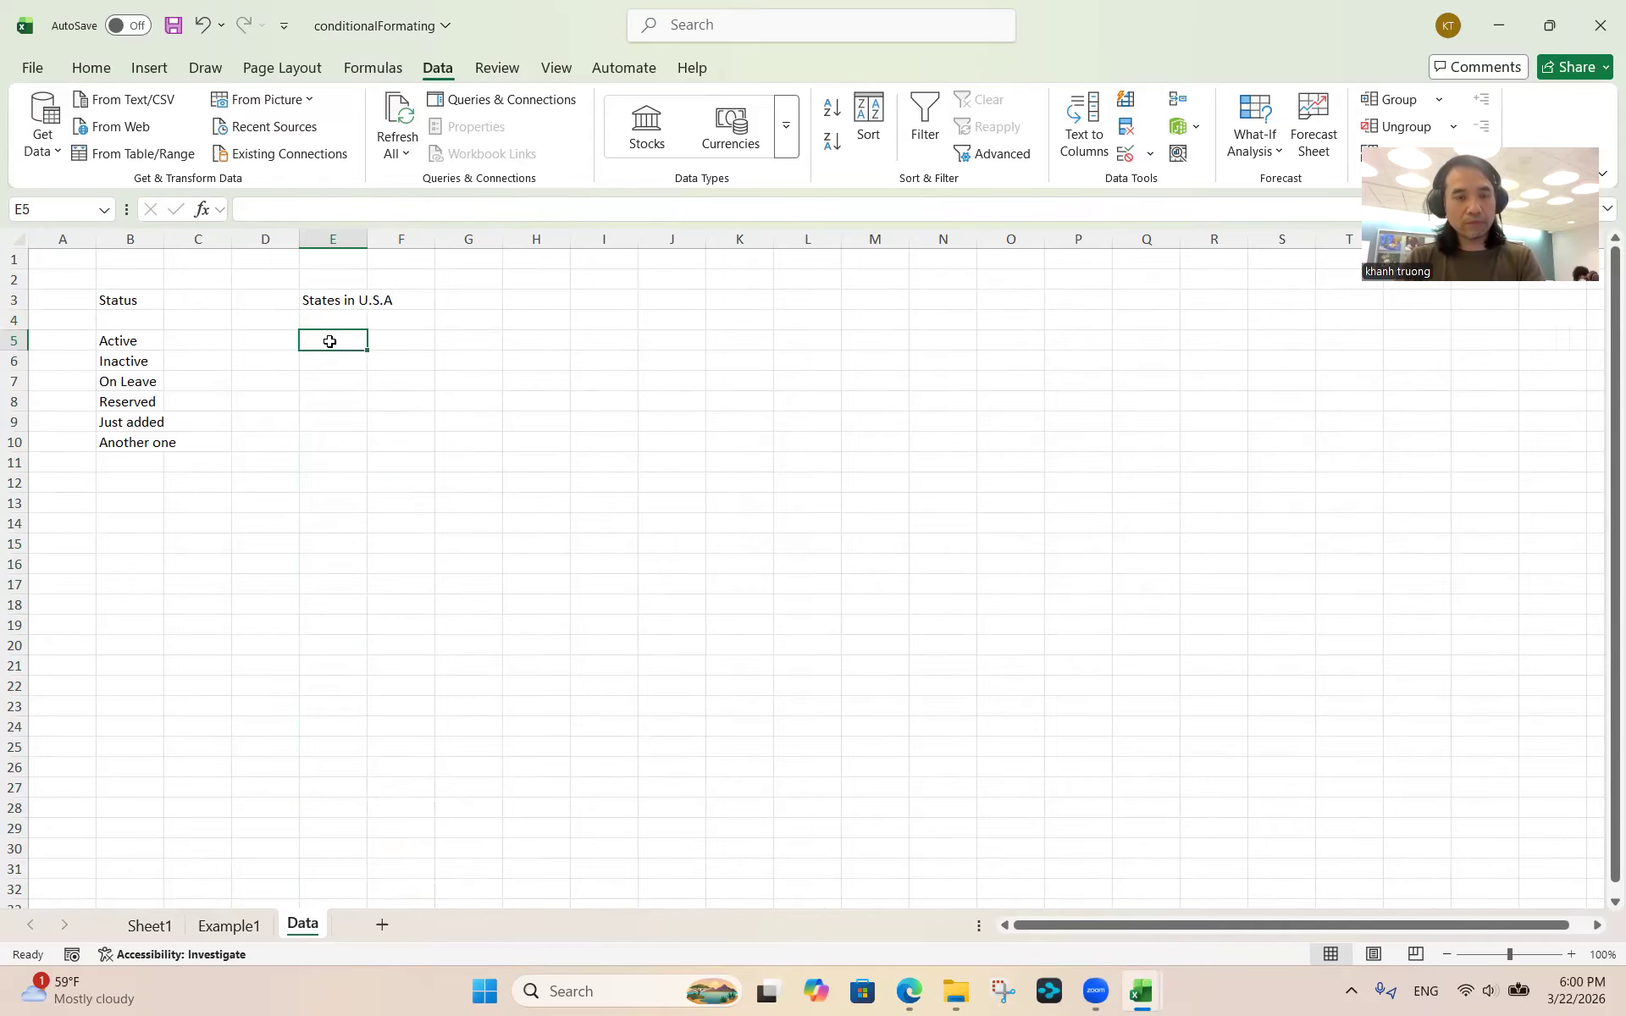
Switch to Edge, reselect and copy the state names from Alabama to Wyoming, and return to the conditionalFormating workbook
left_click(903, 997)
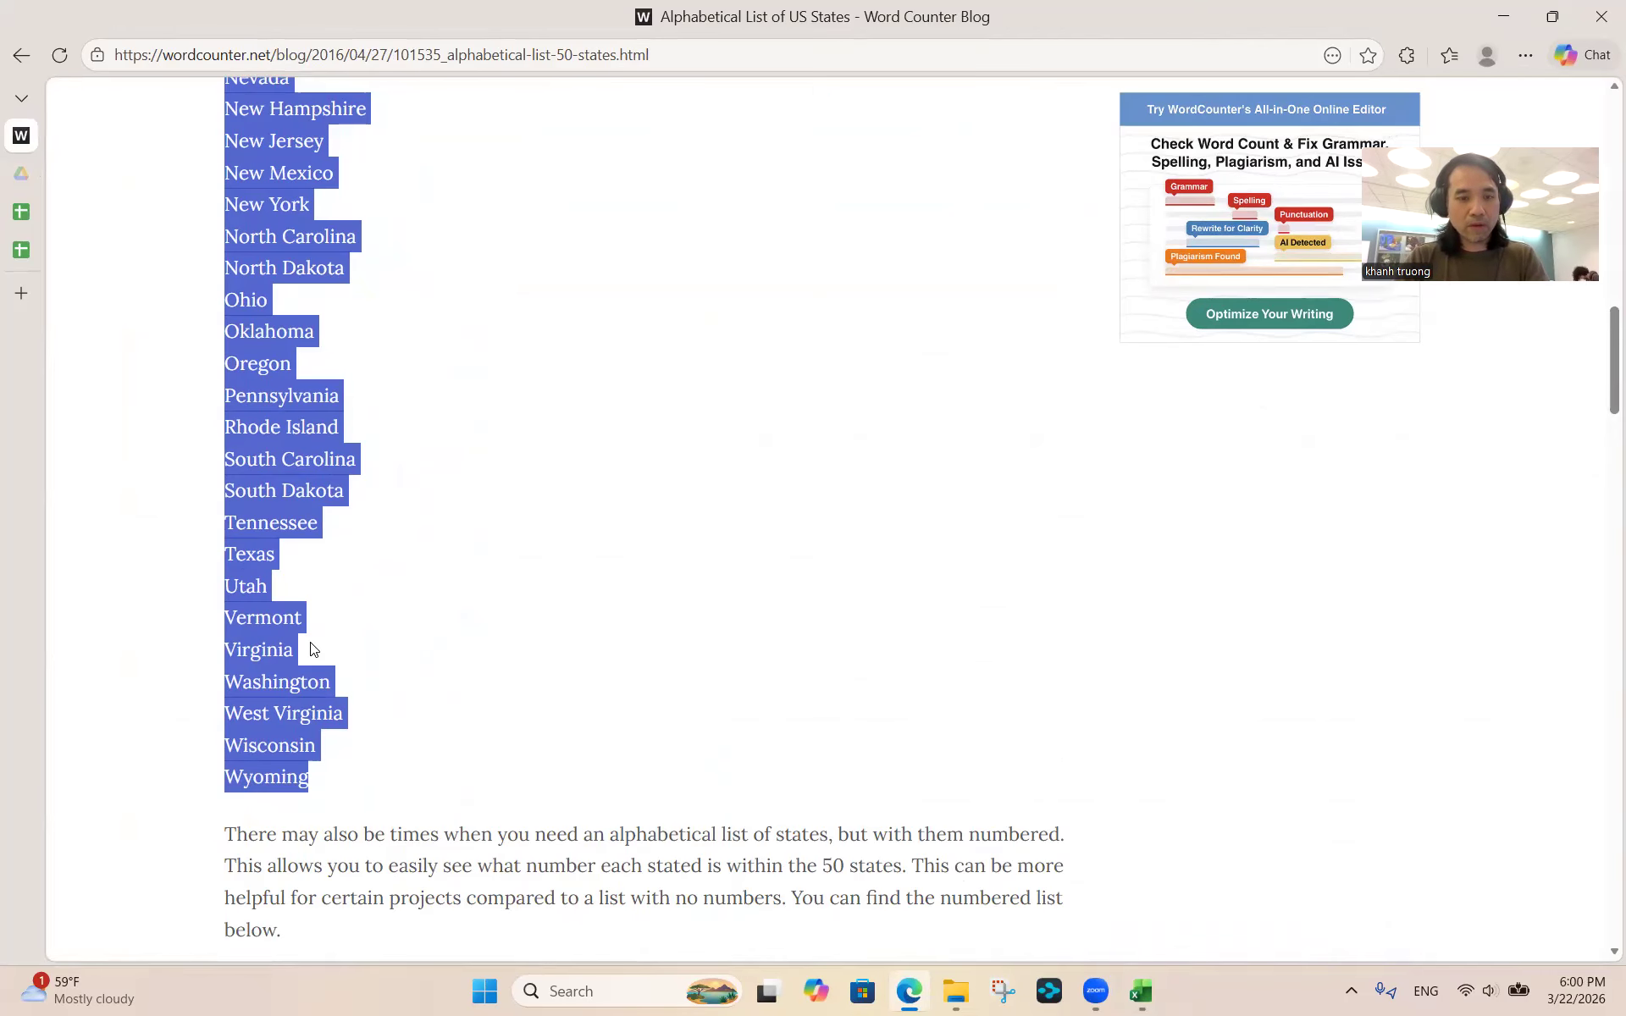
left_click(219, 408)
scroll(218, 415, "up", 15)
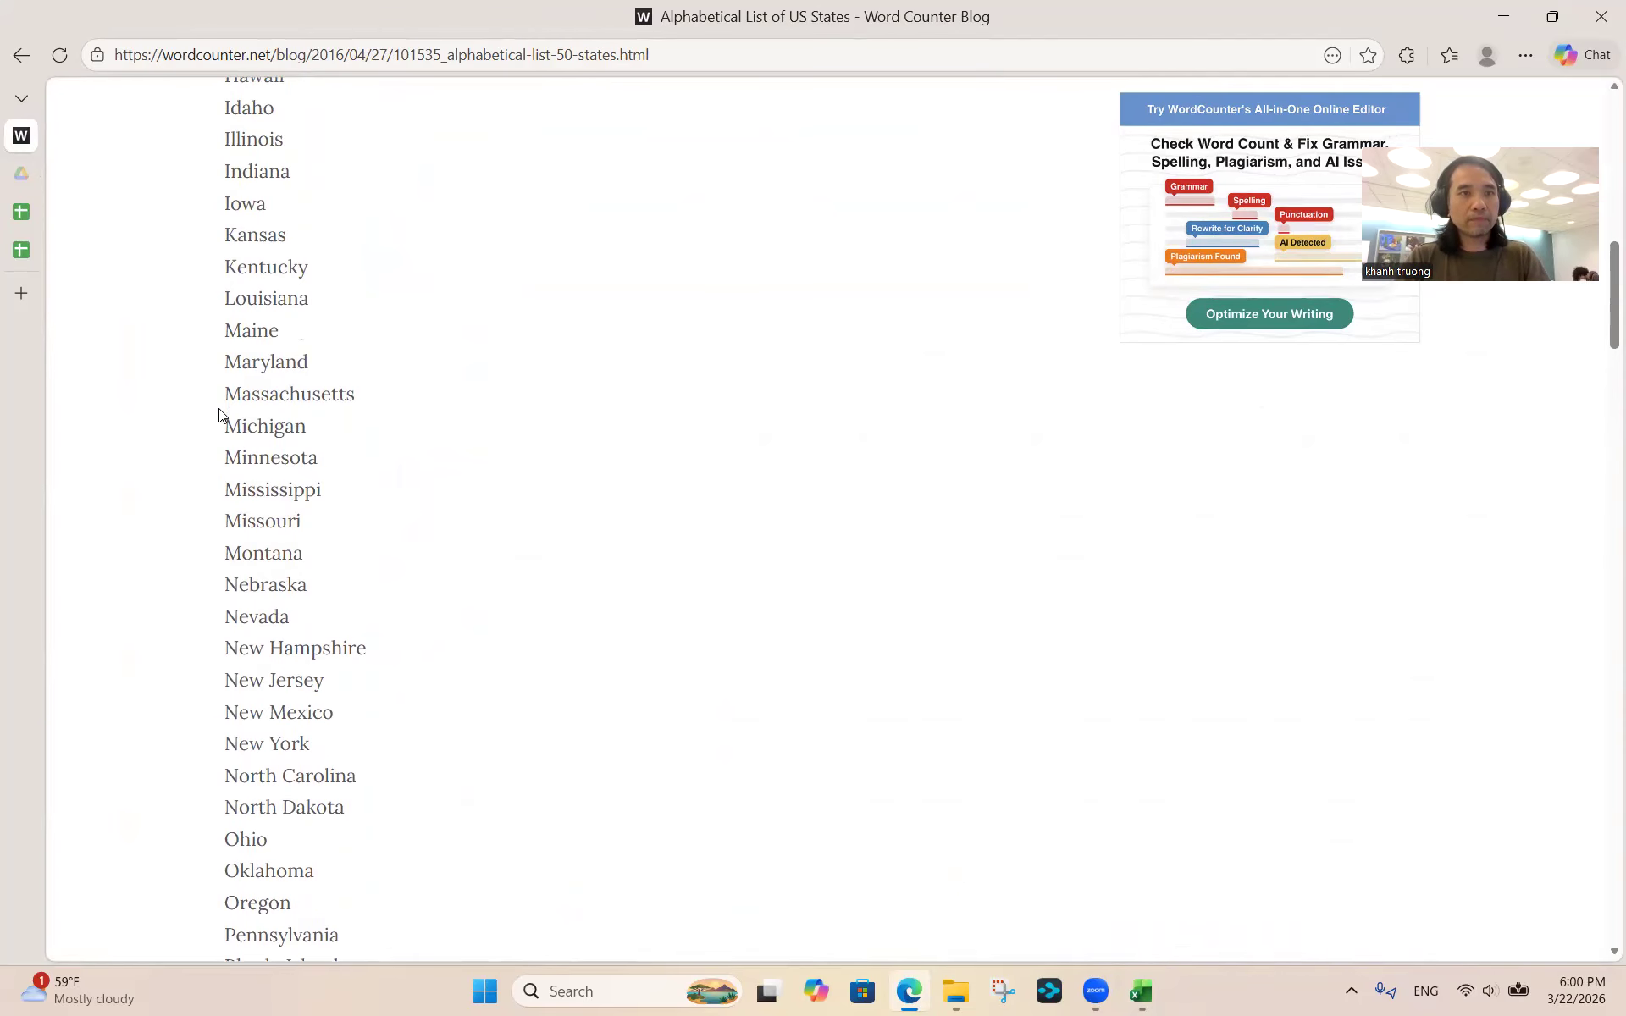
scroll(218, 415, "down", 2)
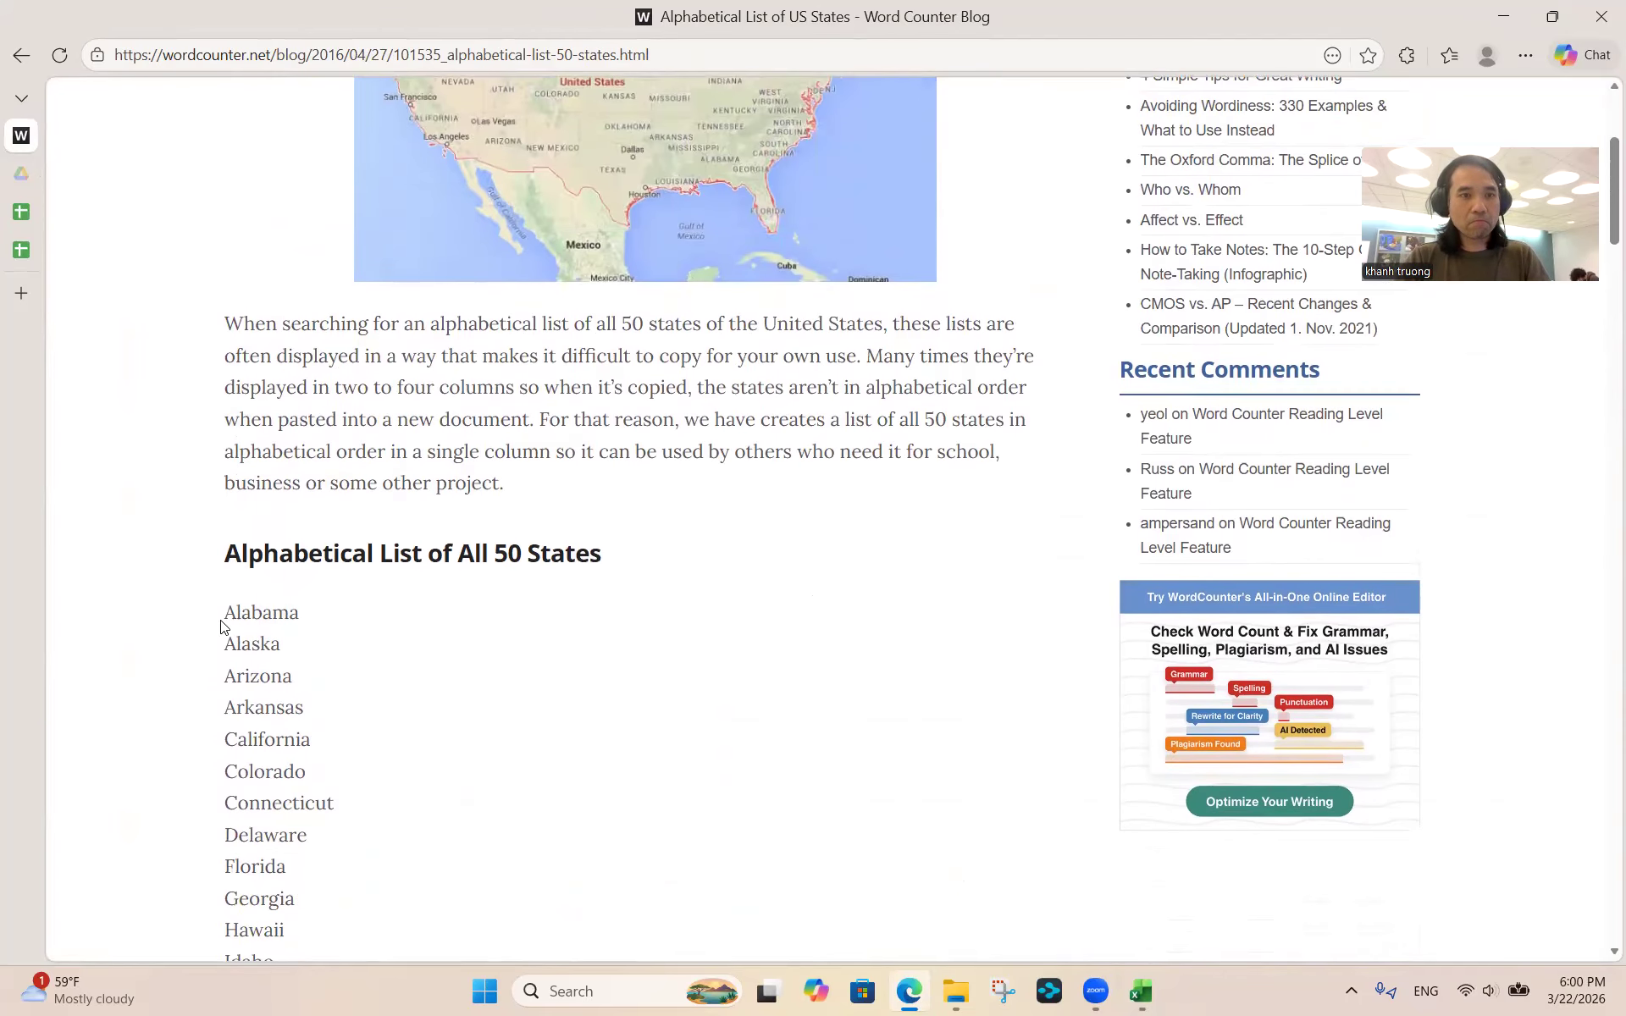
left_click_drag(242, 619, 392, 877)
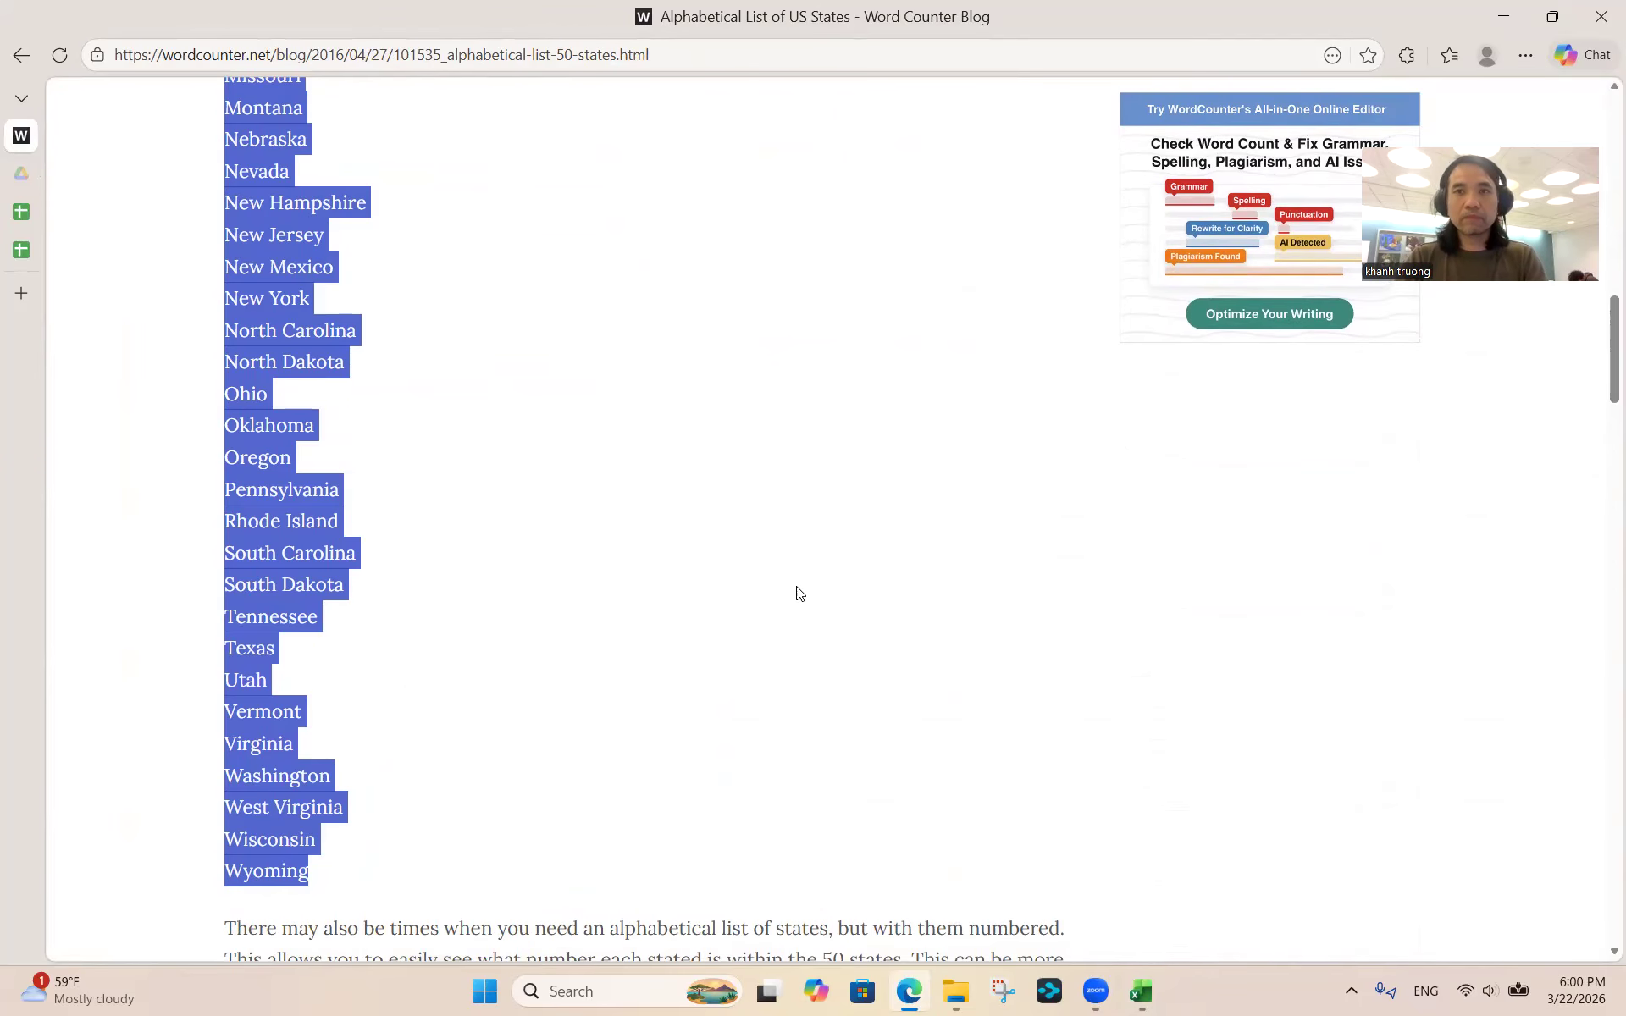
left_click(1504, 17)
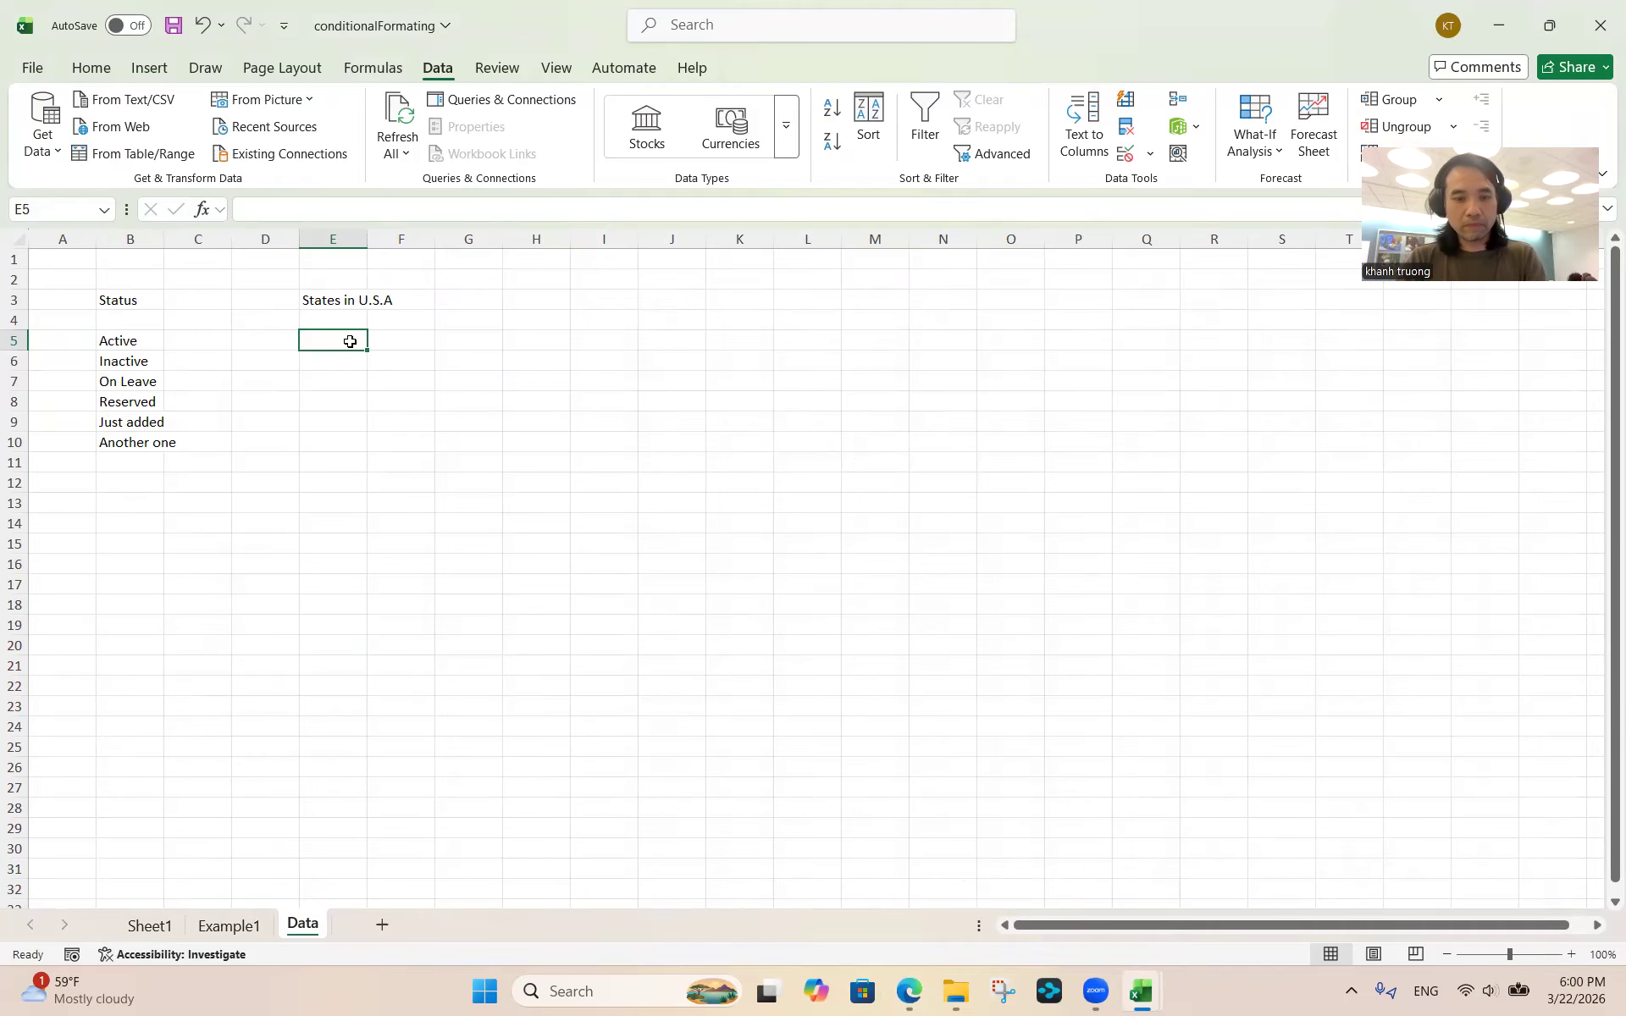
Paste the state list into the Data sheet from E5 down and fit column E's width to the names
key("ctrl+v")
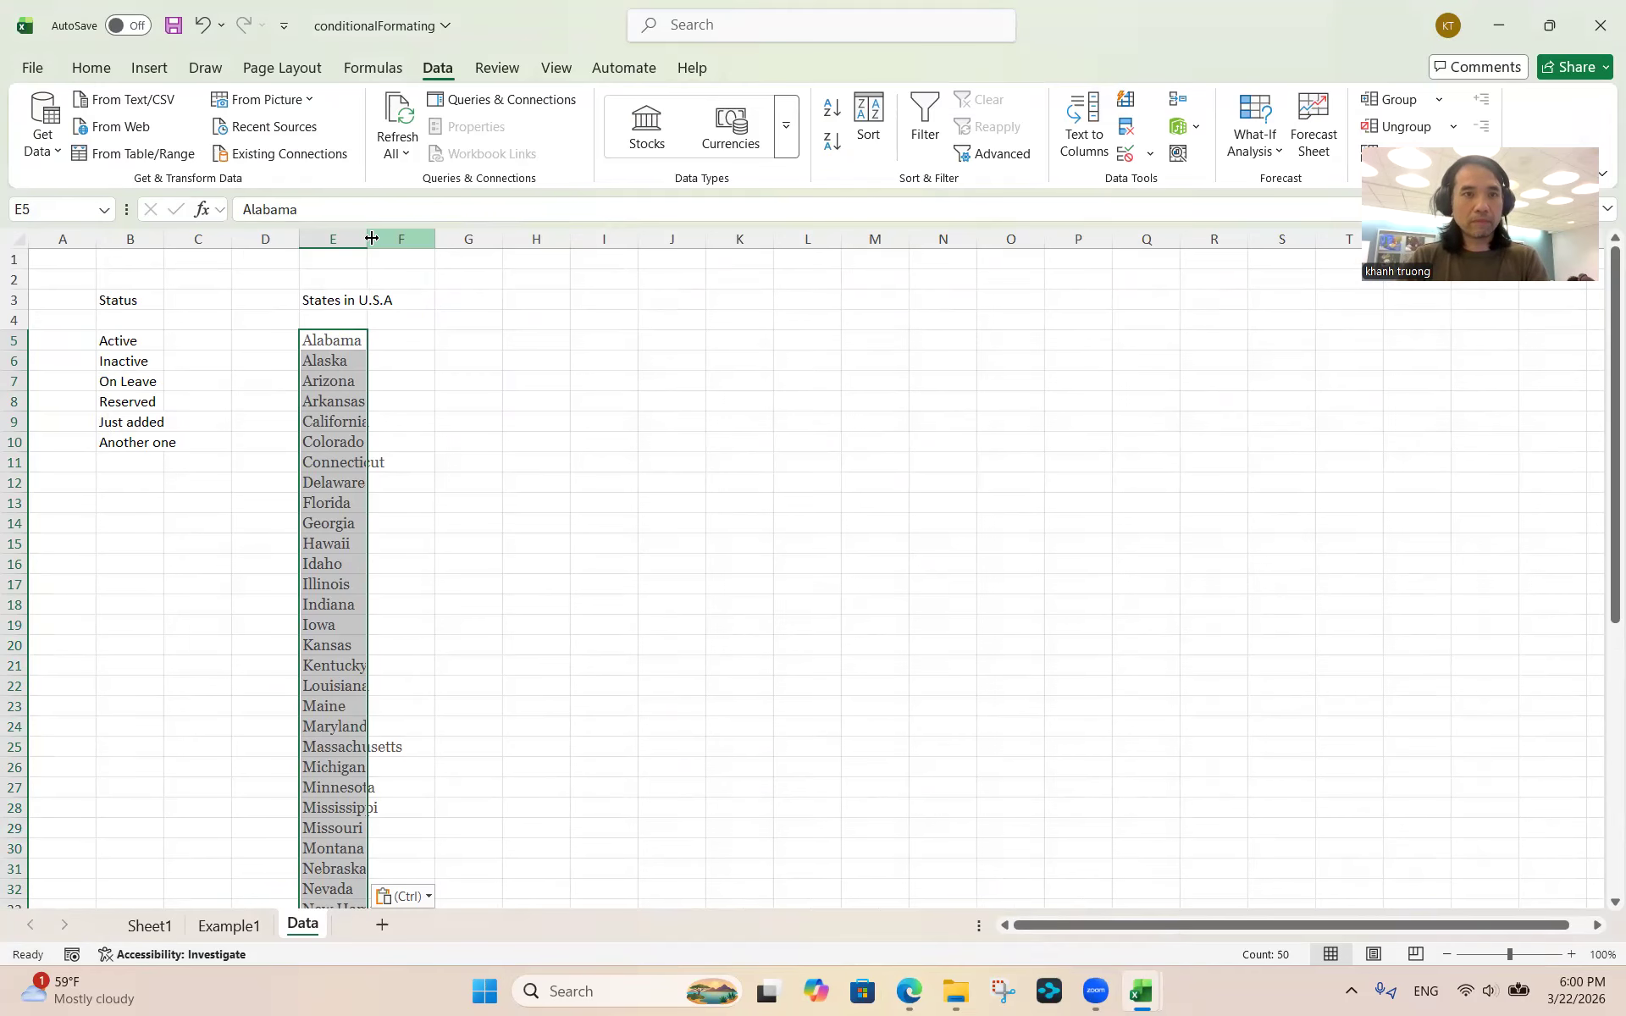
double_click(366, 235)
left_click(370, 356)
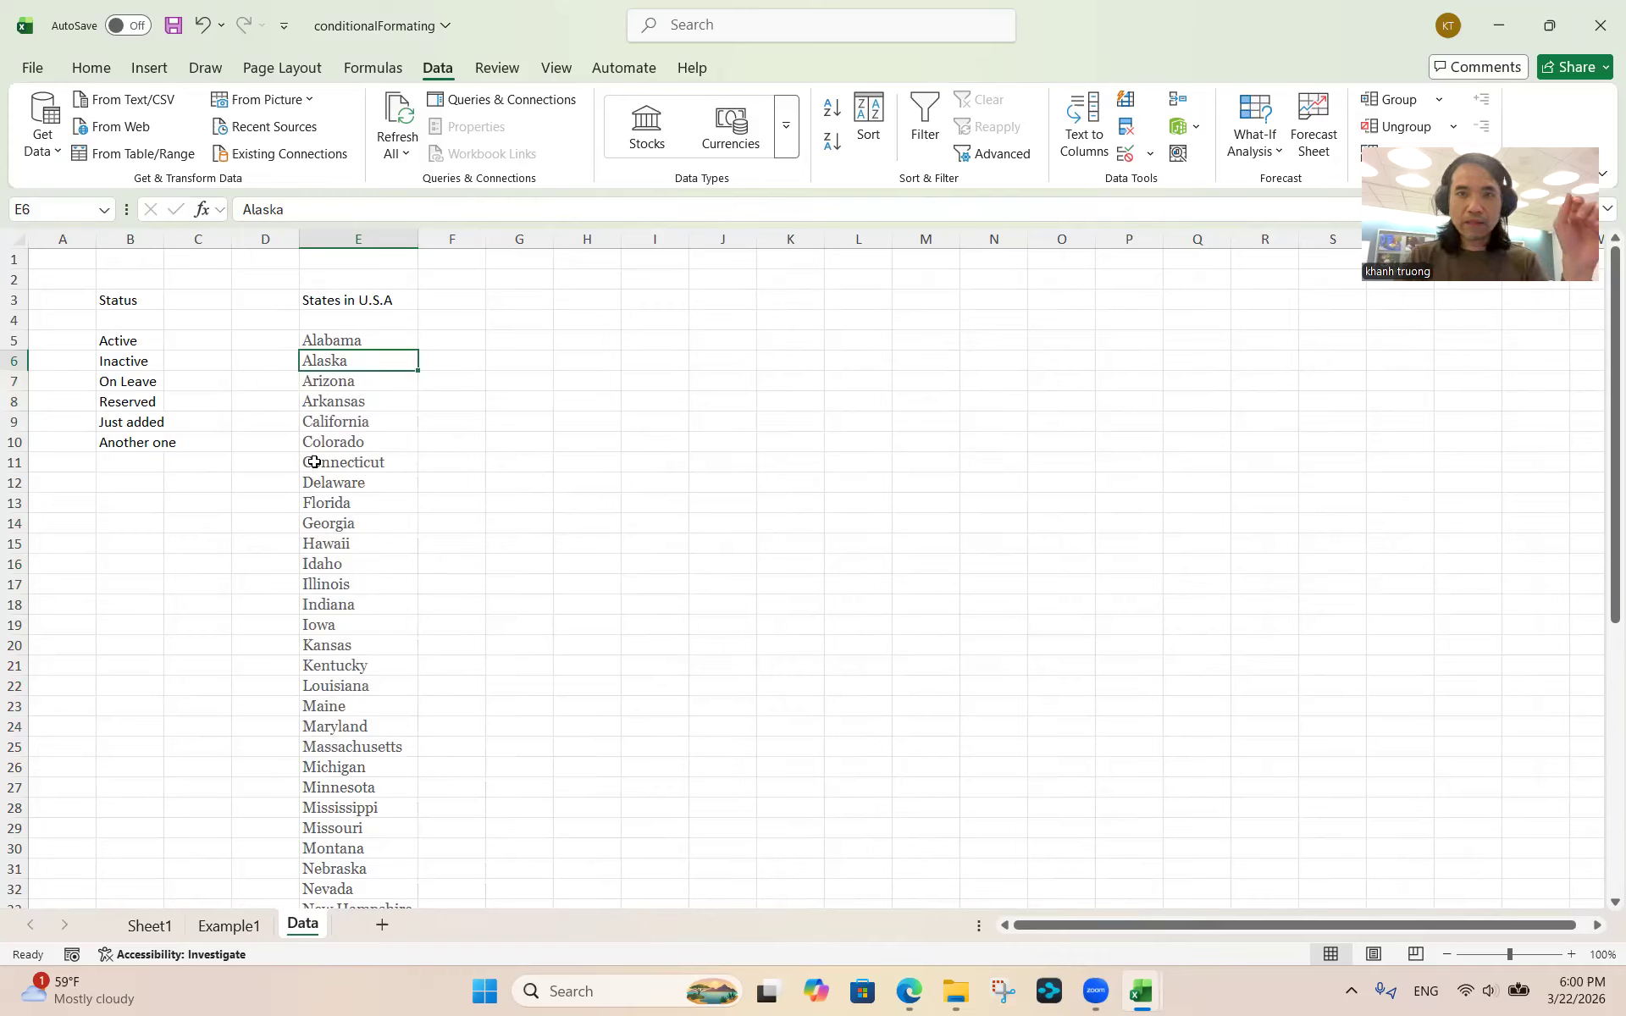
Select the range from the empty cell E4 through Wyoming in E54 and copy it
left_click(347, 322)
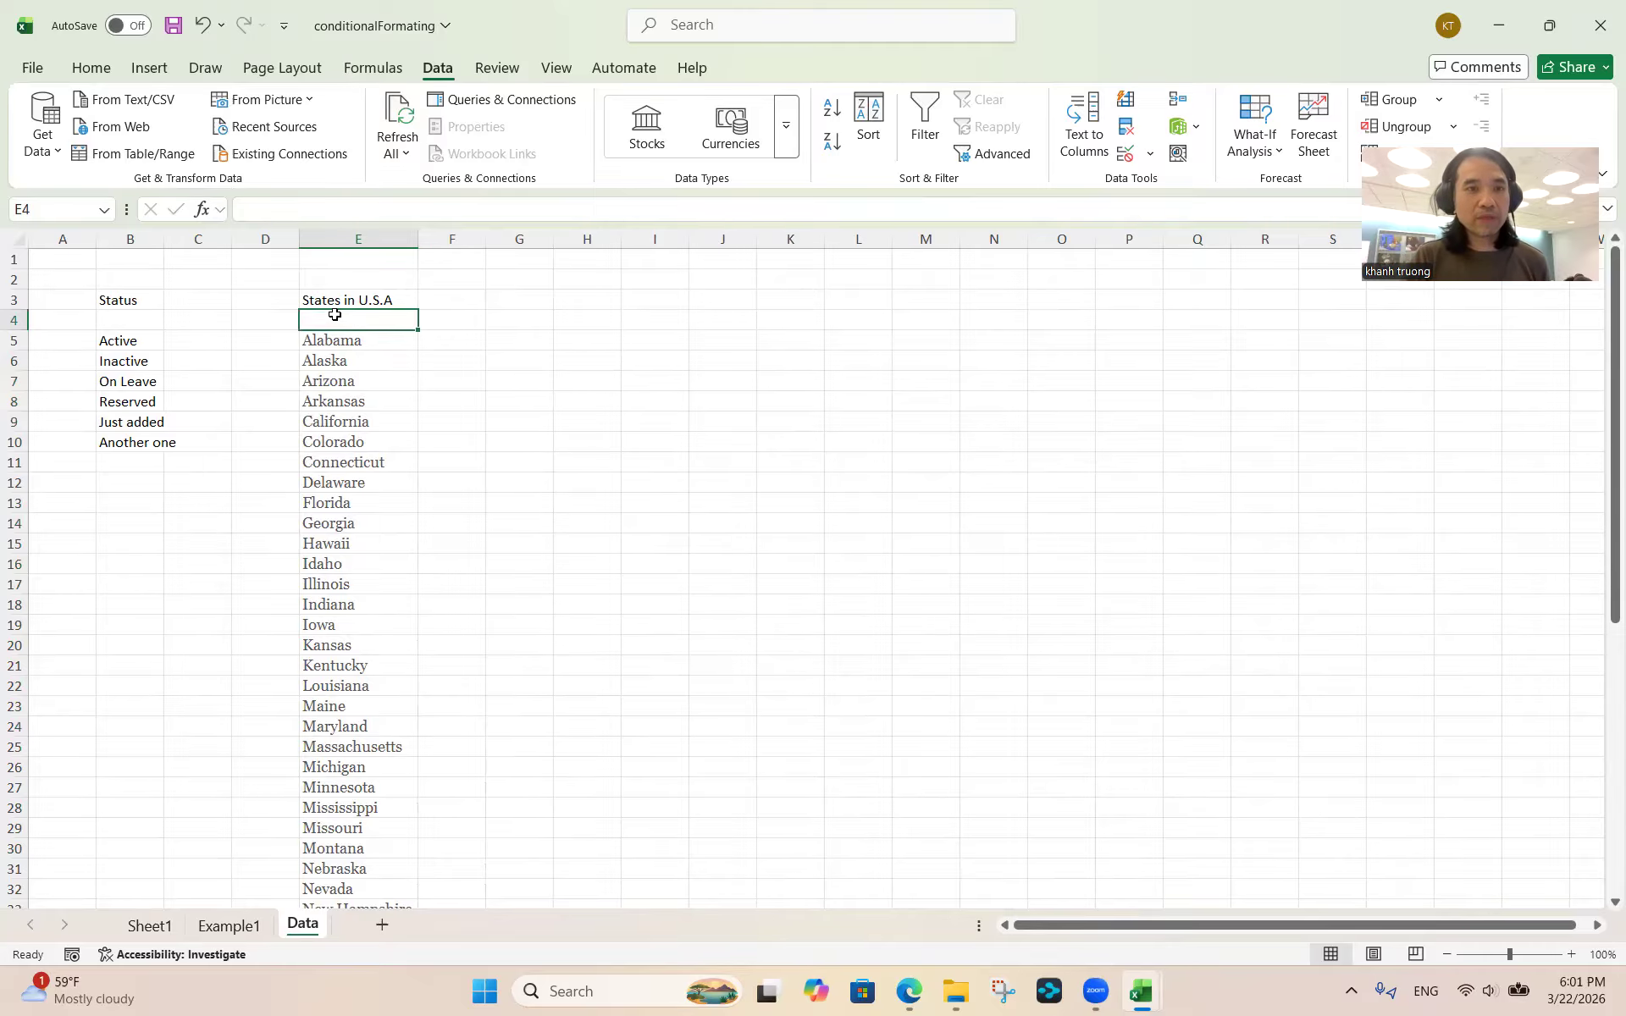
key("shift+Down")
key("shift+Down")
key("shift+Down")
key("shift+Down")
key("shift+Down")
key("shift+Down")
key("shift+Down")
key("shift+Down")
key("shift+Down")
key("shift+Down")
key("shift+Down")
key("shift+Down")
key("shift+Down")
key("shift+Down")
key("shift+Down")
key("shift+Down")
key("shift+Down")
key("shift+Down")
key("shift+Down")
key("shift+Down")
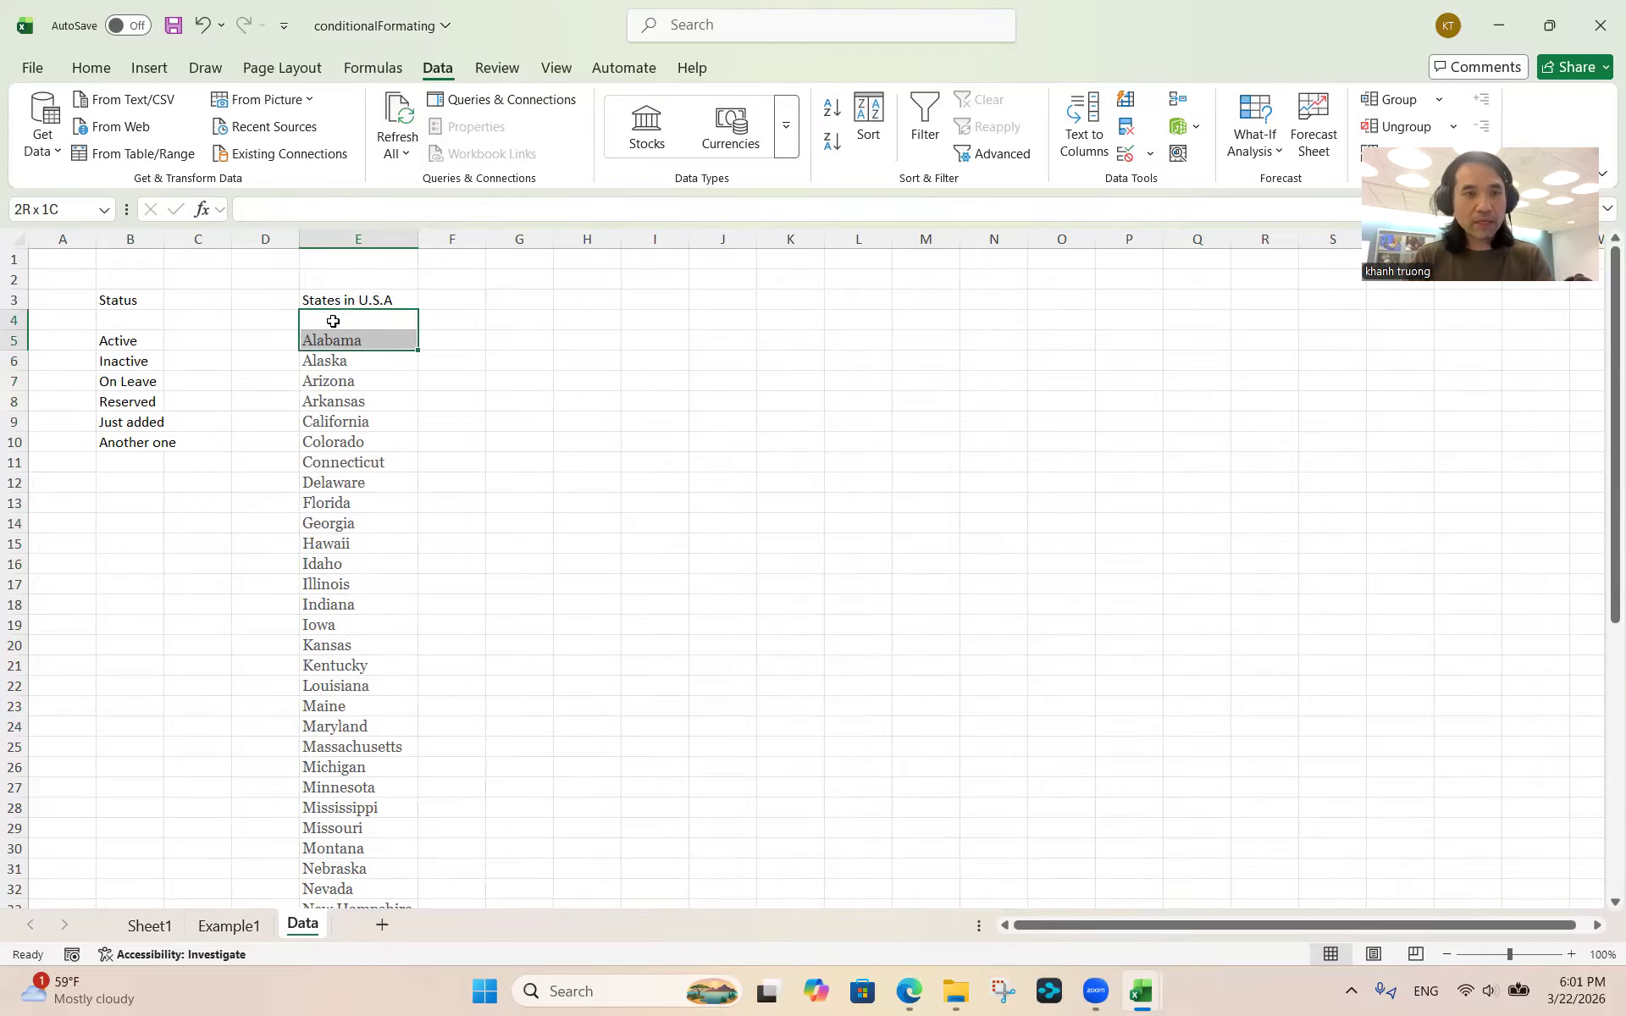
key("shift+Down")
key("shift+Down")
key("shift+Down")
key("shift+Down")
key("shift+Down")
key("shift+Down")
key("shift+Down")
key("shift+Down")
key("shift+Down")
key("shift+Down")
key("shift+Down")
key("shift+Down")
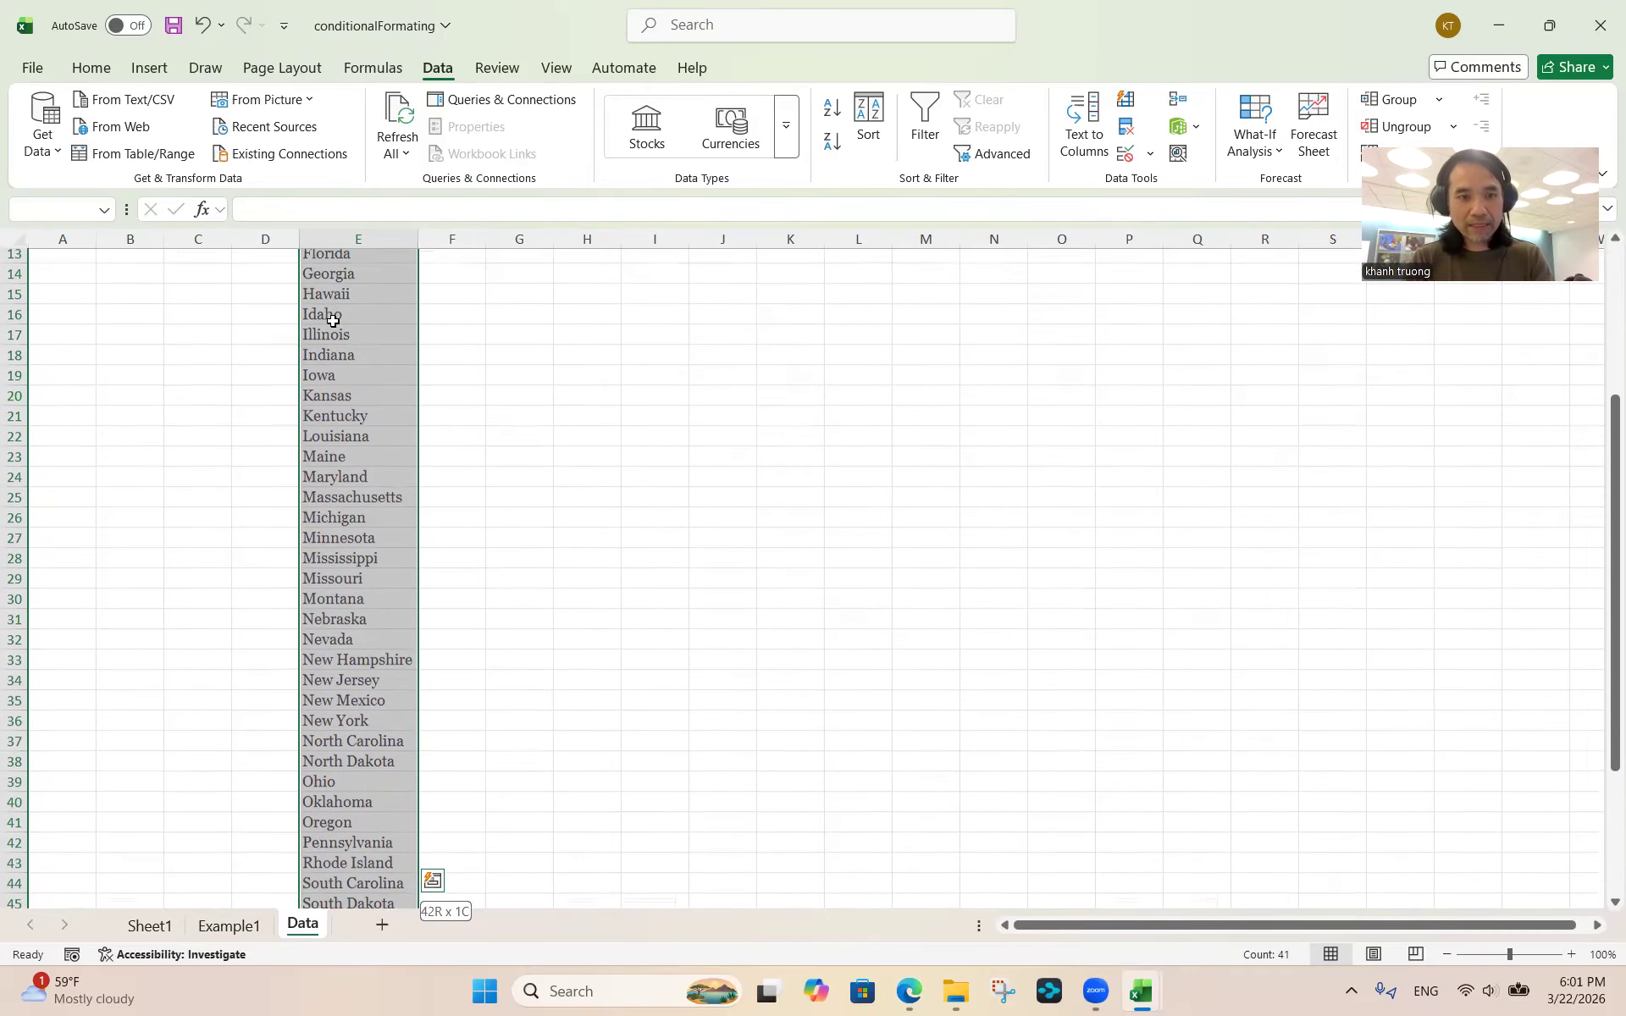
key("shift+Down")
key("shift+Down")
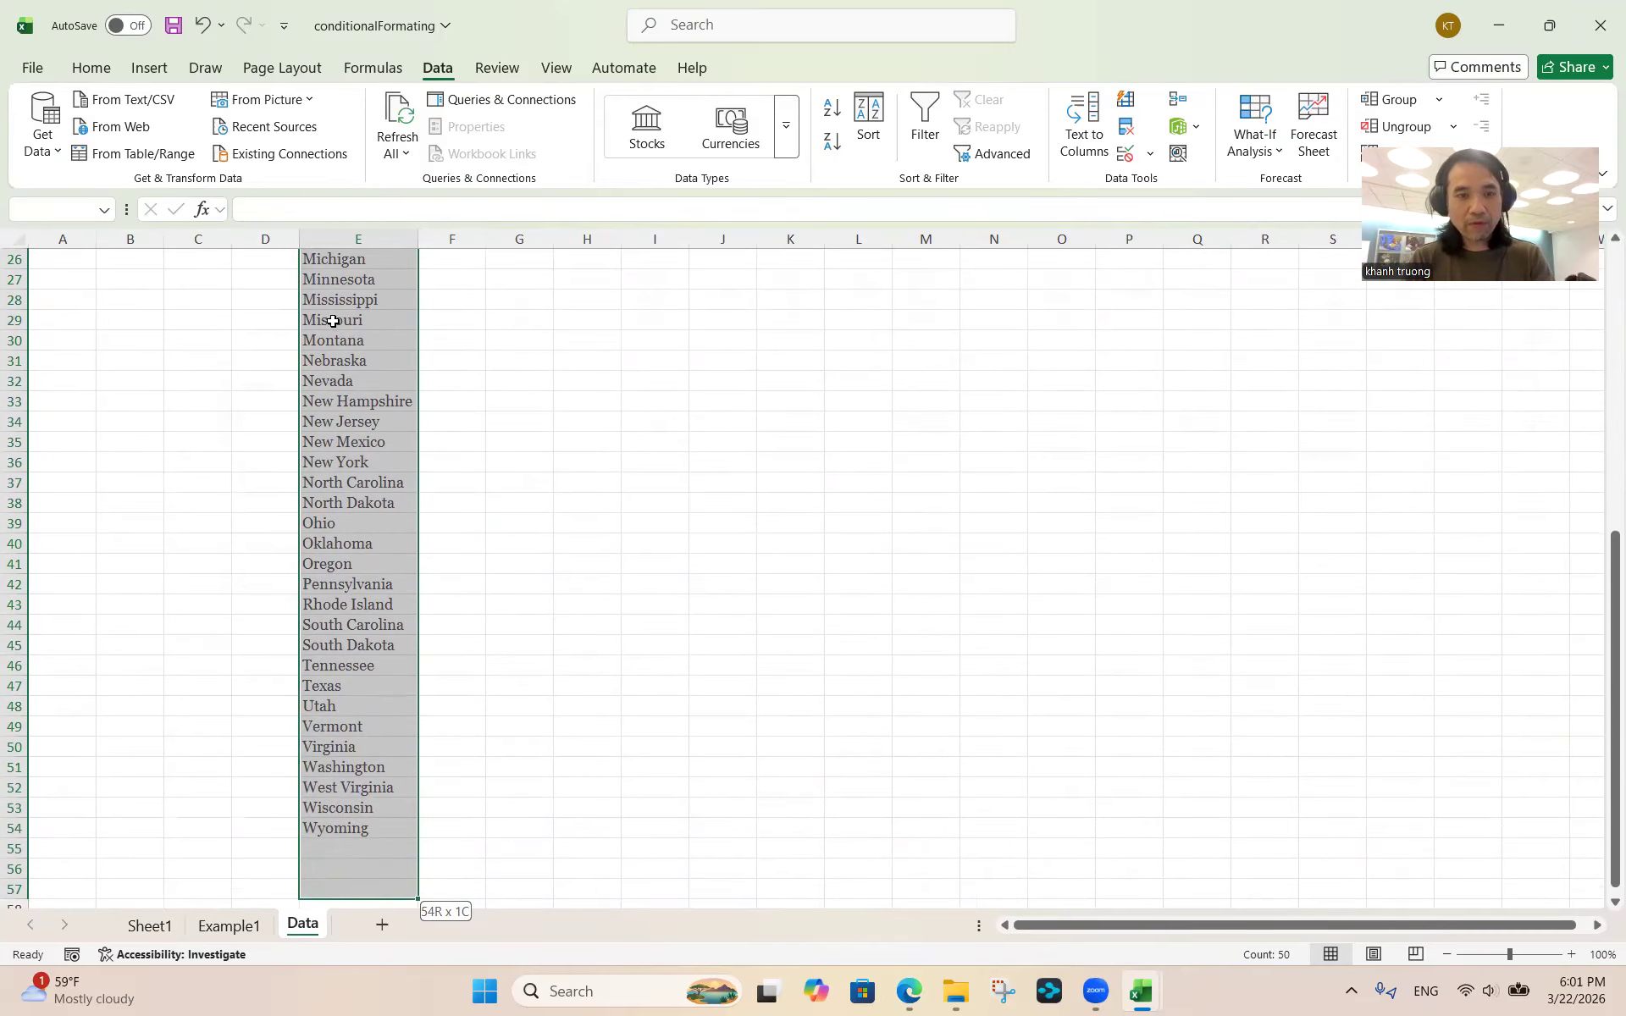
key("shift+Up")
key("shift+Up")
key("shift+Up")
key("shift+Up")
key("shift+Down")
key("ctrl+c")
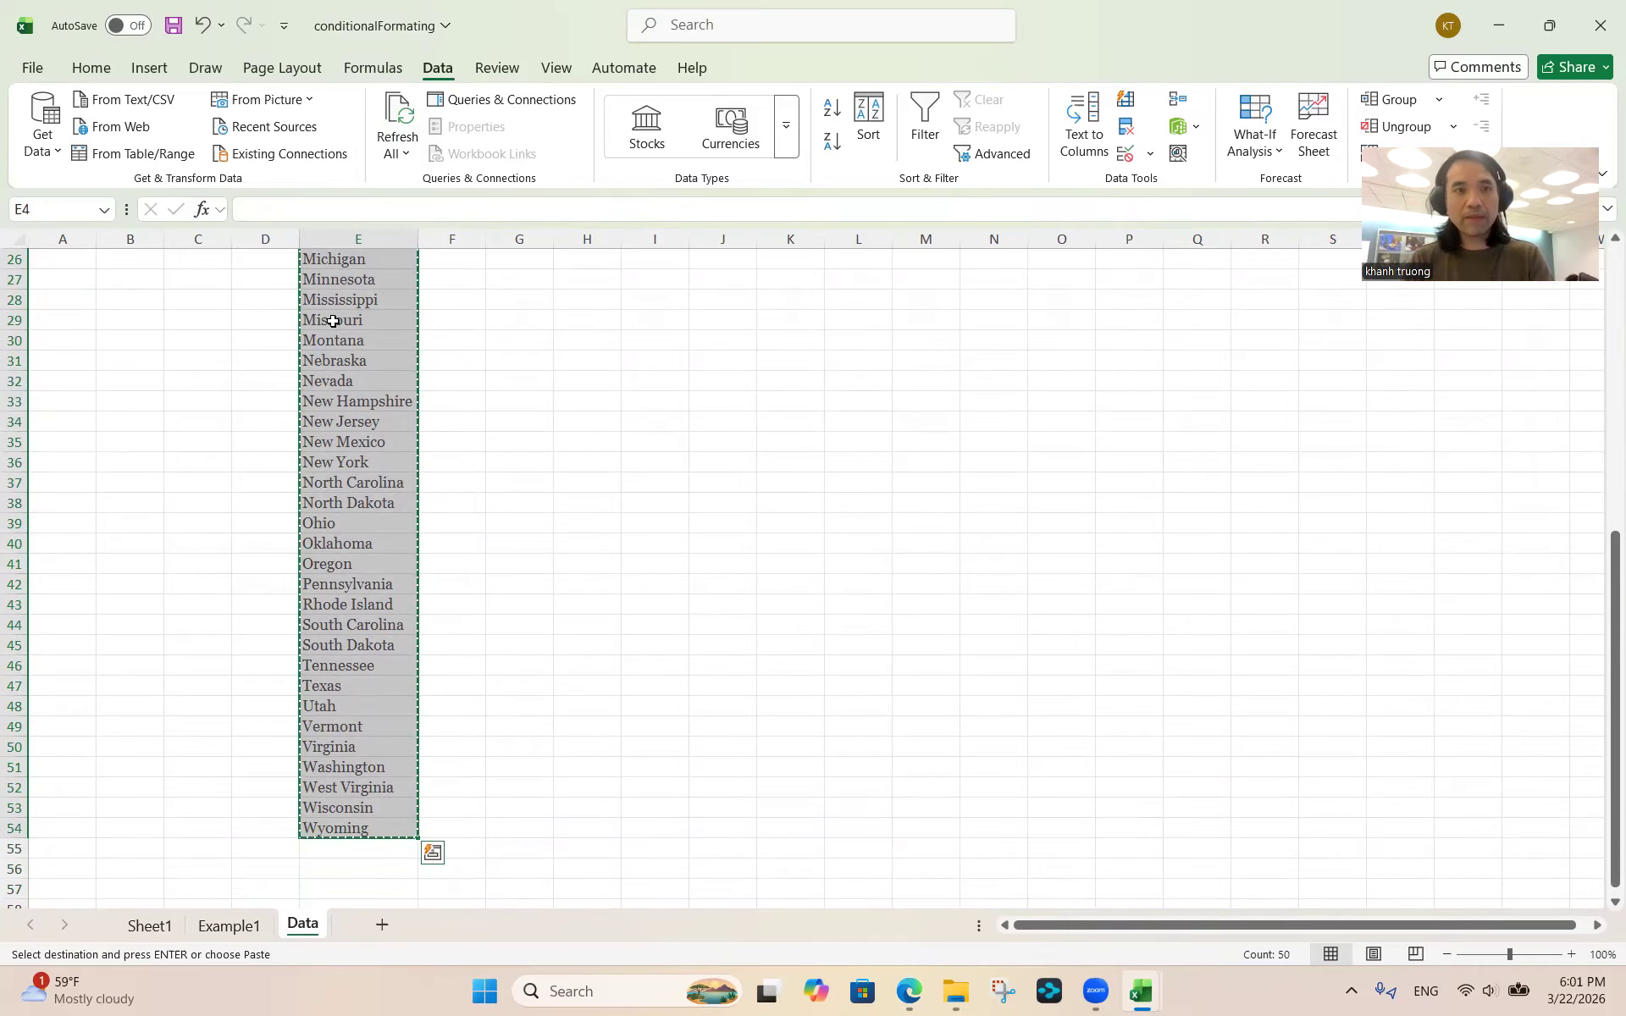
On the Example1 sheet, start a data validation rule for H2 that allows a List
left_click(229, 926)
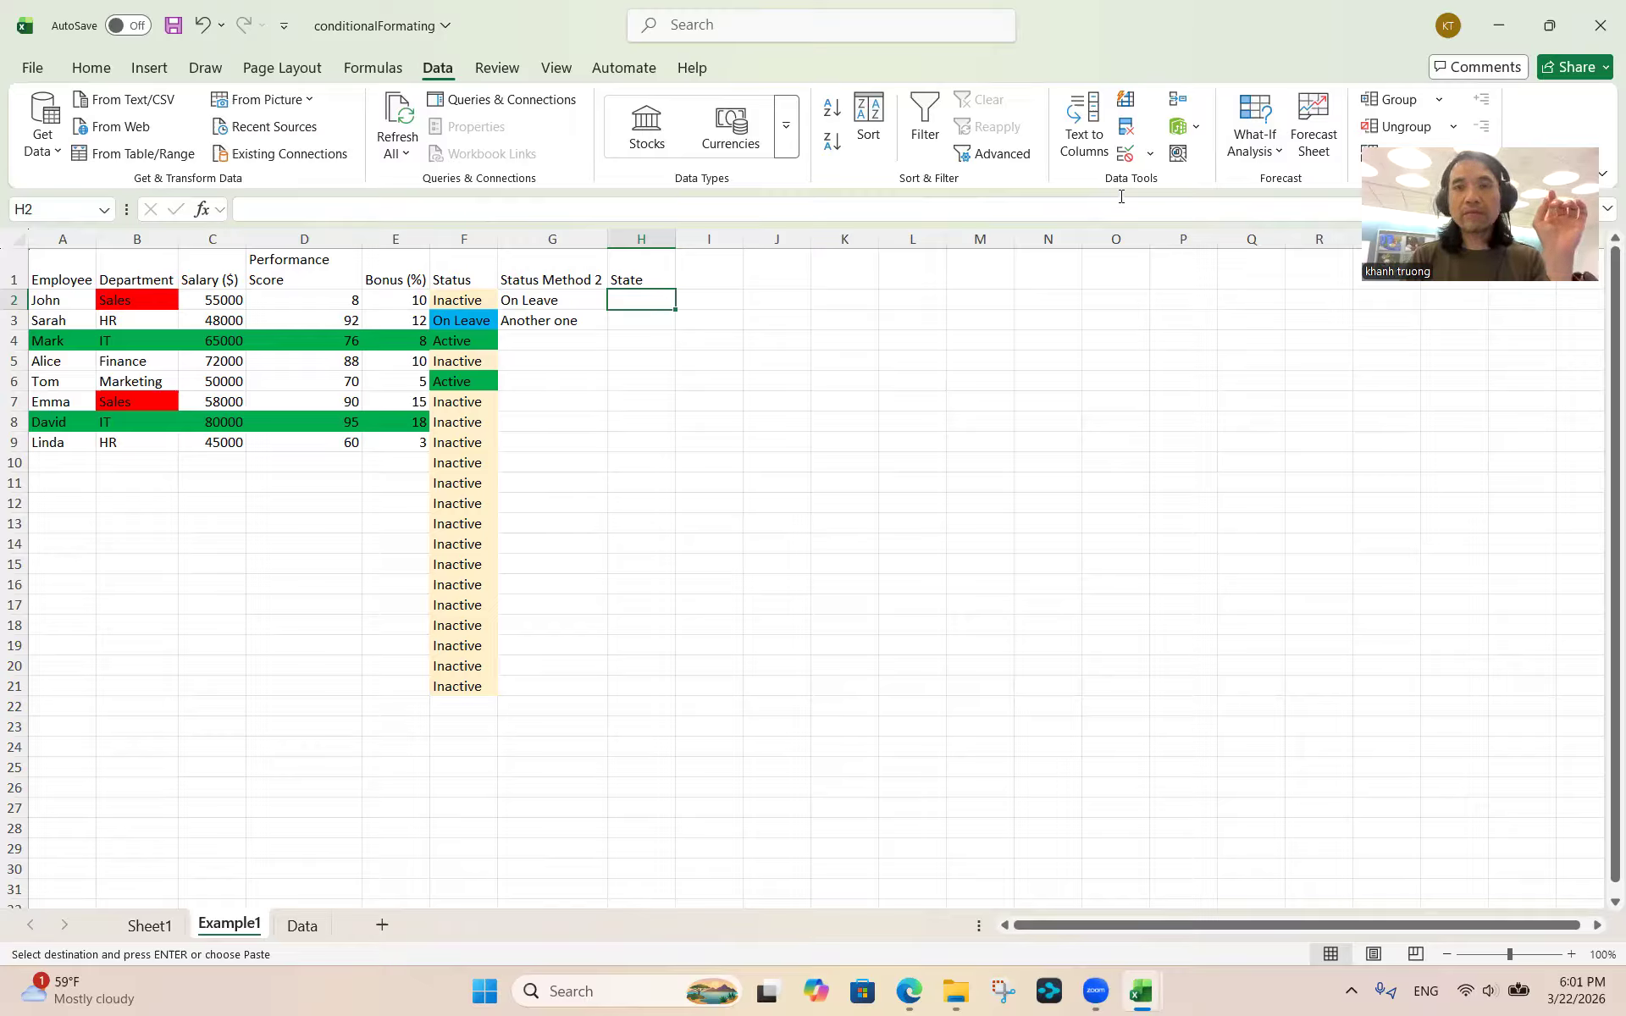
left_click(1151, 155)
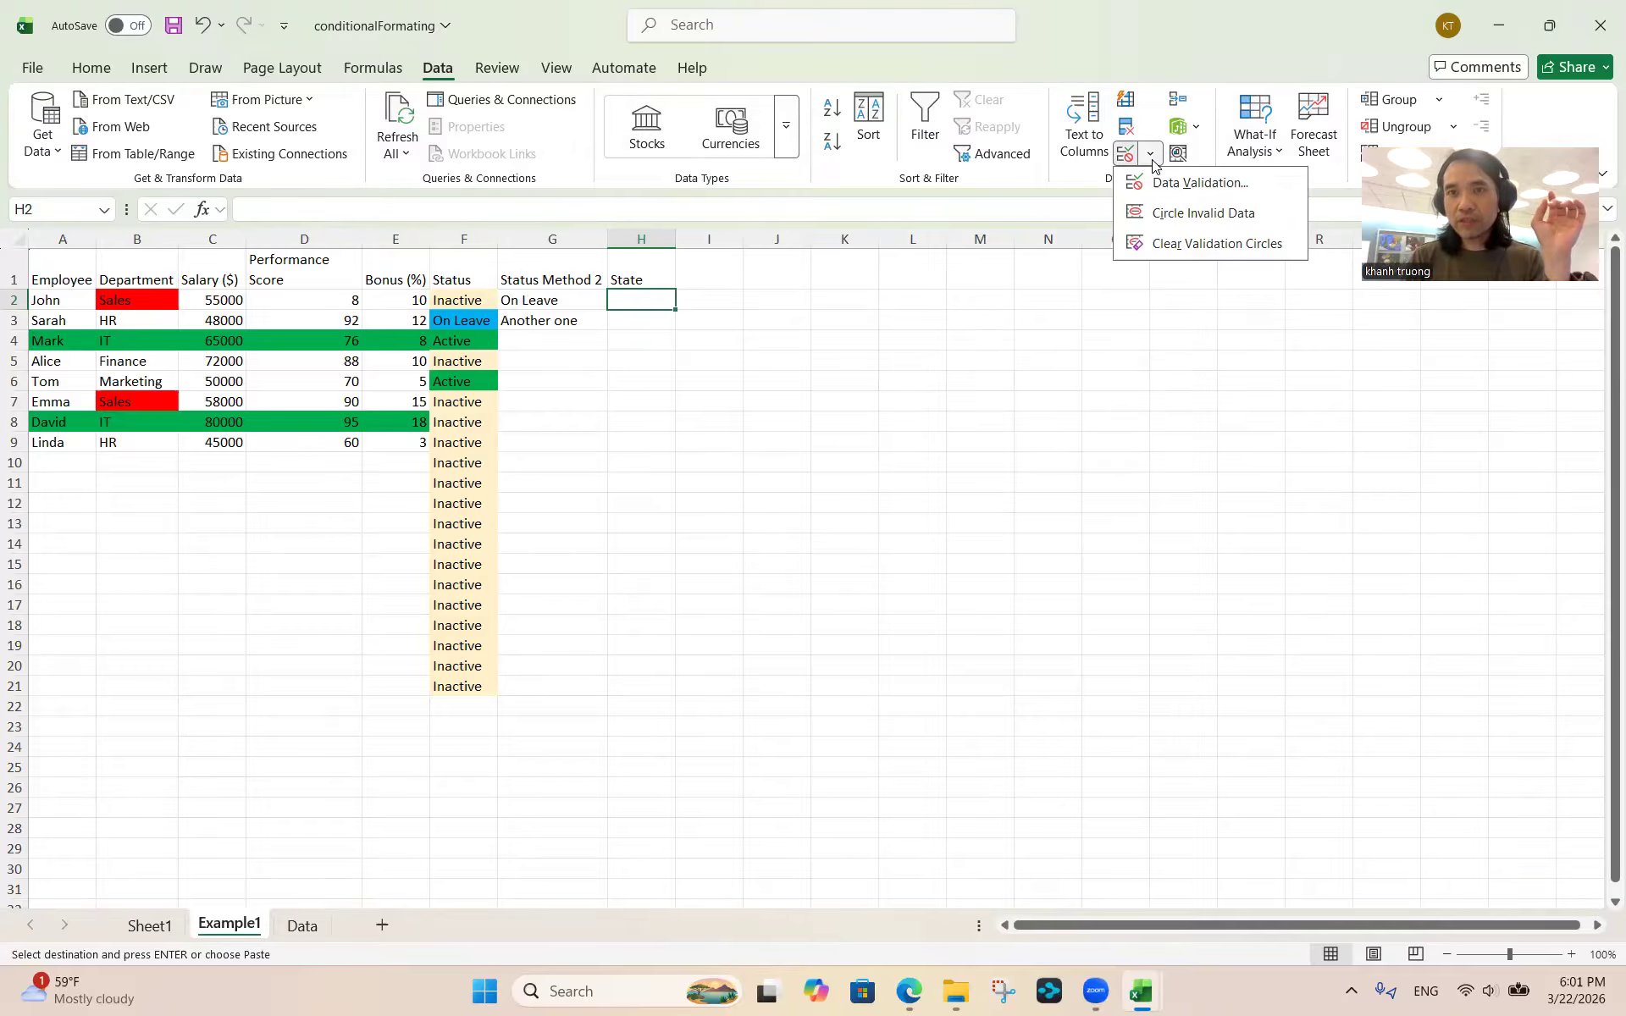
left_click(1166, 187)
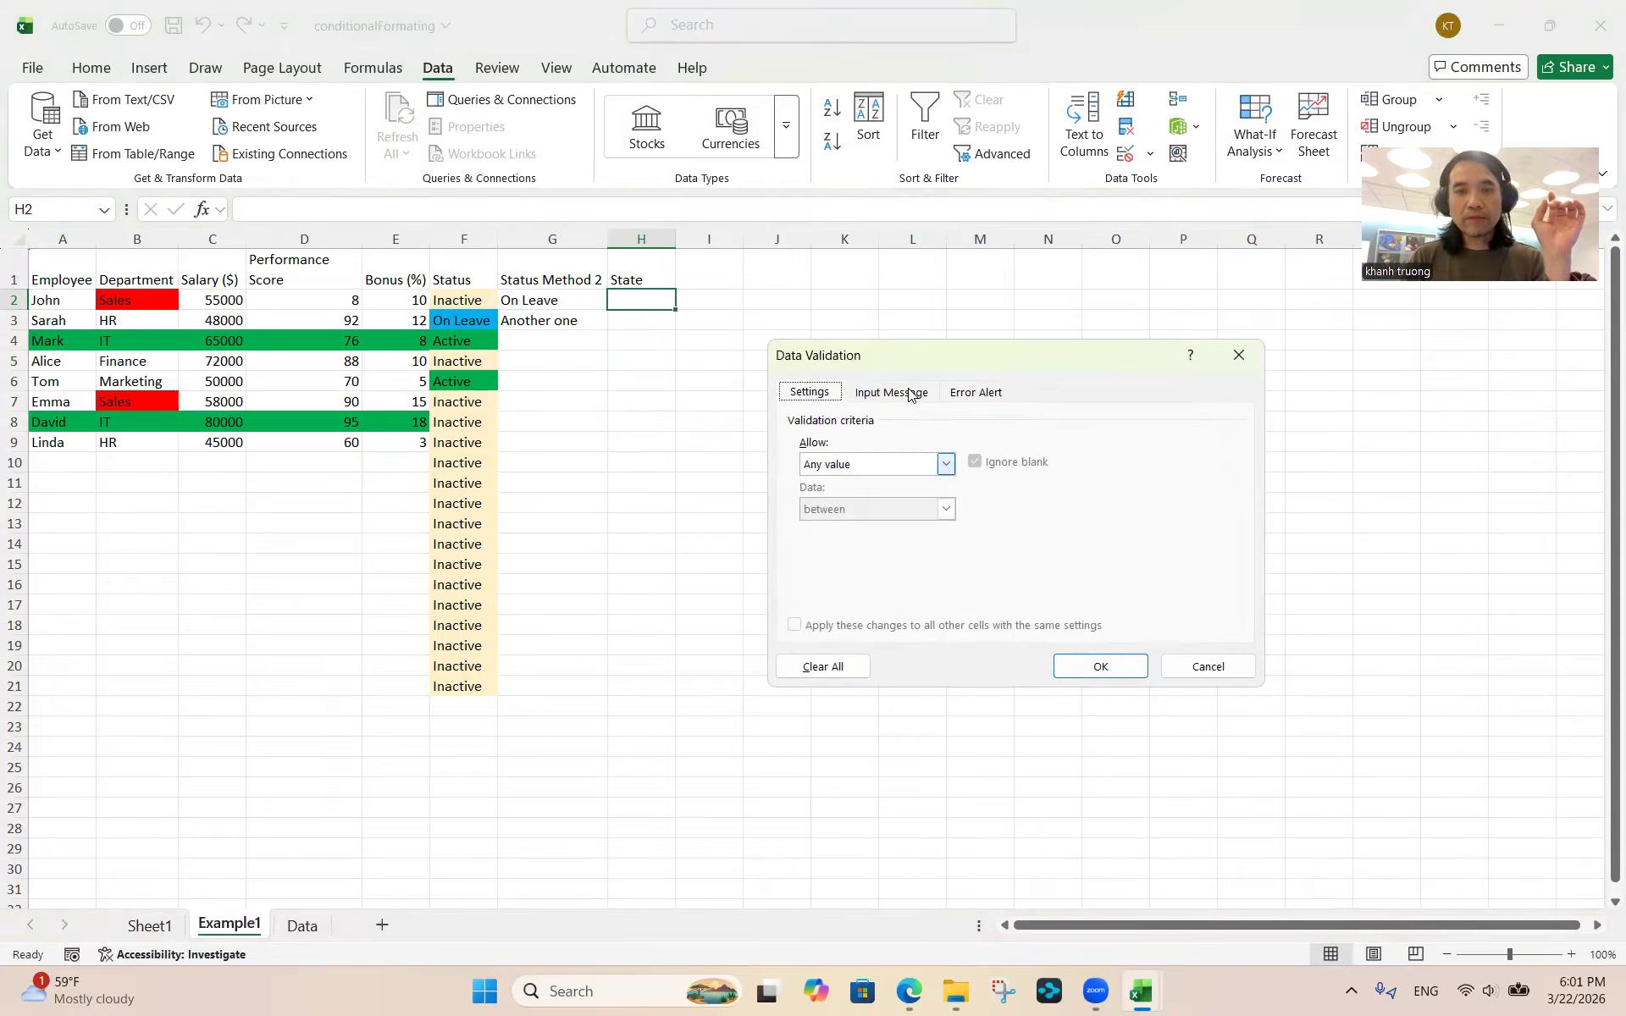
left_click(949, 465)
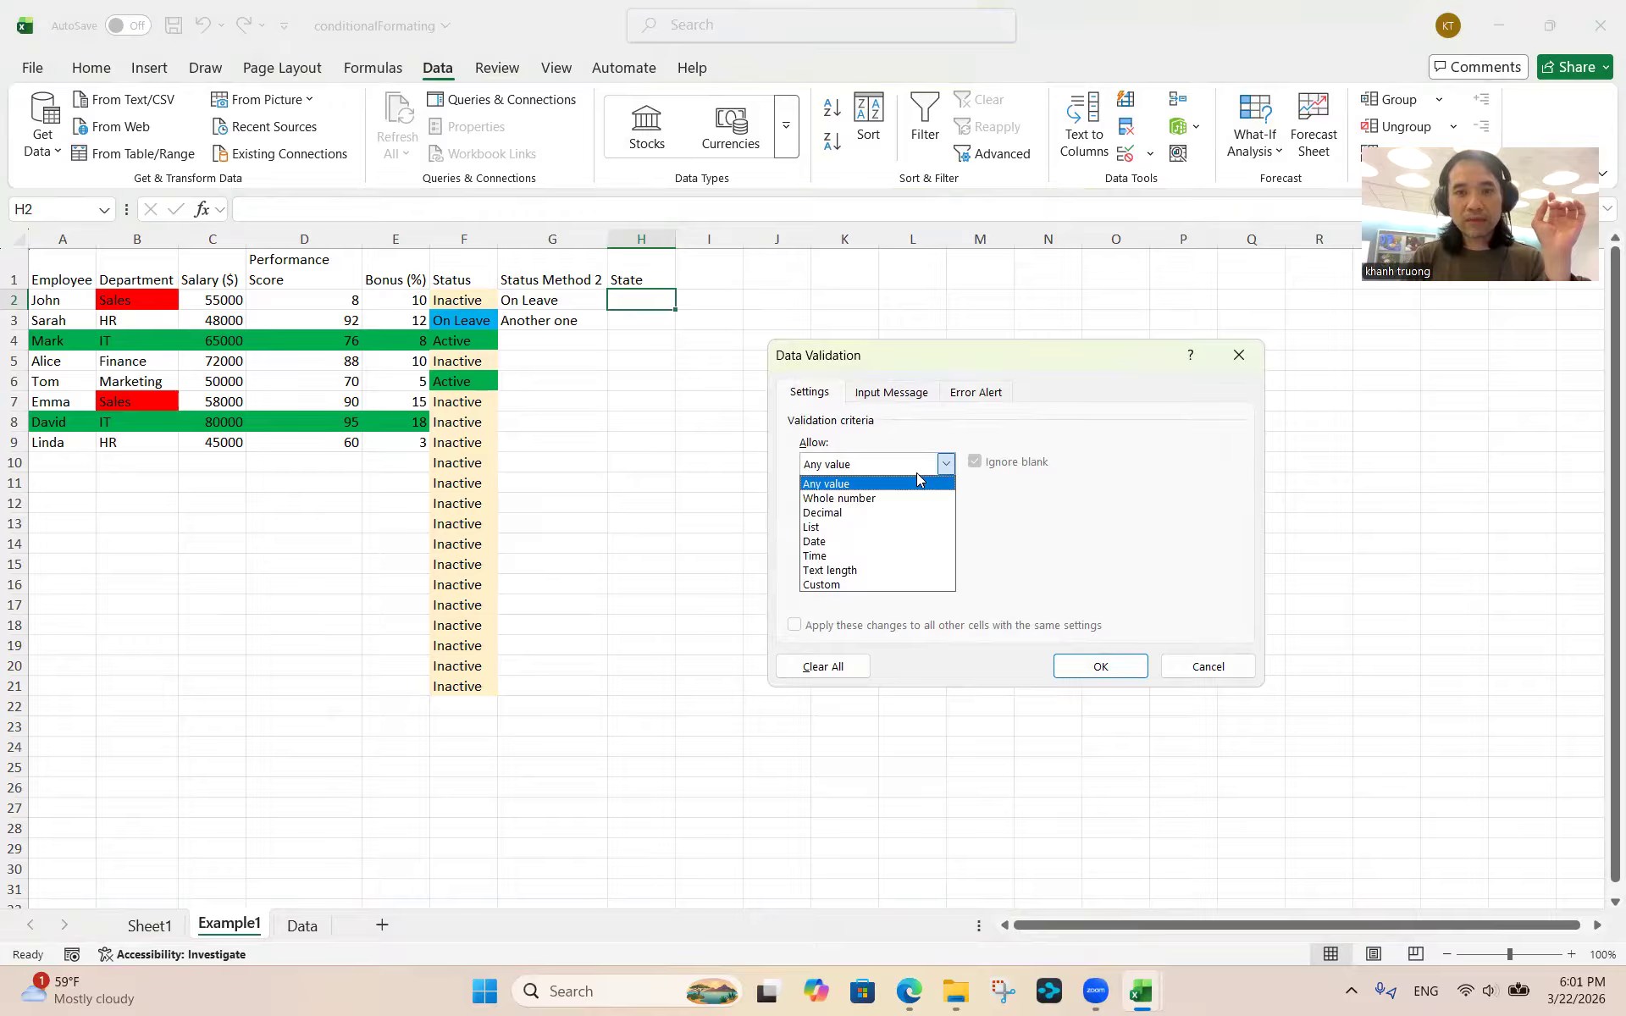
left_click(815, 534)
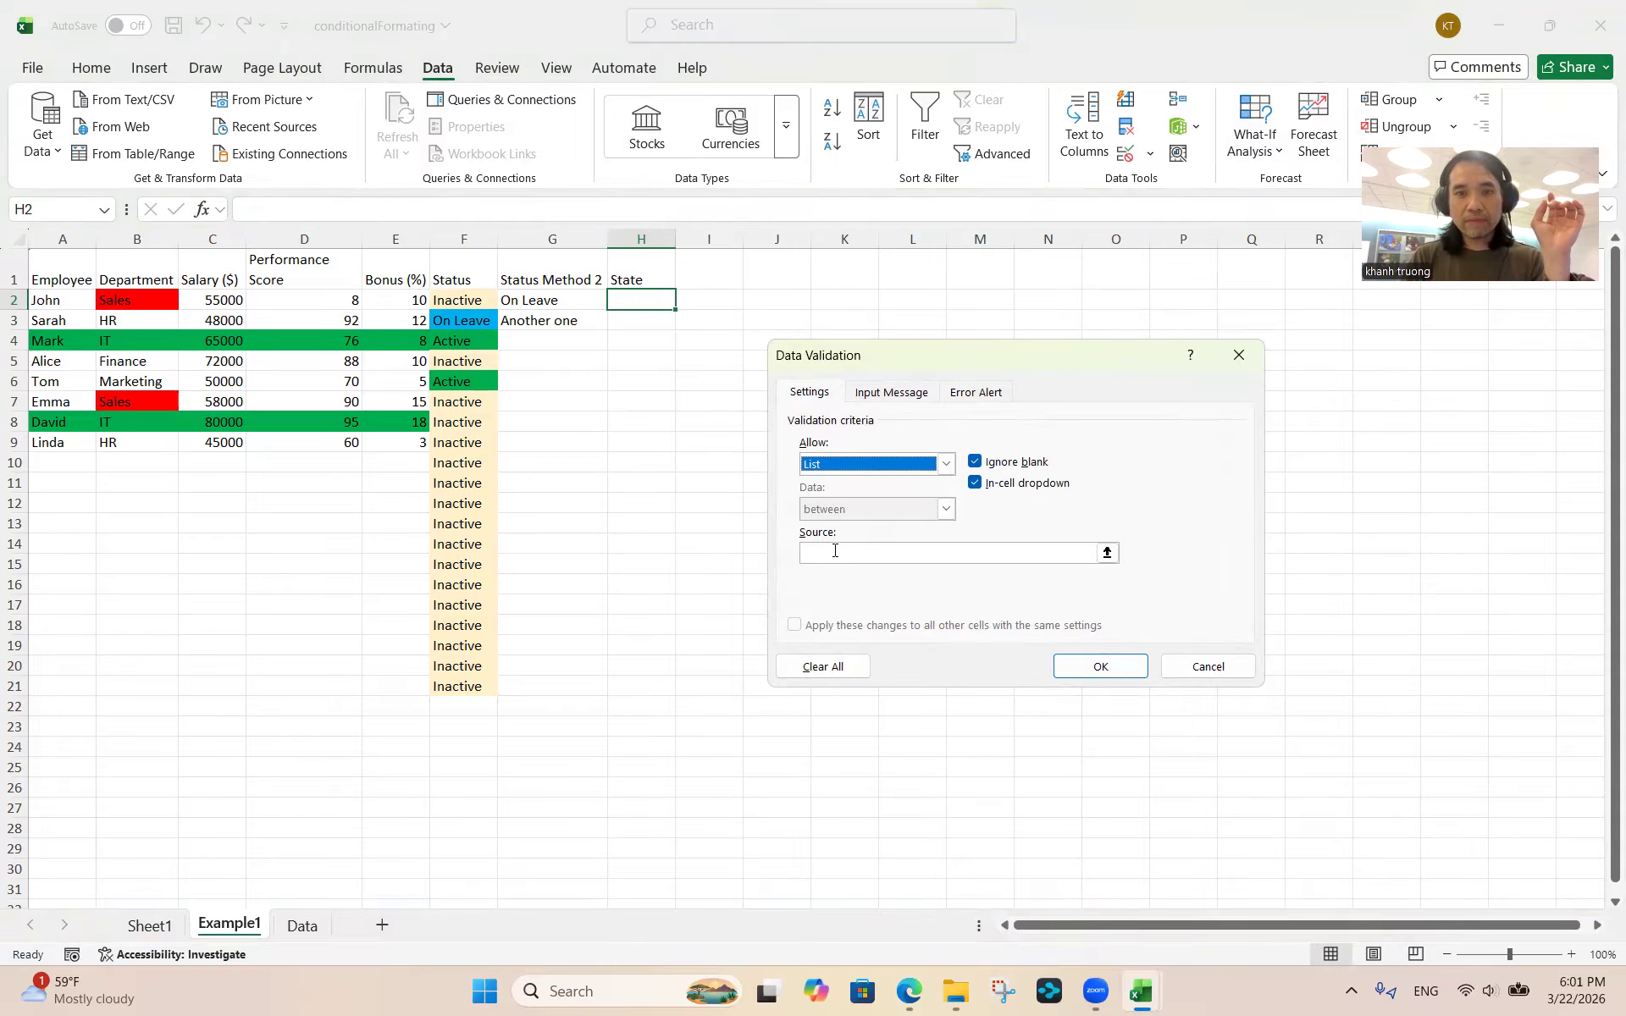
left_click(813, 553)
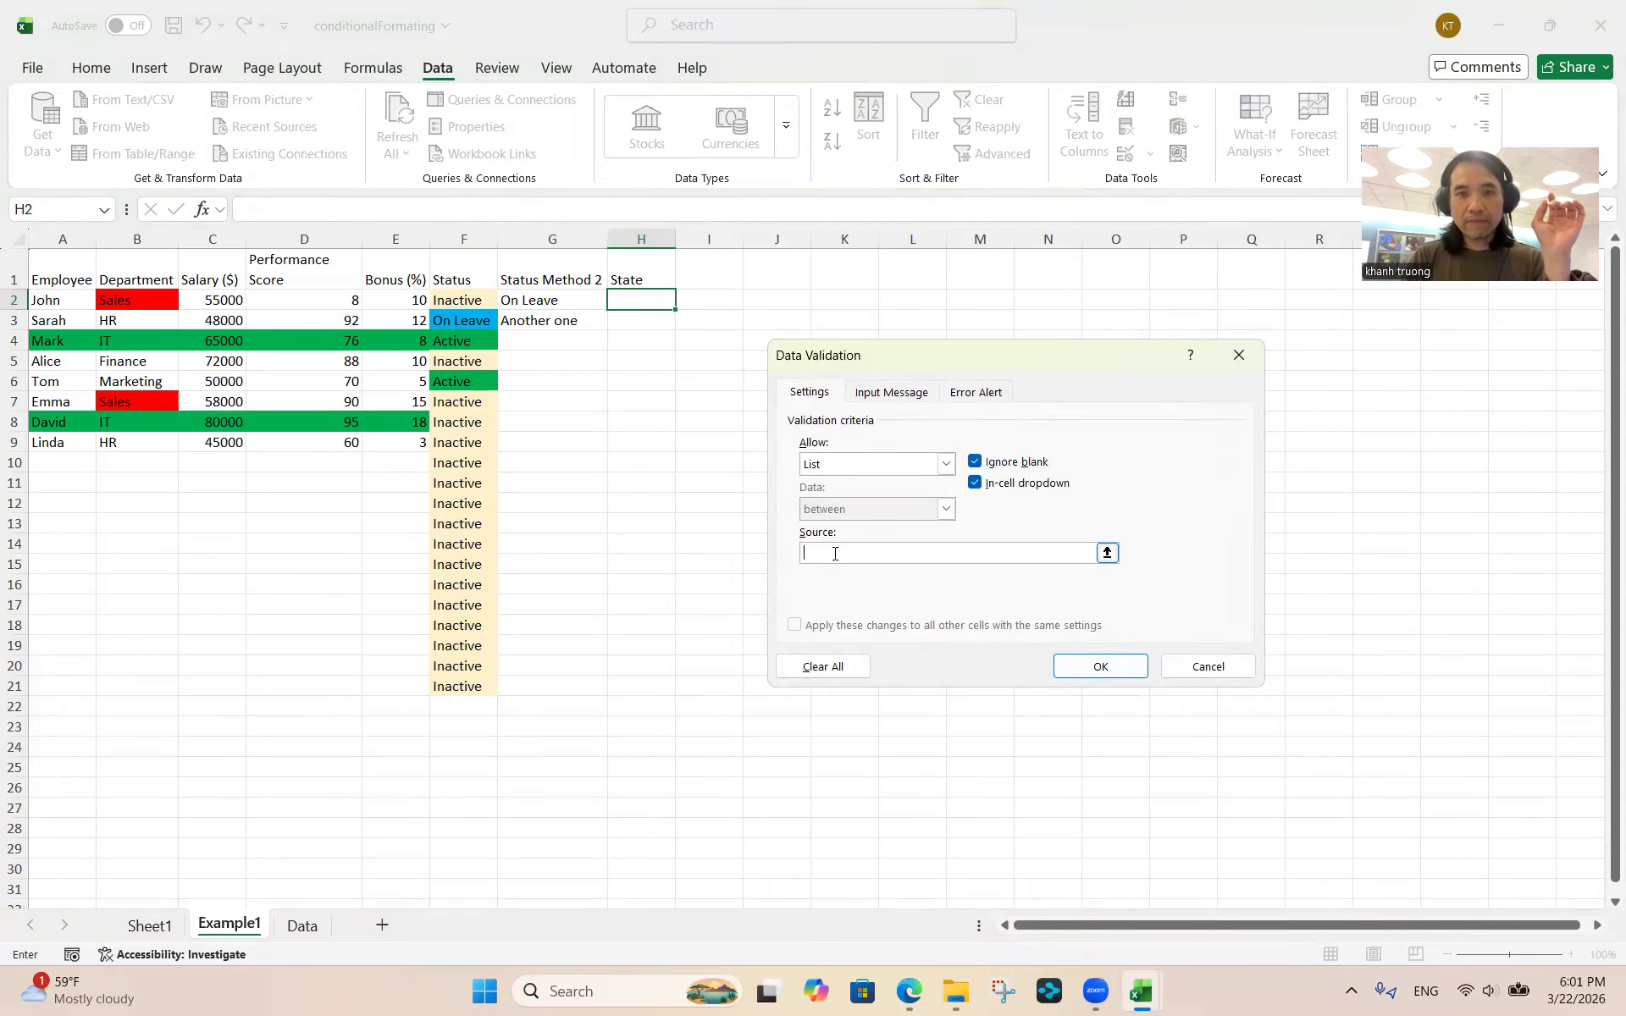
Set the validation source to =Data!$E$4:$E$54, covering the blank cell and all states, and apply the rule
left_click(302, 925)
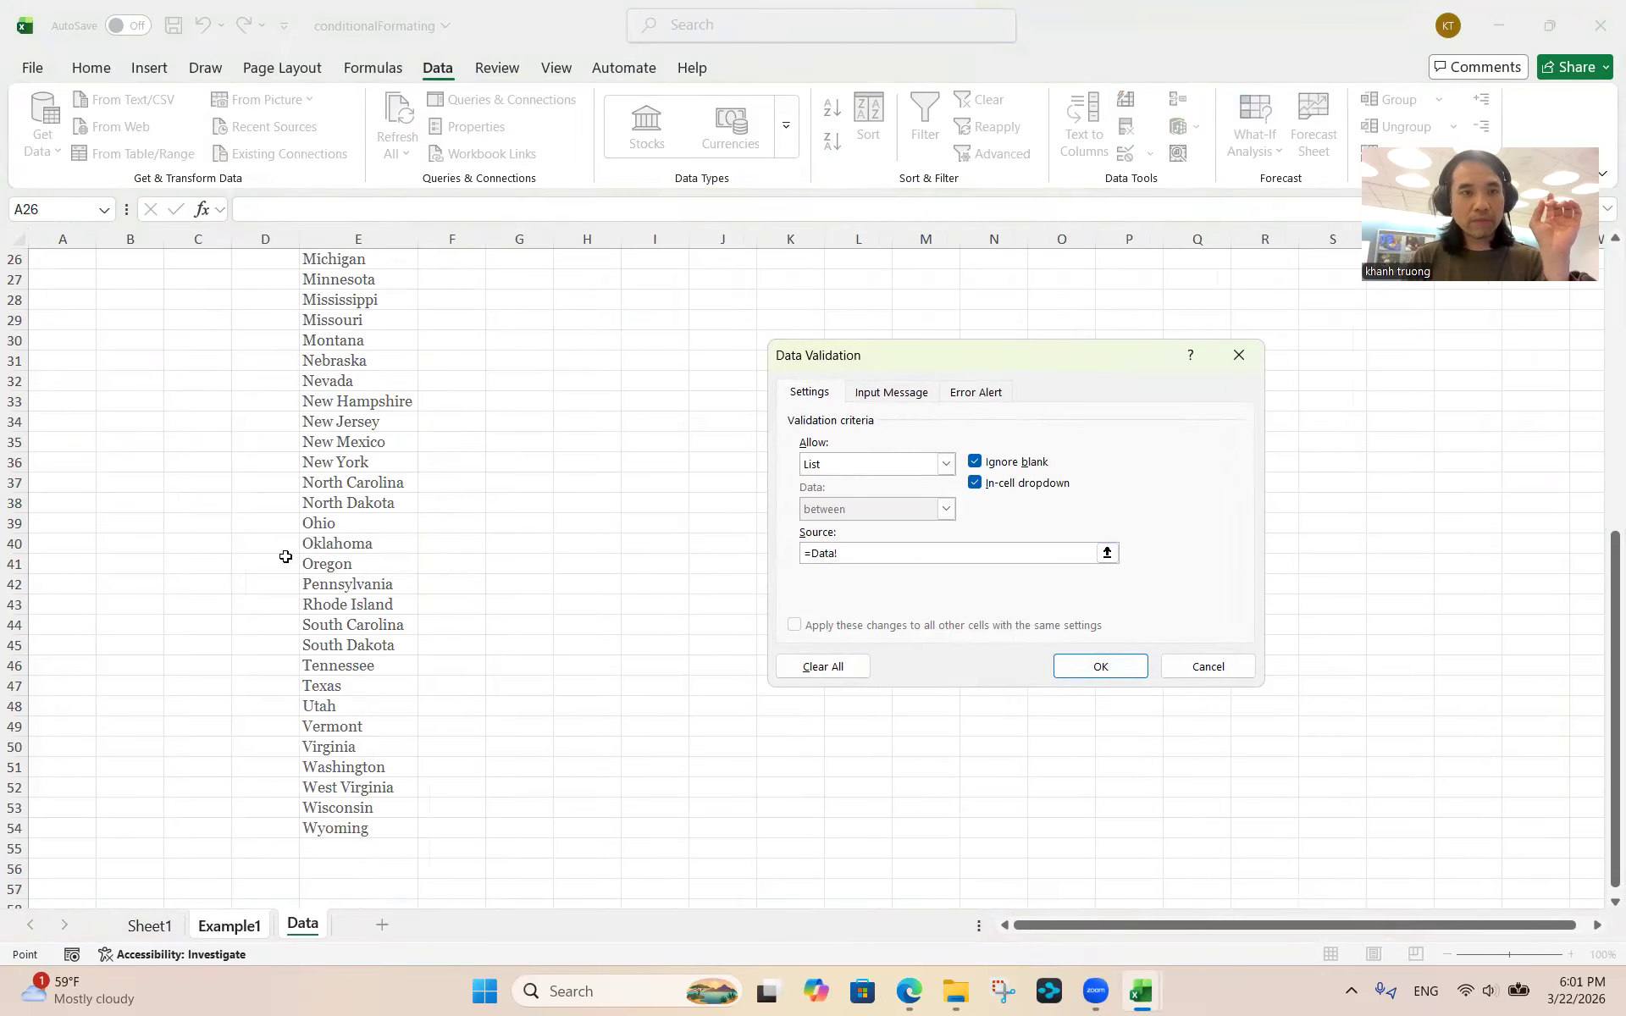
scroll(357, 550, "up", 8)
scroll(357, 551, "down", 1)
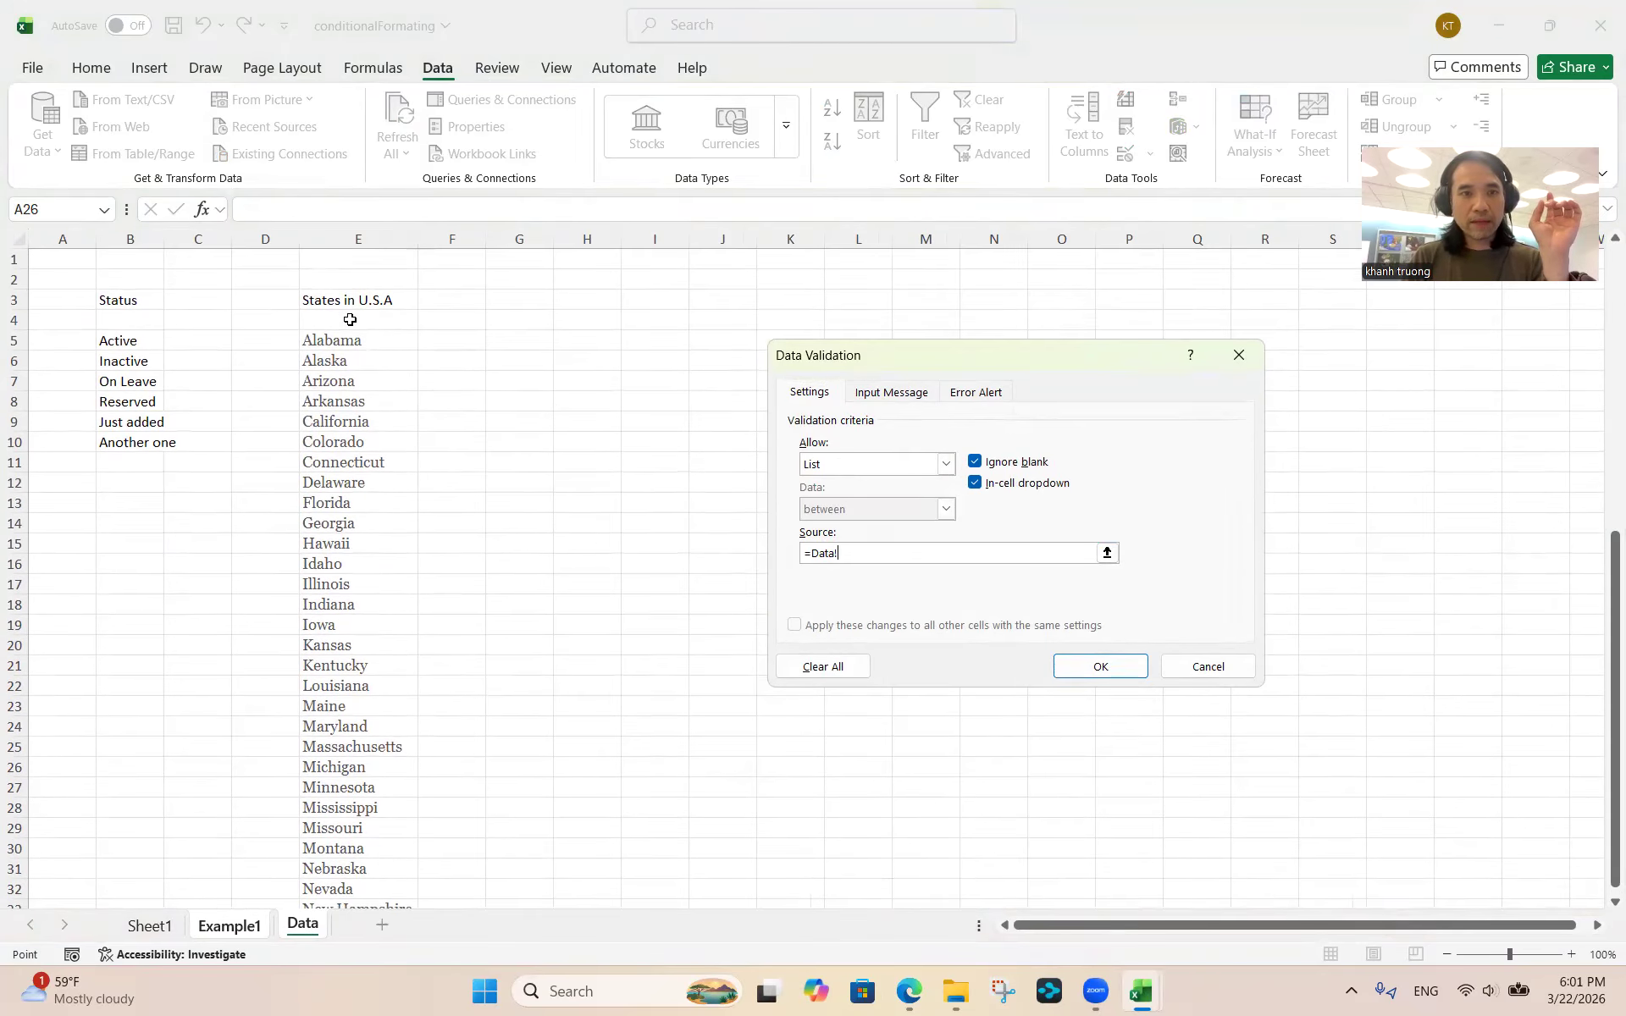
left_click(350, 321)
key("shift+Down")
key("shift+Down")
key("shift+Down")
key("shift+Down")
key("shift+Down")
key("shift+Down")
key("shift+Down")
key("shift+Down")
key("shift+Down")
key("shift+Down")
key("shift+Down")
key("shift+Down")
key("shift+Down")
key("shift+Down")
key("shift+Down")
key("shift+Down")
key("shift+Down")
key("shift+Down")
key("shift+Down")
key("shift+Down")
key("shift+Down")
key("shift+Down")
key("shift+Down")
key("shift+Down")
key("shift+Down")
key("shift+Down")
key("shift+Down")
key("shift+Down")
key("shift+Down")
key("shift+Down")
key("shift+Down")
key("shift+Down")
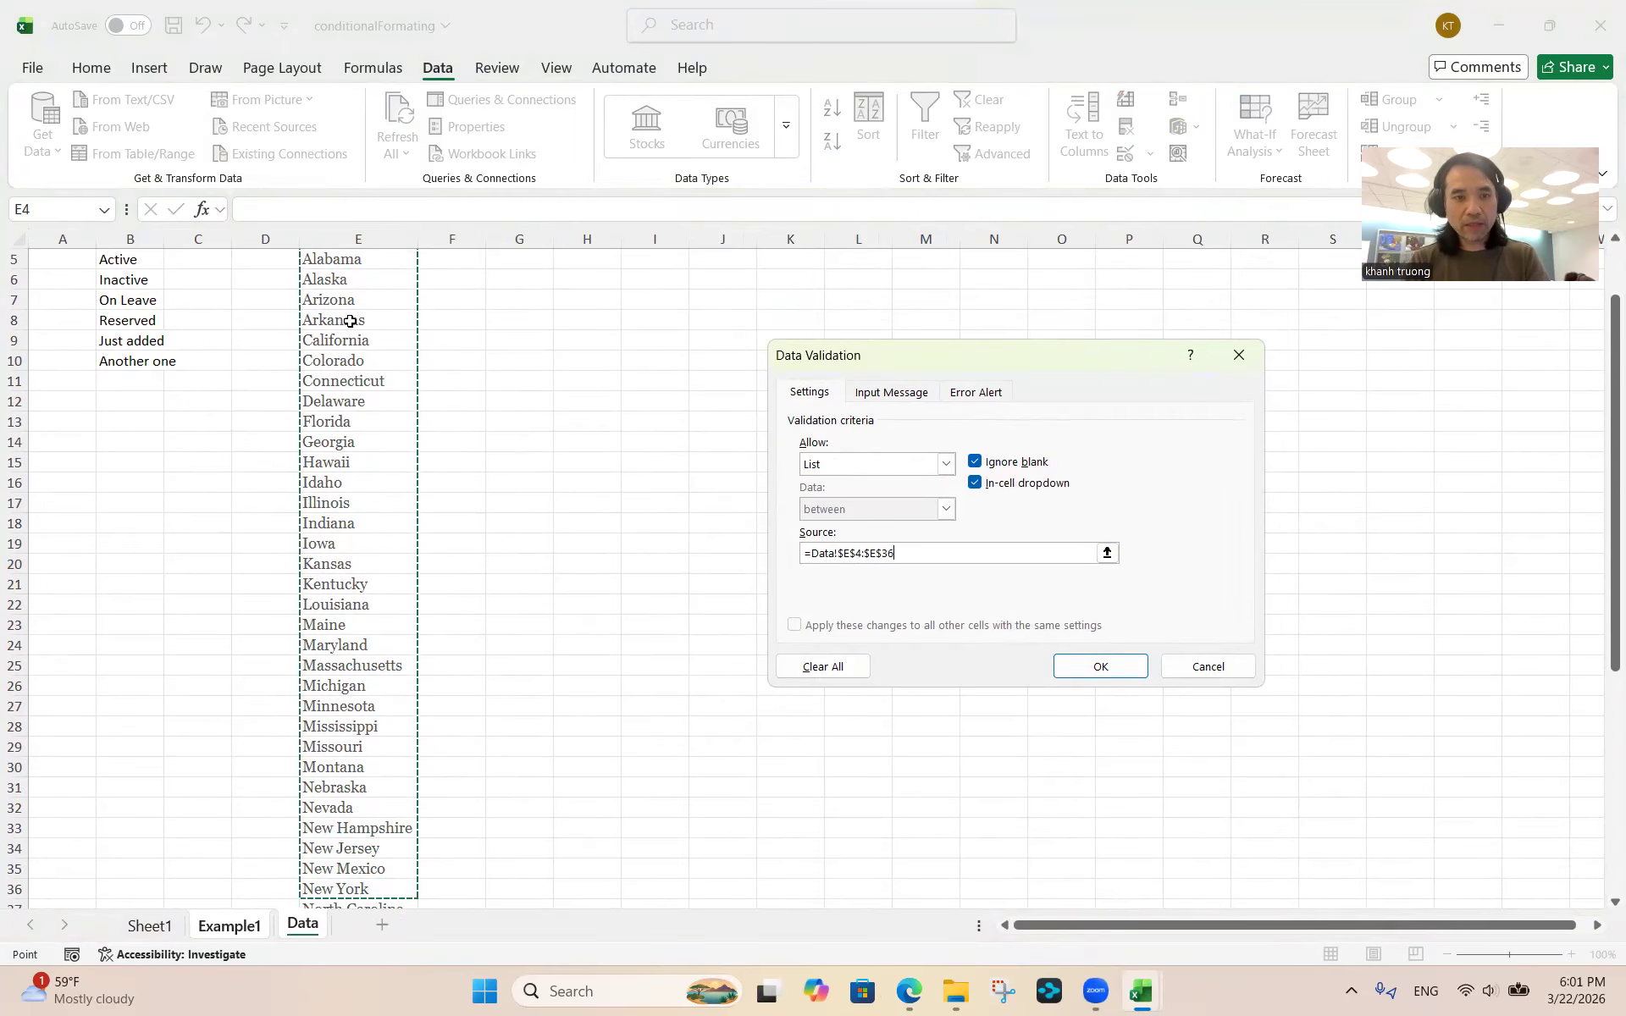
key("shift+Down")
key("shift+Down")
key("shift+Down")
key("shift+Down")
key("shift+Down")
key("shift+Down")
key("shift+Down")
key("shift+Down")
key("shift+Down")
key("shift+Down")
key("shift+Down")
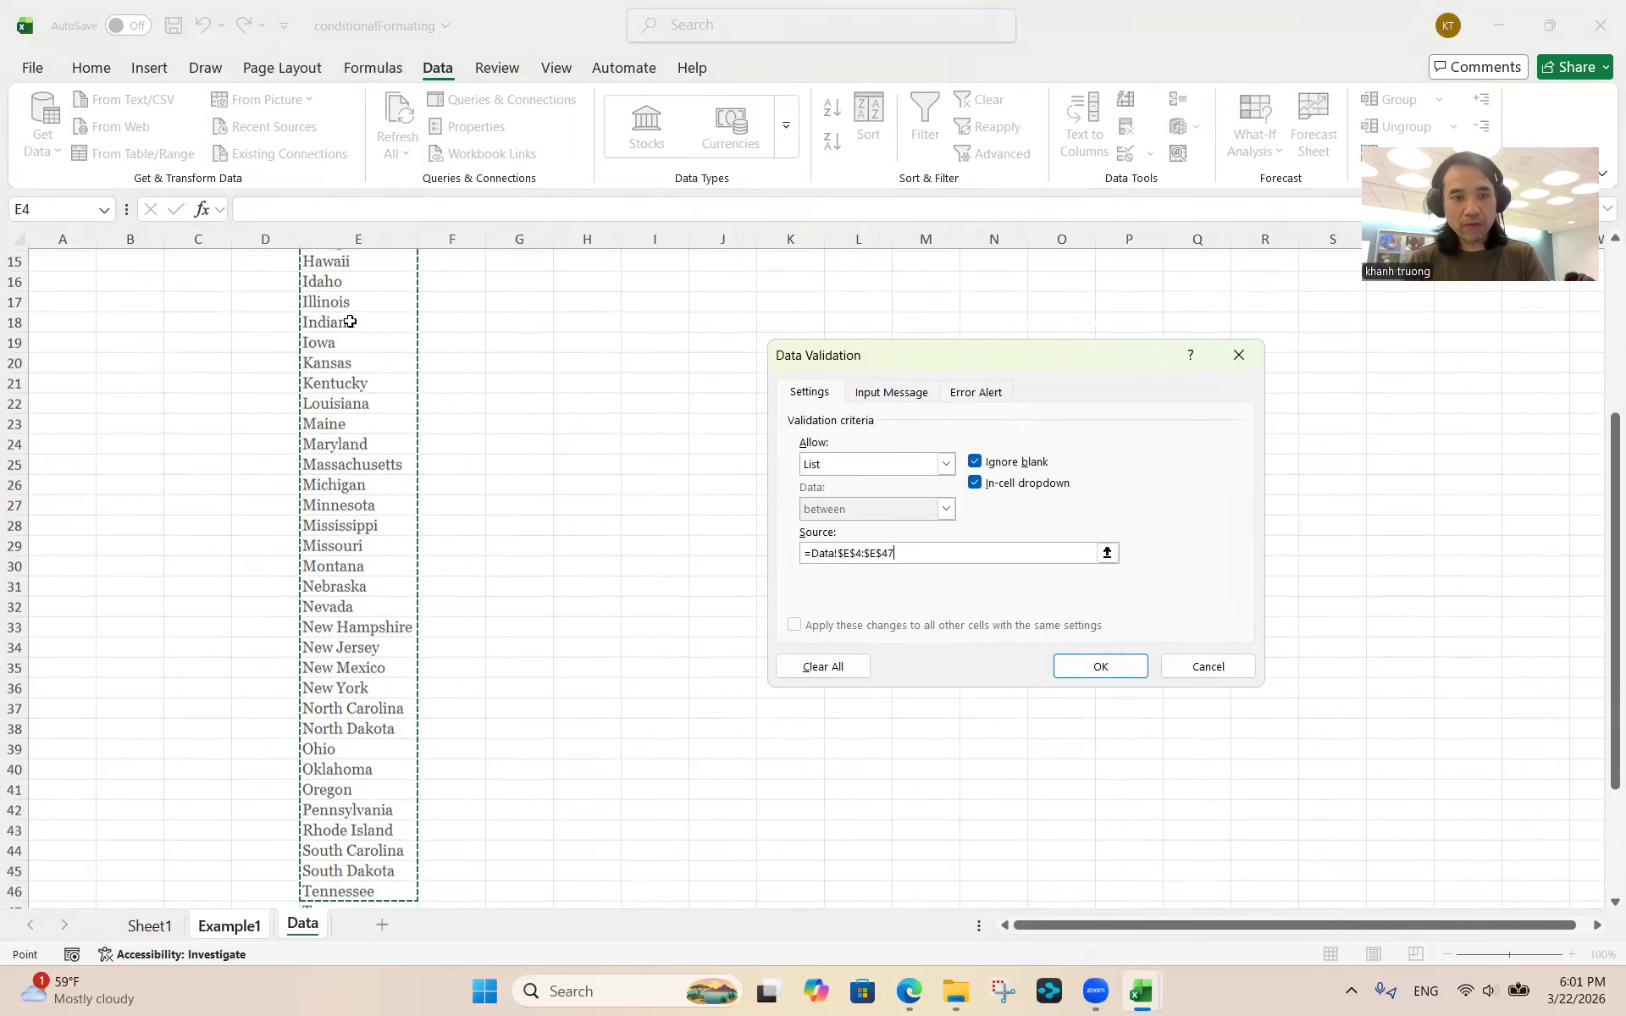
scroll(350, 321, "down", 1)
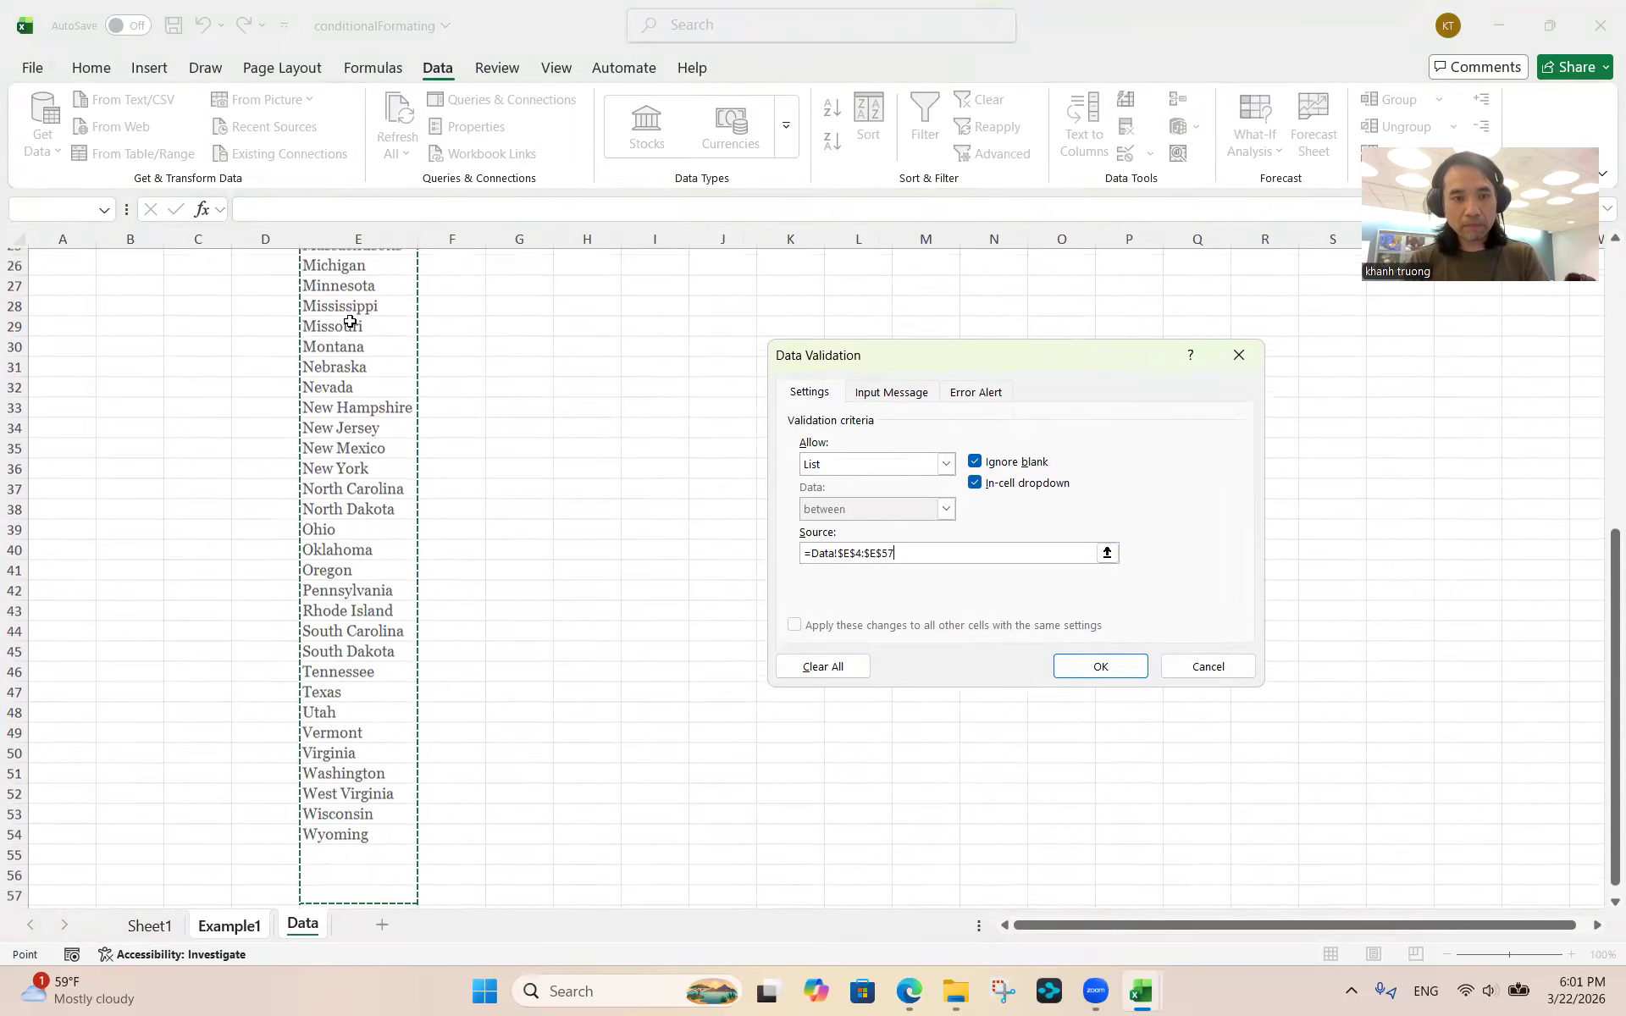
key("shift+Up")
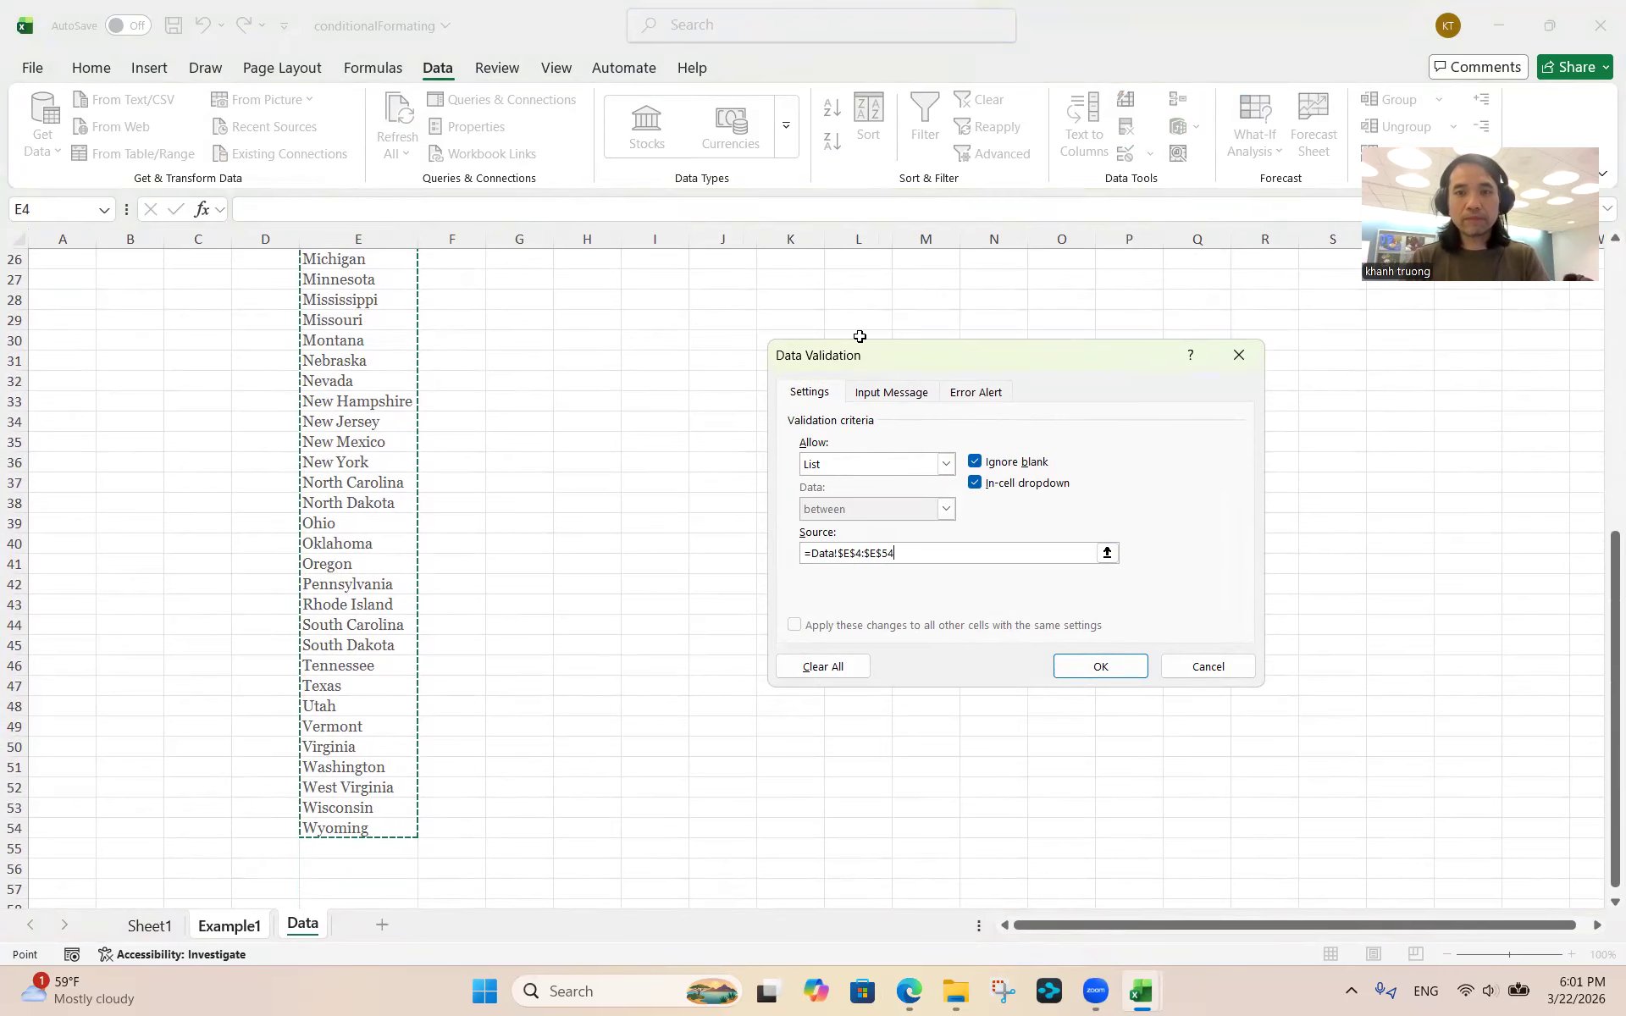
left_click(1084, 662)
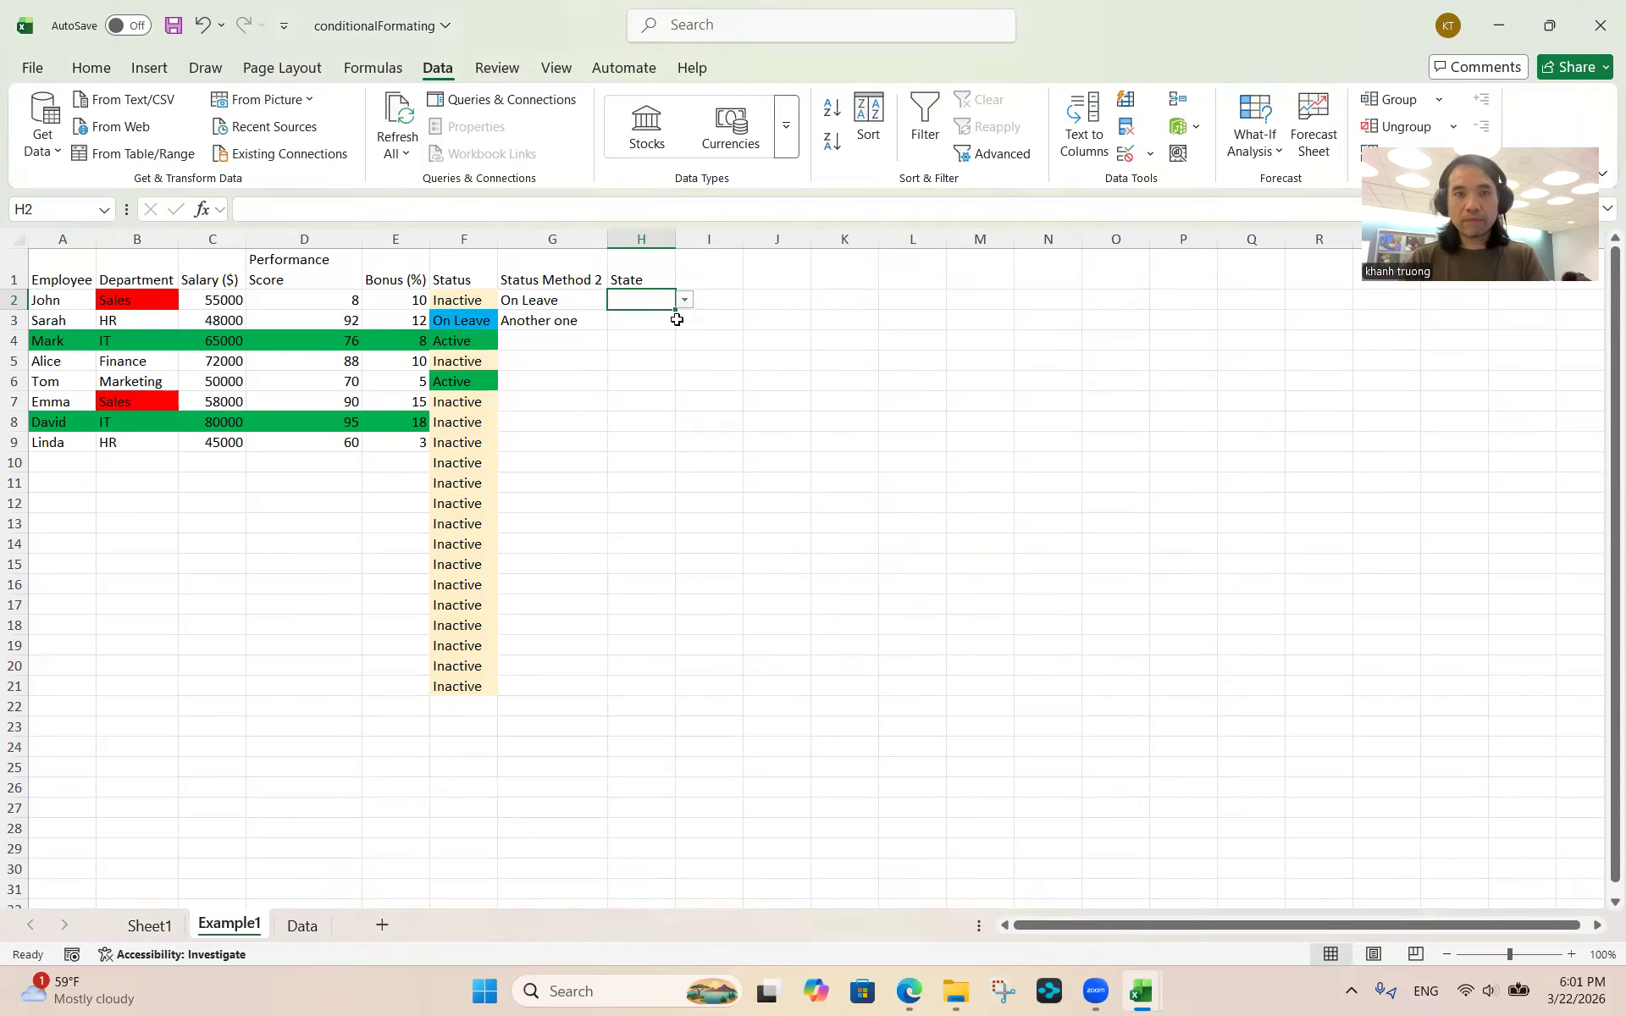
Browse the state dropdown in H2 and choose California
left_click(684, 302)
scroll(653, 444, "down", 13)
scroll(653, 450, "up", 10)
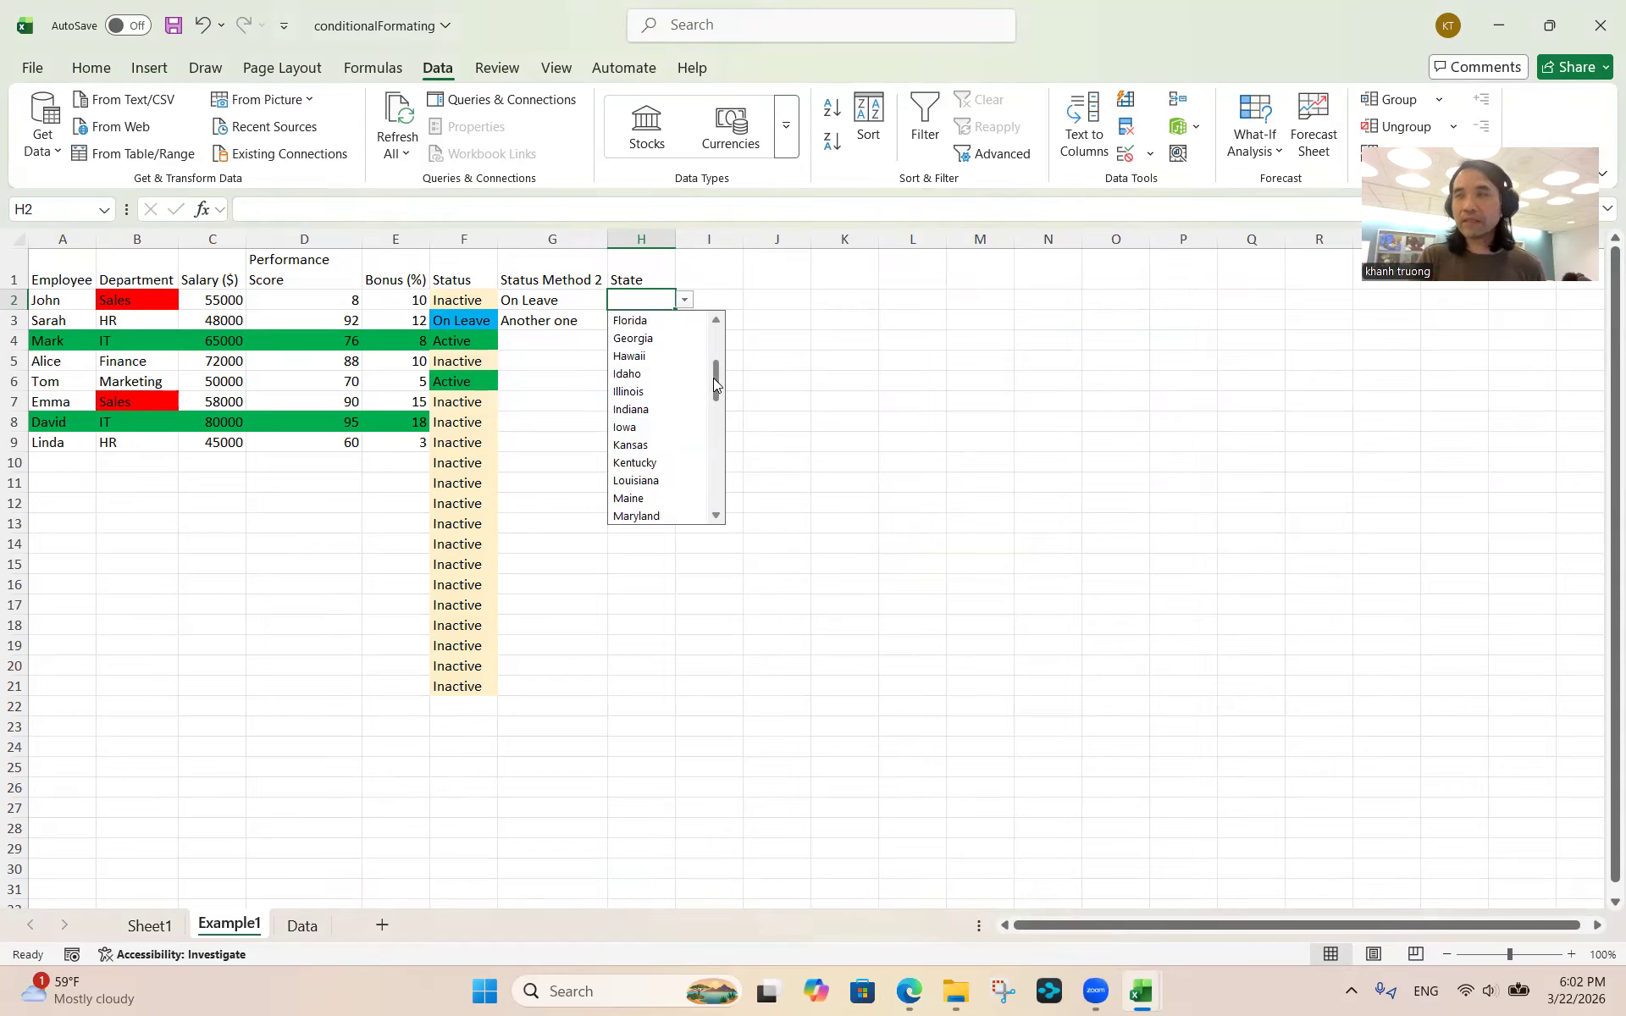
left_click_drag(713, 378, 753, 330)
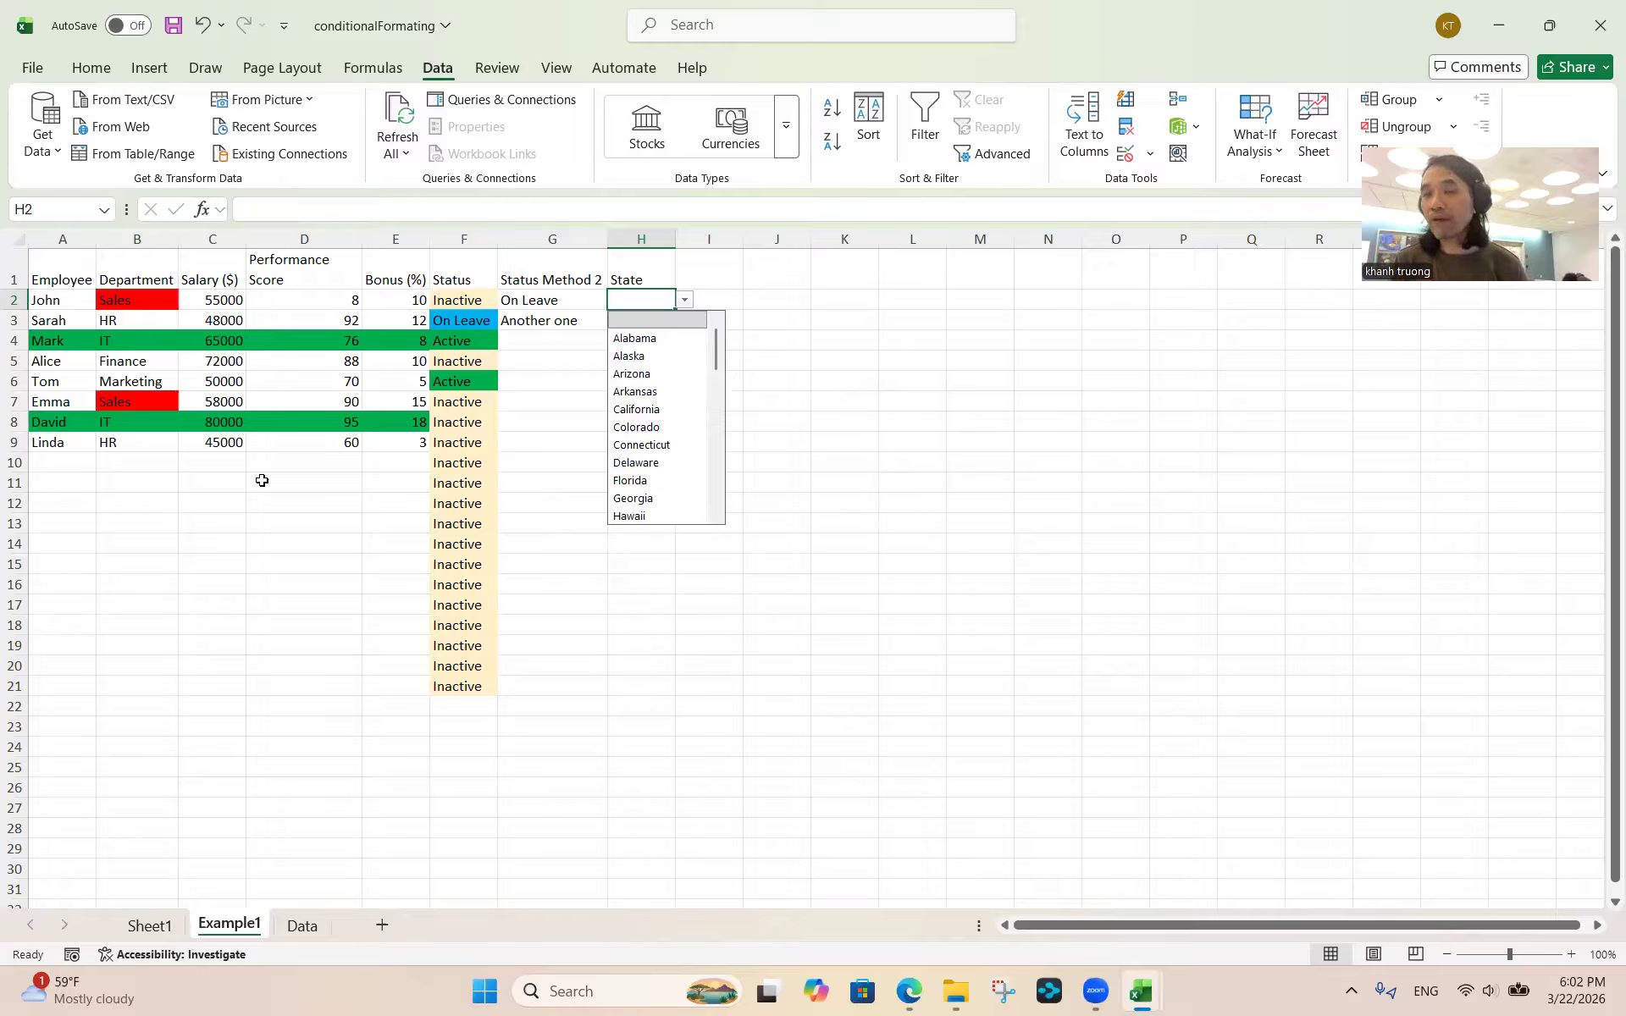
left_click(661, 410)
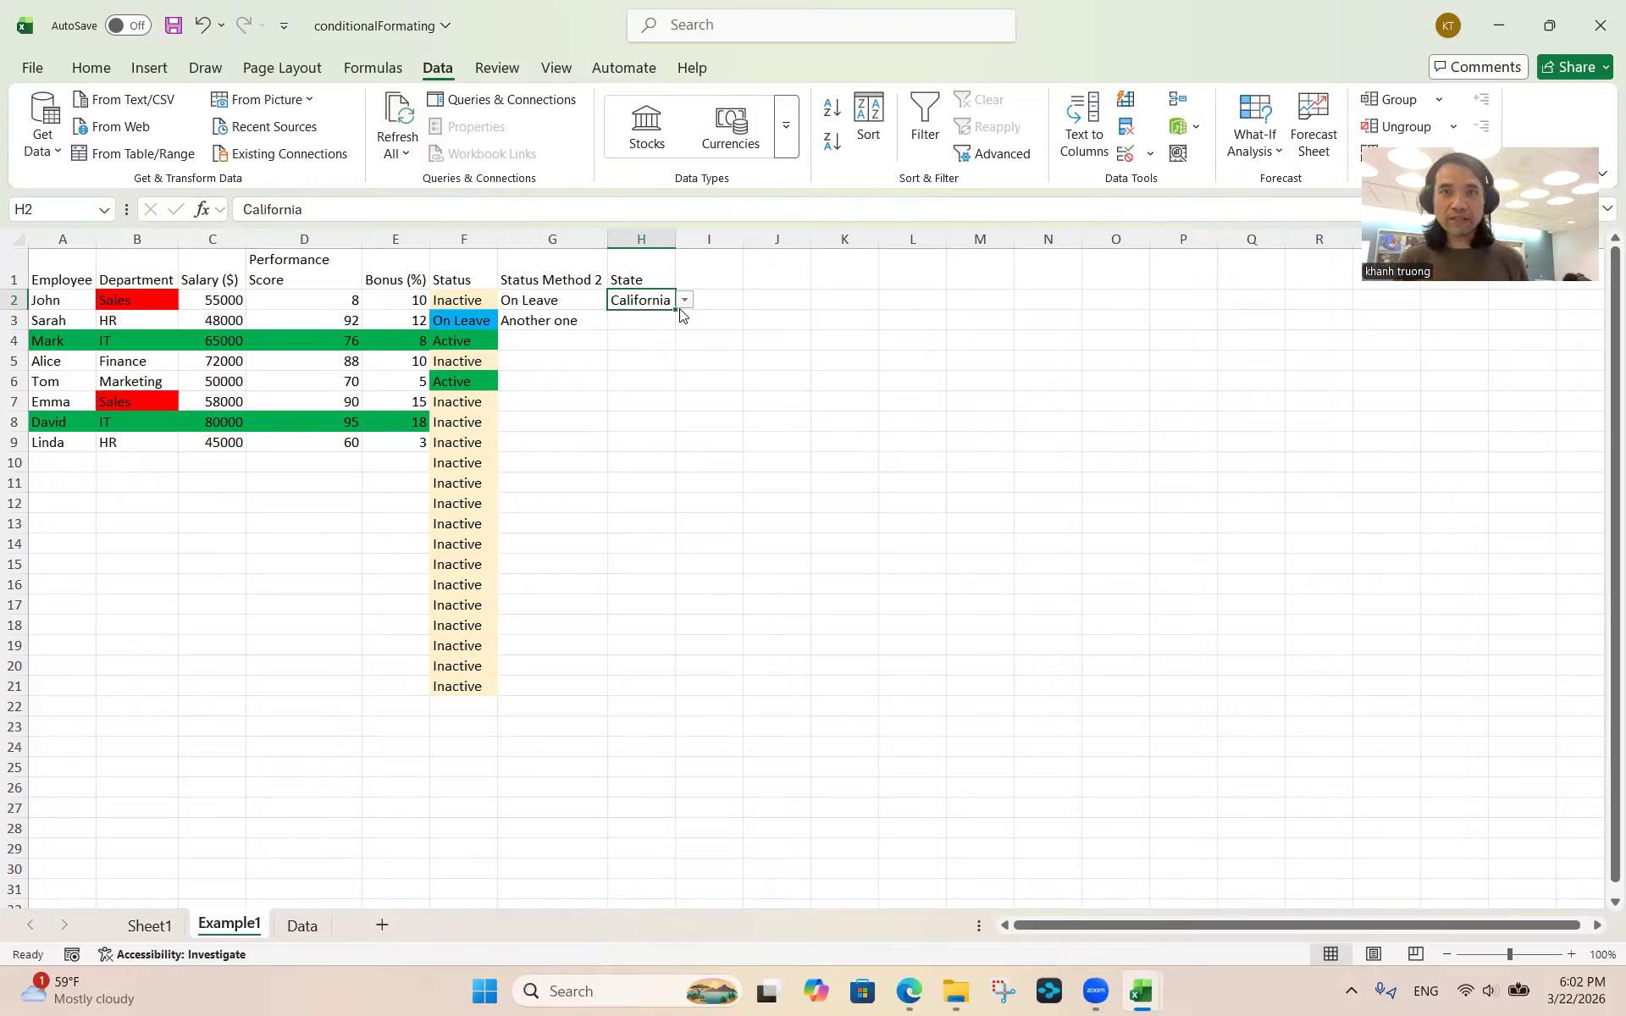
left_click(288, 932)
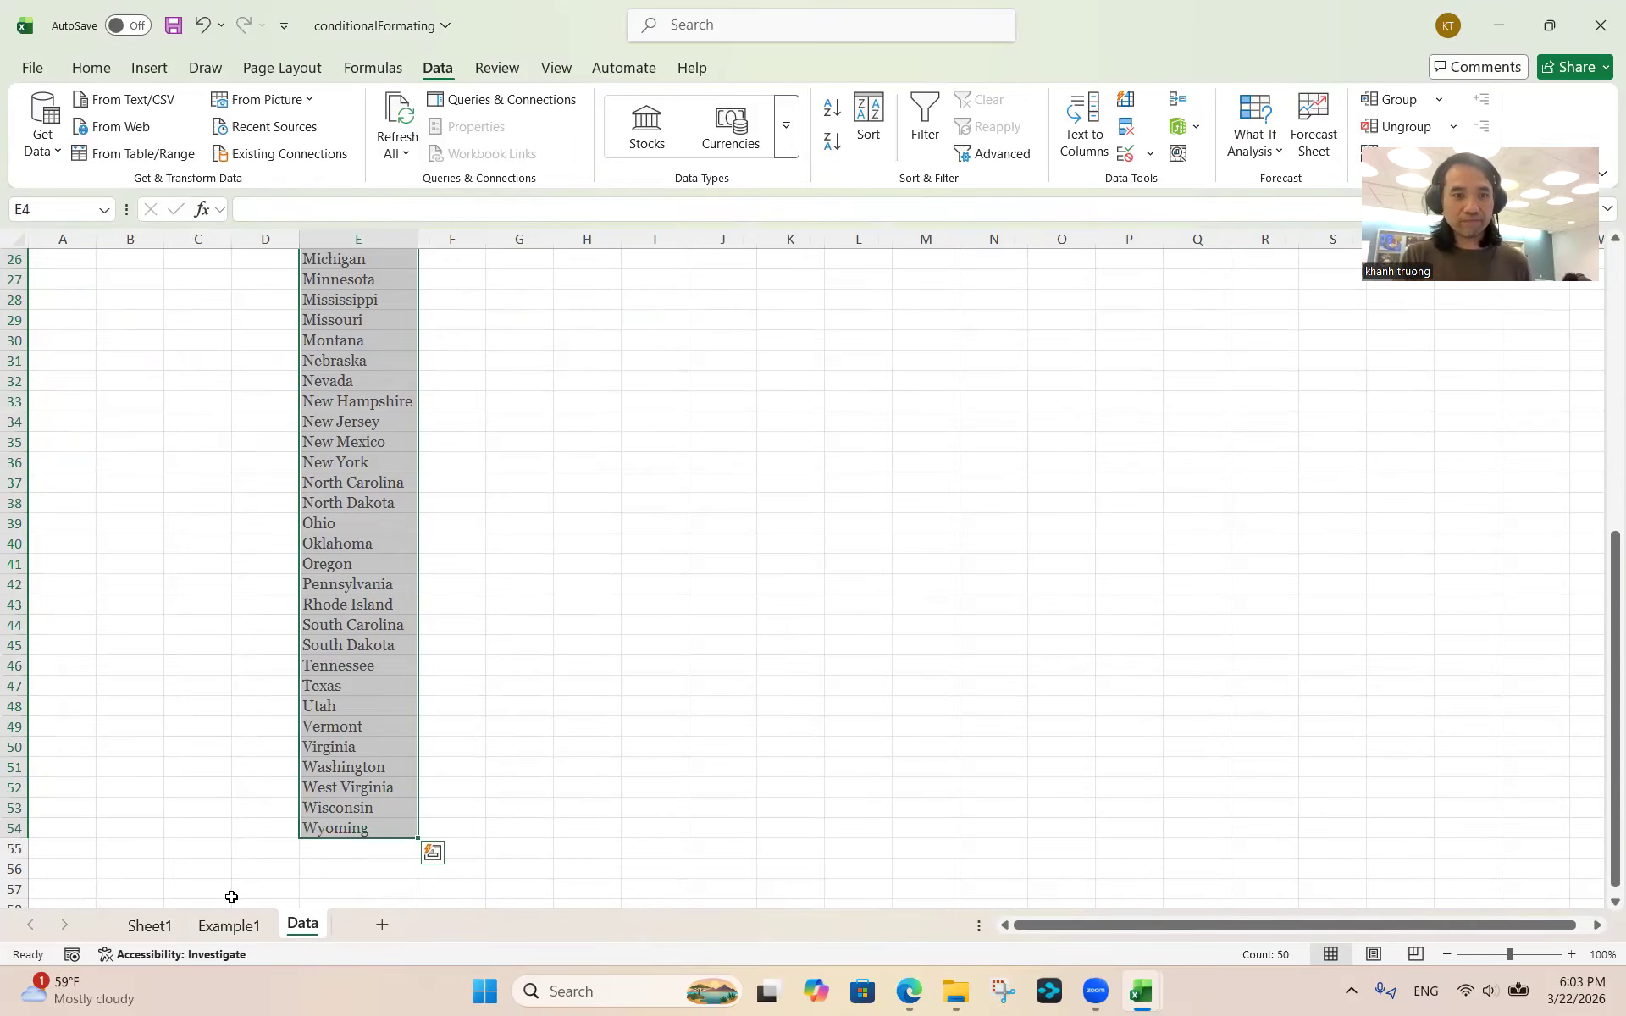
left_click(227, 926)
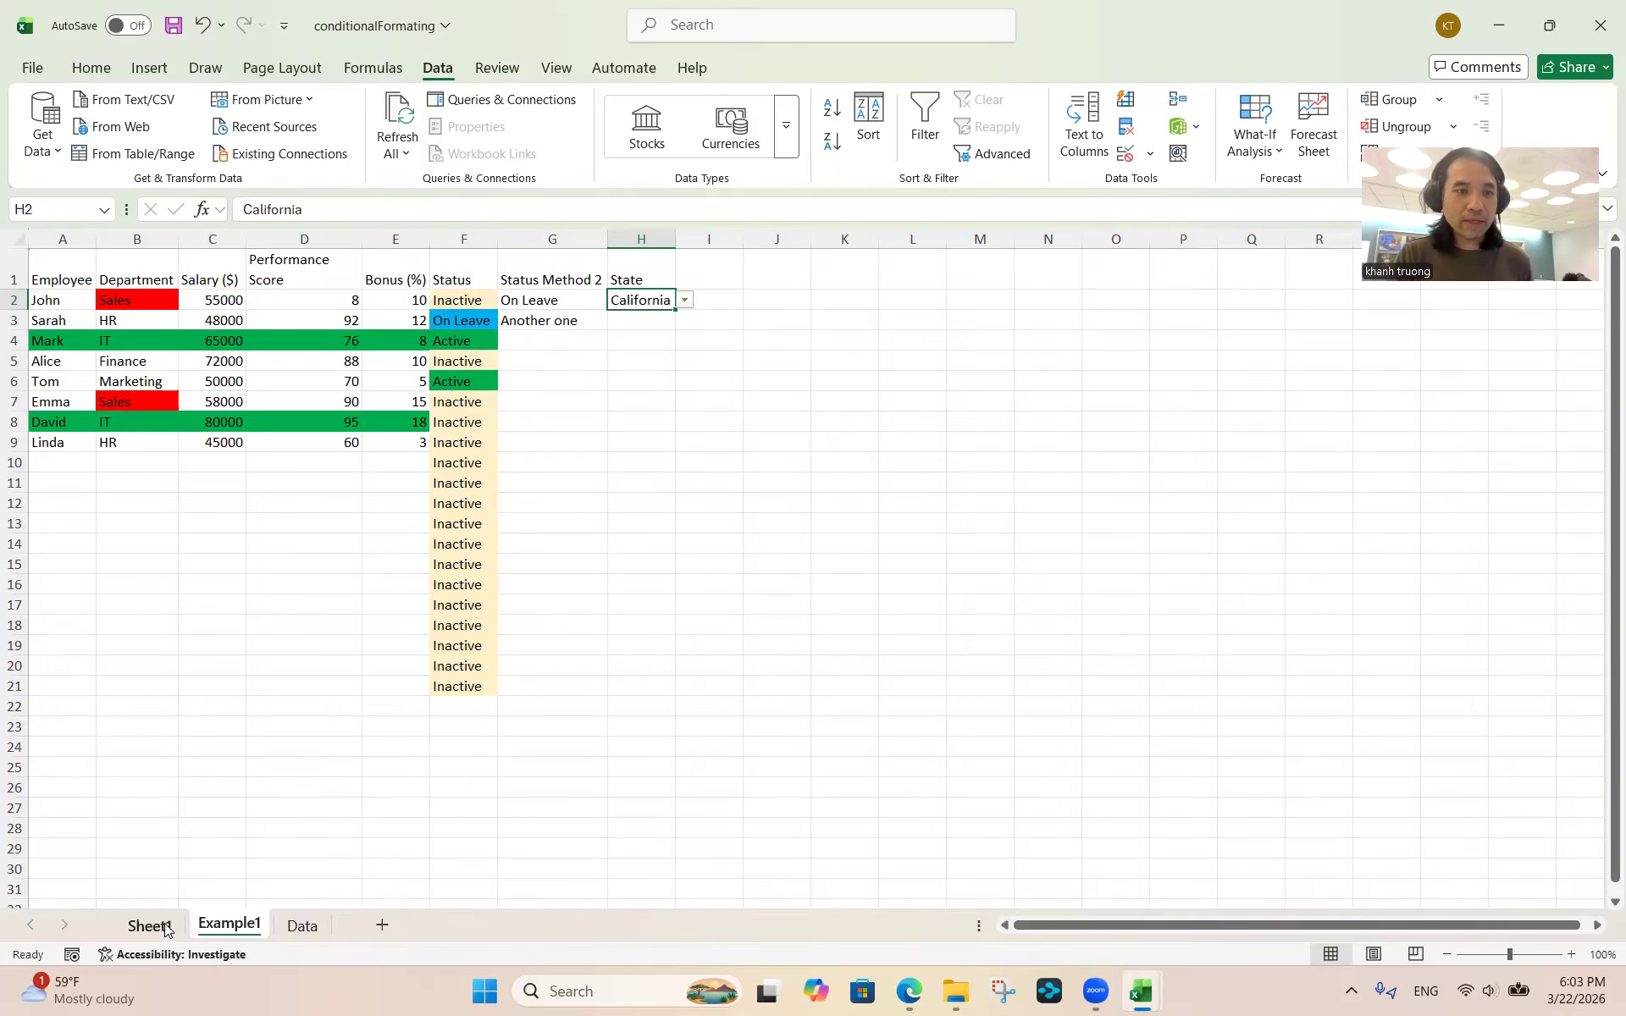
Switch to the Book47Bed_testing workbook and view the dropdown options of Status cell G6 and Priority cell H5
mouse_move(1135, 993)
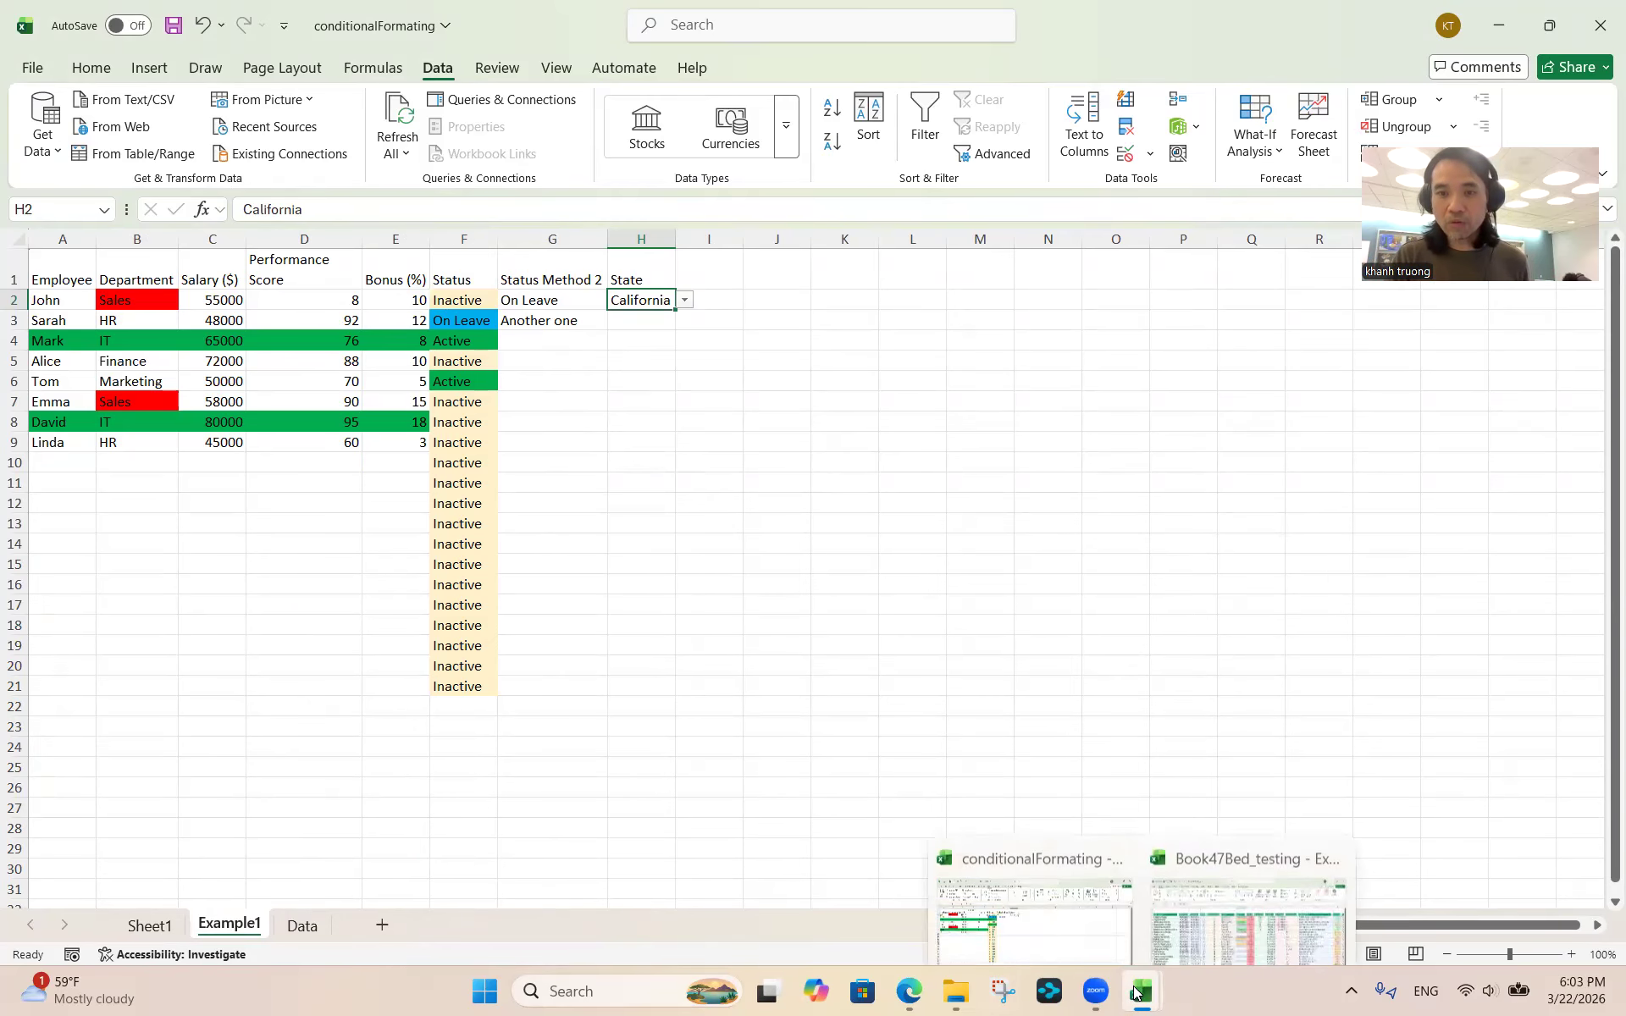
left_click(1211, 917)
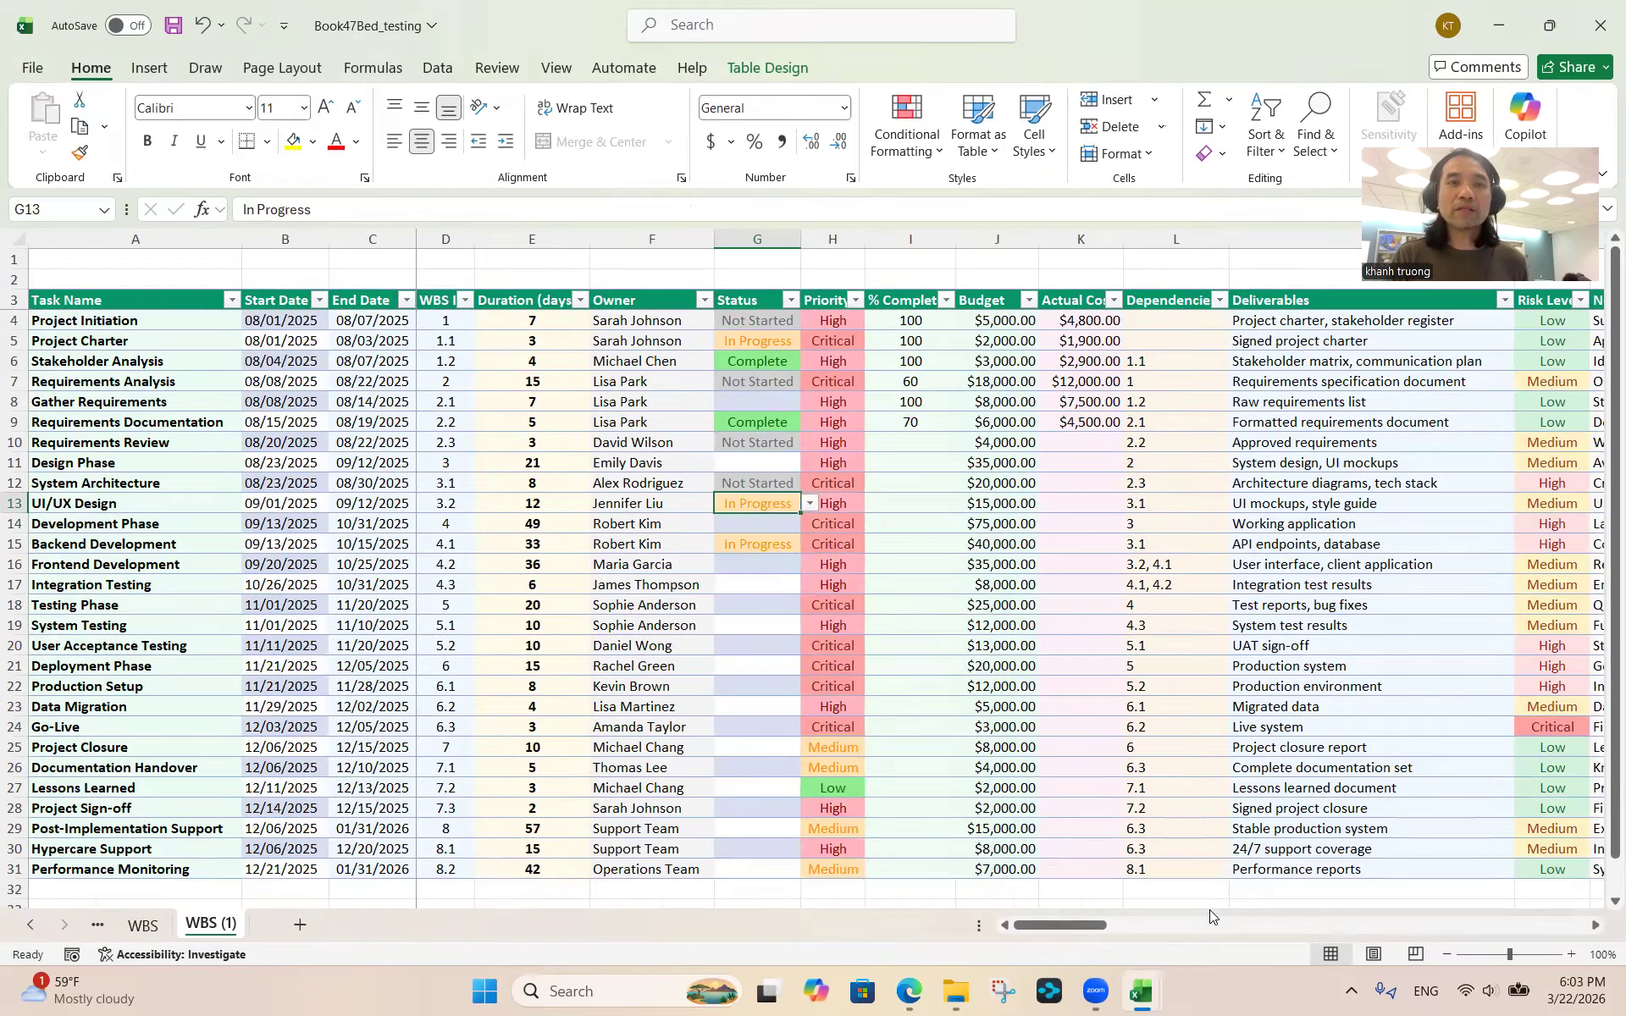
left_click(761, 361)
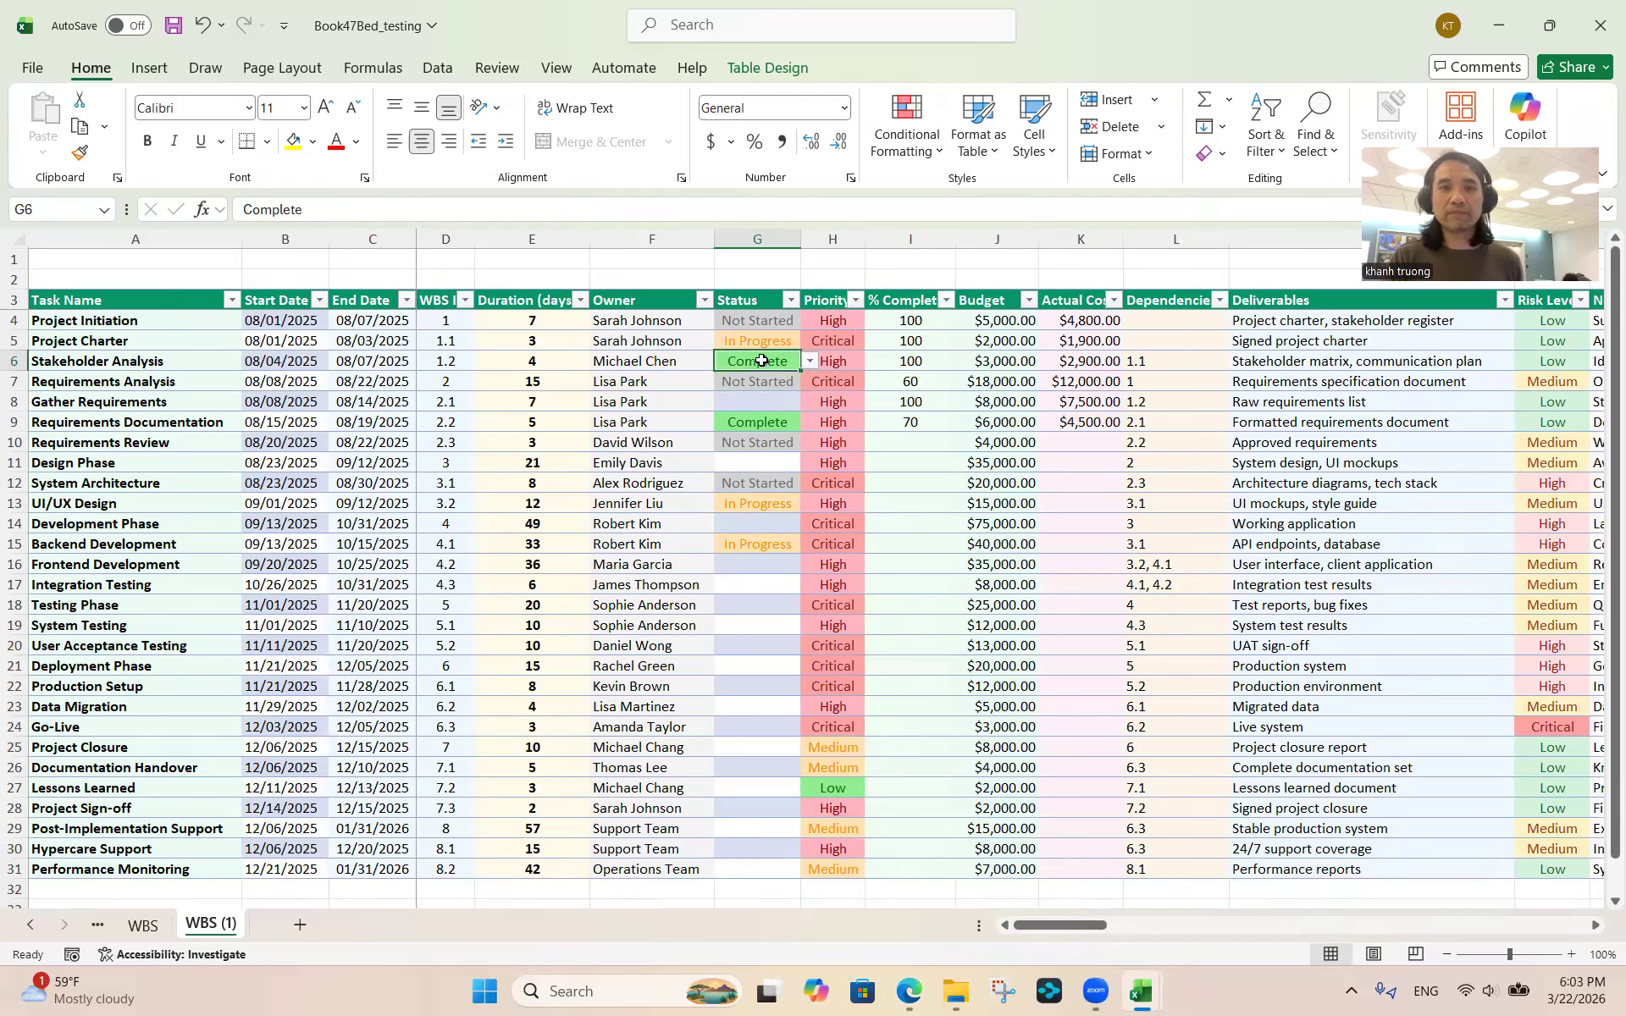
left_click(811, 361)
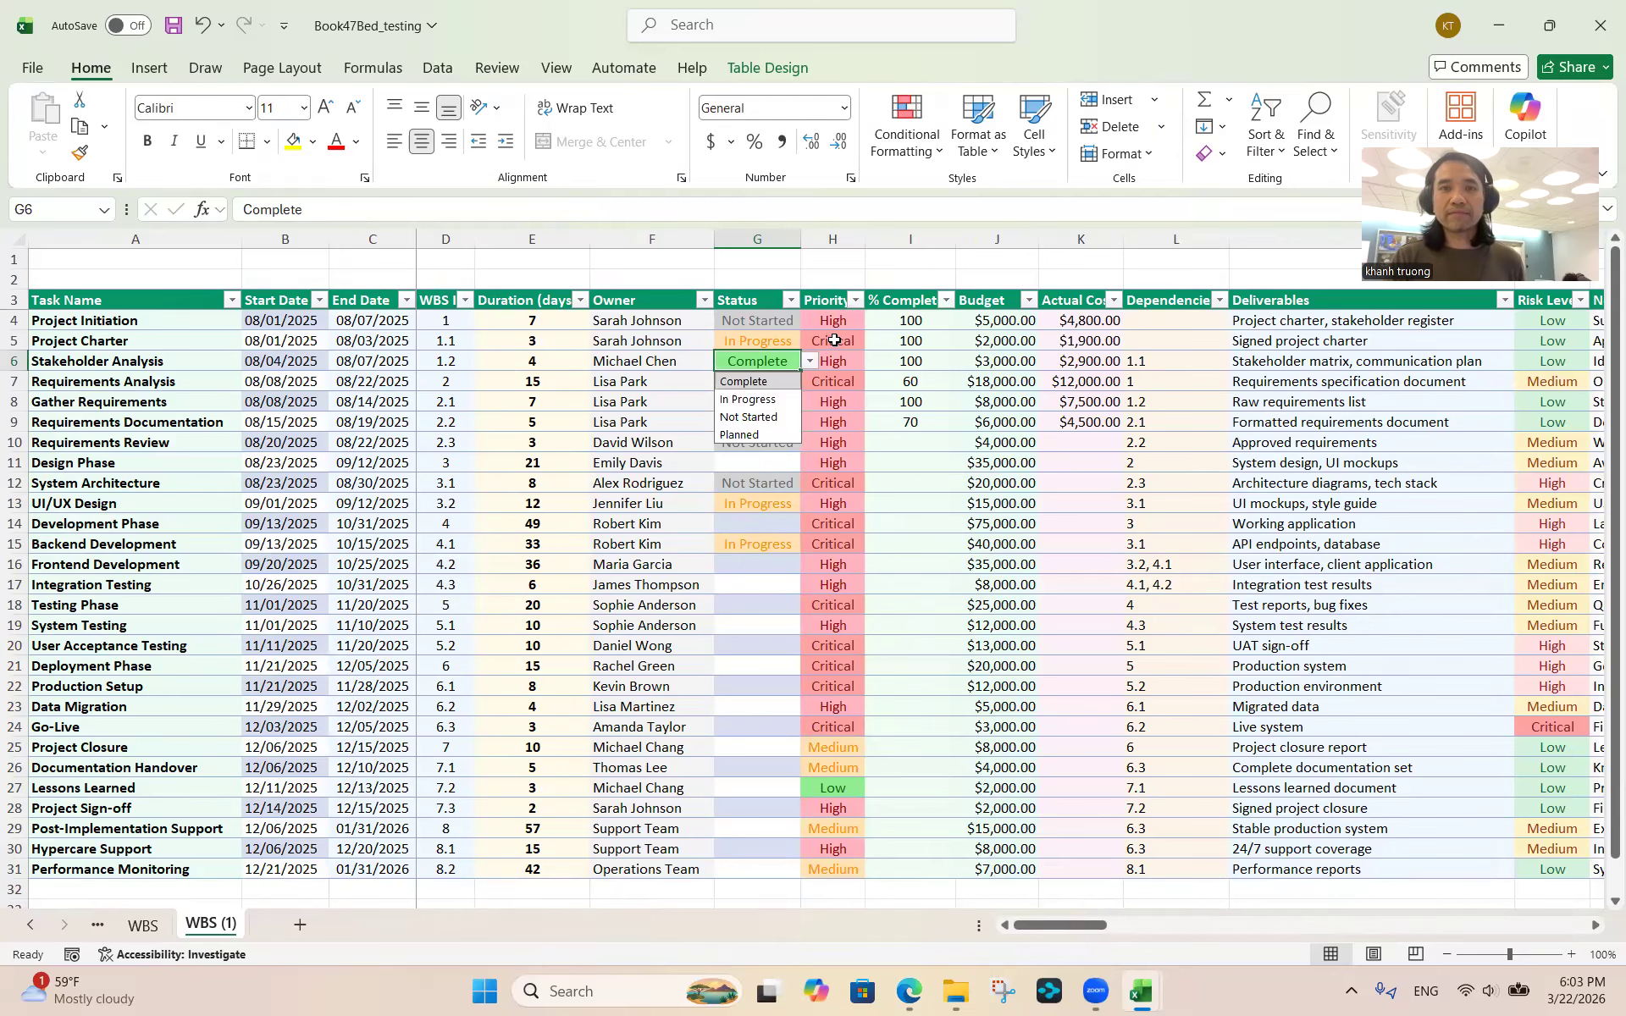
left_click(834, 340)
left_click(875, 344)
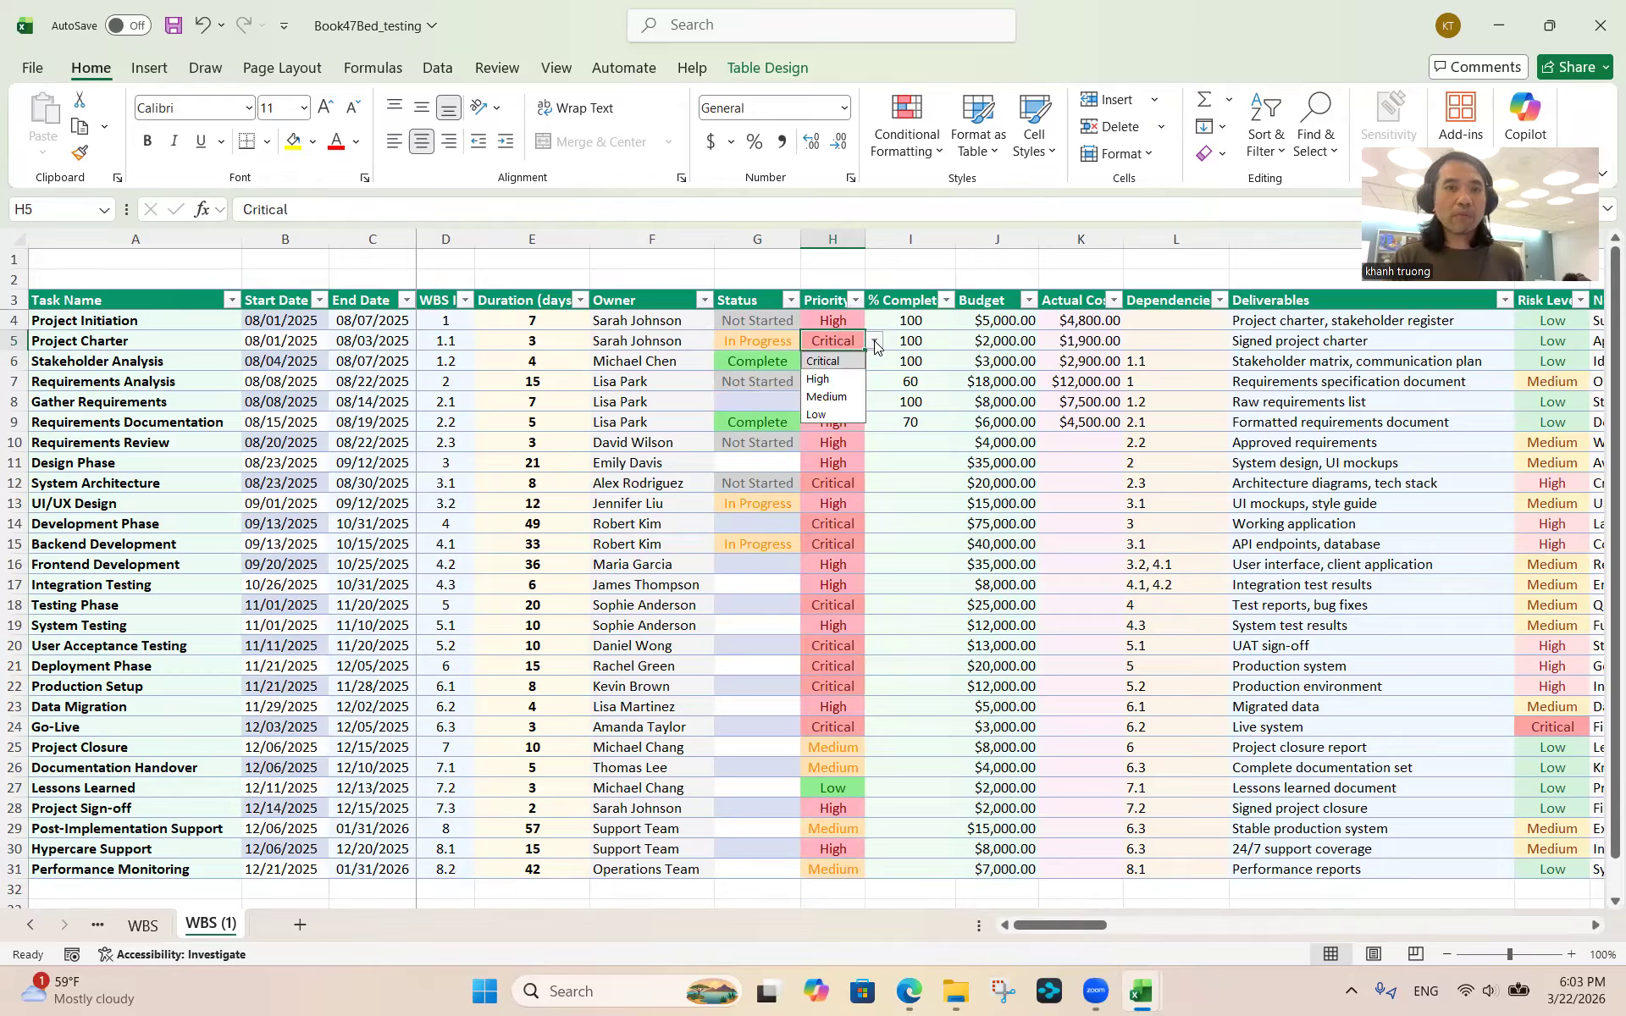
Examine the Risk Level column of the WBS (1) sheet, checking cells N4 and N9 for dropdowns
left_click(846, 462)
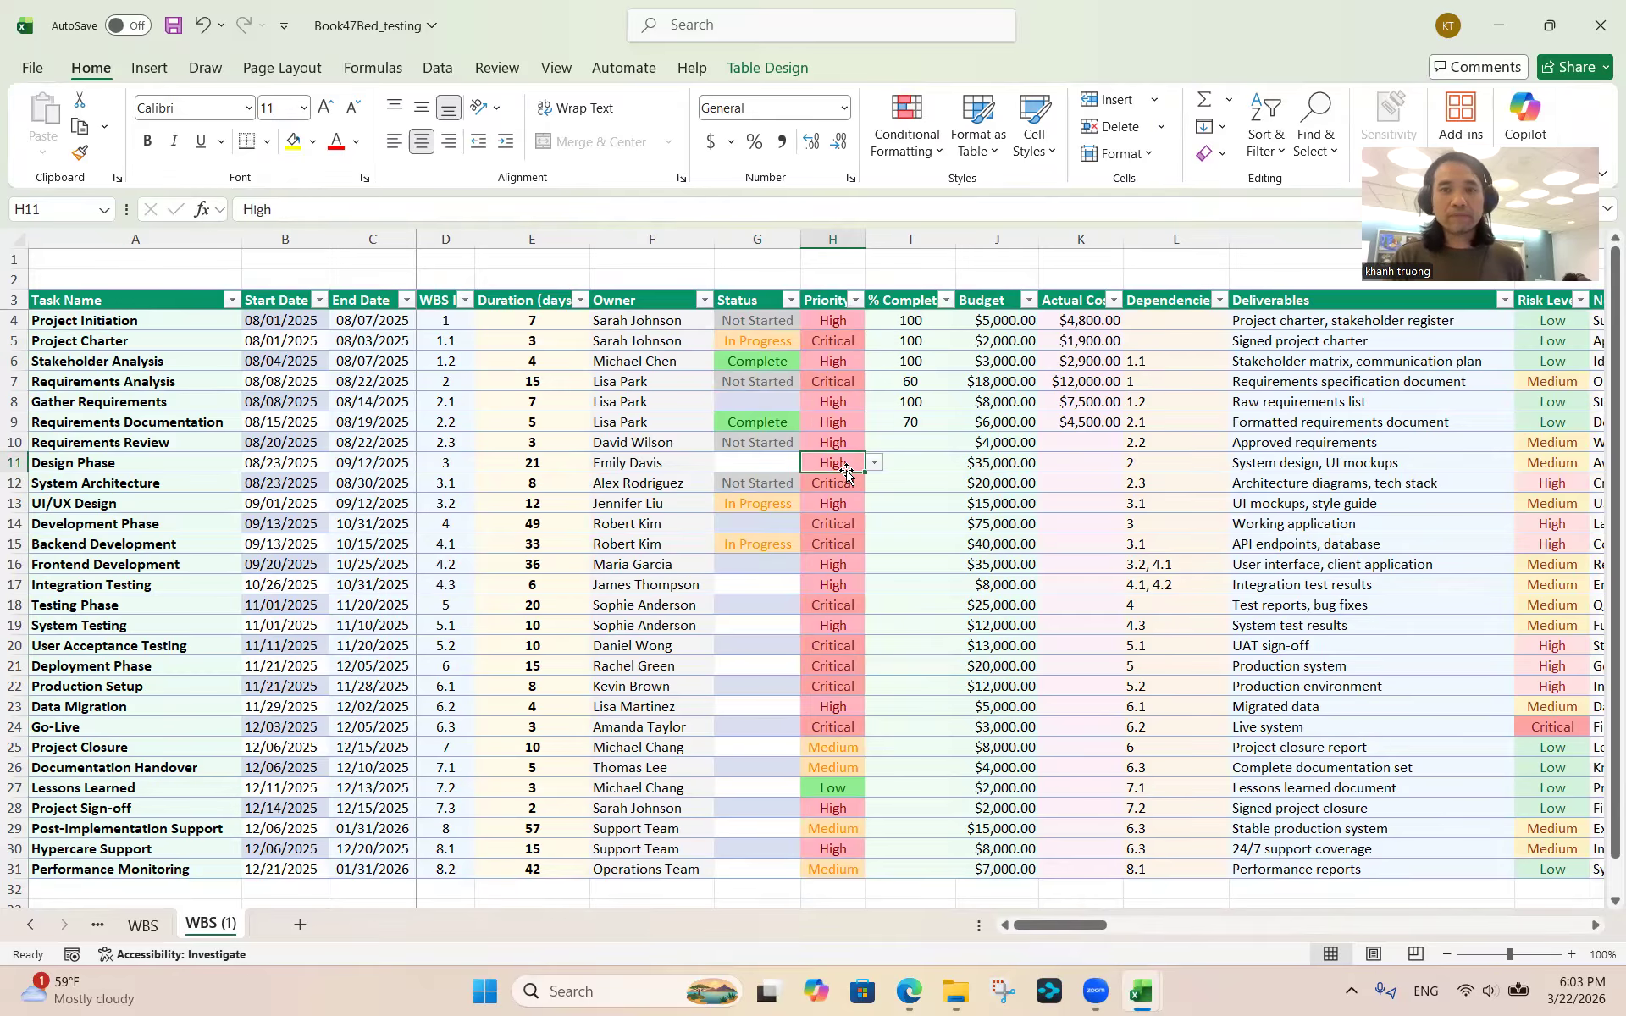
scroll(847, 472, "right", 3)
scroll(847, 472, "right", 5)
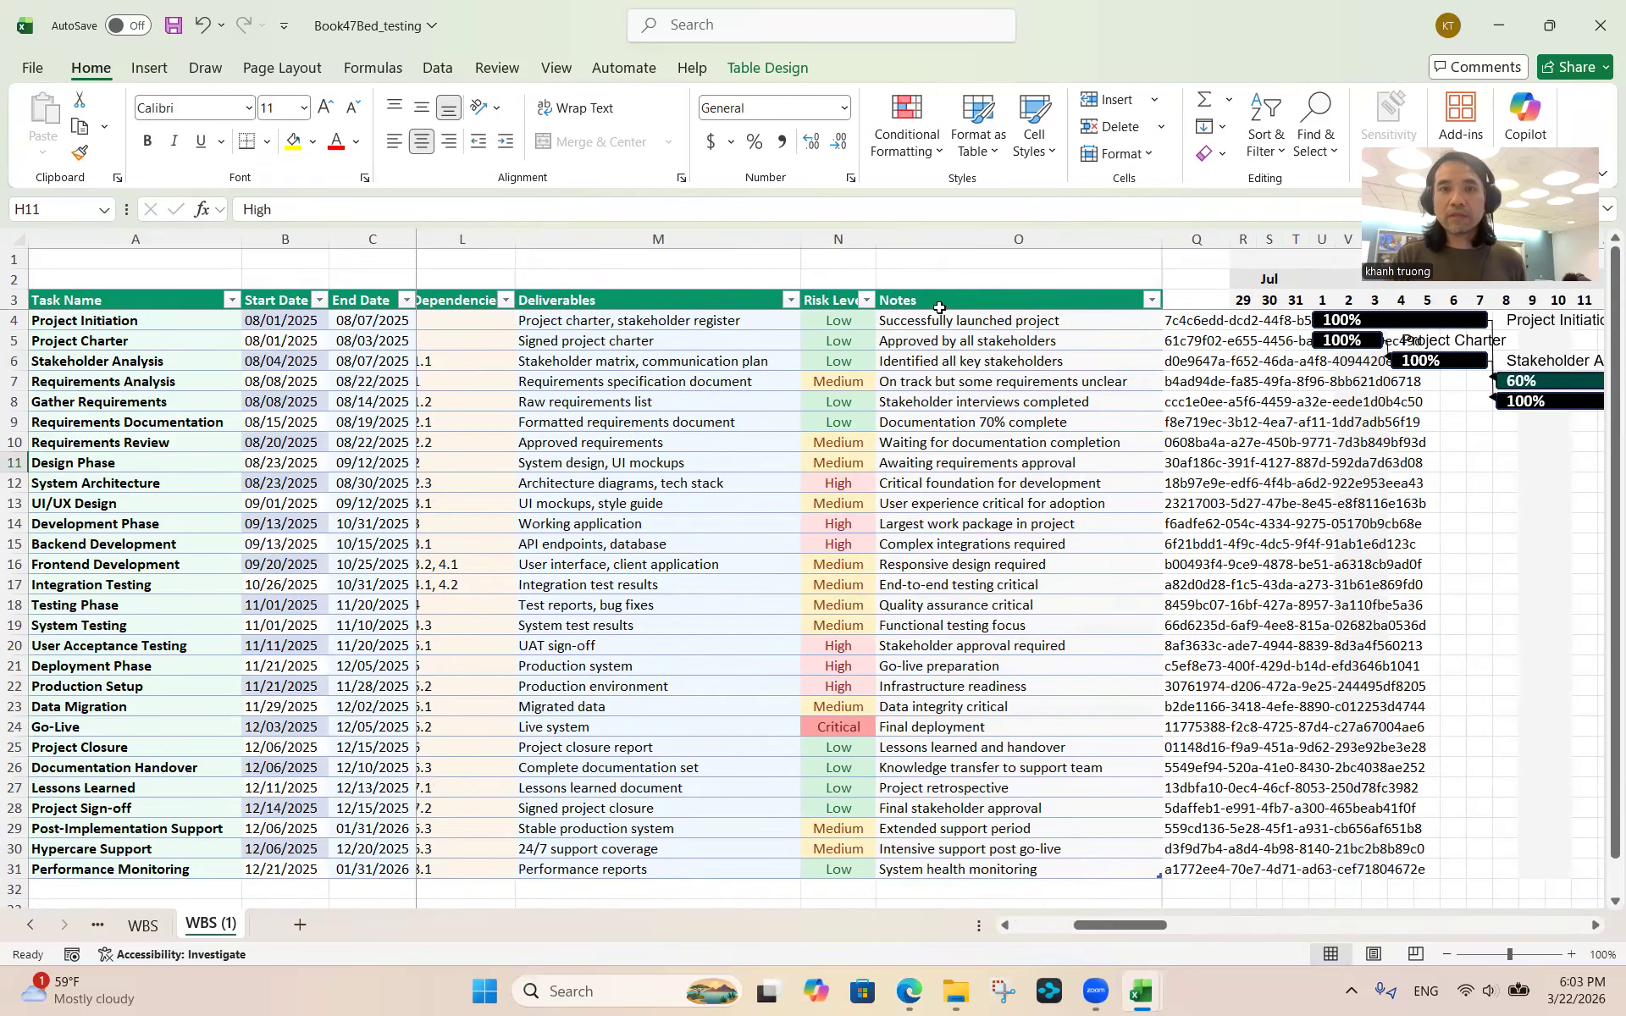
left_click(850, 330)
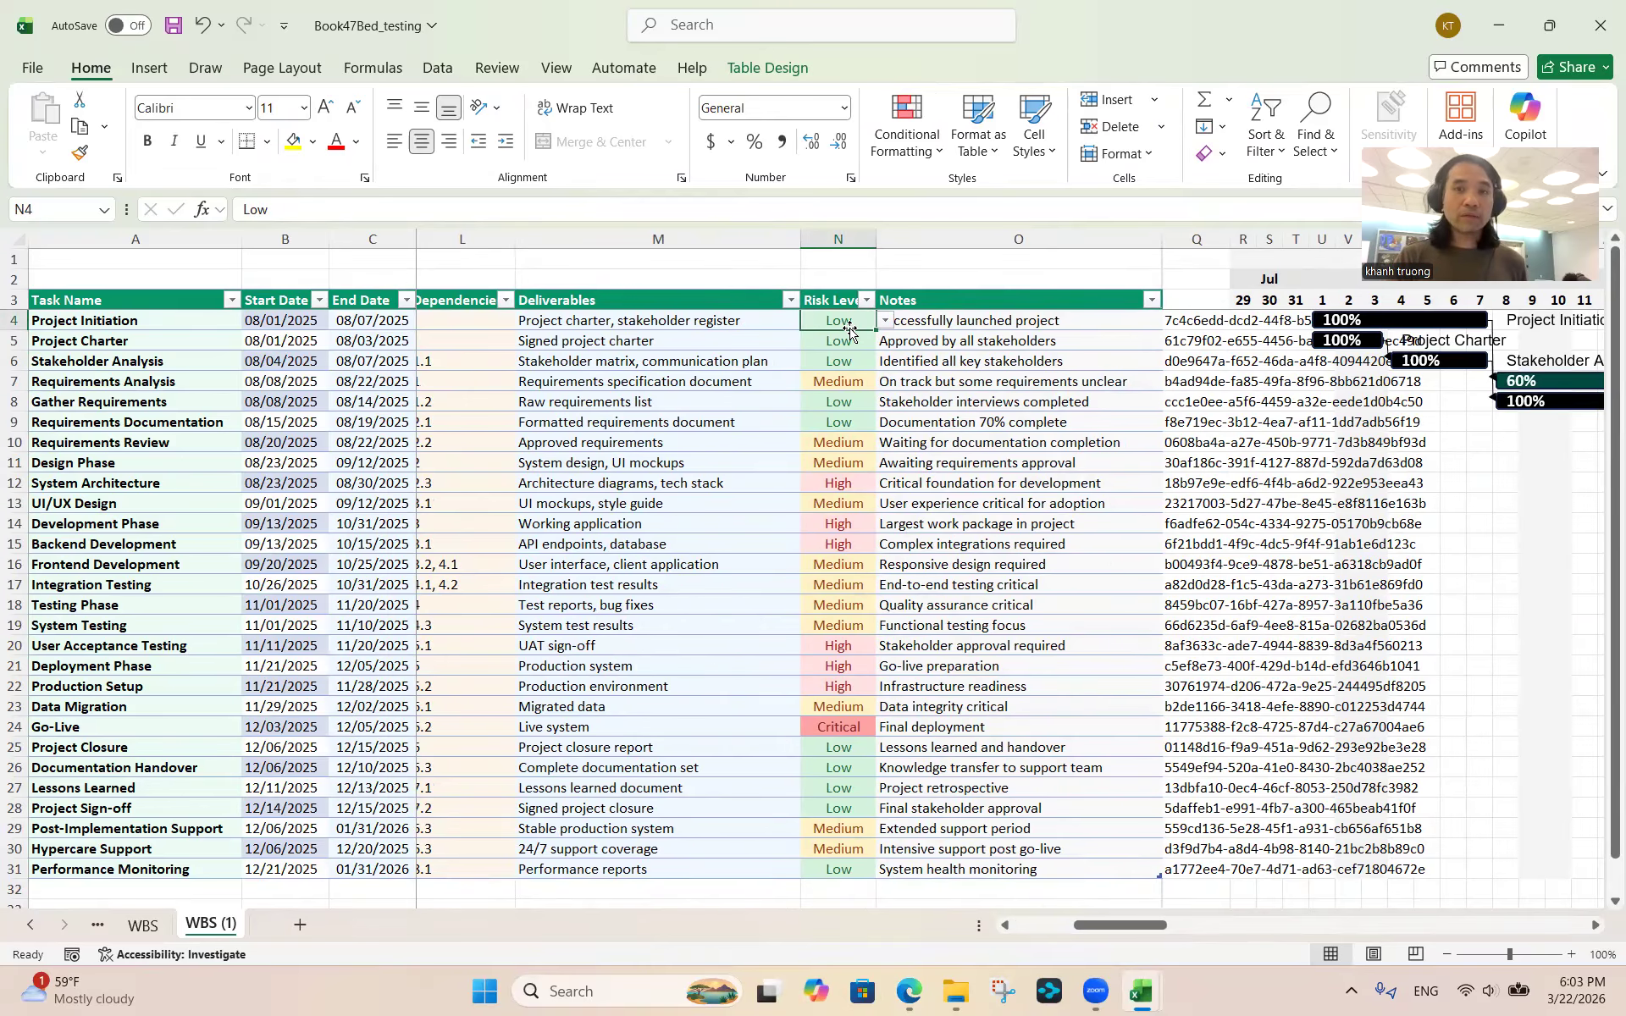
left_click(813, 428)
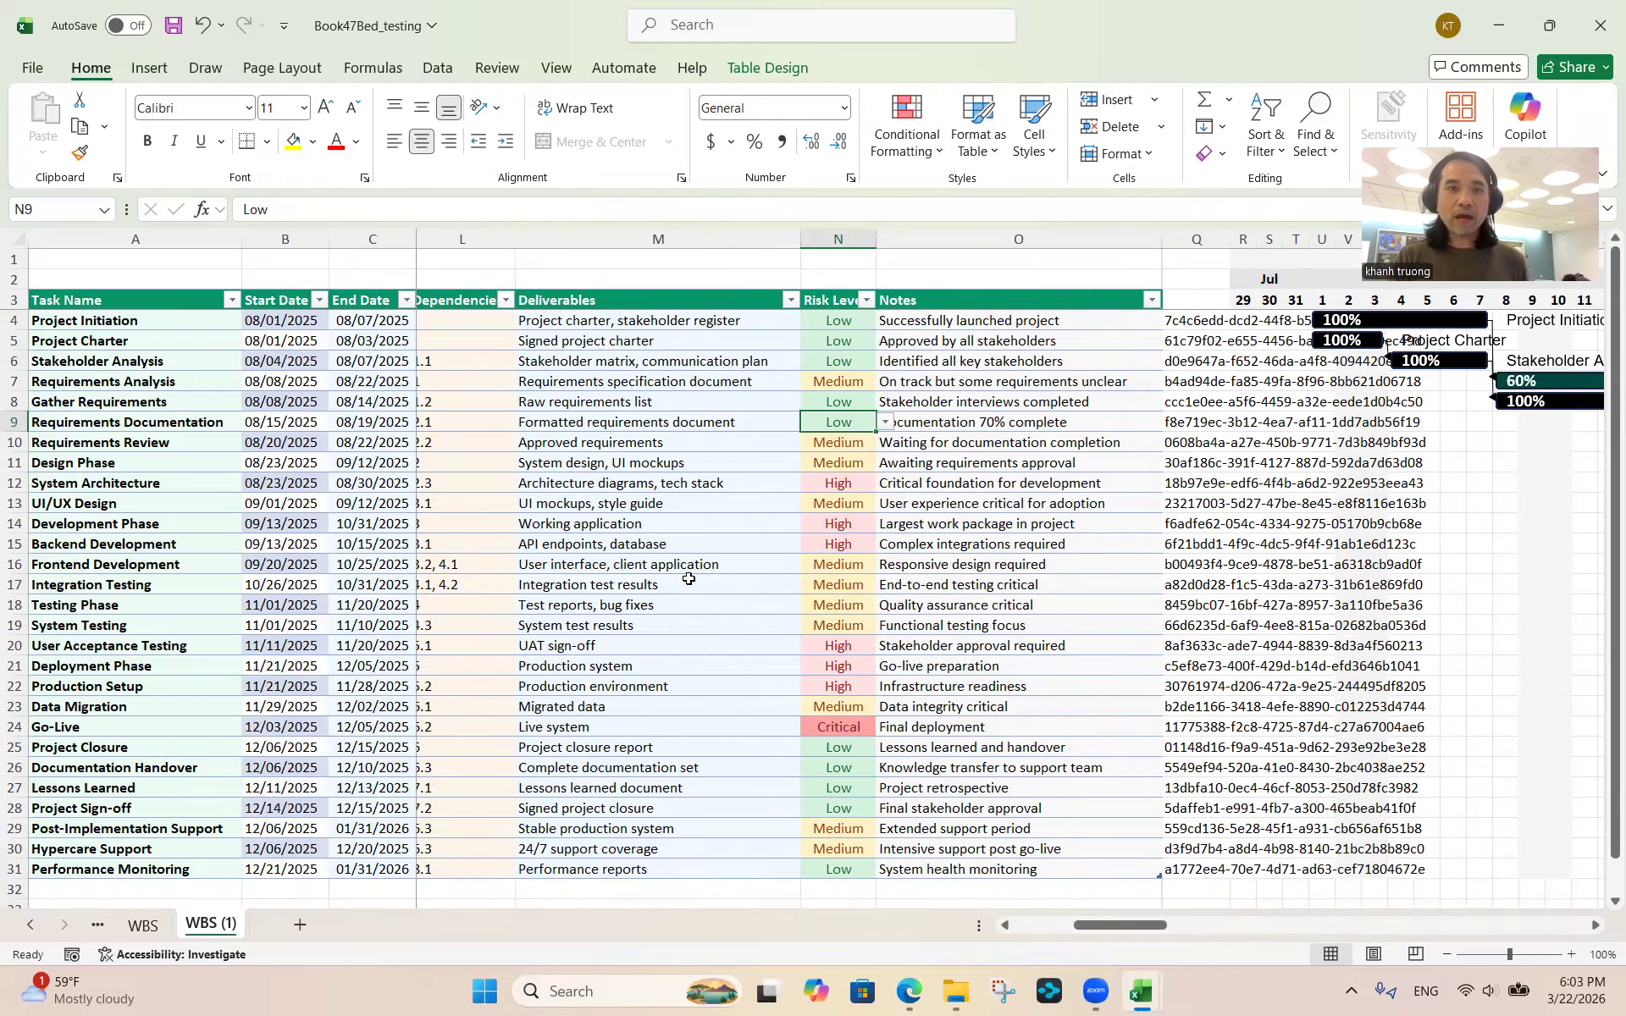
scroll(689, 578, "left", 10)
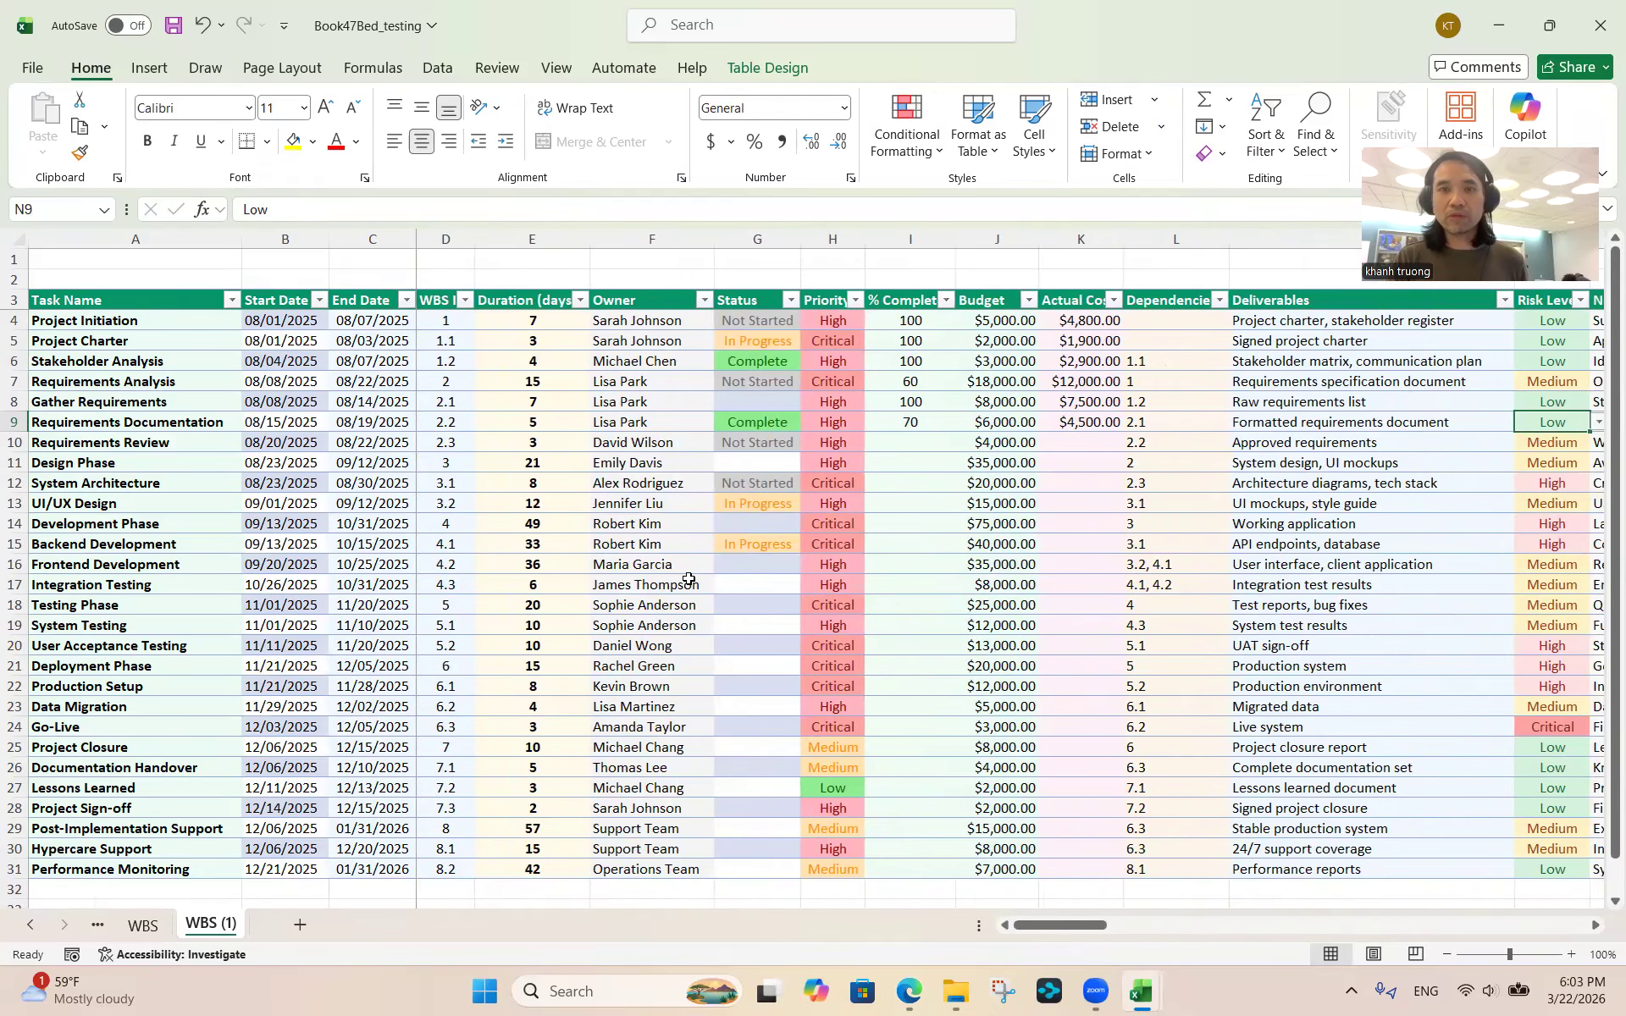
Examine the filled and empty cells of the % Complete column, including I4, I8, I9 and I17
left_click(911, 321)
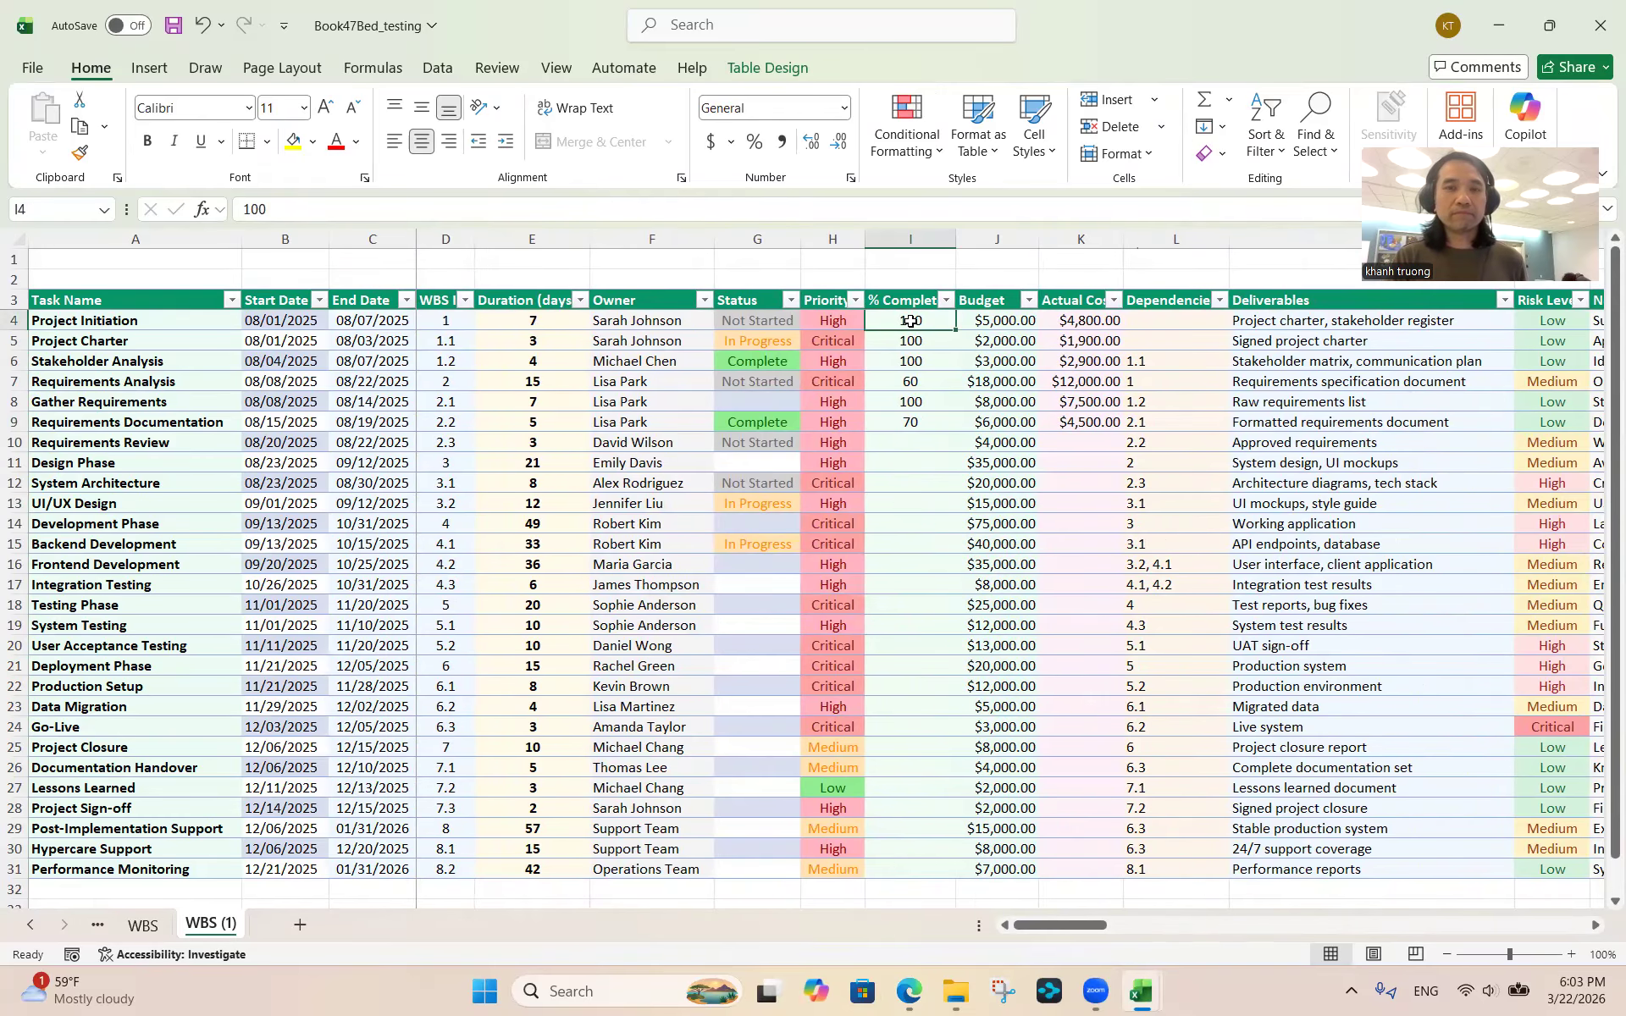
left_click(900, 400)
left_click(899, 428)
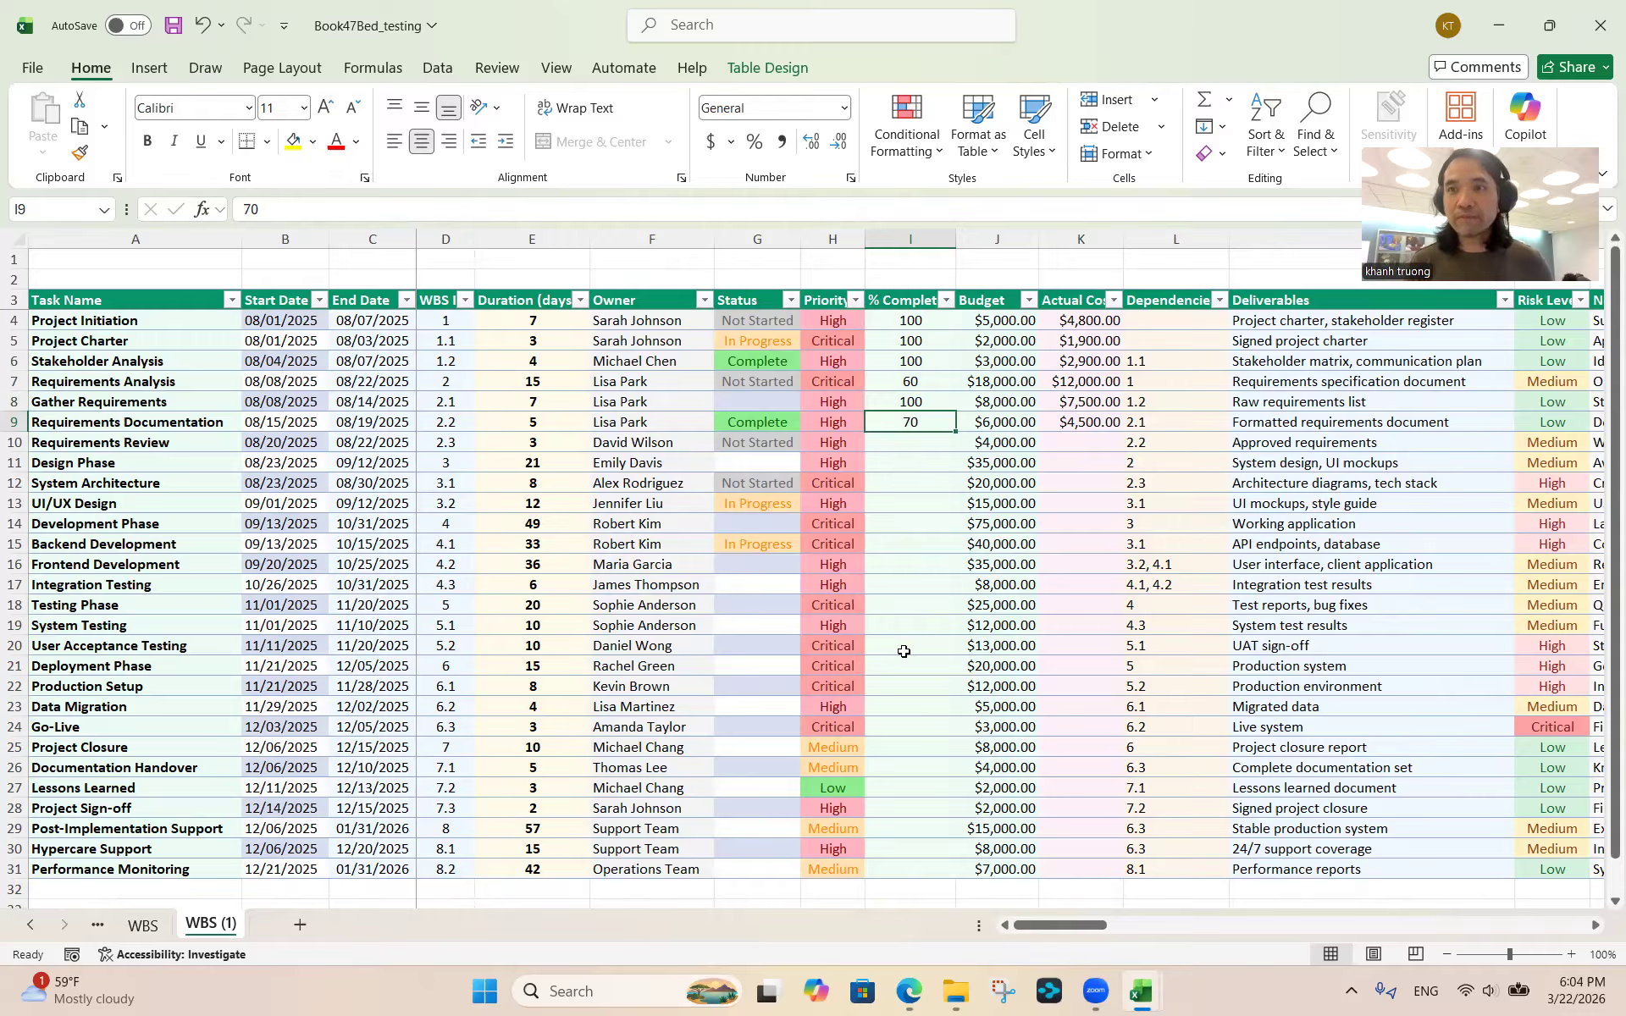
left_click(919, 579)
scroll(918, 576, "down", 5)
scroll(917, 576, "up", 5)
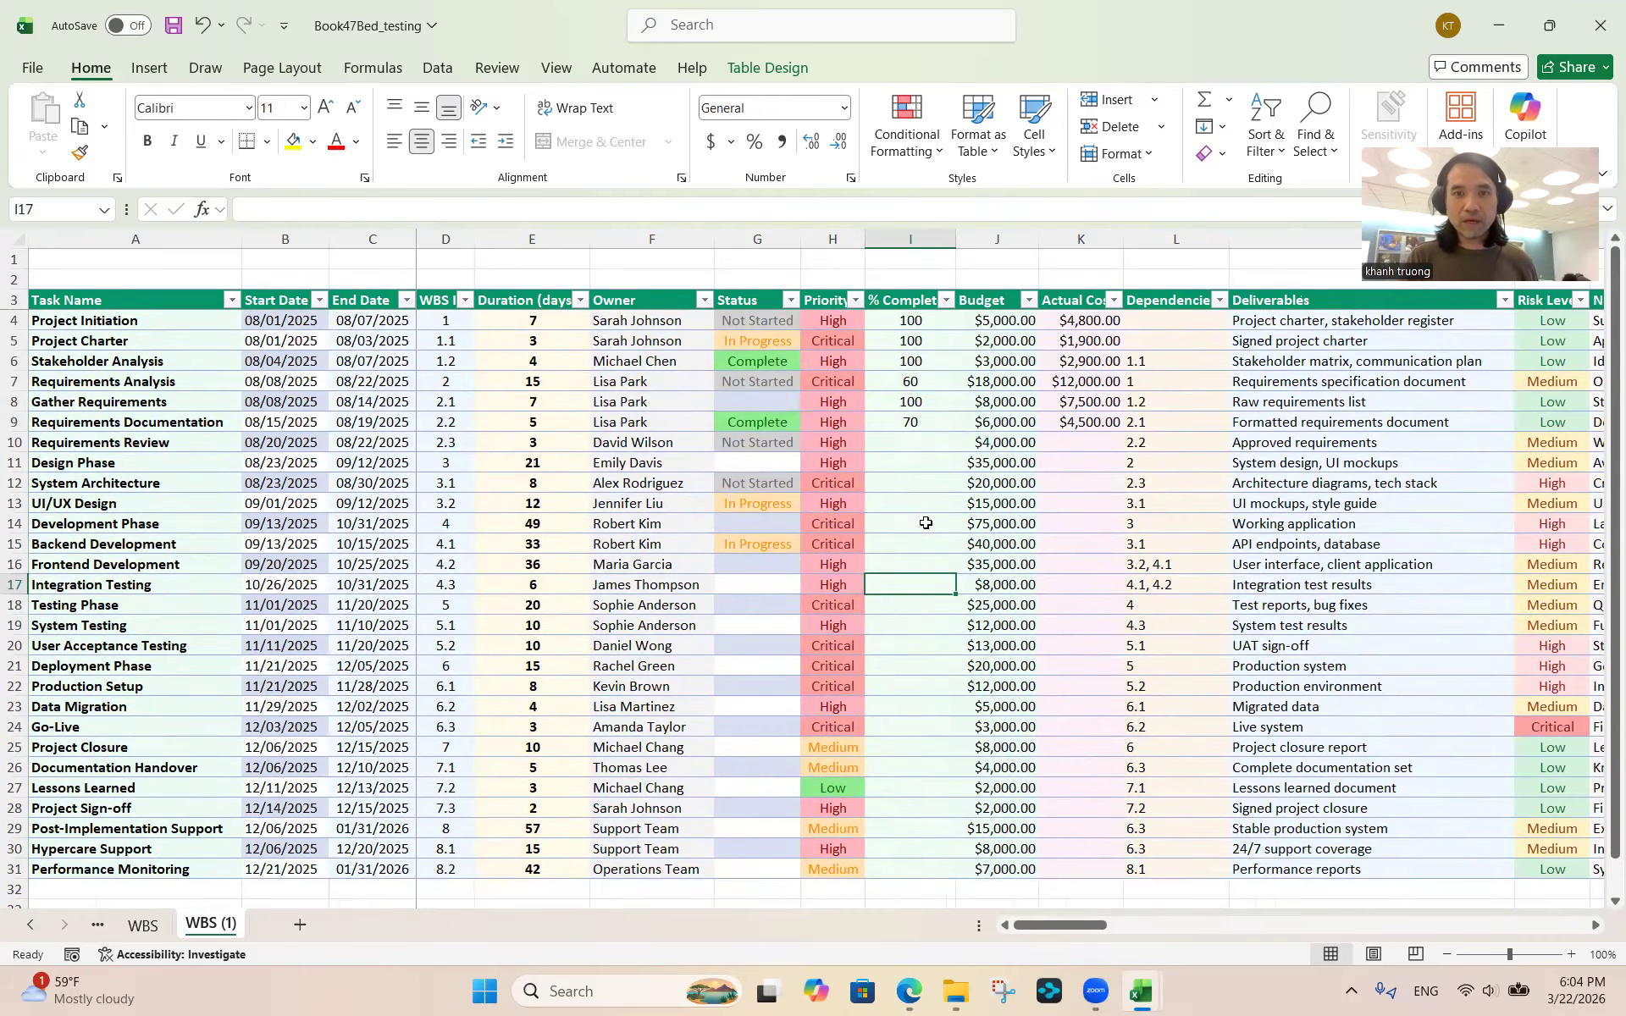
scroll(900, 485, "up", 4)
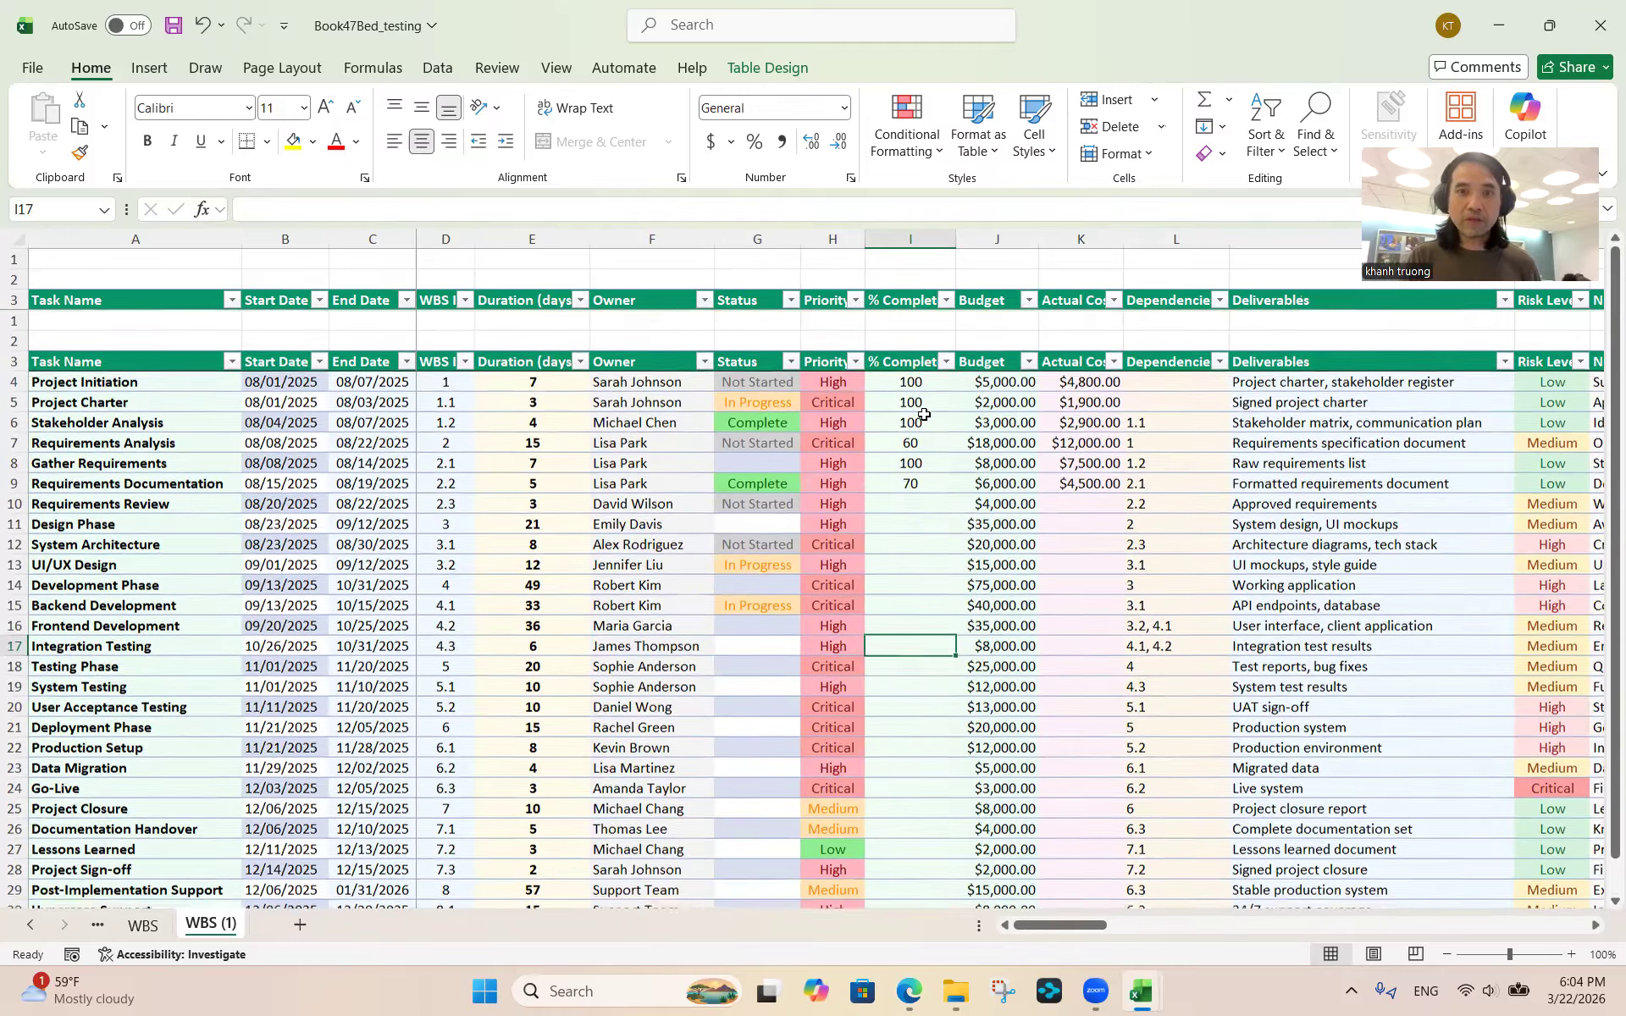
scroll(902, 370, "up", 3)
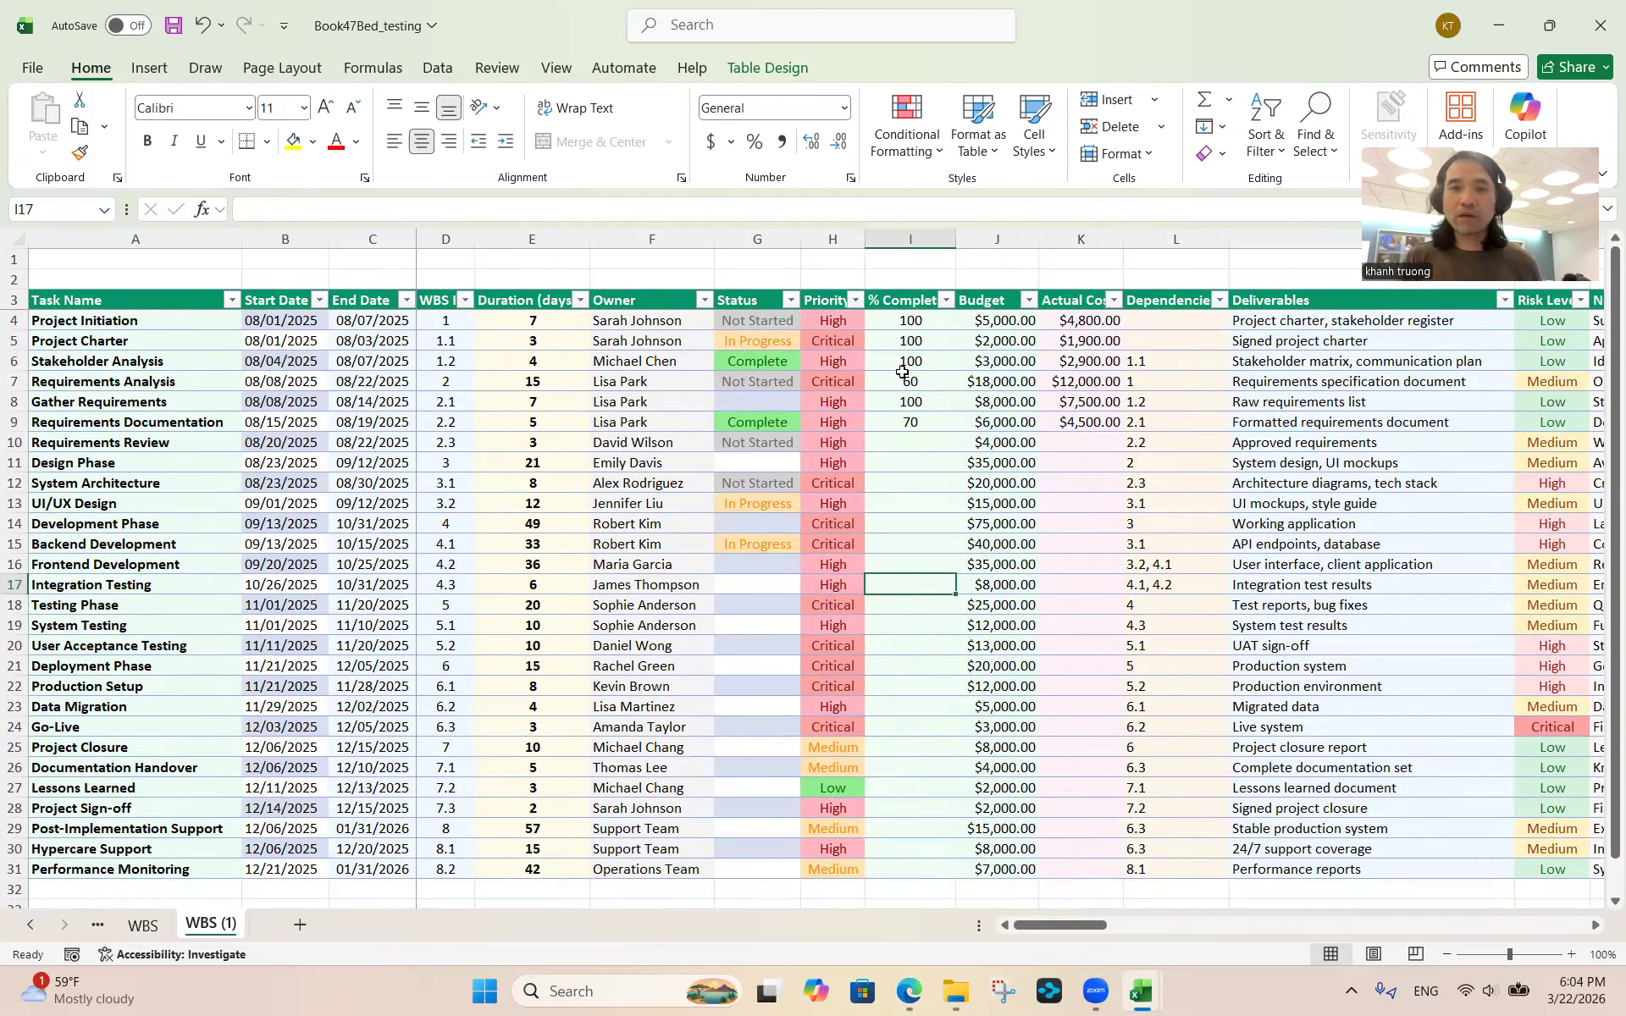
Switch to the Edge browser and open google.com in a new tab
left_click(906, 993)
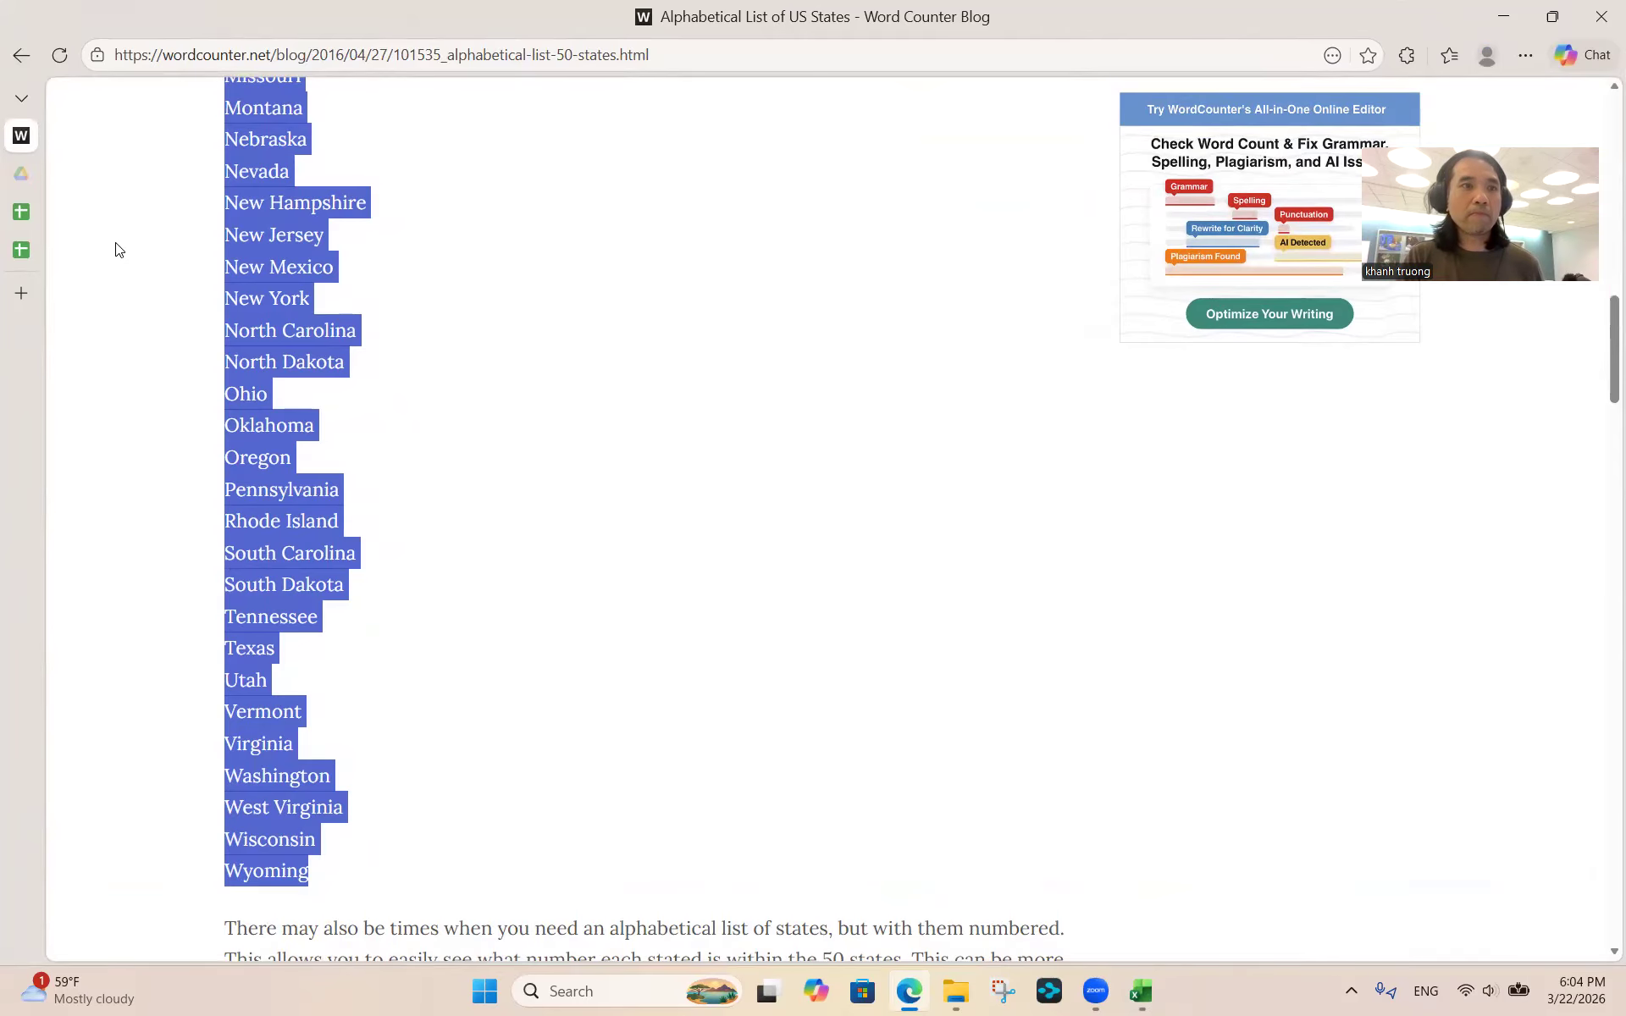
left_click(22, 293)
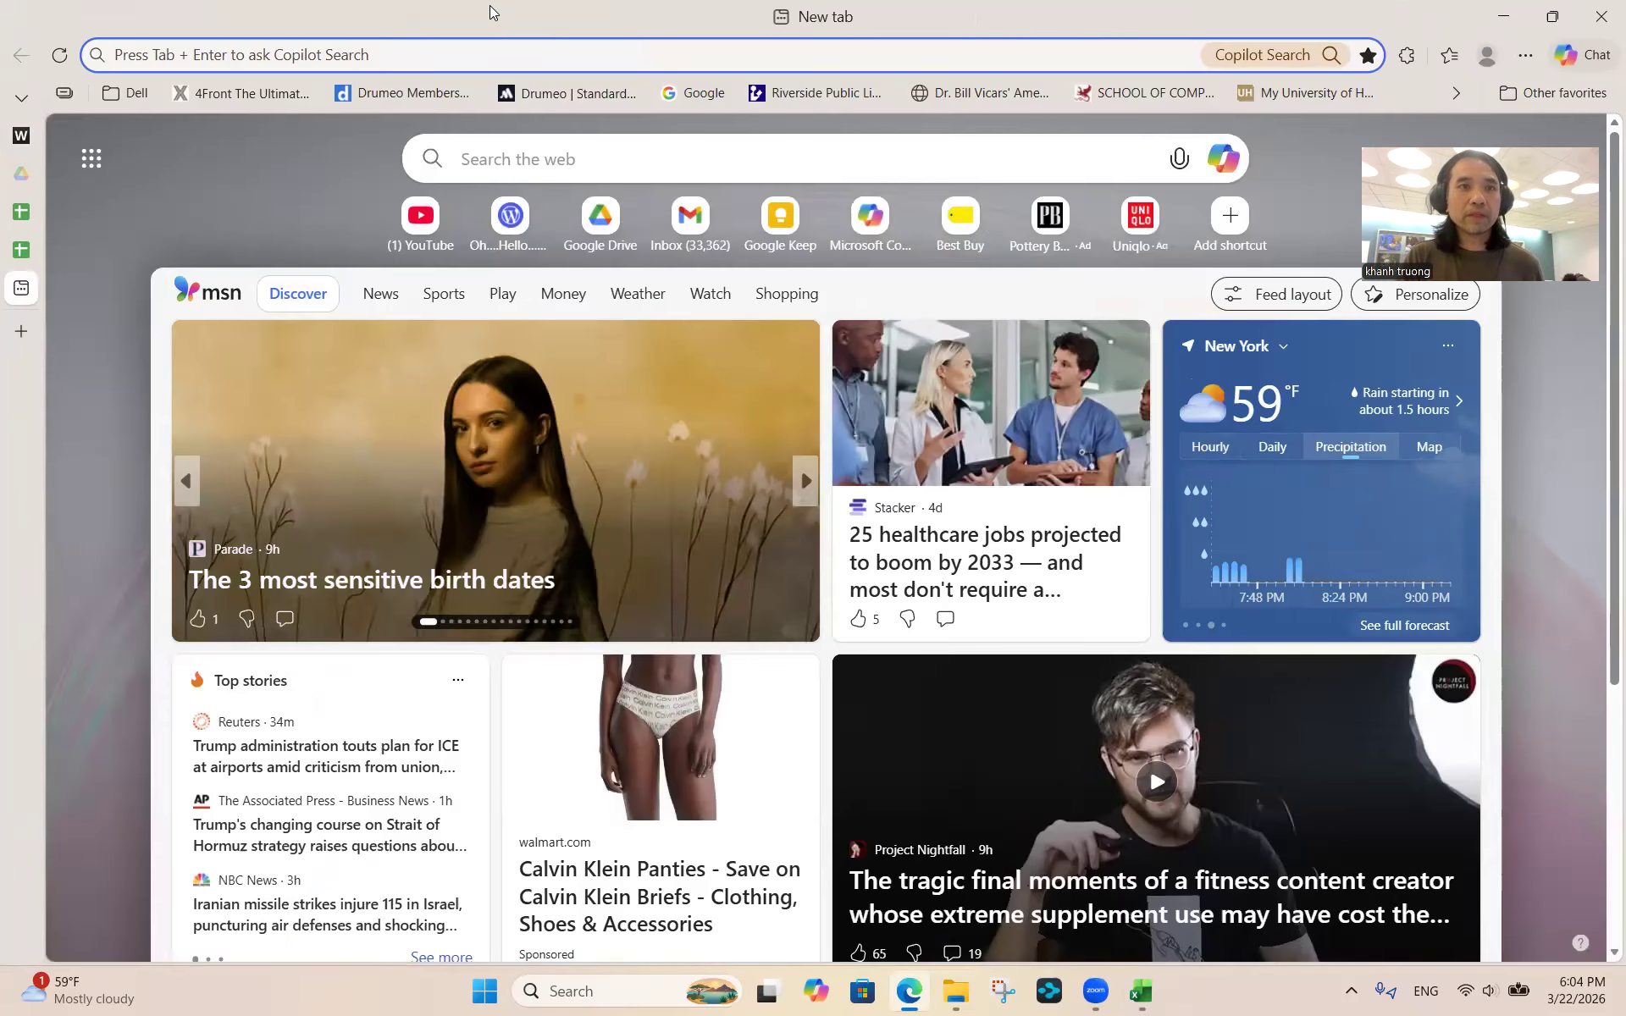
left_click(496, 51)
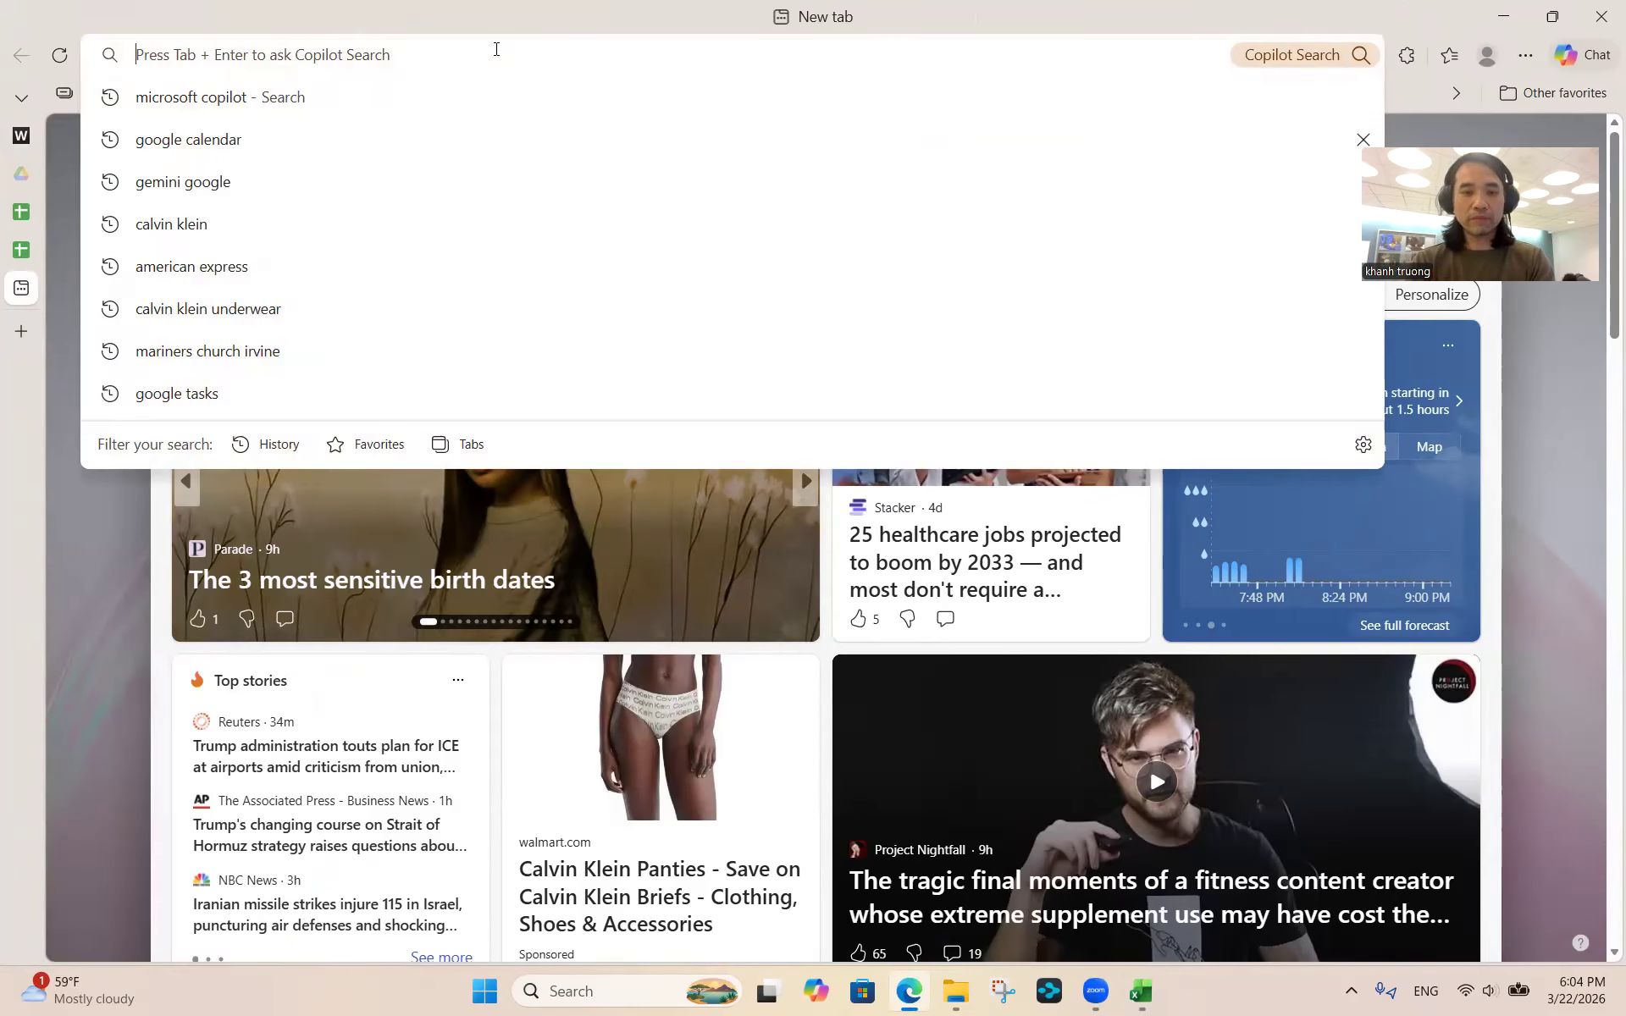
type("google.com")
key("Return")
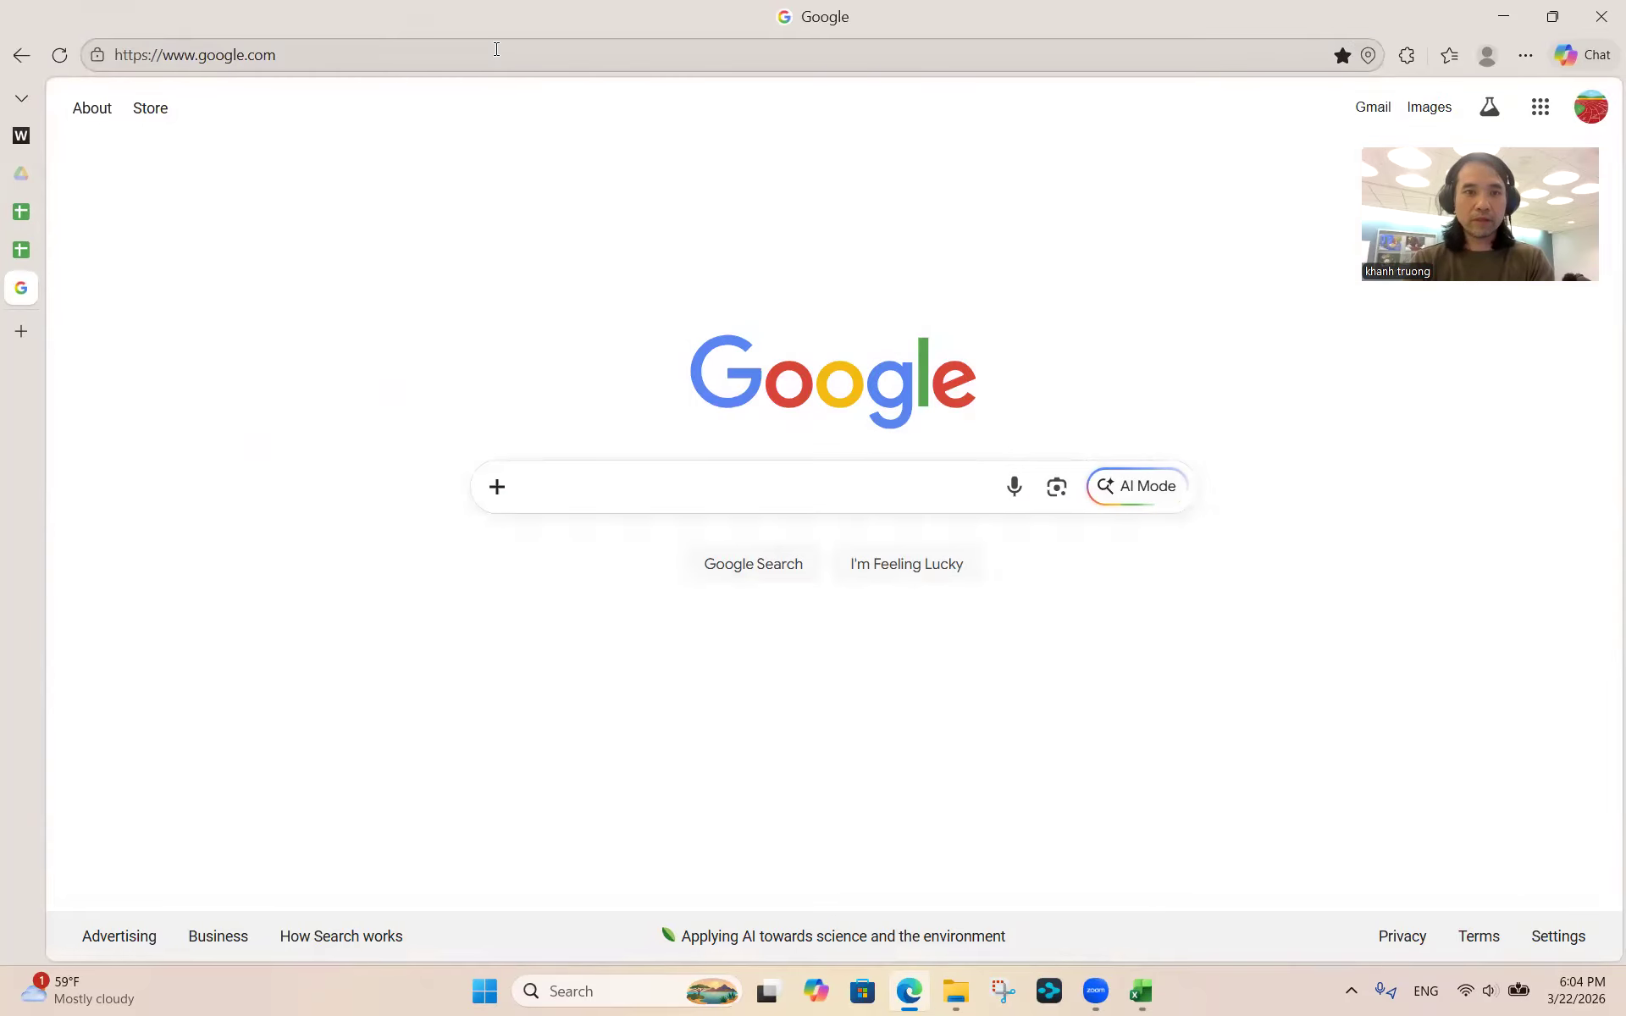
Search for "completion progress bar" and preview the Markido example image before returning to the Excel workbook
type("completion progress bar")
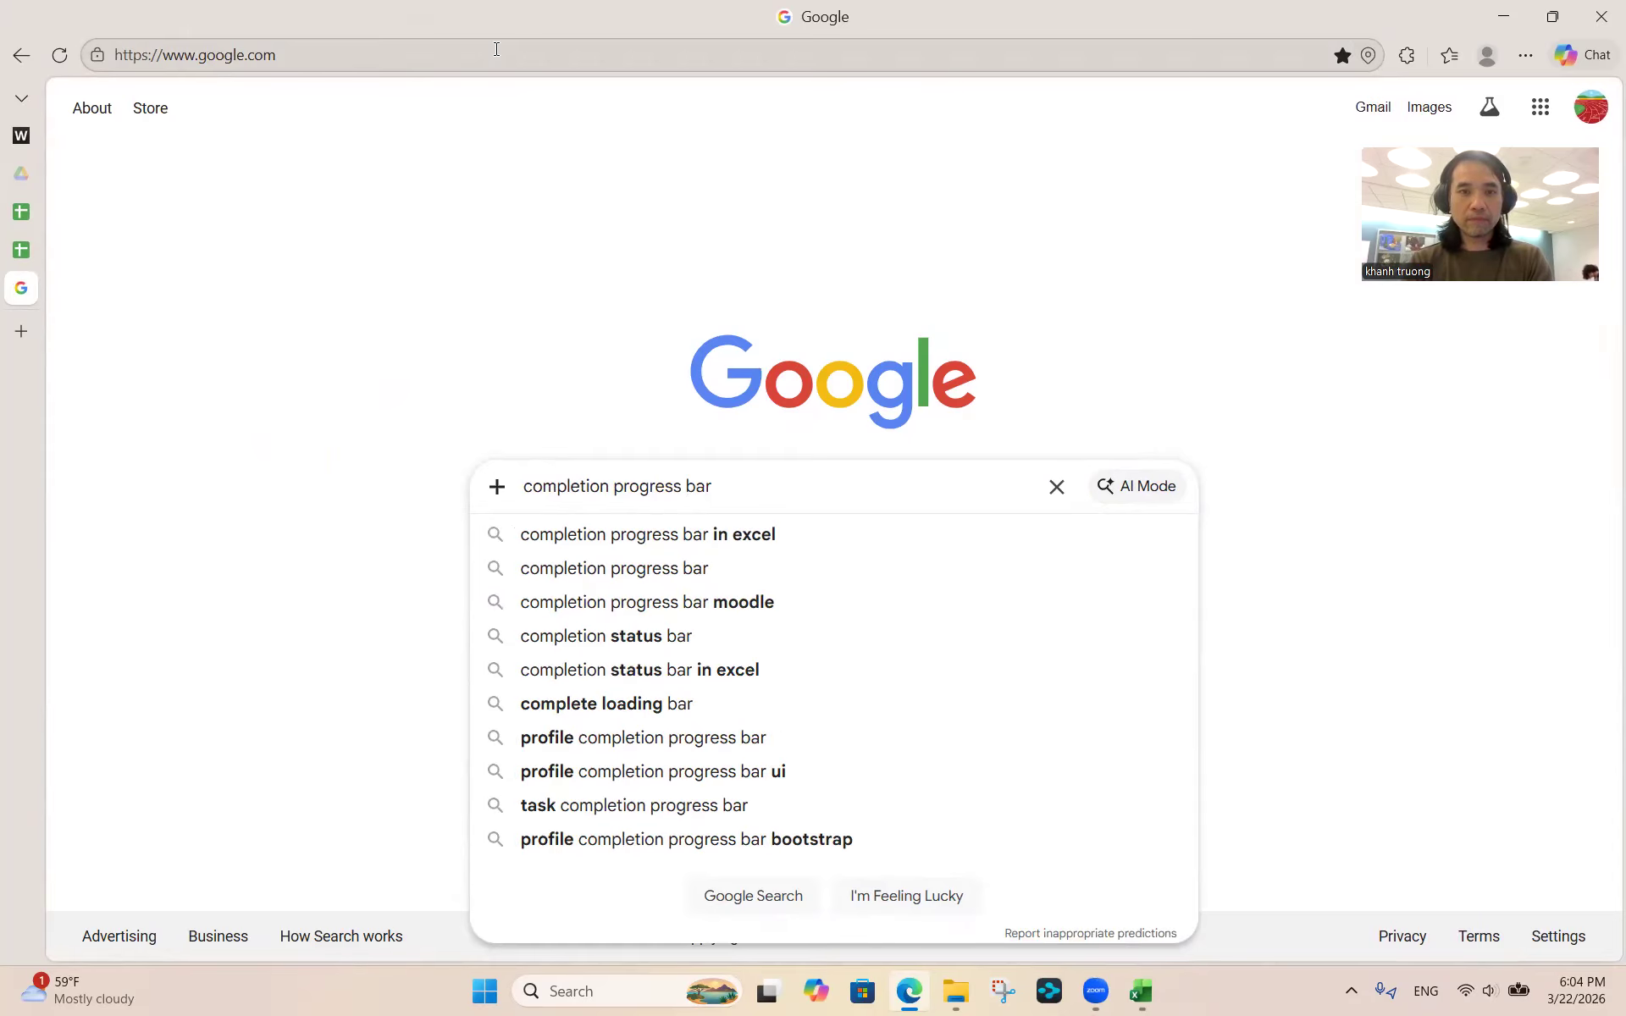
key("Return")
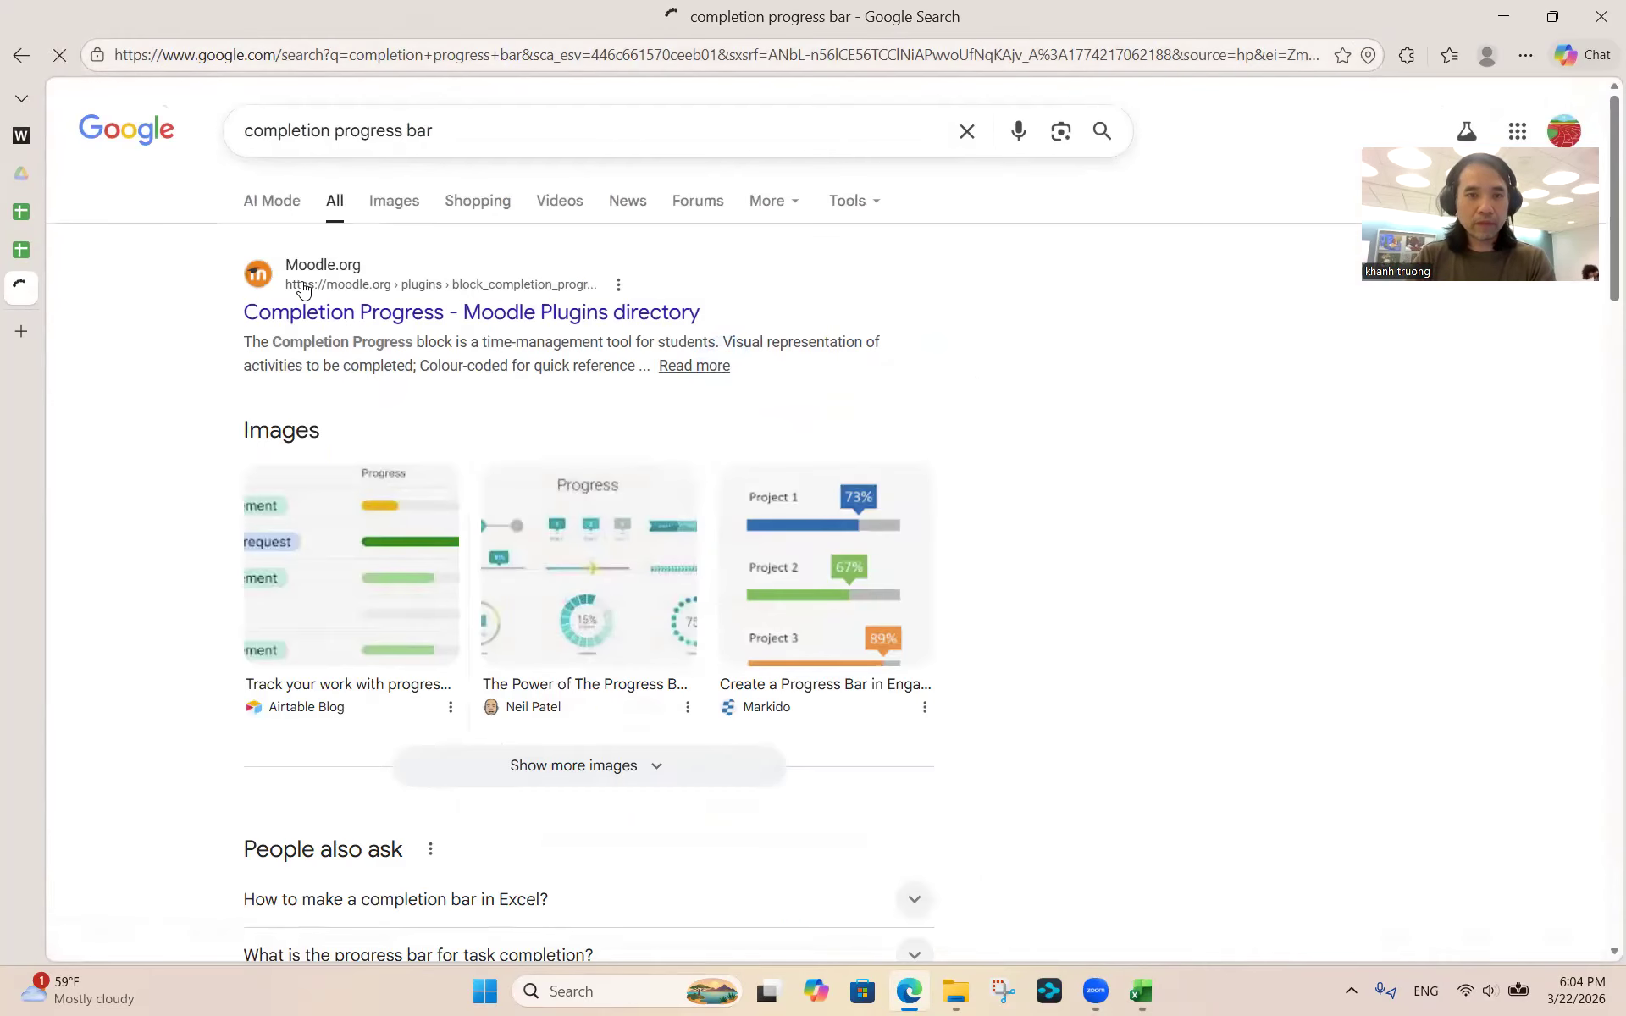
left_click(841, 525)
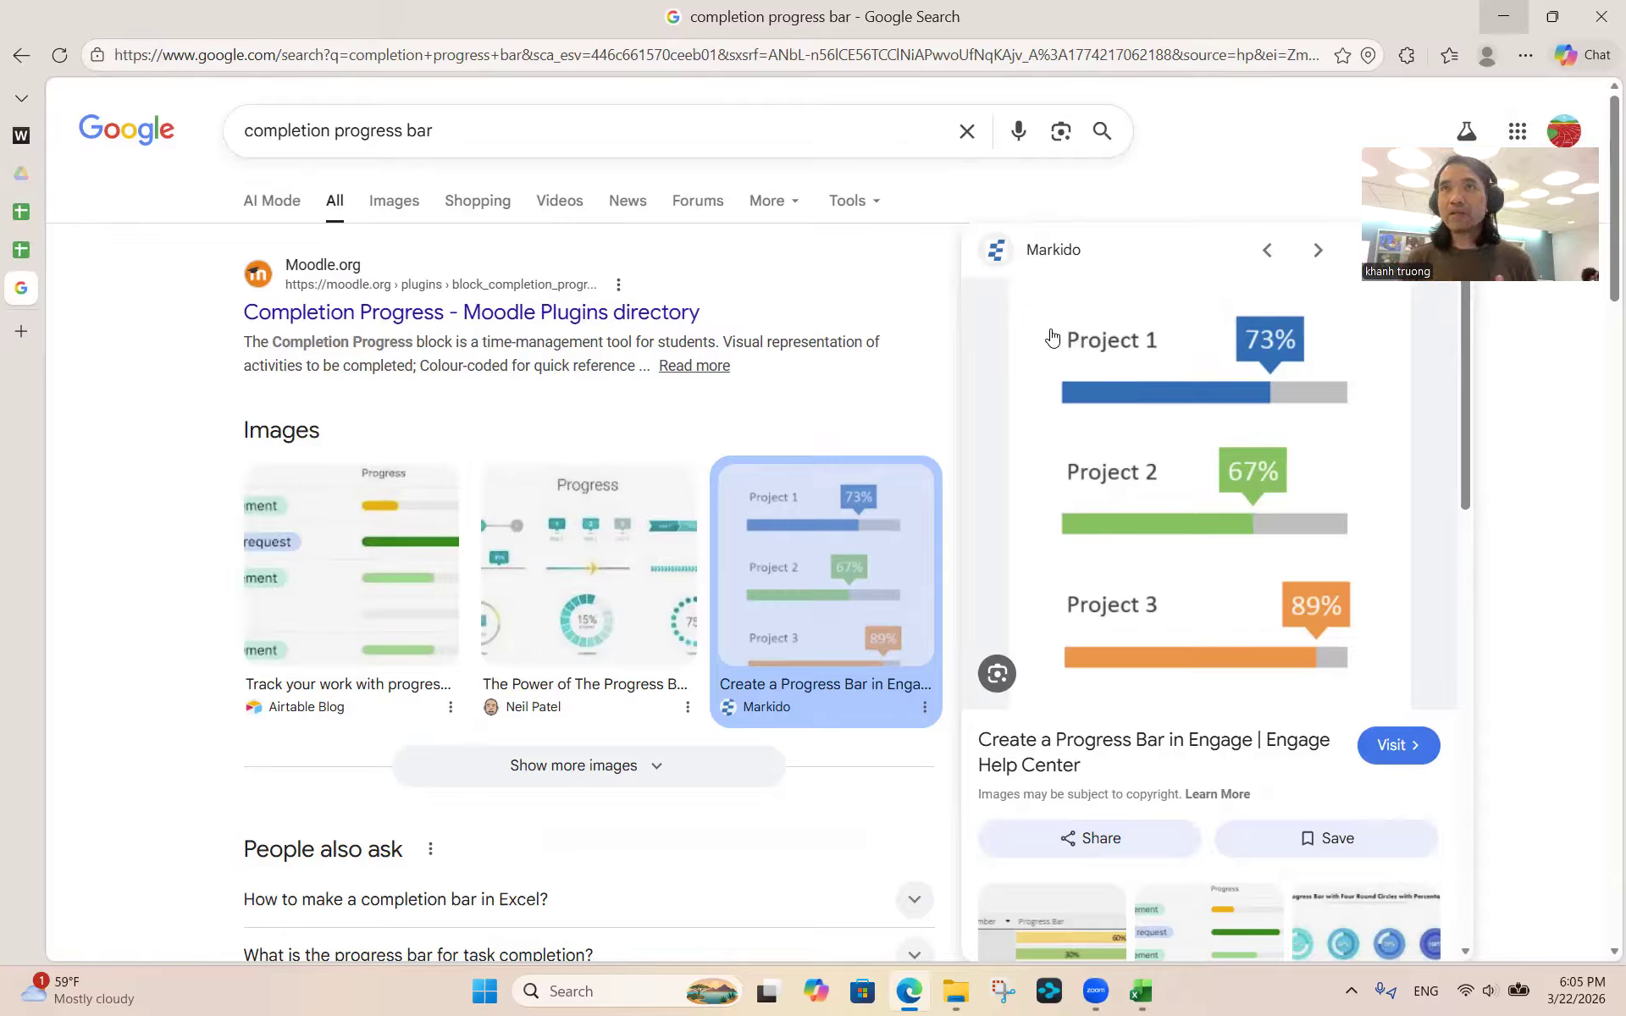
left_click(1504, 17)
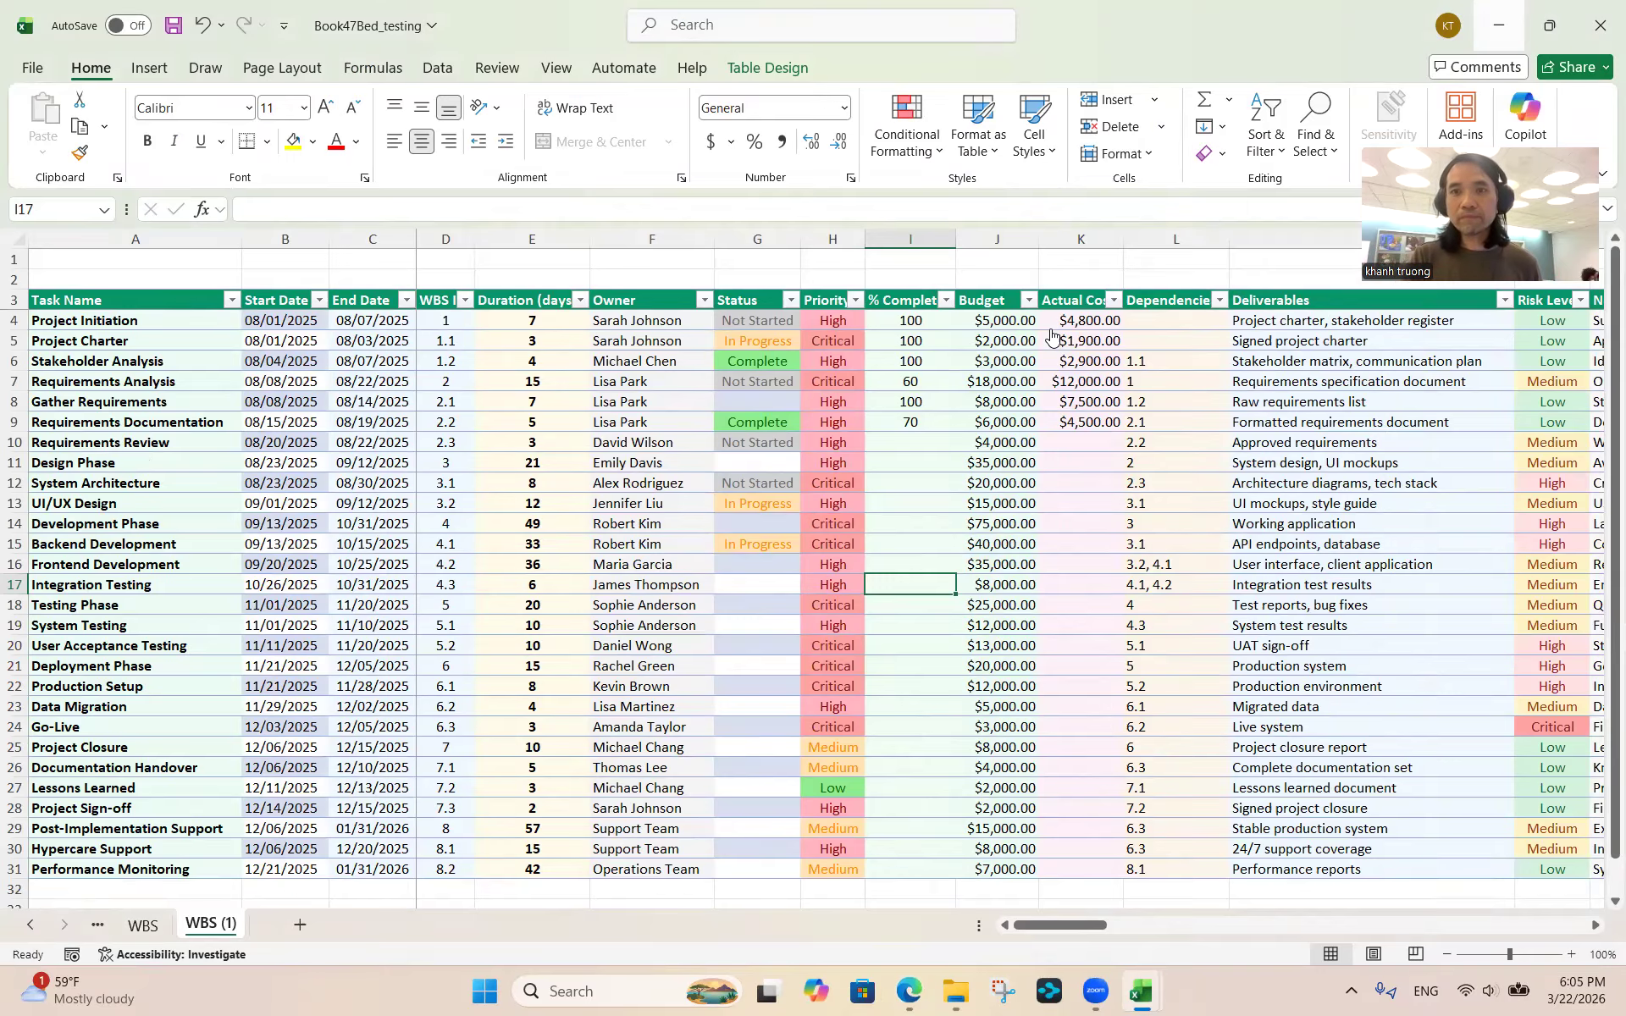